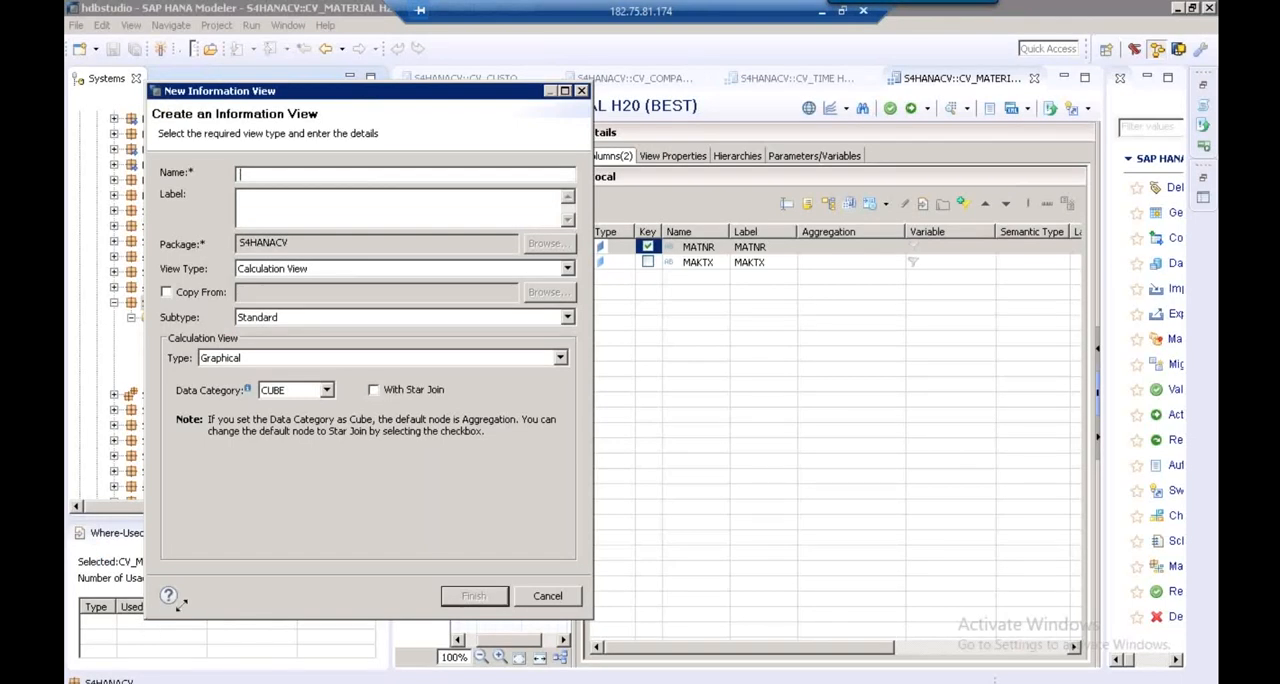
Name the new calculation view CV_PA_ACTUAL_PLAN and shorten its label to ACTUAL_PLAN
left_click_drag(181, 605, 280, 570)
left_click_drag(398, 95, 507, 98)
type("CV")
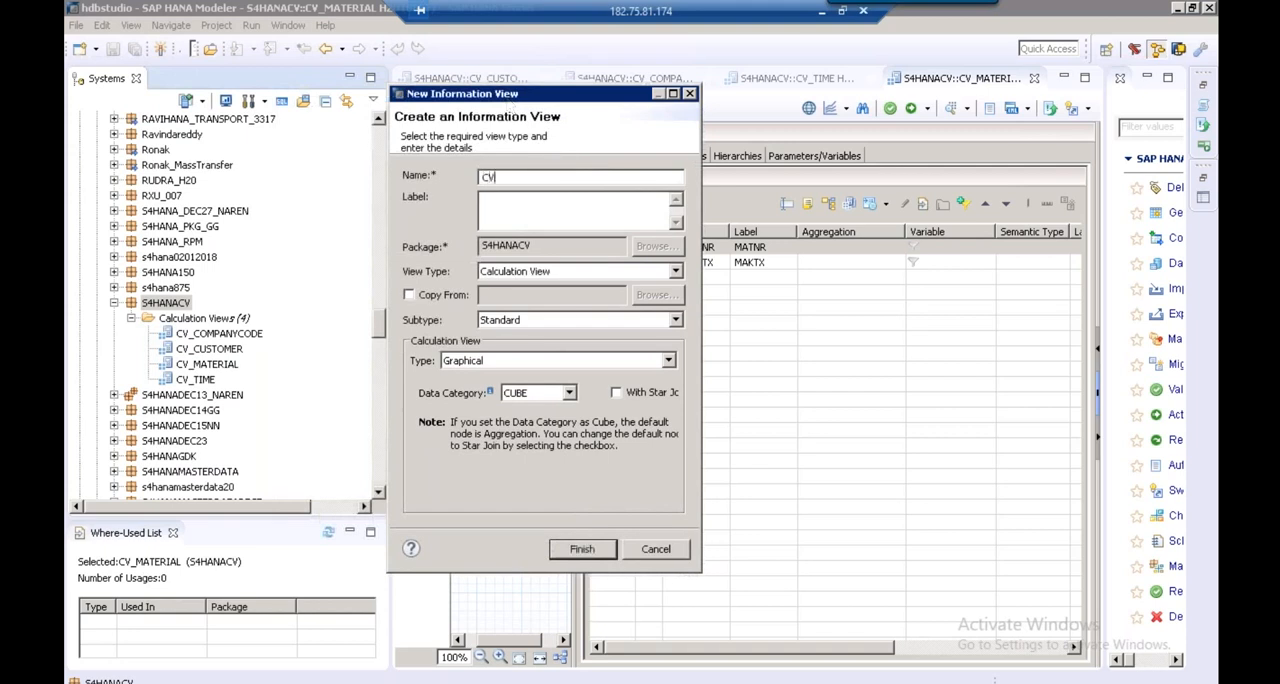
type("_PA_AC")
key("BackSpace")
key("BackSpace")
type("ACTUAL_PLAN")
left_click_drag(557, 200, 516, 200)
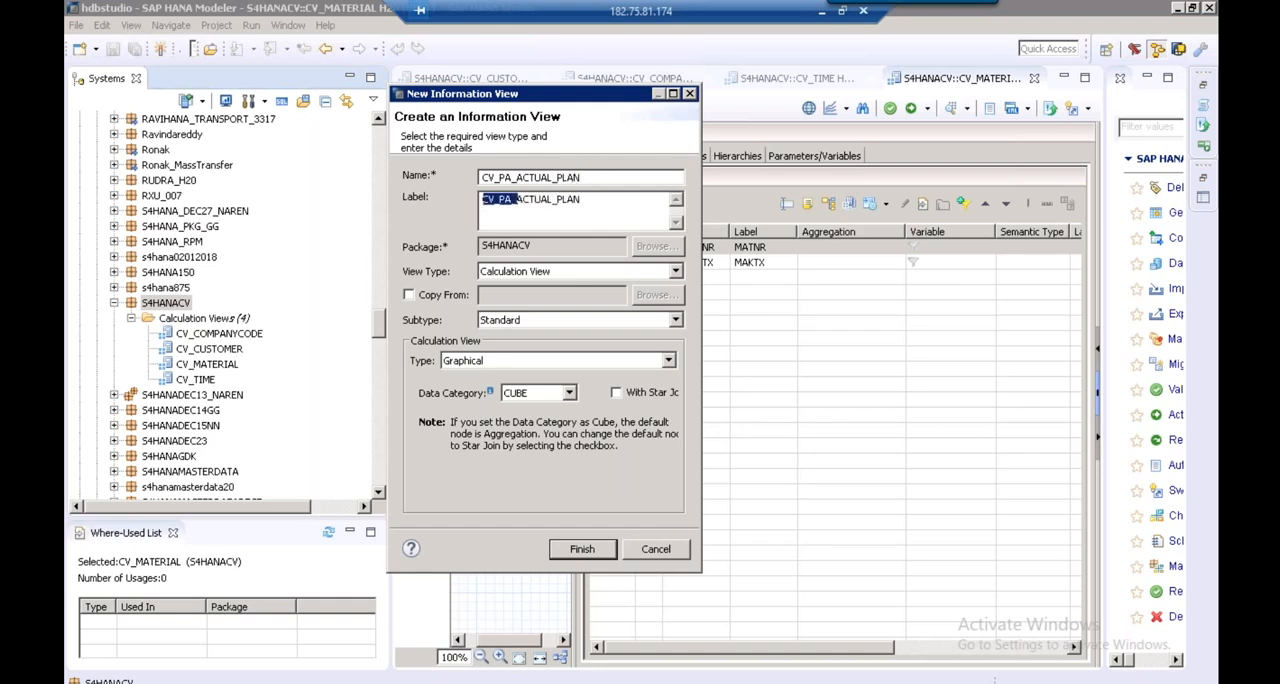
key("BackSpace")
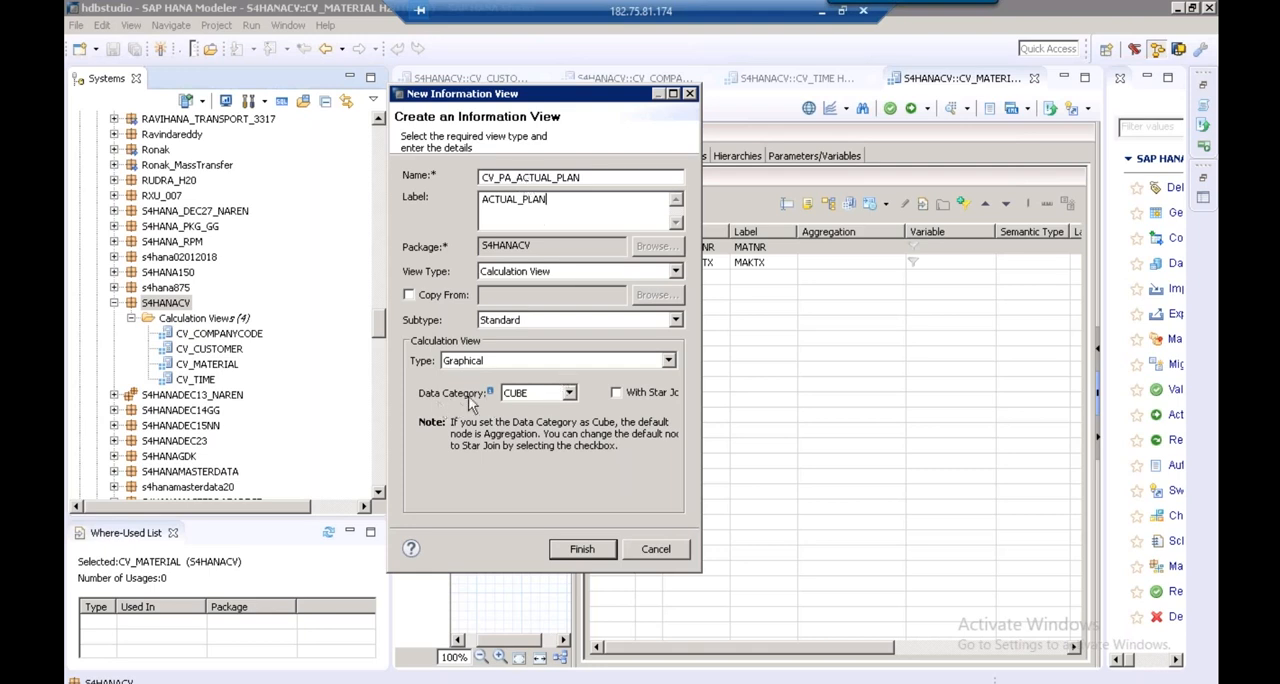
Enable the star join option for the CUBE data category and create the calculation view
left_click(618, 394)
left_click_drag(703, 574, 785, 566)
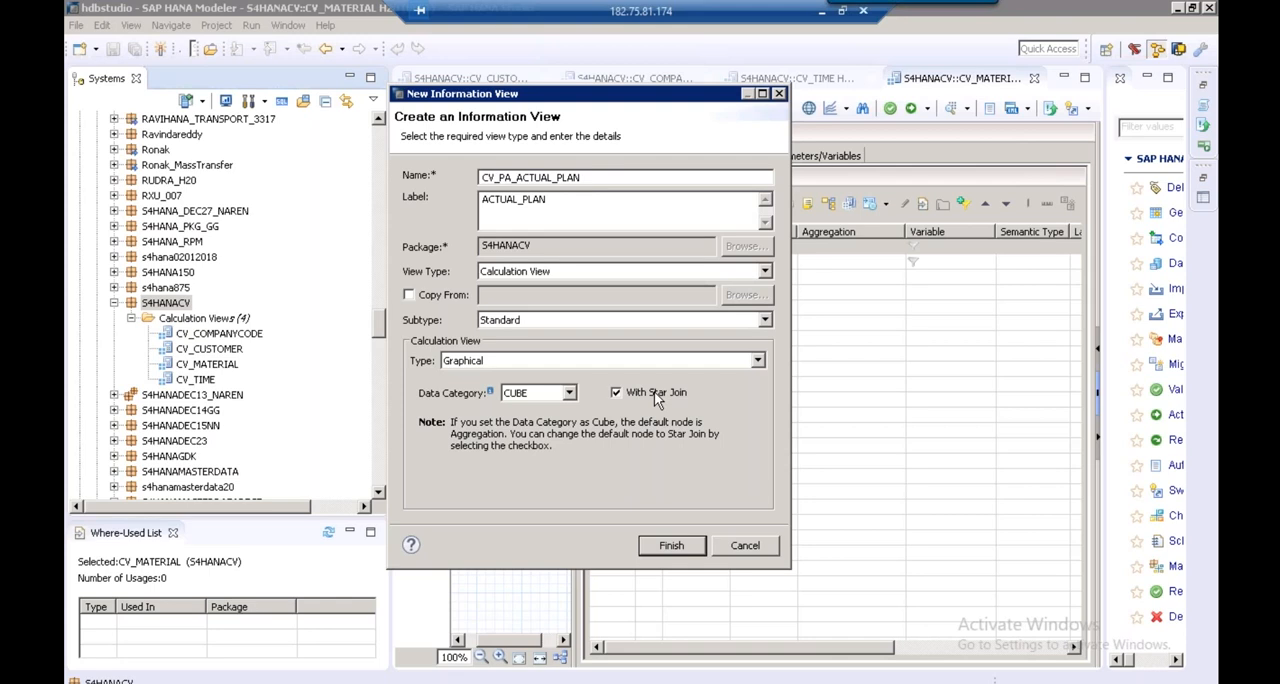
left_click(671, 549)
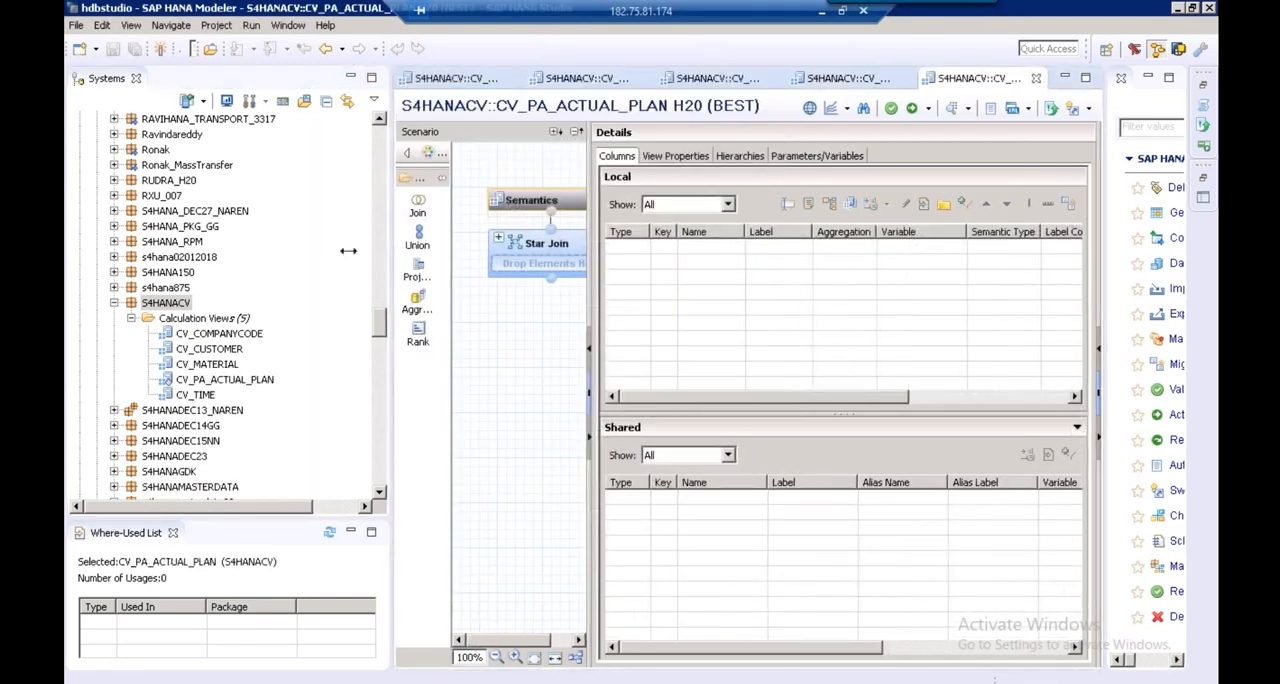
Add the calculation views CV_COMPANYCODE, CV_CUSTOMER, CV_MATERIAL and CV_TIME to the Star Join node of CV_PA_ACTUAL_PLAN
left_click_drag(348, 251, 346, 252)
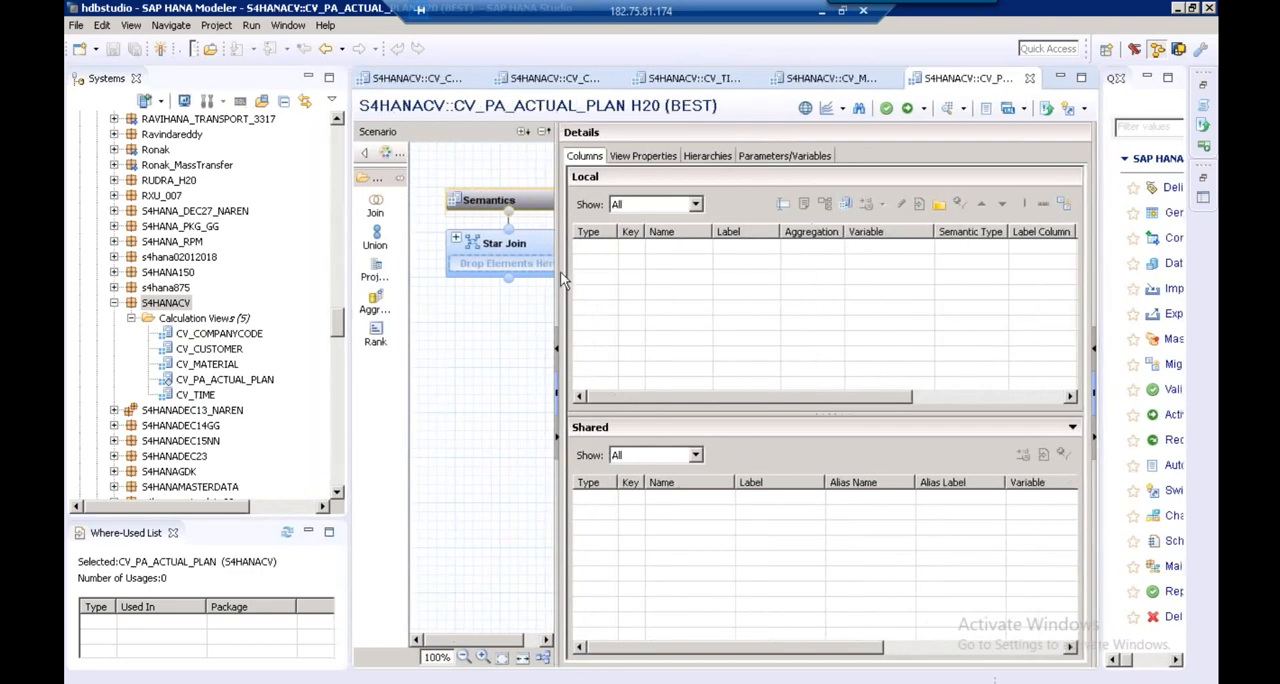
left_click_drag(560, 271, 735, 271)
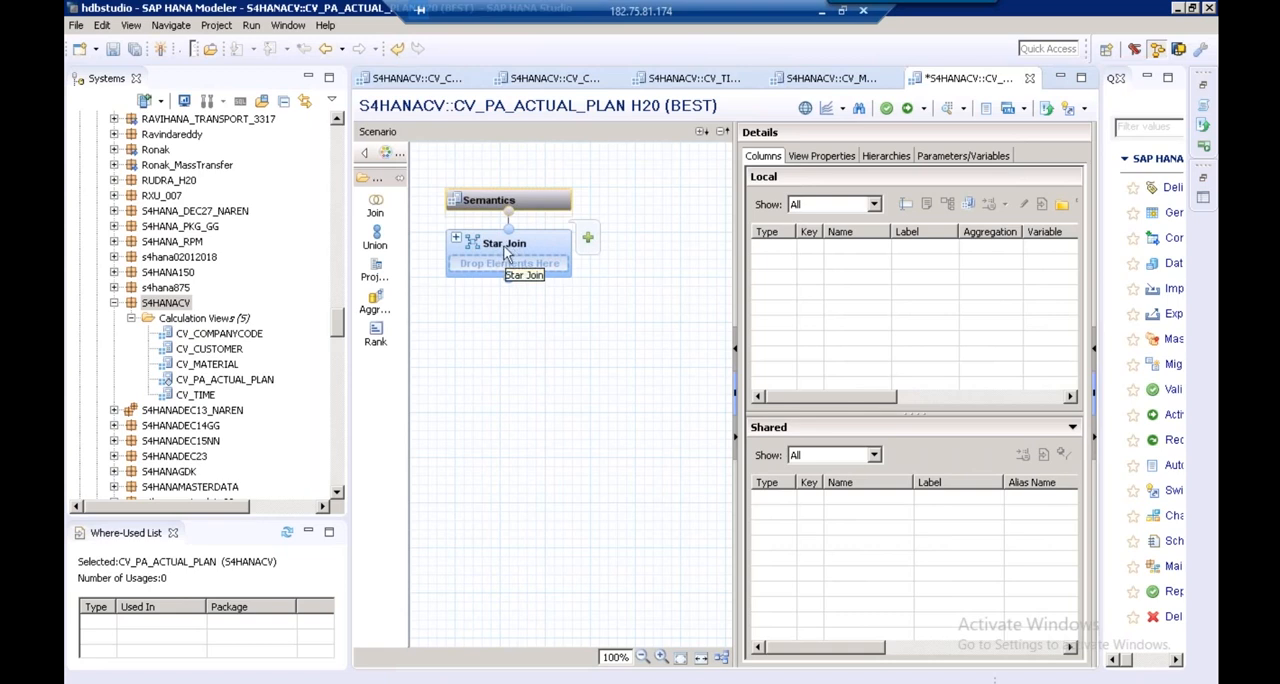
left_click(212, 349)
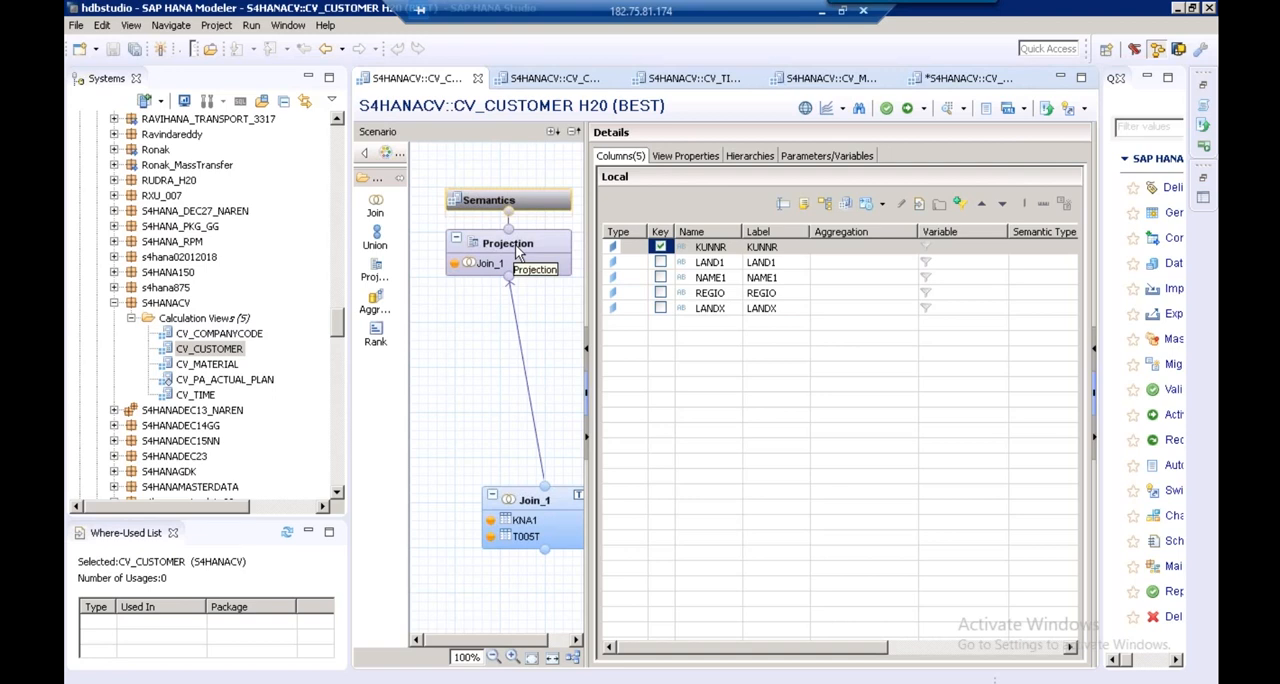
double_click(215, 381)
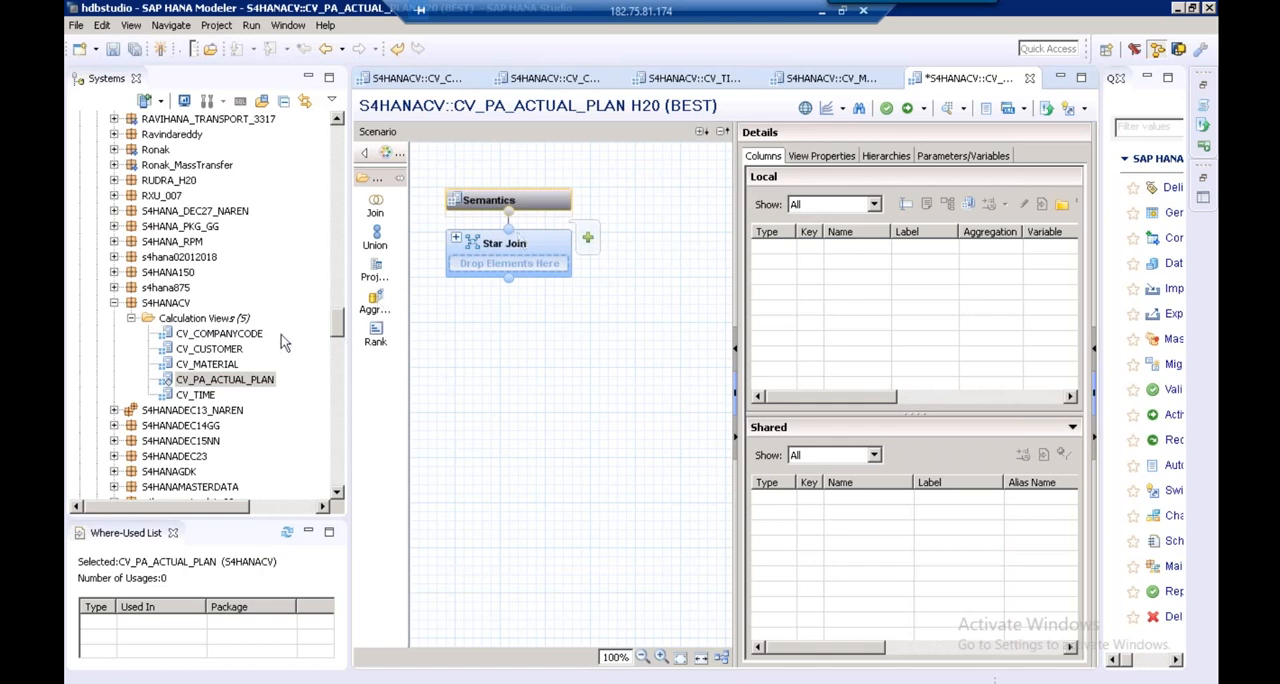
left_click(222, 335)
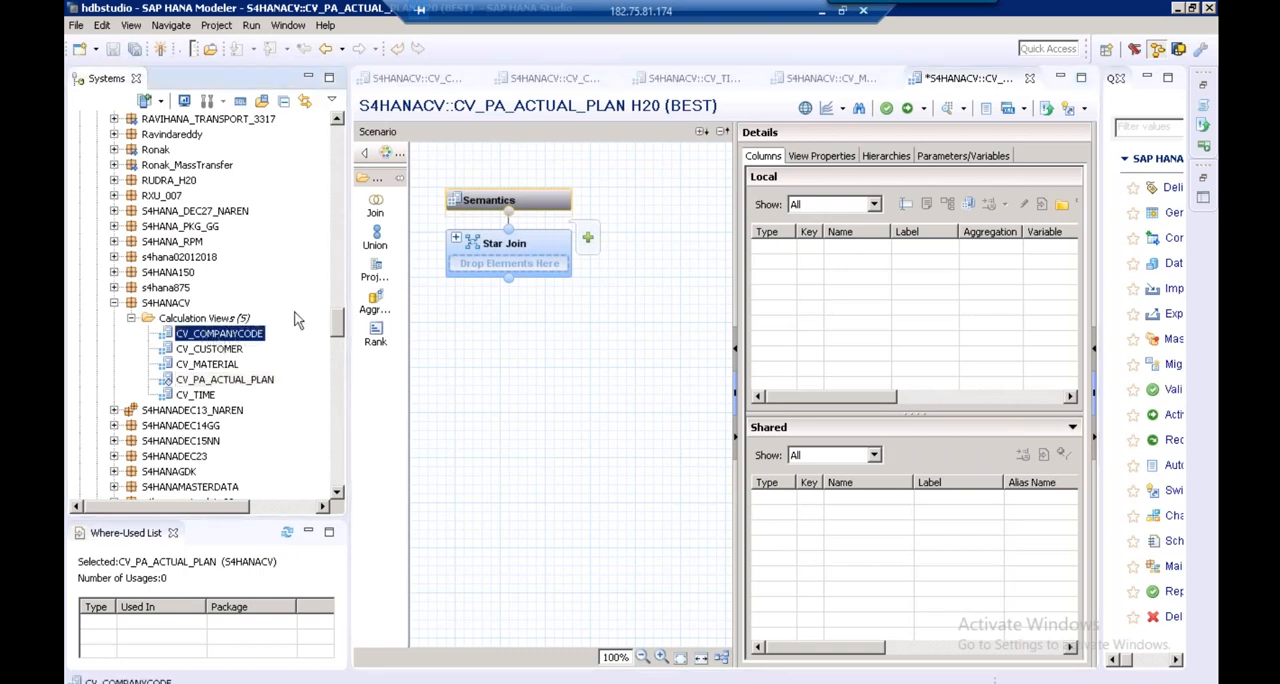
left_click_drag(220, 333, 508, 263)
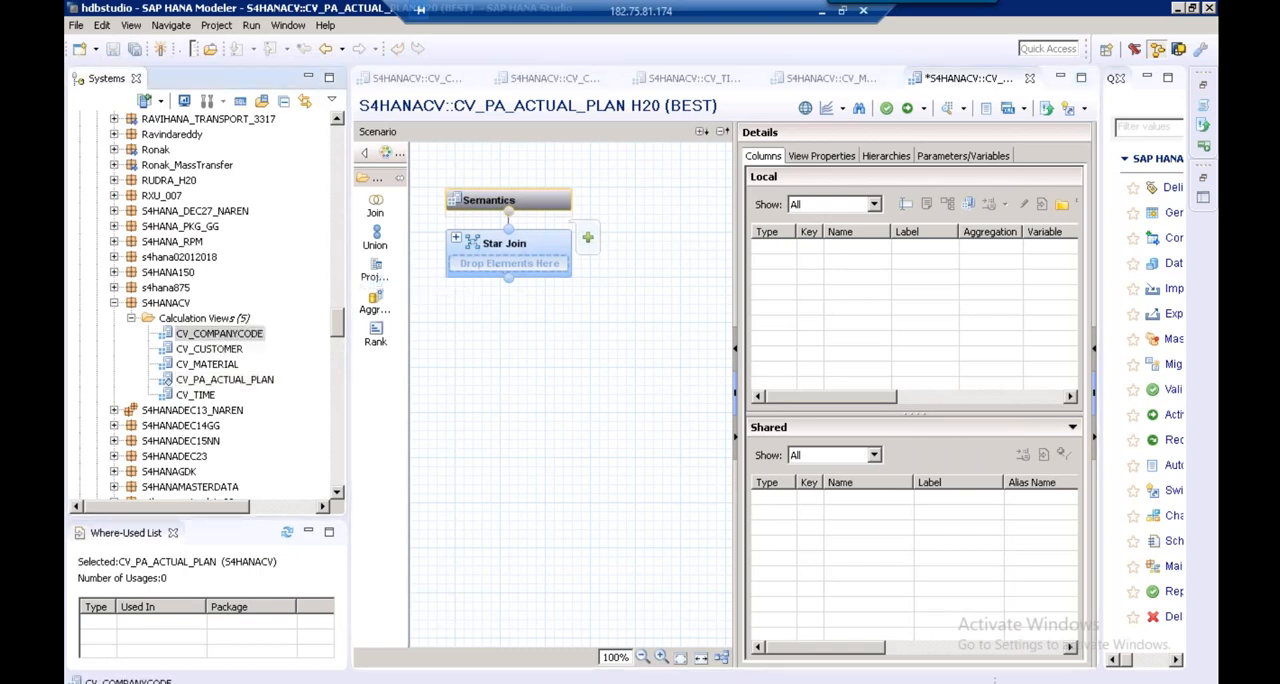
left_click_drag(209, 348, 510, 282)
left_click_drag(229, 367, 509, 294)
left_click_drag(195, 395, 502, 330)
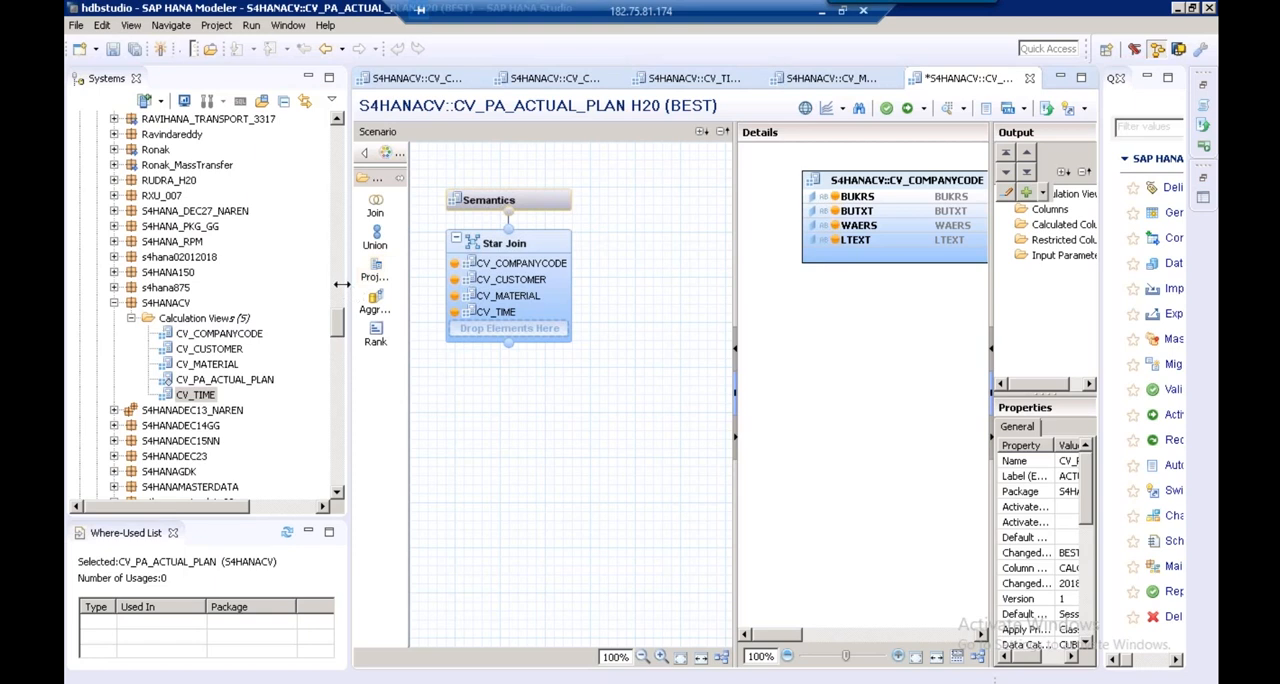
Place two projection nodes side by side below the Star Join node in the scenario
left_click_drag(341, 285, 244, 279)
left_click_drag(673, 277, 733, 277)
left_click_drag(345, 267, 373, 440)
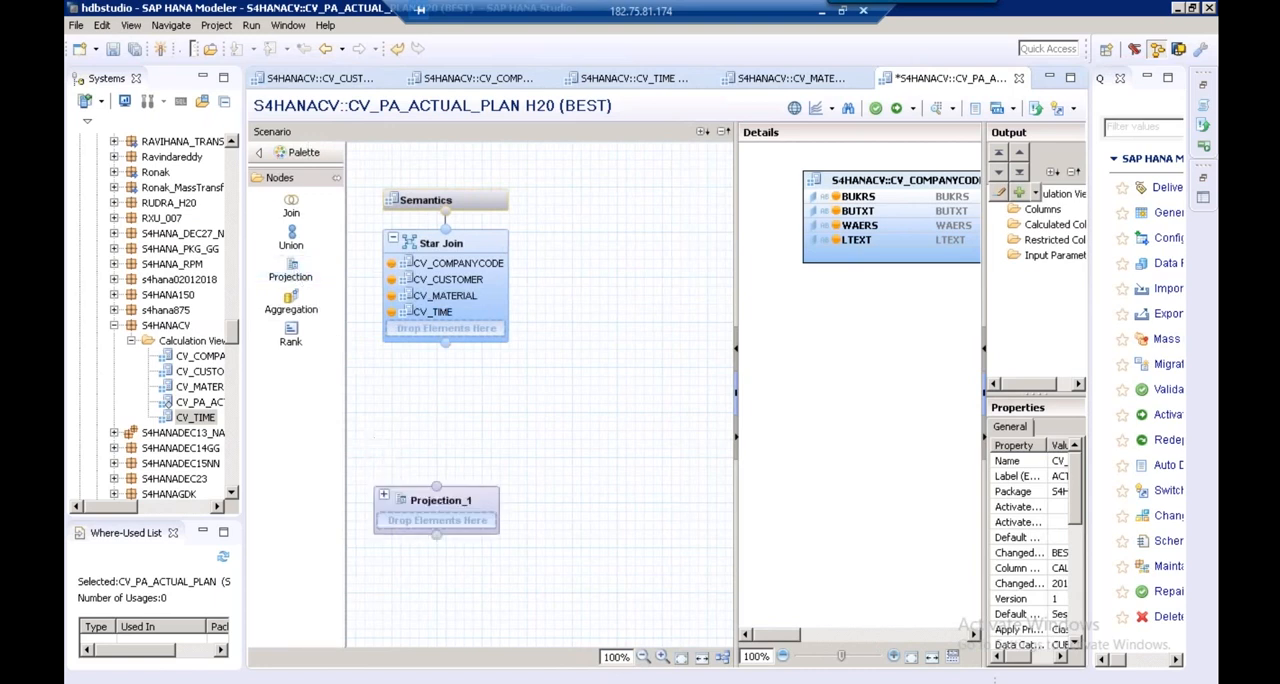
left_click(305, 280)
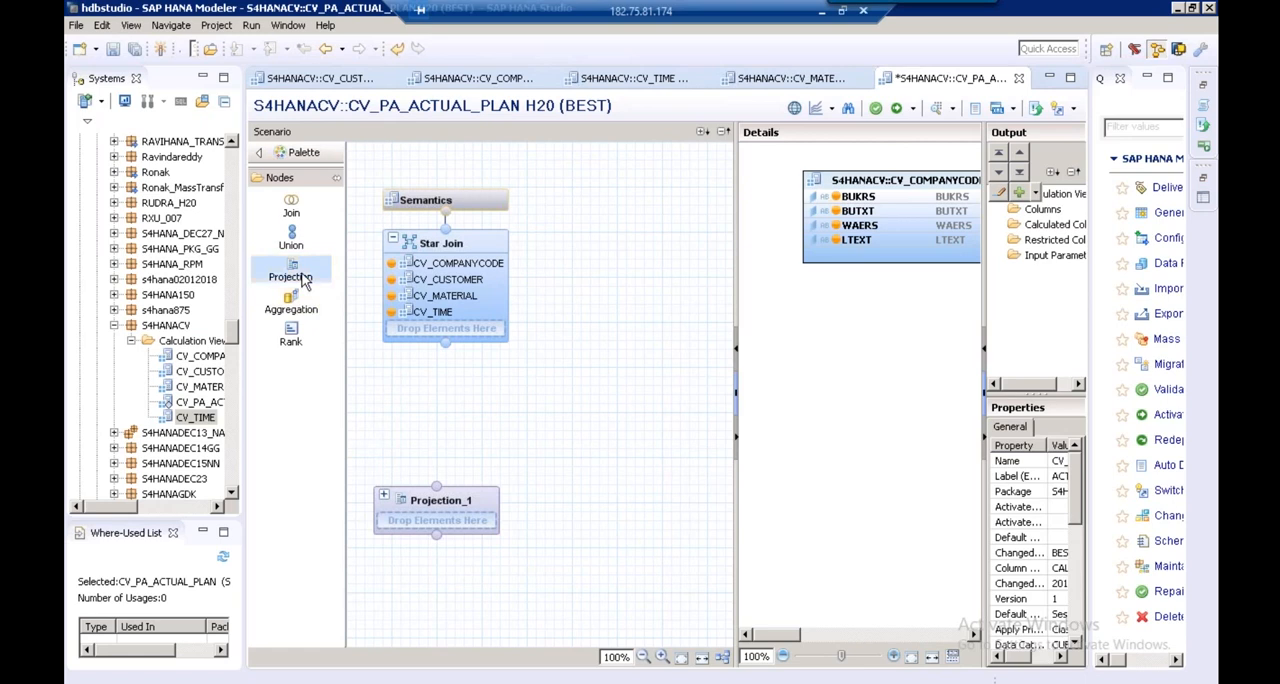
left_click(600, 475)
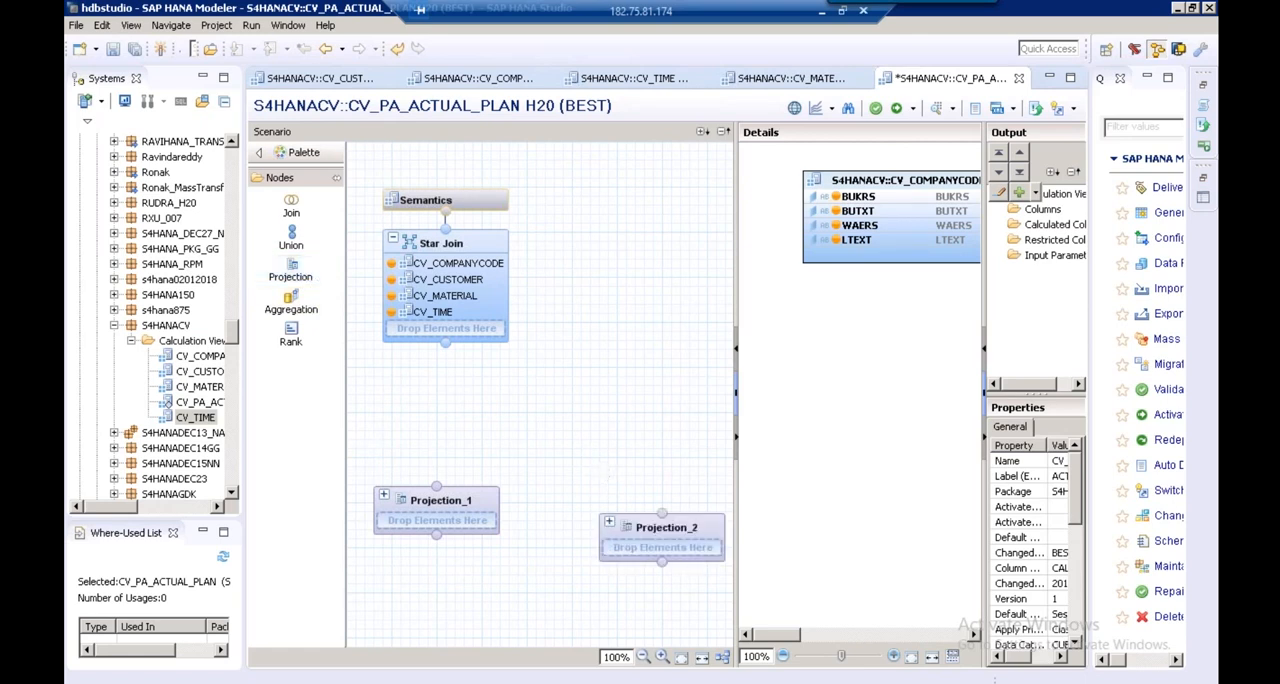
Add the table CE1IDEA from the BEST schema to the Projection_1 node
mouse_move(443, 505)
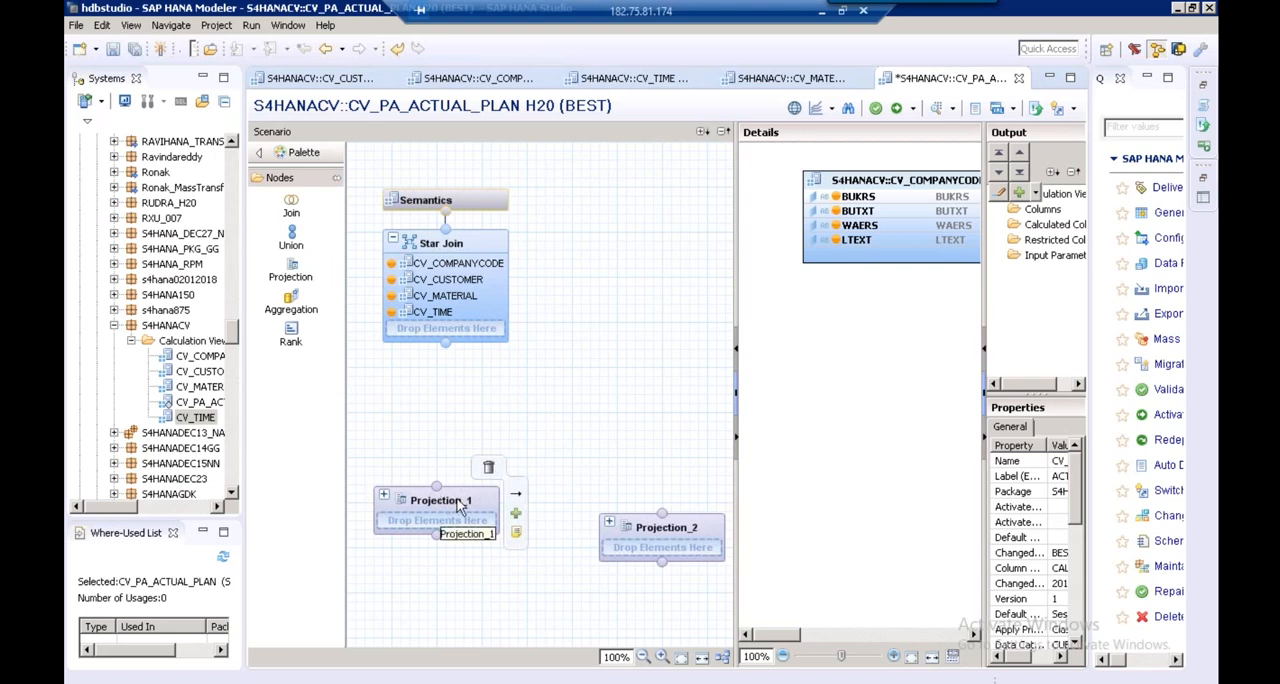
left_click(516, 515)
type("C")
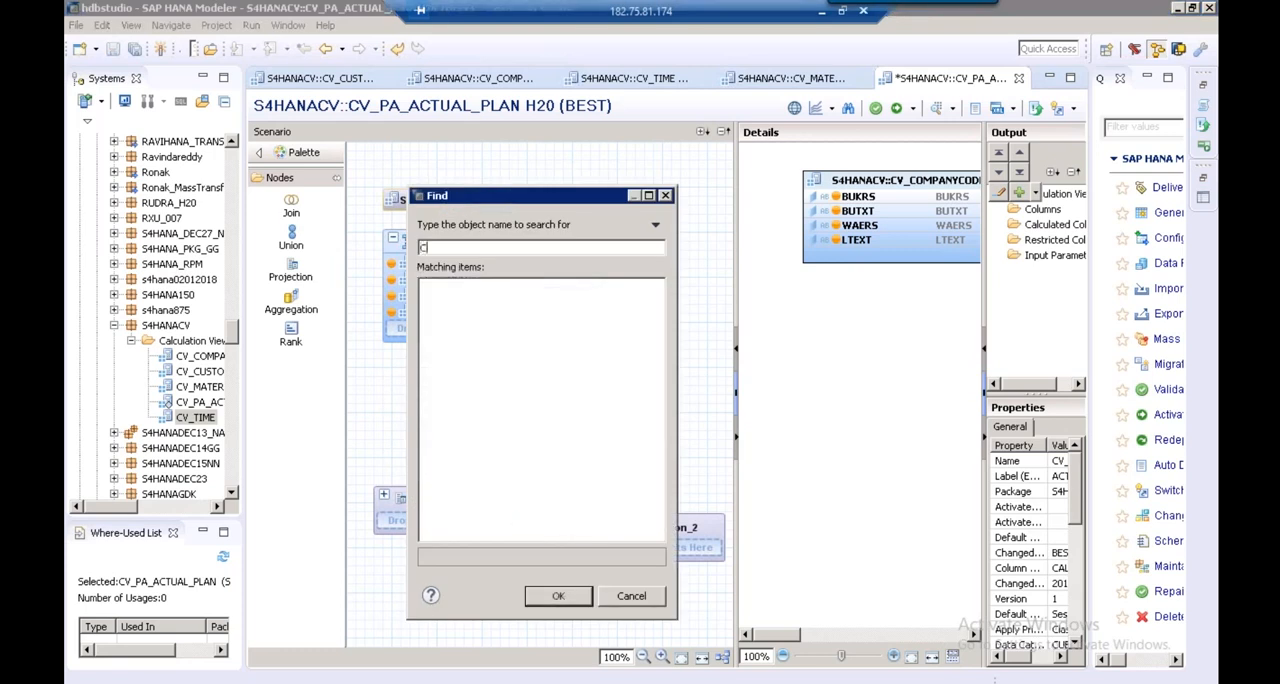
type("E1IDEA")
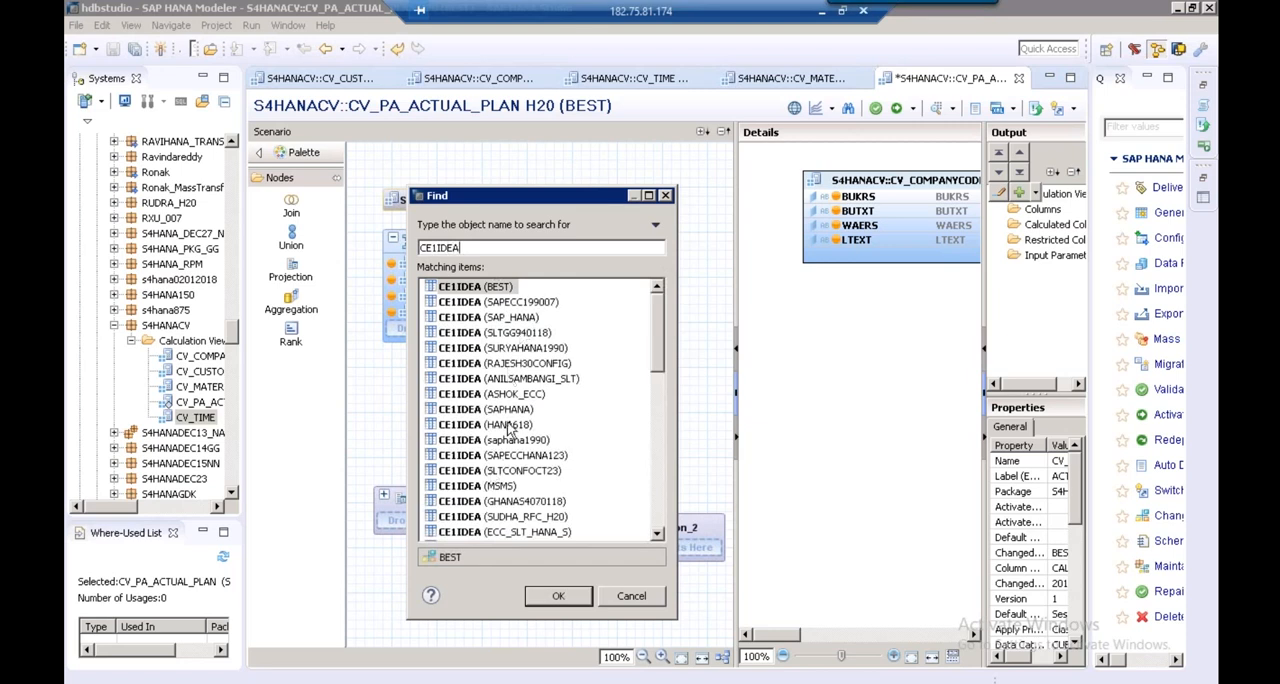
left_click(661, 485)
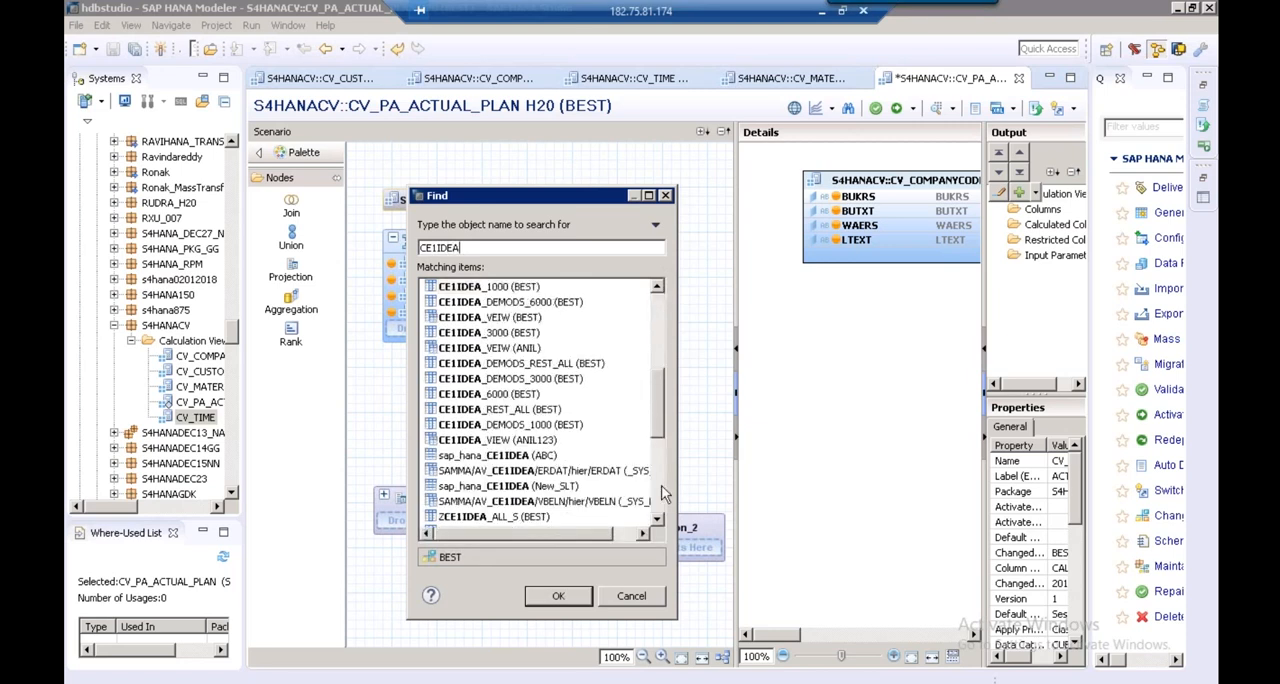
left_click(661, 486)
left_click(655, 301)
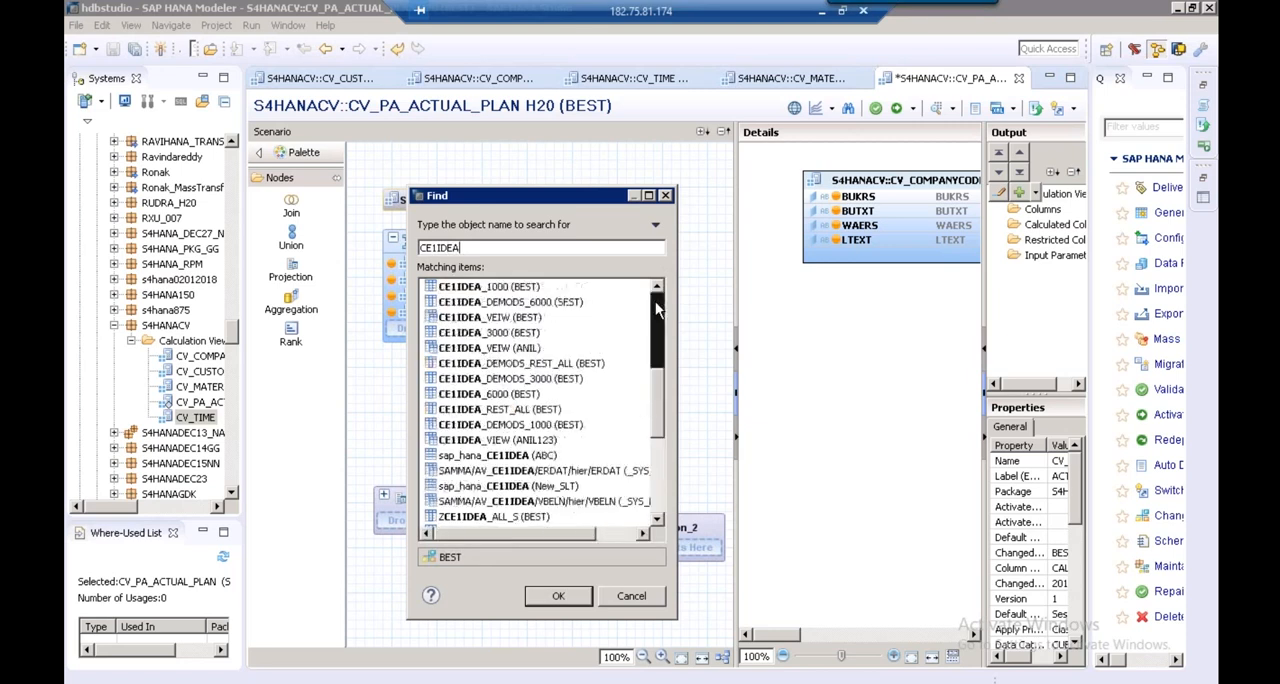
left_click(660, 312)
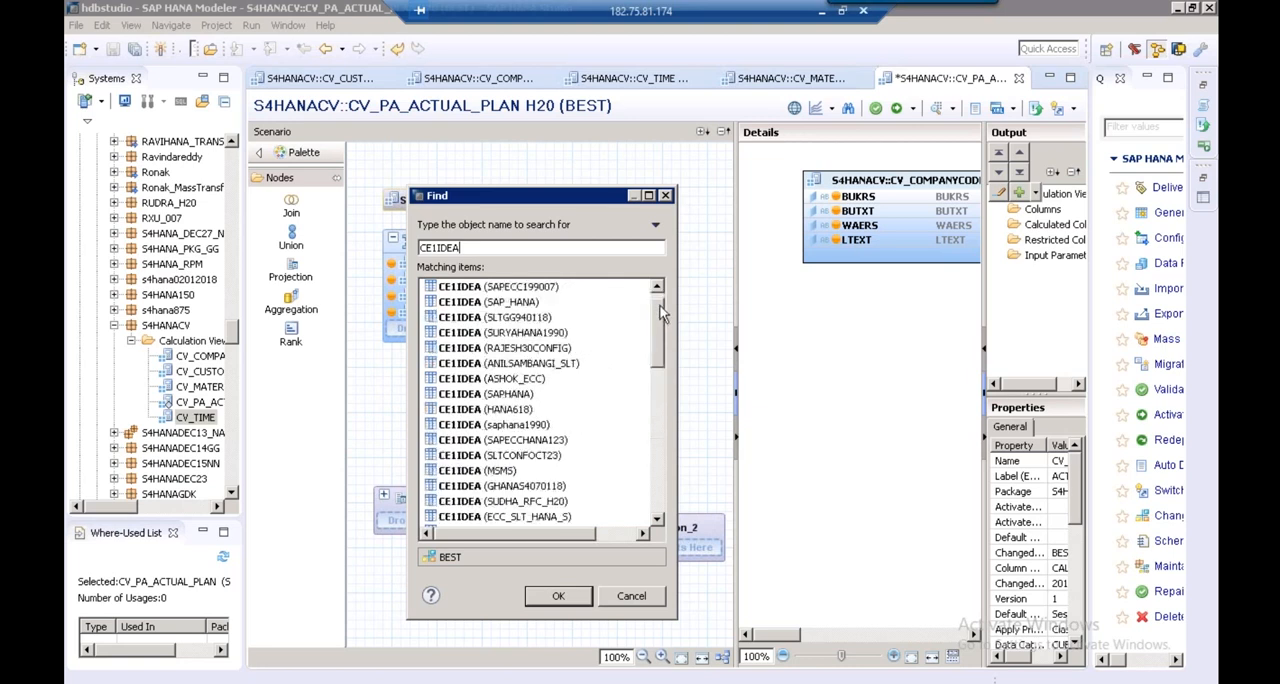
left_click(657, 288)
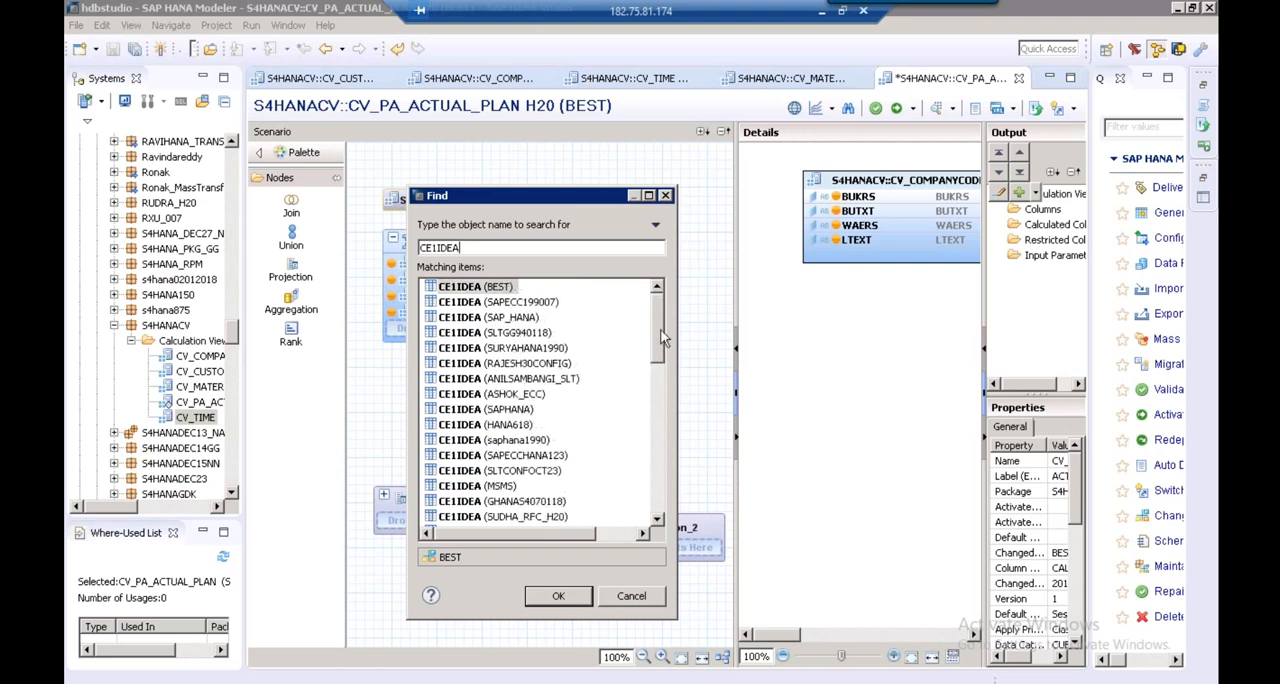
left_click(494, 287)
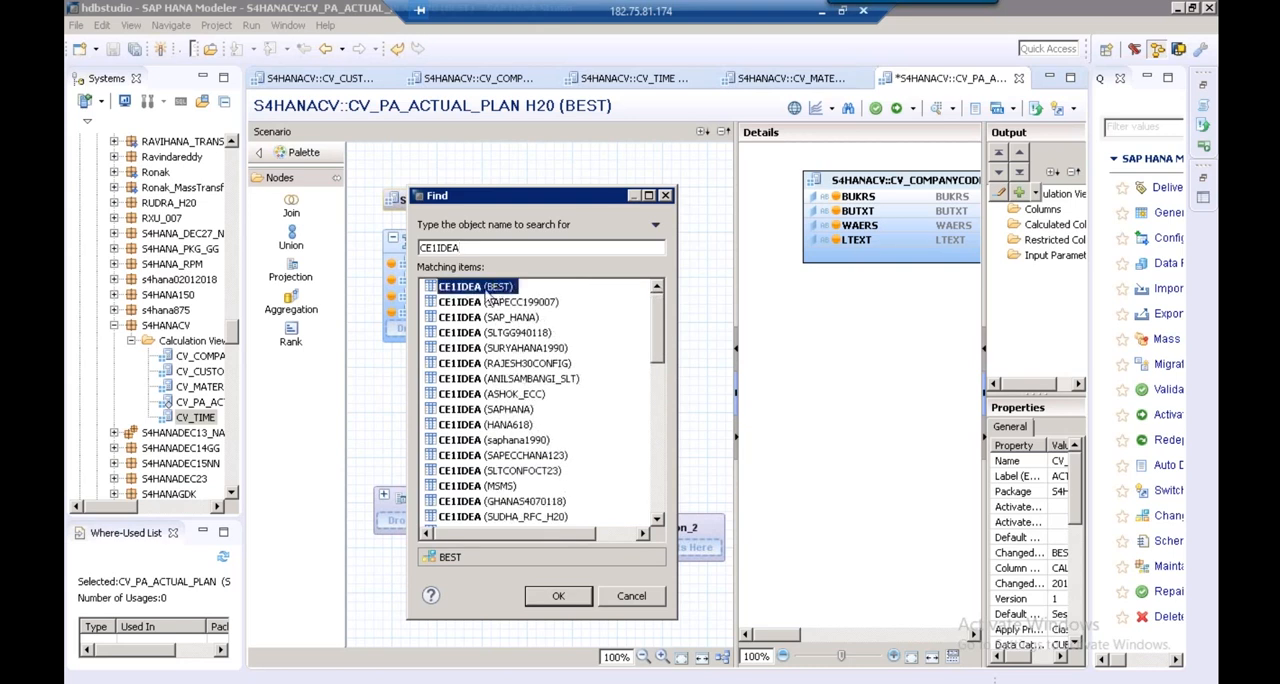
left_click(560, 597)
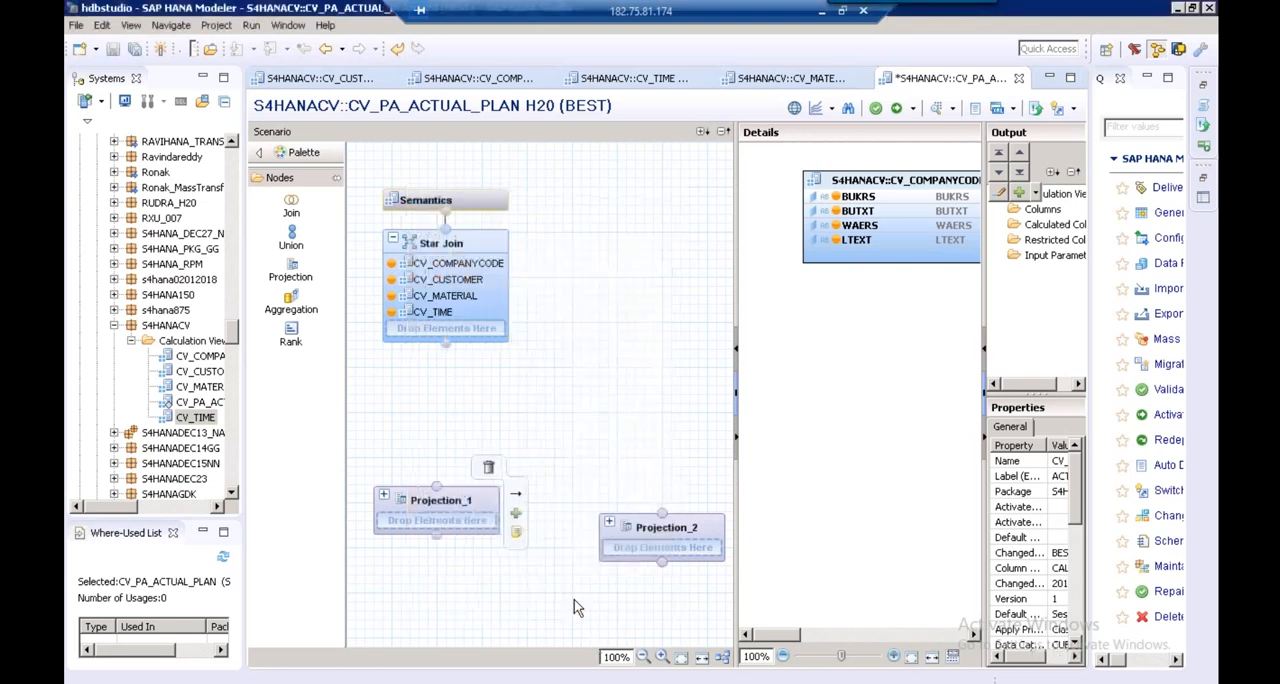
Rename the projection node containing CE1IDEA to ACTUAL
right_click(440, 506)
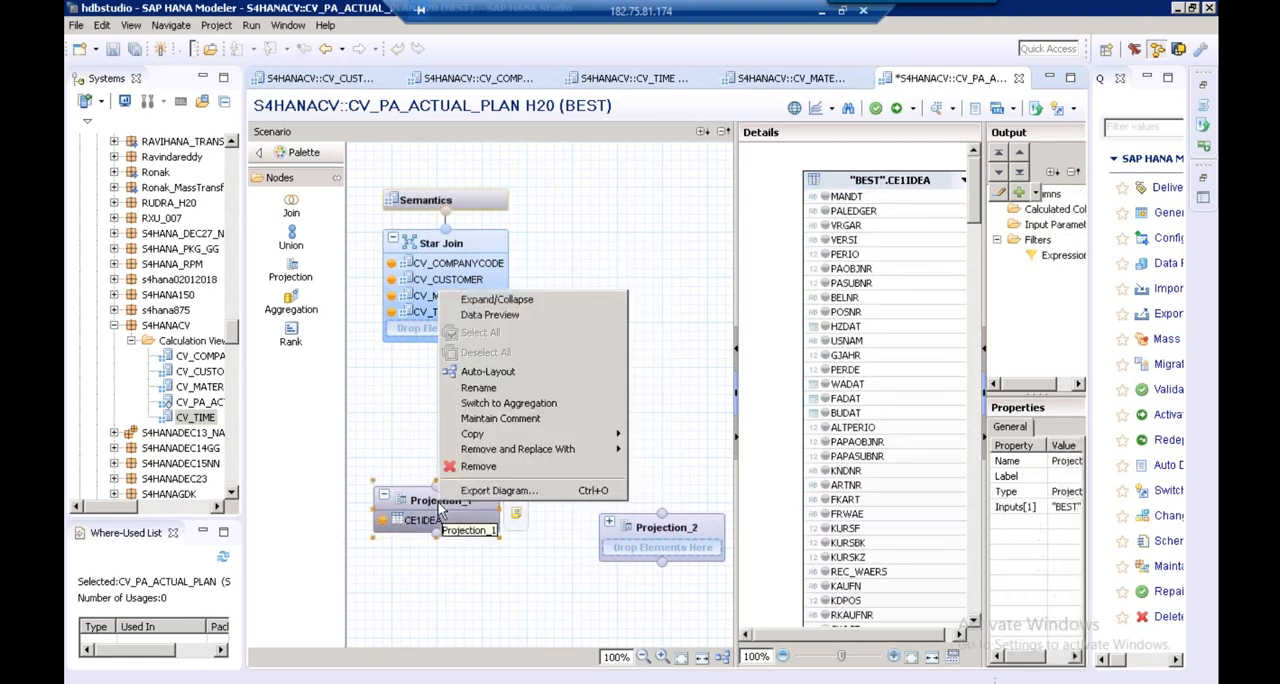
left_click(497, 386)
type("ACTUAL")
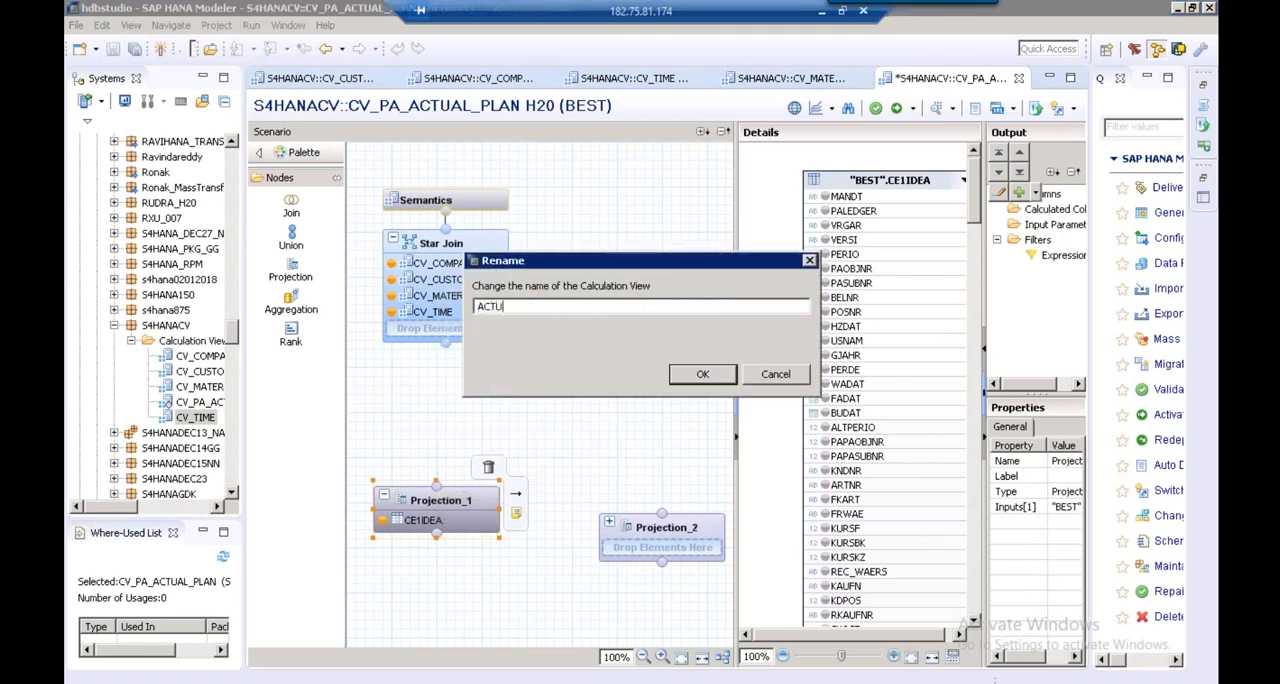
left_click(720, 376)
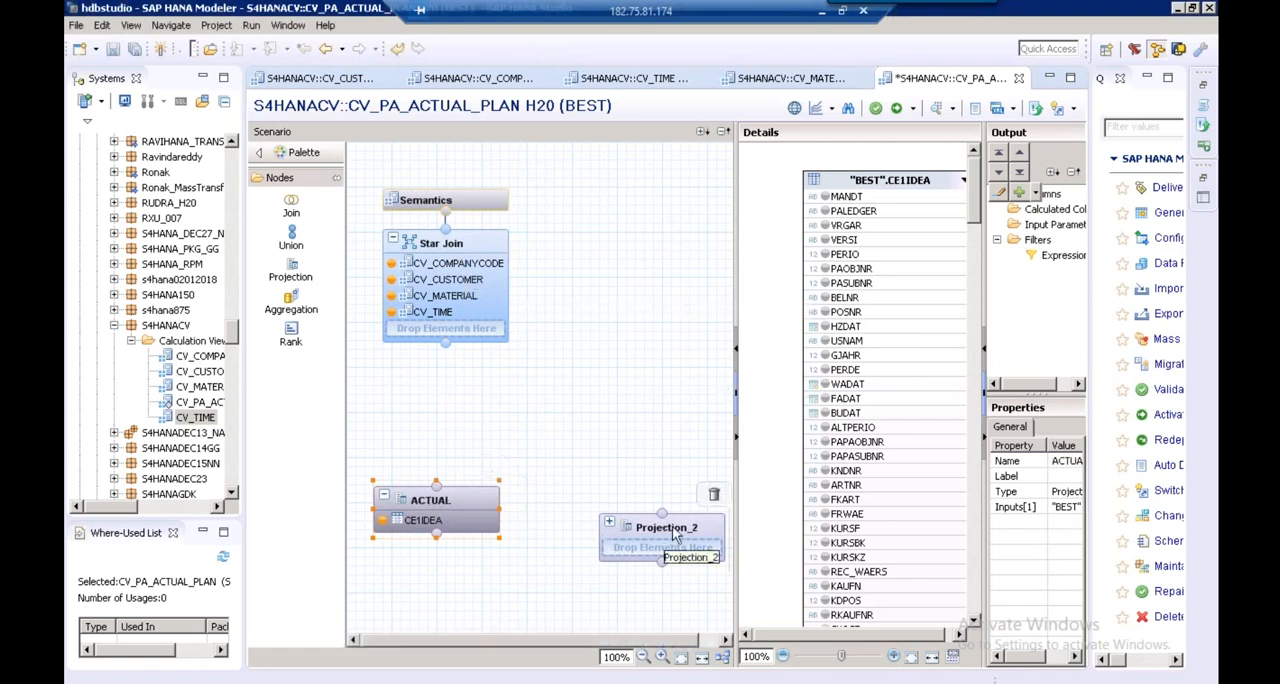
Add the table CE2IDEA from the BEST schema to the Projection_2 node
left_click_drag(766, 309, 771, 307)
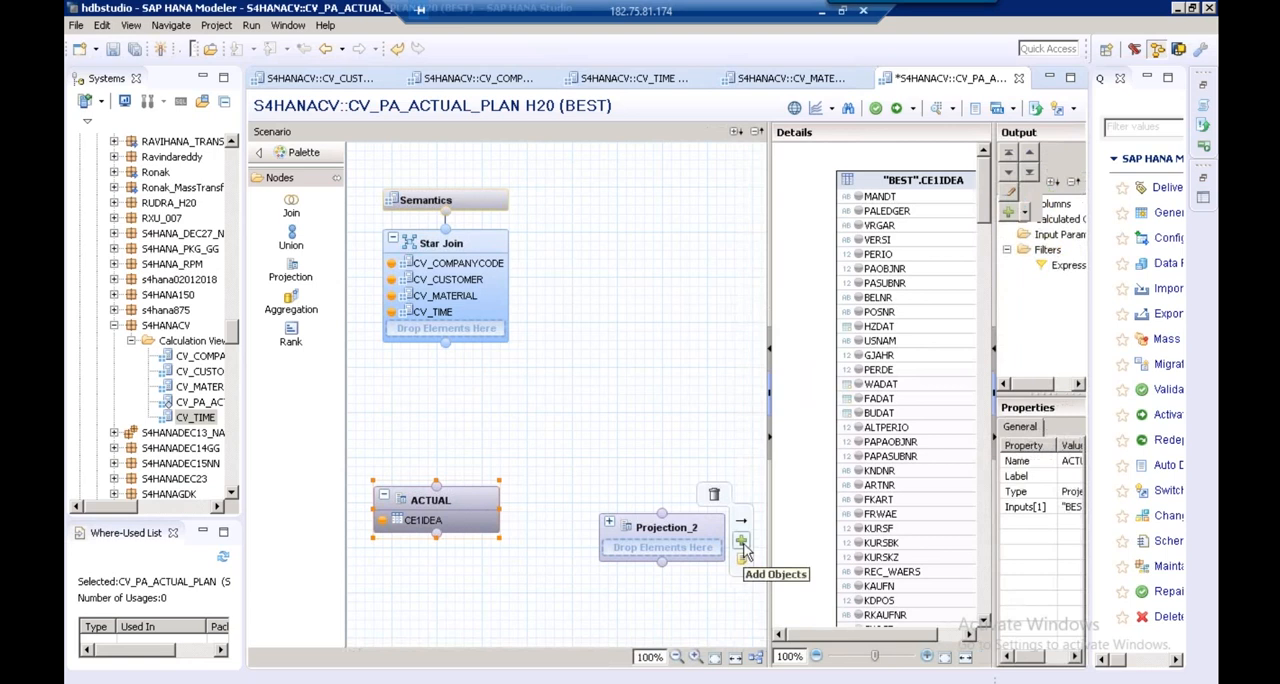
left_click(741, 543)
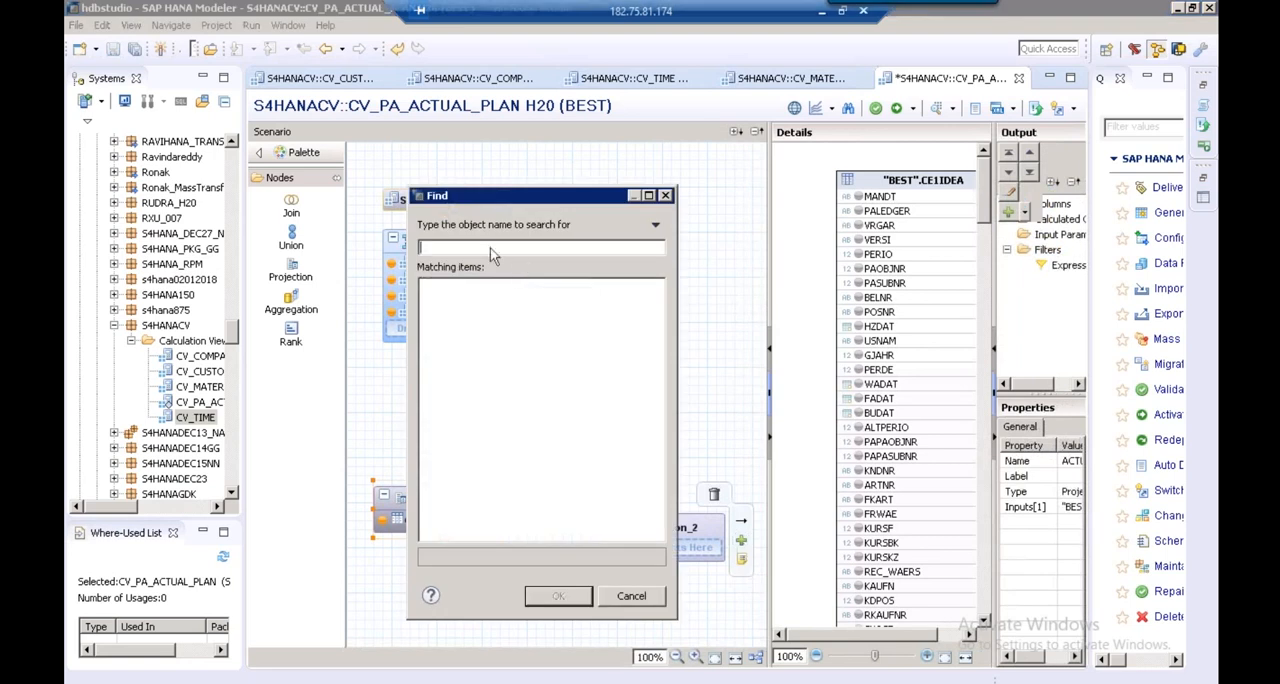
type("C")
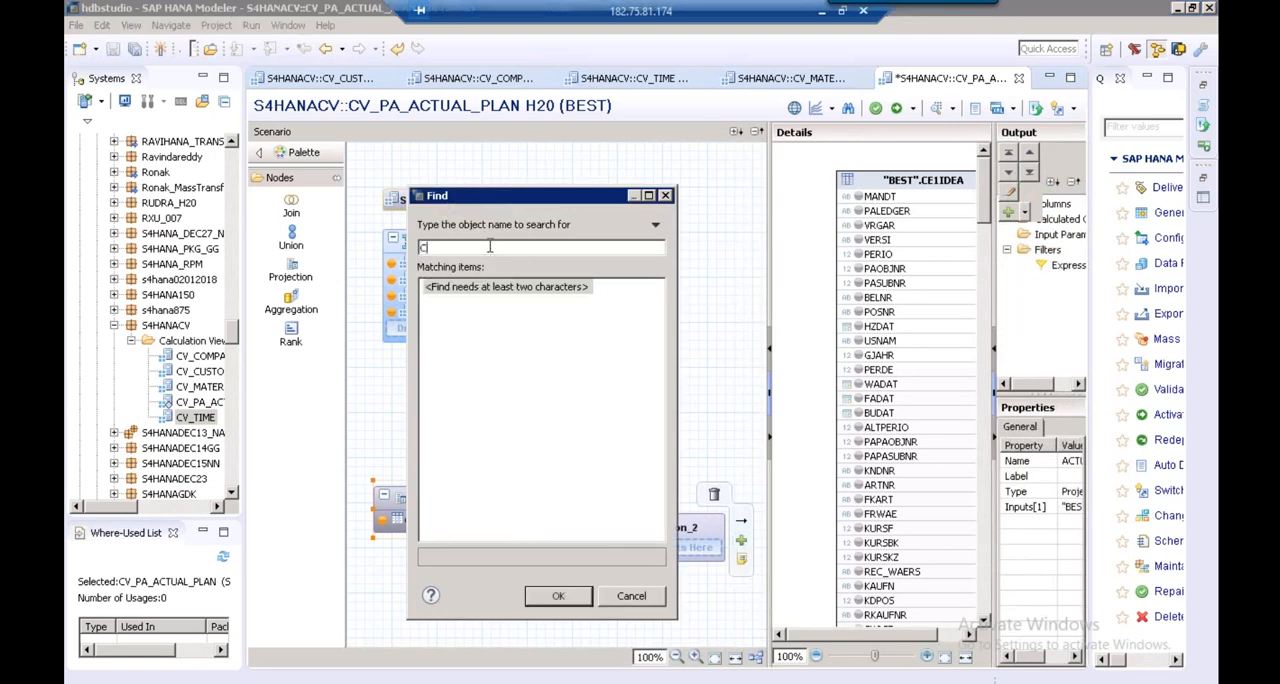
type("E2IDEA")
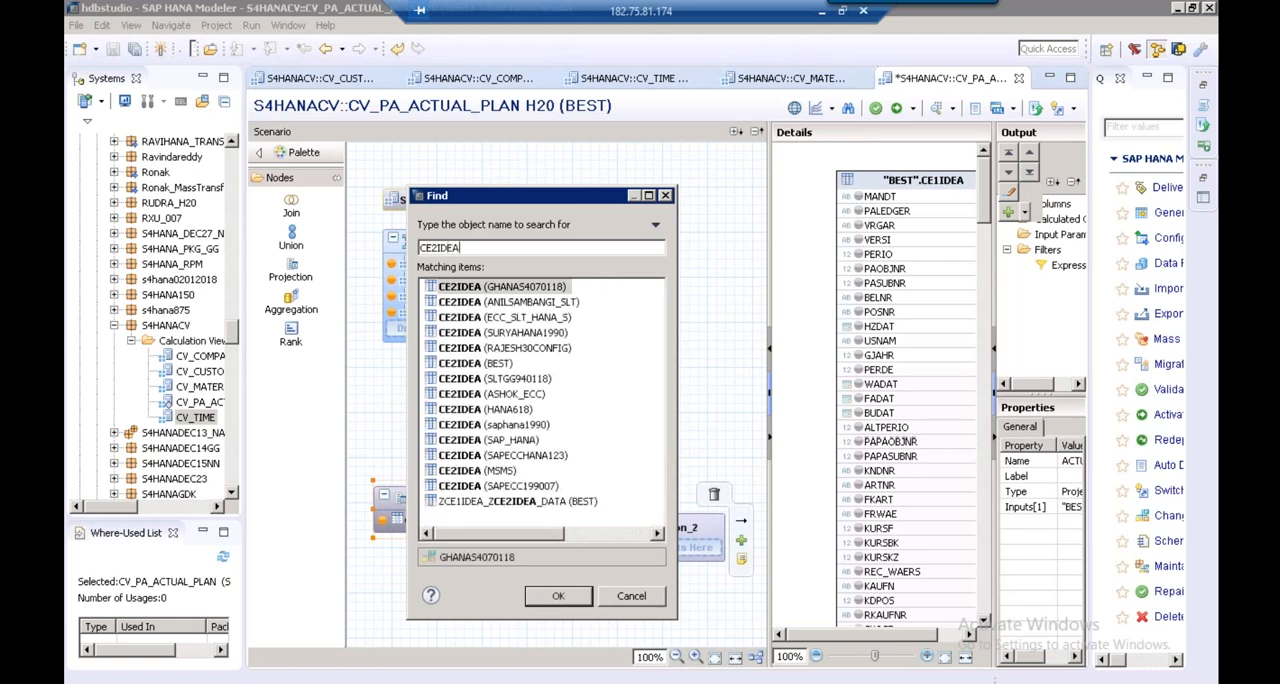
left_click(486, 366)
left_click(560, 595)
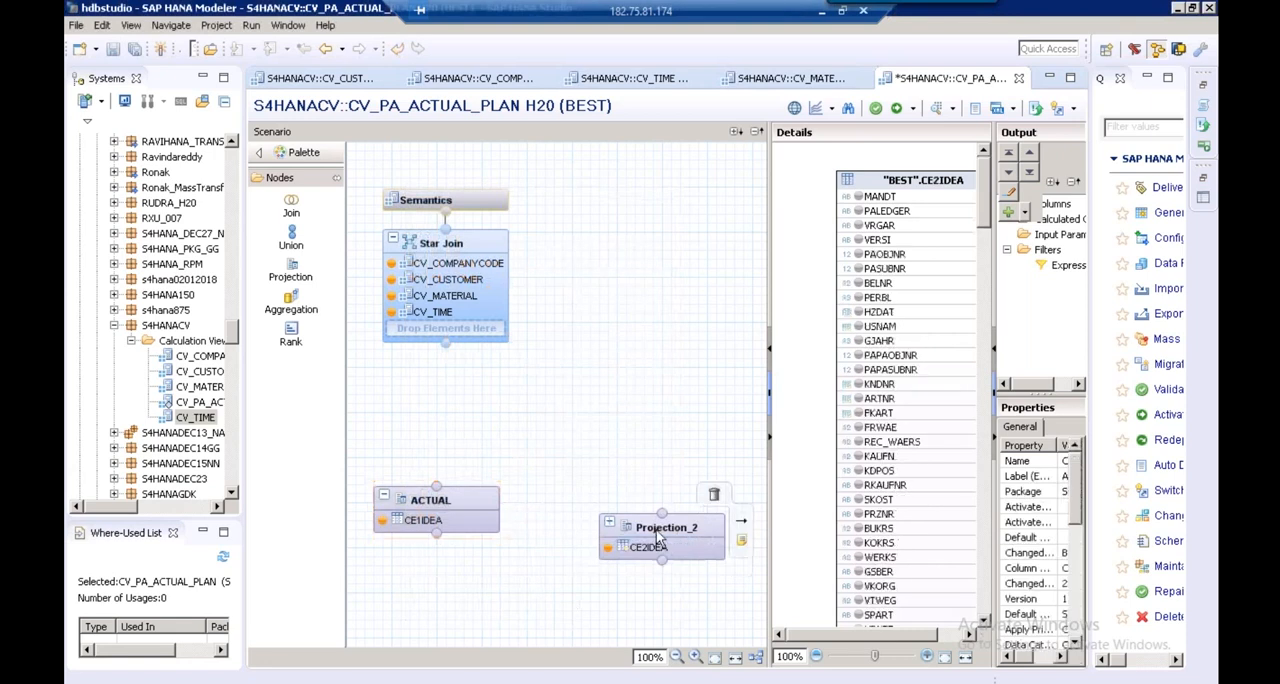
Rename the projection node containing CE2IDEA to PLAN
right_click(656, 529)
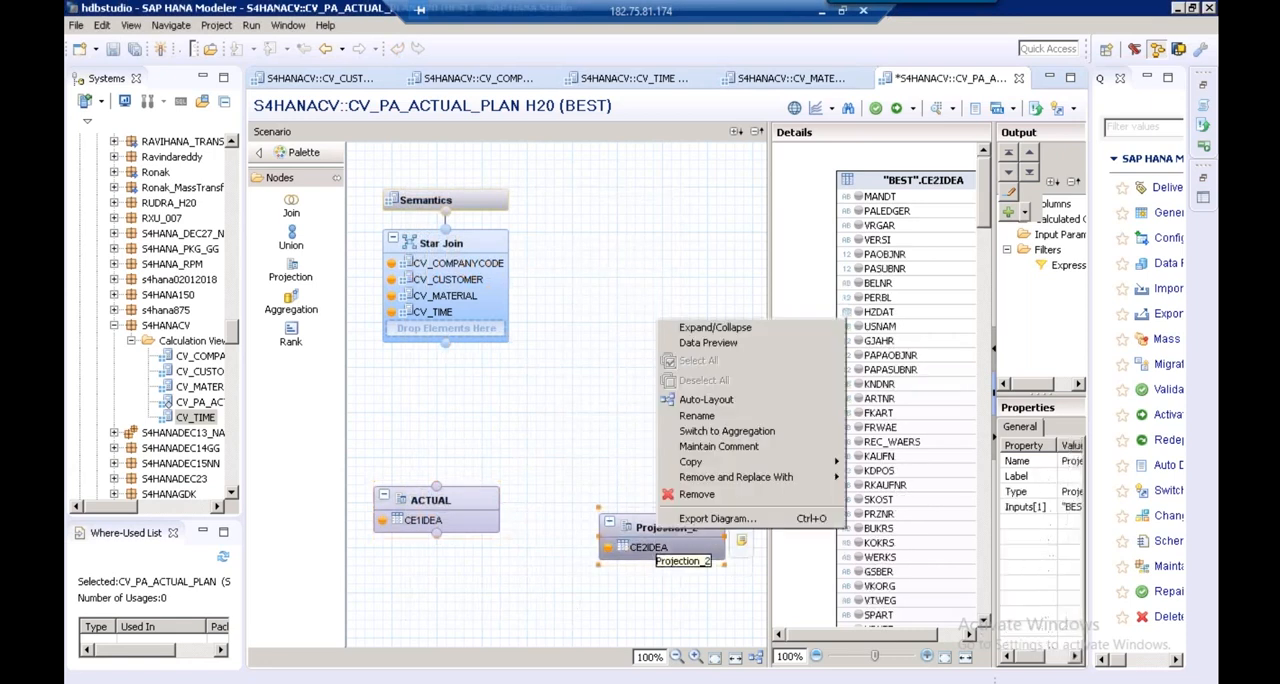
left_click(697, 416)
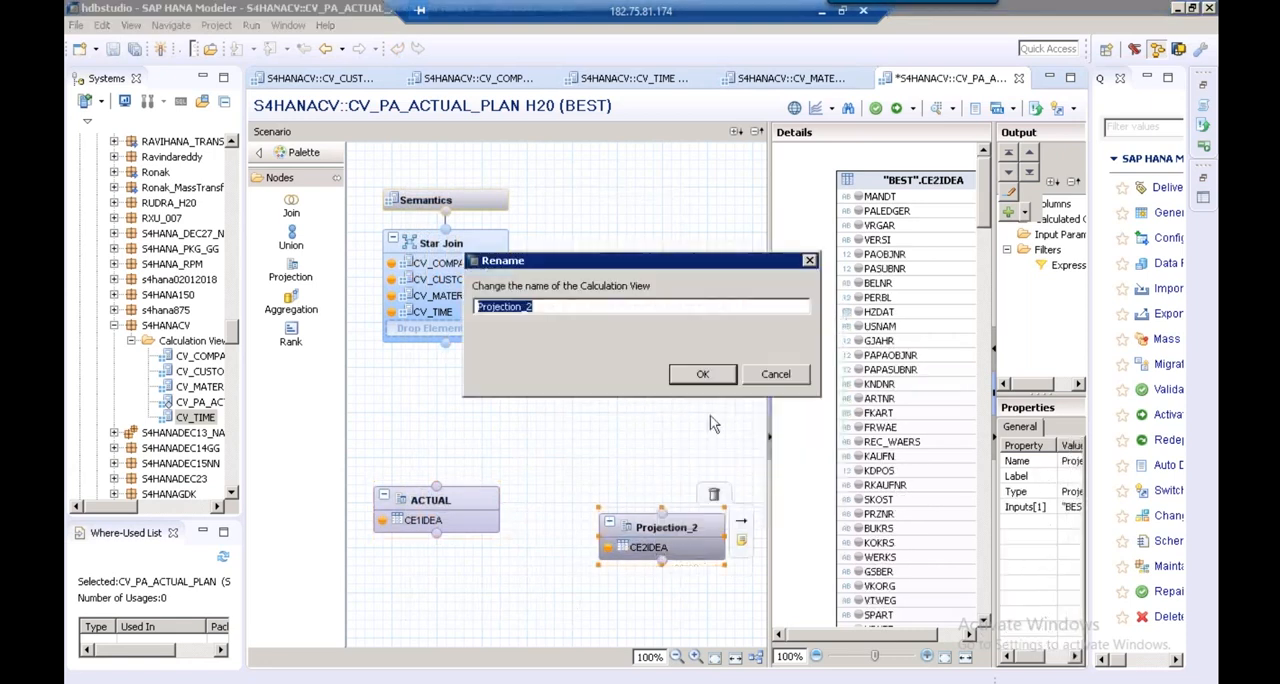
type("PLAN")
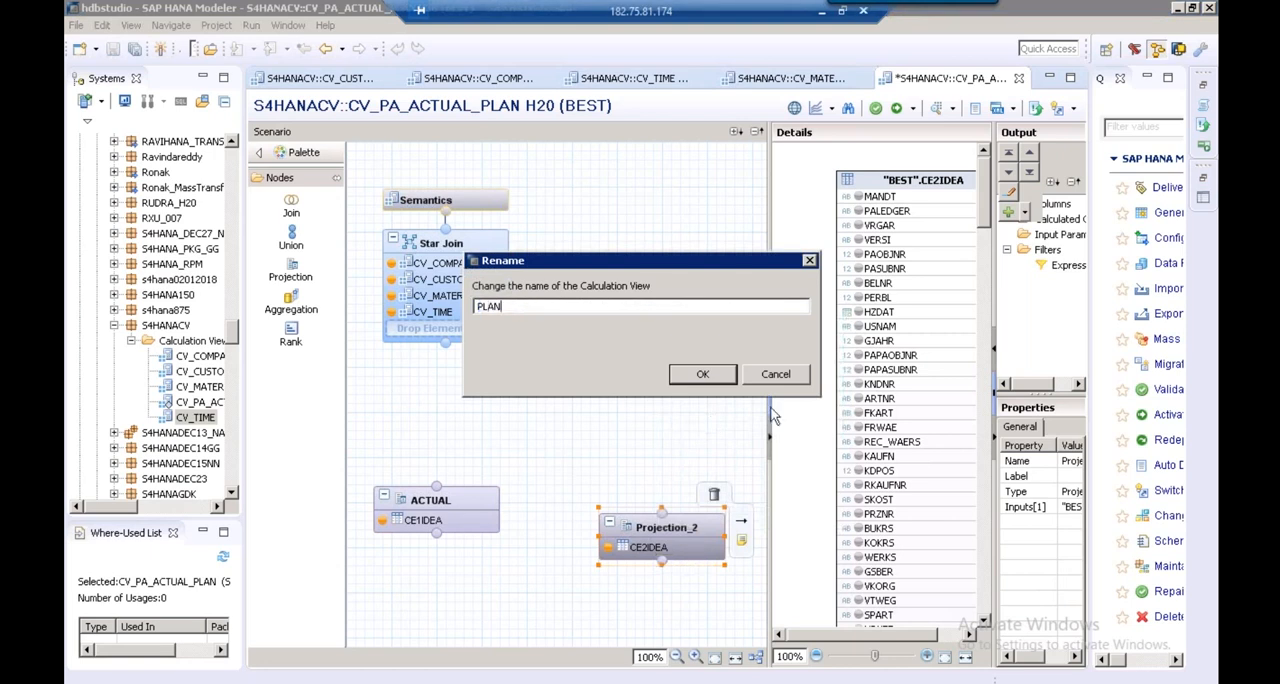
left_click(705, 376)
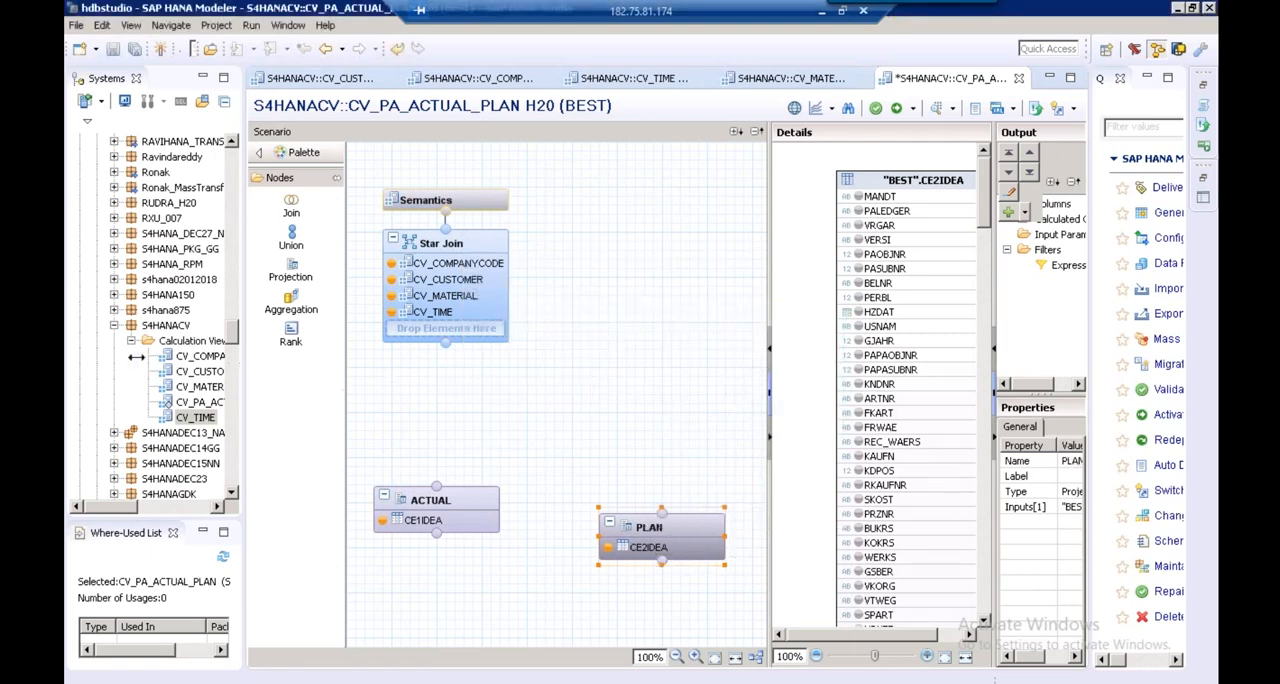
Add the columns BUKRS, KNDNR, ARTNR and HZDAT from CE2IDEA to the output of the PLAN projection
left_click_drag(136, 357, 129, 356)
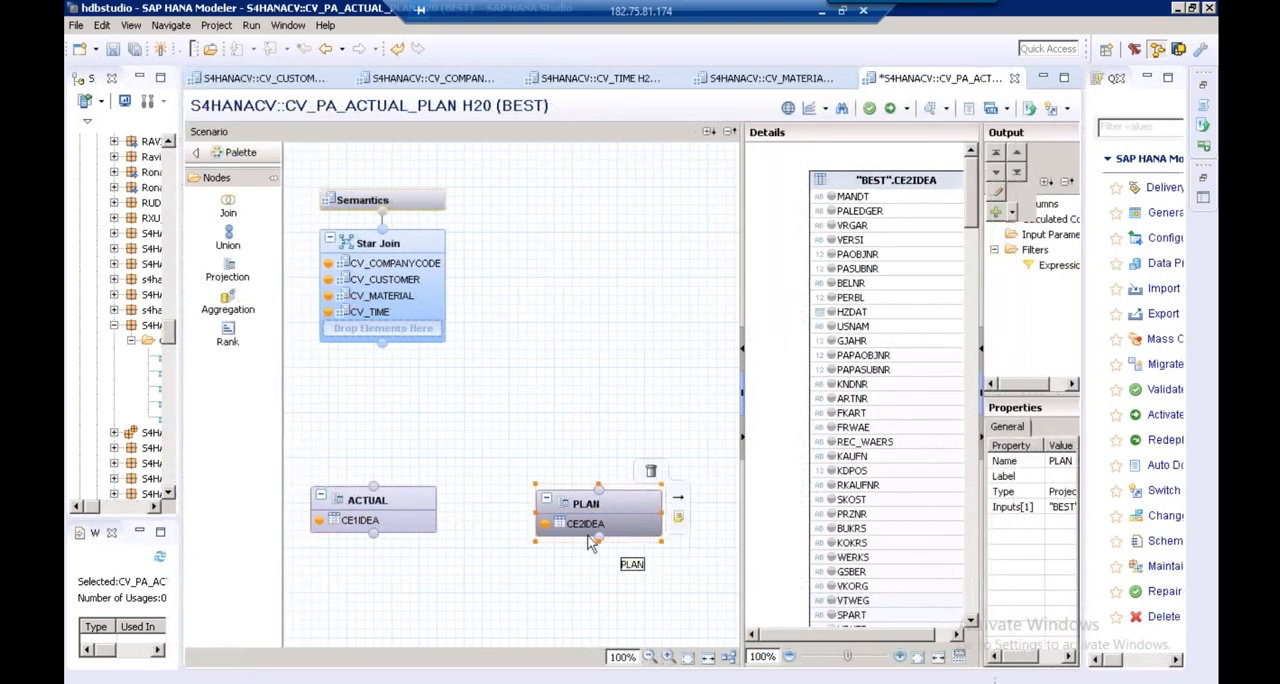
mouse_move(400, 507)
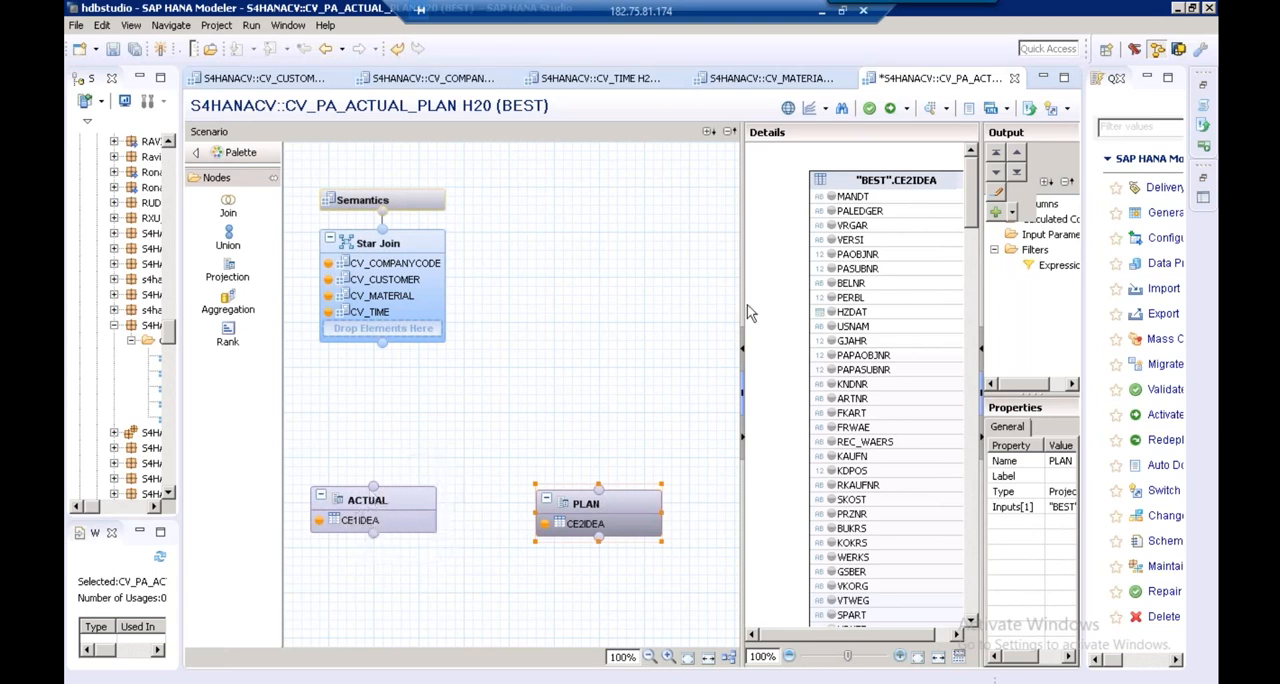
left_click_drag(656, 311, 520, 317)
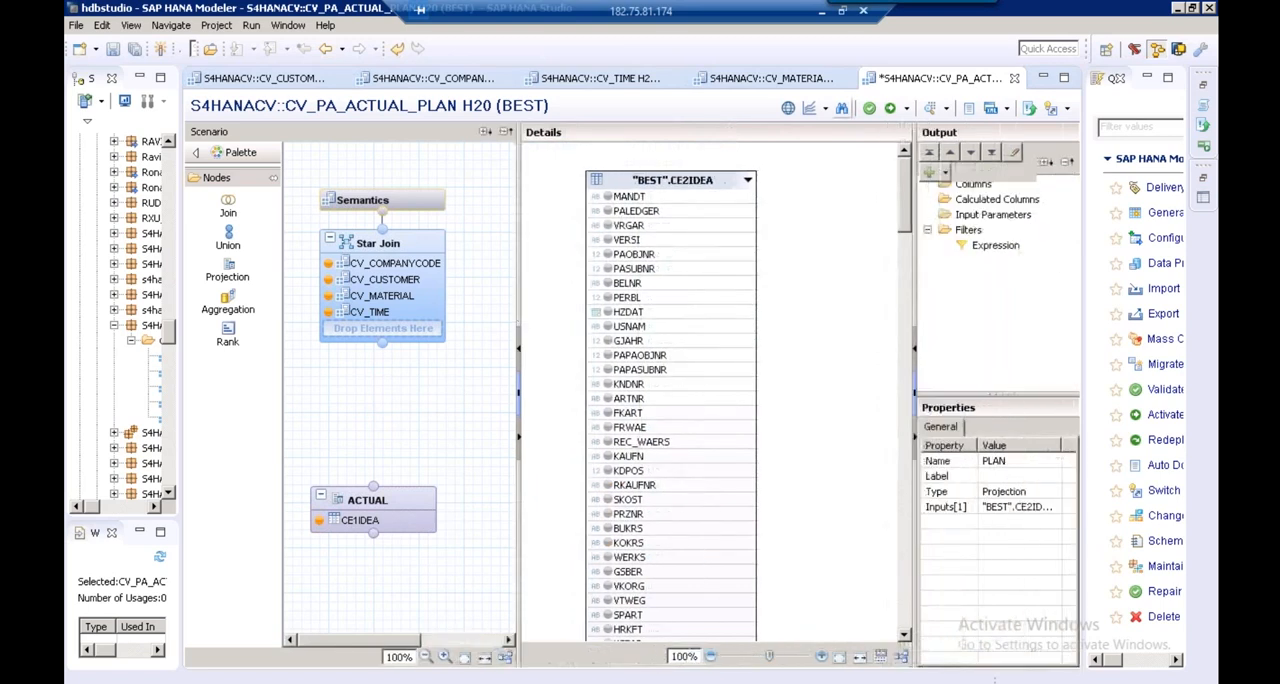
left_click(842, 108)
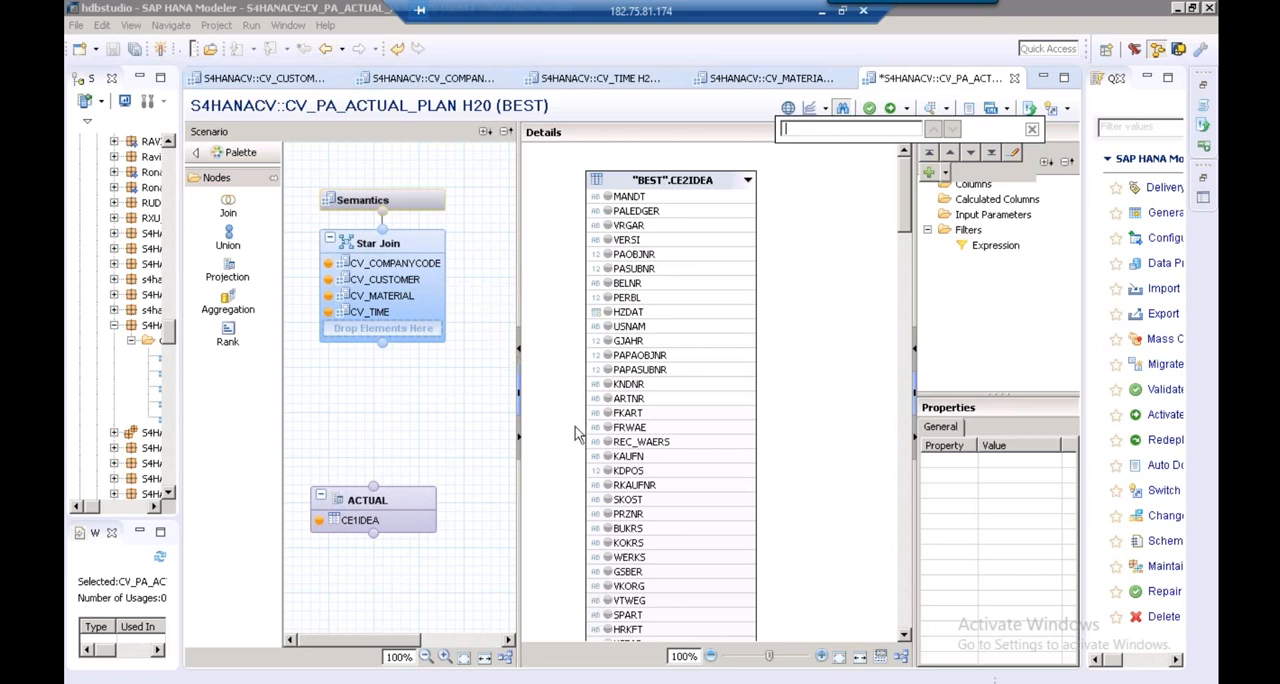
left_click(609, 530)
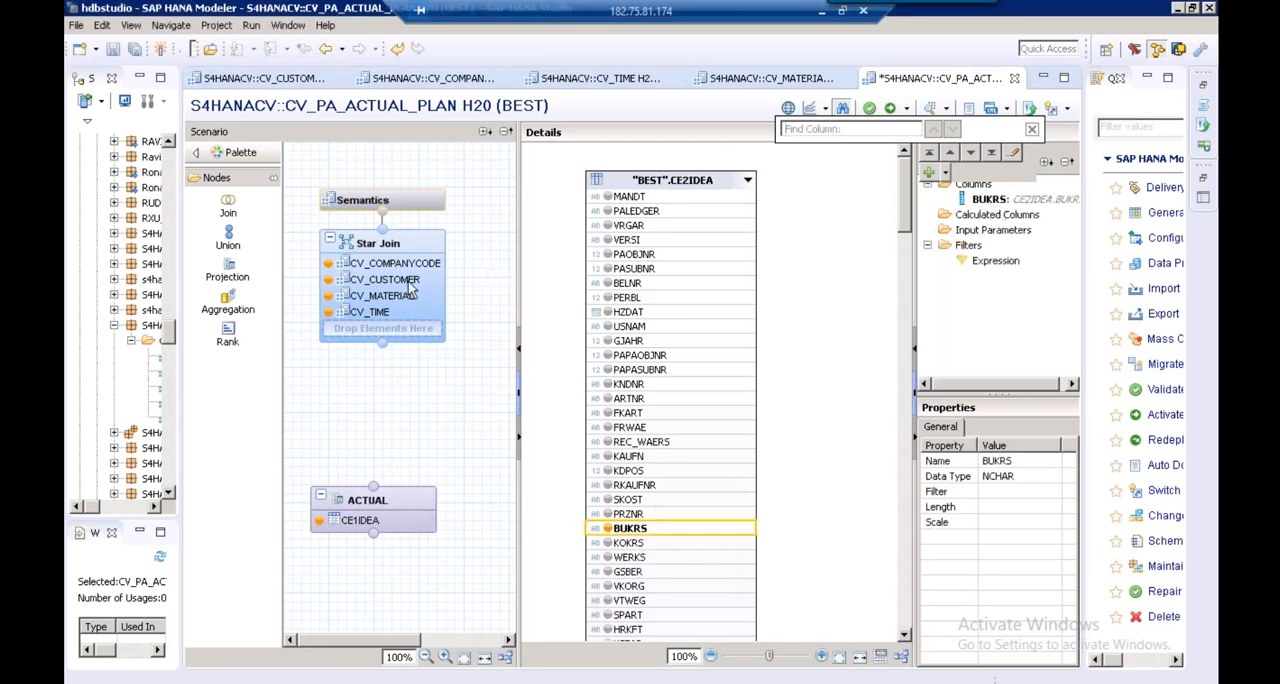
left_click(607, 384)
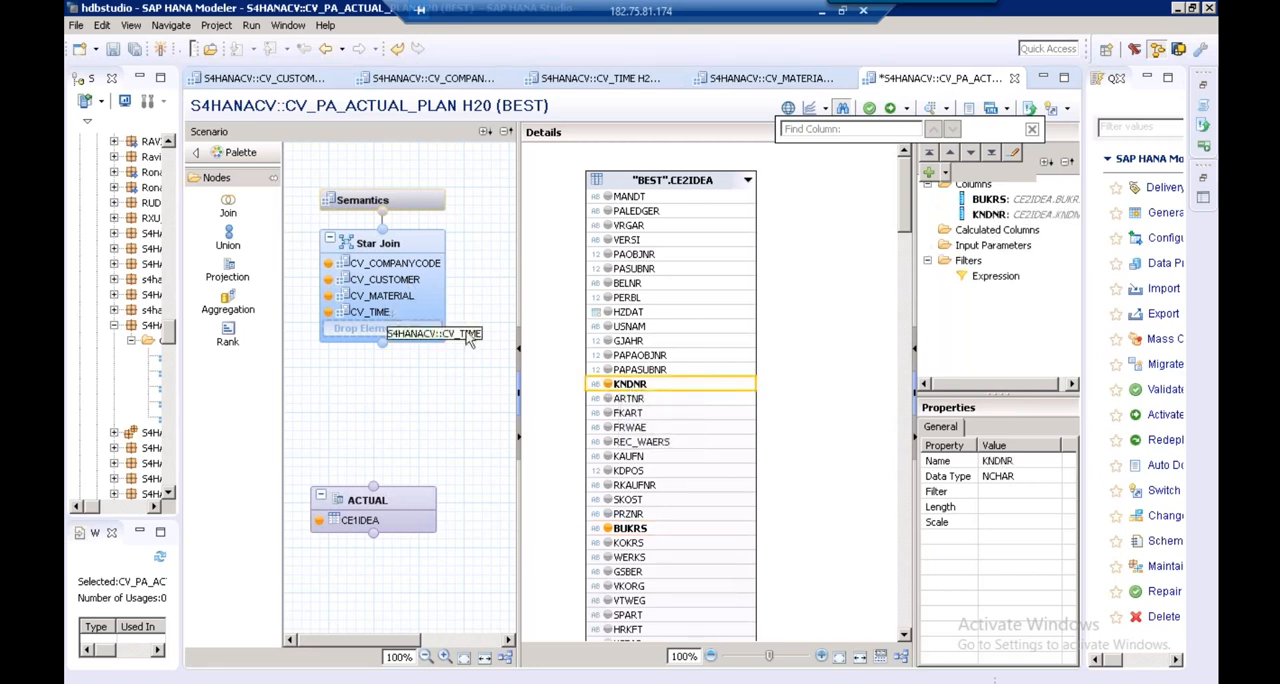
left_click(609, 399)
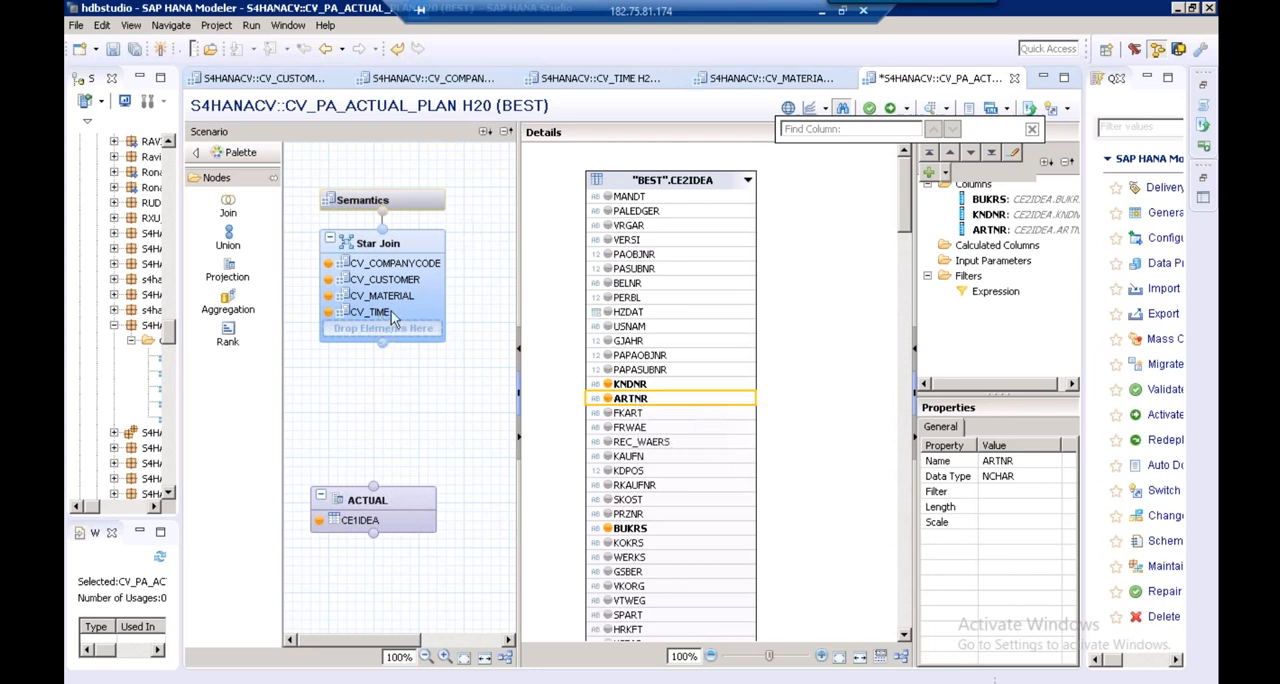
left_click(608, 312)
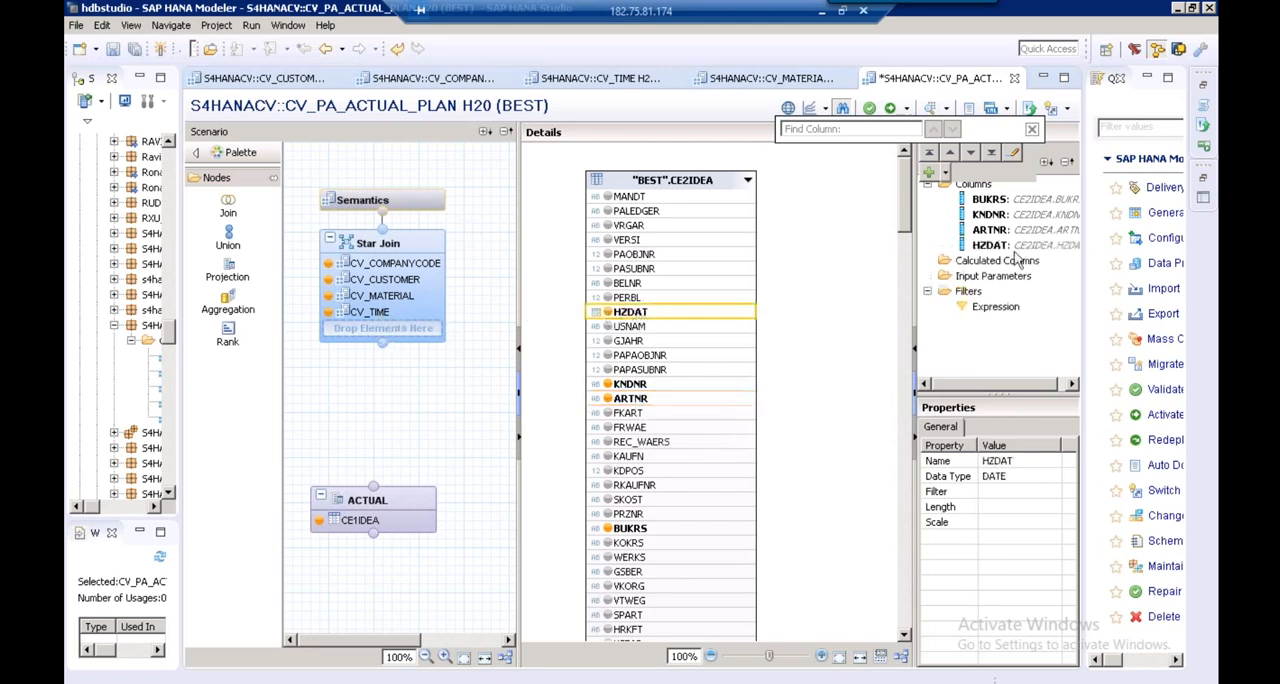
Find VV010 among the CE2IDEA columns and add VV010001 and VV070001 to the PLAN projection's output
left_click(866, 131)
type("VV010")
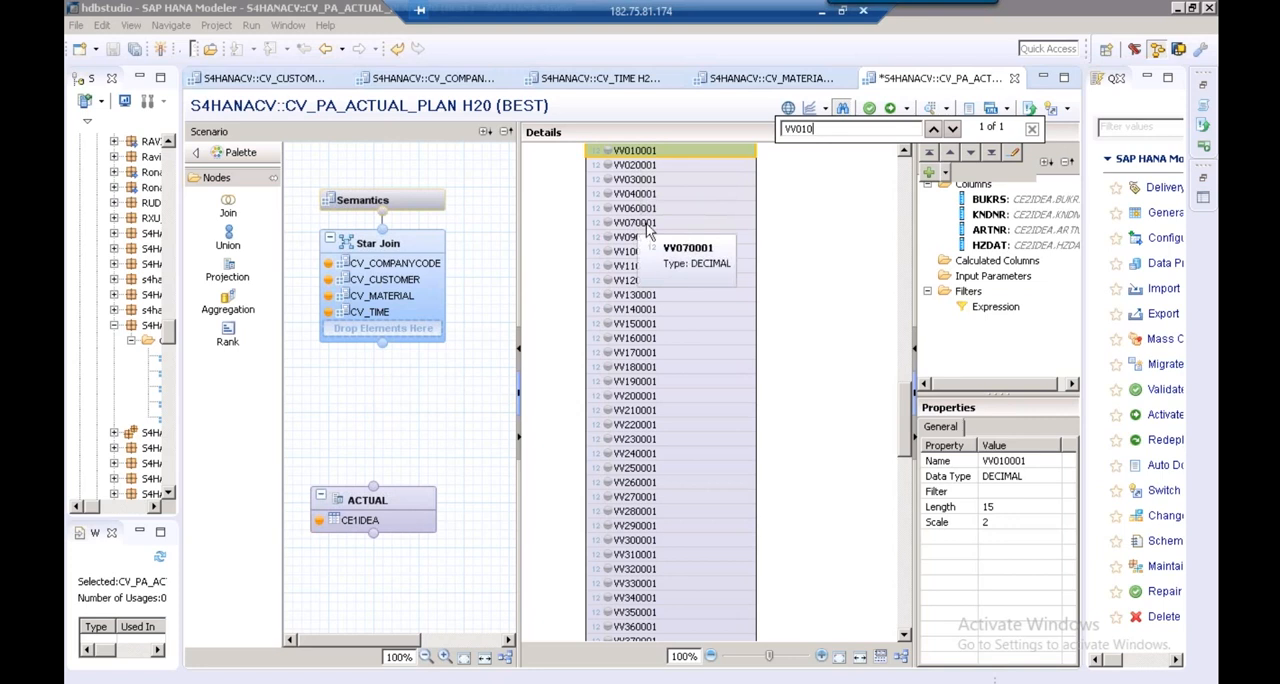
left_click(608, 152)
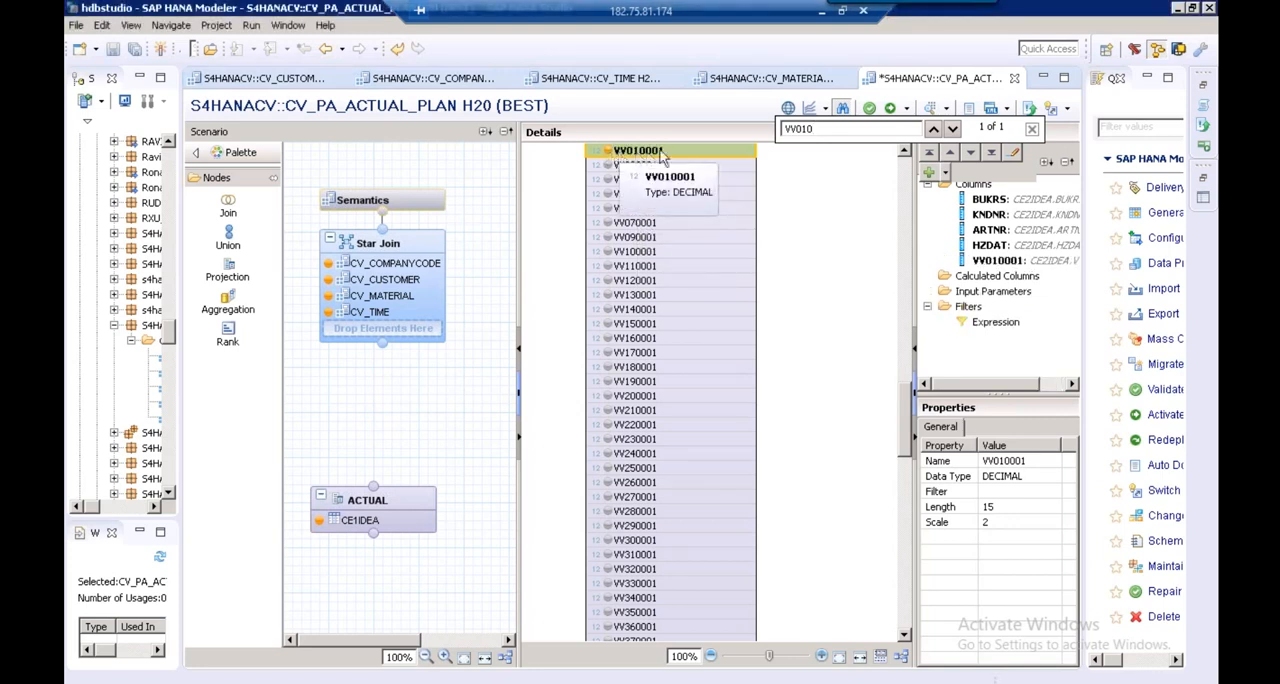
left_click(609, 224)
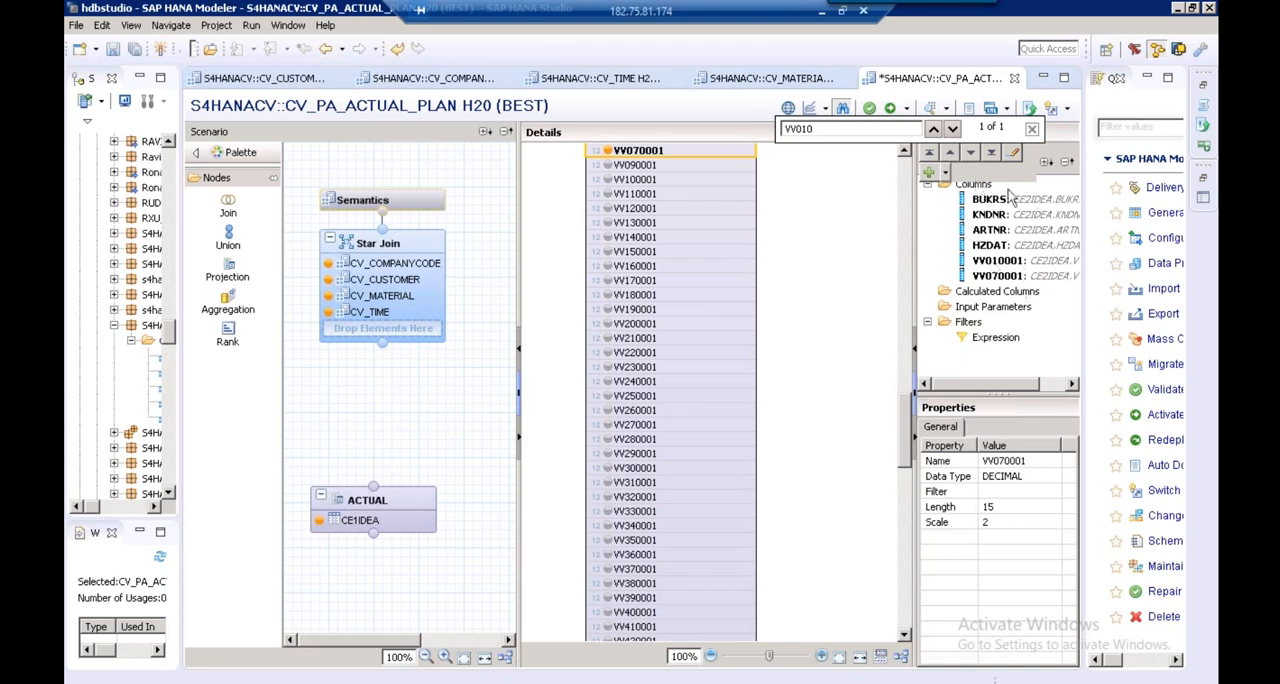
left_click(1031, 128)
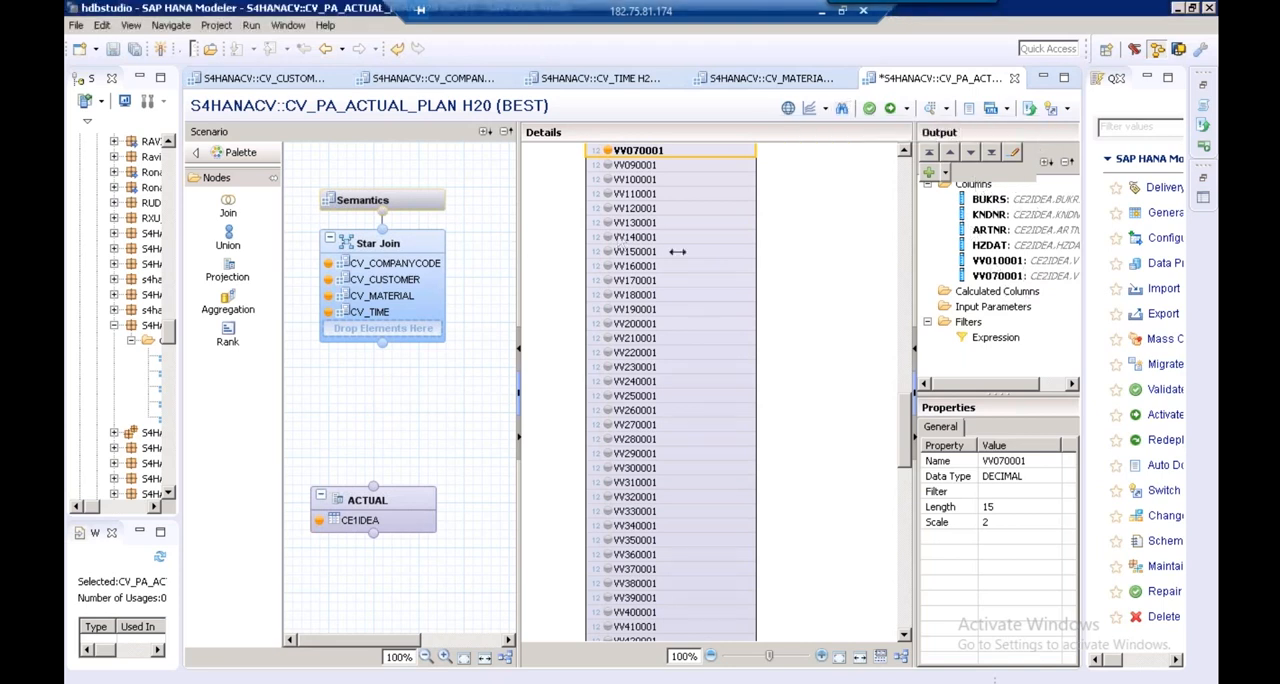
Place a union node between the Star Join and the projections, connect PLAN to it, and expand PLAN's source columns
left_click_drag(678, 252, 706, 252)
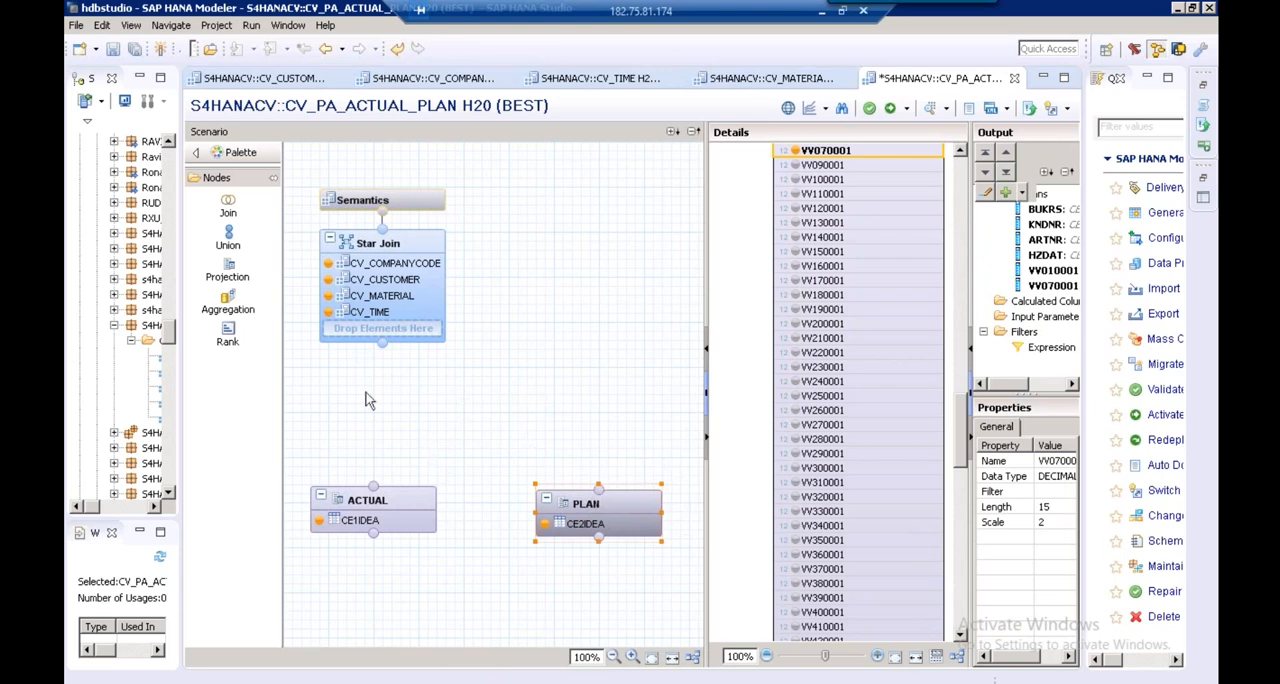
left_click(236, 246)
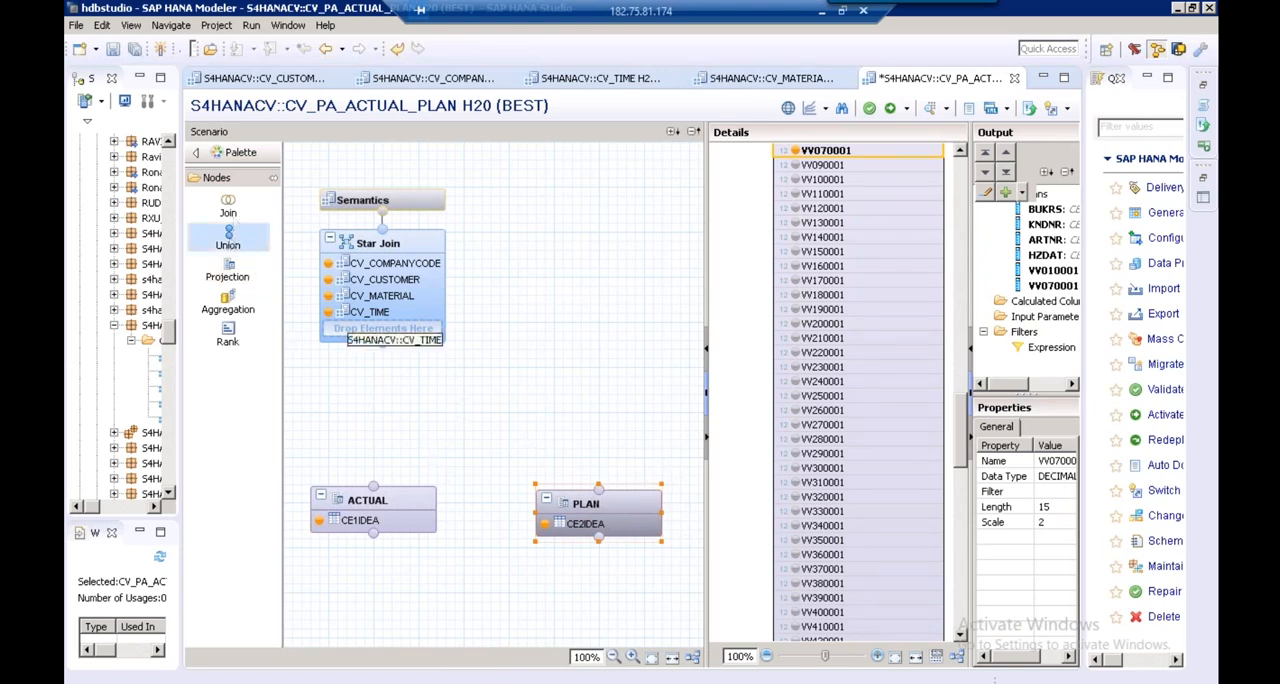
left_click(421, 403)
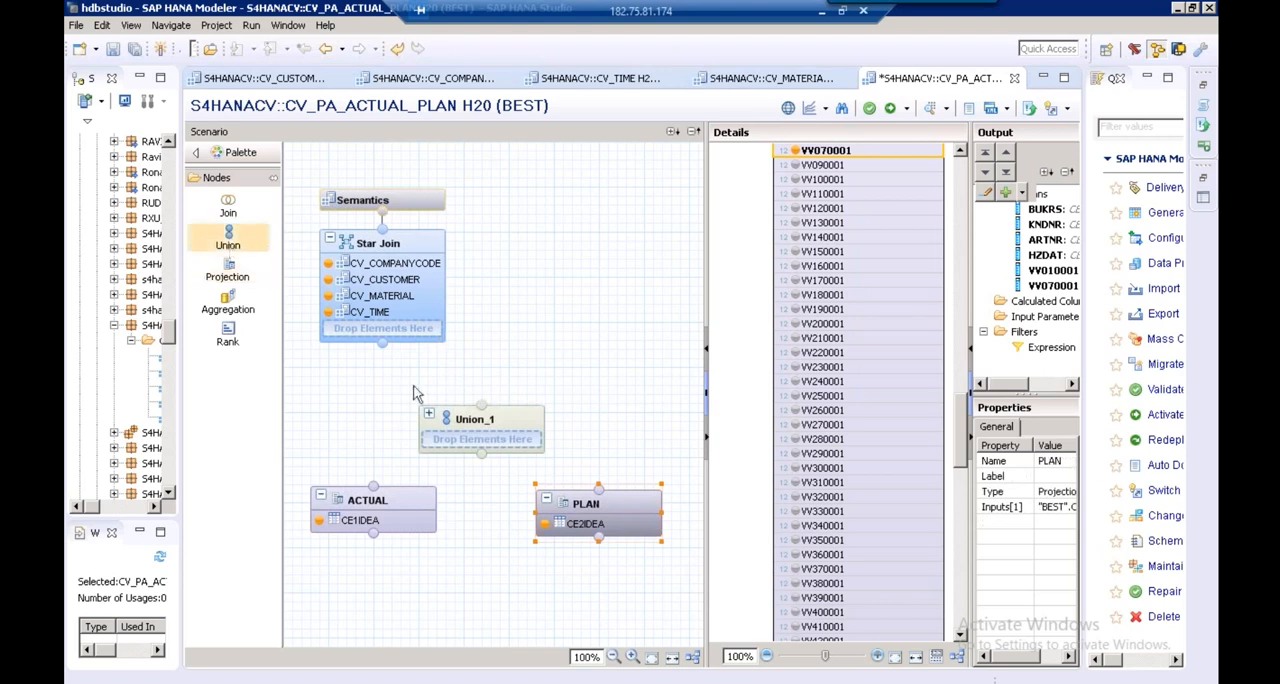
mouse_move(476, 418)
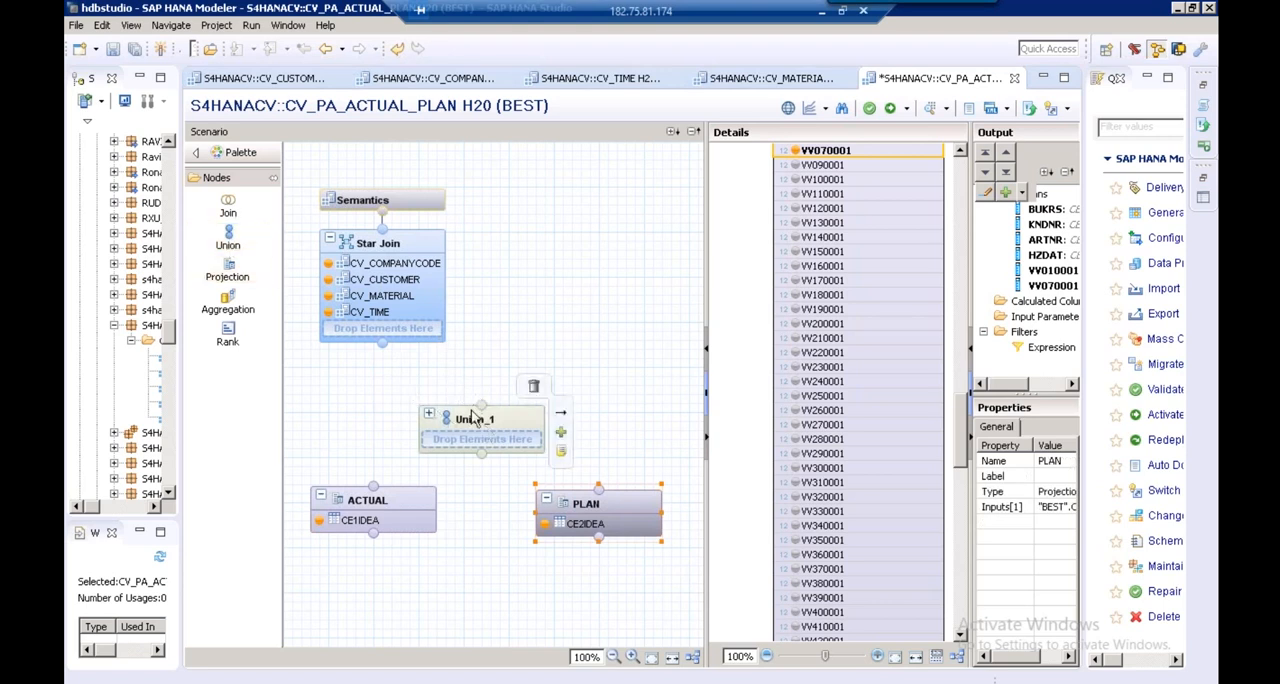
left_click_drag(474, 420, 466, 405)
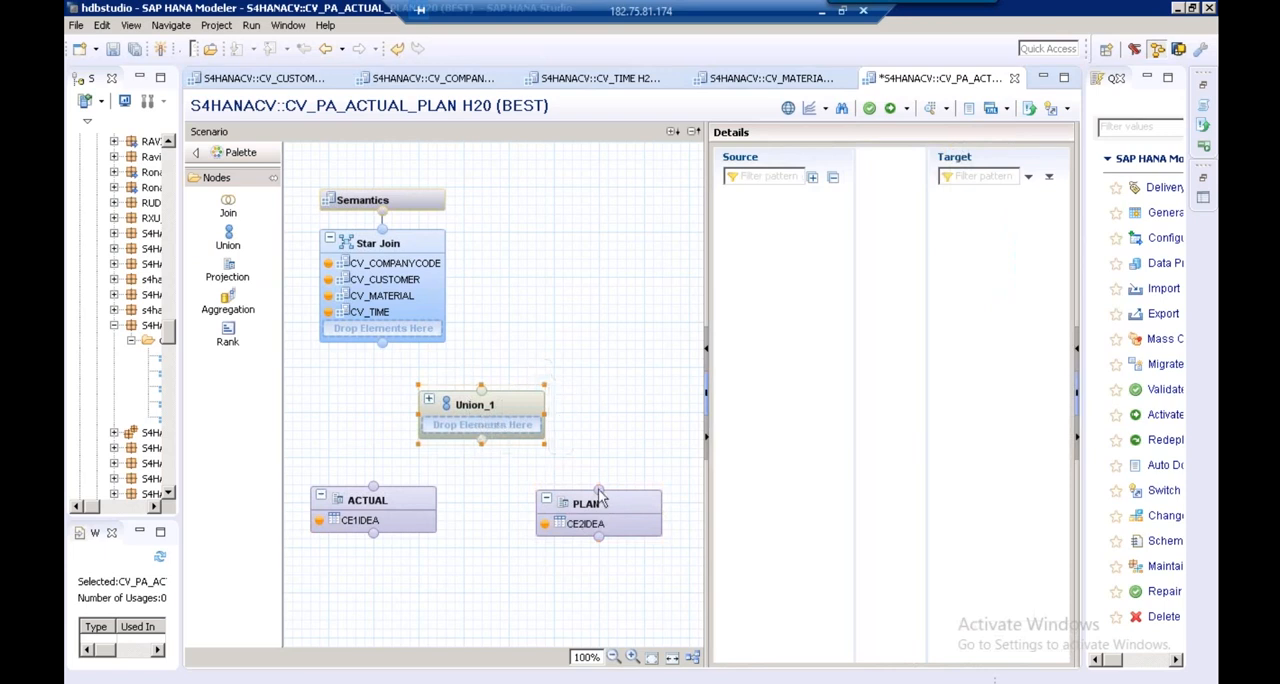
left_click_drag(600, 492, 482, 442)
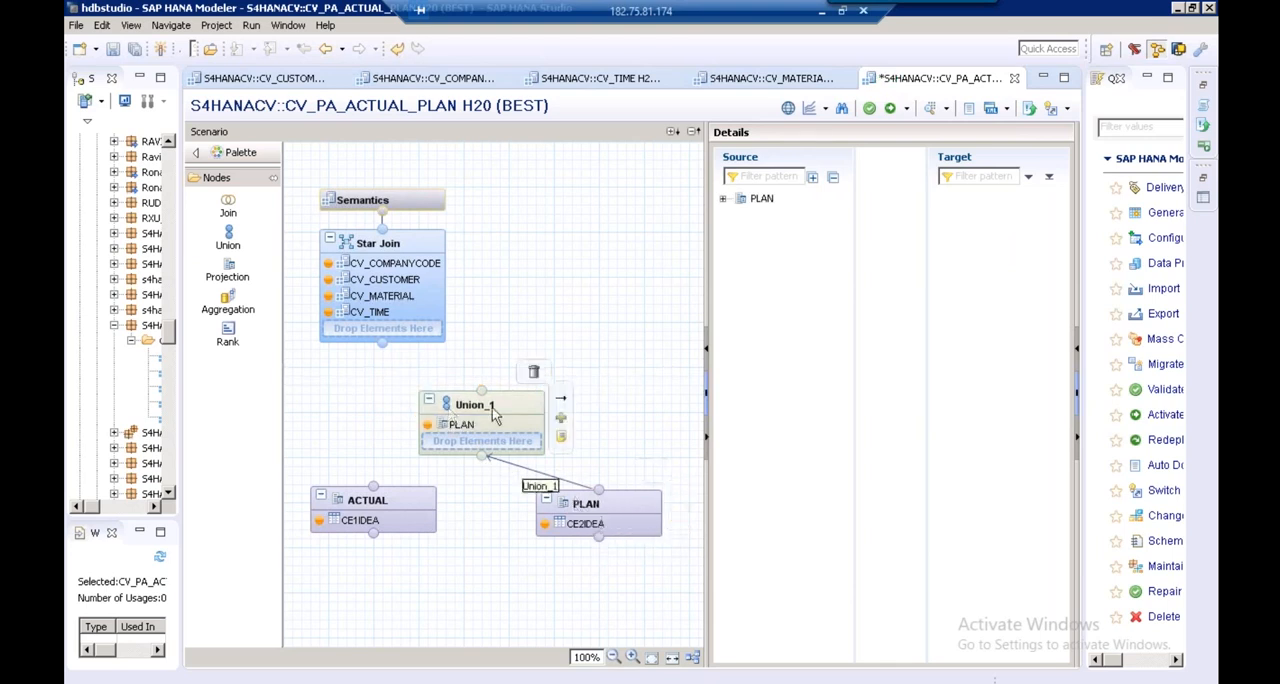
left_click(724, 200)
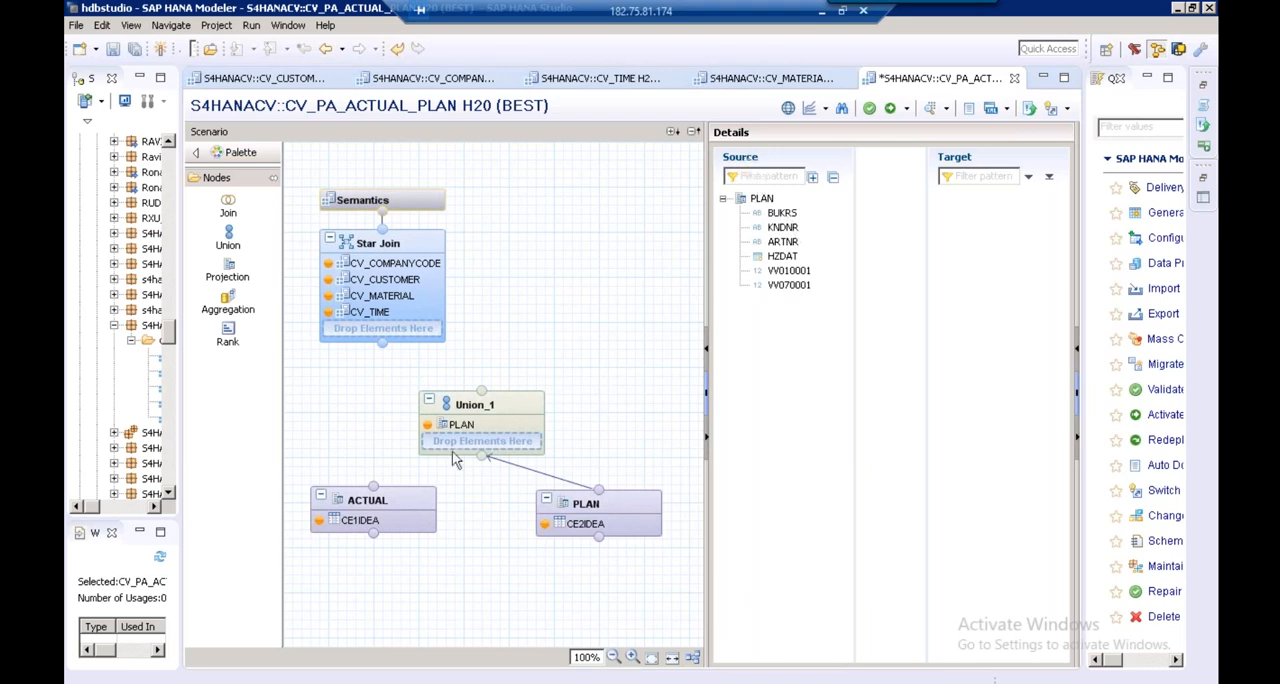
Add the columns HZDAT, BUKRS, KNDNR and ARTNR from CE1IDEA to the output of the ACTUAL projection
left_click(380, 513)
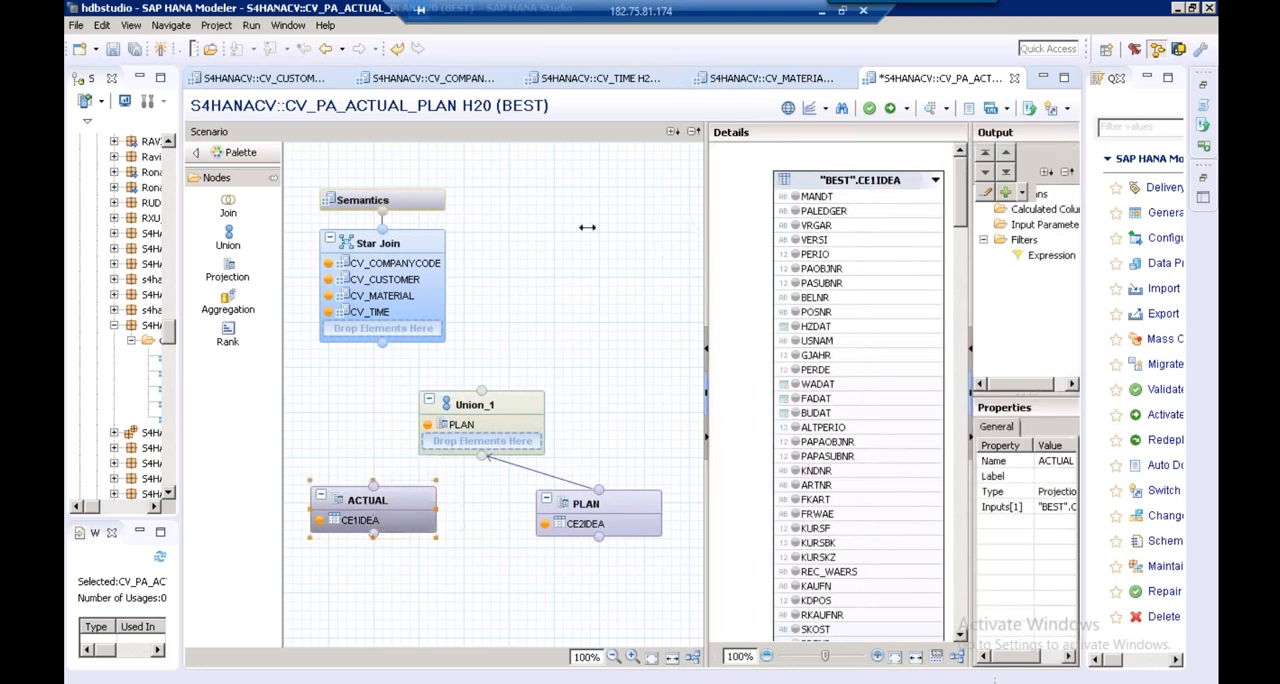
left_click_drag(587, 228, 586, 225)
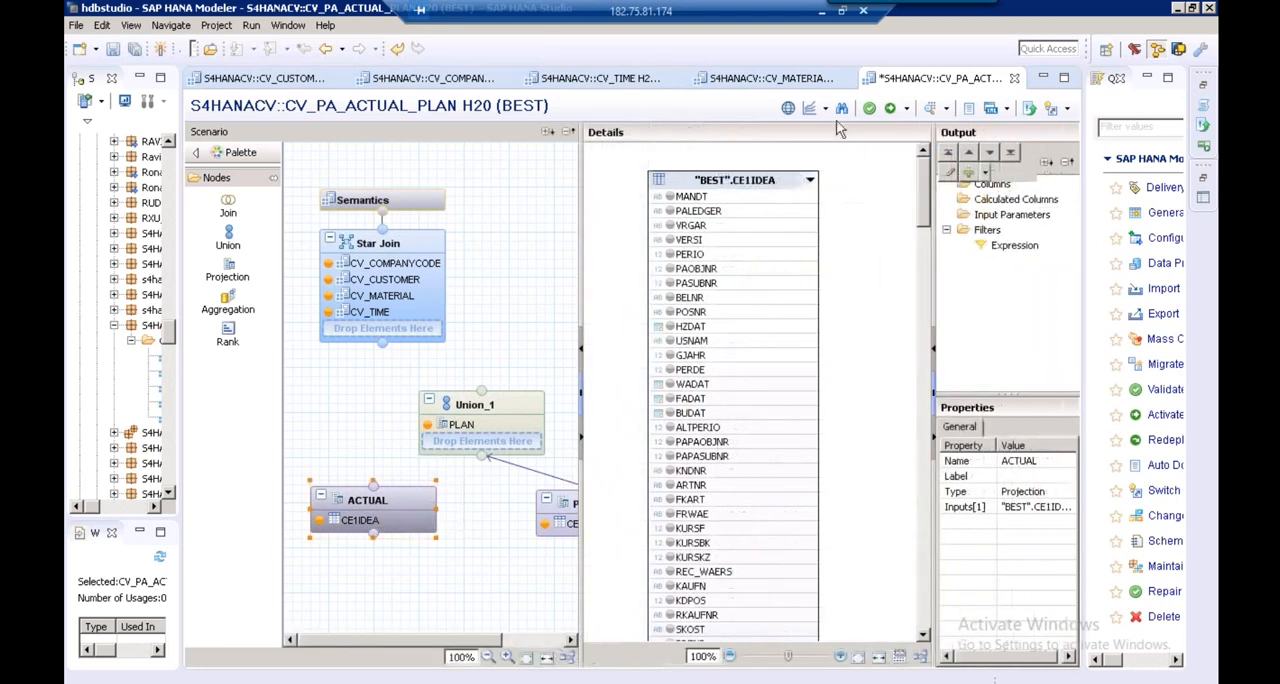
left_click(841, 109)
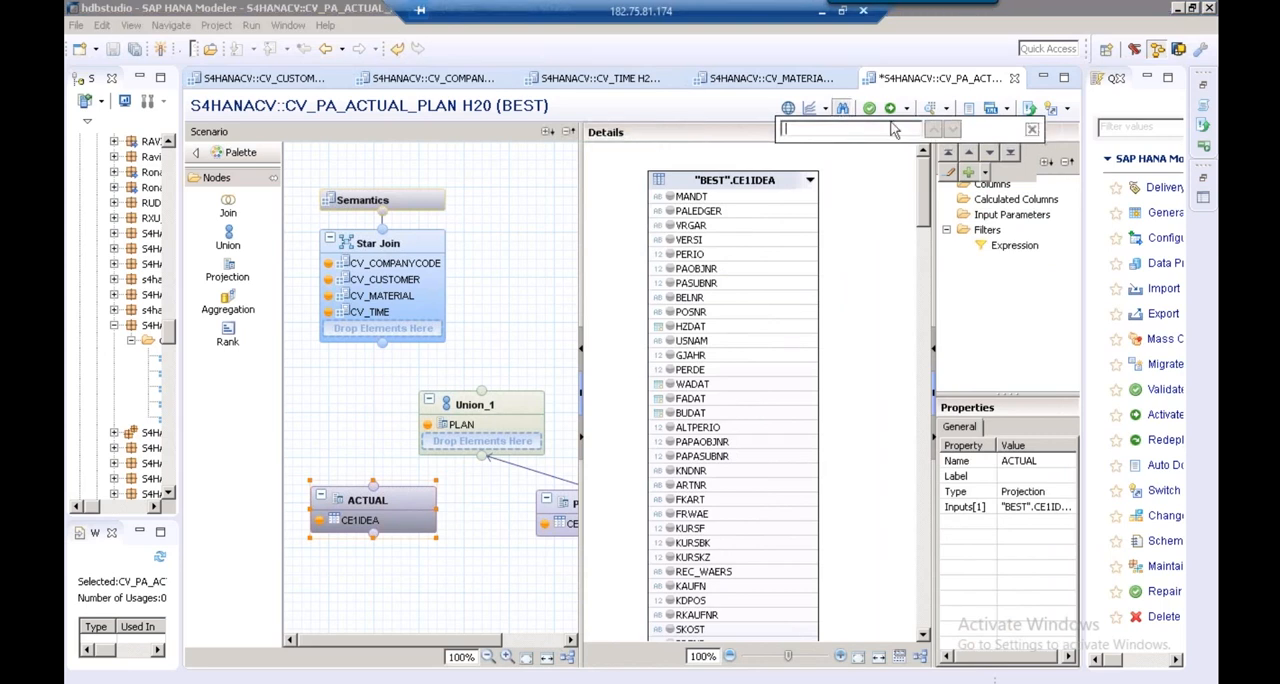
left_click(1032, 130)
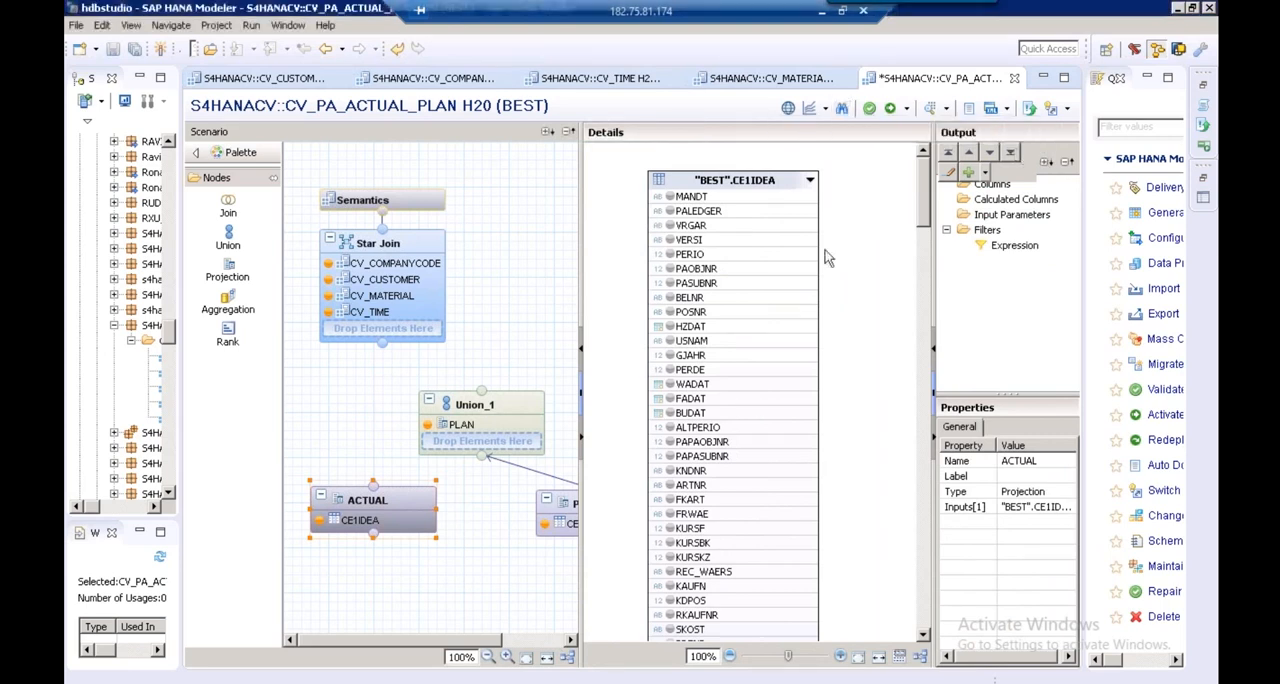
left_click(671, 328)
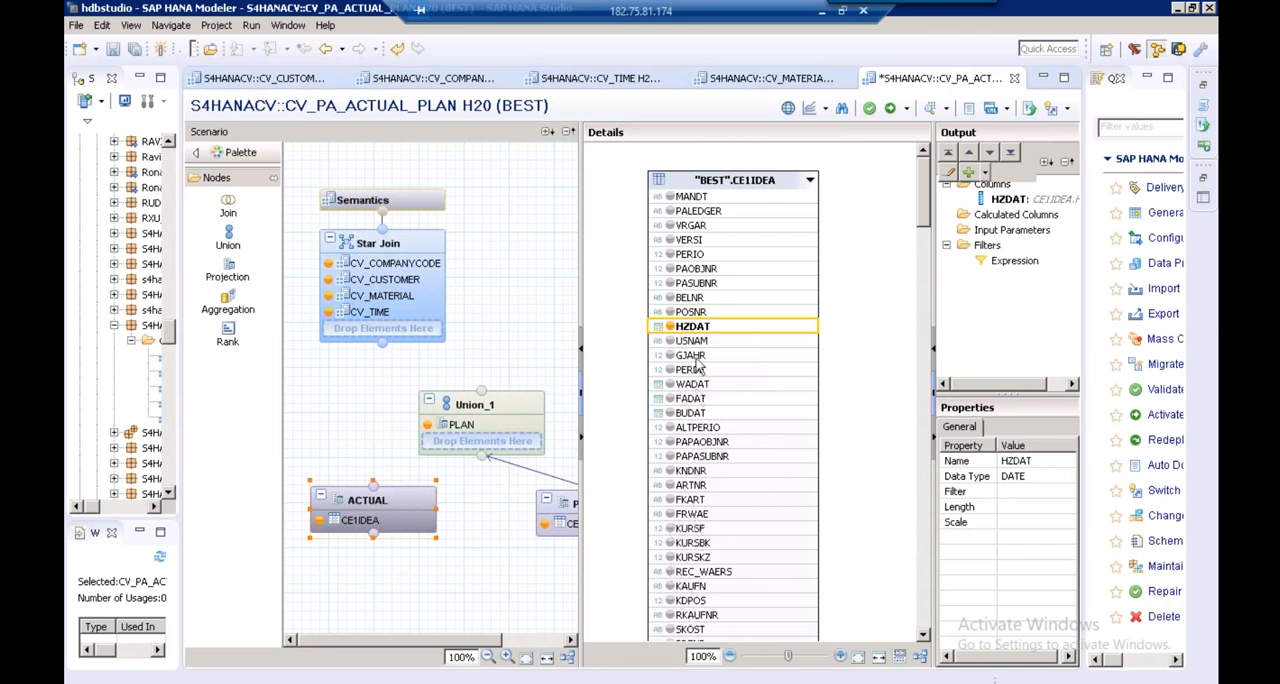
scroll(921, 645, "down", 2)
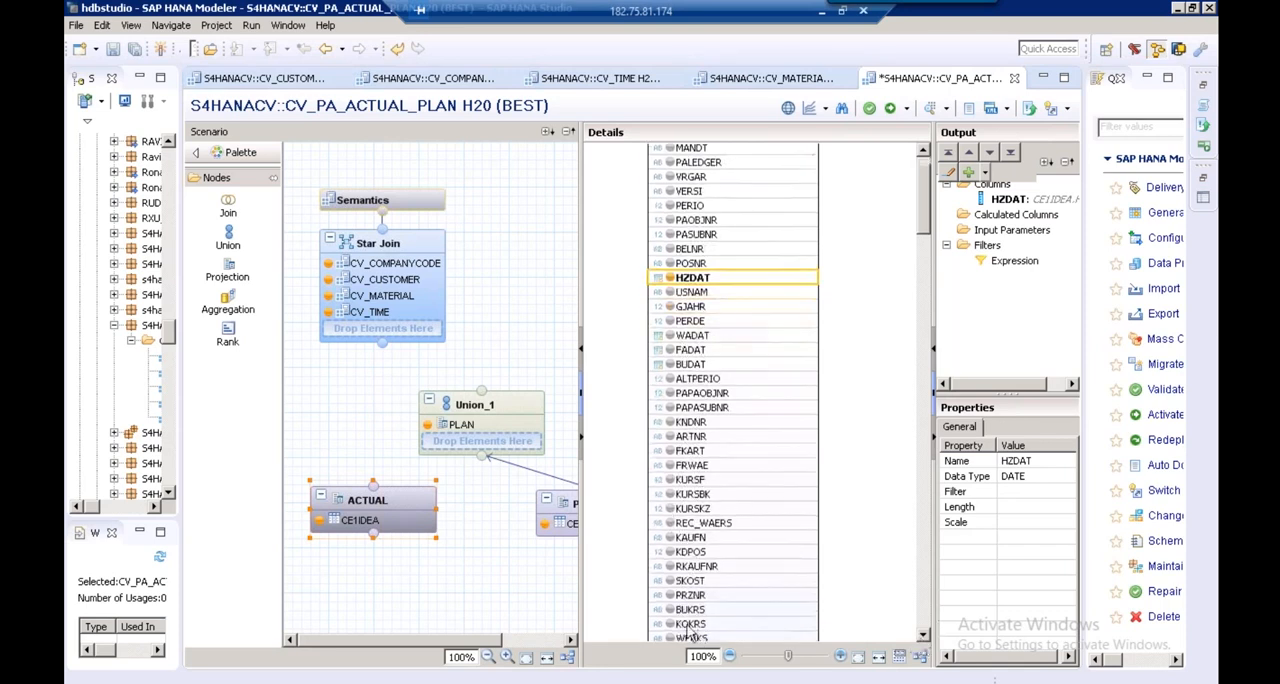
left_click(673, 612)
left_click(671, 611)
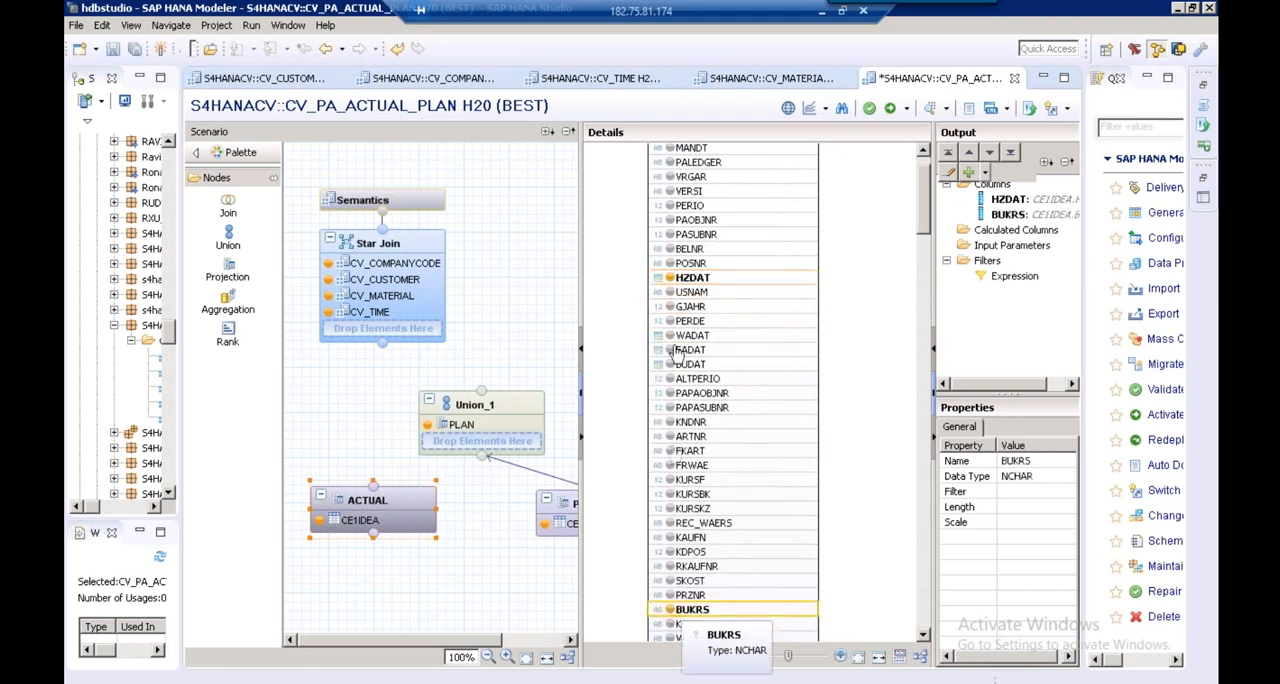
left_click(670, 423)
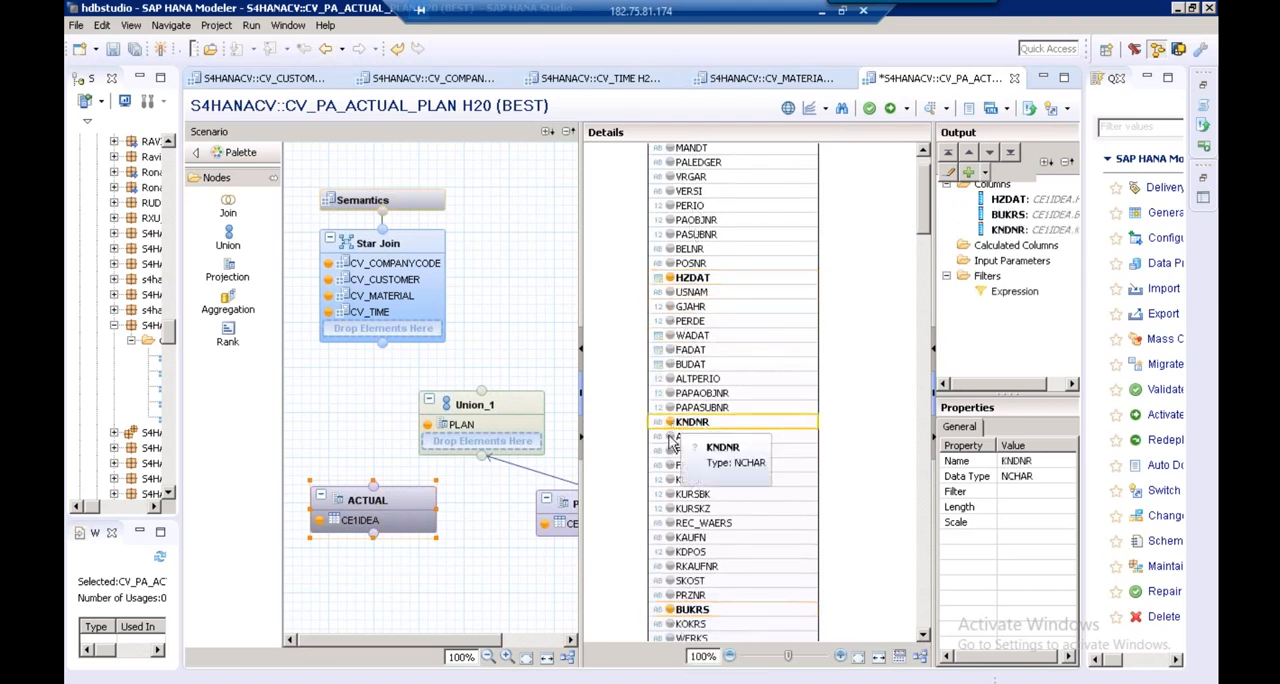
left_click(687, 438)
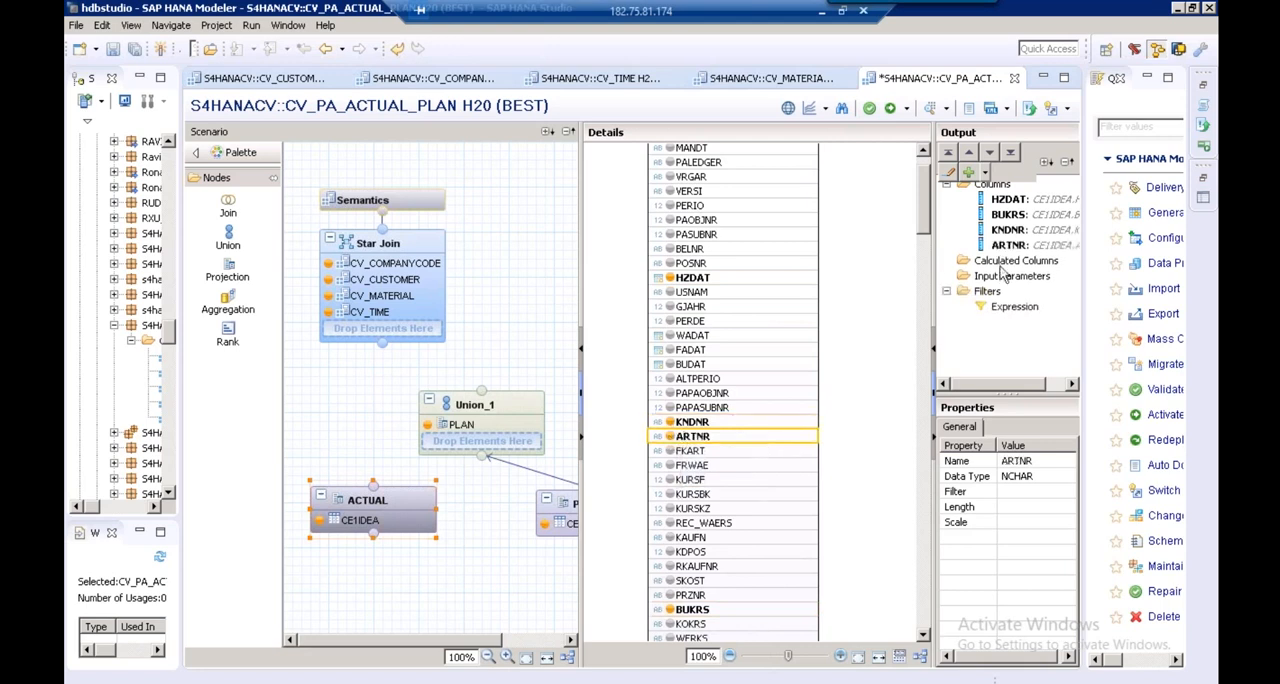
Find VV010 among the CE1IDEA columns and add VV010 and VV070 to the ACTUAL projection's output
left_click(841, 108)
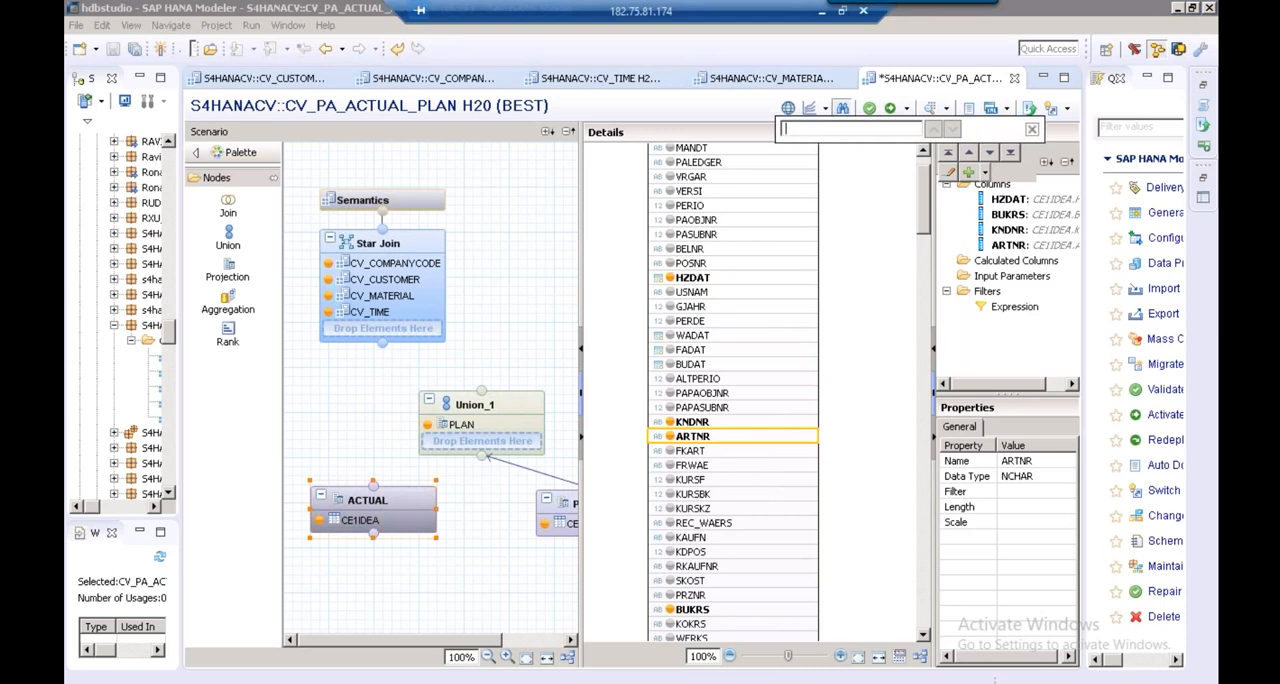
type("VV010")
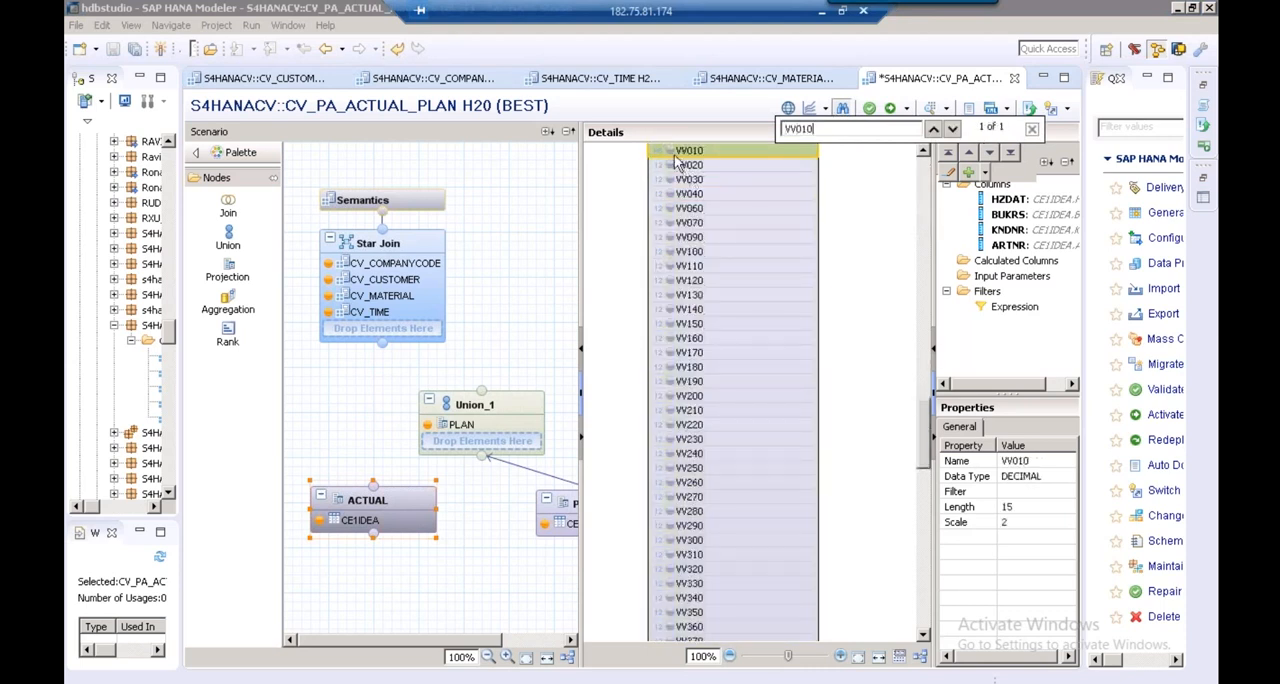
left_click(672, 152)
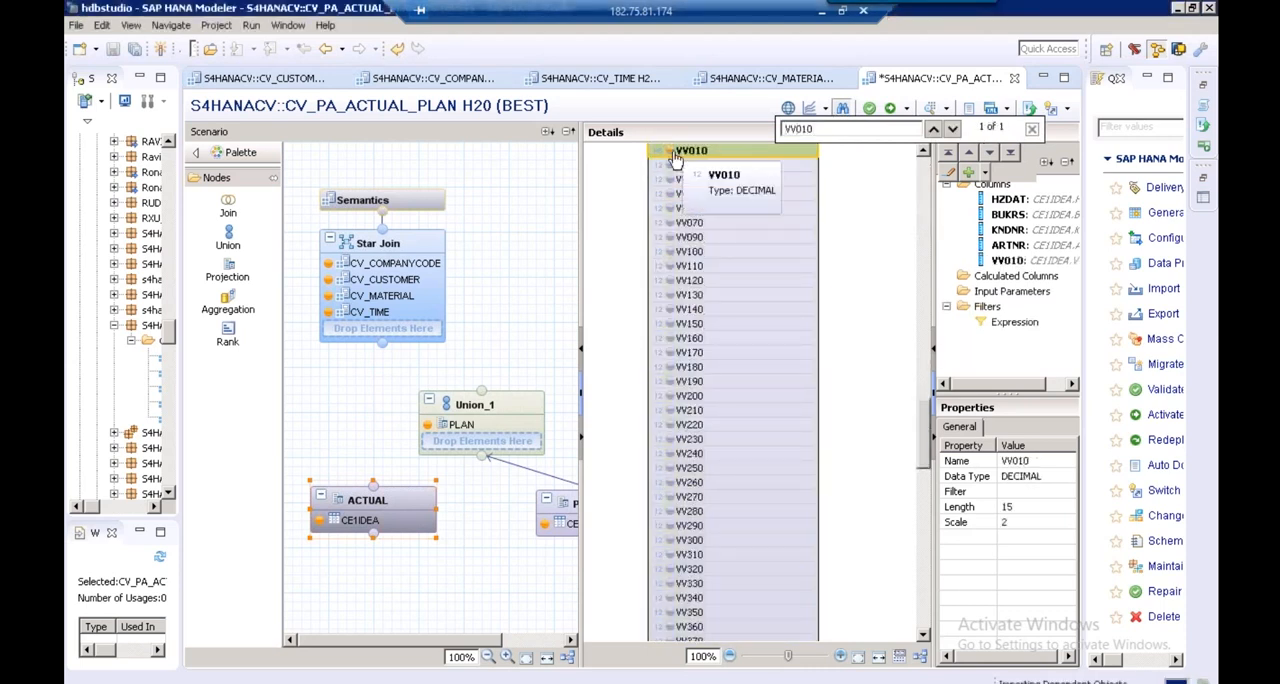
left_click(670, 223)
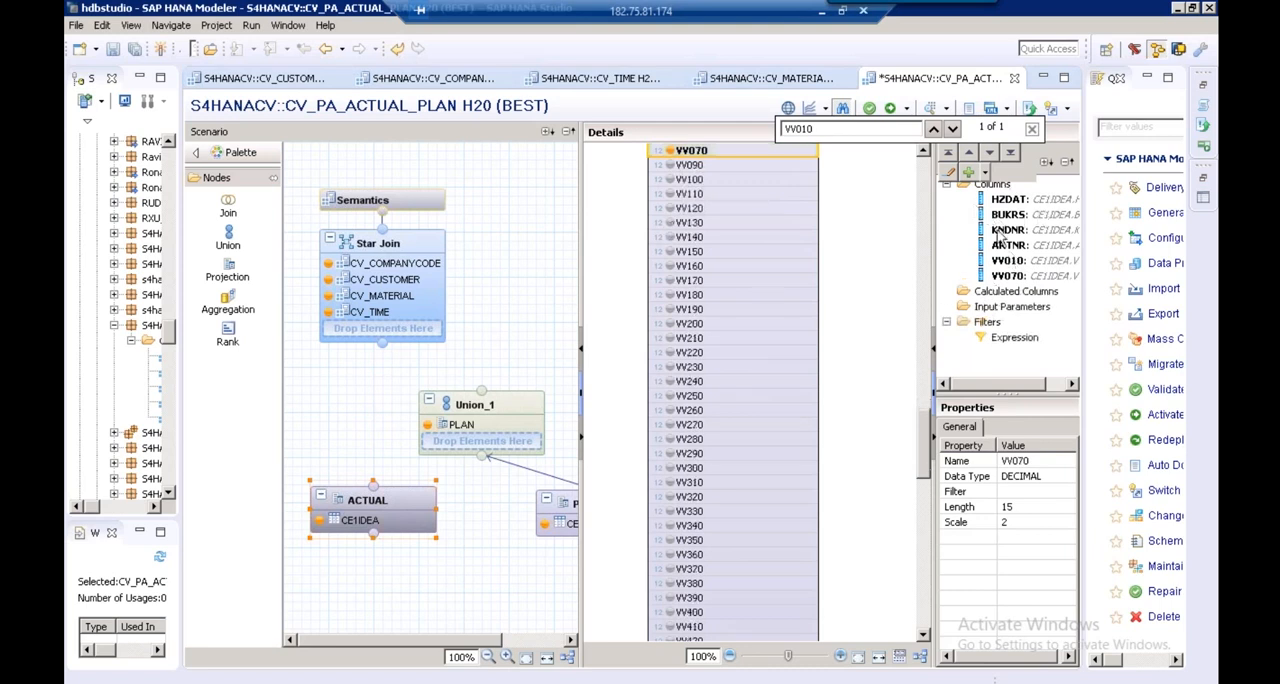
Connect the ACTUAL projection to Union_1 and open the union's source-to-target mapping
mouse_move(372, 497)
left_click_drag(372, 502, 375, 533)
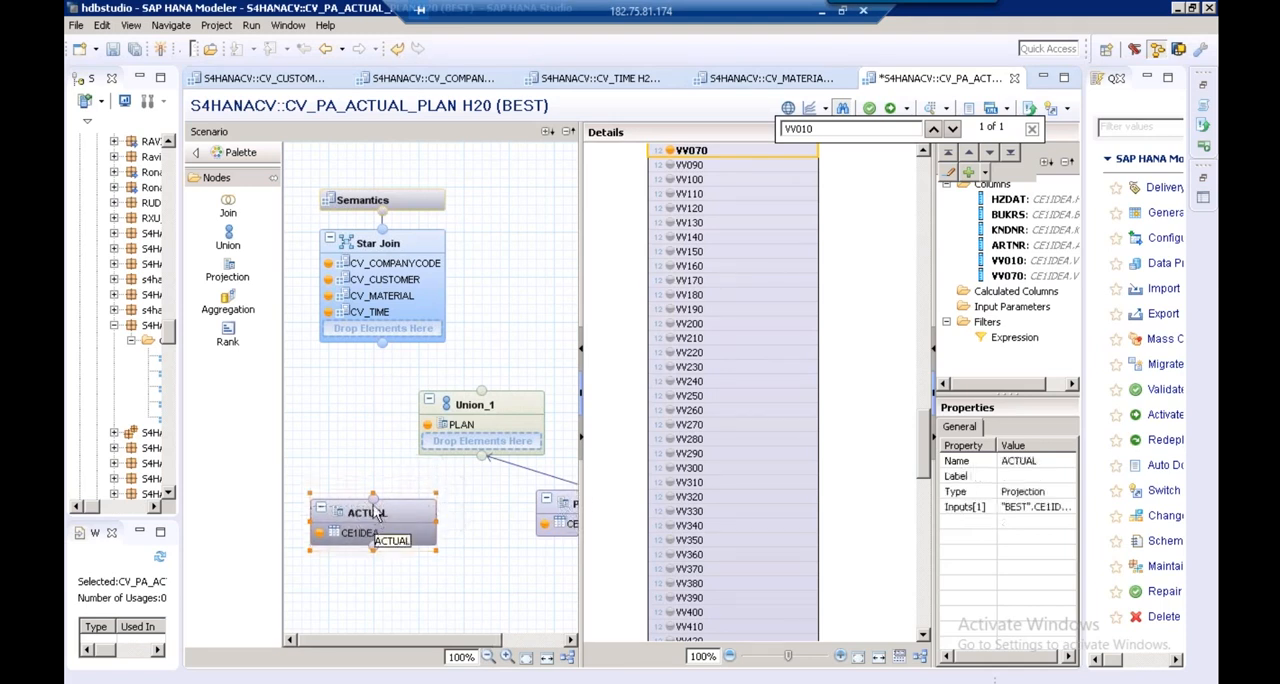
left_click_drag(466, 464, 482, 458)
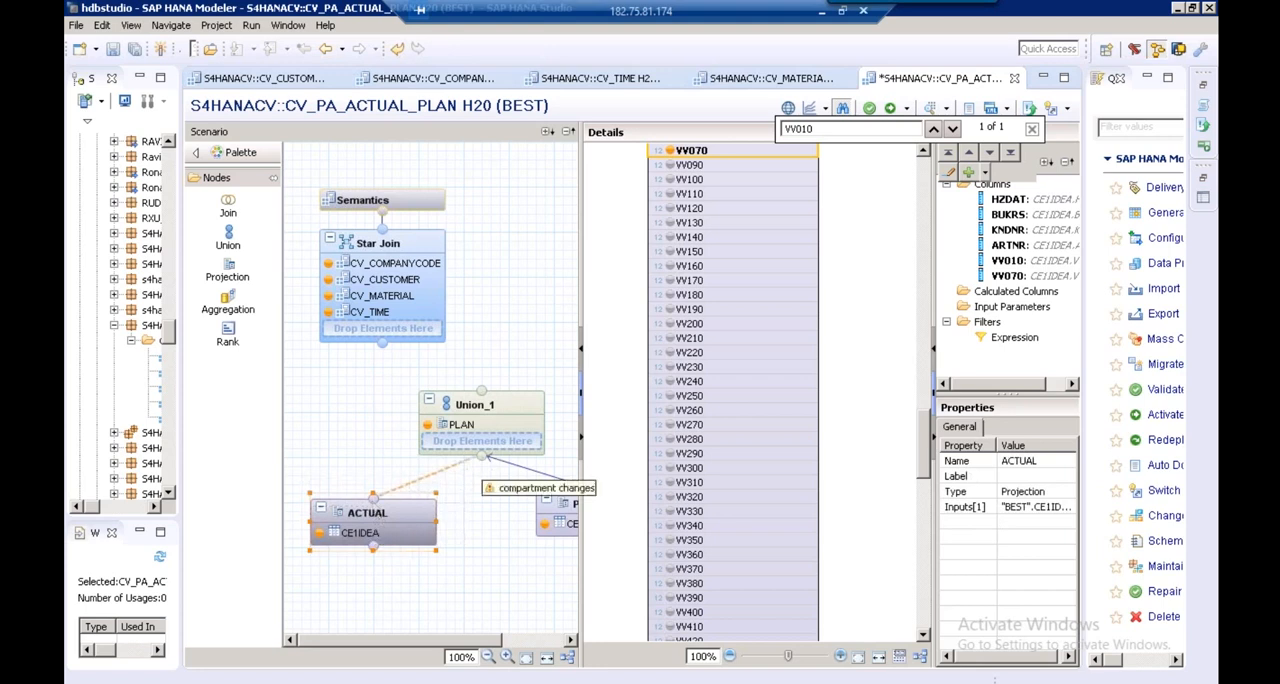
left_click(480, 415)
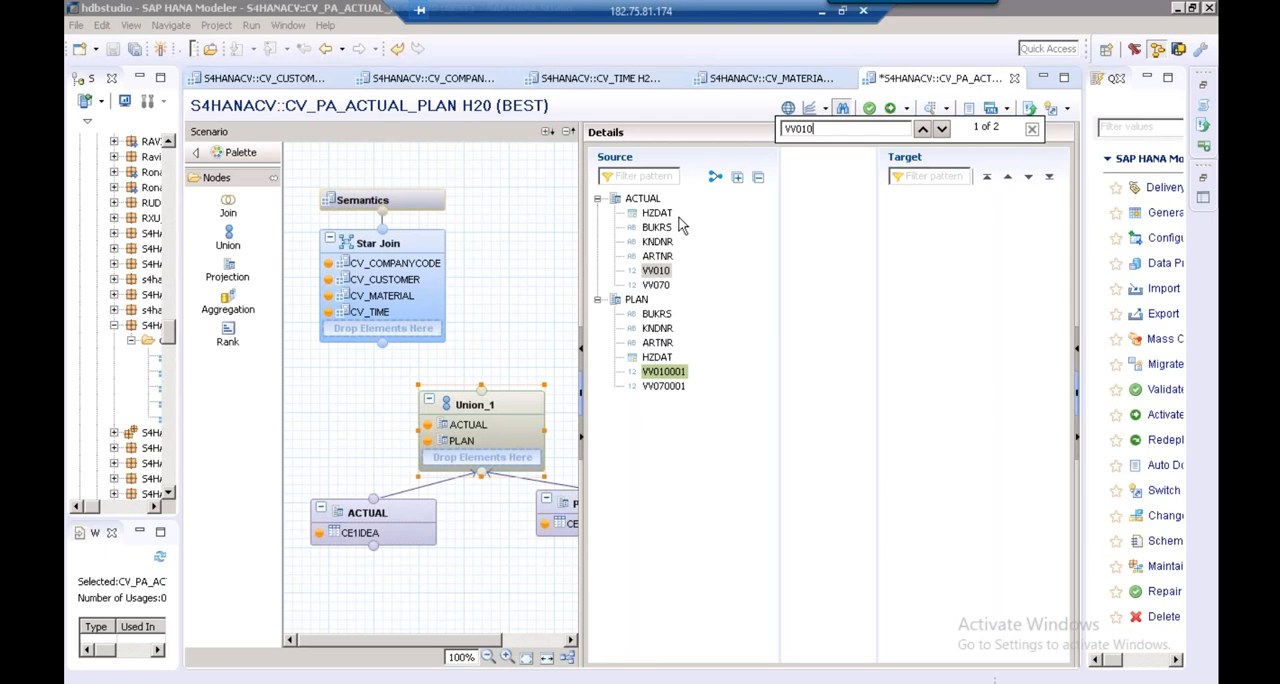
Map BUKRS and KNDNR from both ACTUAL and PLAN to shared target columns in Union_1
mouse_move(484, 383)
left_click(659, 229)
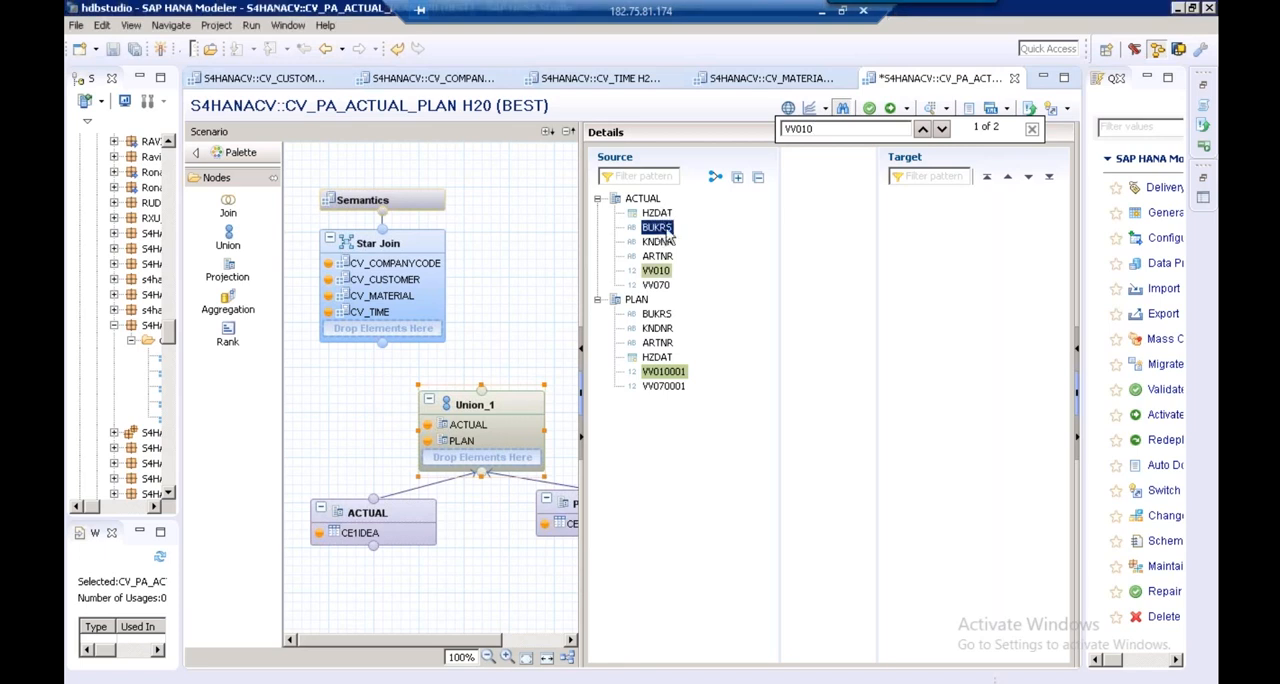
left_click_drag(657, 227, 915, 200)
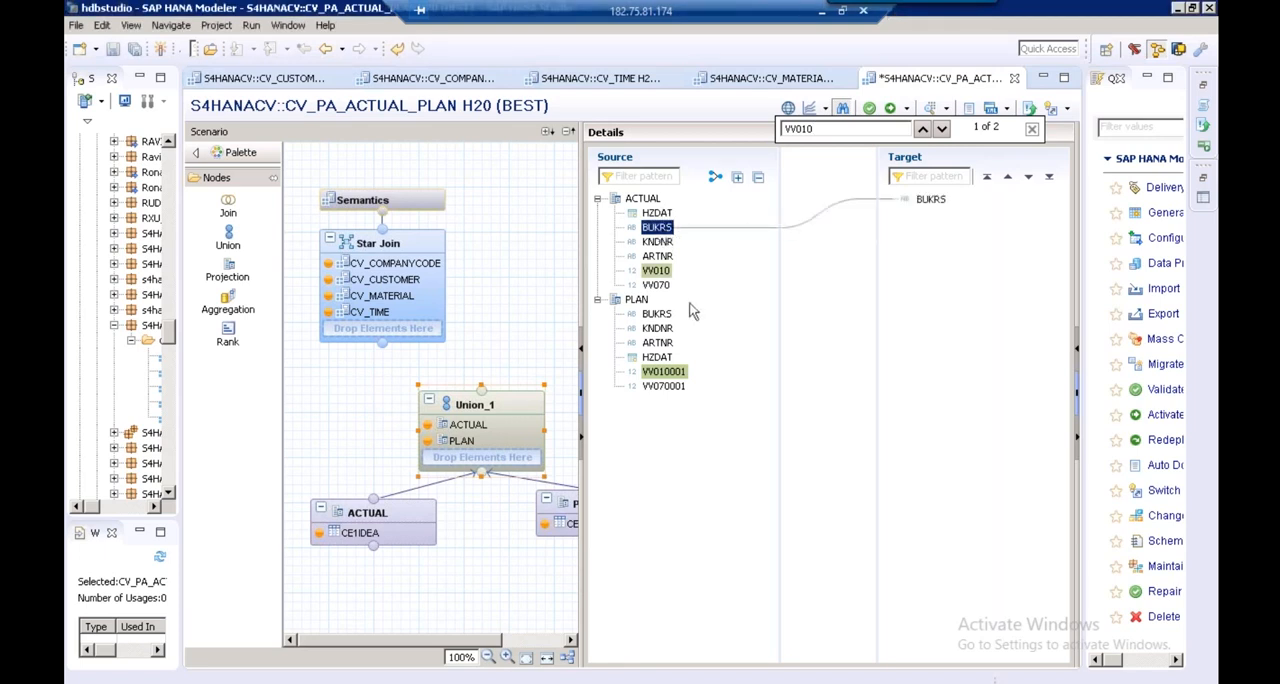
left_click_drag(658, 315, 918, 201)
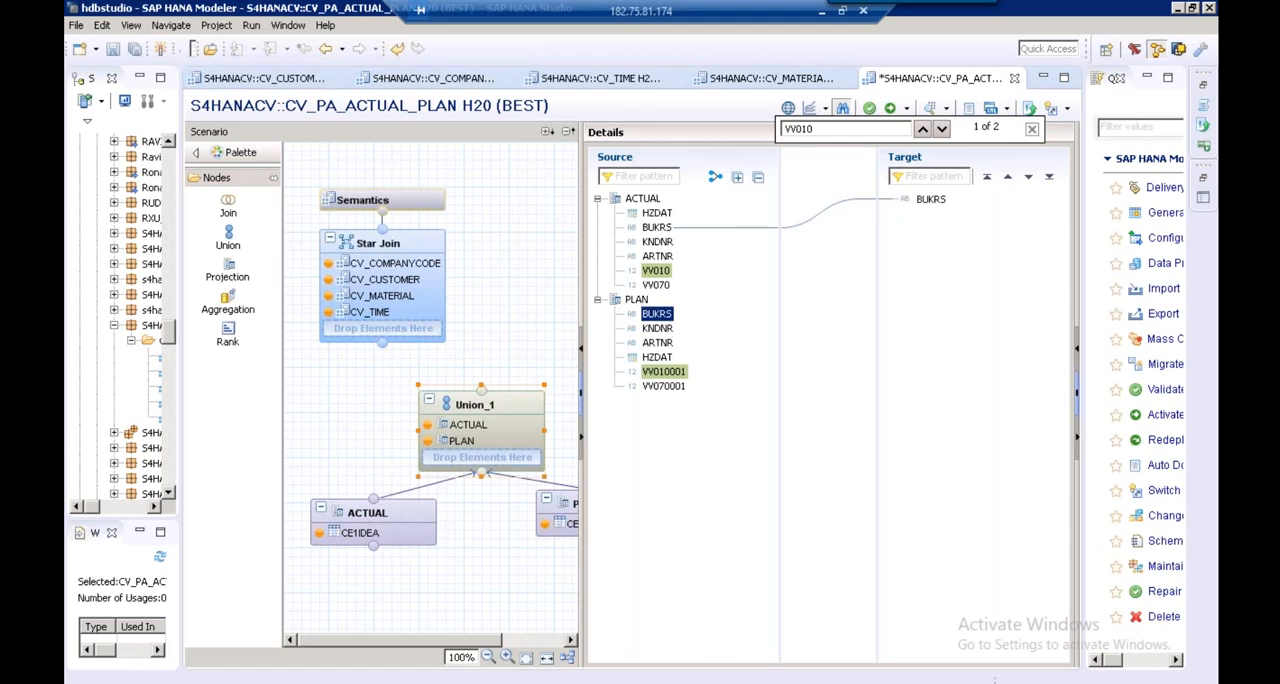
left_click_drag(658, 242, 918, 272)
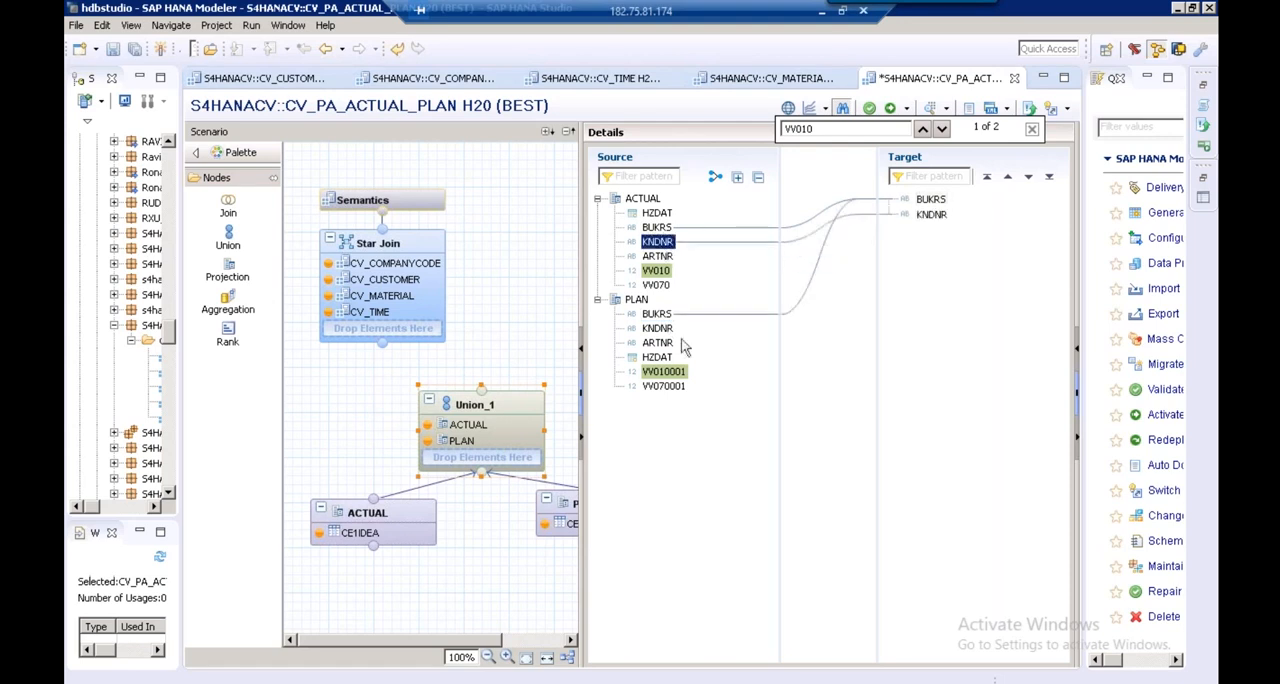
left_click_drag(656, 332, 940, 216)
Map HZDAT and ARTNR from both ACTUAL and PLAN to shared target columns in Union_1
left_click_drag(662, 213, 920, 235)
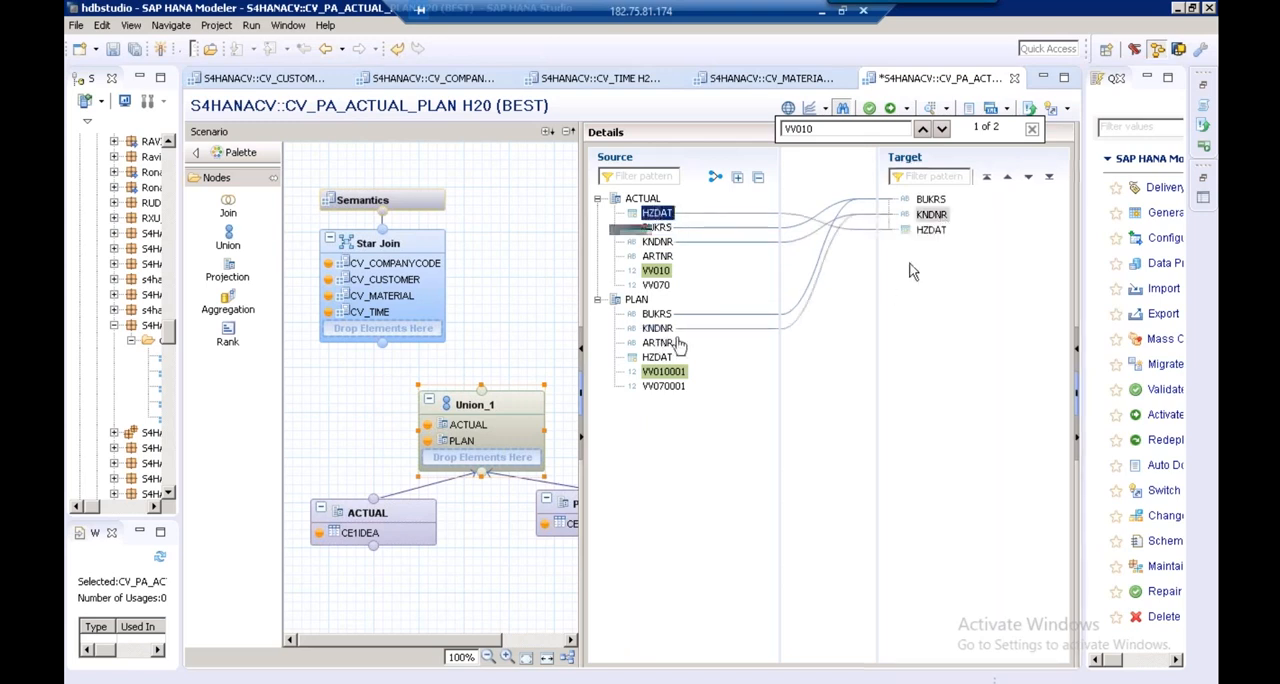
left_click_drag(661, 366, 932, 238)
left_click_drag(662, 257, 930, 245)
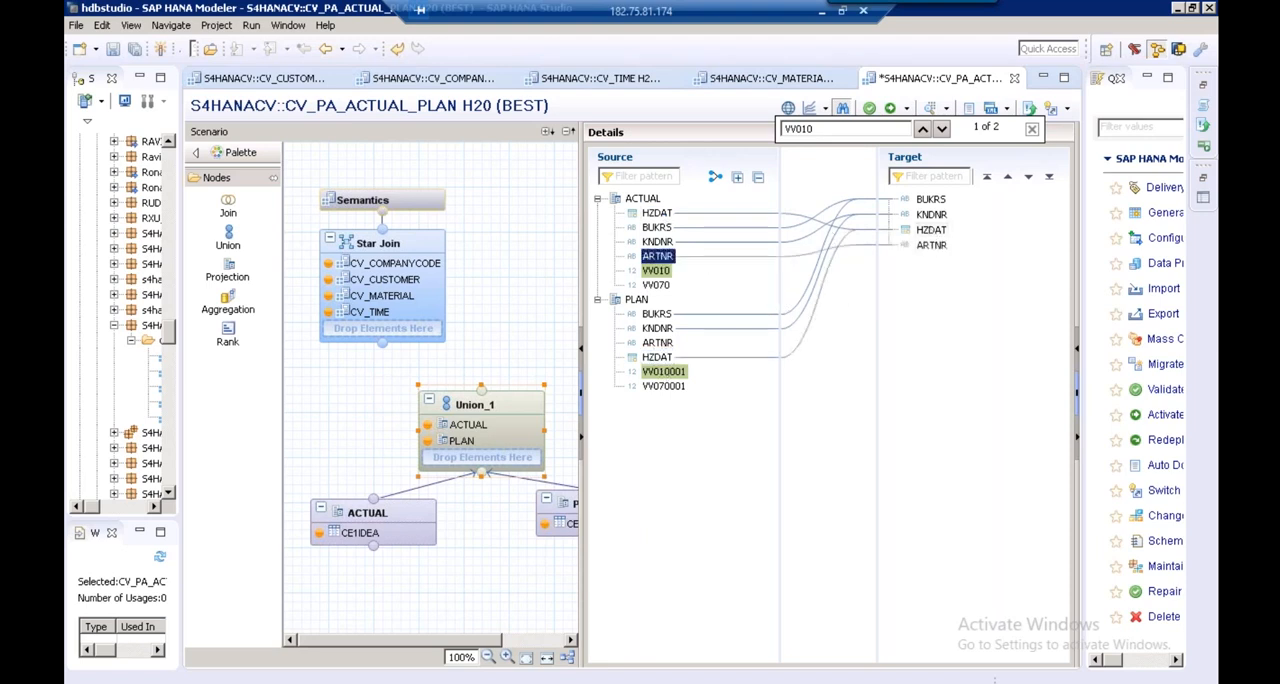
left_click(657, 344)
left_click_drag(652, 346, 941, 246)
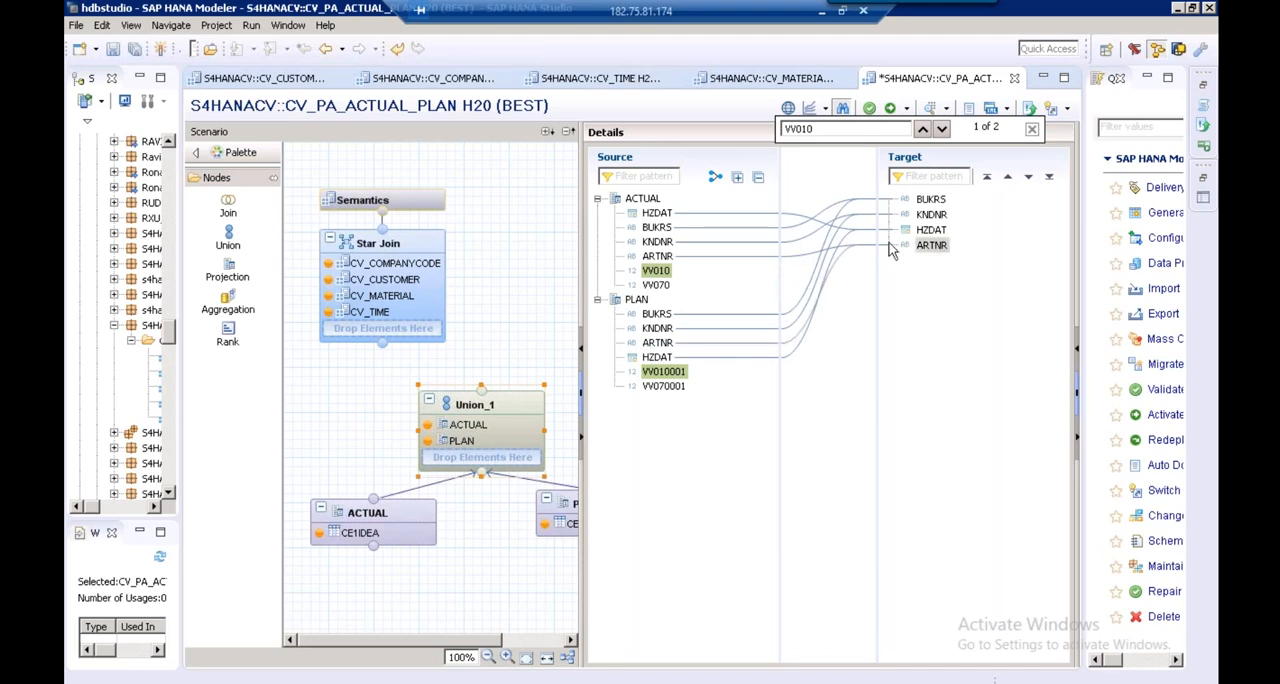
Add VV010 and VV070 from ACTUAL and VV010001 and VV070001 from PLAN as four separate union target columns
left_click(656, 272)
left_click_drag(656, 272, 925, 292)
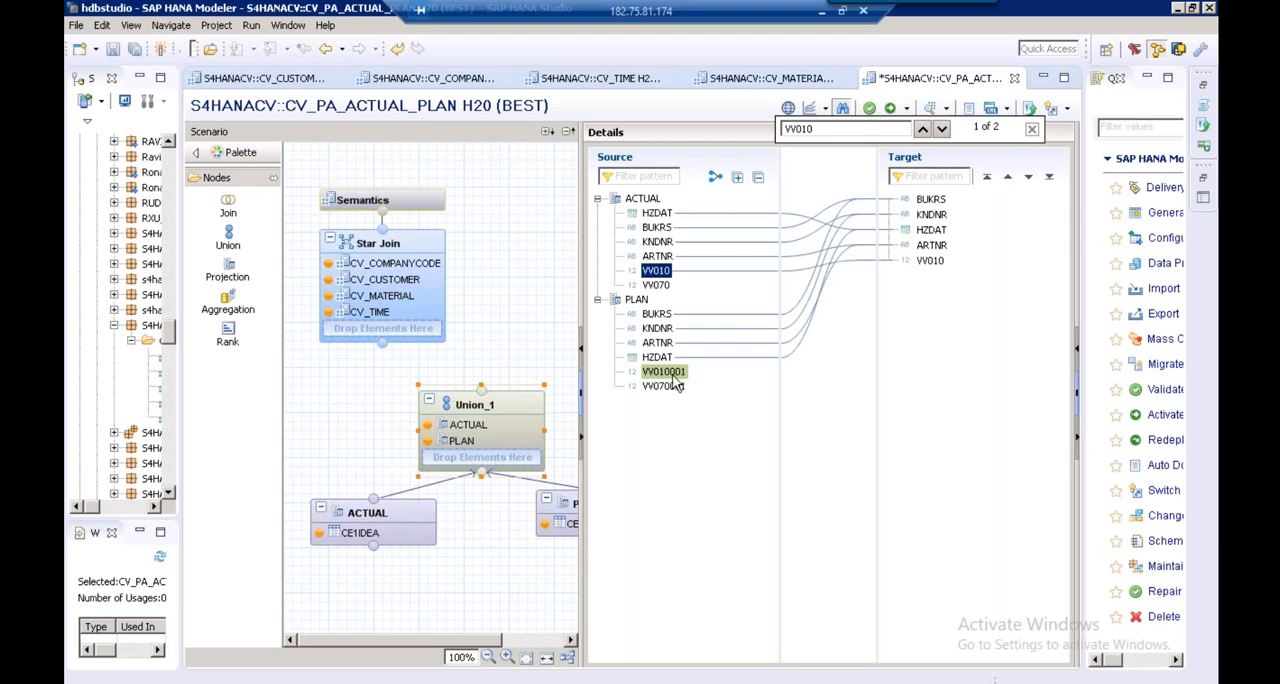
left_click_drag(668, 373, 940, 345)
left_click(660, 285)
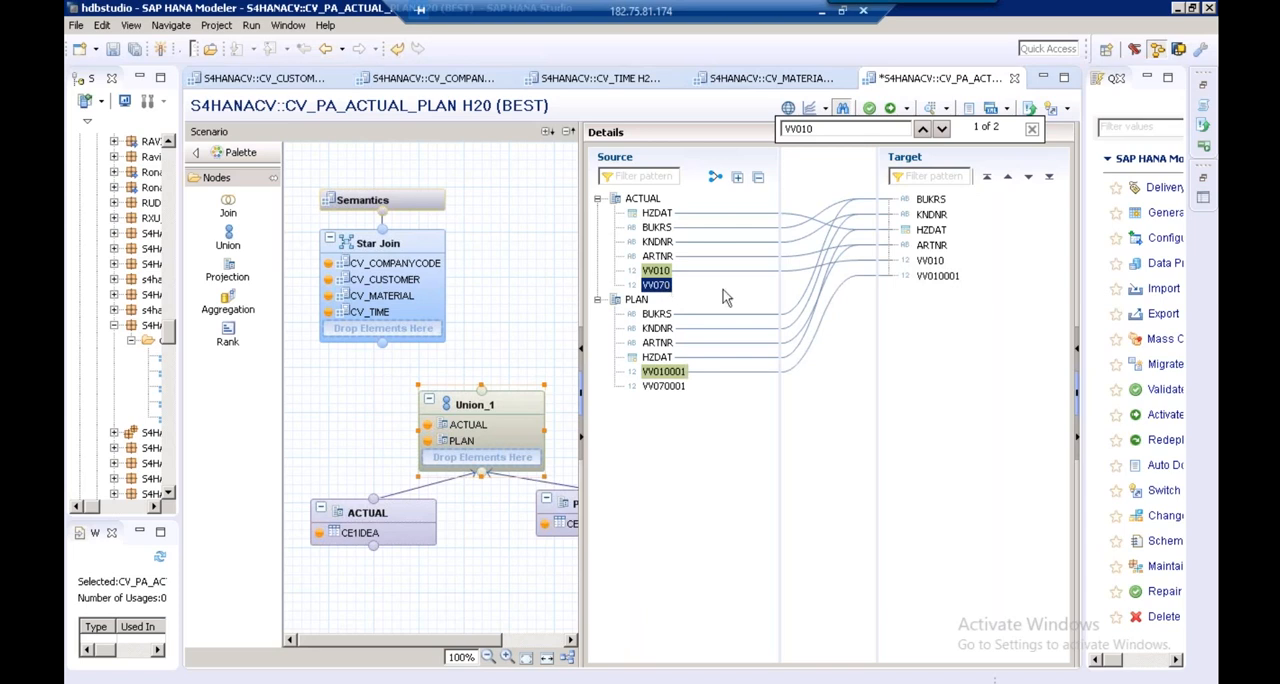
left_click_drag(660, 285, 957, 354)
left_click(663, 386)
left_click_drag(662, 390, 940, 360)
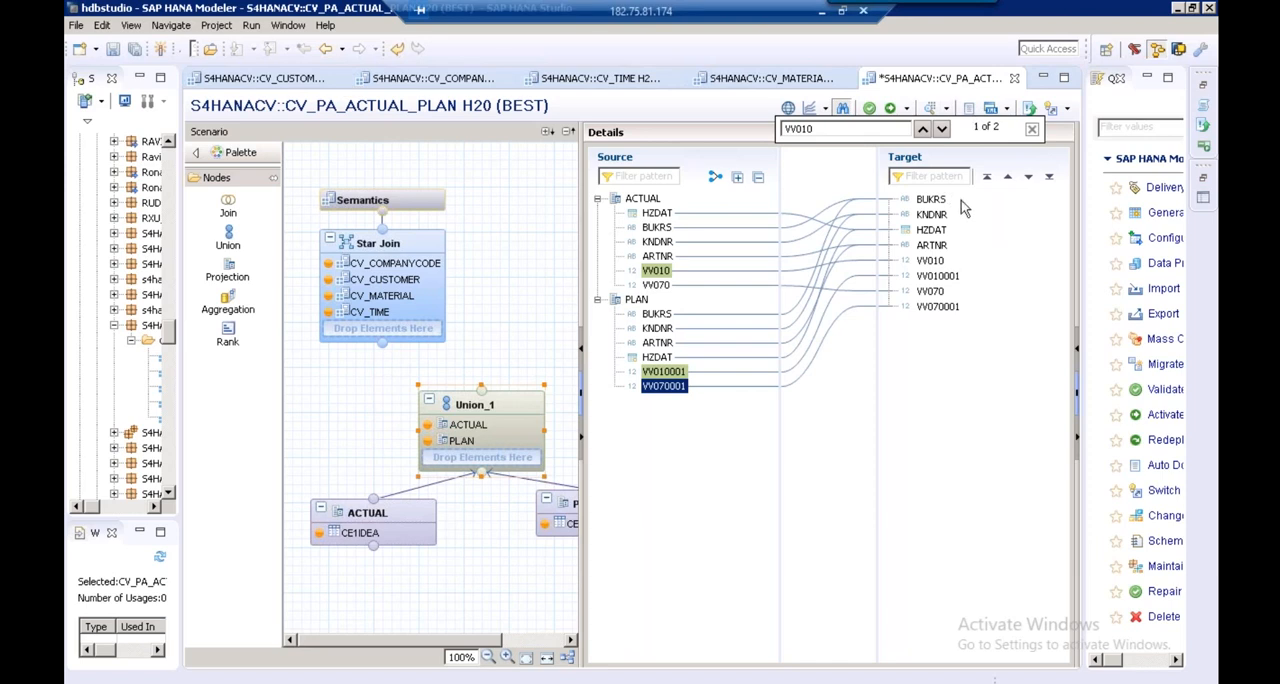
left_click(938, 307)
Connect Union_1 to the Star Join and select the Union_1 table in the Star Join's details
left_click_drag(481, 391, 383, 346)
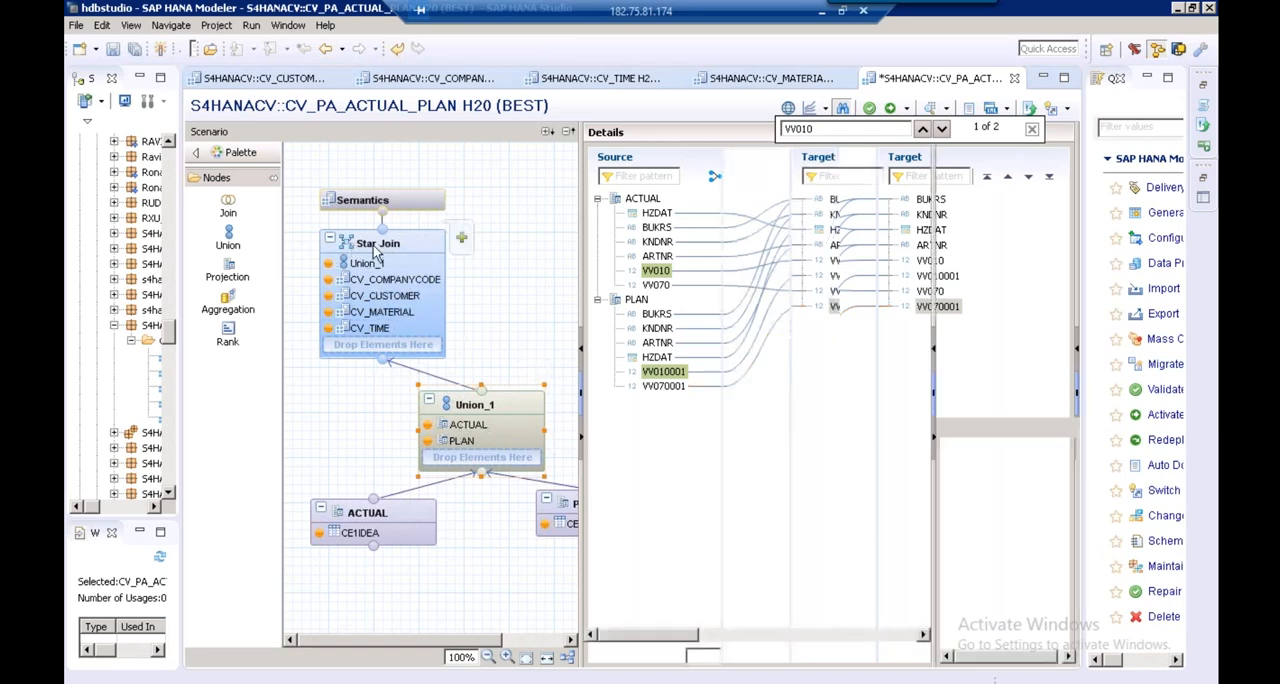
left_click(375, 253)
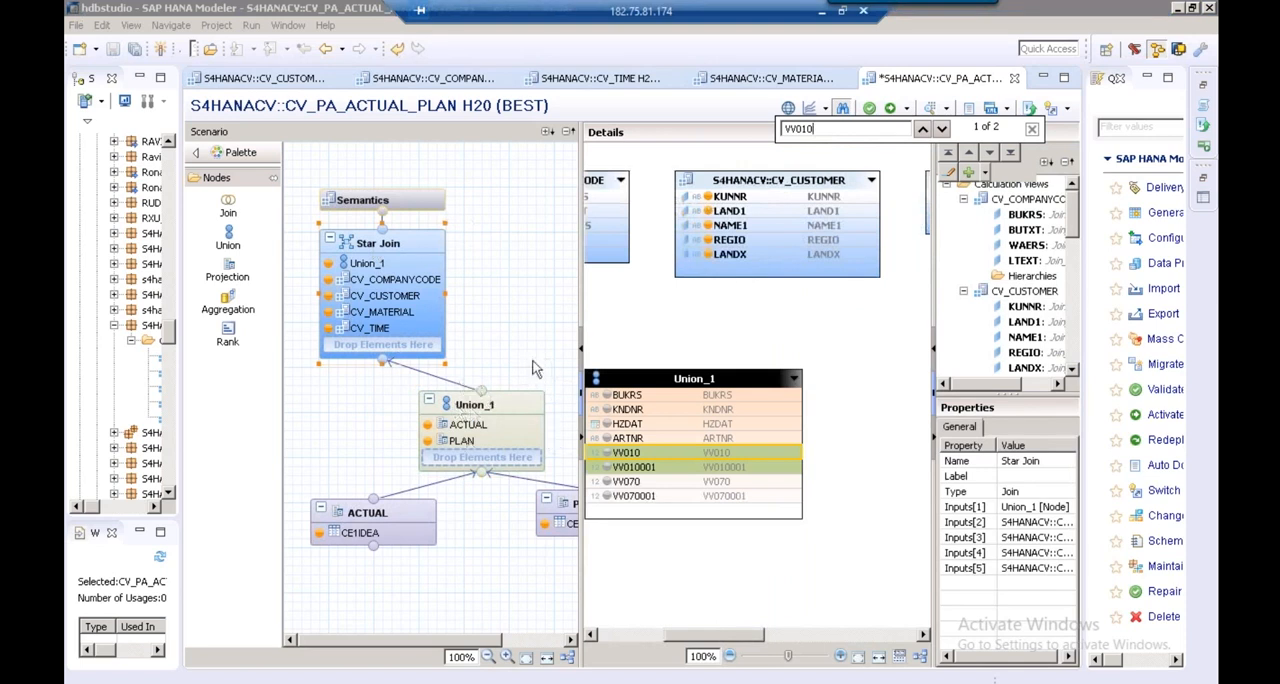
left_click(659, 378)
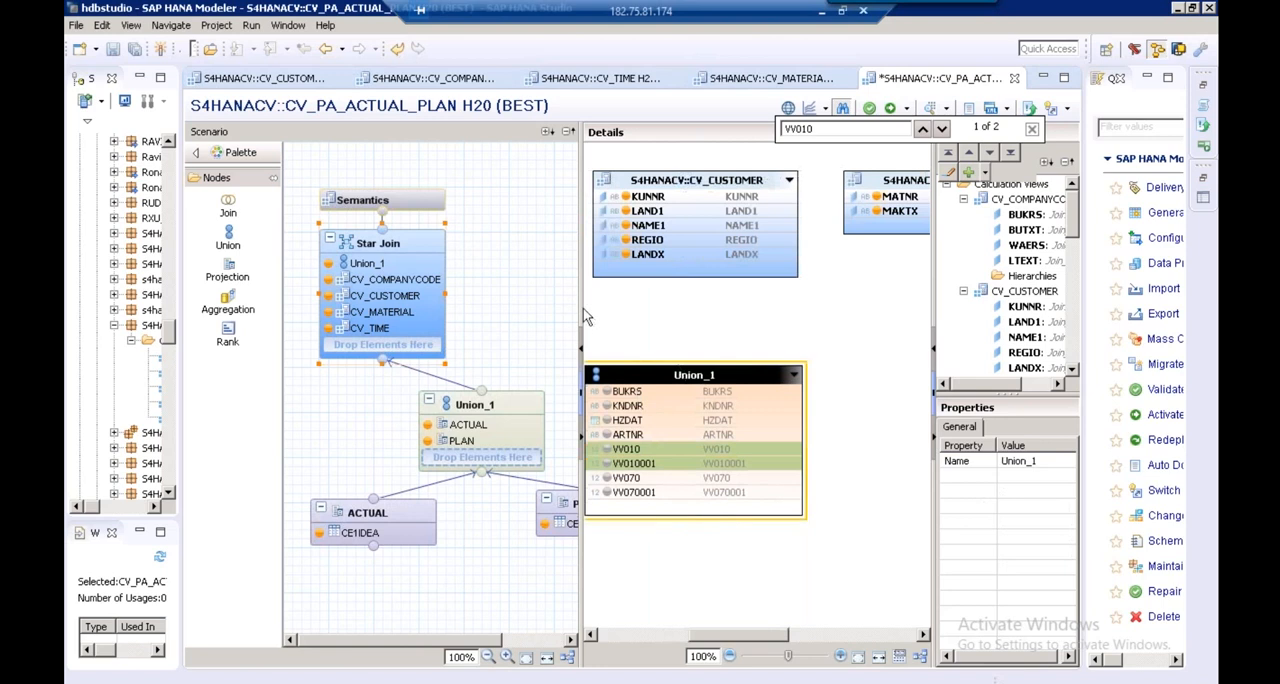
Close the column search and enlarge the Star Join details by hiding the quick view, scenario and output areas
left_click_drag(497, 296, 448, 290)
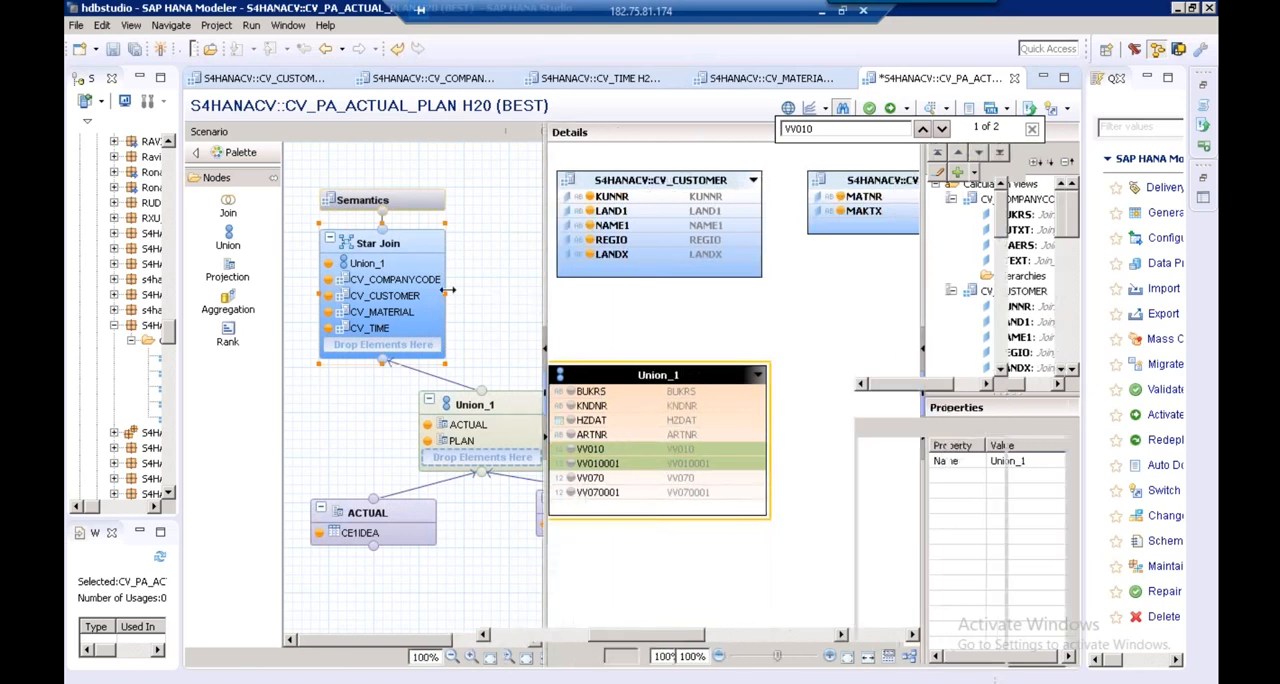
left_click_drag(895, 317, 1005, 311)
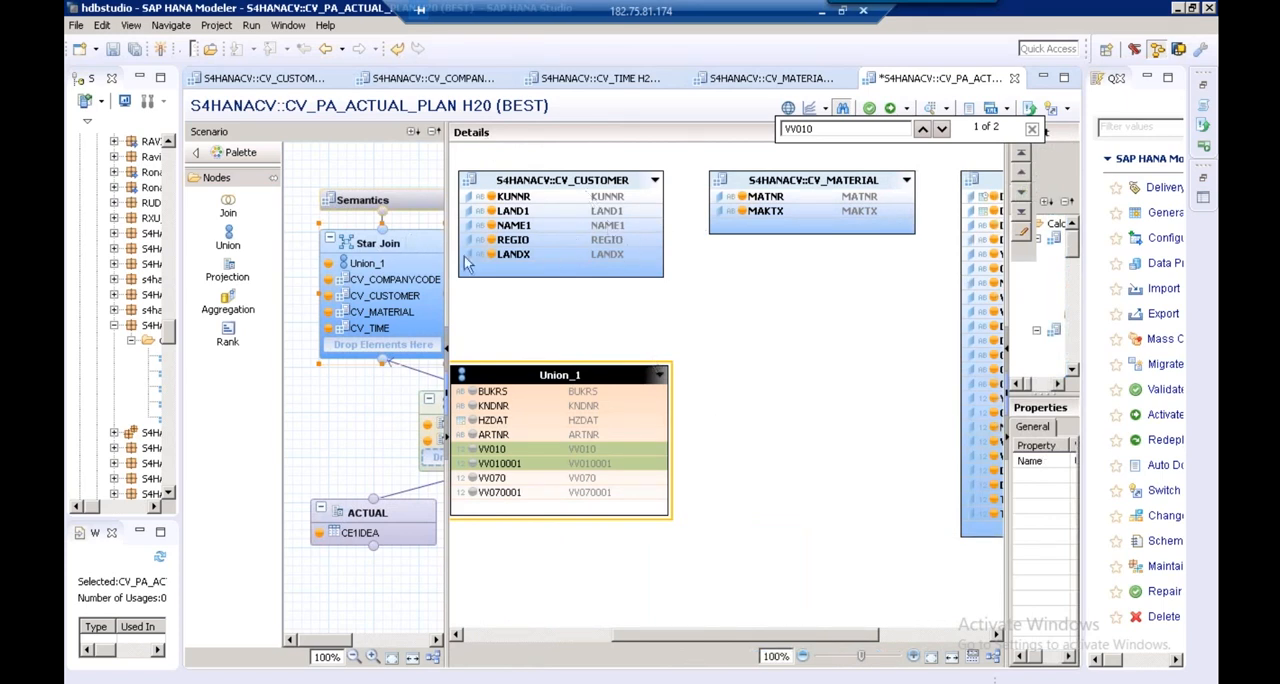
left_click(389, 254)
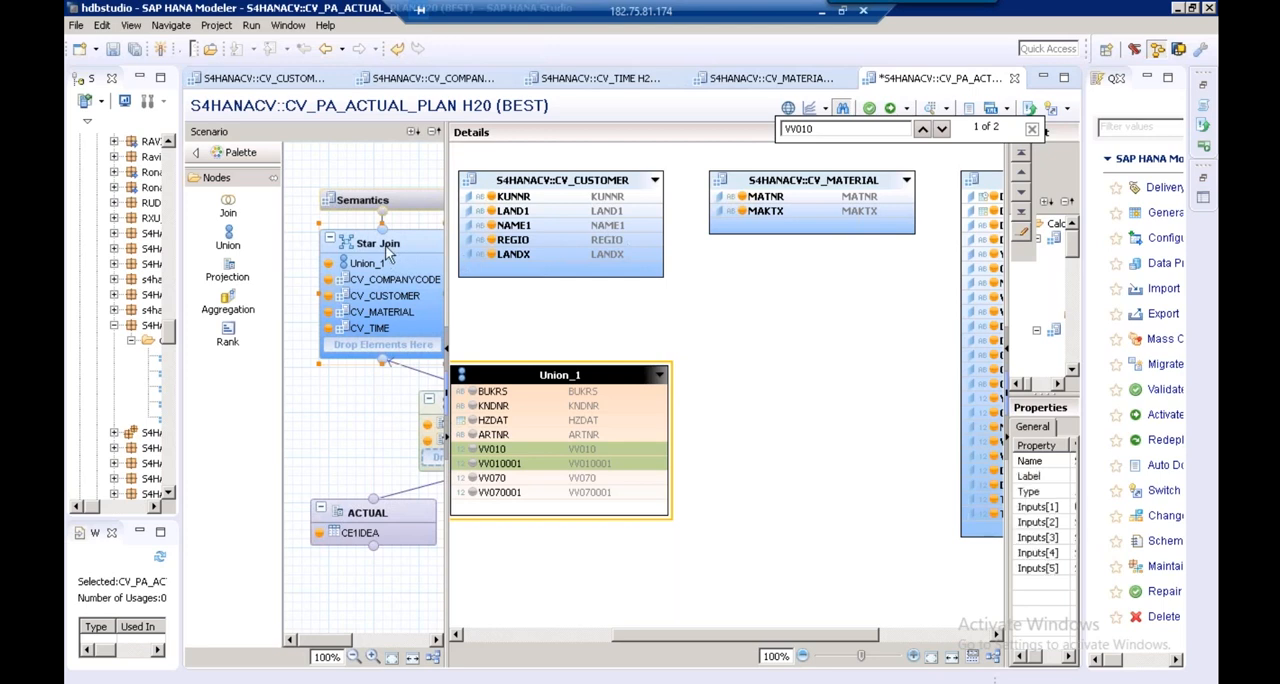
left_click(1031, 129)
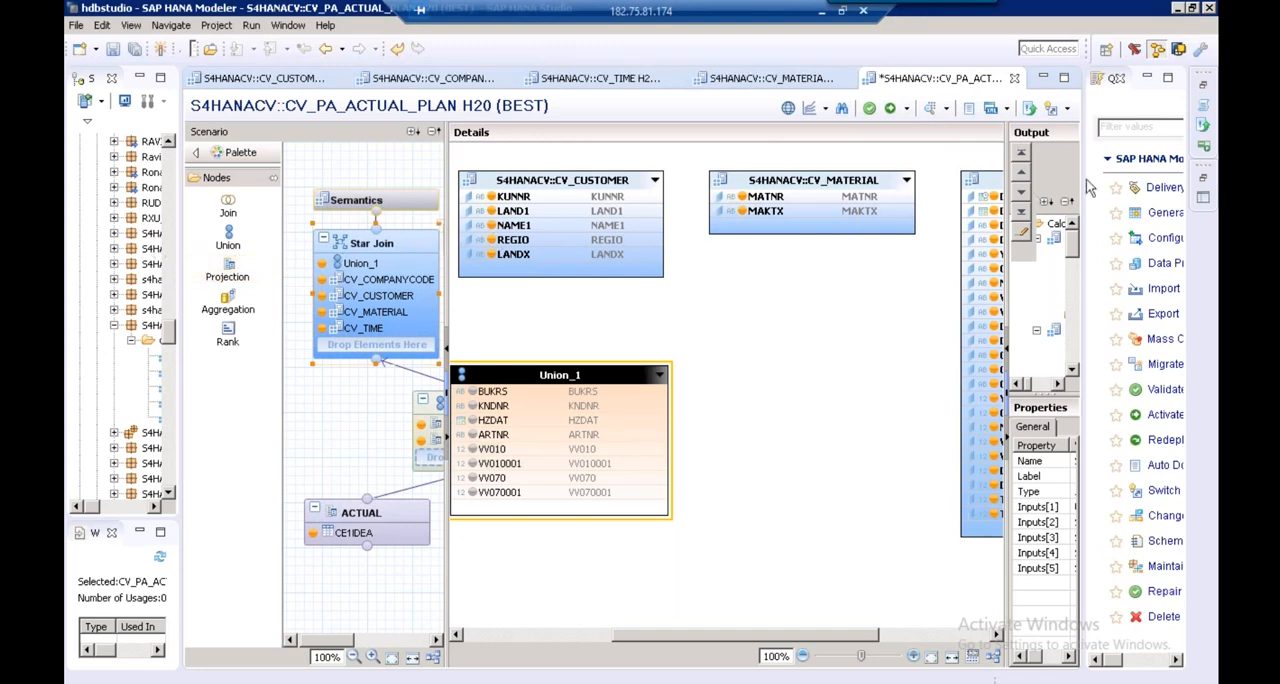
left_click(1148, 80)
left_click_drag(1216, 194, 1216, 194)
left_click_drag(282, 270, 221, 269)
left_click_drag(453, 291, 187, 300)
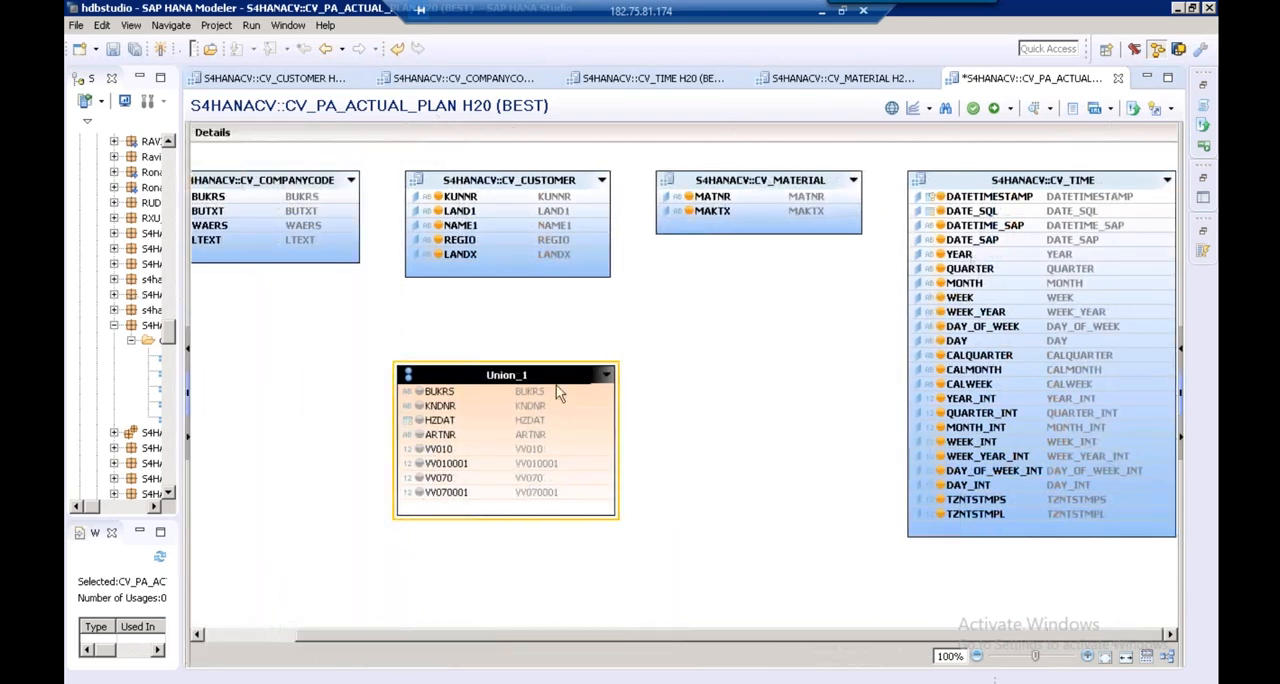
Rearrange the join tables so that CV_CUSTOMER sits beside Union_1 below CV_COMPANYCODE, with CV_MATERIAL slightly higher
left_click_drag(581, 375, 688, 375)
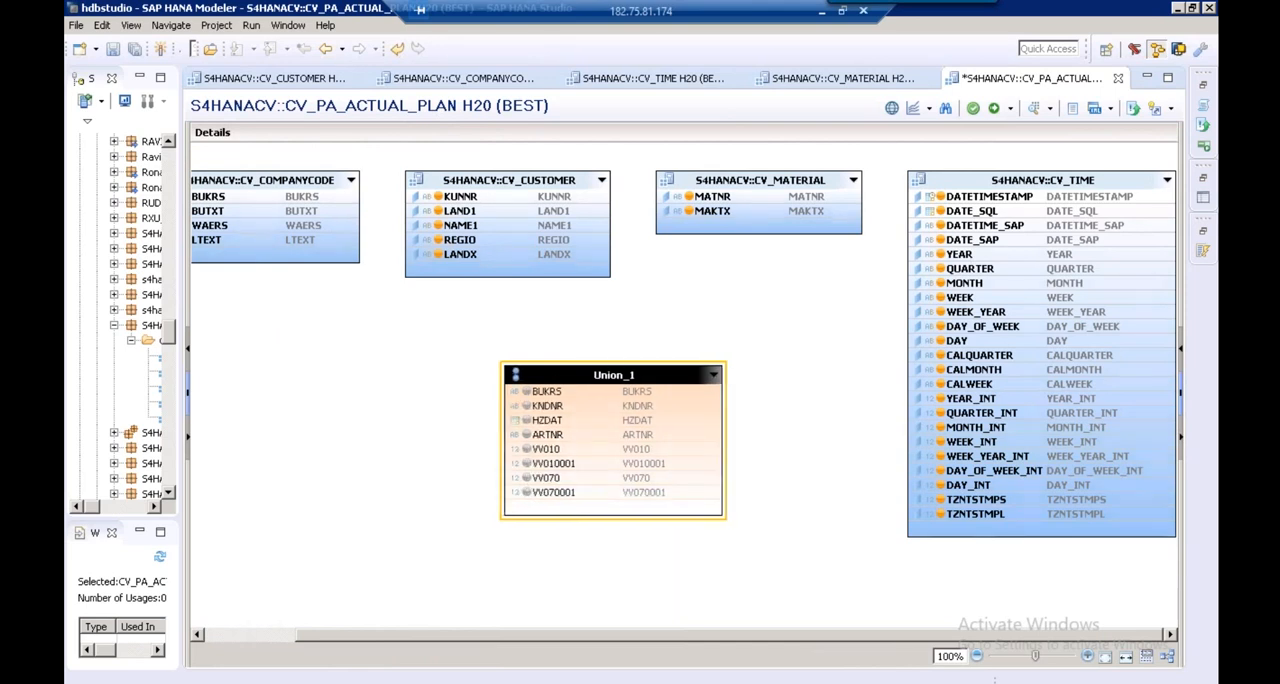
left_click_drag(500, 180, 294, 405)
left_click_drag(788, 173, 788, 165)
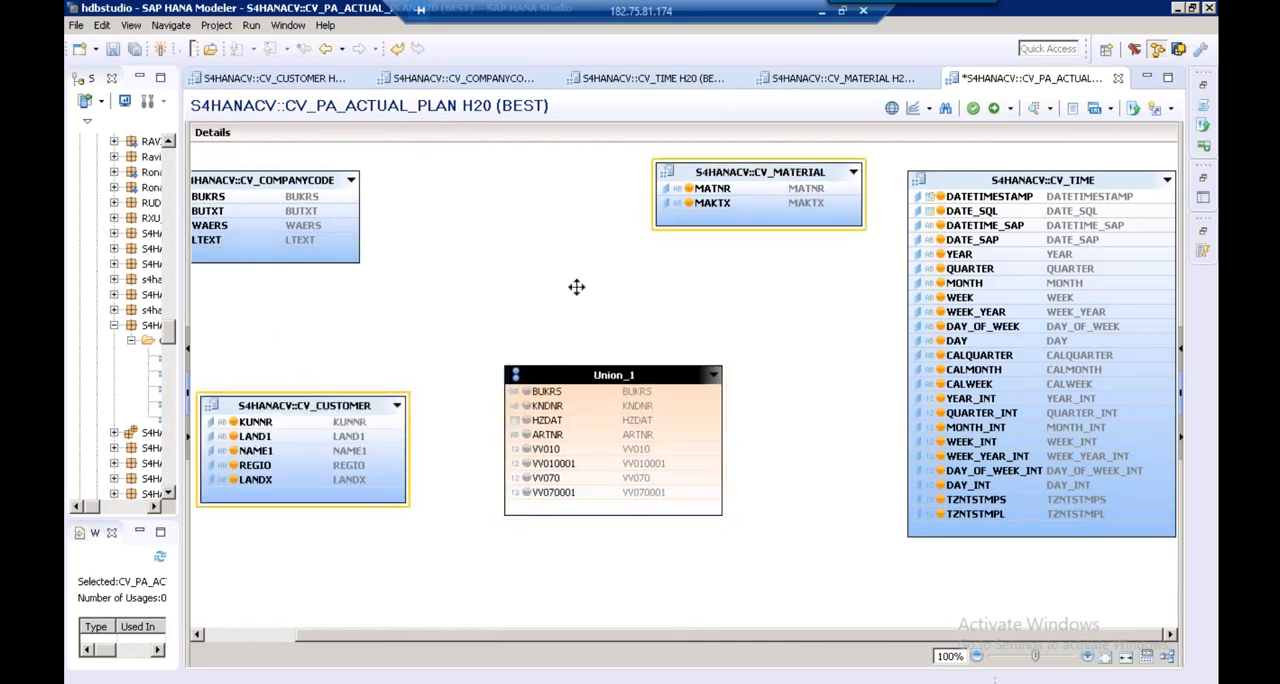
left_click_drag(363, 404, 352, 427)
Join dimension columns BUKRS, KUNNR, MATNR and DATE_SQL to Union_1's BUKRS, KNDNR, ARTNR and HZDAT, and add its four VV columns to the output
left_click(335, 197)
left_click_drag(363, 199, 538, 395)
left_click(388, 447)
left_click_drag(401, 446, 522, 418)
left_click_drag(642, 194, 695, 435)
left_click_drag(955, 211, 723, 409)
mouse_move(927, 214)
left_mouse_down()
mouse_move(873, 252)
mouse_move(815, 358)
mouse_move(745, 414)
mouse_move(710, 422)
left_mouse_up()
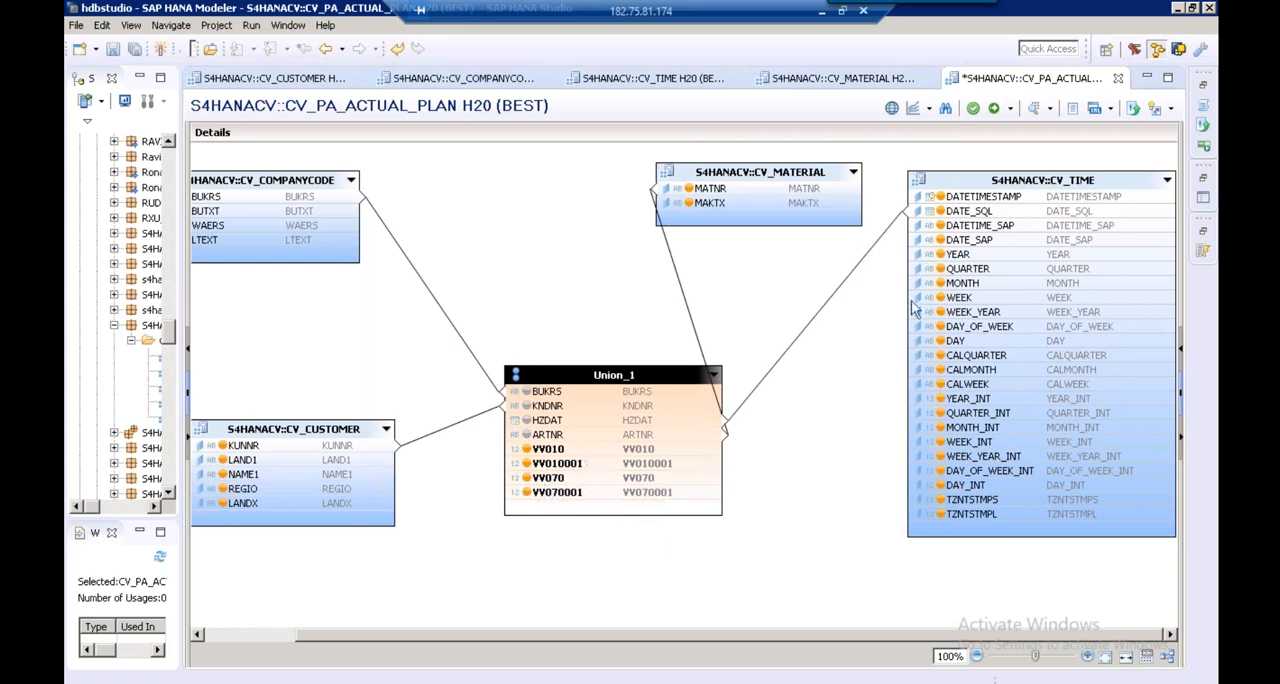
Bring back the Star Join's output list and collapse CV_COMPANYCODE, CV_CUSTOMER, CV_MATERIAL and CV_TIME in it
left_click_drag(1180, 222, 816, 228)
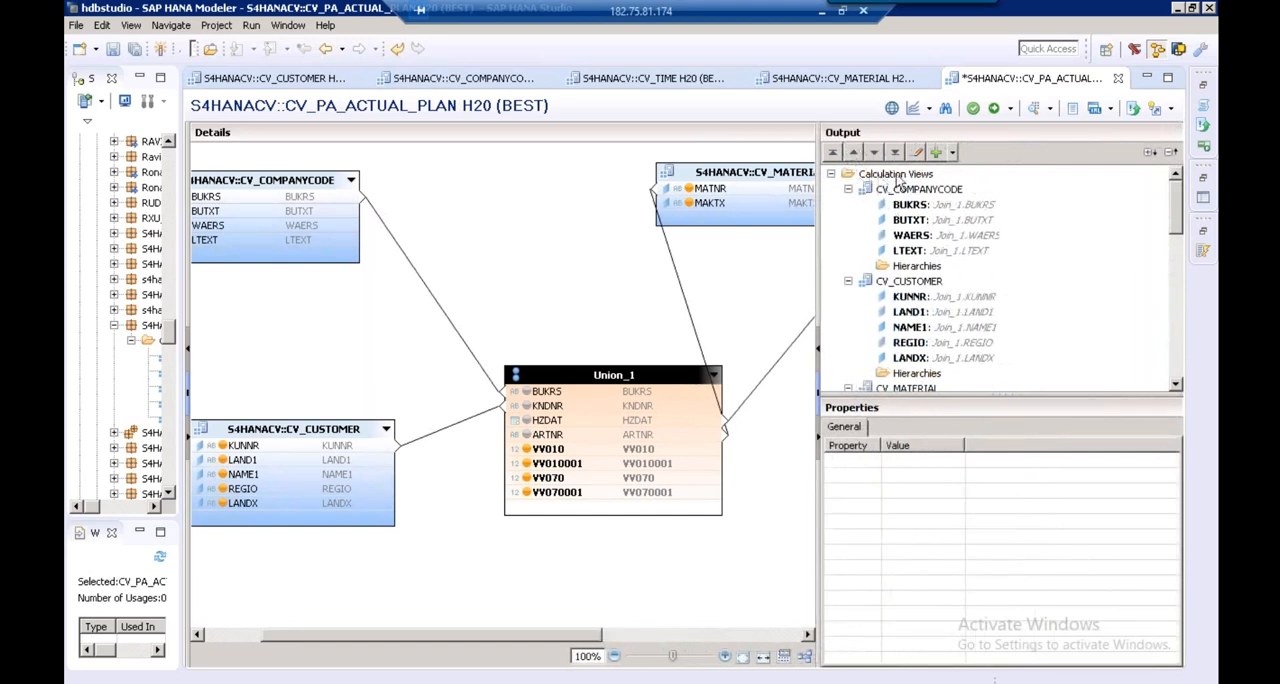
left_click(849, 190)
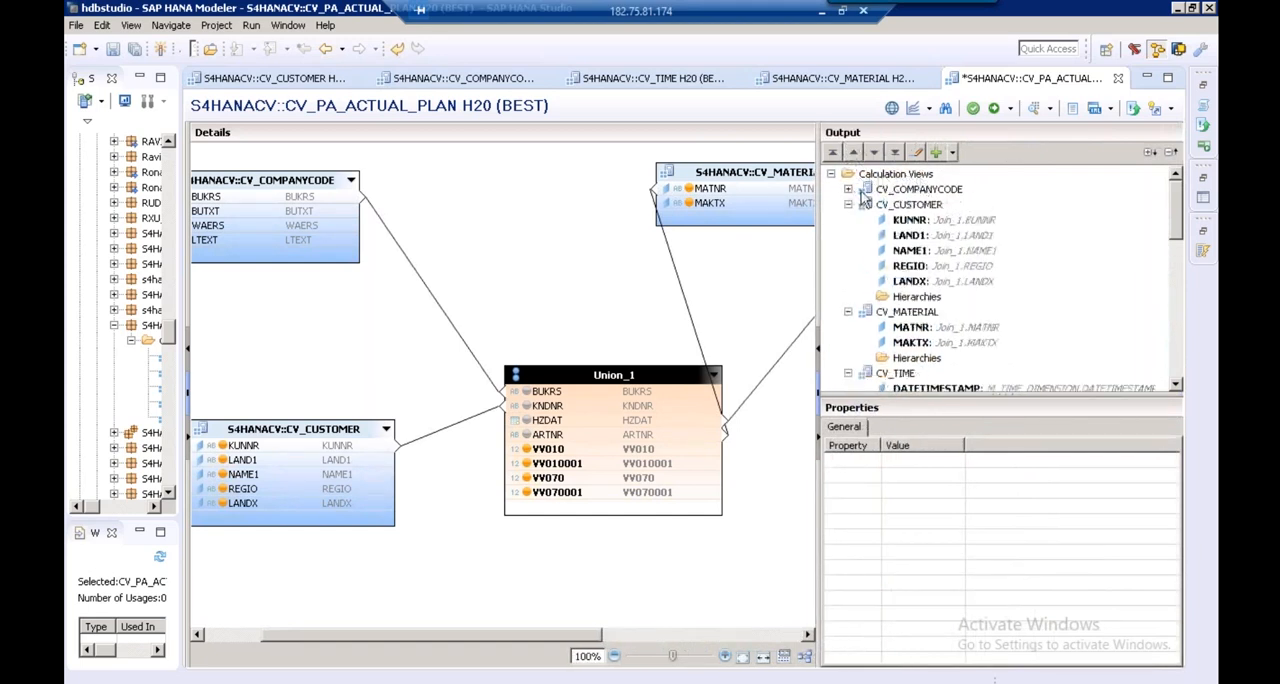
left_click(848, 204)
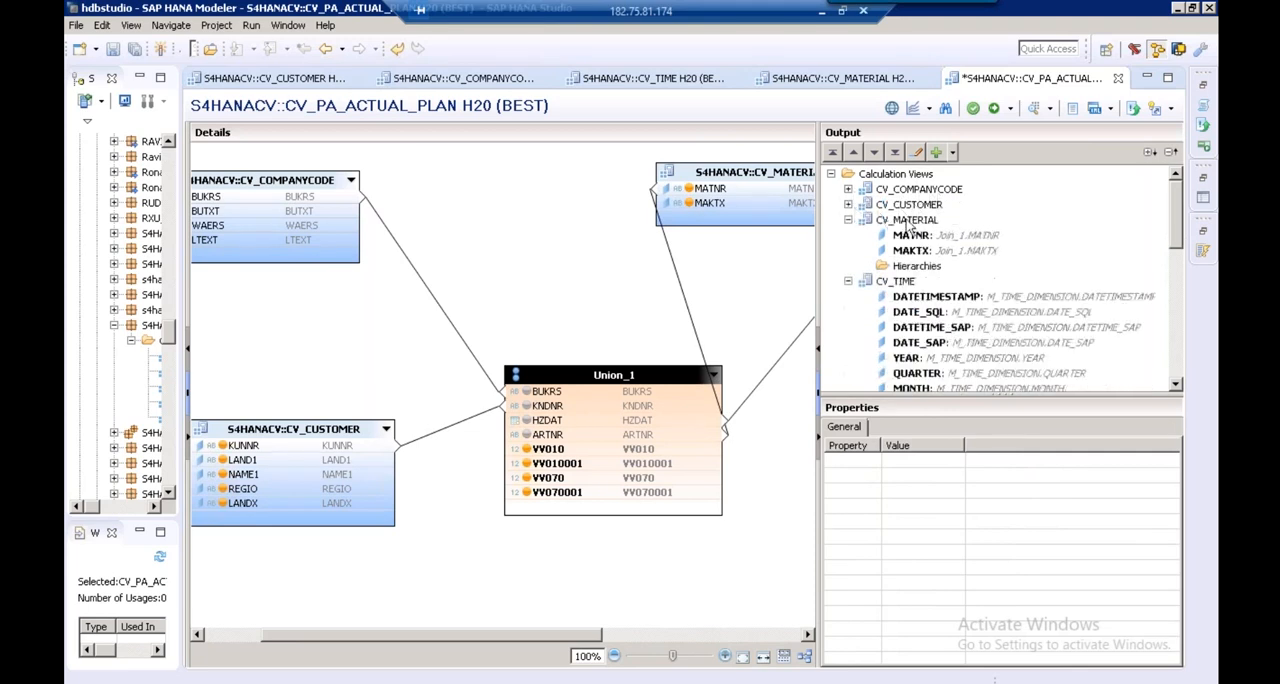
left_click(849, 220)
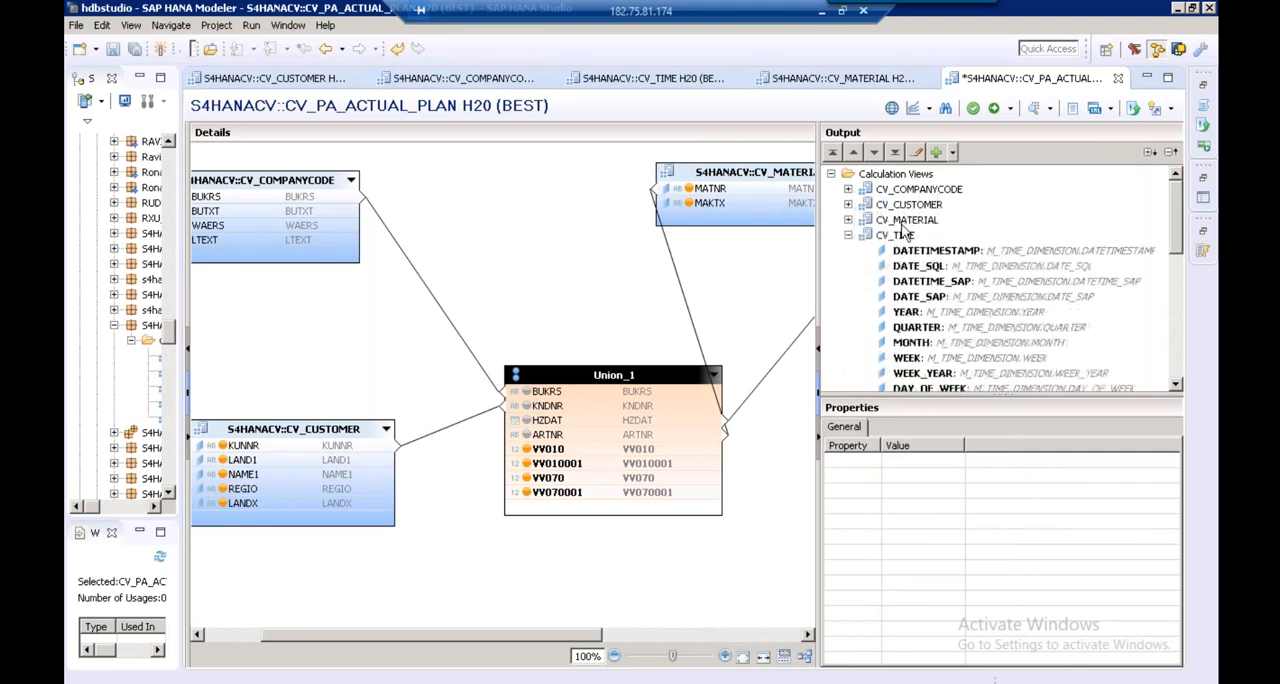
left_click(848, 235)
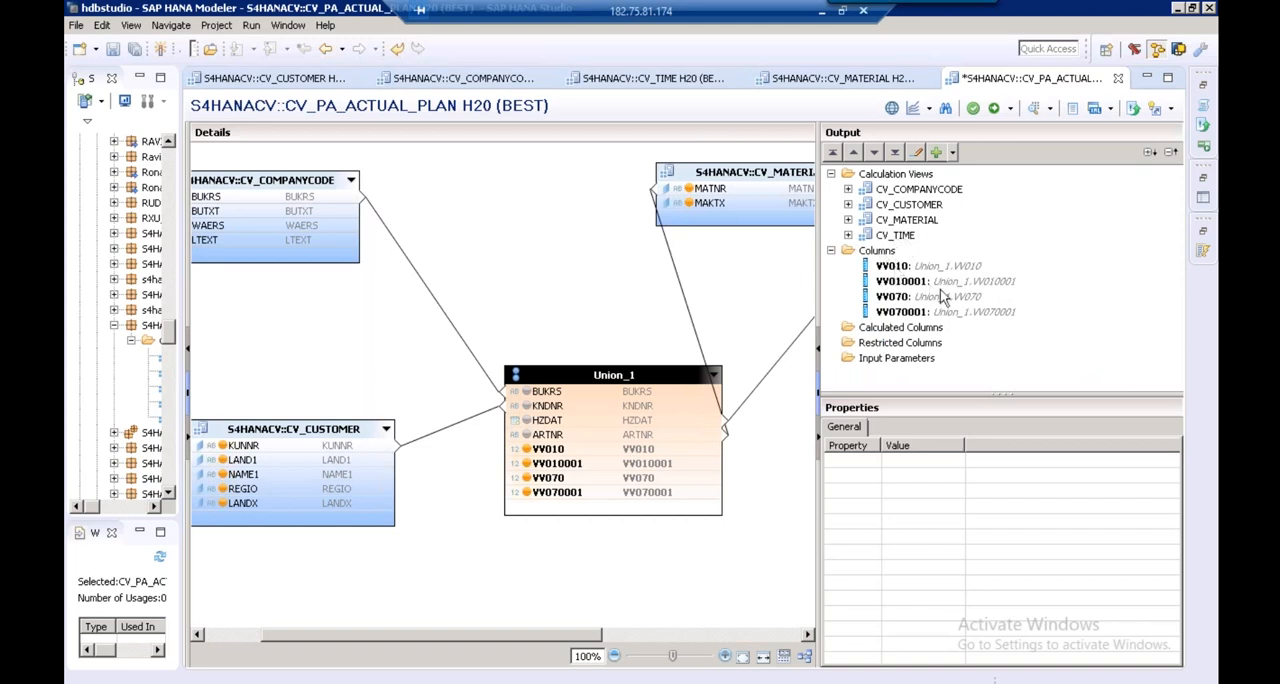
Create a calculated column in the Star Join output with the name and label DFF
left_click(900, 330)
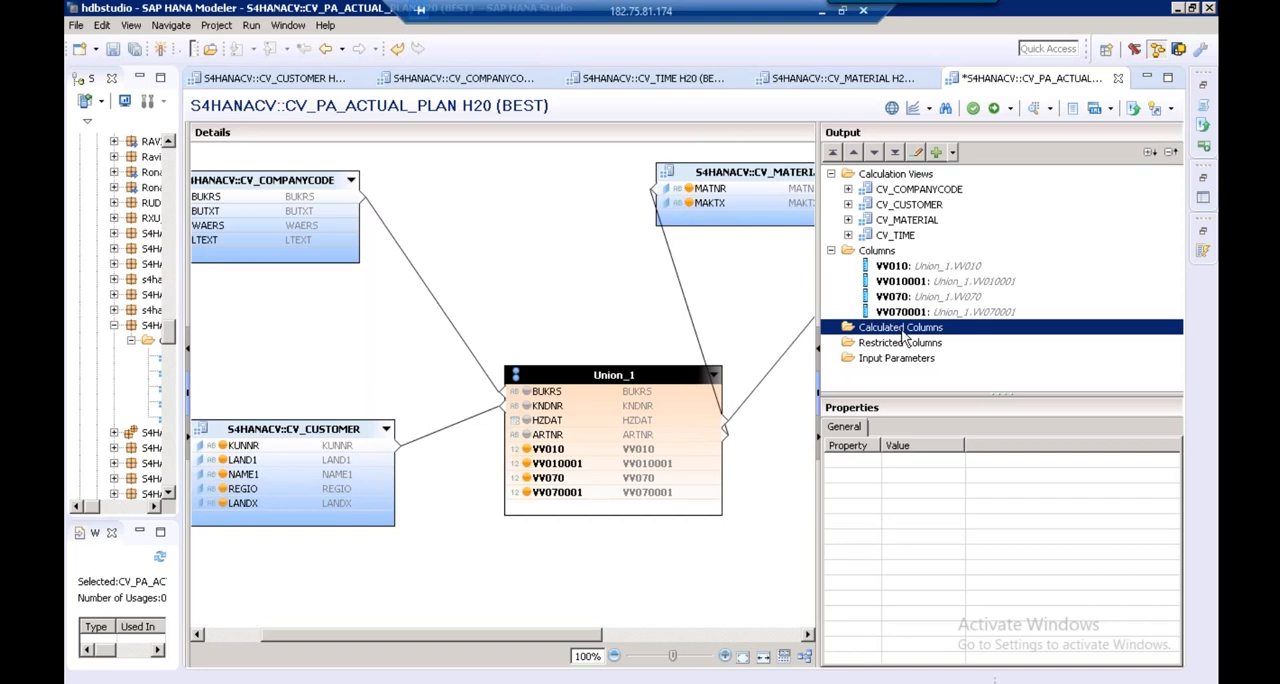
right_click(903, 335)
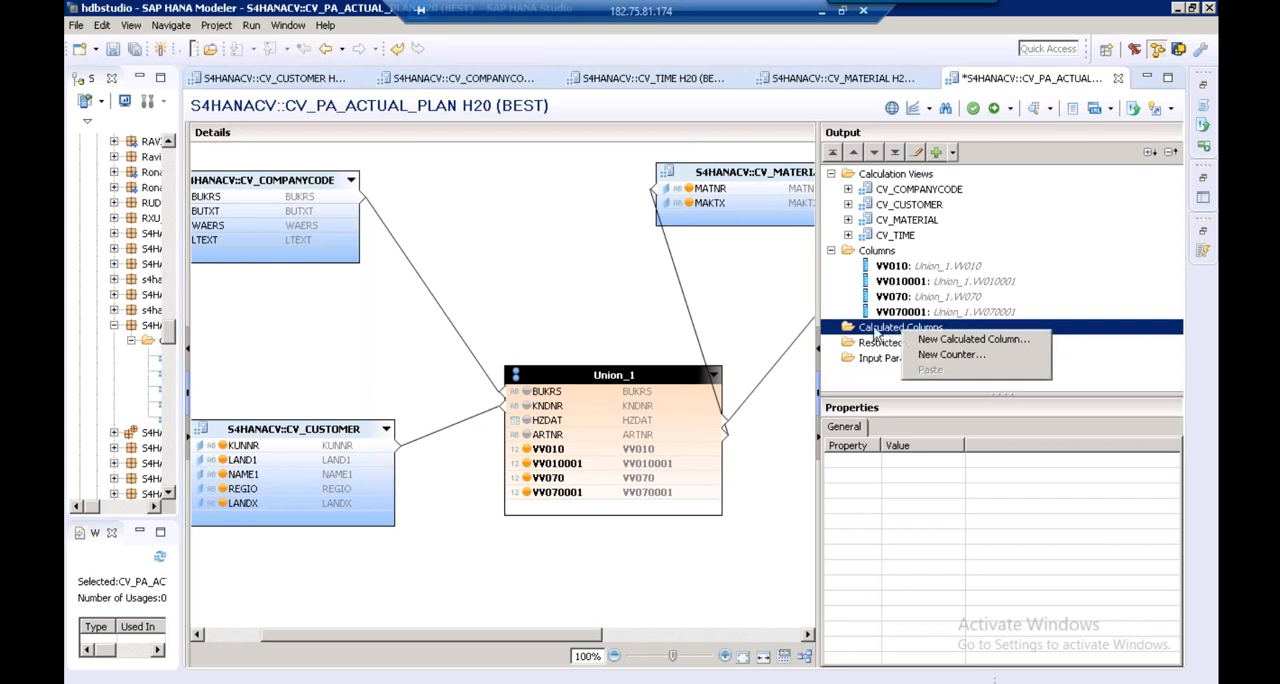
left_click(975, 343)
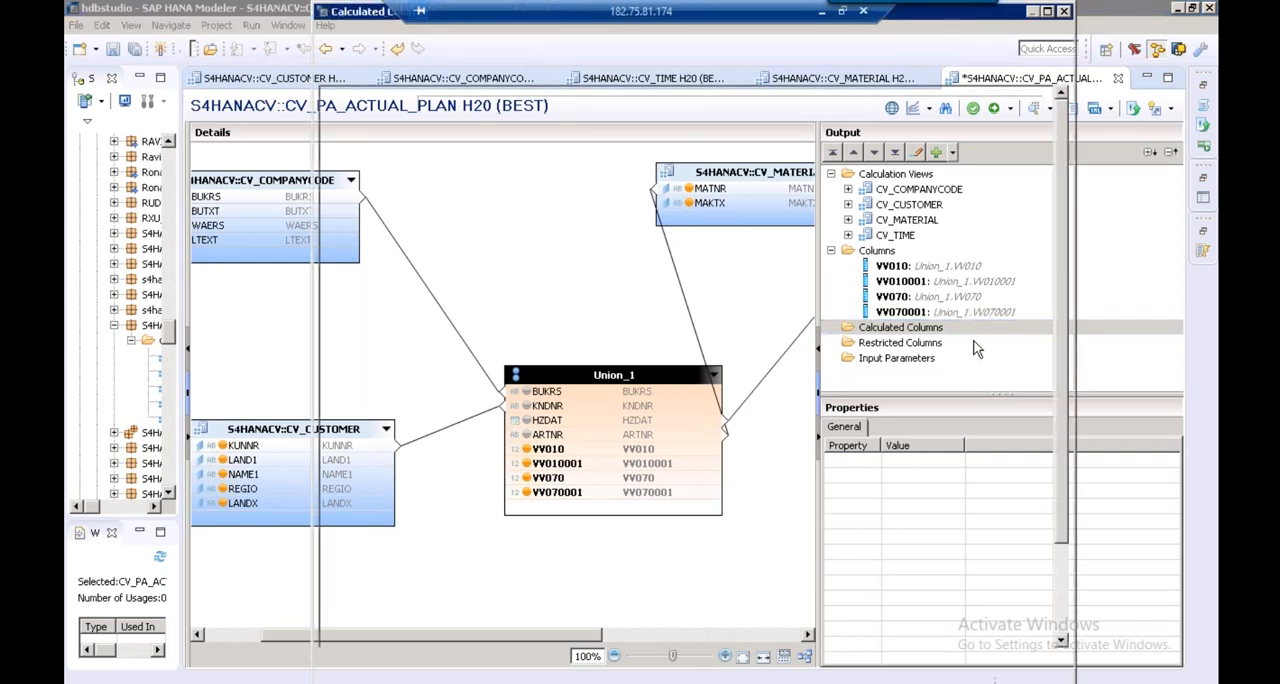
type("DFF")
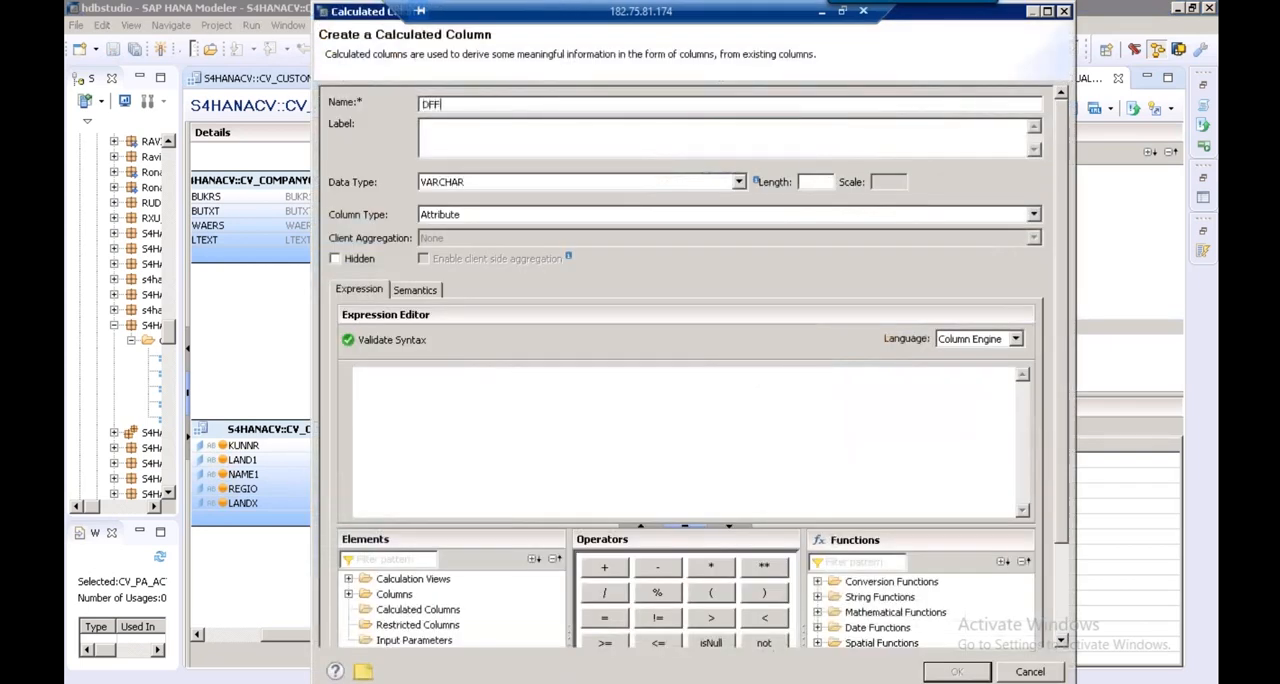
left_click(486, 130)
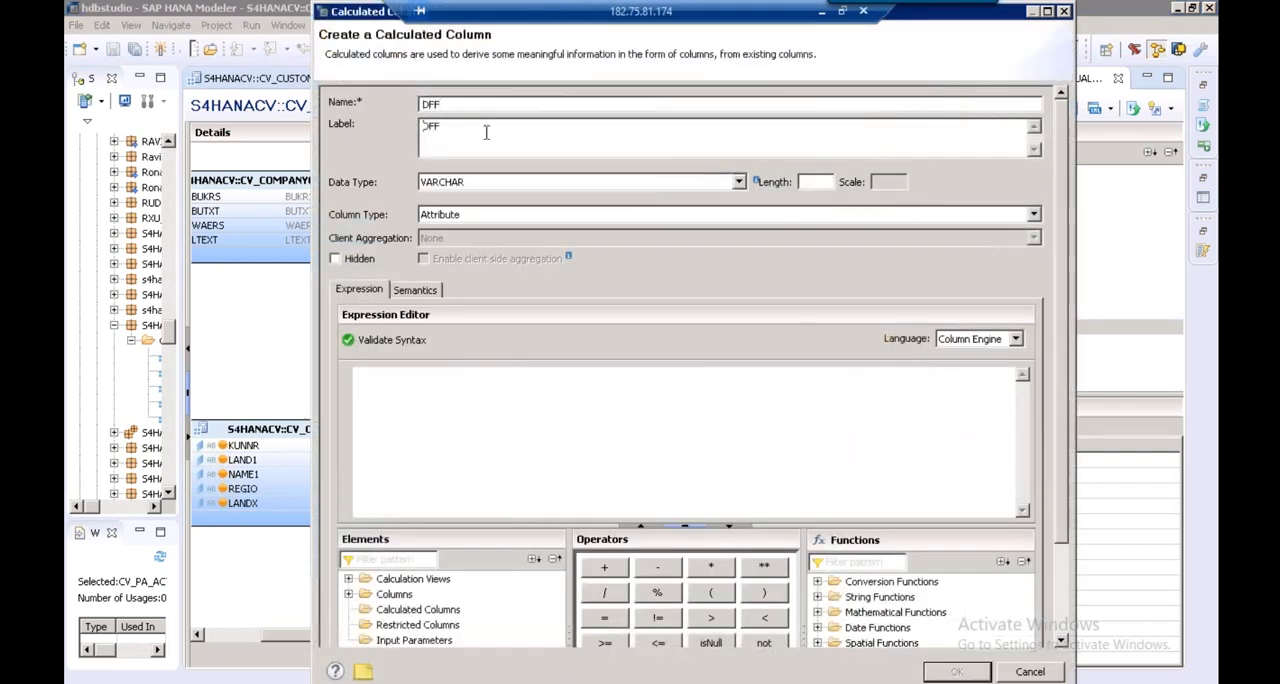
Set DFF's data type to DECIMAL with length 15 and scale 3, and make its column type Measure
left_click(462, 182)
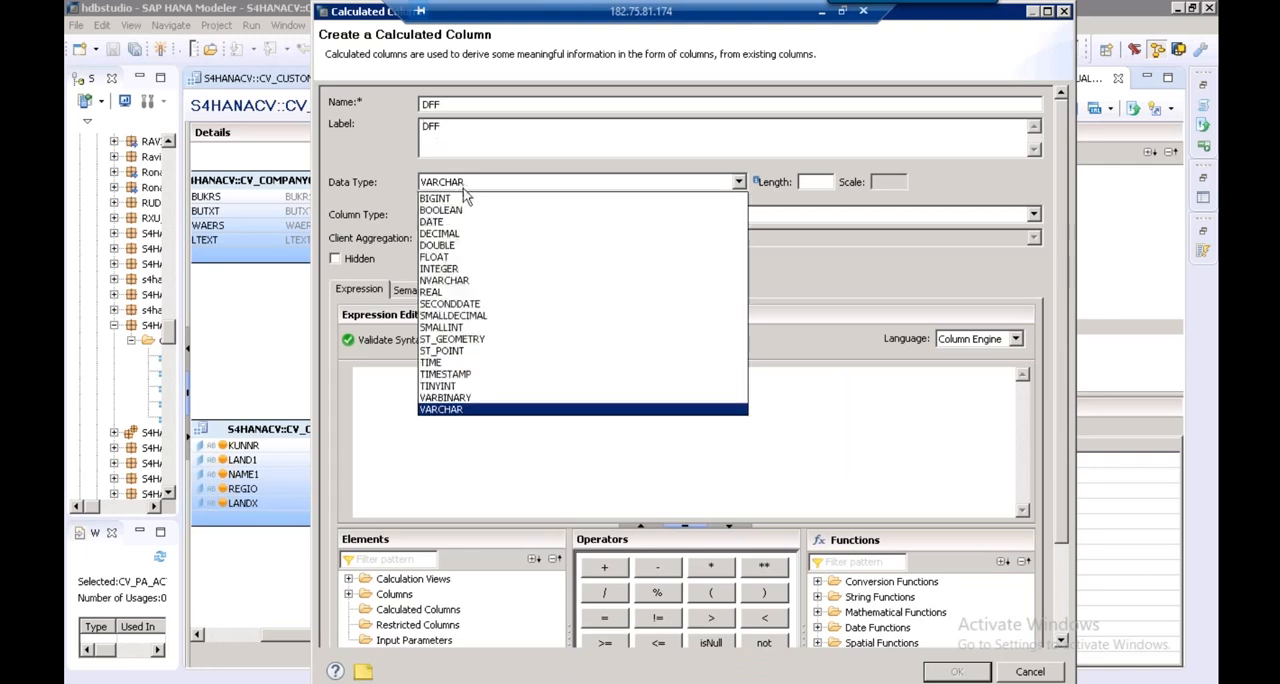
left_click(466, 234)
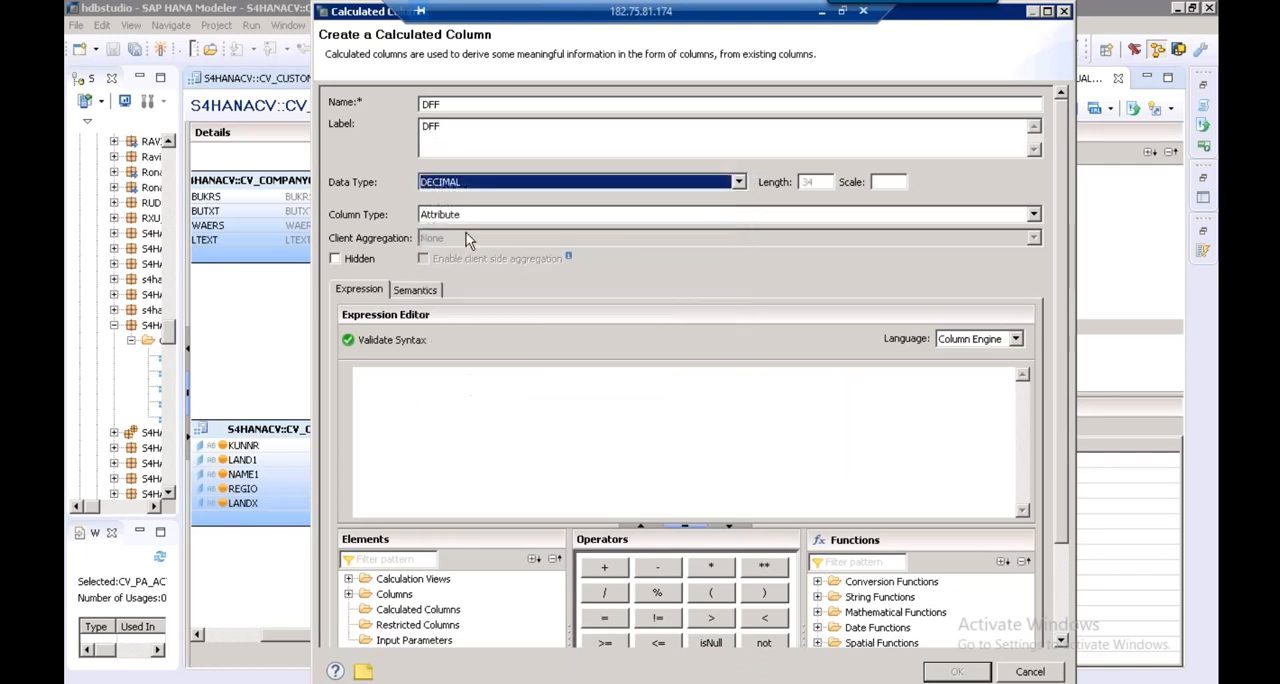
left_click(819, 185)
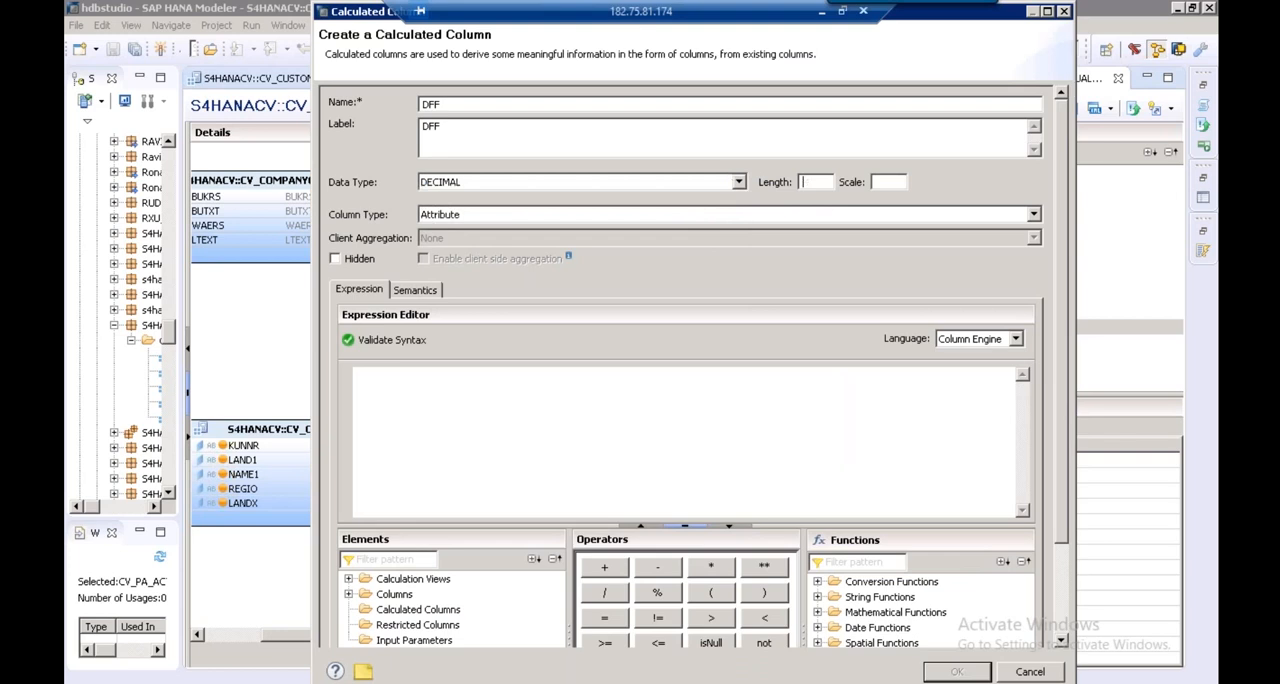
type("15")
left_click(898, 183)
type("3")
left_click(440, 214)
left_click(452, 243)
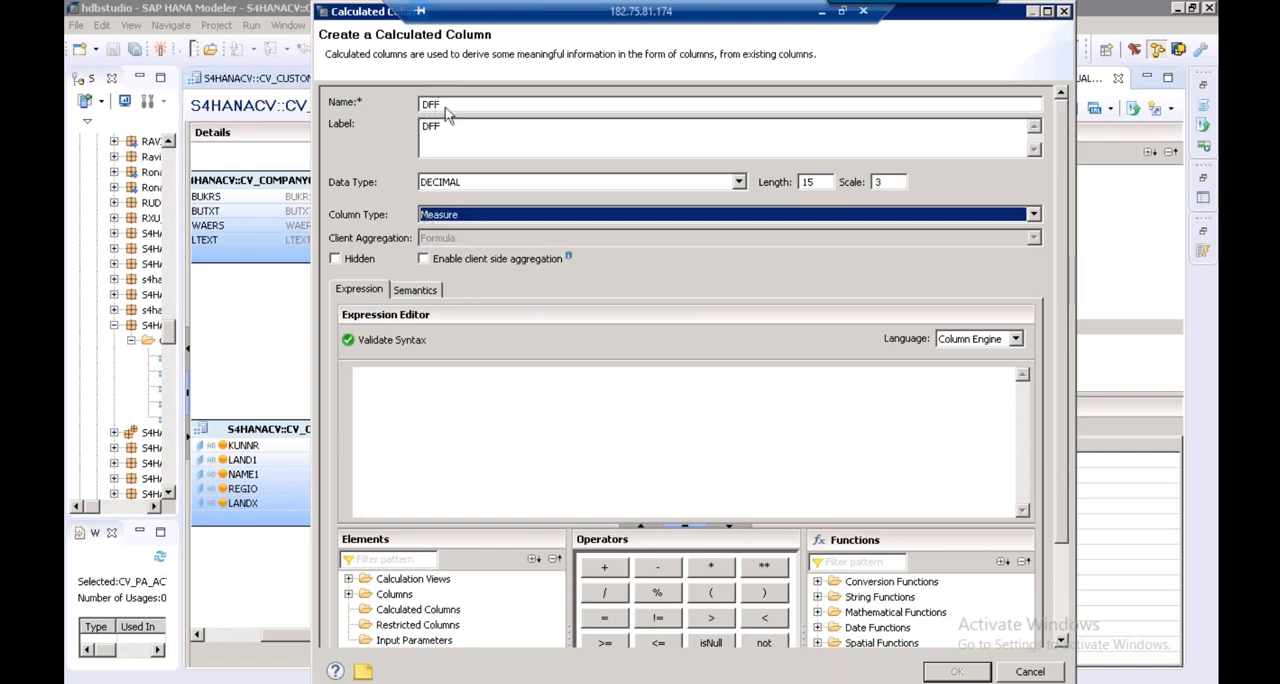
Define DFF's expression as "VV010"-"VV010001" from the element columns and minus operator, and save the calculated column
left_click(519, 526)
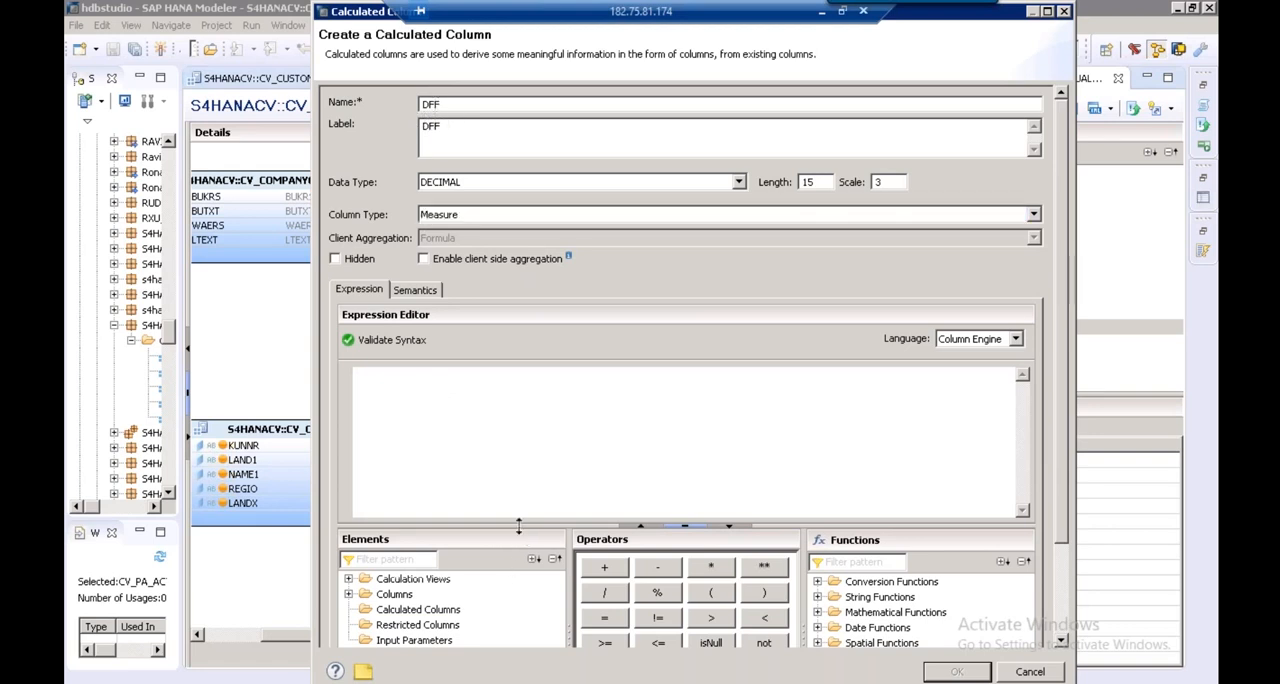
left_click_drag(519, 526, 524, 438)
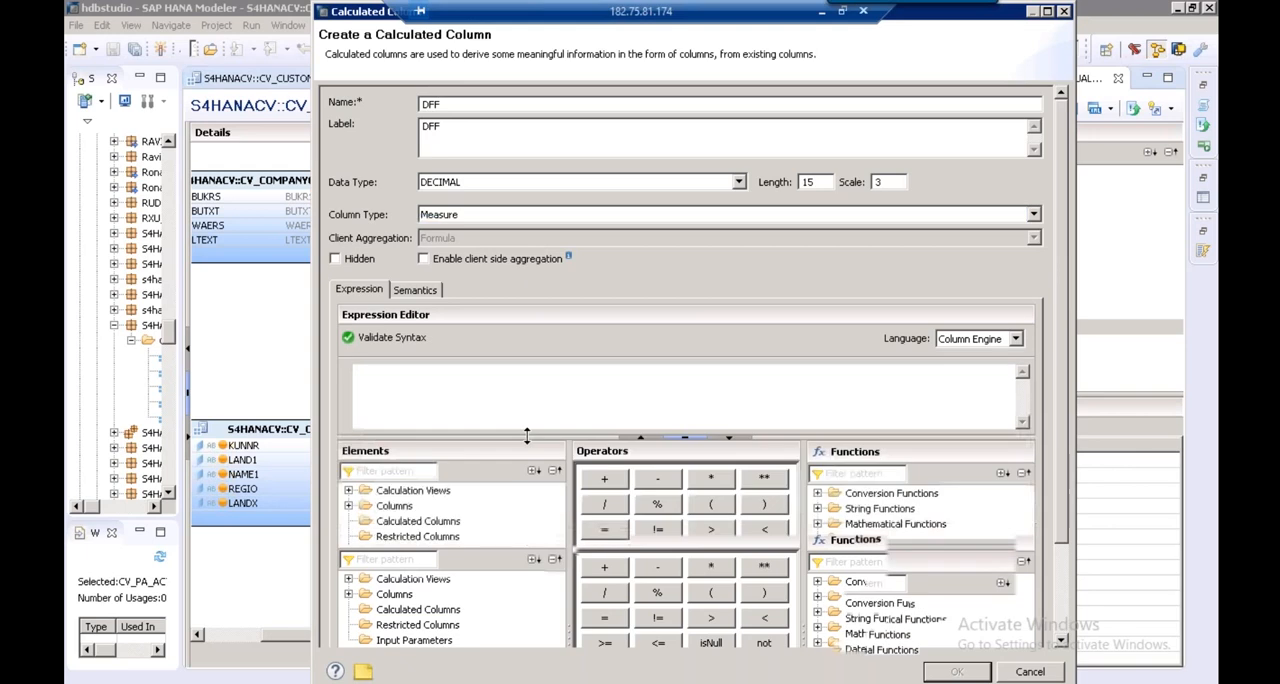
left_click(397, 506)
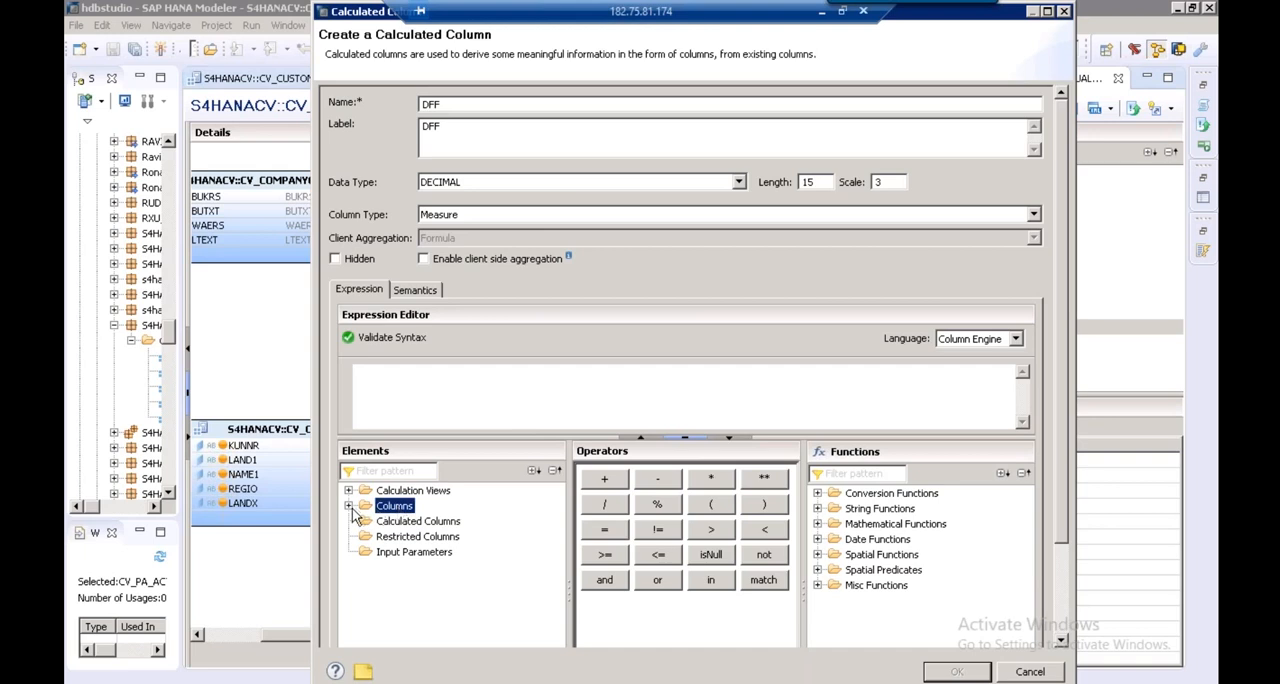
left_click(349, 506)
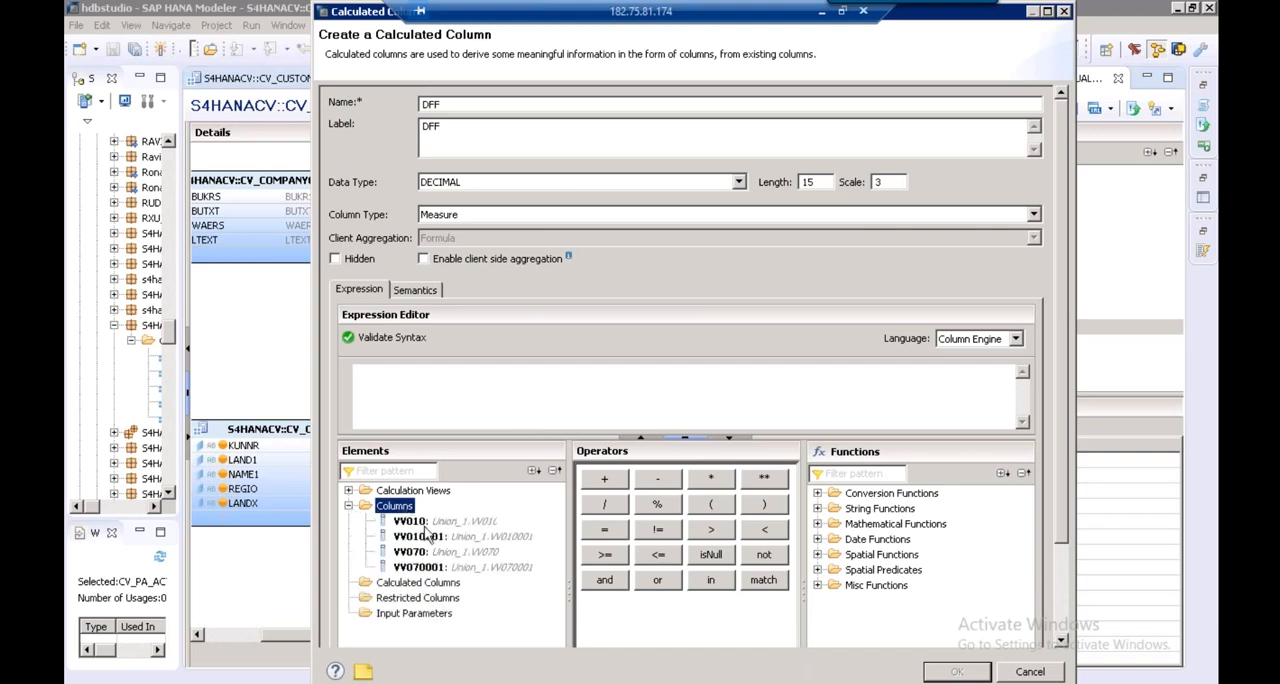
left_click(426, 524)
double_click(428, 528)
left_click(450, 377)
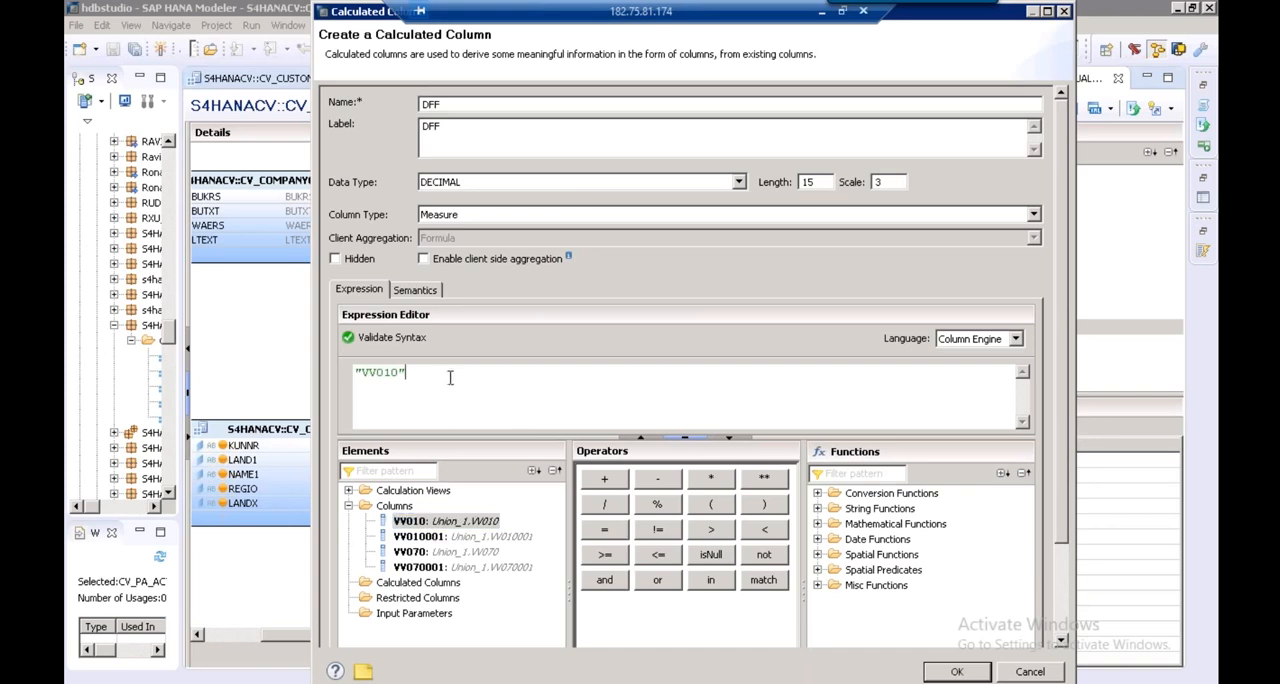
left_click(665, 482)
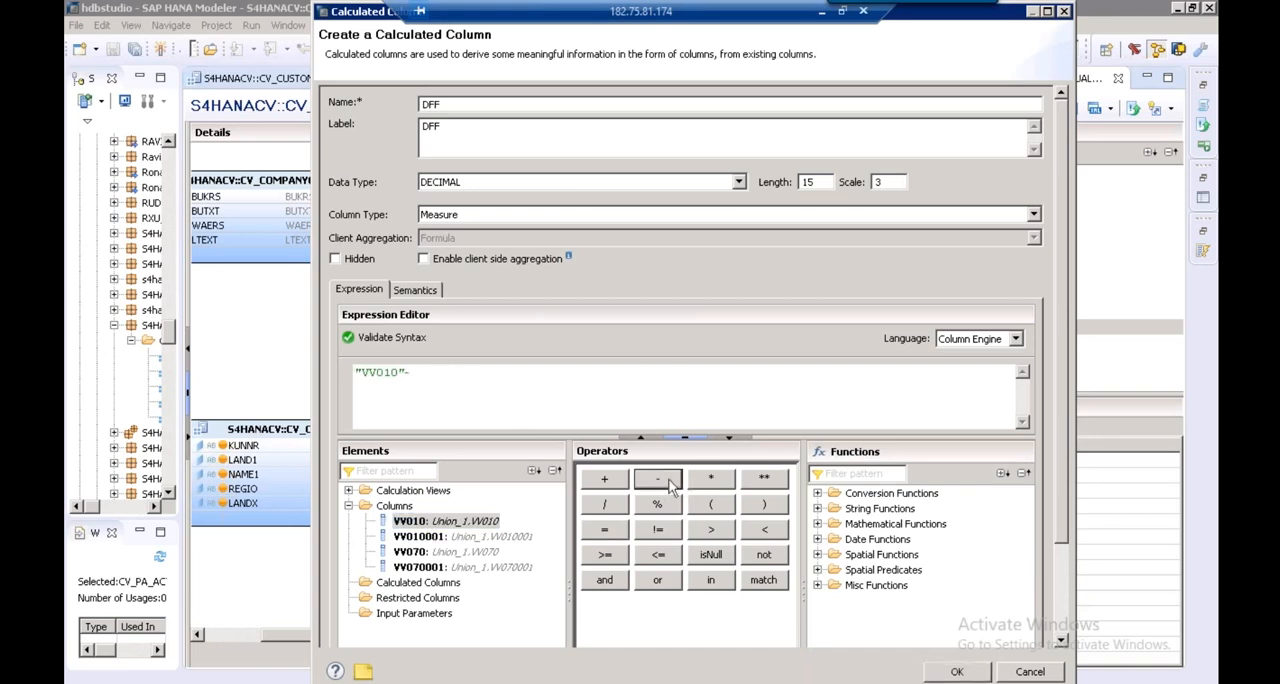
left_click(476, 538)
double_click(452, 538)
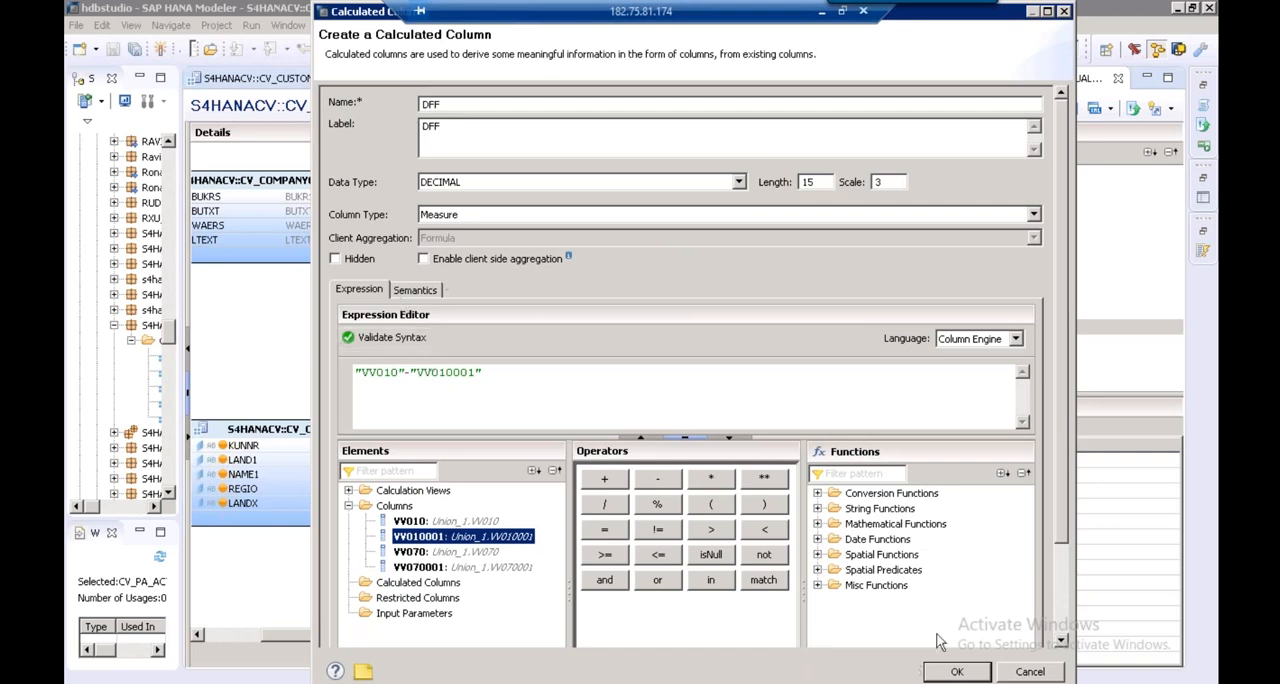
left_click(957, 672)
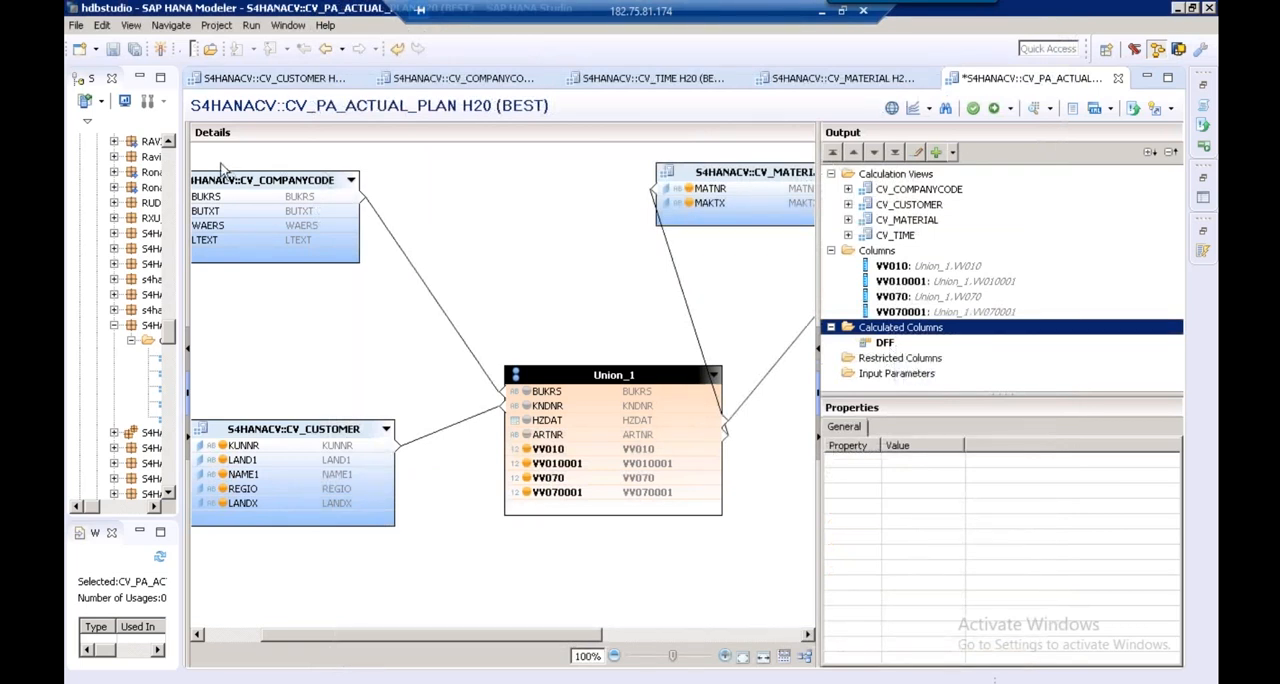
Bring back the scenario area beside the details and widen it until the whole node diagram fits
left_click(186, 174)
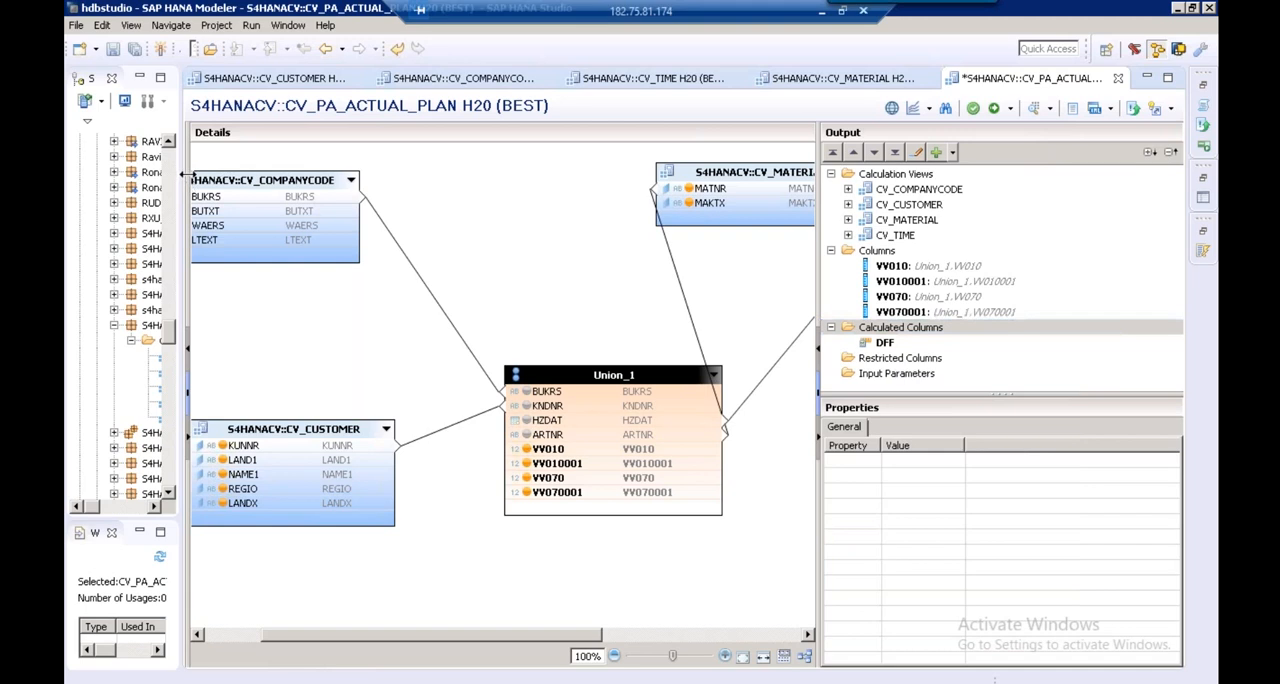
left_click_drag(220, 176, 487, 158)
left_click(474, 658)
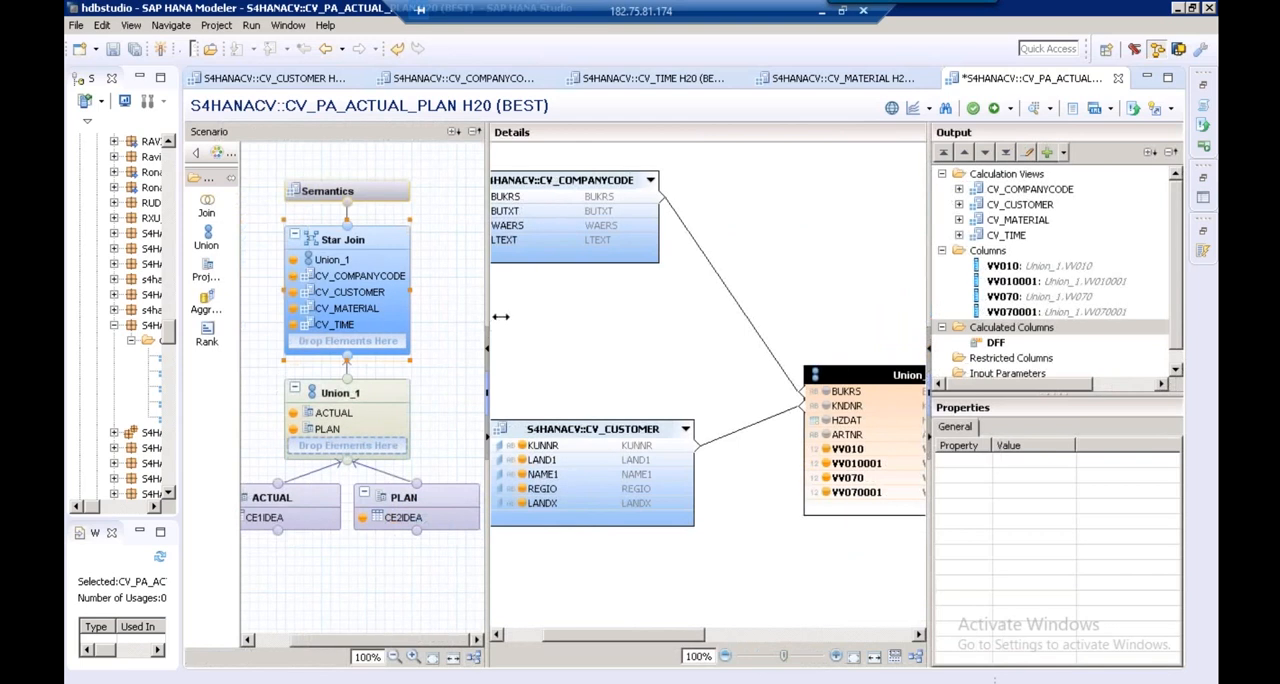
left_click_drag(523, 314, 516, 312)
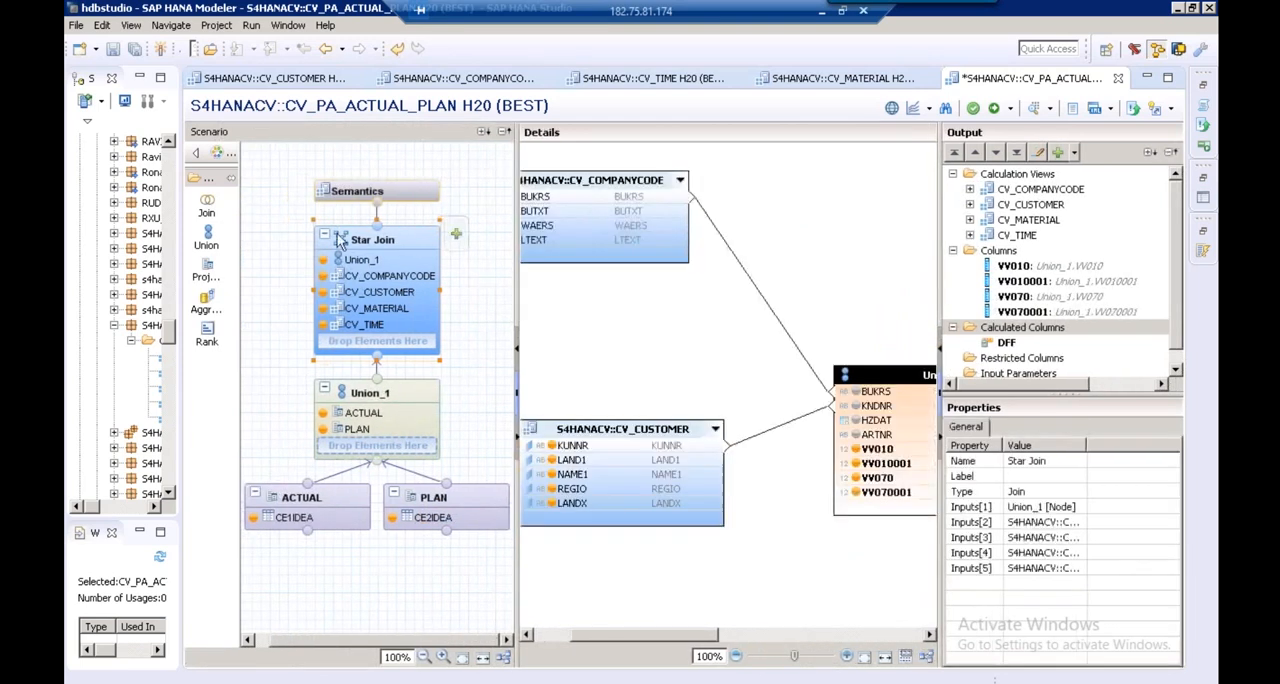
Open the Semantics node, then save, validate and activate the view with its four VV columns as Sum measures
left_click(379, 199)
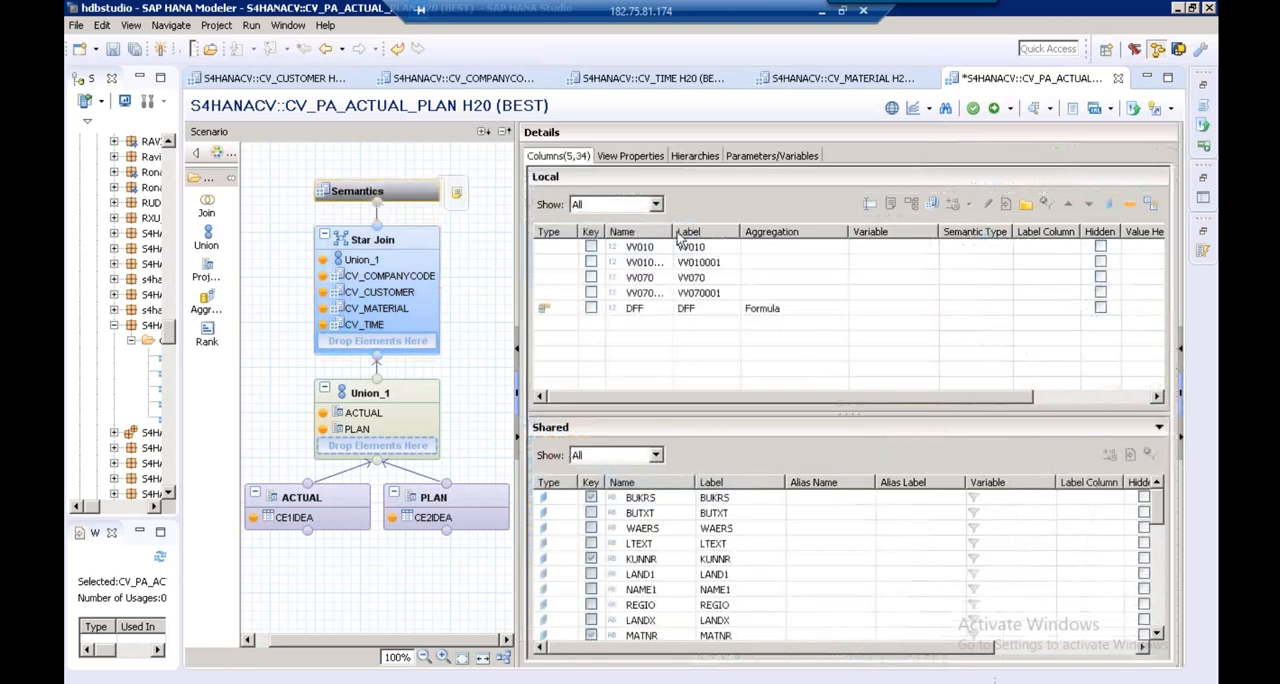
left_click(972, 108)
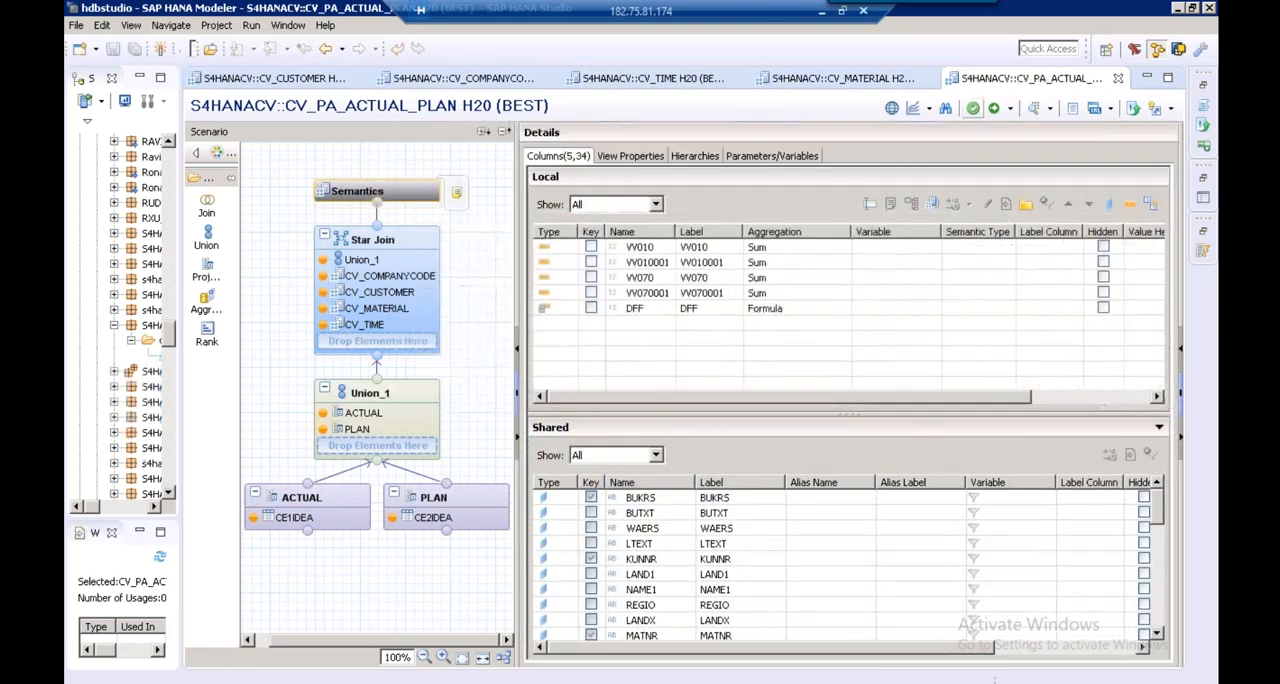
left_click(995, 109)
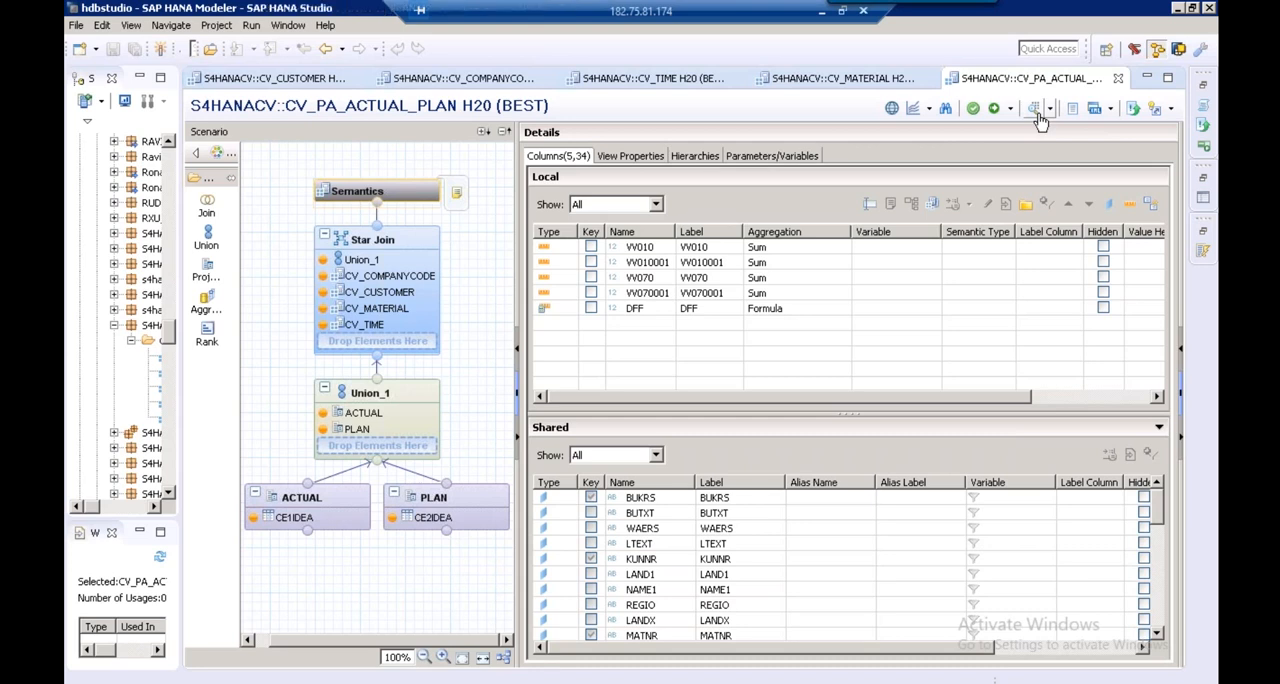
Open the data preview of CV_PA_ACTUAL_PLAN and widen its list of available objects
left_click(1038, 114)
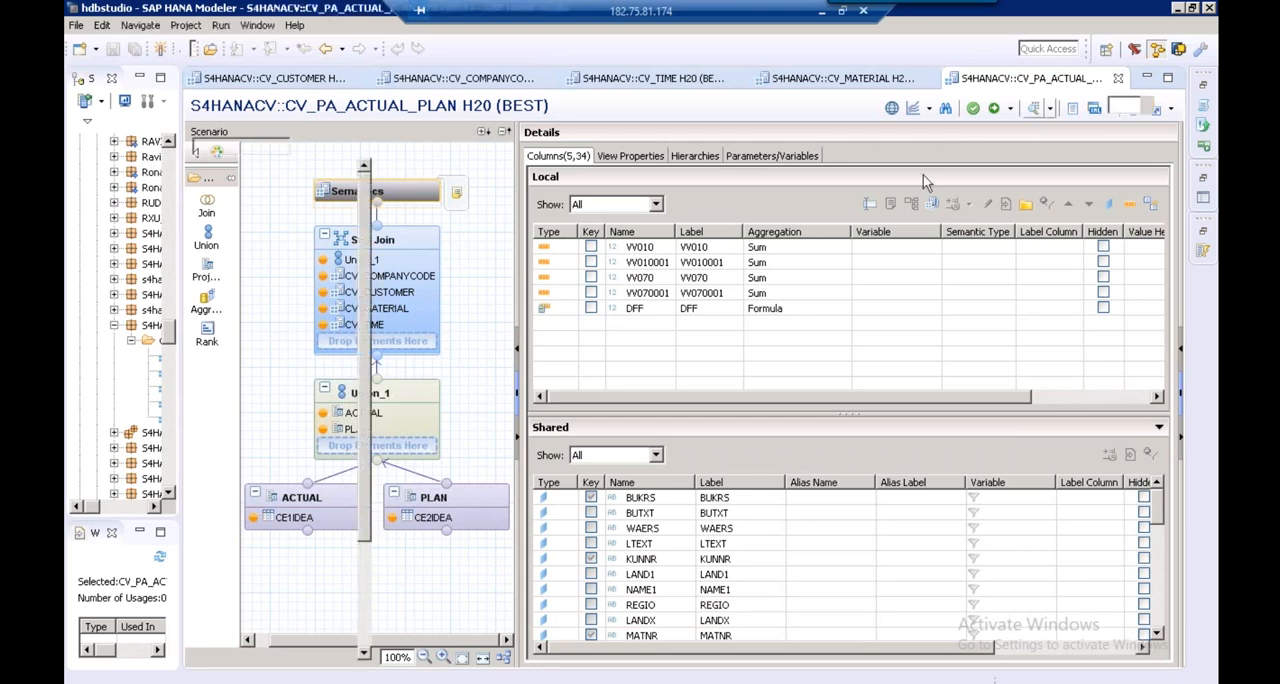
left_click_drag(529, 220, 640, 207)
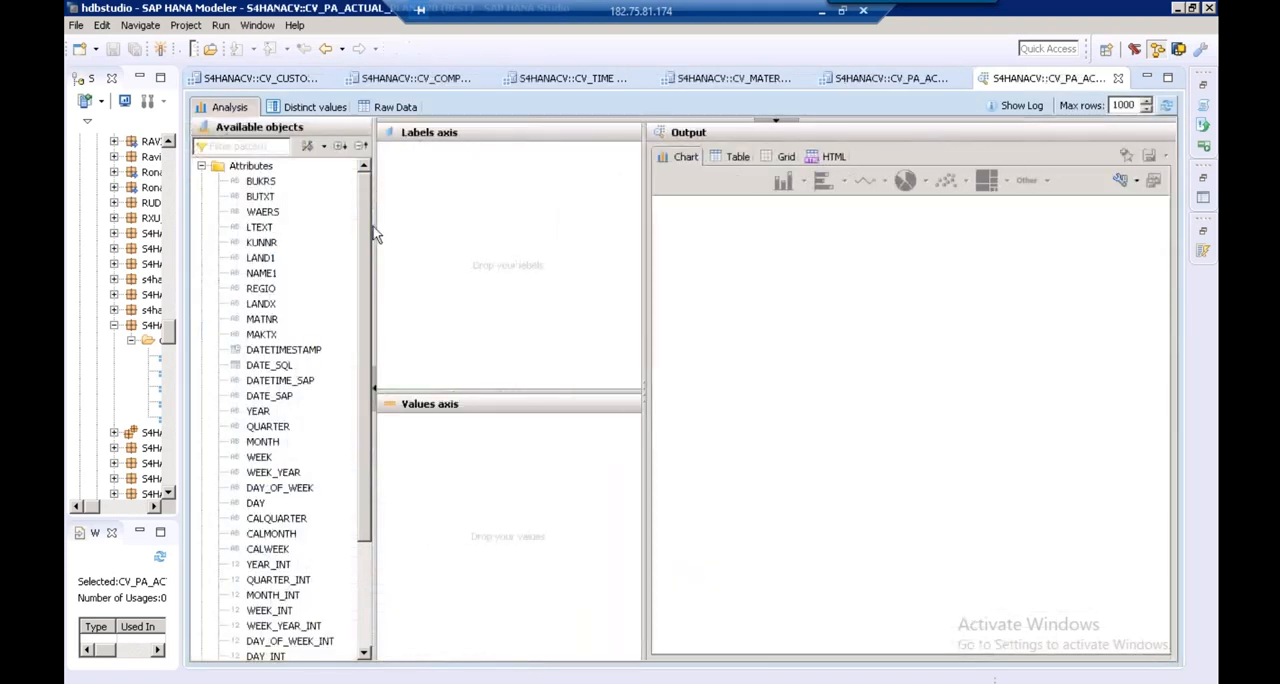
left_click_drag(374, 237, 432, 226)
Put BUKRS and BUTXT on the labels axis and show the output as a table with the BUTXT column fitted
left_click_drag(262, 183, 490, 175)
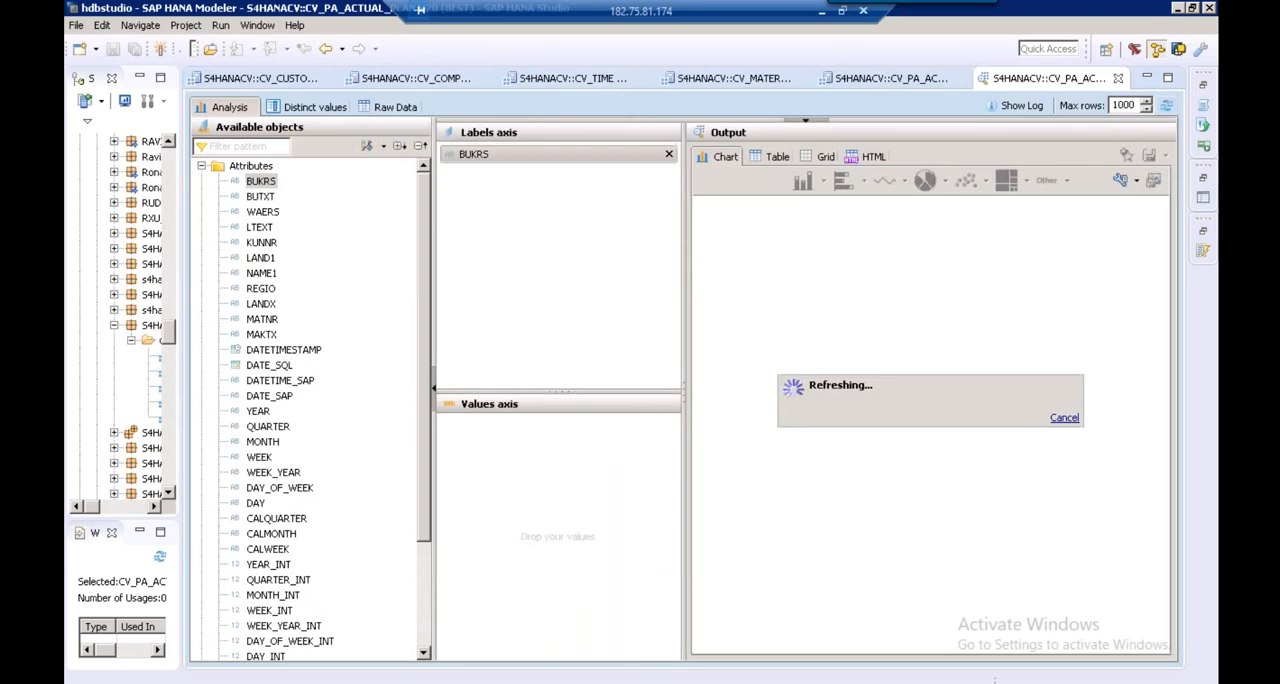
left_click_drag(262, 199, 498, 200)
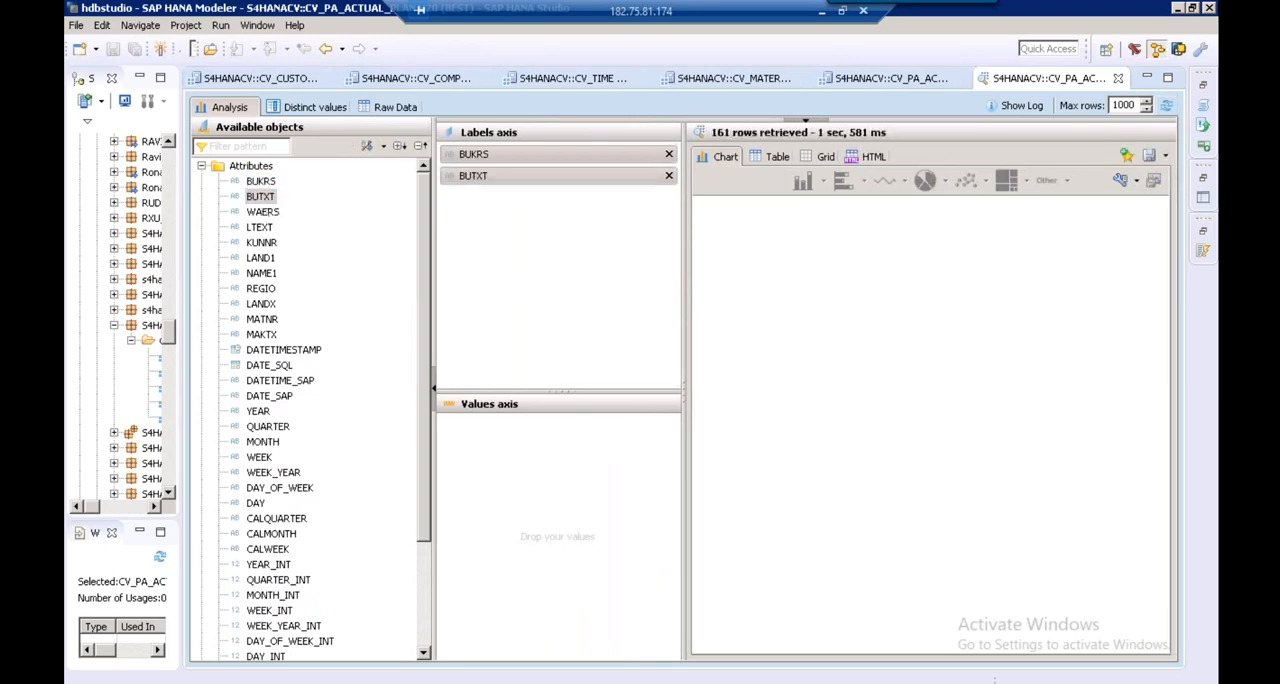
left_click(782, 162)
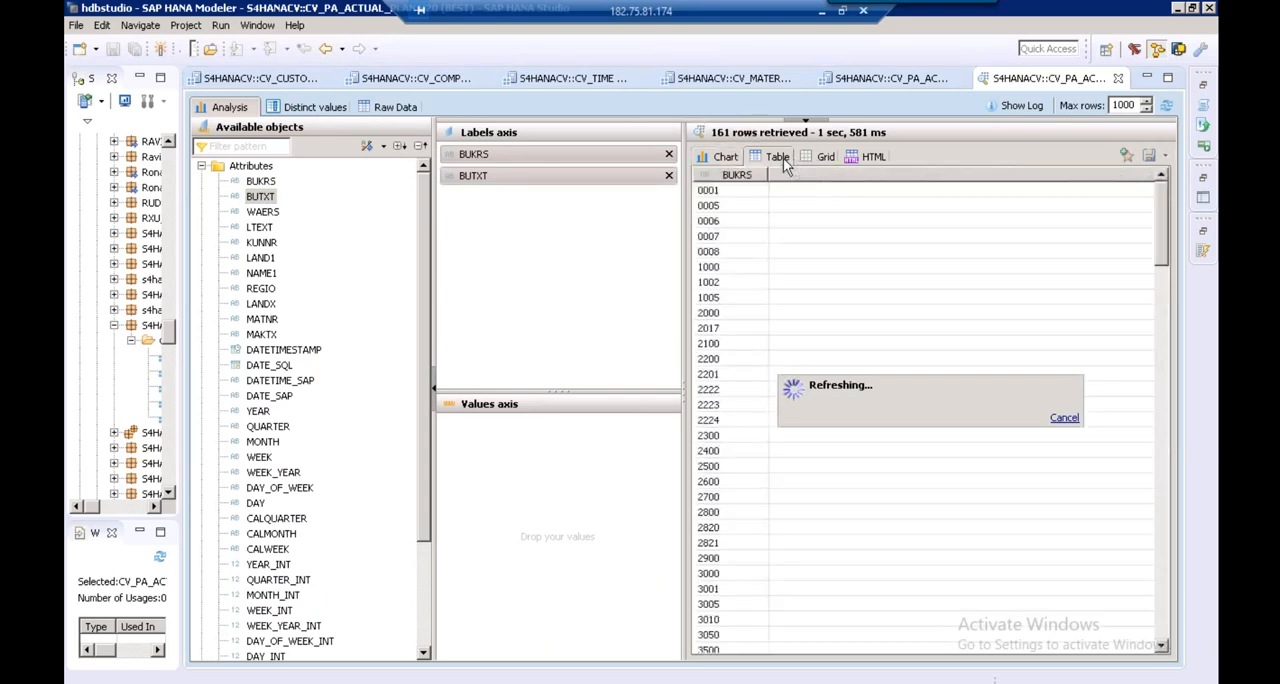
left_click_drag(739, 263, 739, 271)
double_click(844, 330)
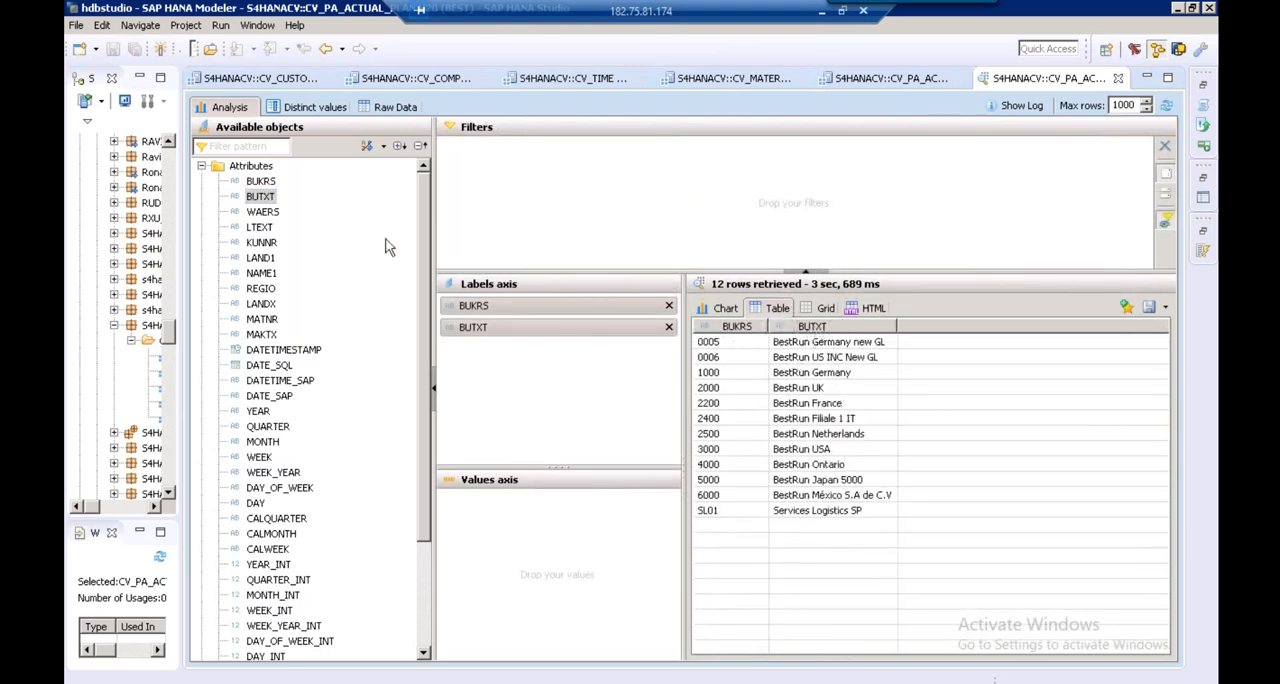
Add BUKRS to the preview filters and restrict it to company code 1000
left_click(257, 185)
left_click_drag(257, 190, 480, 180)
left_click(475, 175)
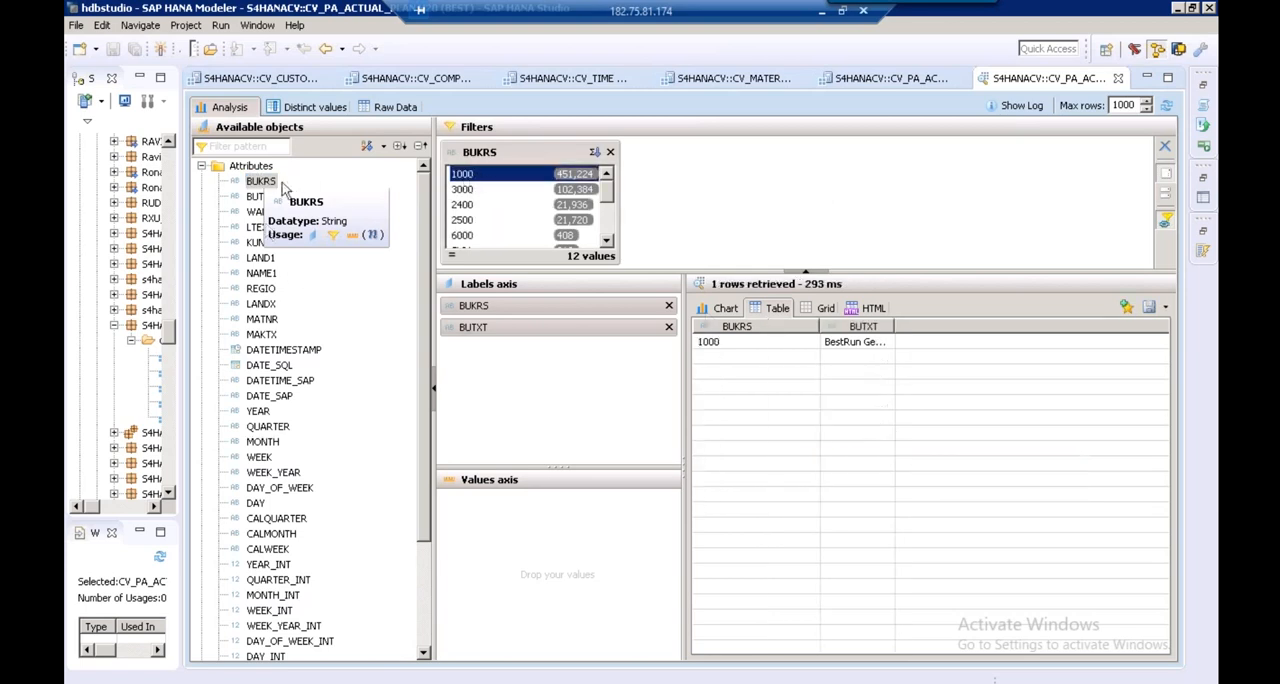
left_click(258, 197)
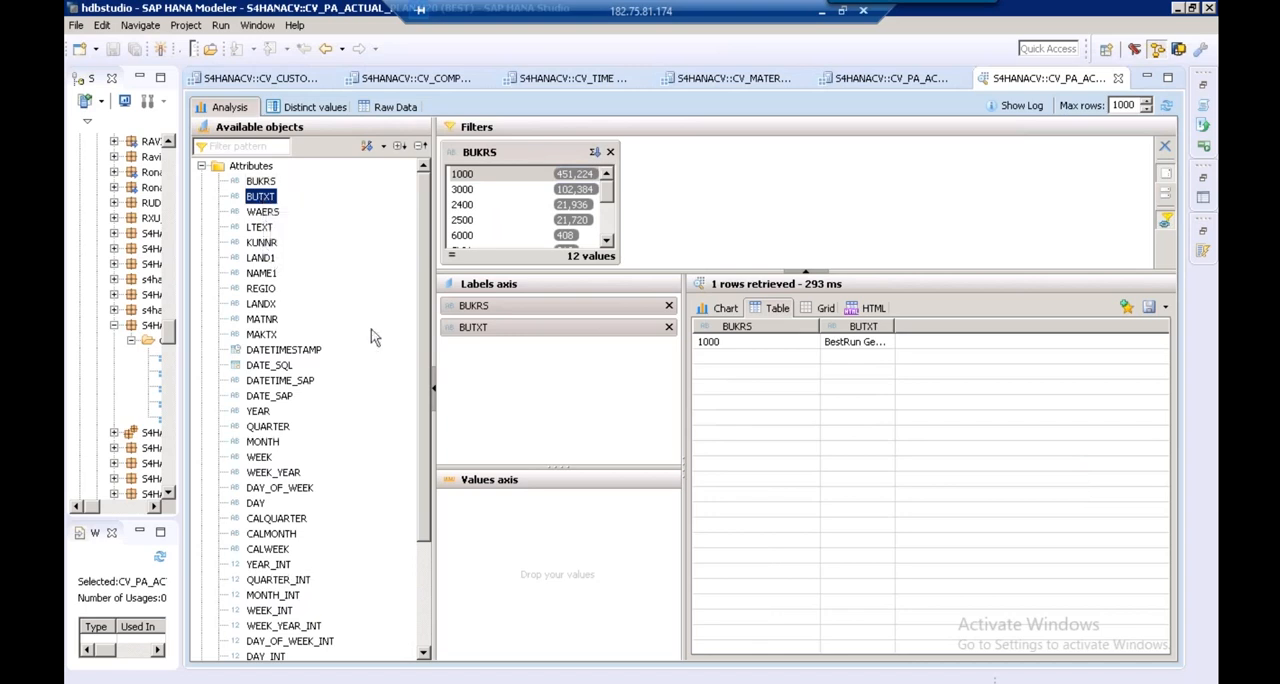
Add YEAR to the labels axis and filter the preview to year 2004
left_click_drag(265, 414, 477, 394)
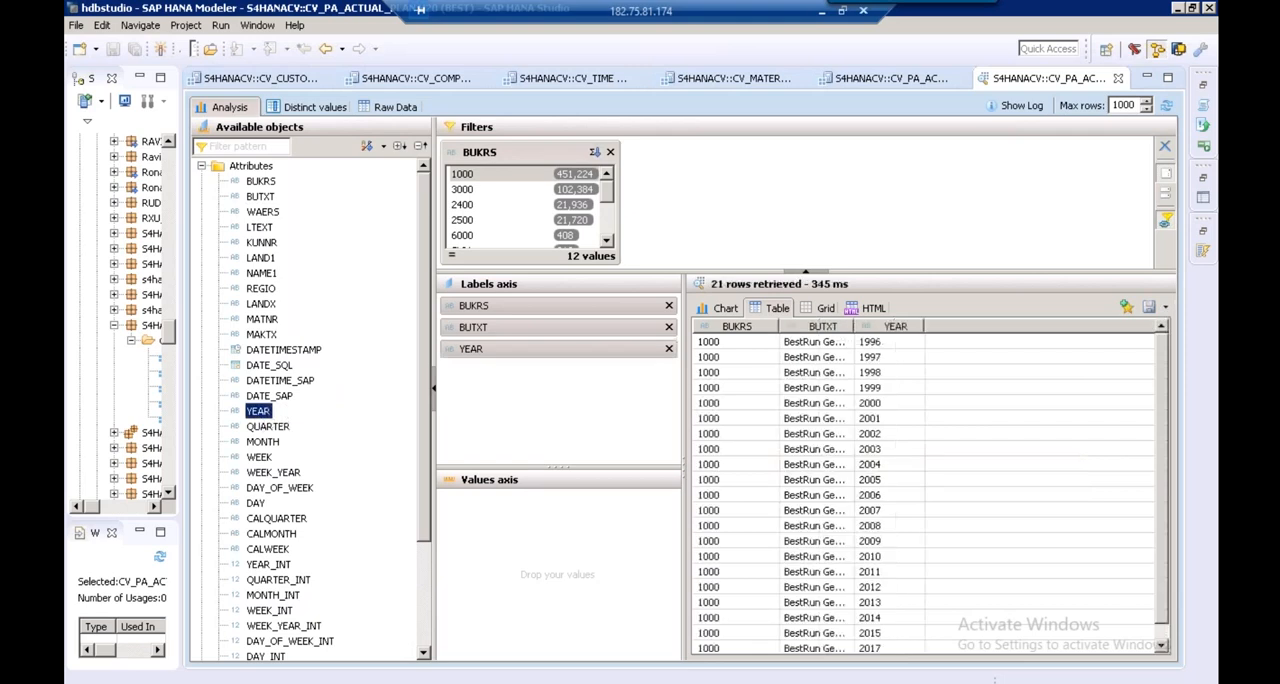
double_click(856, 327)
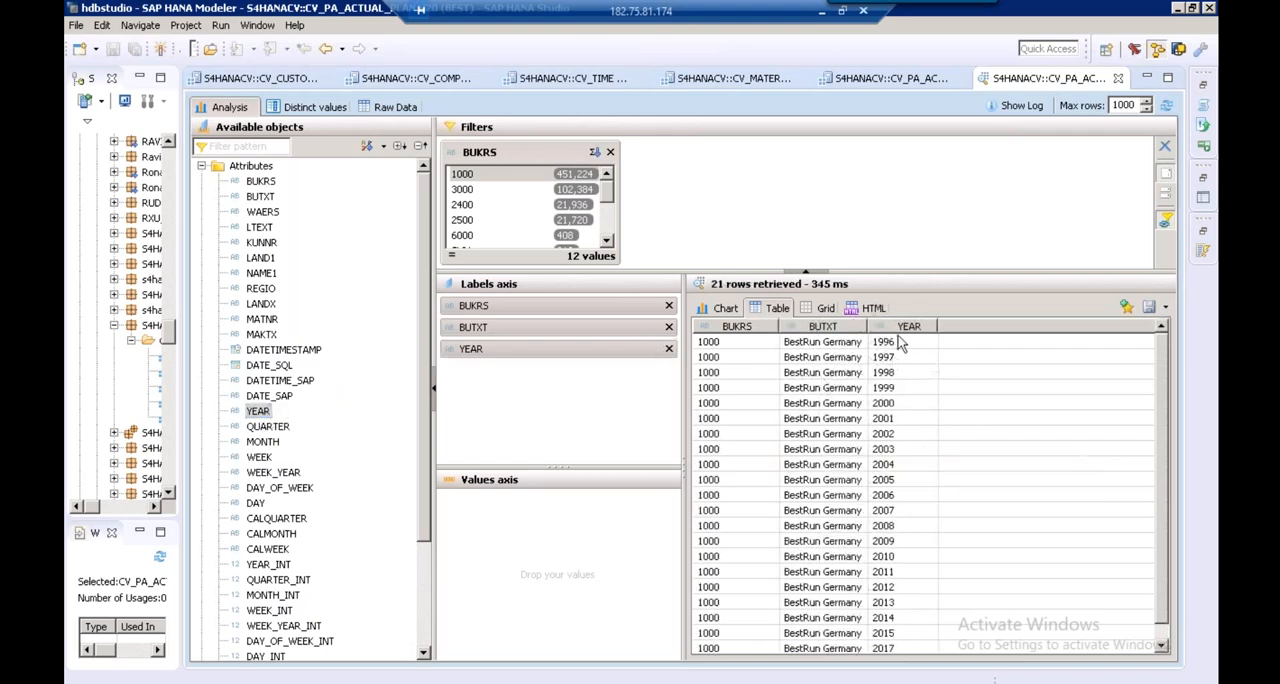
mouse_move(266, 415)
left_click_drag(258, 411, 700, 229)
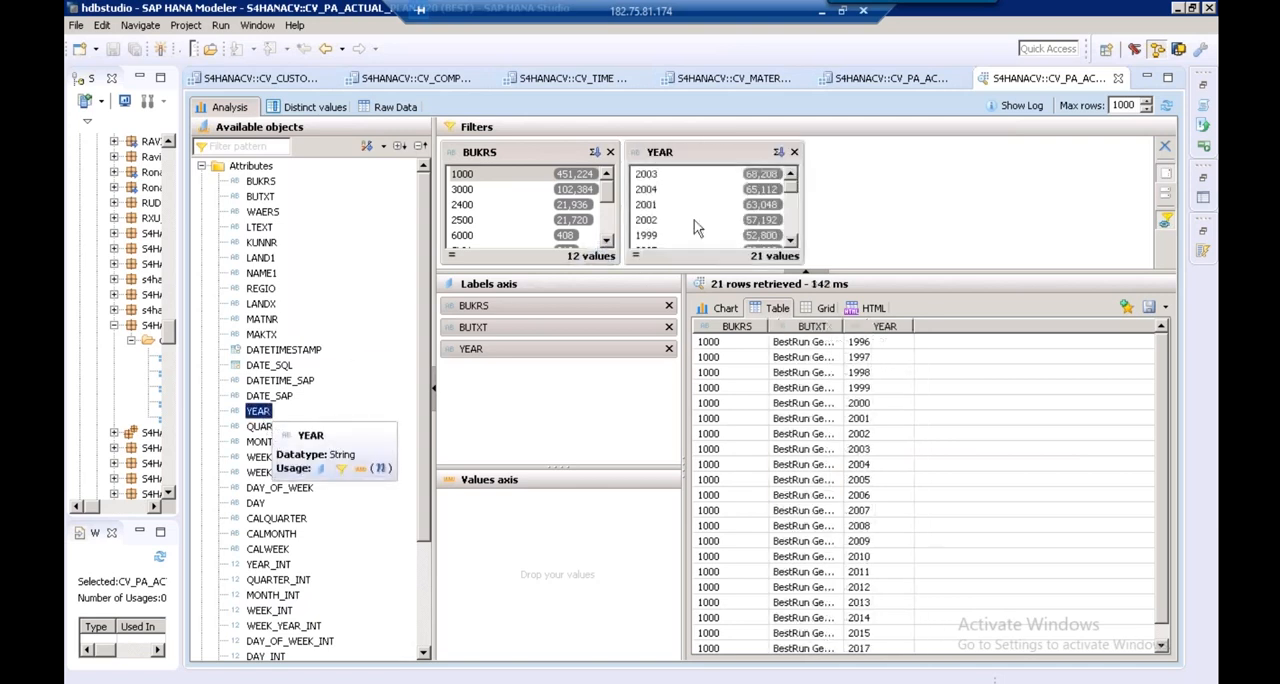
left_click(648, 192)
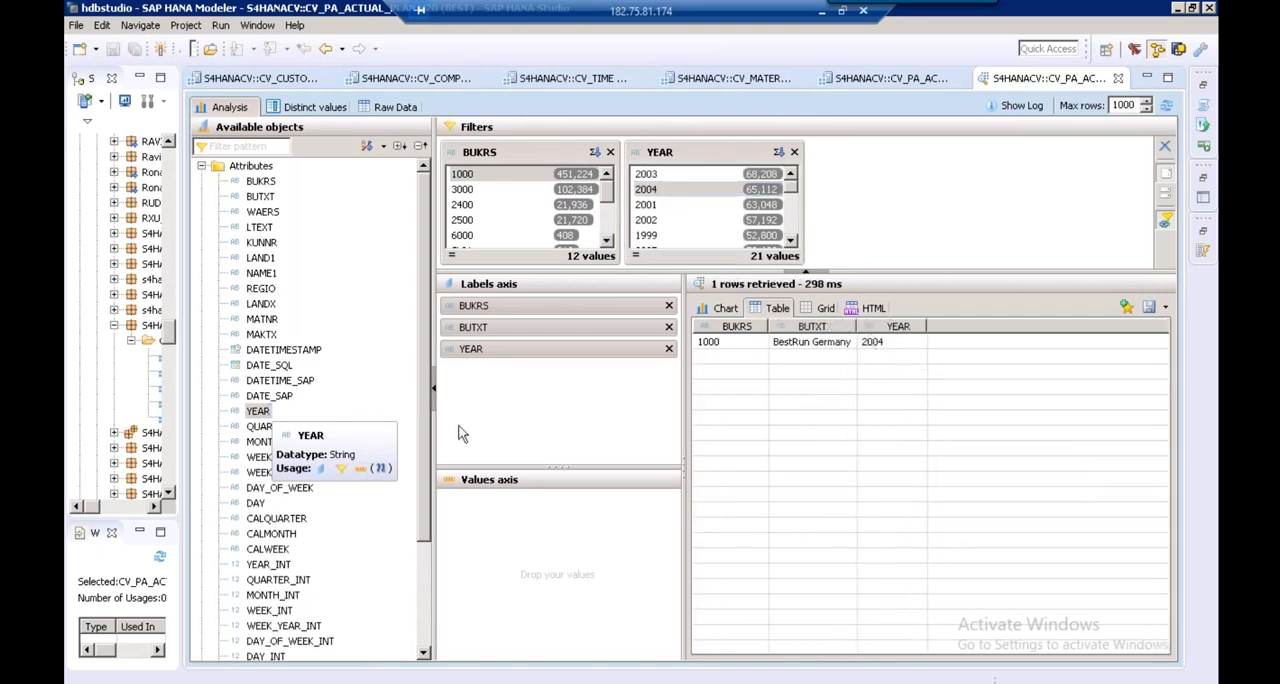
Add QUARTER to the labels axis and the measures VV010, VV010001 and DFF to the values axis
scroll(423, 435, "down", 3)
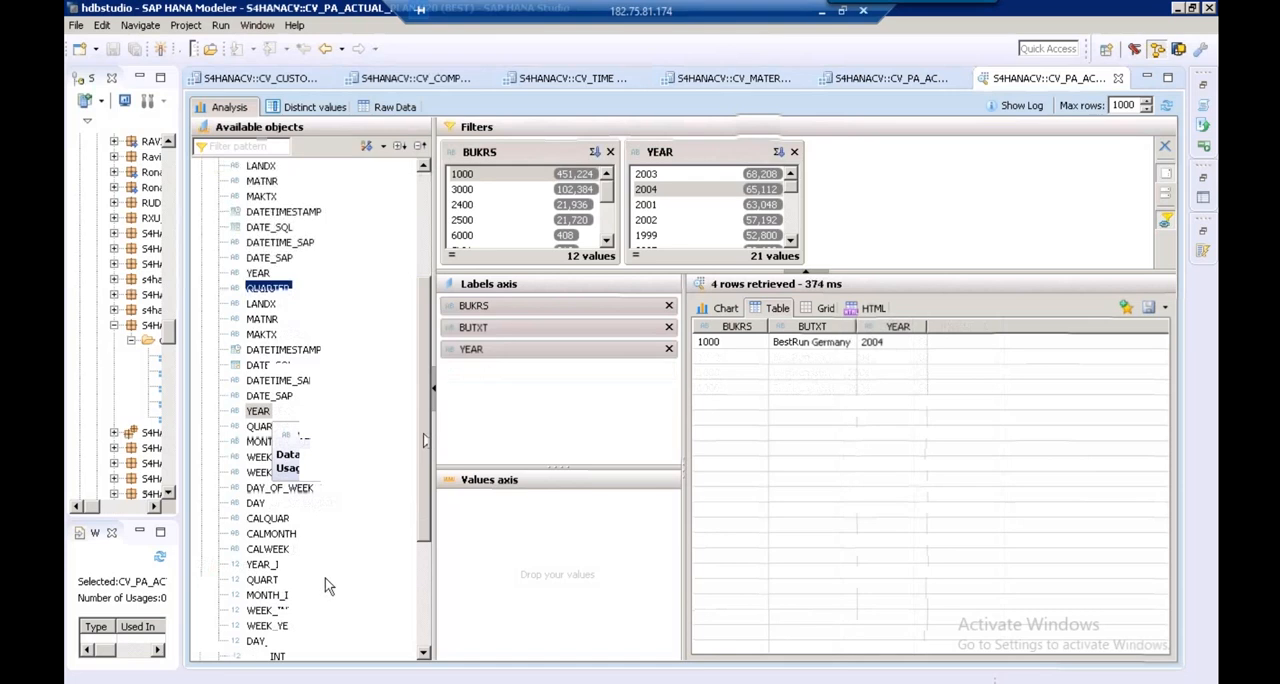
left_click(264, 580)
left_click_drag(266, 583, 535, 545)
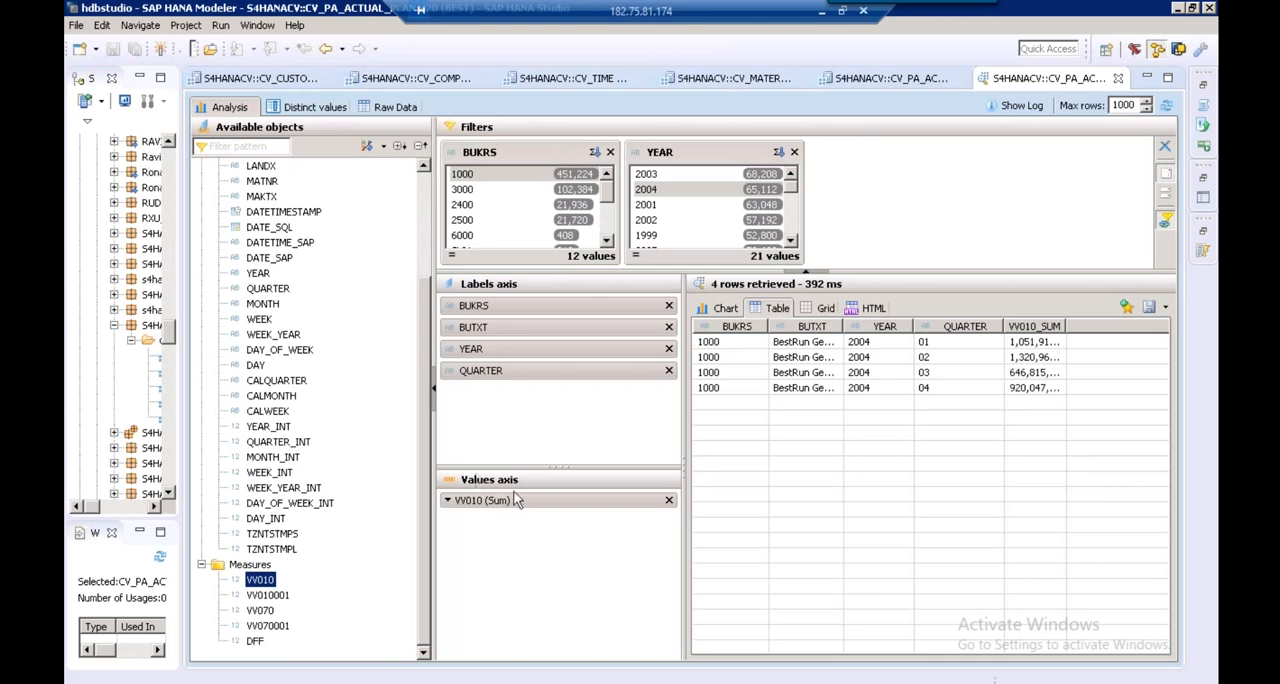
left_click(282, 596)
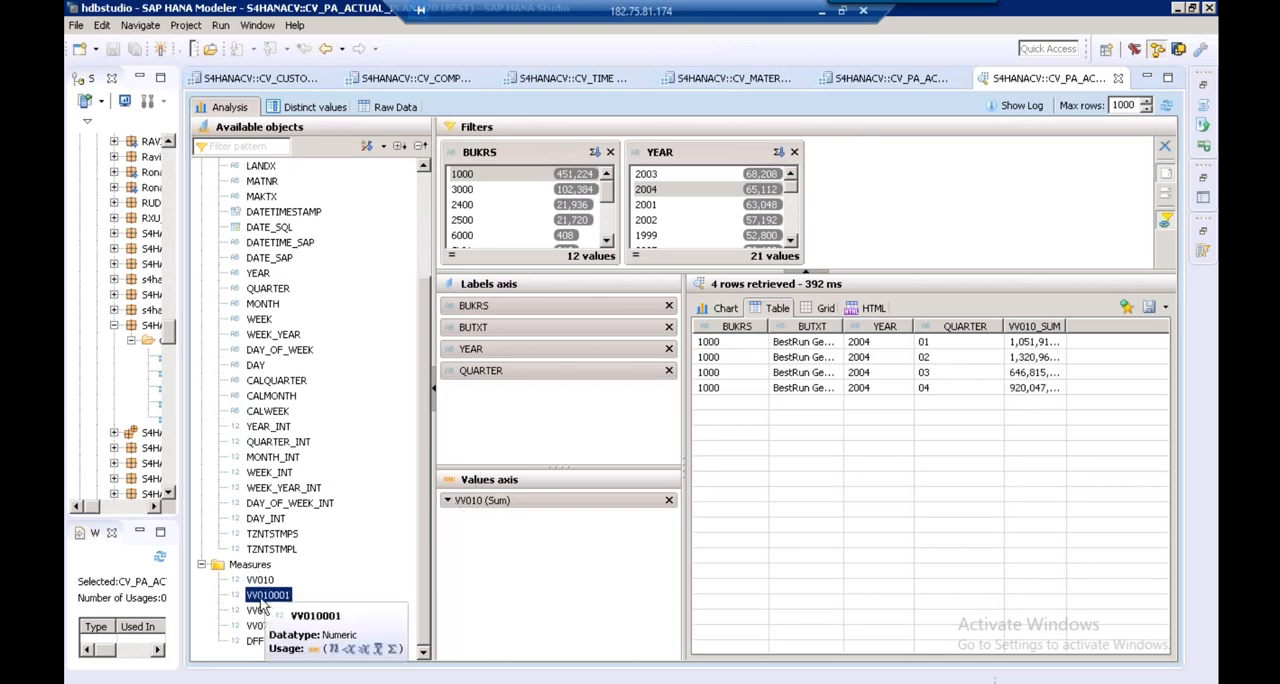
left_click_drag(262, 603, 560, 545)
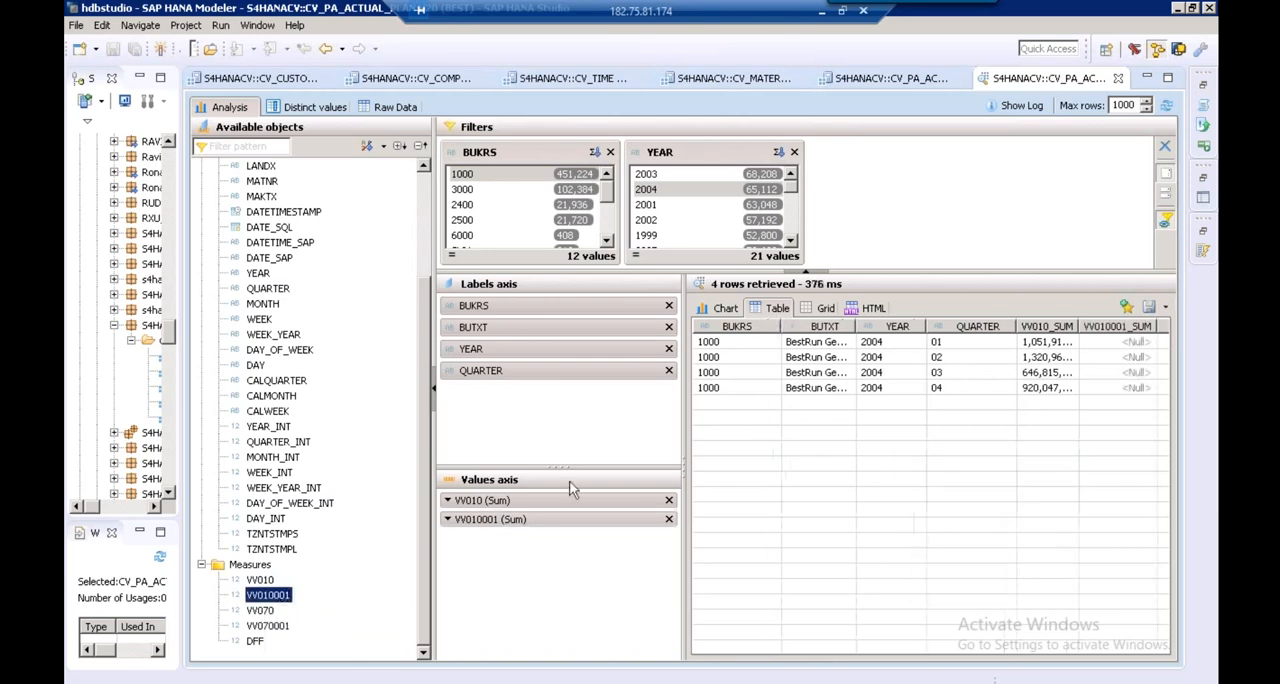
left_click(256, 644)
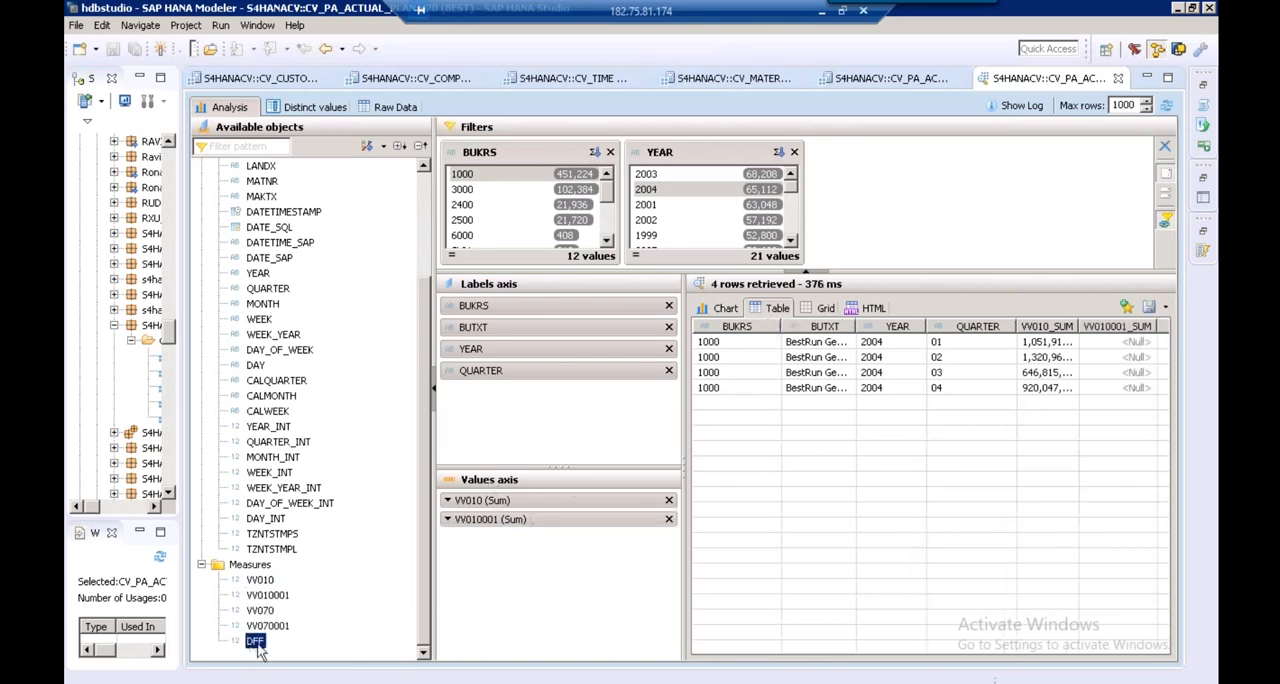
left_click_drag(257, 645, 525, 585)
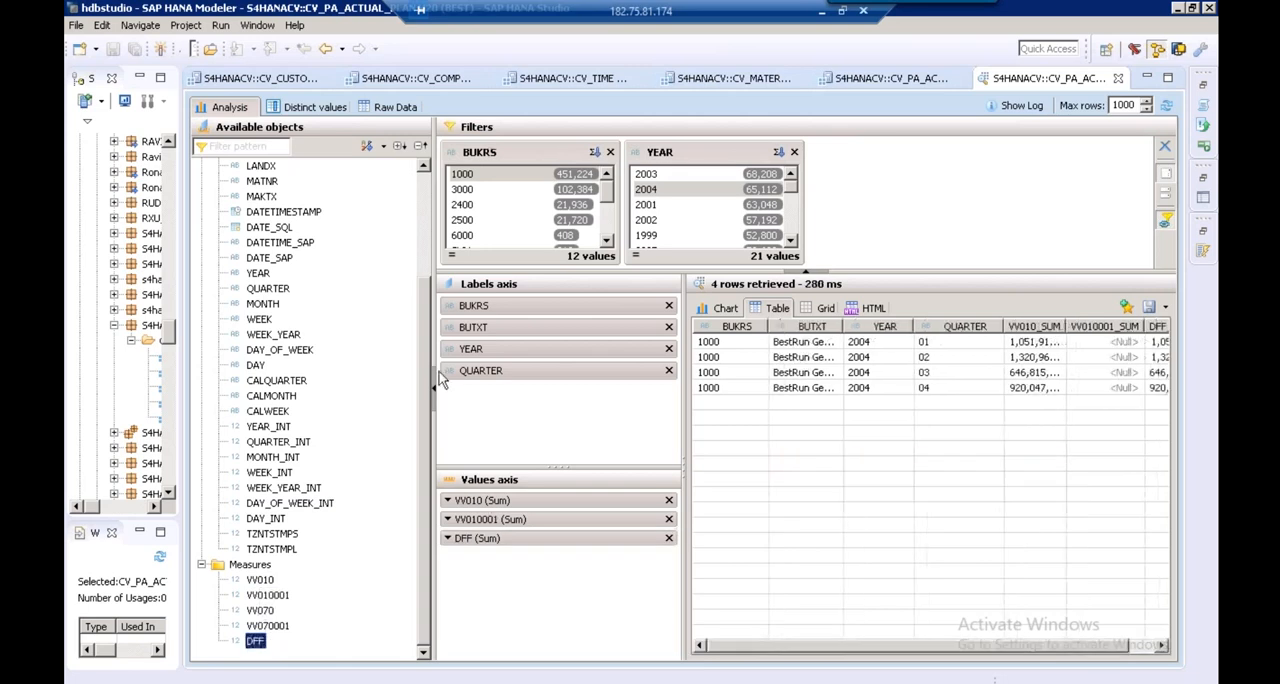
Narrow the available objects and axis panes to enlarge the result table, and filter the preview to year 2001
left_click_drag(433, 363, 237, 340)
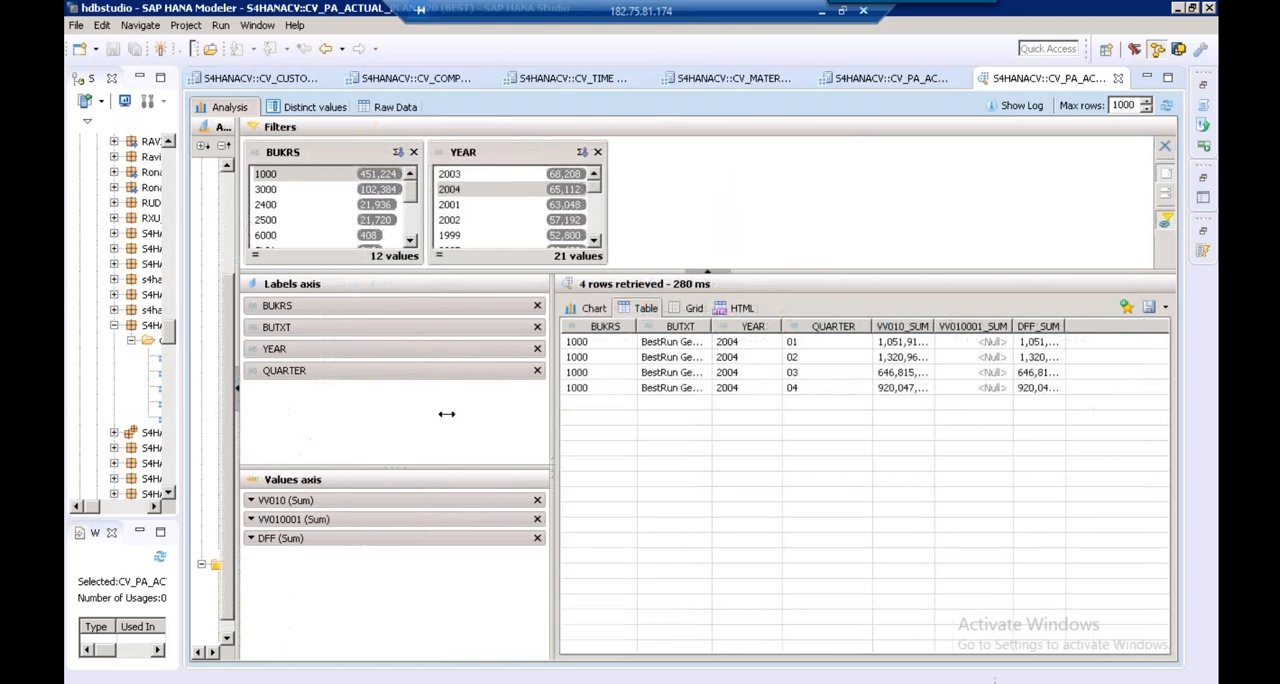
left_click_drag(446, 413, 426, 407)
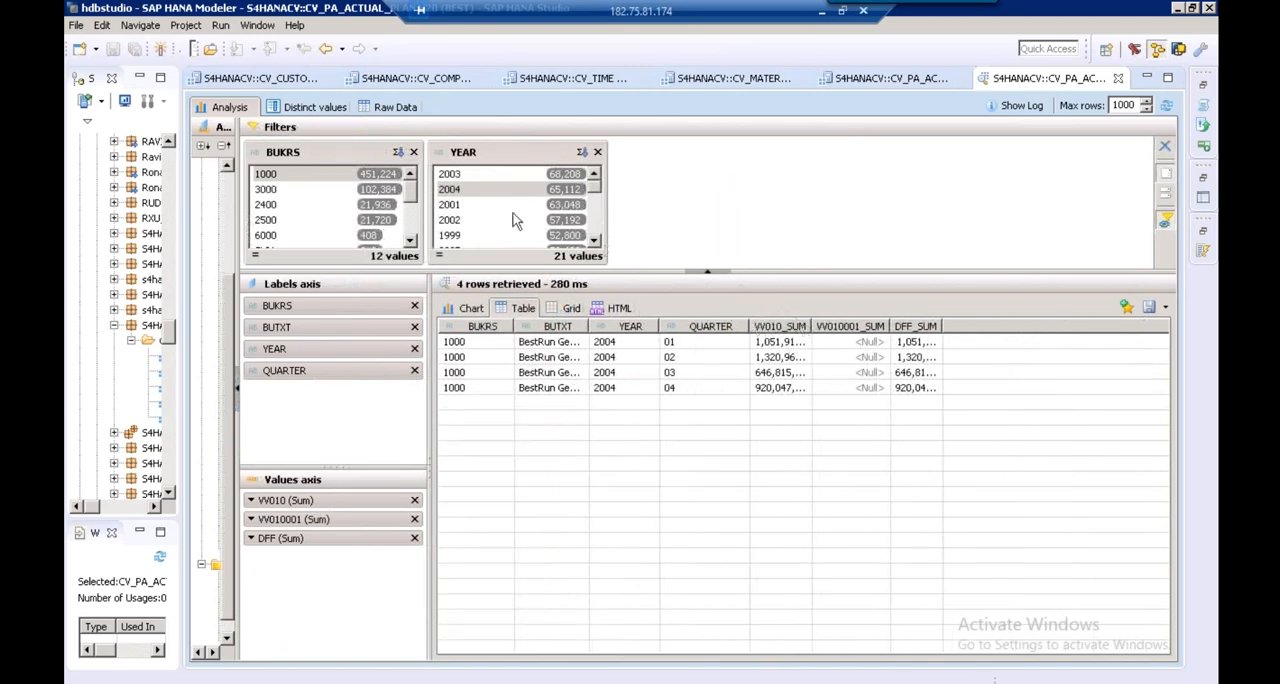
left_click(489, 206)
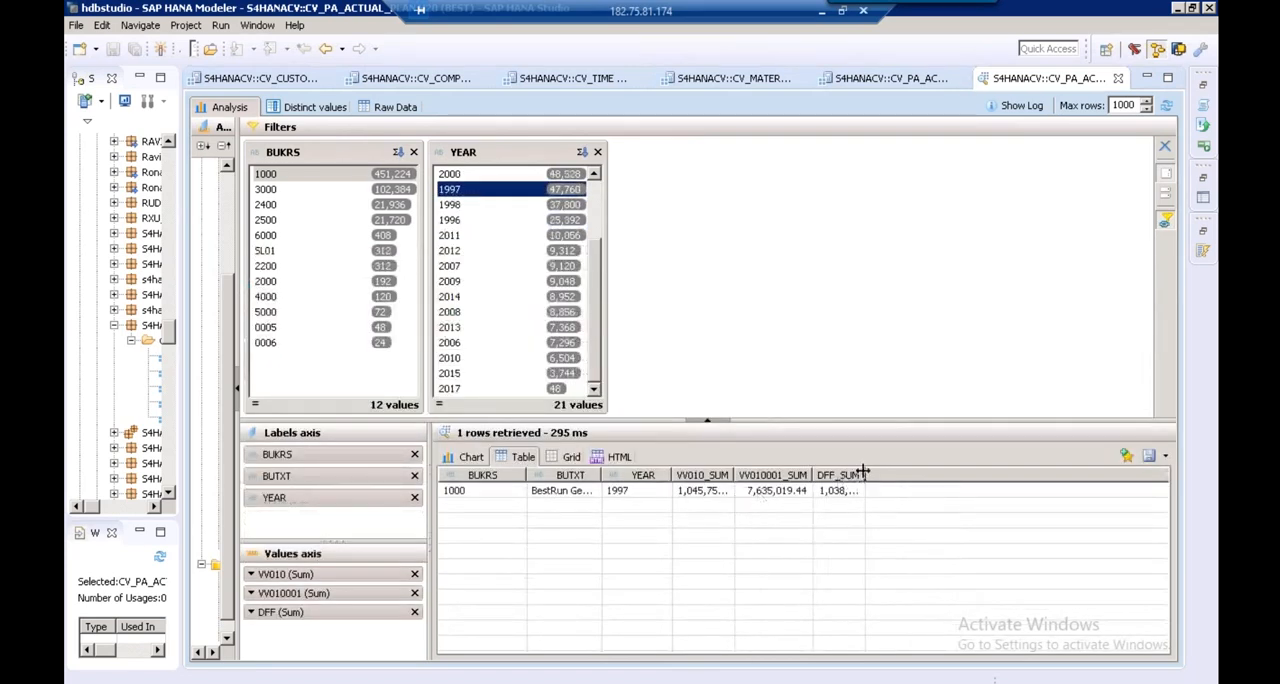
Filter the preview to year 1997 without QUARTER and fit the widths of the result table's columns
double_click(864, 474)
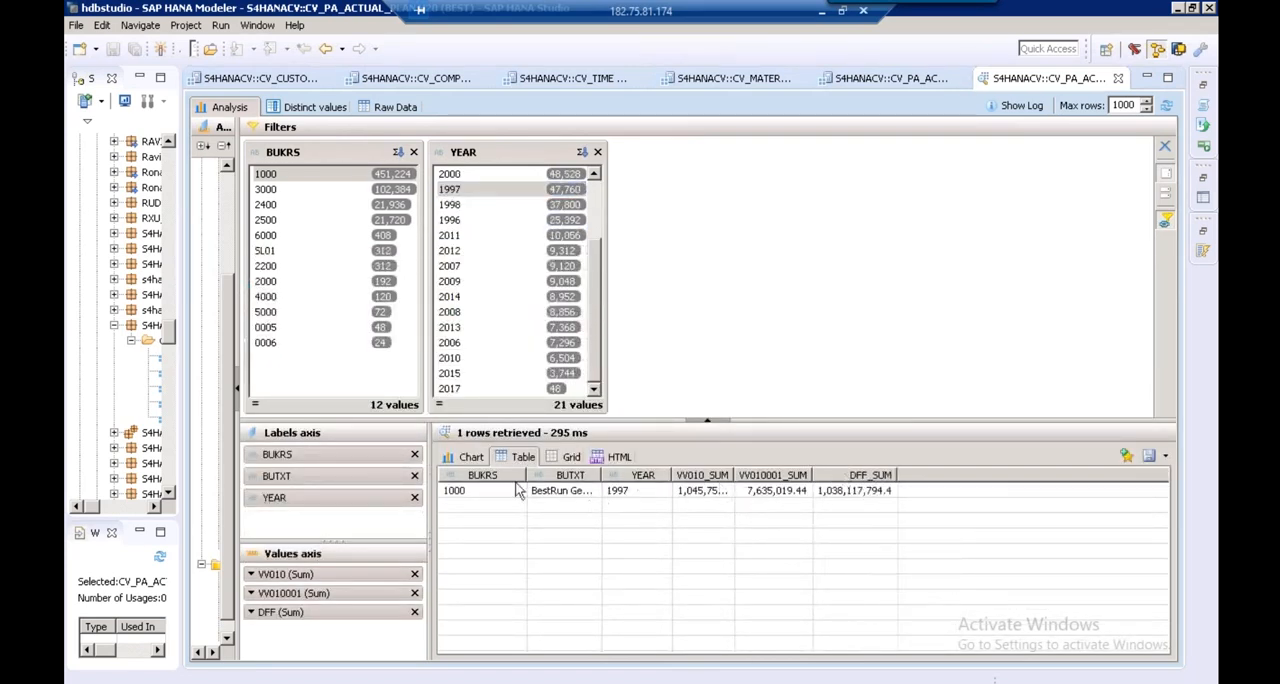
double_click(601, 474)
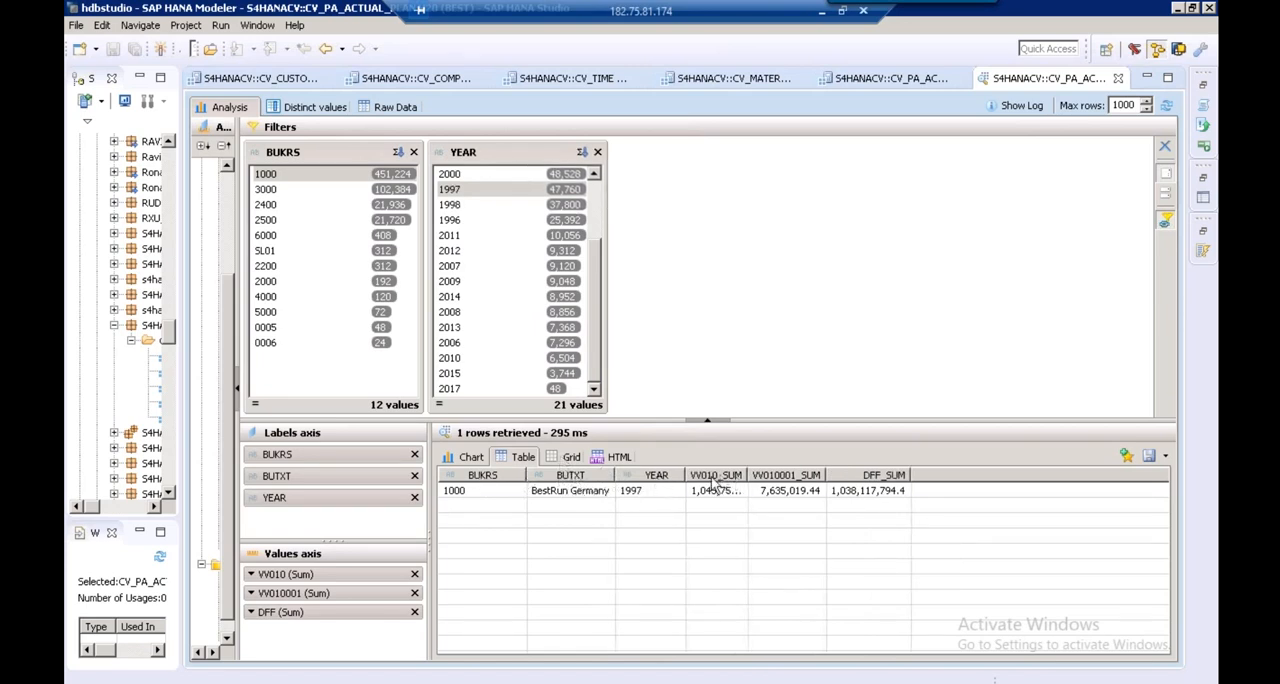
double_click(746, 475)
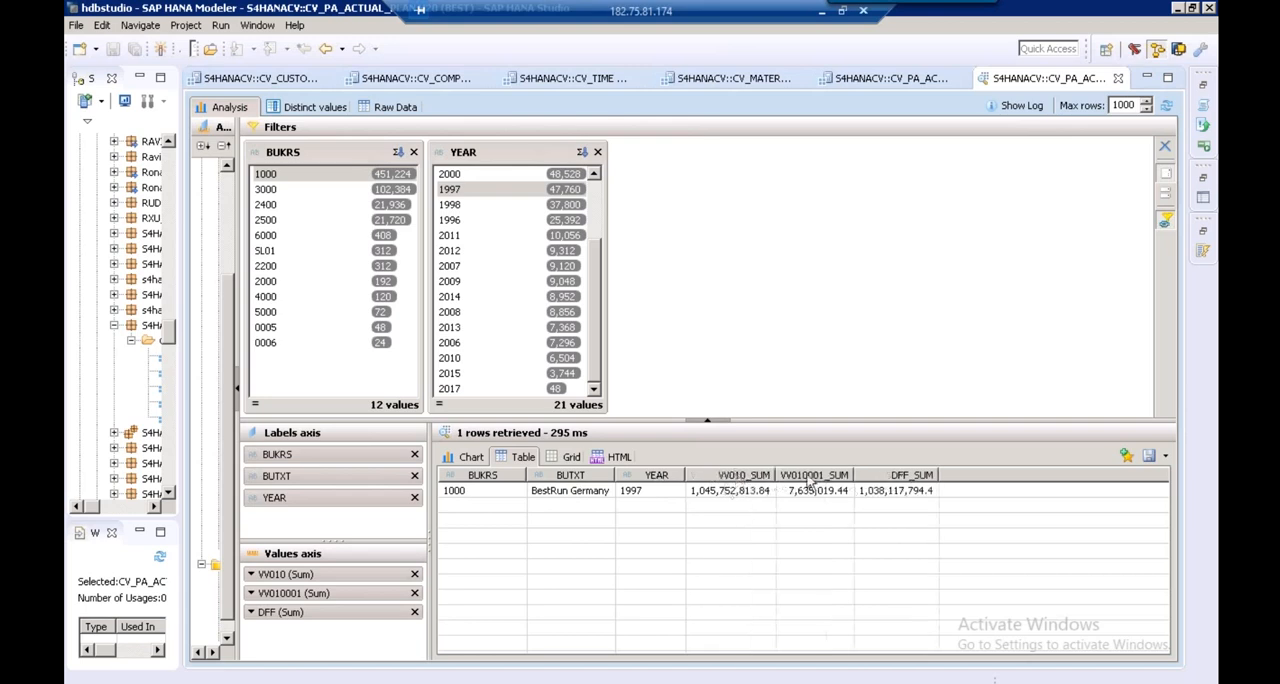
left_click_drag(854, 475, 846, 475)
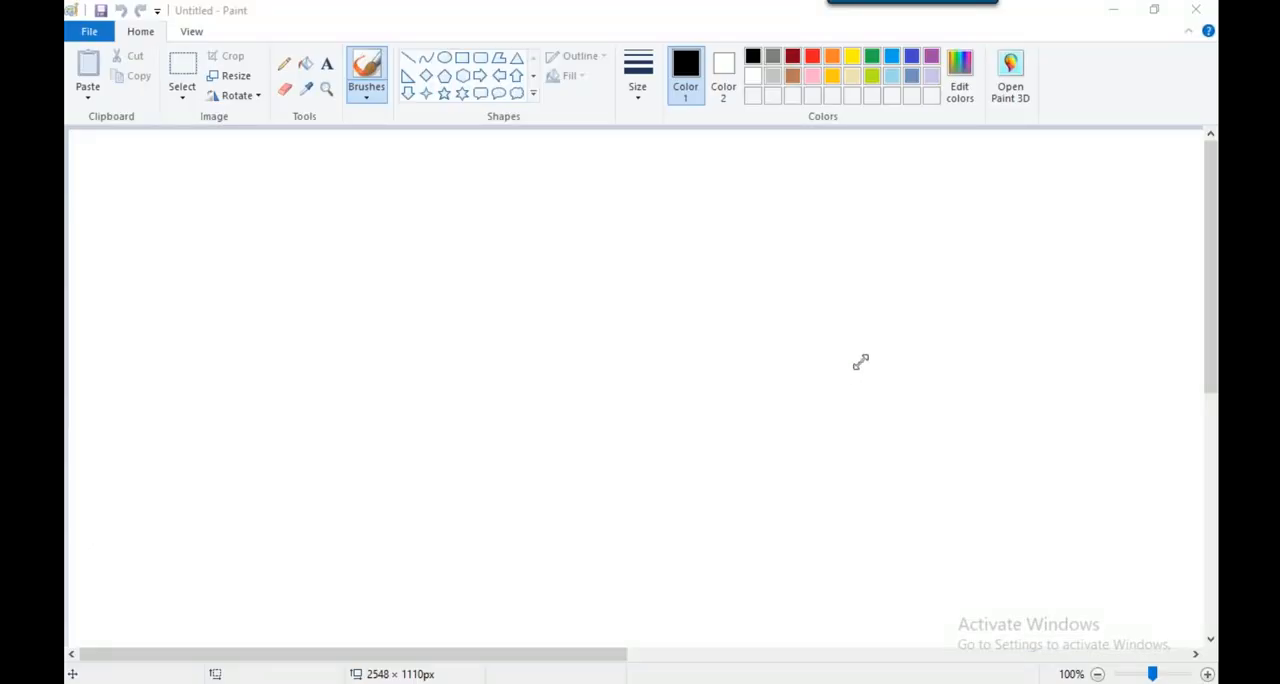
Switch to Paint and draw a blue rectangle about 663 × 57 px near the top of the canvas
left_click(466, 58)
left_click(463, 58)
left_click(911, 57)
left_click_drag(356, 181, 897, 232)
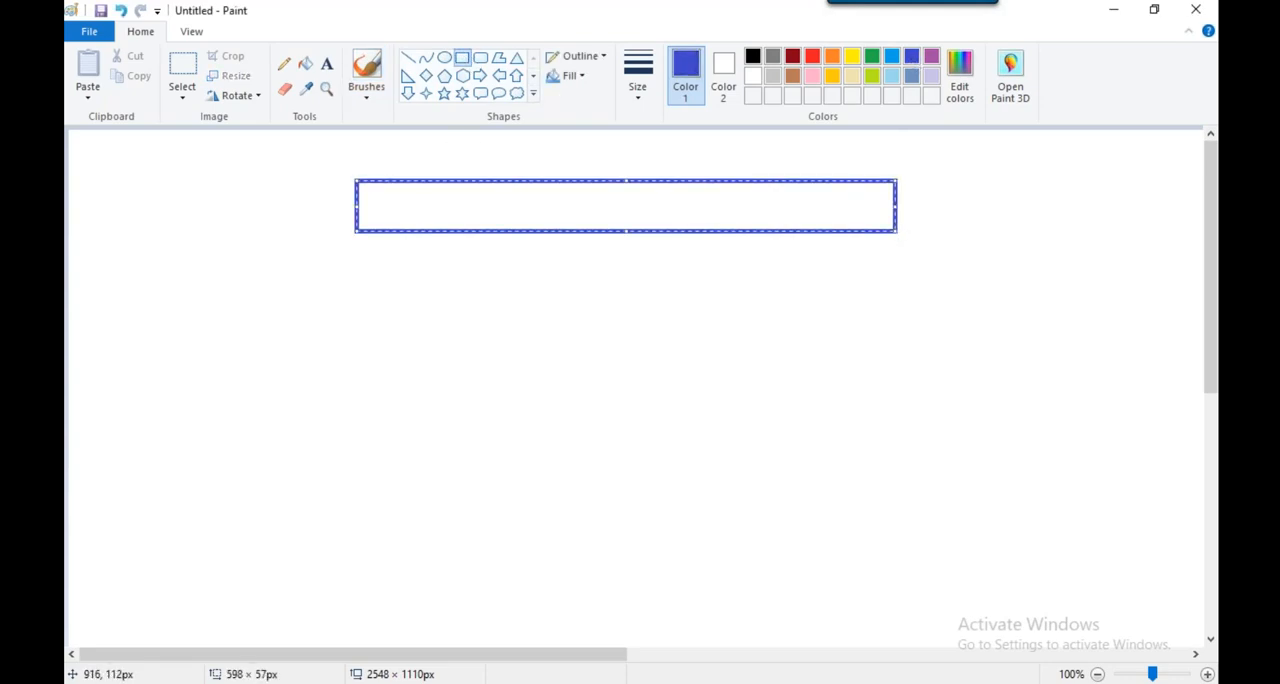
left_click_drag(357, 206, 297, 206)
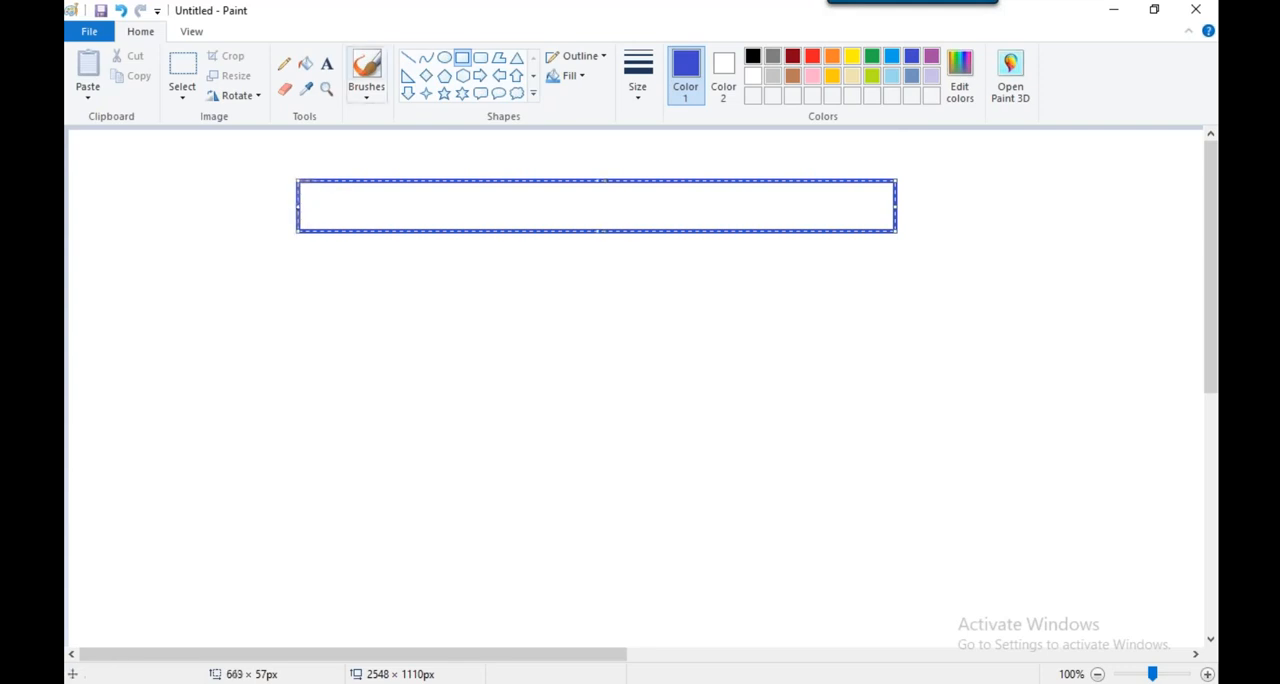
Write the column headings YEAR, COMPANYCODE and NAME in a row inside the blue rectangle
left_click(327, 65)
left_click(323, 207)
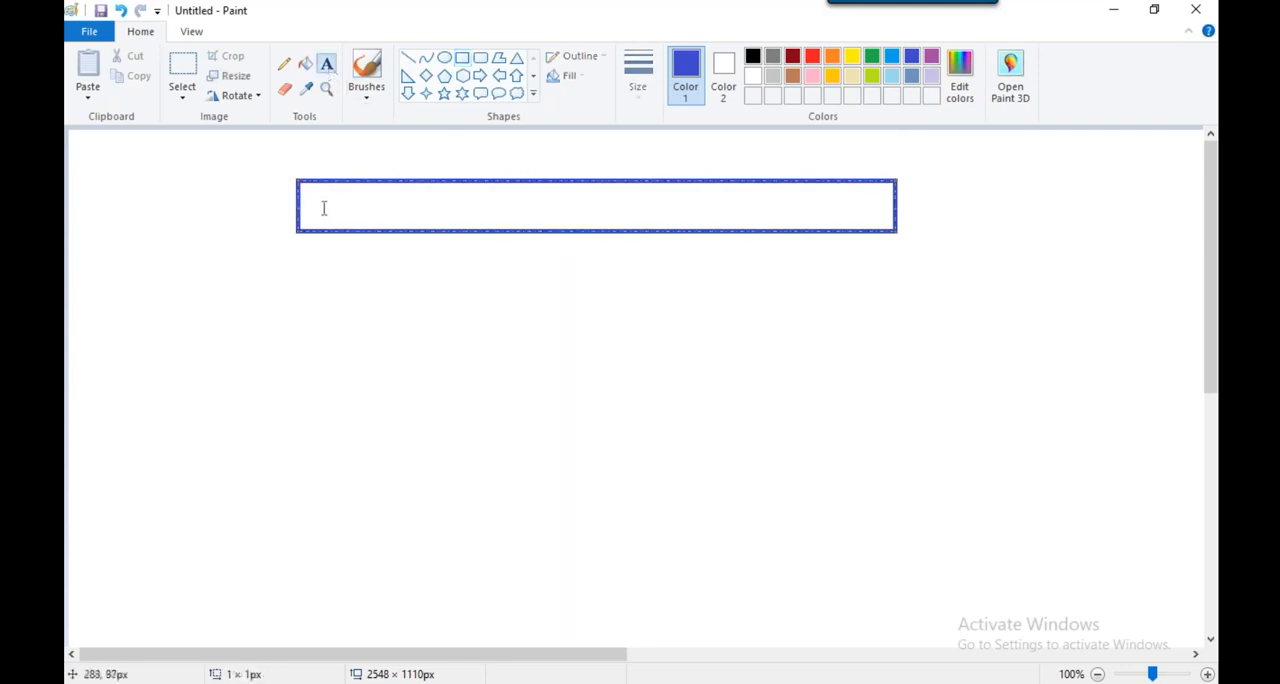
type("year")
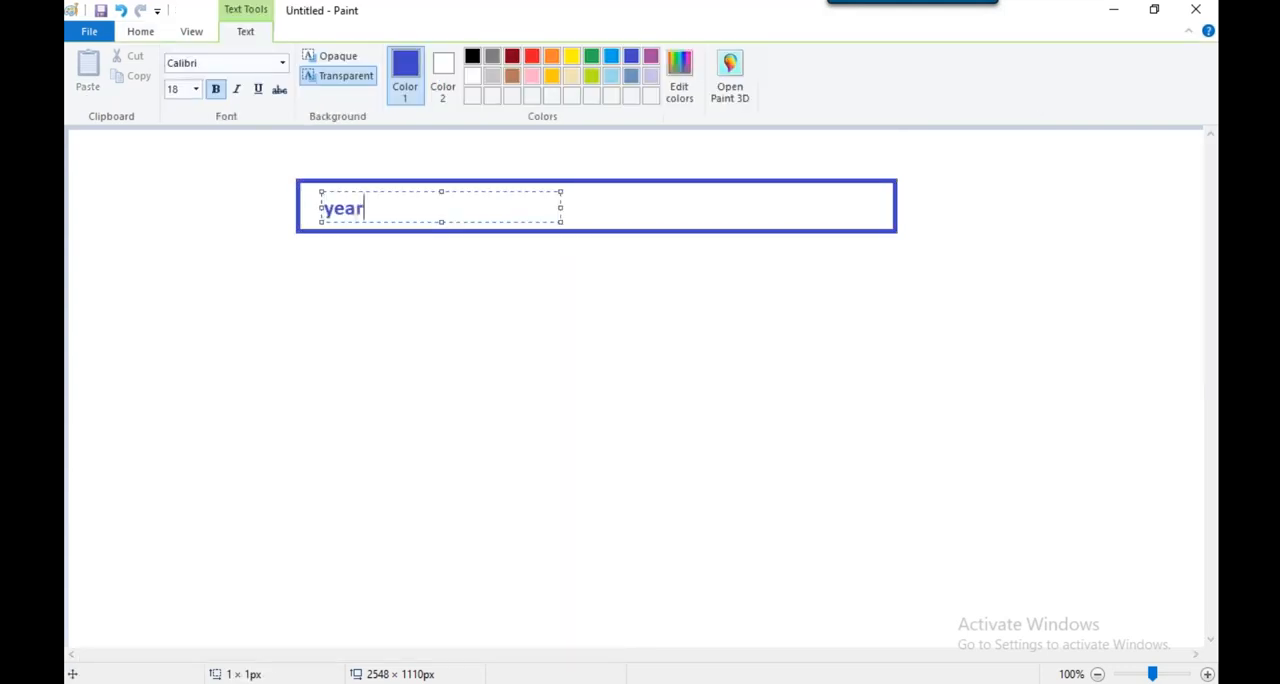
key("BackSpace")
key("BackSpace")
key("BackSpace")
key("BackSpace")
type("YEAR ")
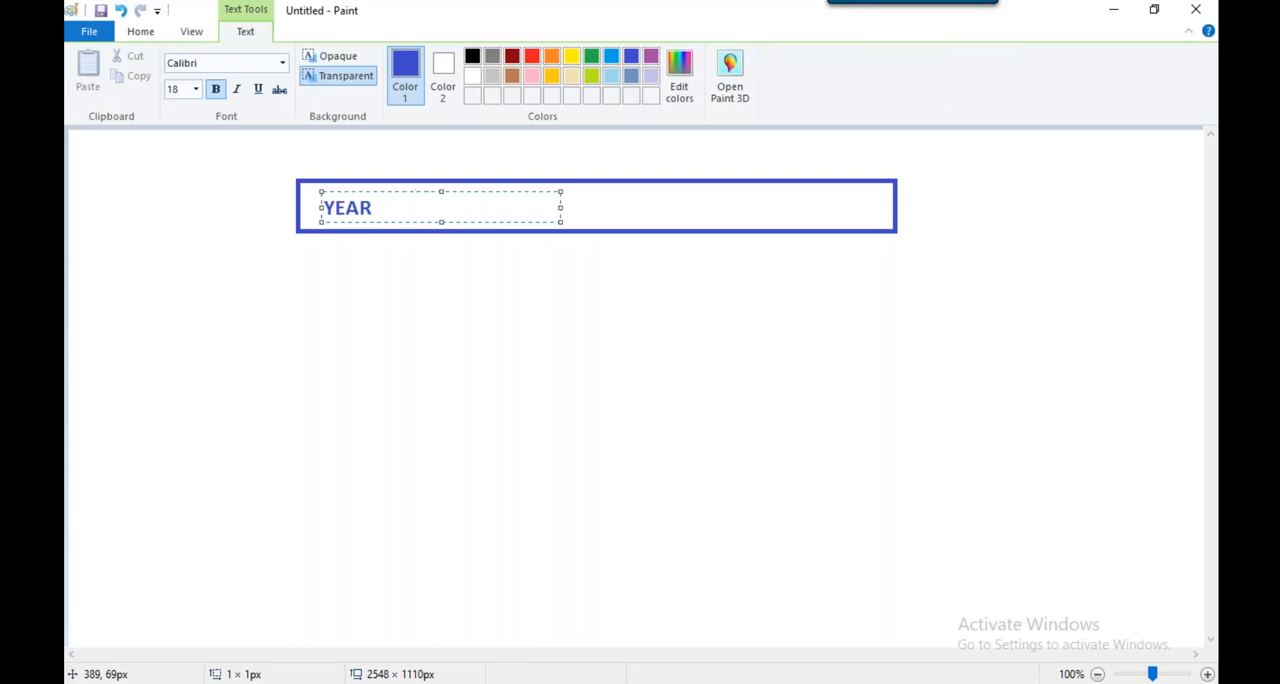
type(" COMPANYCODE")
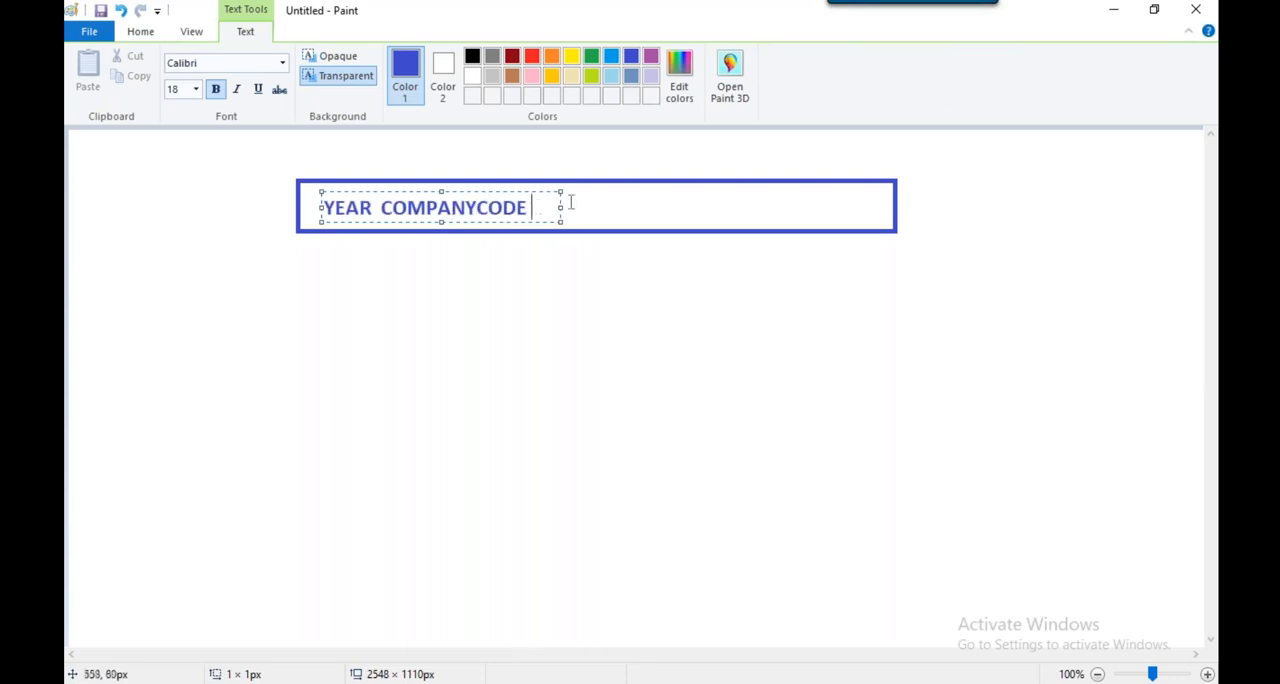
left_click_drag(561, 207, 766, 207)
type("NAME")
left_click(536, 207)
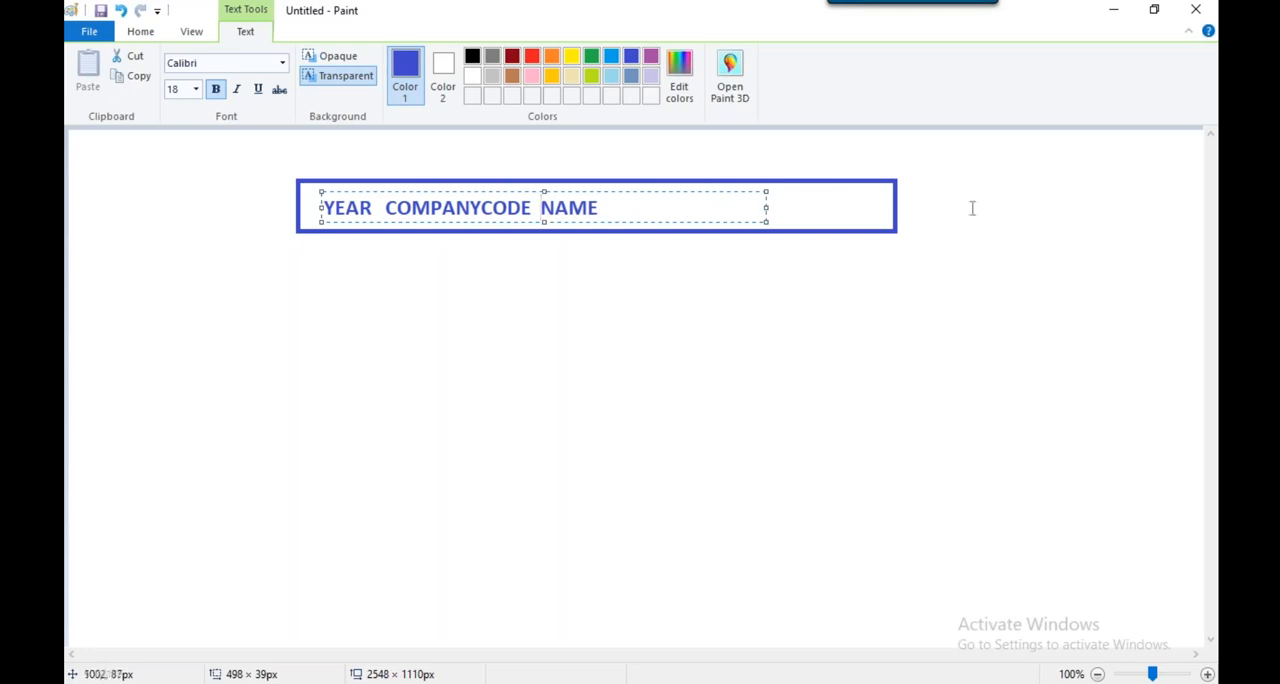
left_click(931, 477)
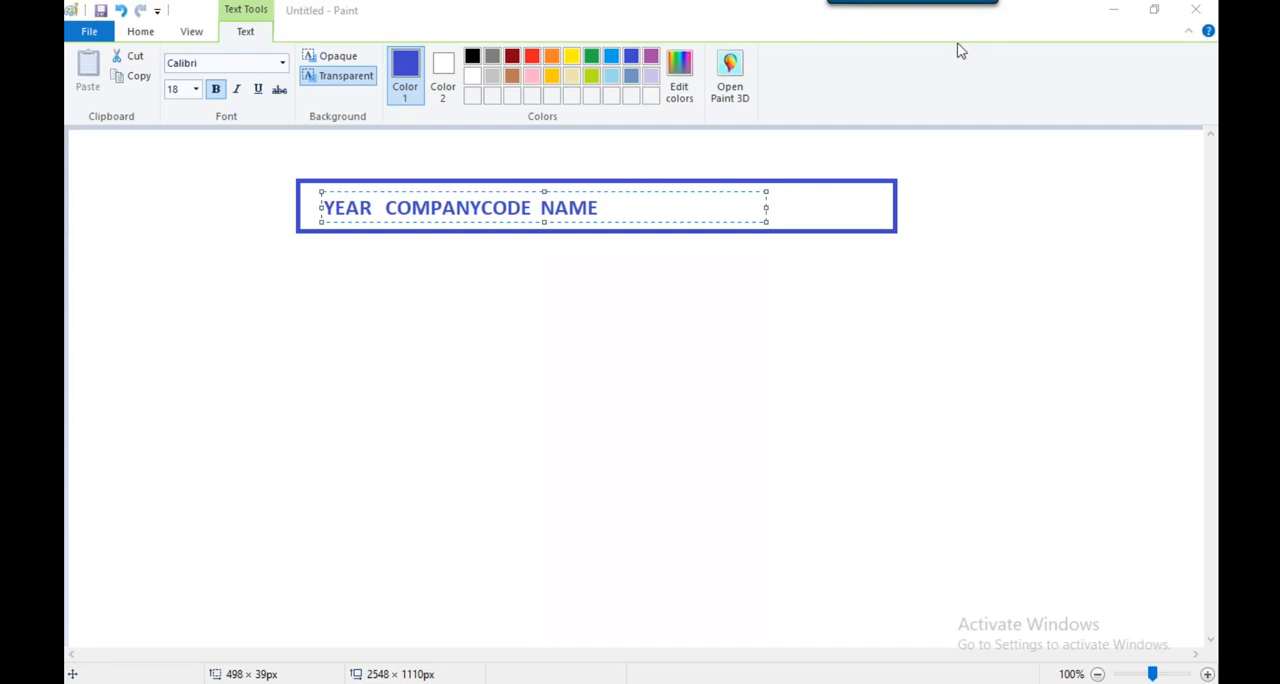
left_click(397, 246)
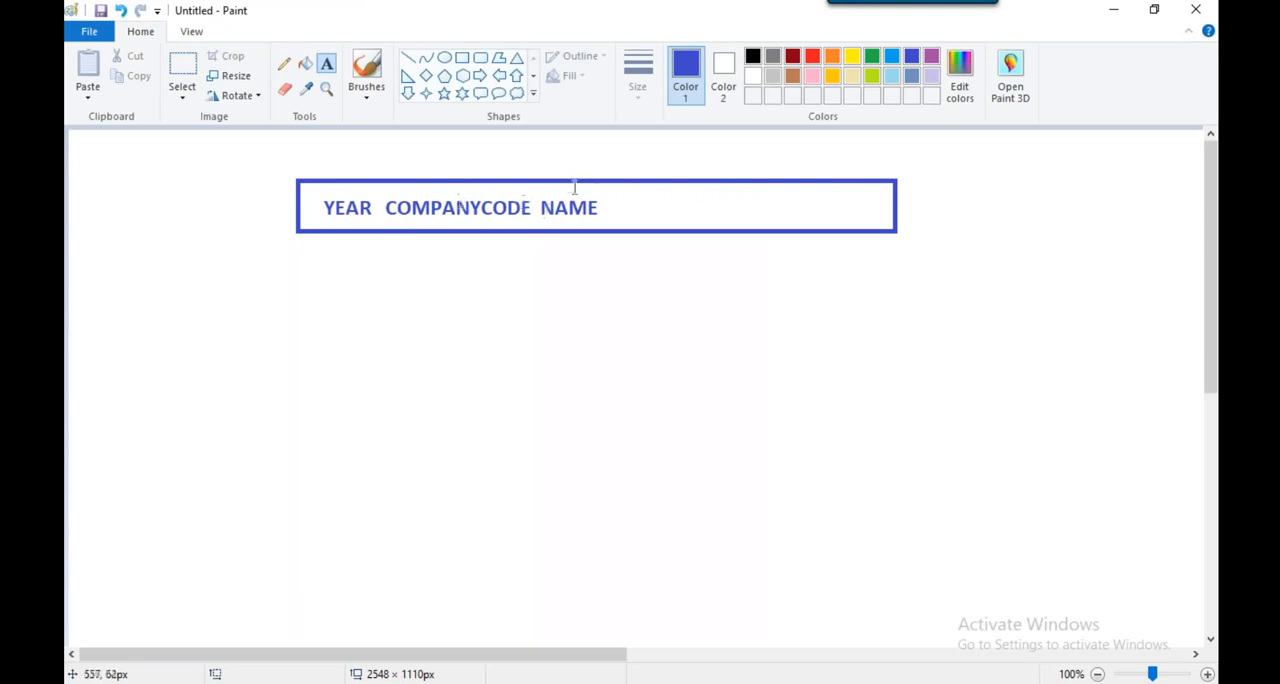
Add the heading ACTUAL GROSS REV after NAME inside the blue rectangle
left_click(626, 207)
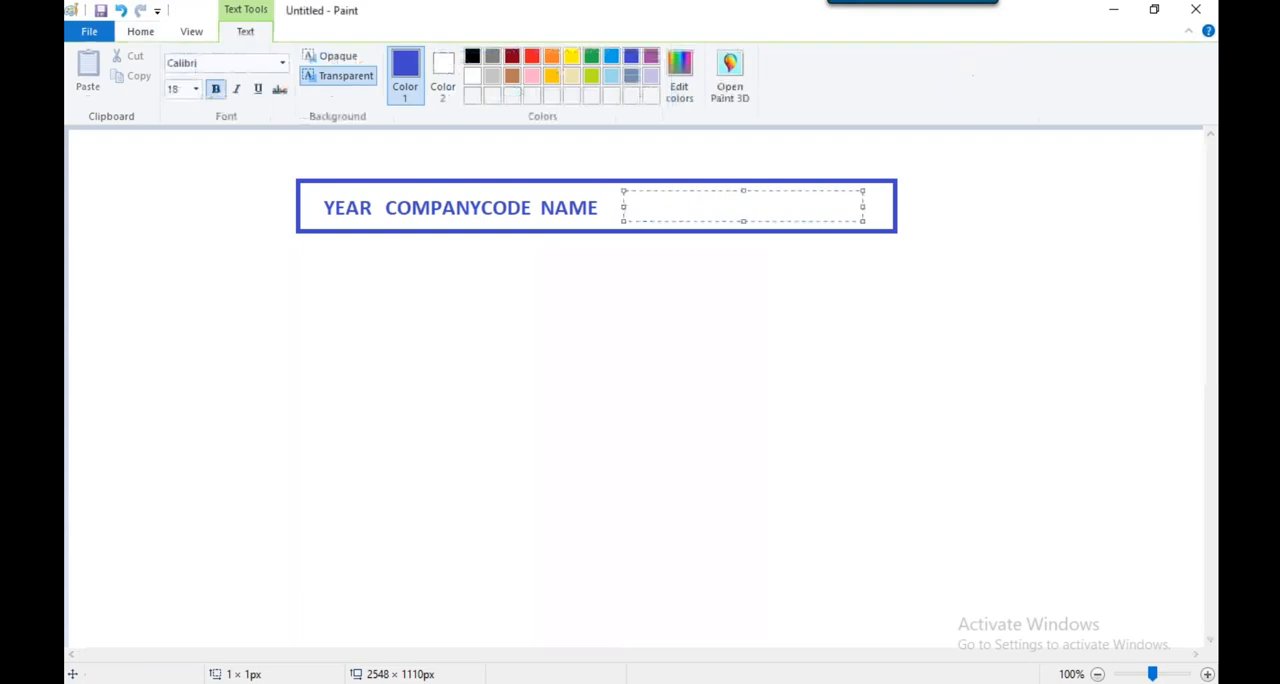
type("ACTUAL")
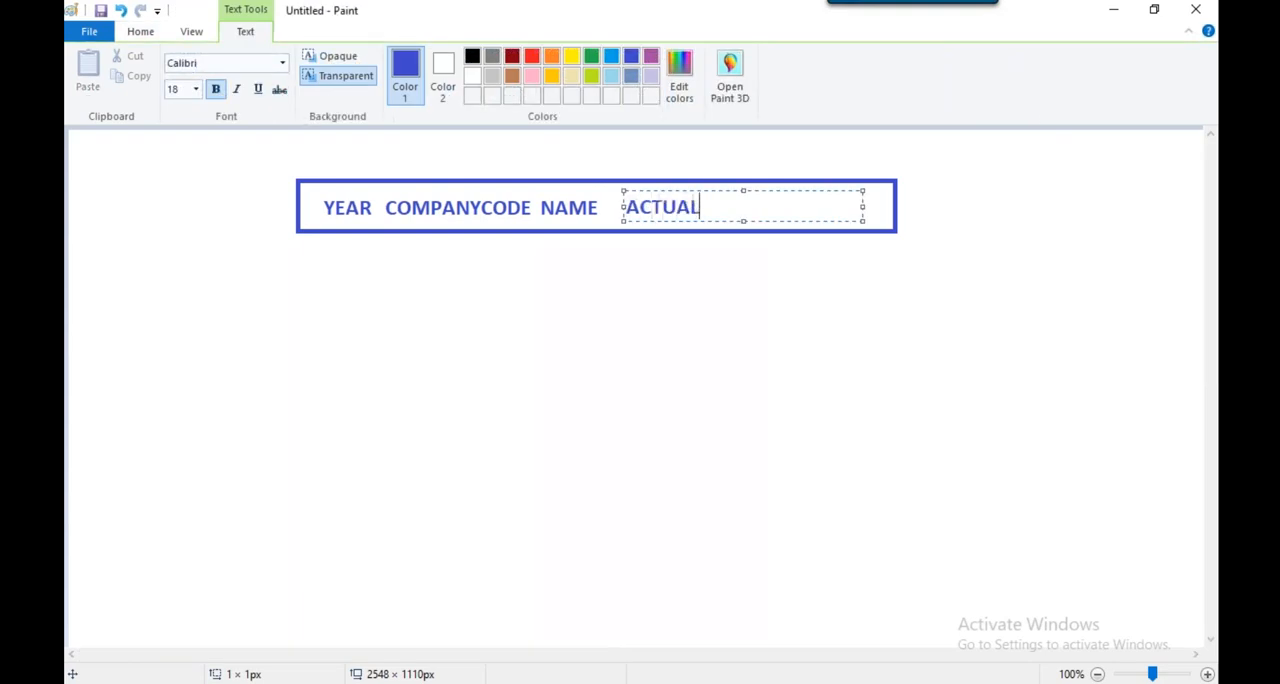
type("GROSS REV")
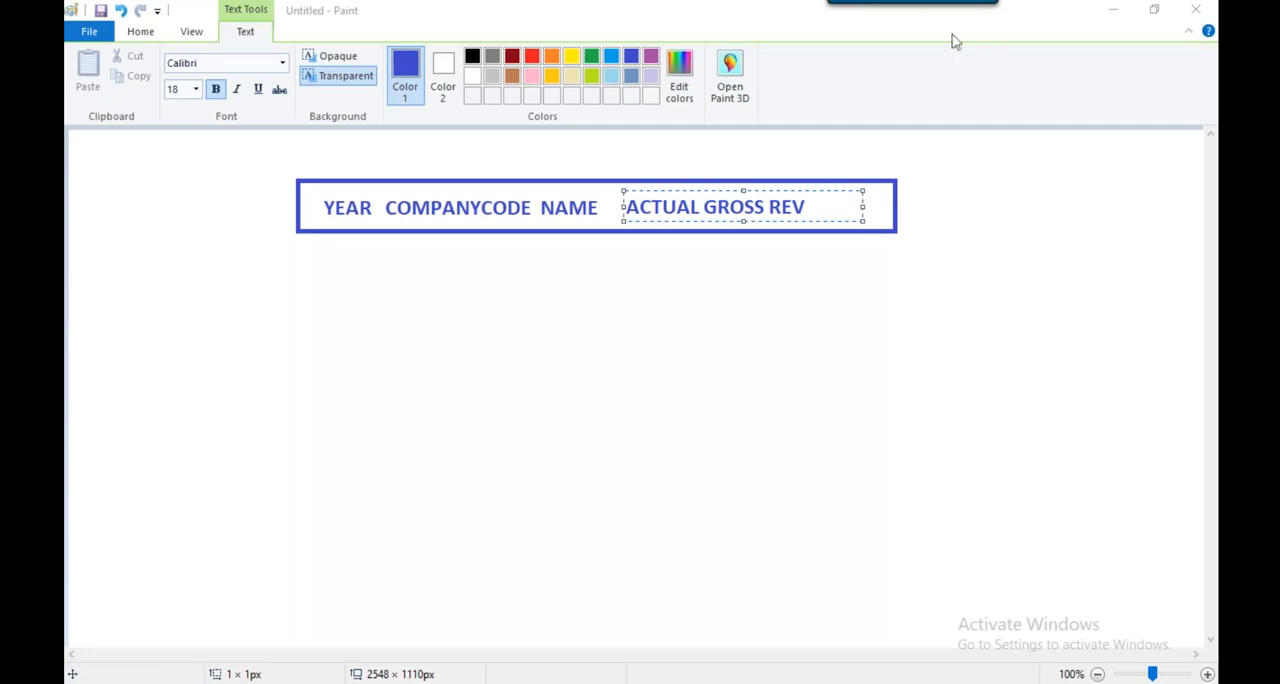
left_click(926, 184)
Move the whole header box with its headings toward the upper-left corner of the canvas
left_click(180, 75)
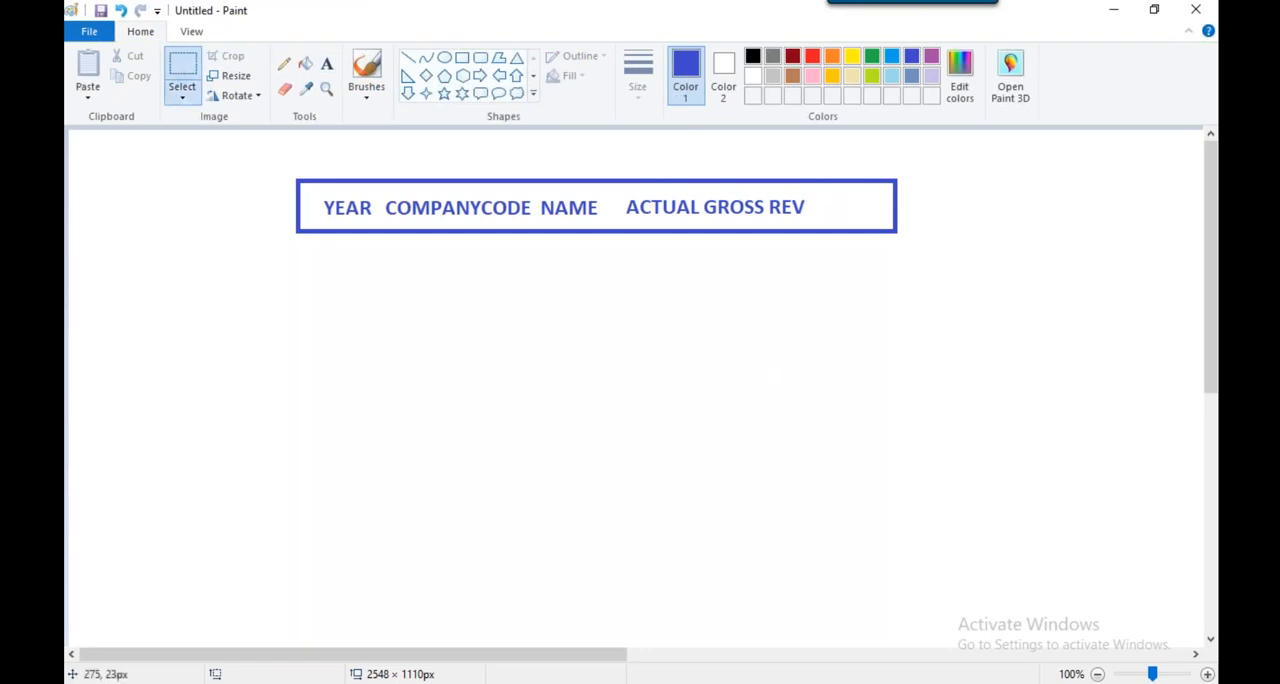
left_click_drag(291, 176, 910, 243)
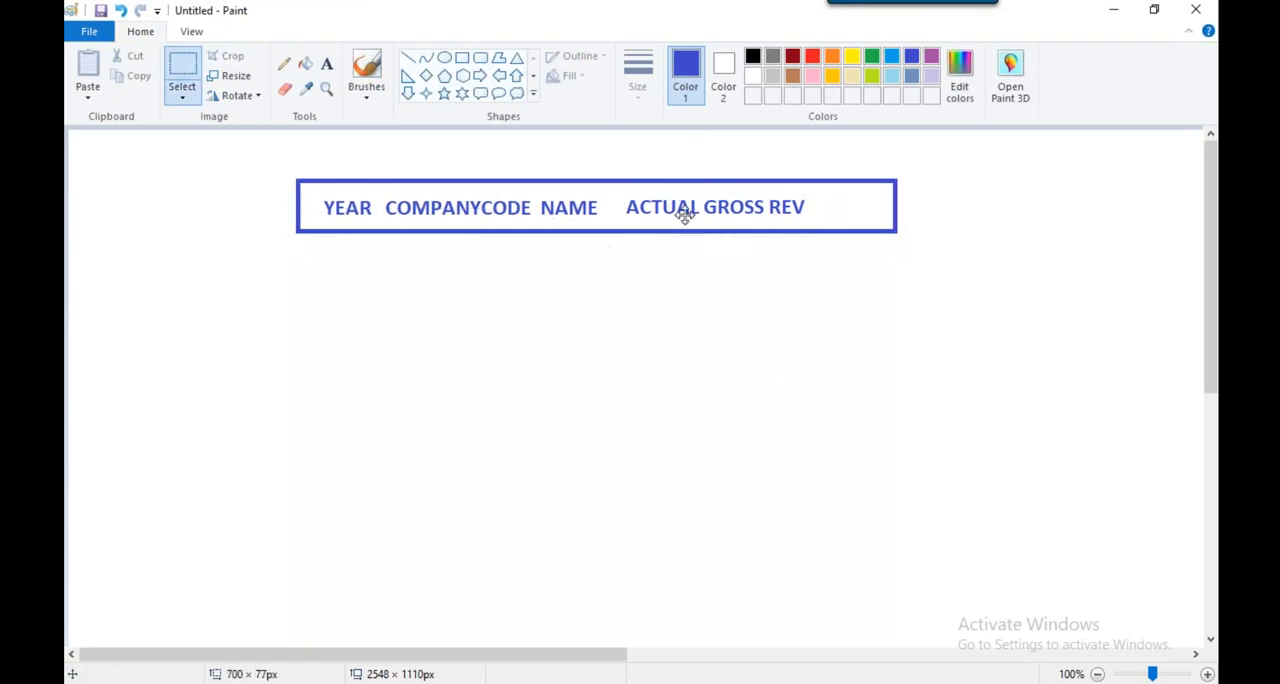
left_click_drag(686, 215, 490, 196)
left_click(943, 177)
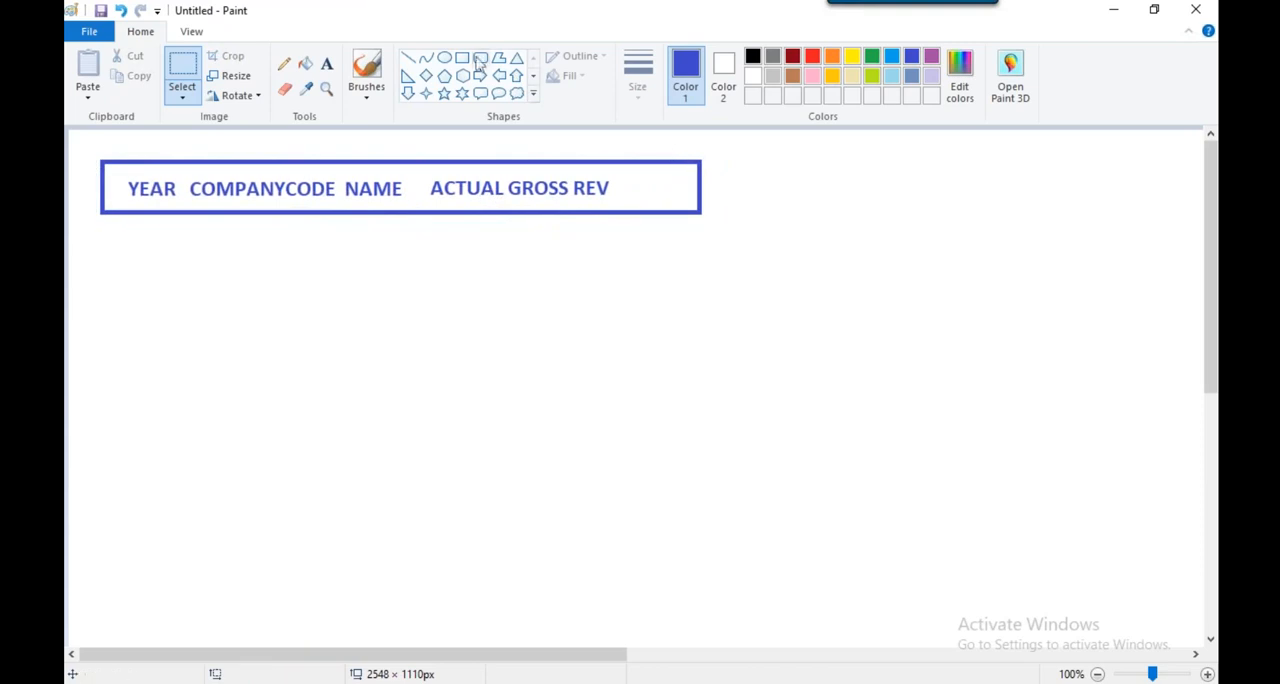
left_click(1199, 34)
left_click(984, 236)
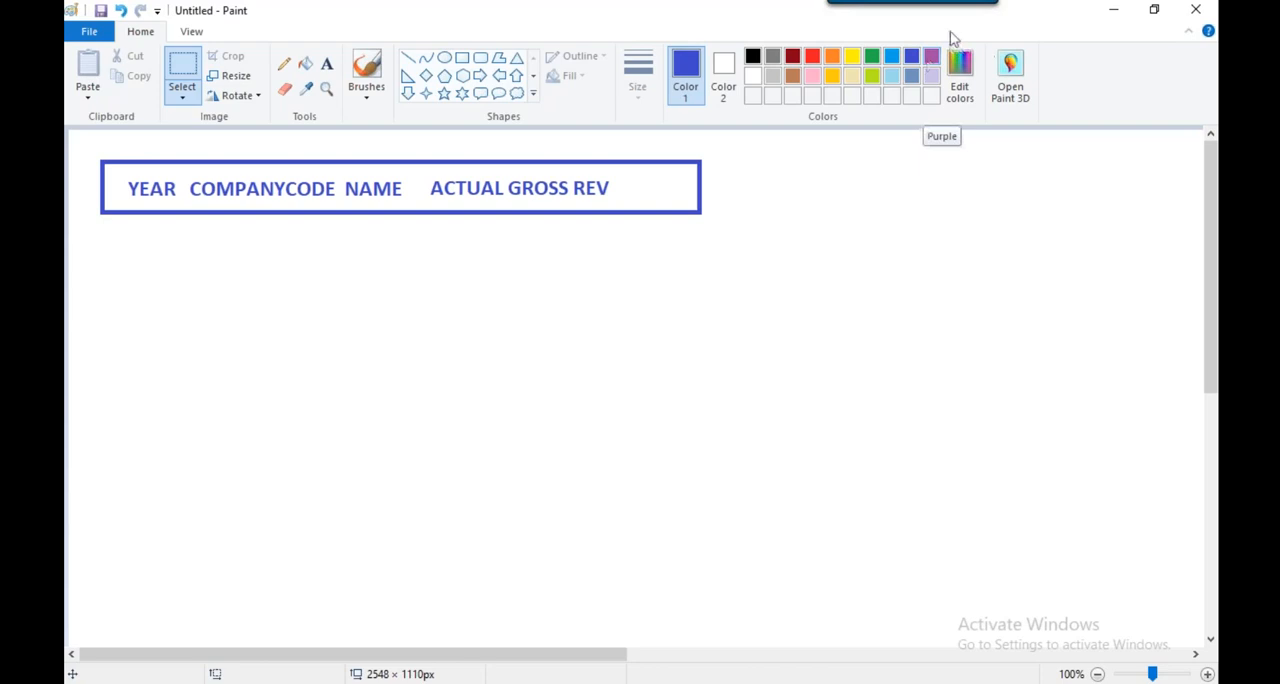
Select an area about 161 × 72 px around the header box's right end and remove it
left_click_drag(620, 162, 780, 229)
left_click(866, 151)
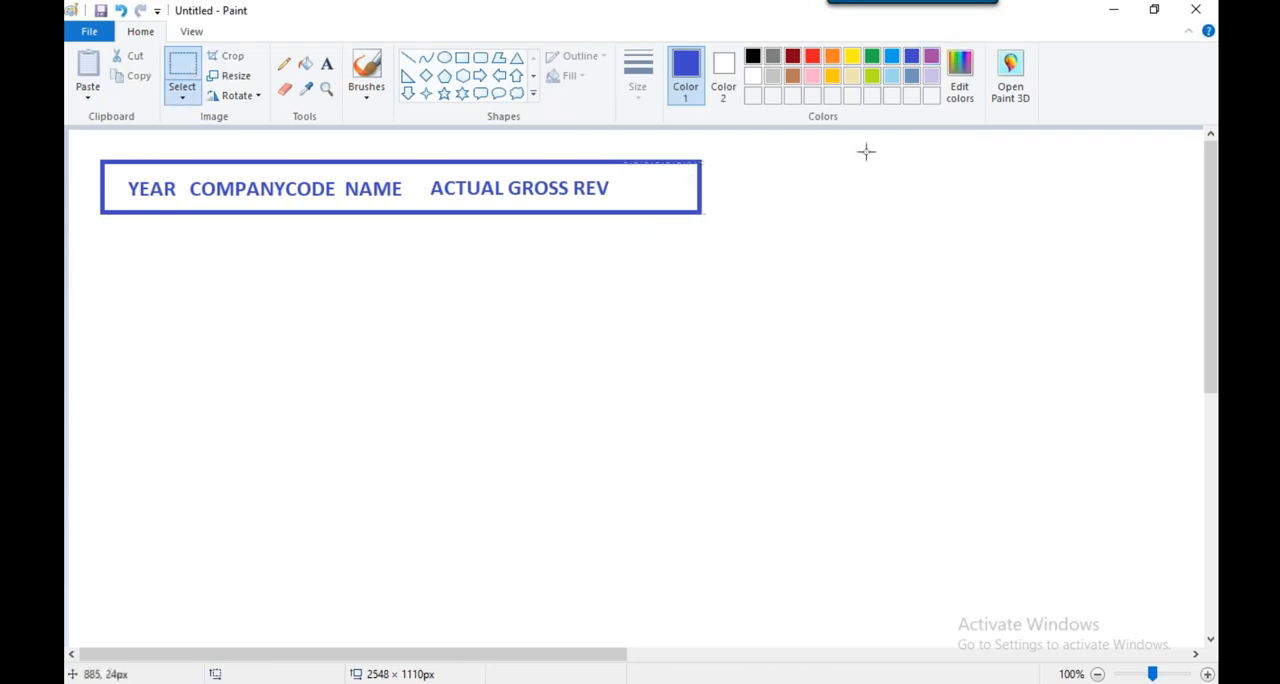
left_click_drag(630, 155, 780, 226)
right_click(678, 187)
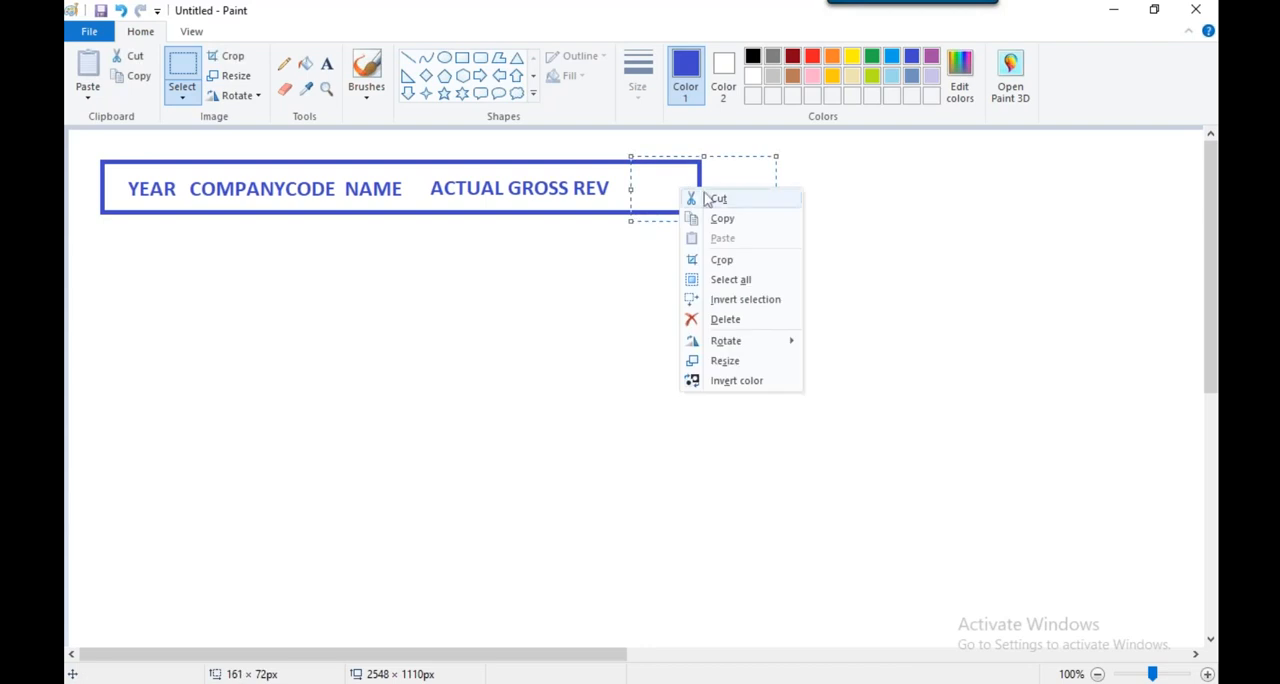
key("Escape")
Add the heading PLAN GROSS REV after ACTUAL GROSS REV and enclose the full header row in a blue rectangle
left_click(327, 63)
left_click(645, 172)
type("PLAN ")
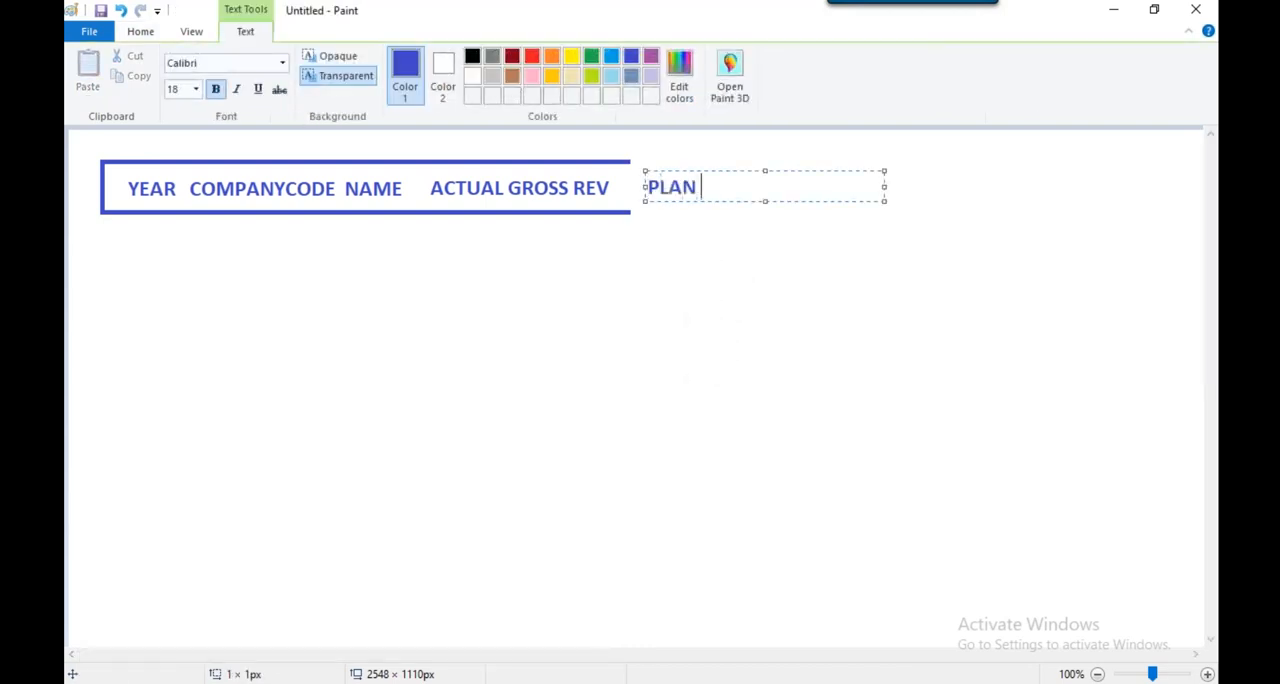
type("GROSS REV")
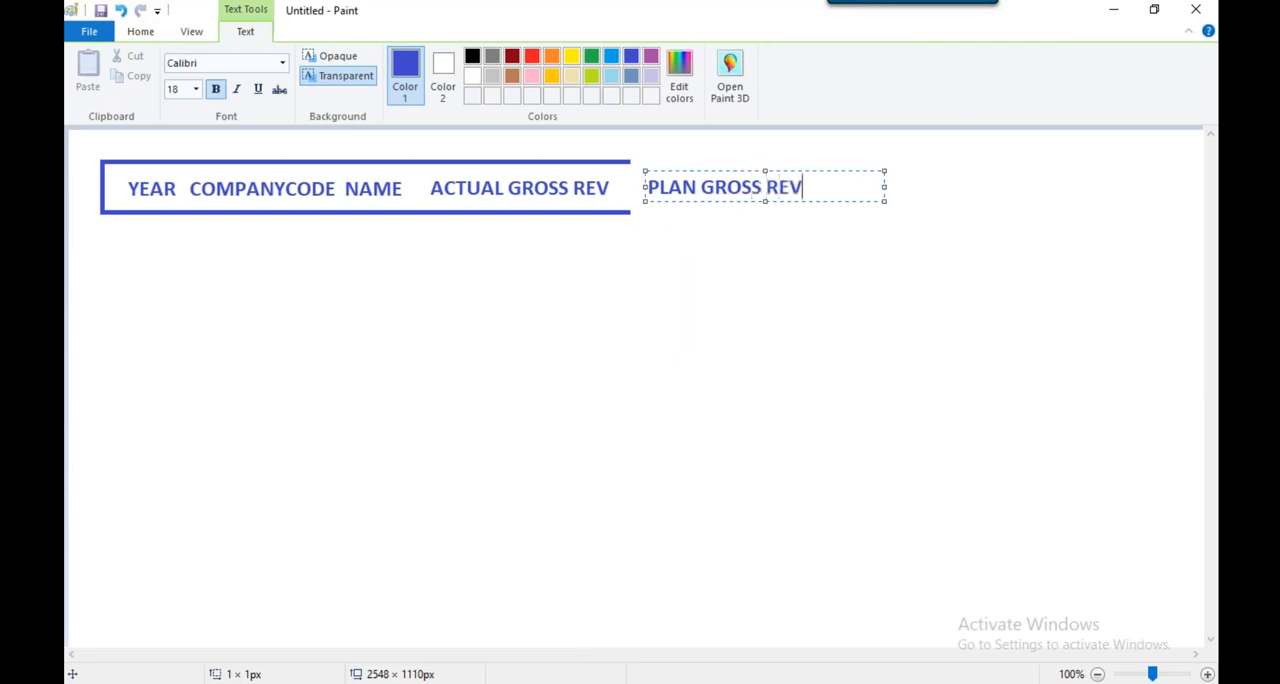
left_click(860, 261)
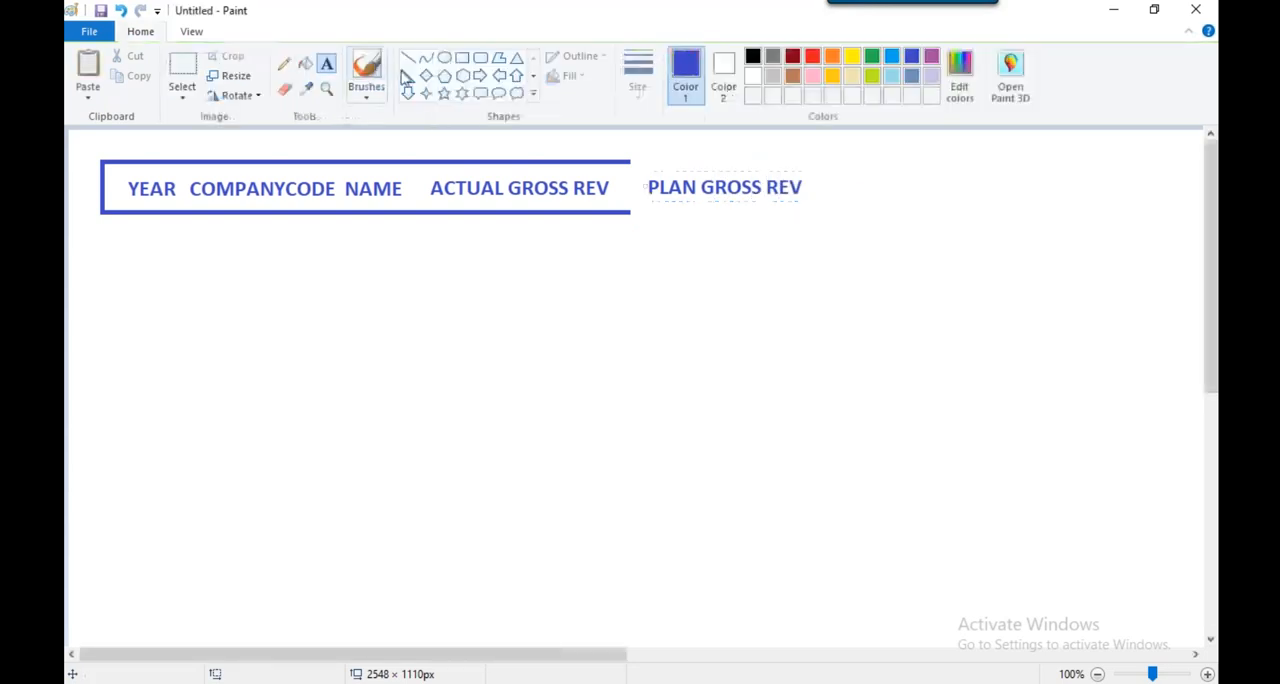
left_click_drag(100, 162, 820, 214)
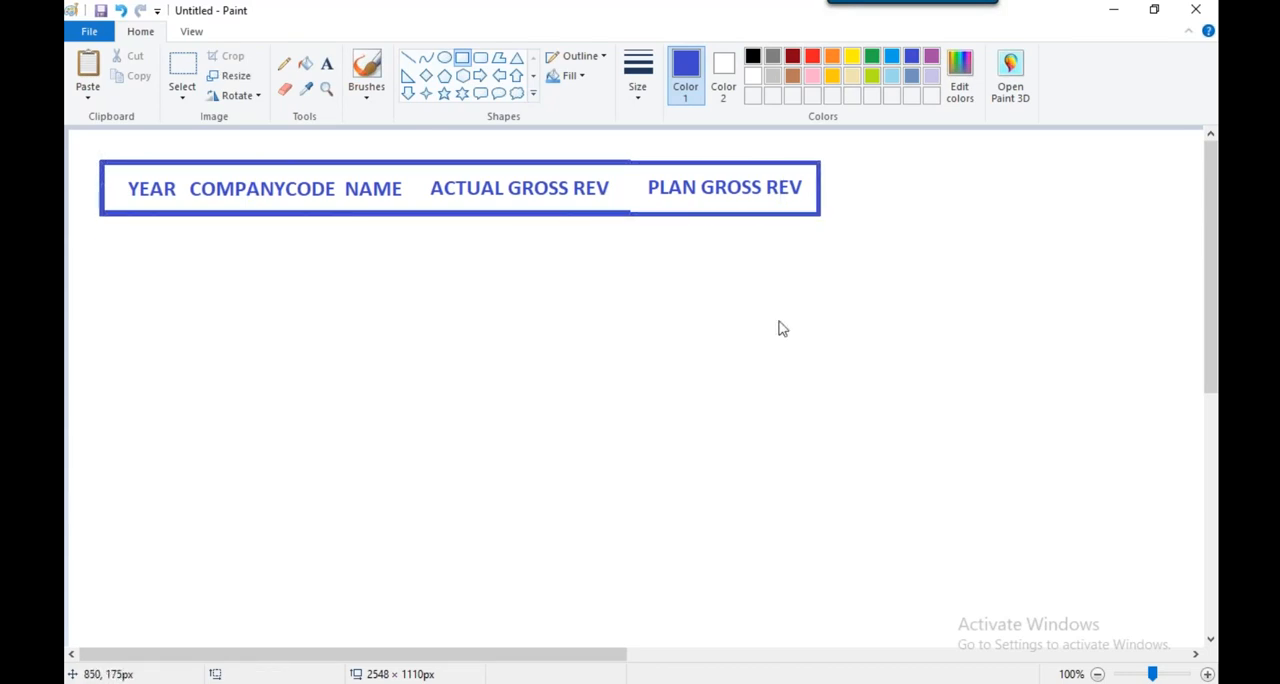
Draw a blue rectangle below the header row's left part, with the label CE1 beneath it and ACTUAL above it
key("alt+Tab")
left_click(464, 59)
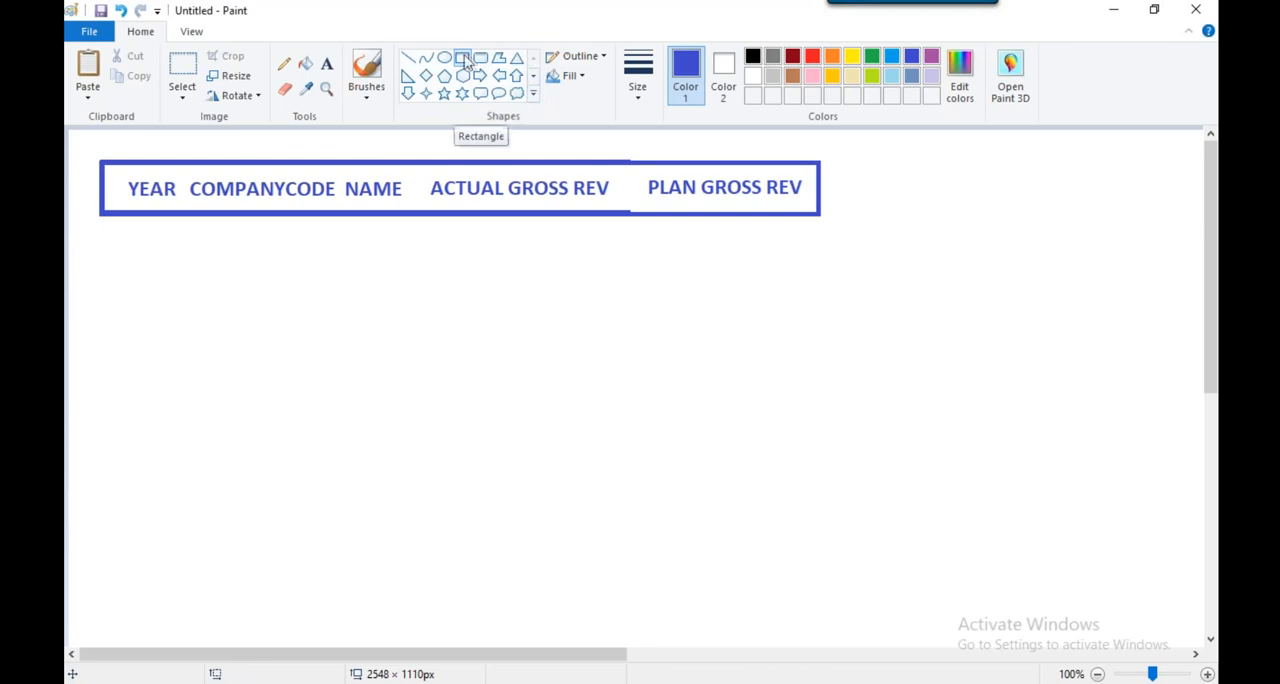
left_click_drag(197, 334, 367, 462)
left_click(327, 63)
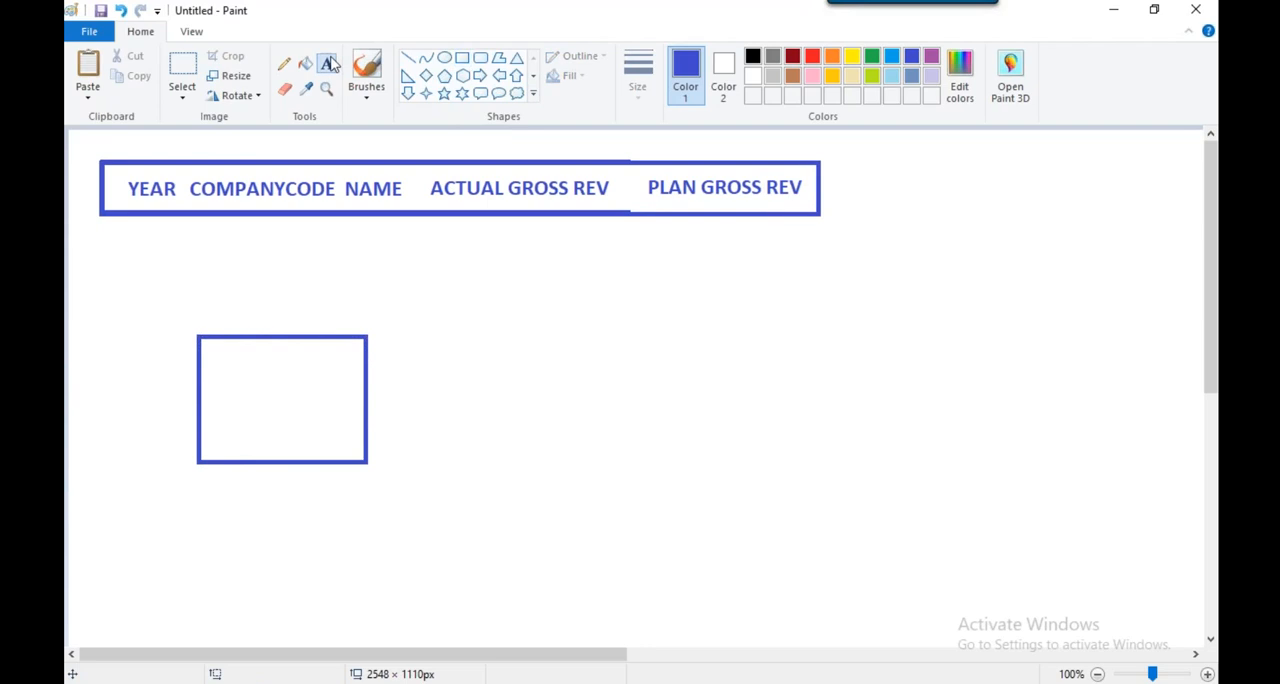
left_click(253, 487)
type("CE1")
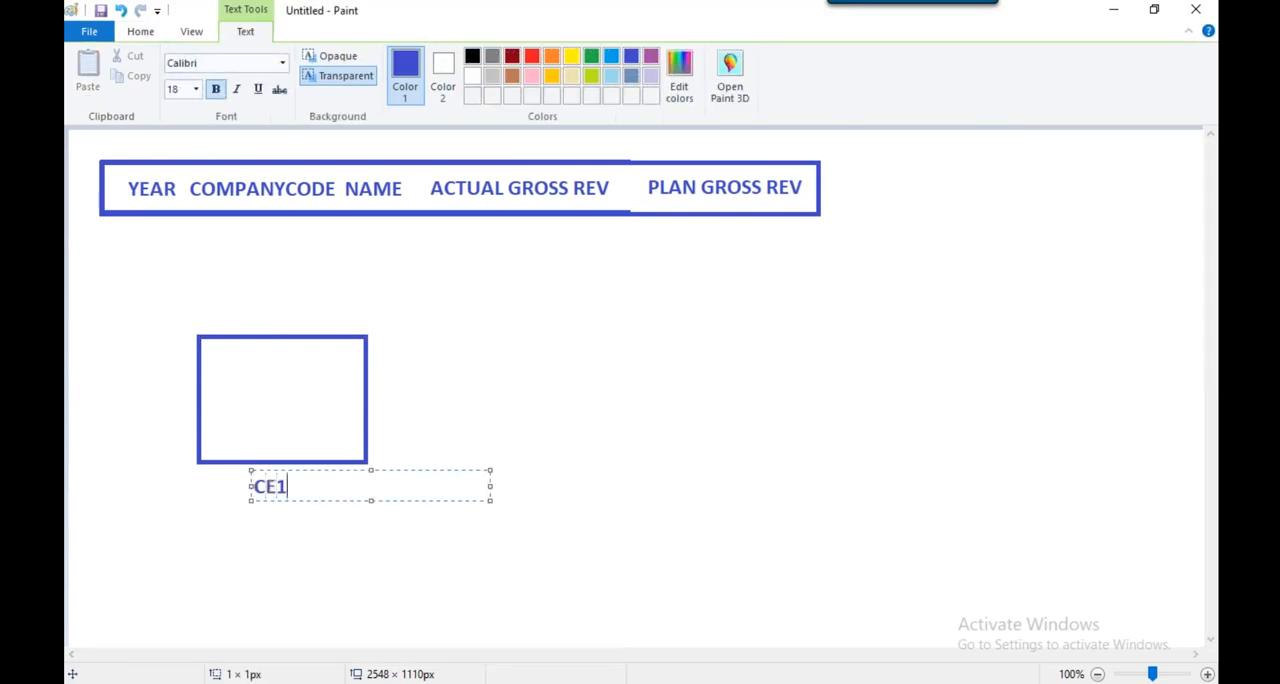
left_click(580, 383)
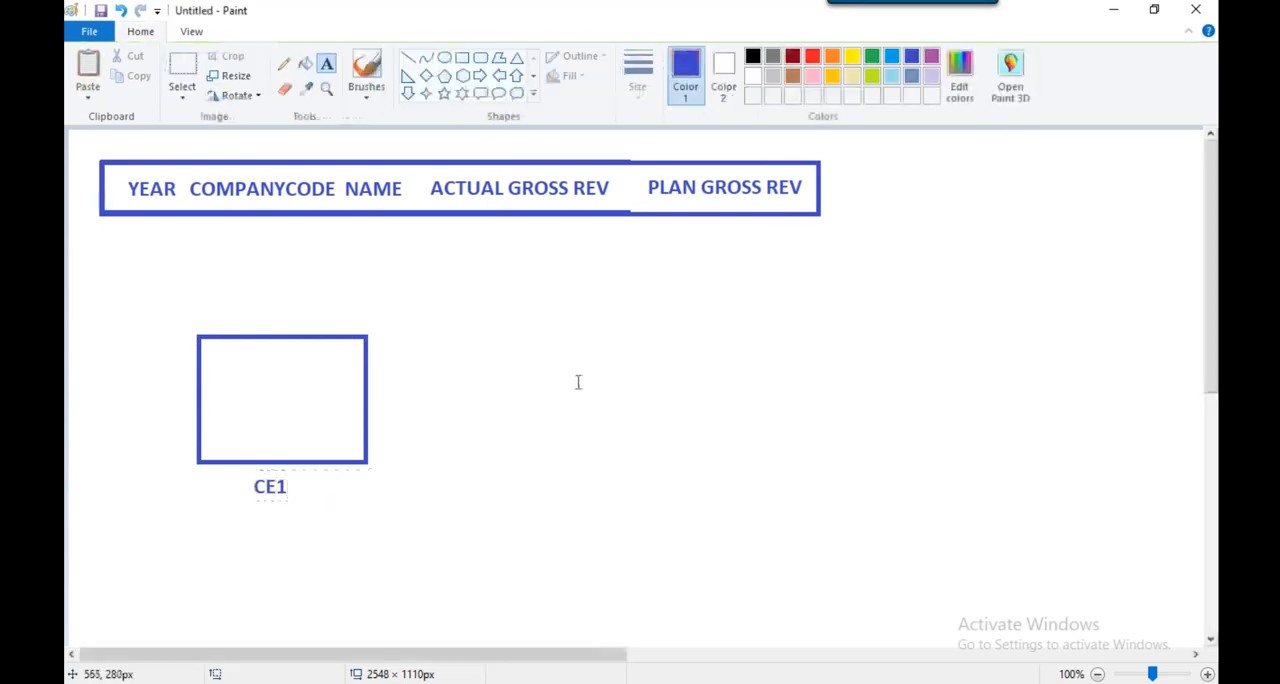
left_click(234, 292)
type("ACTUAL")
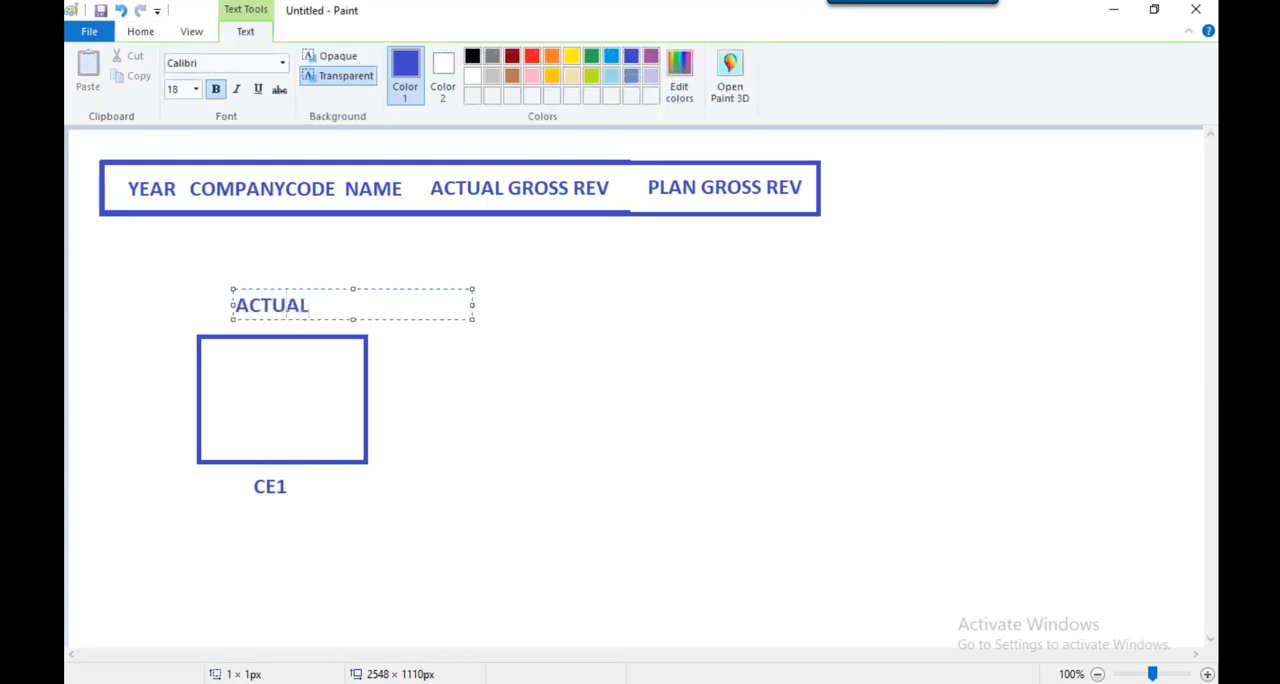
left_click(500, 280)
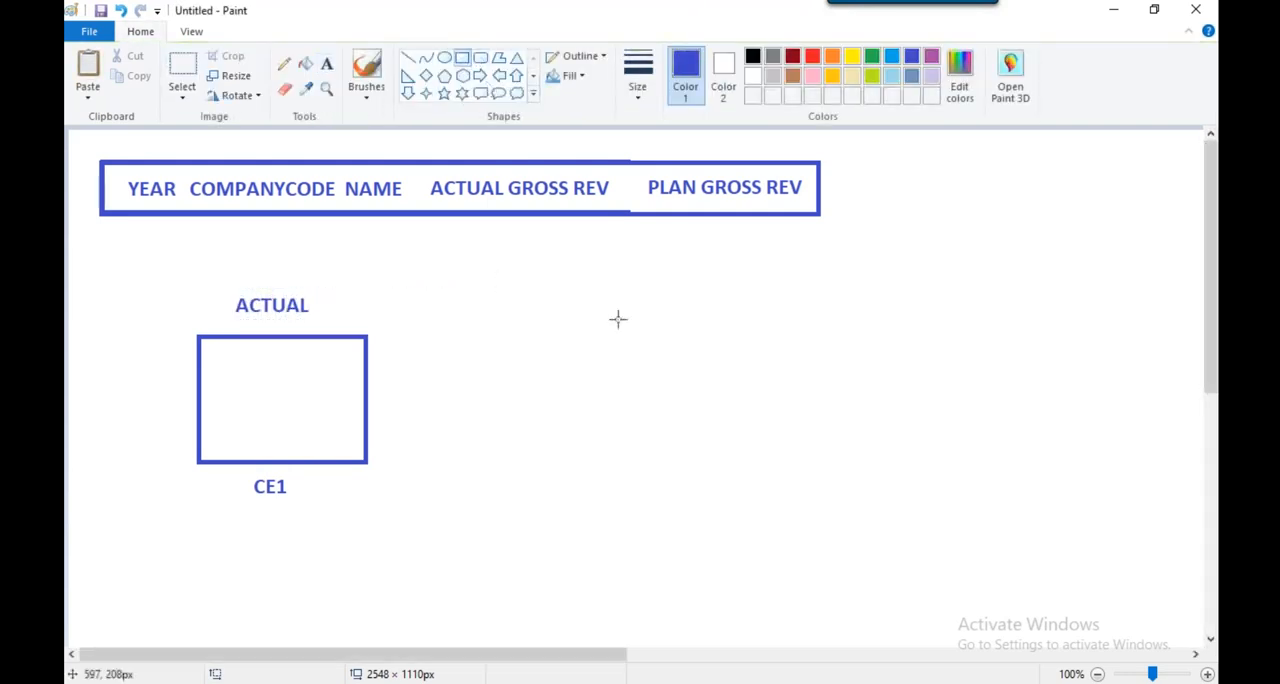
Draw a second blue rectangle about 170 × 127 px beside the ACTUAL box, labelled CE2 beneath and PLAN above
left_click_drag(627, 338, 782, 453)
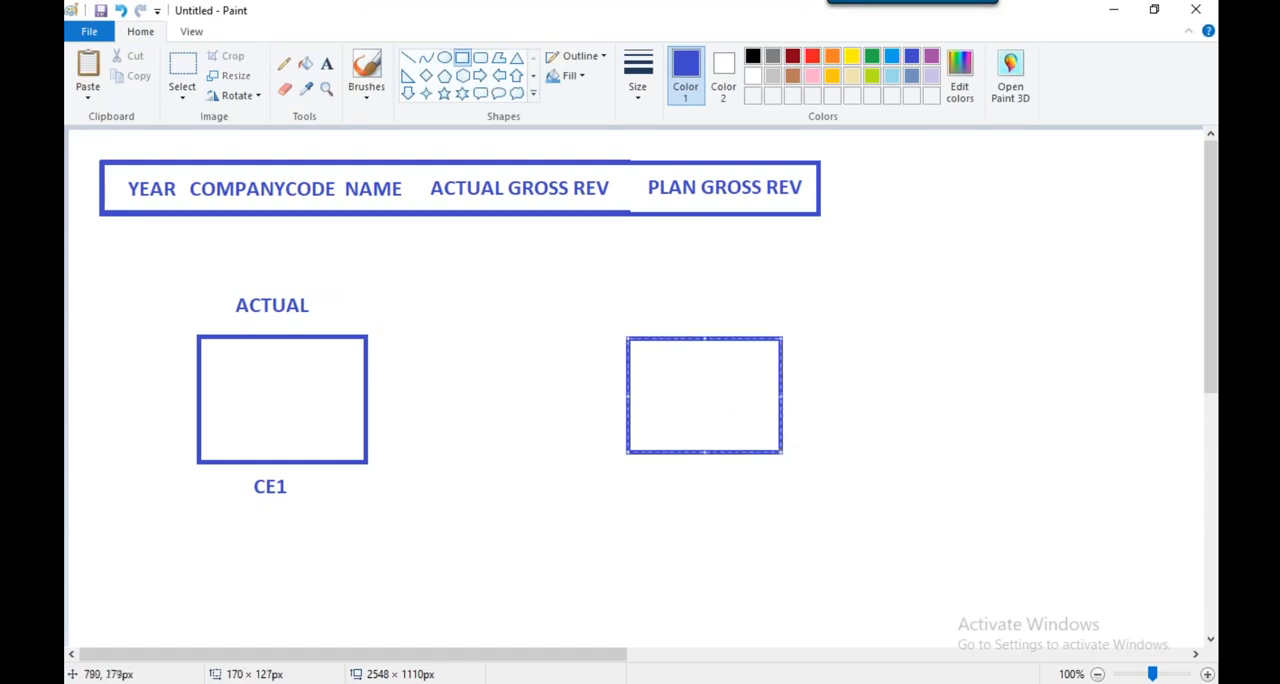
left_click(326, 63)
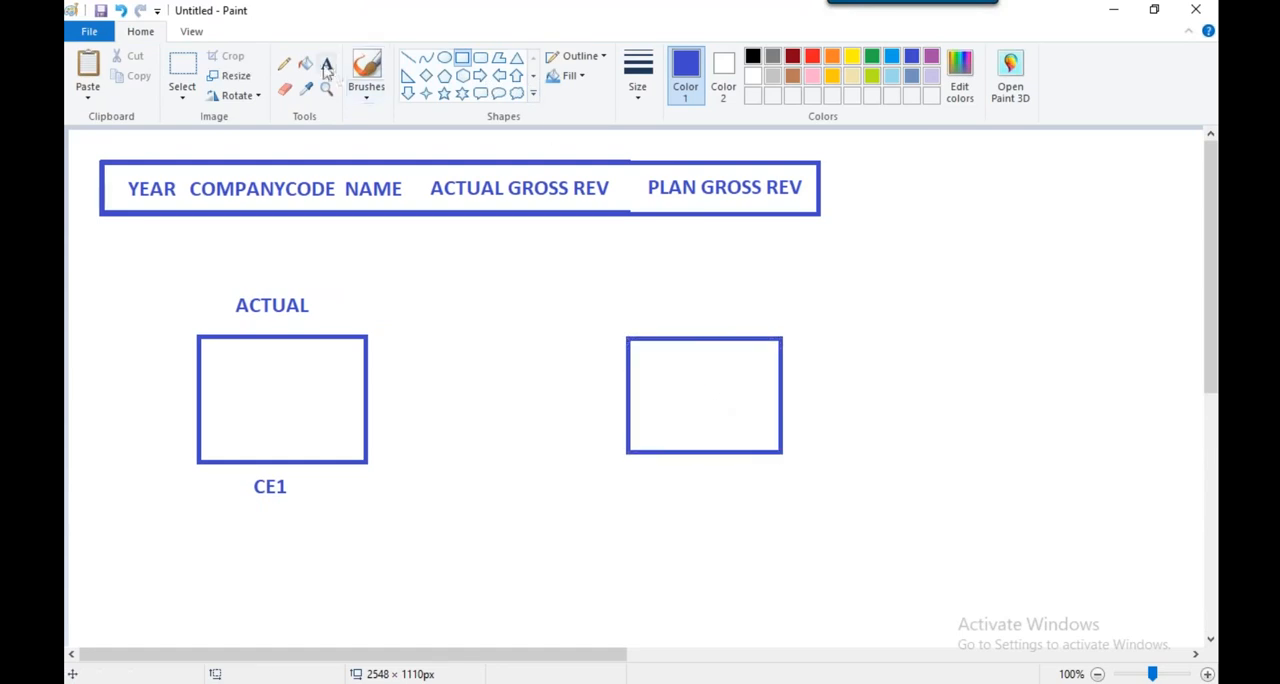
left_click(680, 472)
type("CE2")
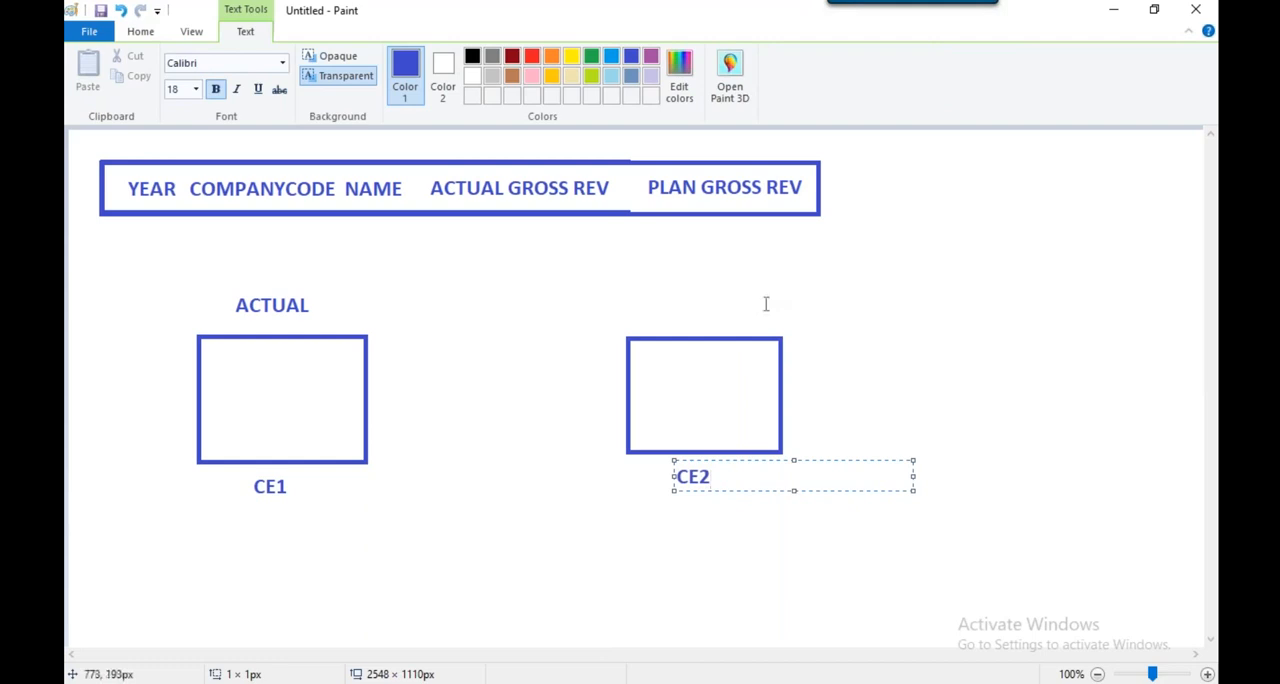
left_click(766, 304)
left_click(673, 318)
type("PLAN")
left_click(778, 249)
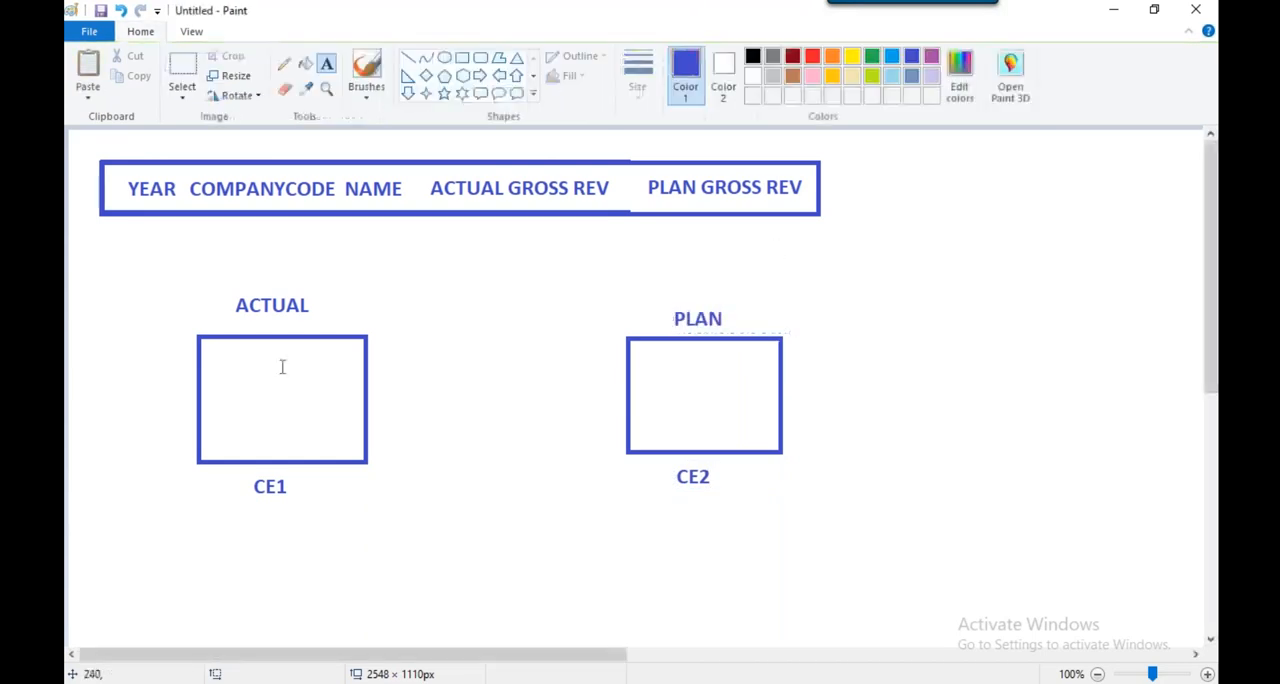
Enclose the ACTUAL and PLAN boxes with their labels in separate dark red rectangles
left_click(462, 57)
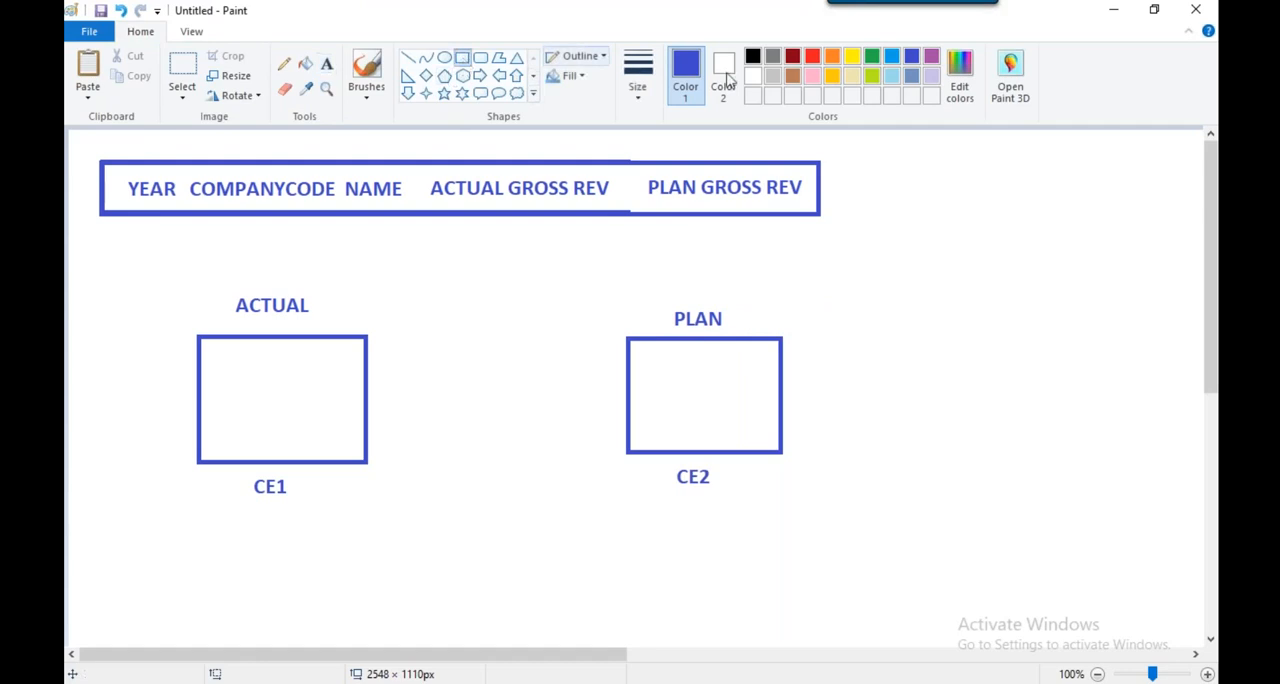
left_click(795, 58)
left_click_drag(160, 280, 426, 545)
mouse_move(585, 263)
left_mouse_down()
mouse_move(740, 283)
mouse_move(852, 532)
left_mouse_up()
left_click(963, 532)
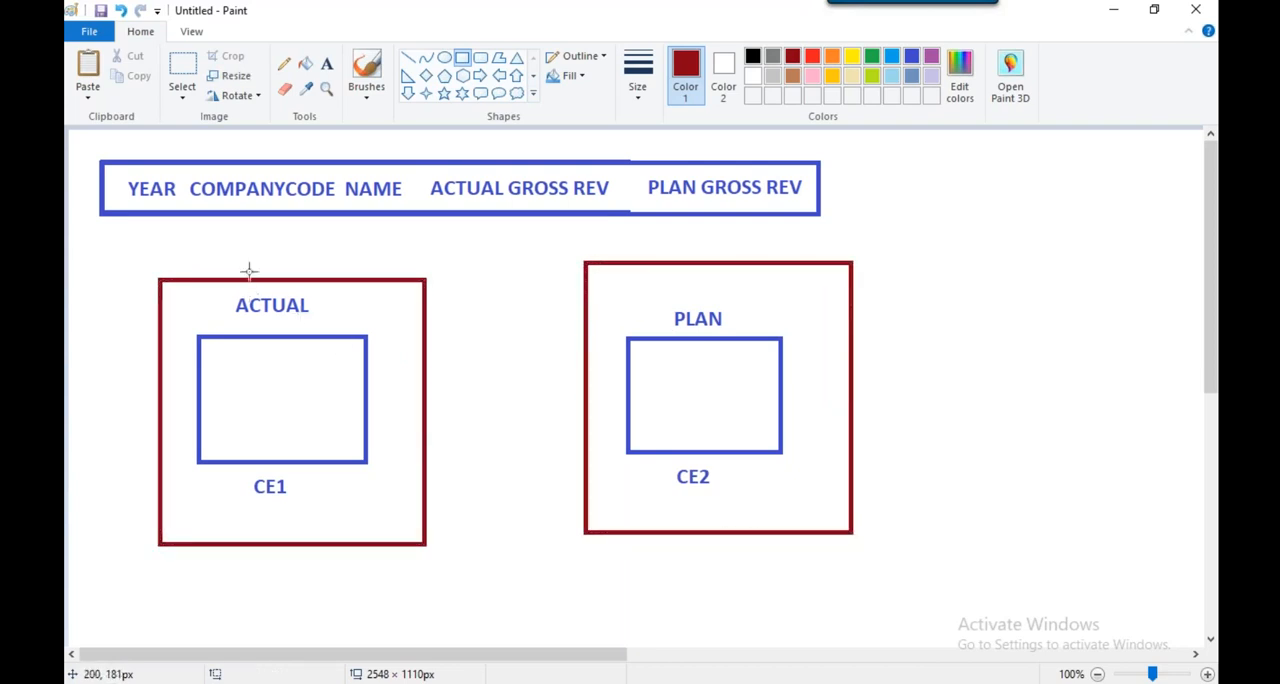
Add the dark red text lines YEAR, CC and AGR inside the ACTUAL box
left_click(326, 63)
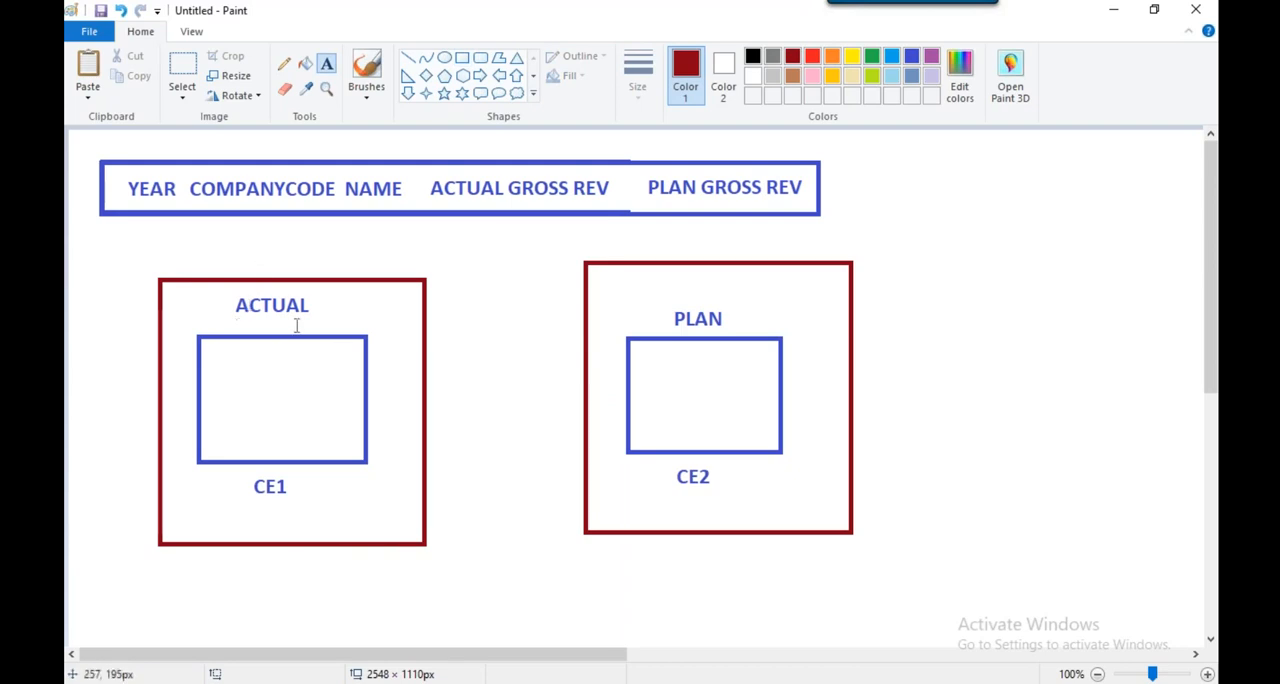
left_click(233, 352)
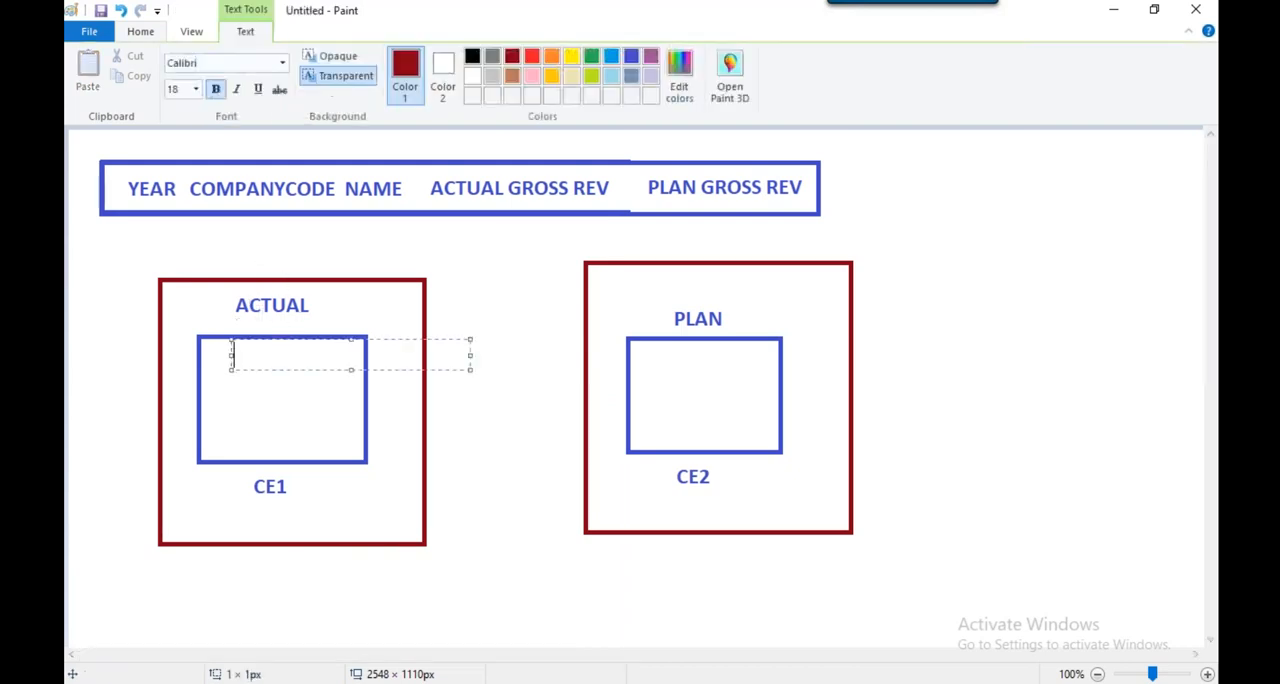
type("YEAR")
key("Return")
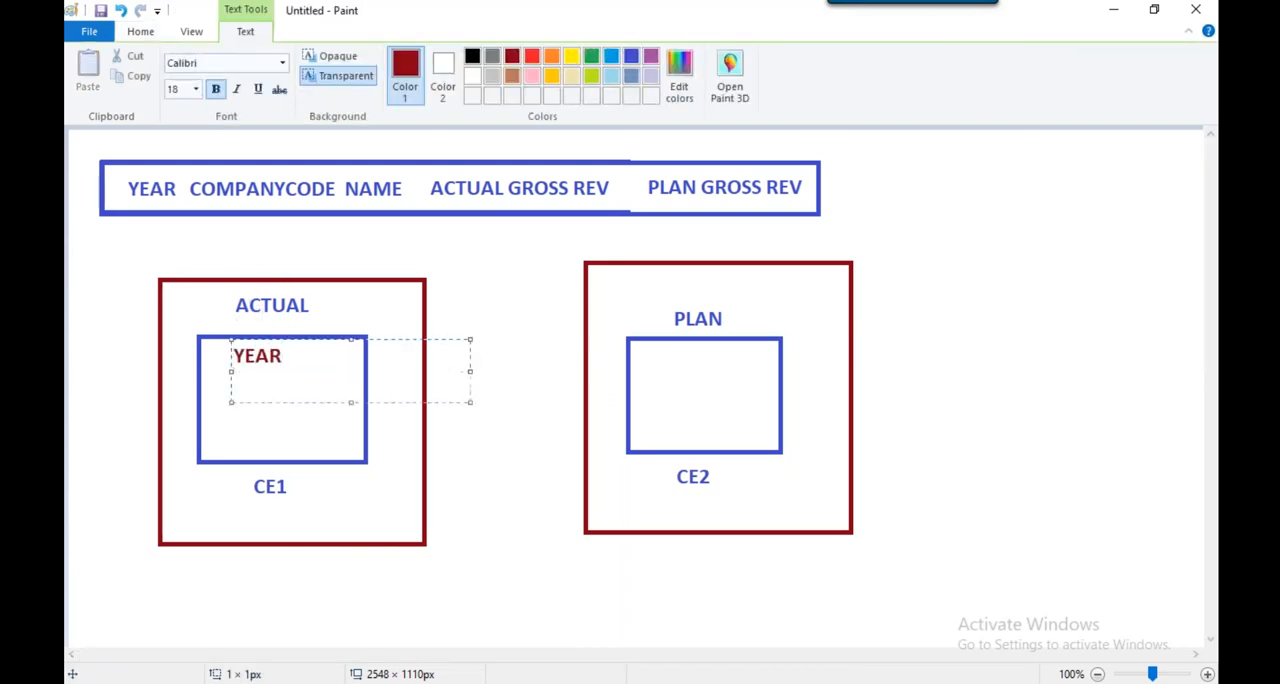
type("CC")
key("Return")
type("AGR")
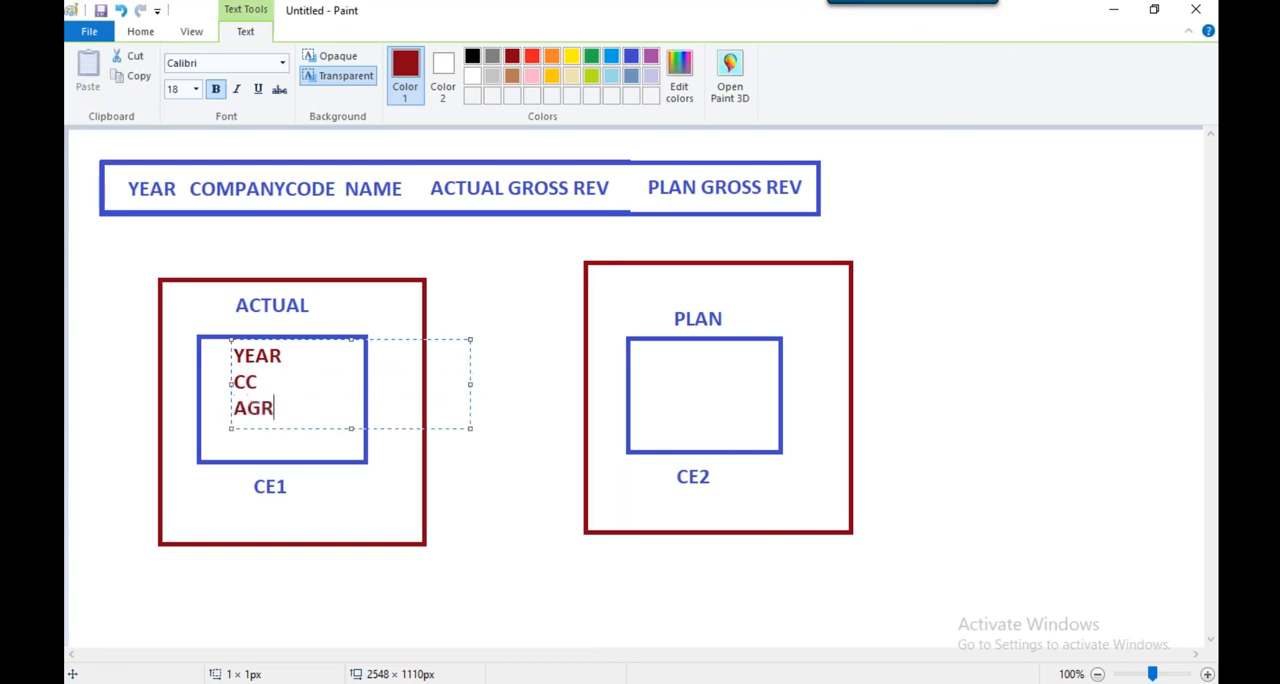
left_click(538, 256)
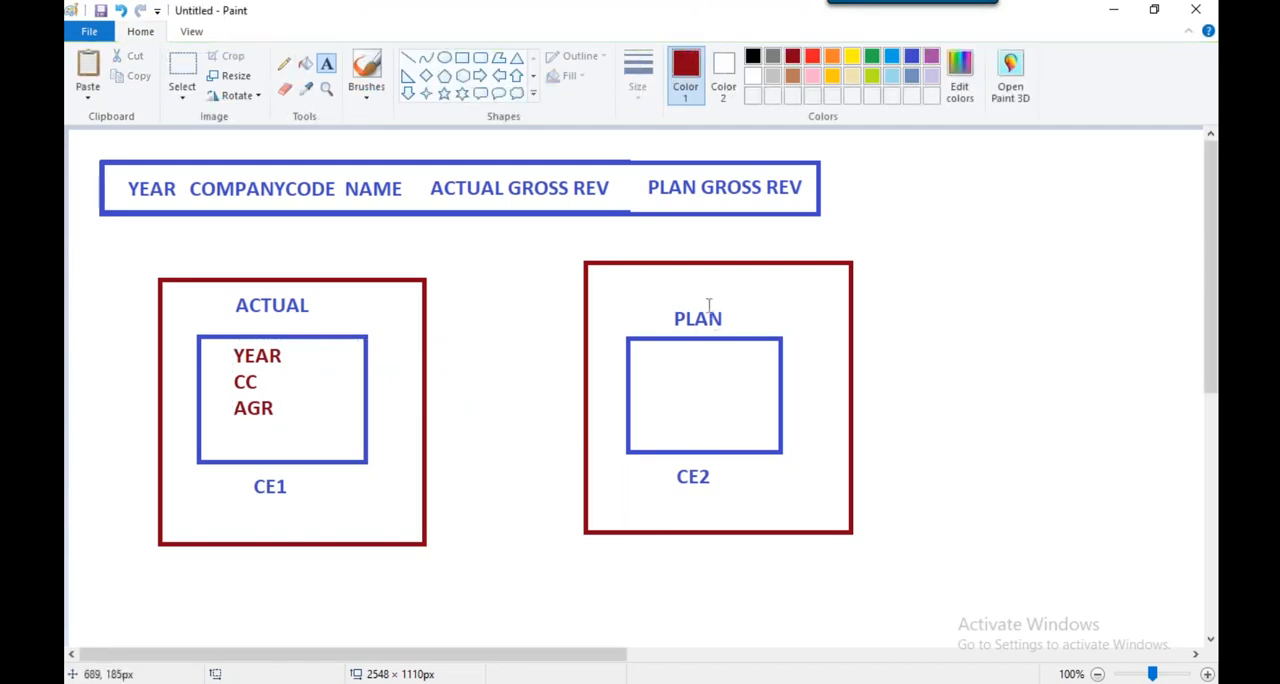
Add the dark red text lines YEAR, CC and PGR inside the PLAN box
left_click(661, 347)
type("YEAR")
key("Return")
type("CC")
key("Return")
type("PGR")
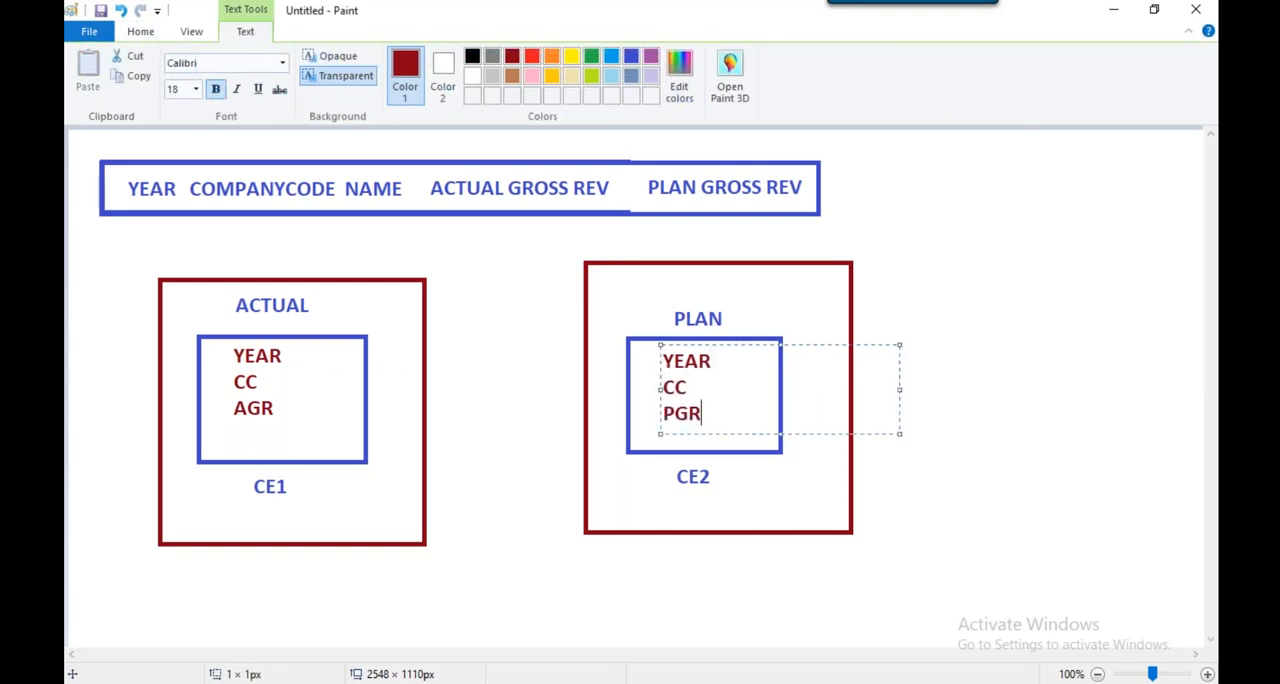
left_click(480, 284)
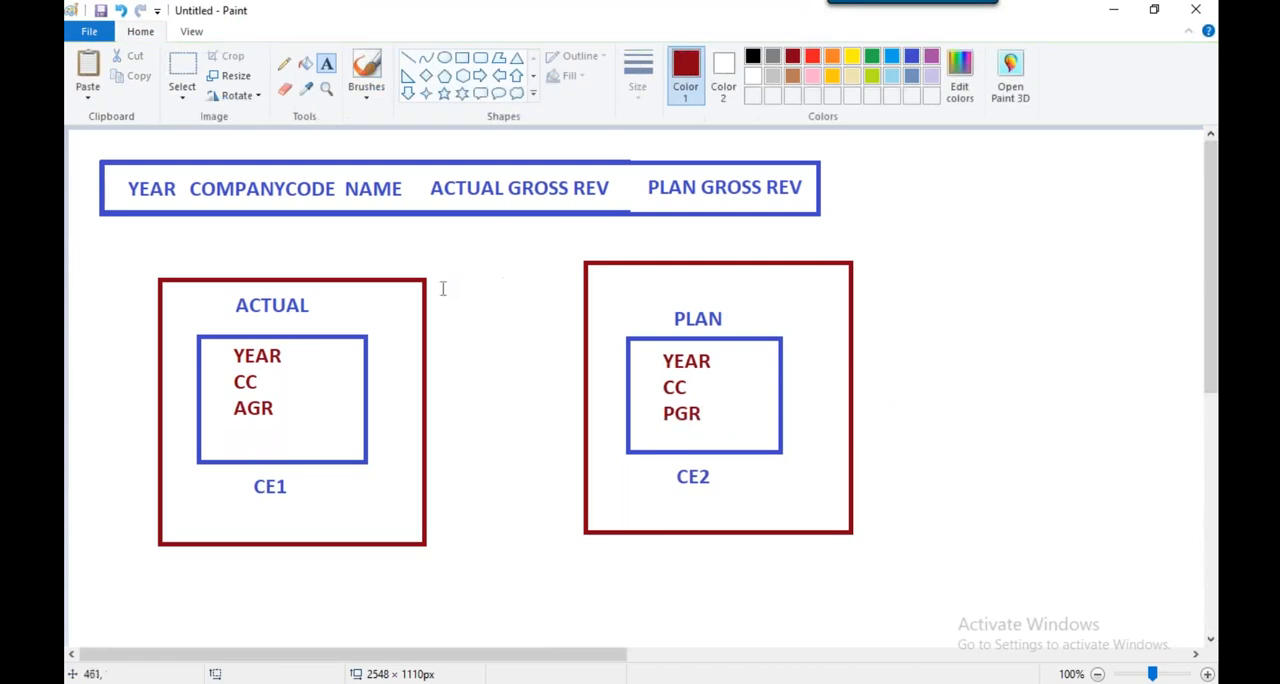
Label the dark red frame around ACTUAL as ANV1 and the one around PLAN as ANV2, above each frame
left_click(254, 262)
type("ANV1")
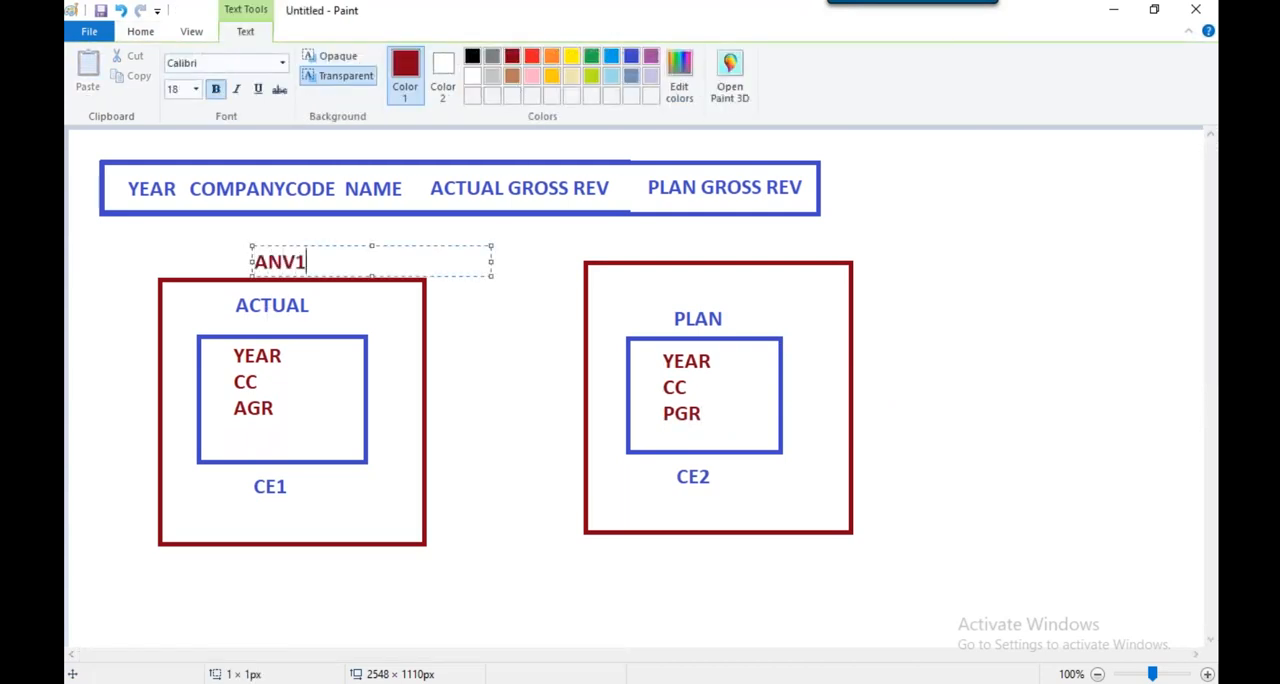
left_click(688, 243)
left_click(688, 243)
type("N")
key("BackSpace")
type("ANV2")
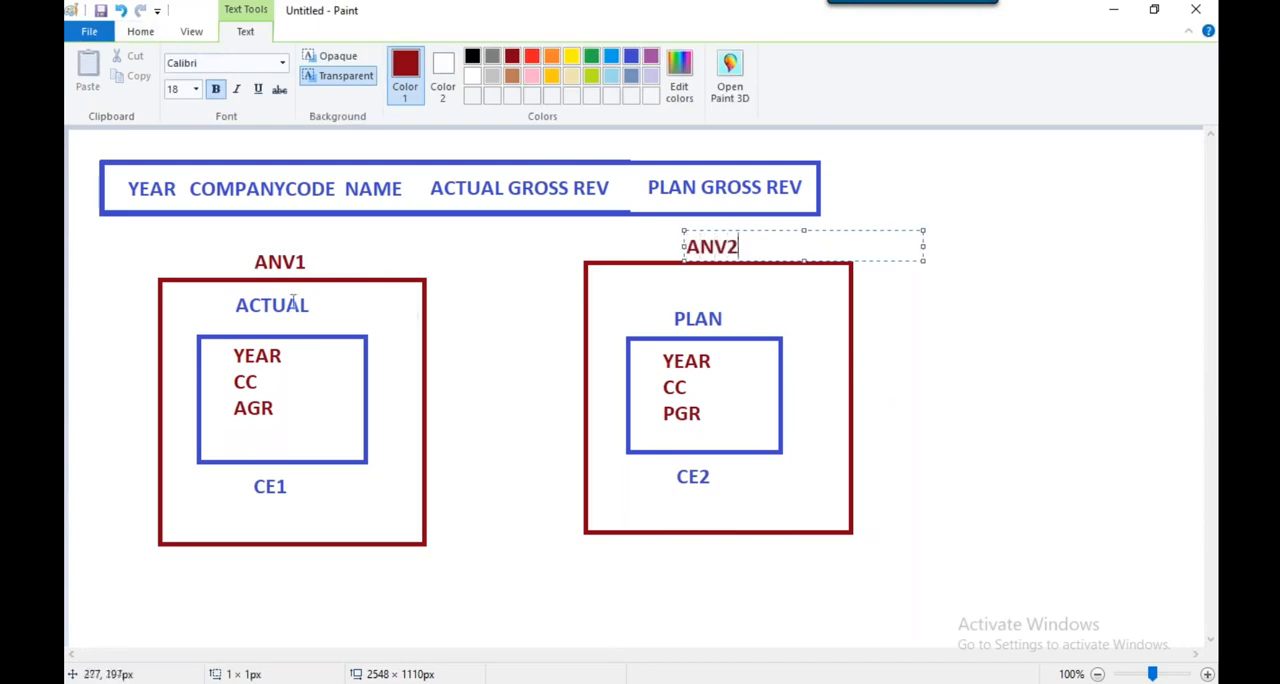
left_click(480, 252)
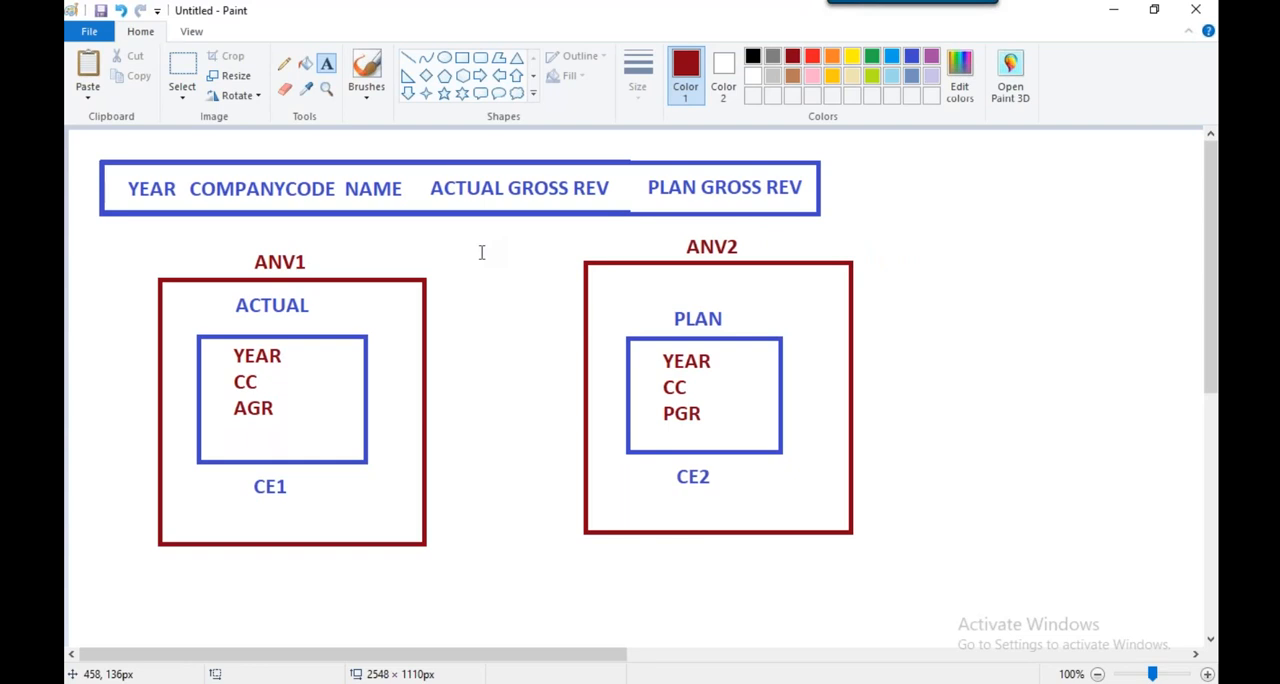
left_click(465, 59)
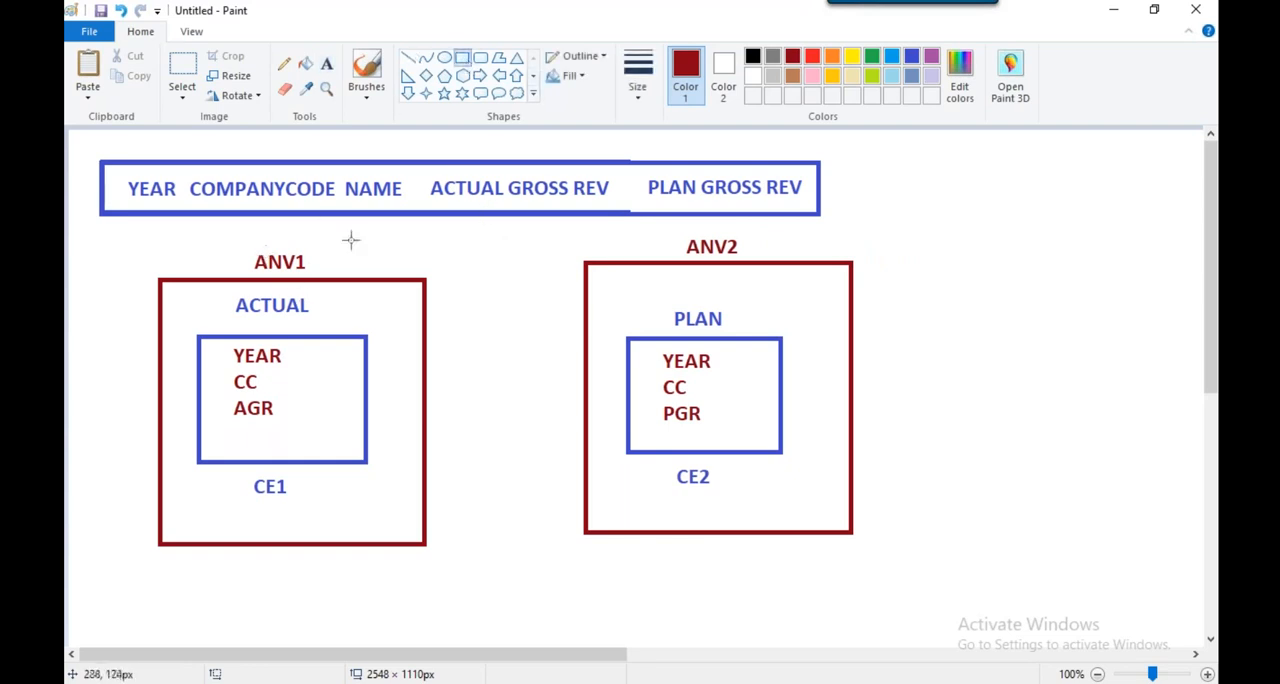
mouse_move(117, 232)
left_mouse_down()
mouse_move(577, 414)
mouse_move(809, 533)
left_mouse_up()
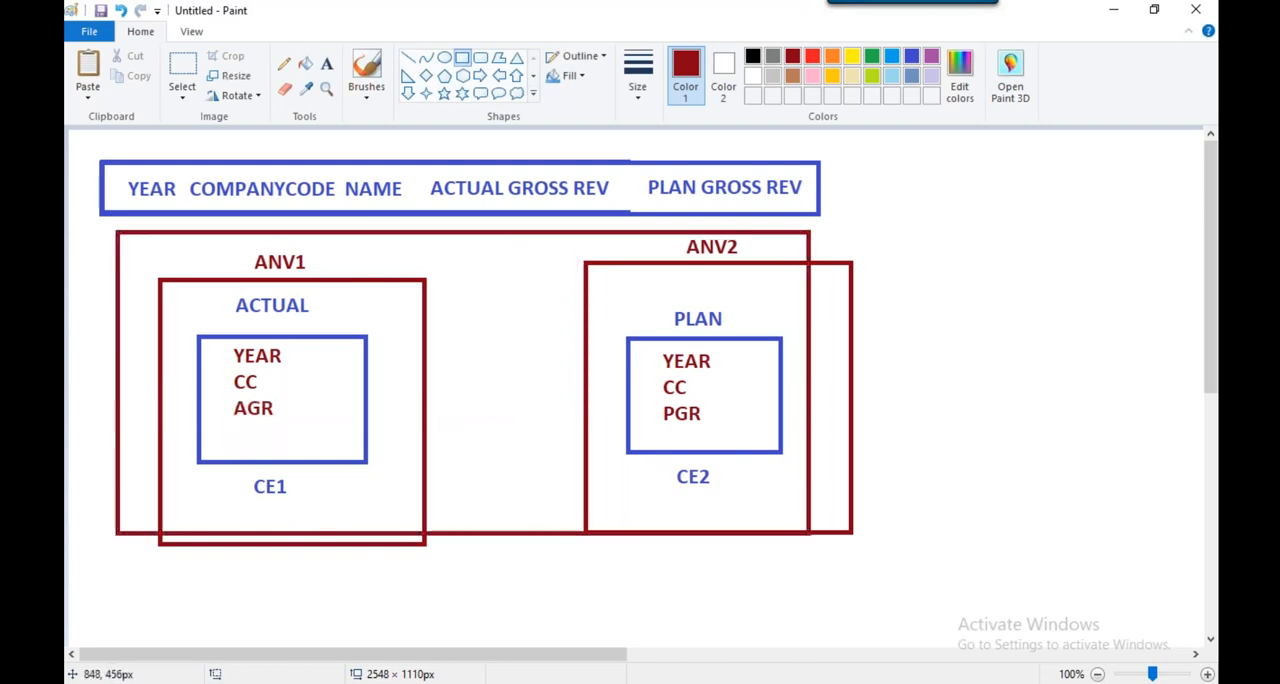
left_click(120, 10)
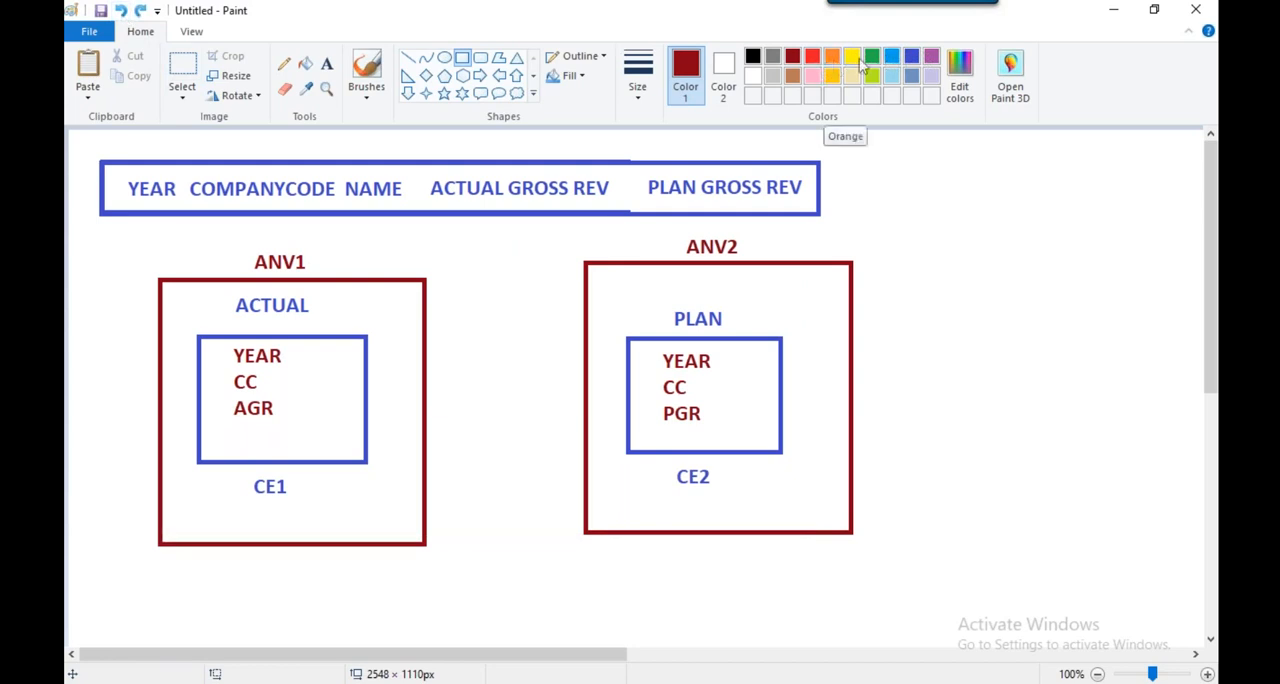
Draw a large orange rectangle below the header row enclosing both the ANV1 and ANV2 frames and their labels
left_click(836, 60)
left_click_drag(127, 238, 966, 622)
left_click_drag(551, 238, 551, 233)
left_click(880, 183)
Add the blue label DATASOURCE - CV CUBE near the orange frame's lower edge and enclose it in a blue rectangle
left_click(326, 63)
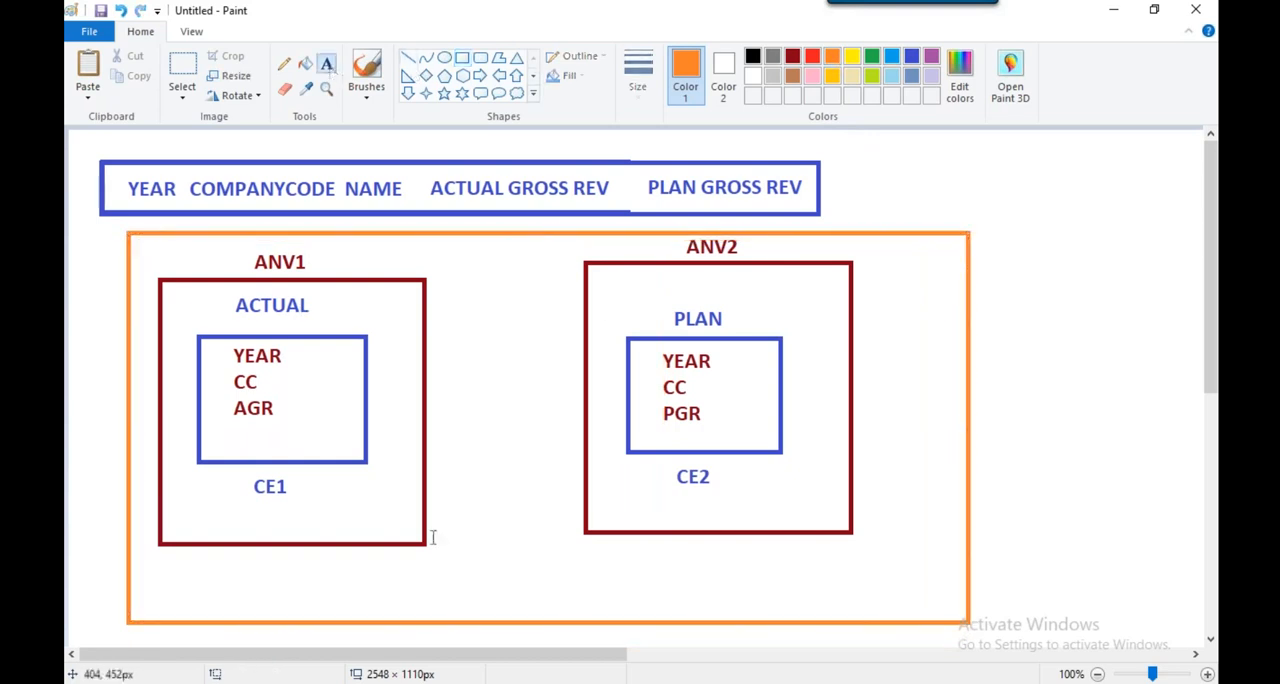
left_click(911, 56)
left_click(452, 585)
type("DAT")
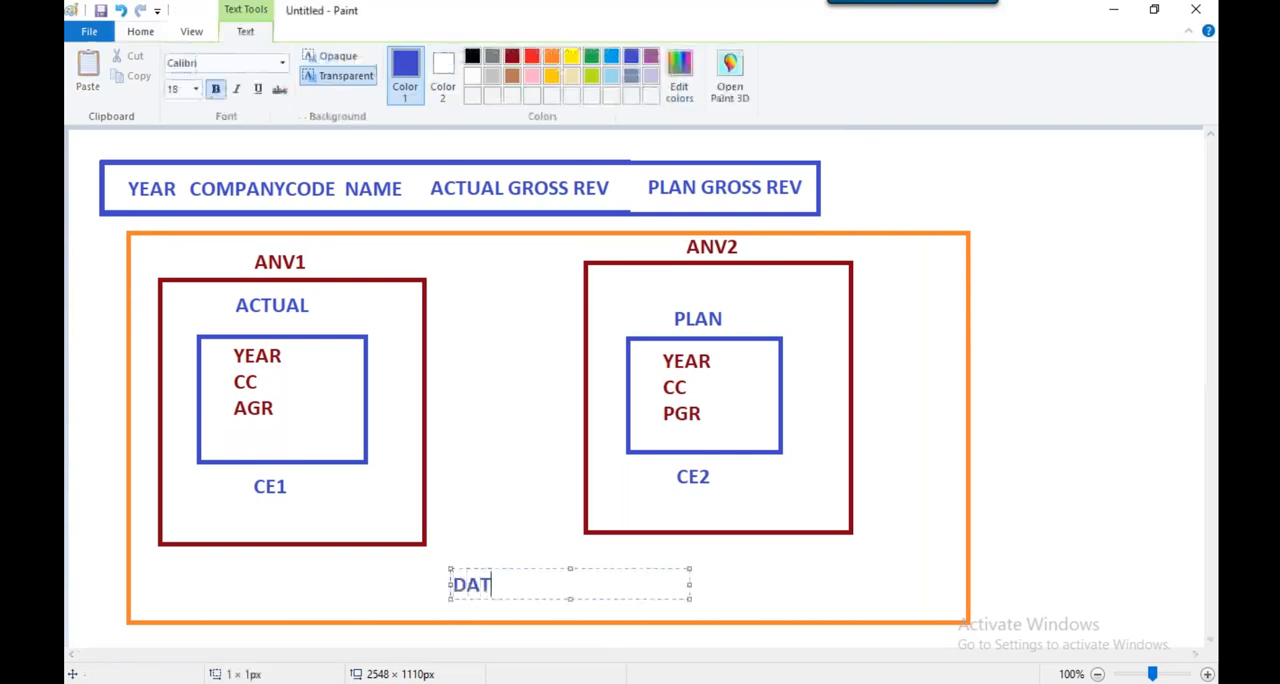
type("ASOURCE -")
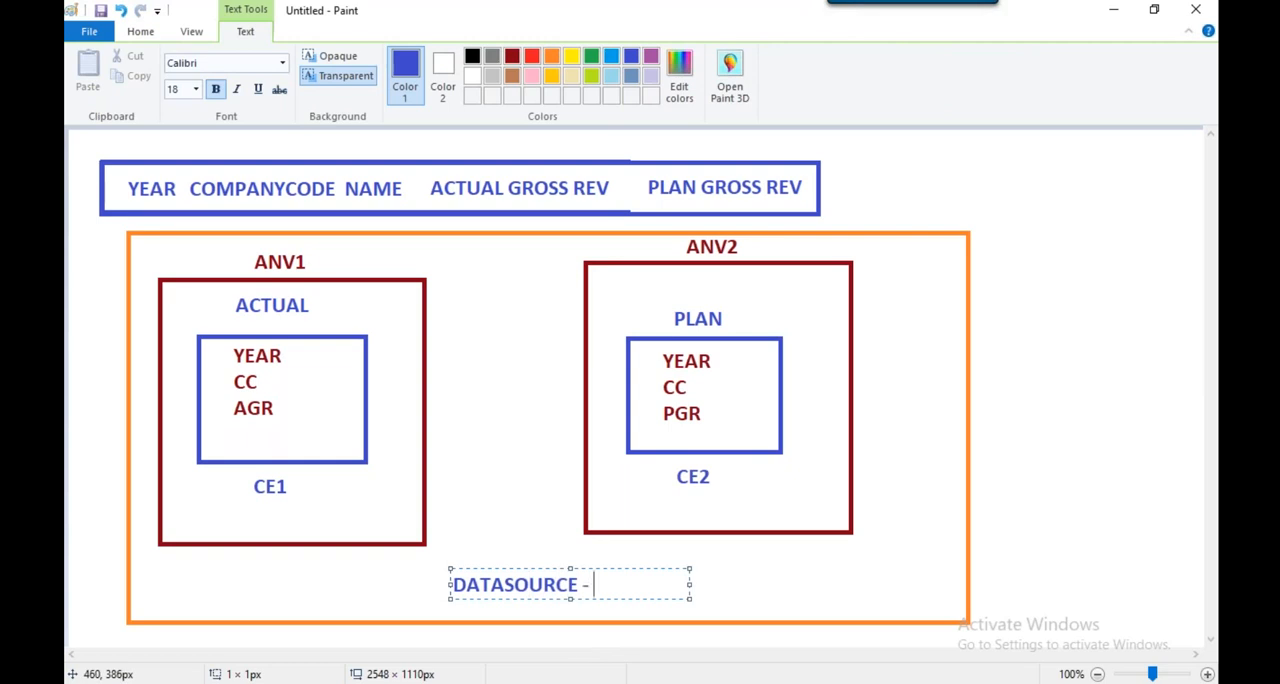
type("CV CUBE")
left_click(826, 521)
left_click(462, 57)
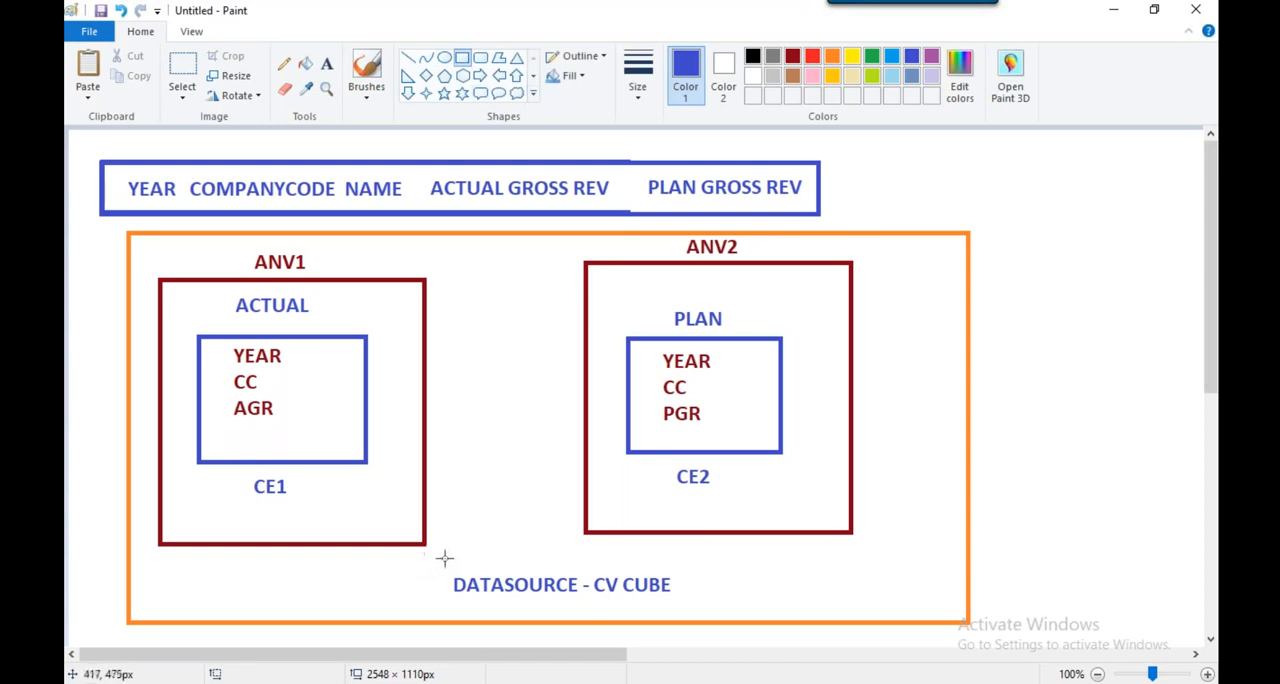
left_click_drag(445, 564, 703, 616)
left_click(805, 603)
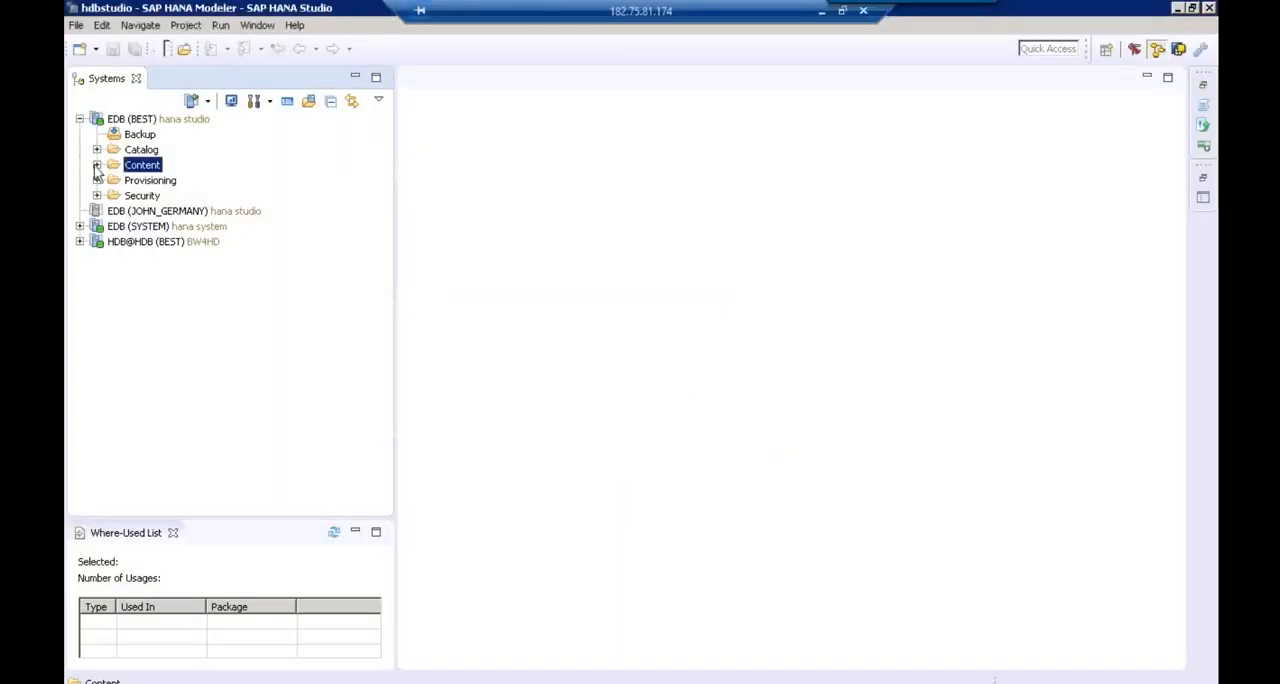
Expand the content packages of the EDB (BEST) system and select the package S4HANA20
left_click(97, 167)
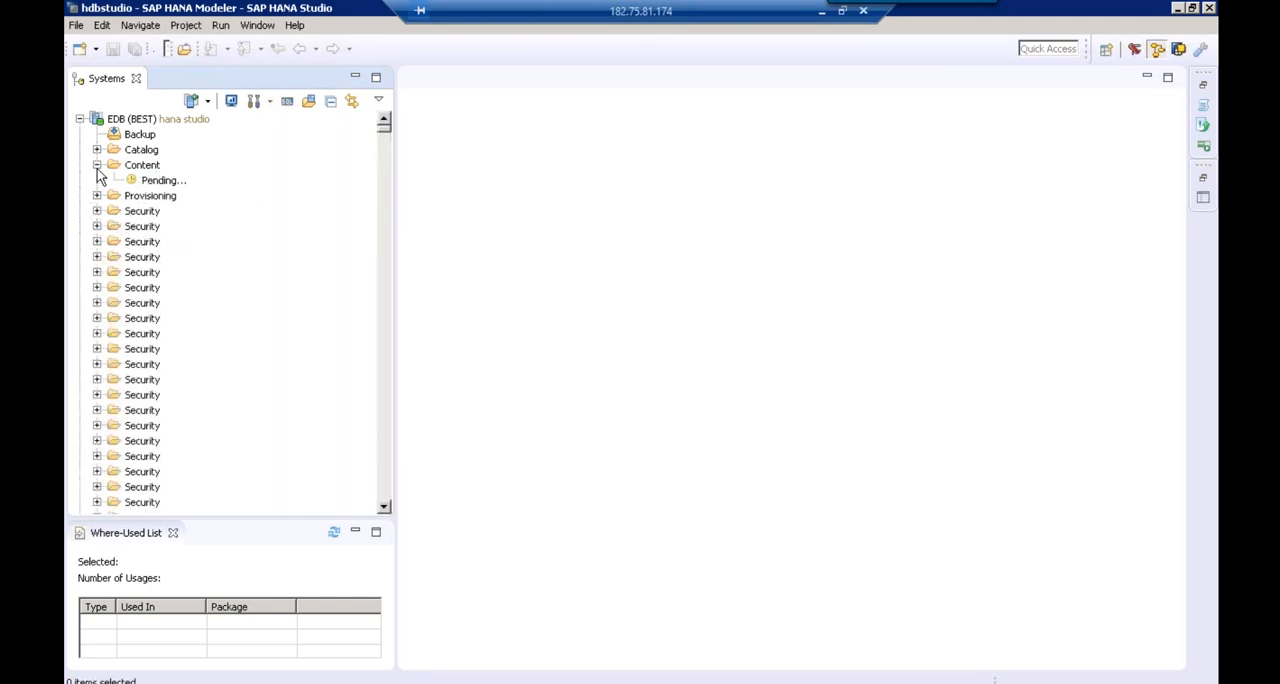
left_click(198, 185)
type("s4h")
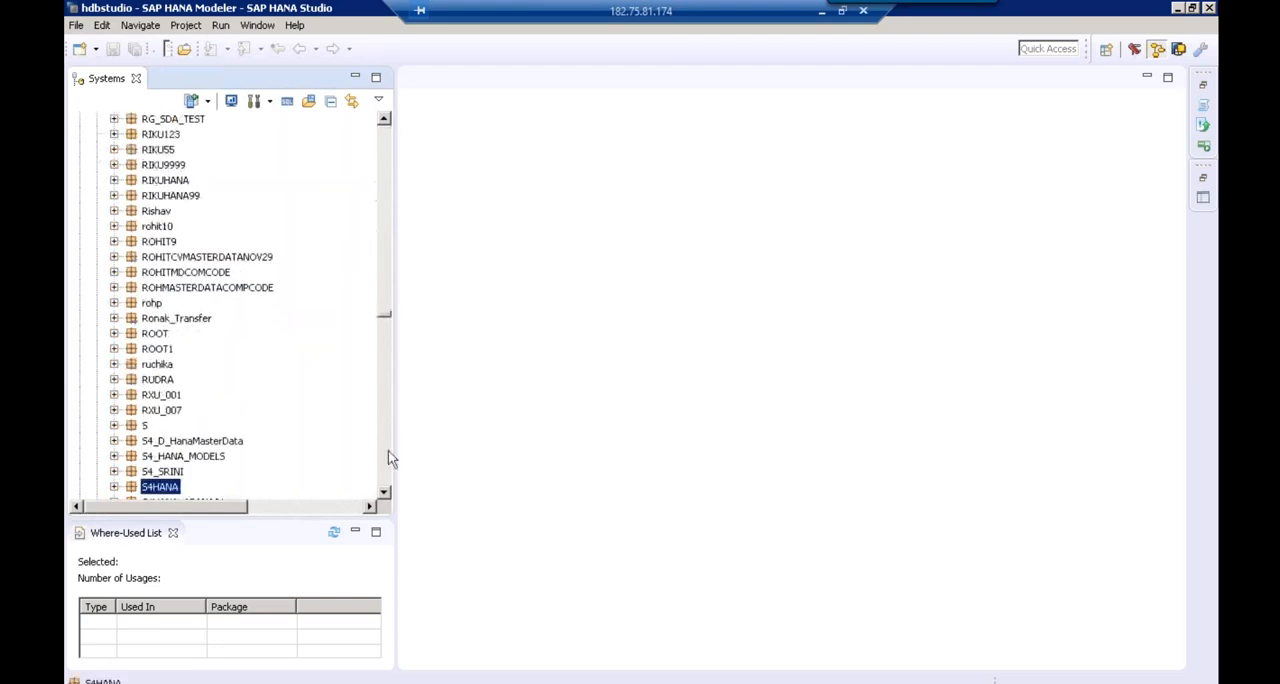
scroll(390, 457, "down", 8)
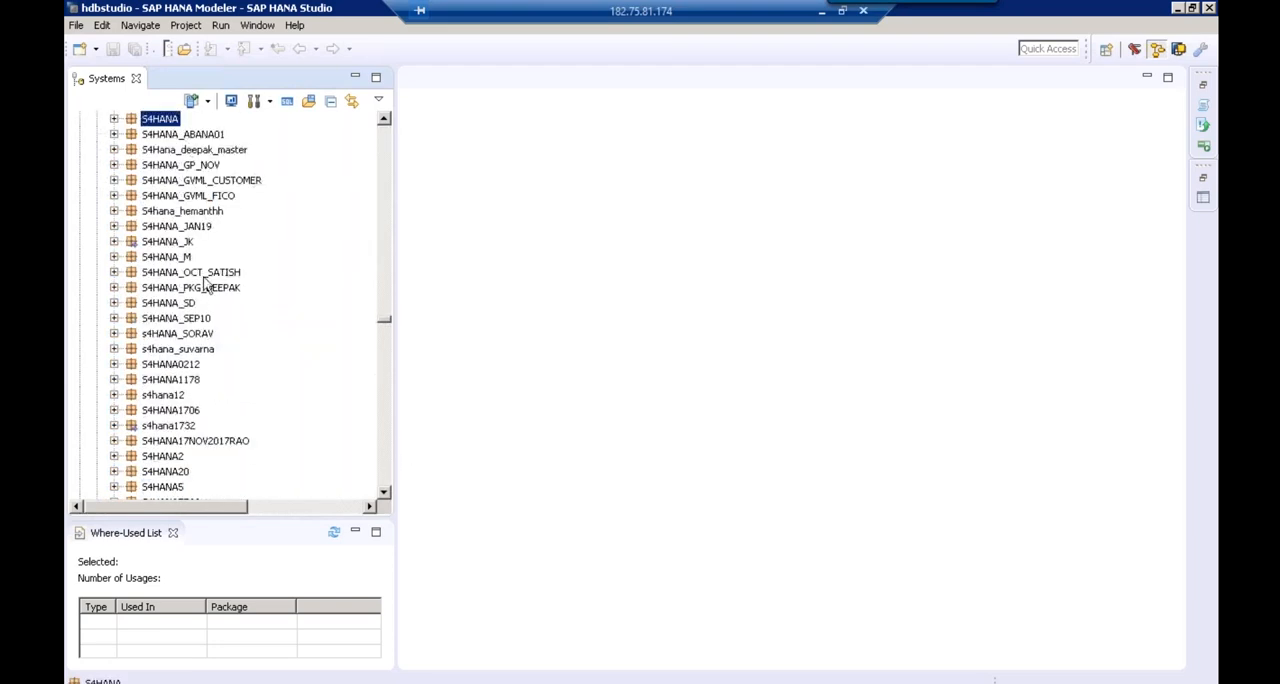
key("Down")
key("Down")
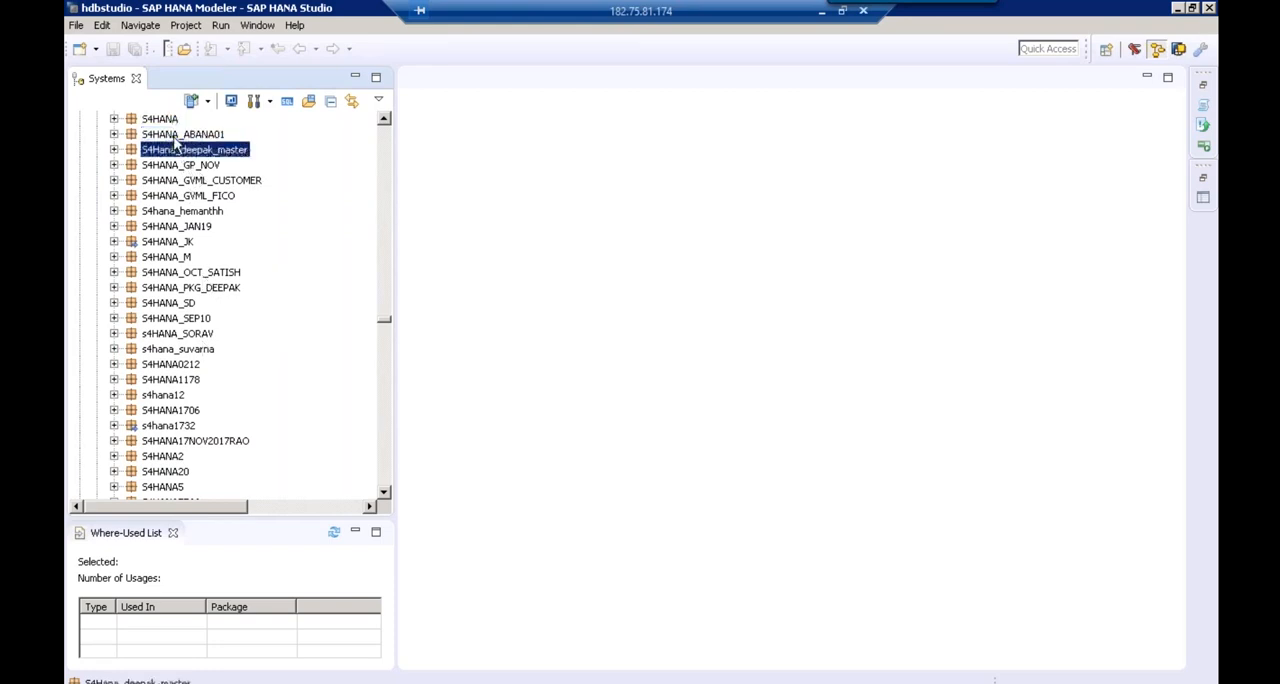
left_click(165, 471)
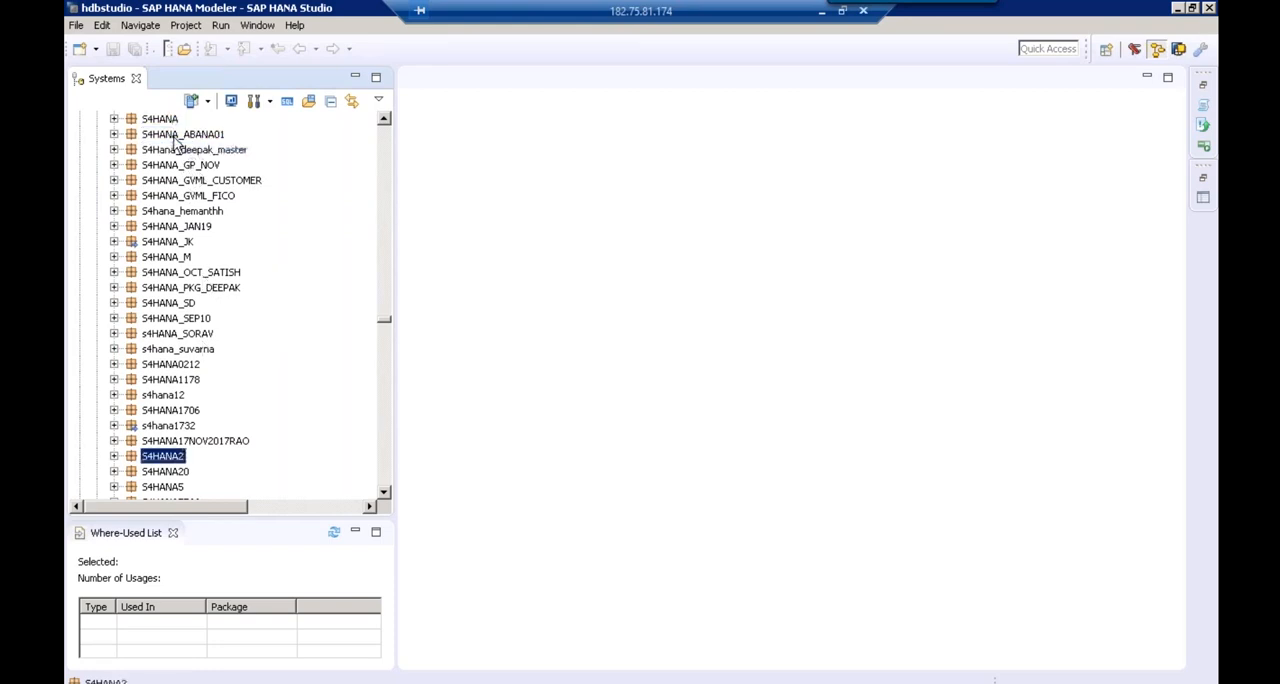
Start a new calculation view in the S4HANA20 package and name it CV_ACTUAL_PLAN_DATA
right_click(172, 477)
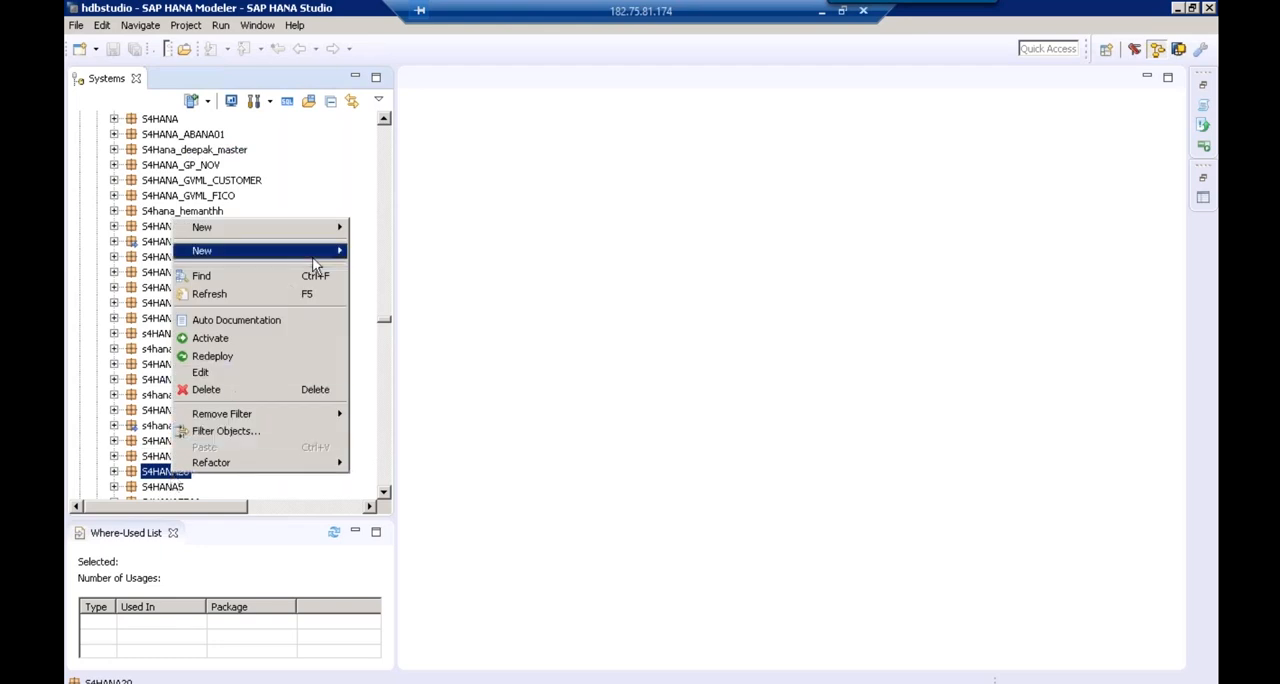
mouse_move(313, 260)
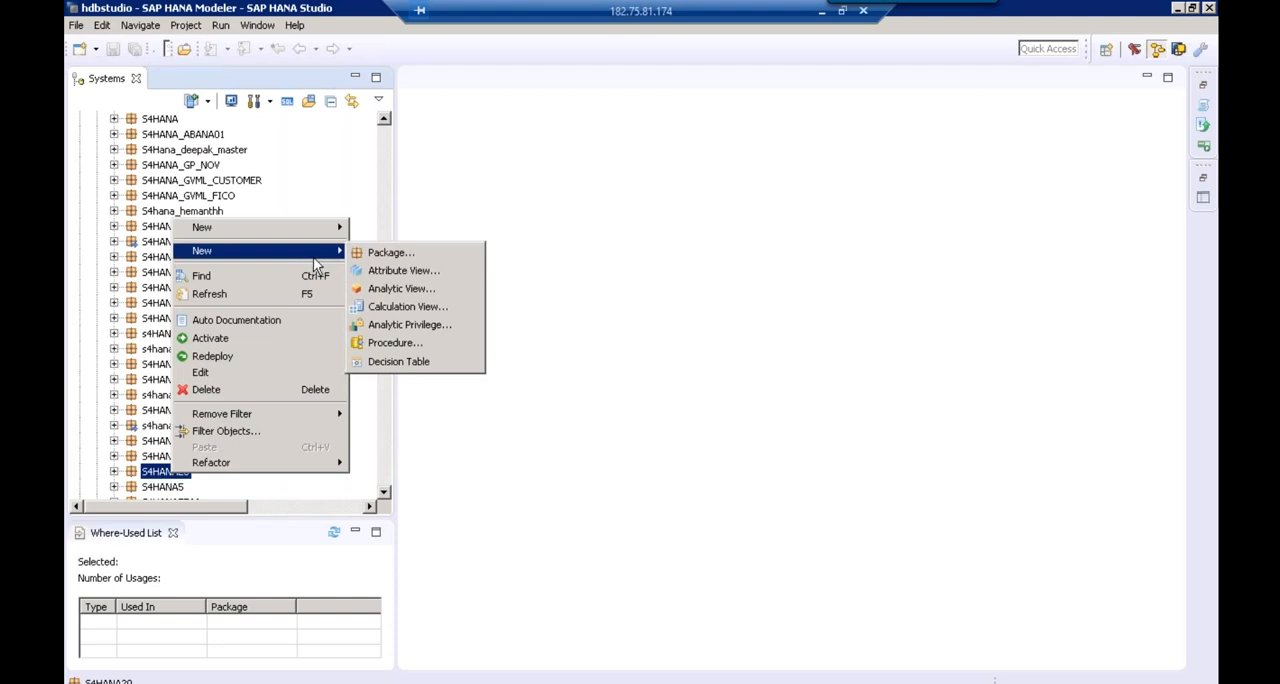
left_click(397, 307)
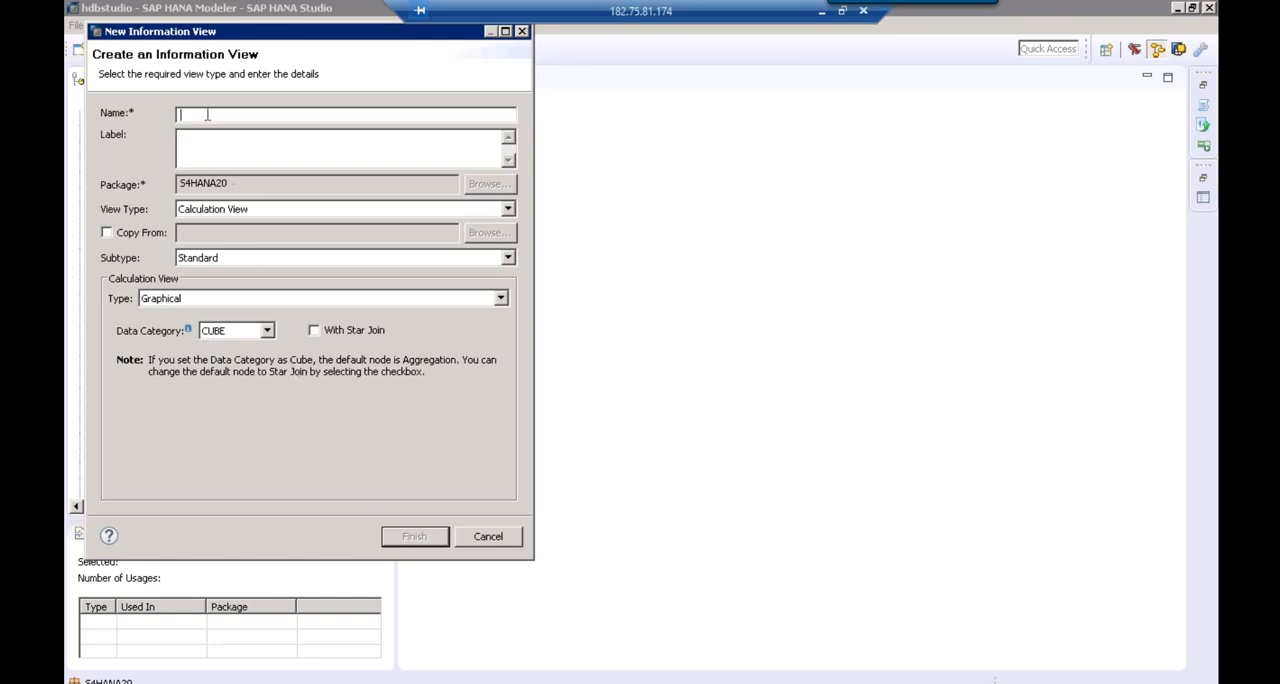
type("CV_ACTUAL_PLAN_DATA")
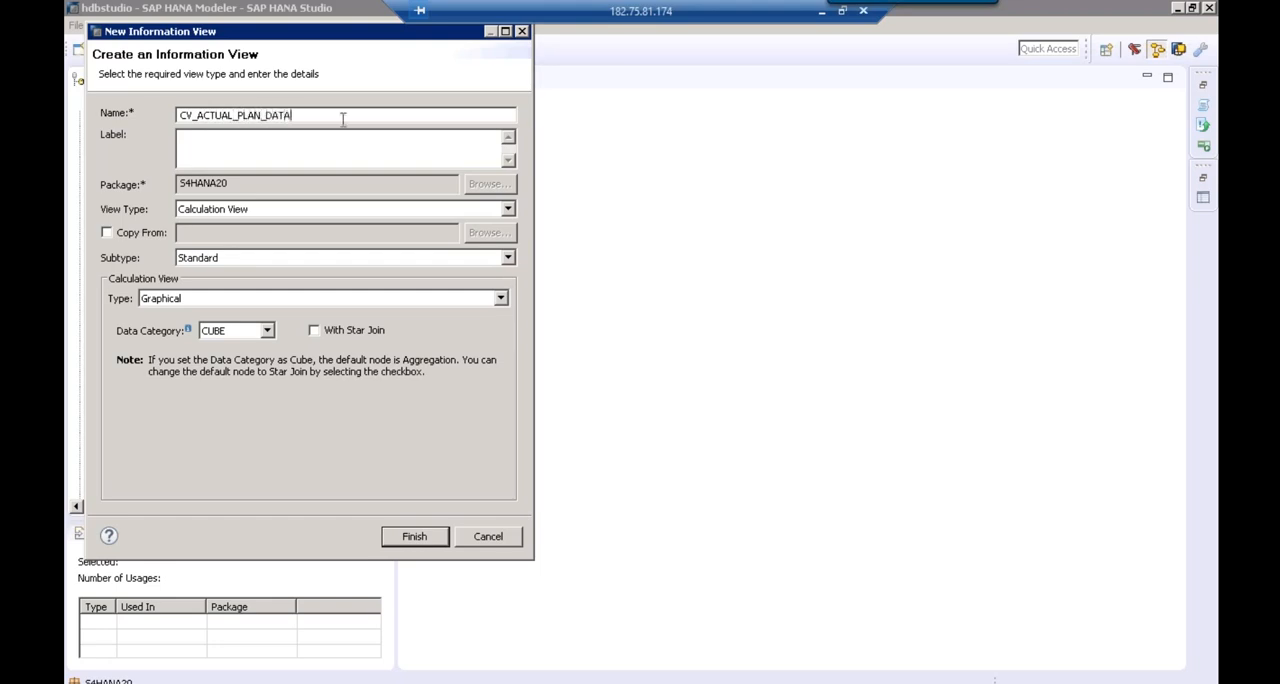
Set the label to ACTUAL_PLAN_DATA and create the graphical calculation view with data category CUBE
left_click_drag(342, 118, 141, 96)
left_click(237, 147)
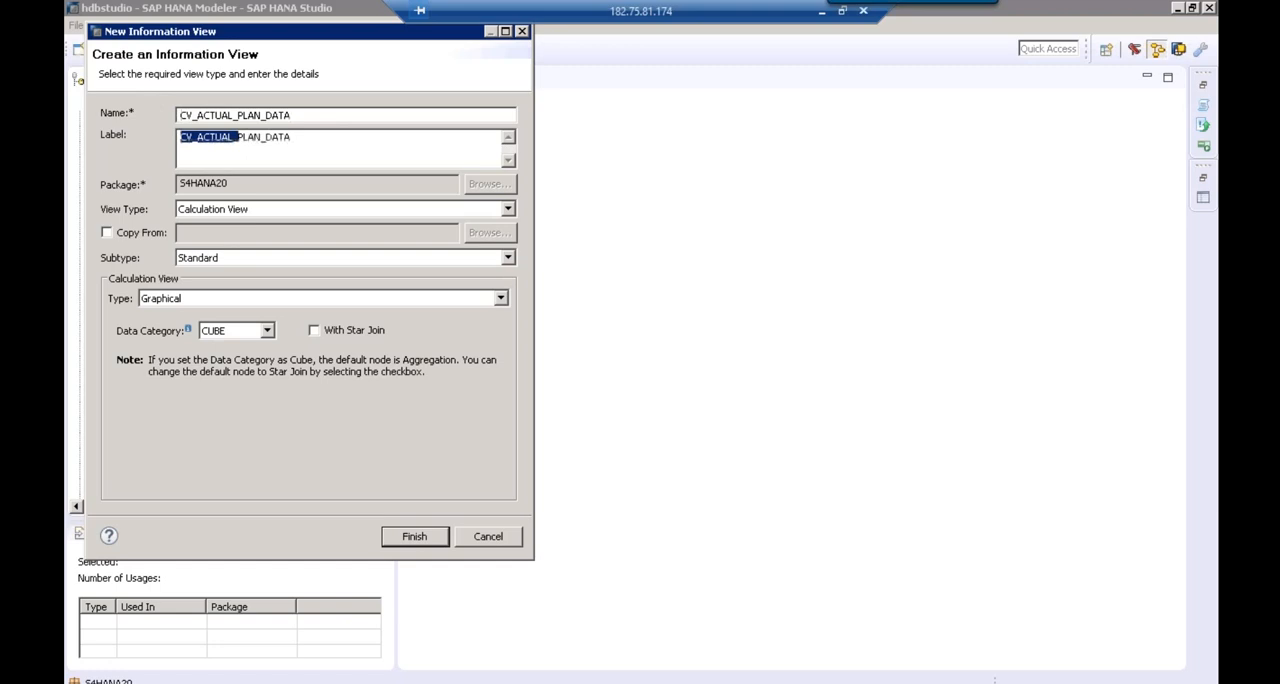
left_click(202, 142)
key("BackSpace")
key("BackSpace")
key("BackSpace")
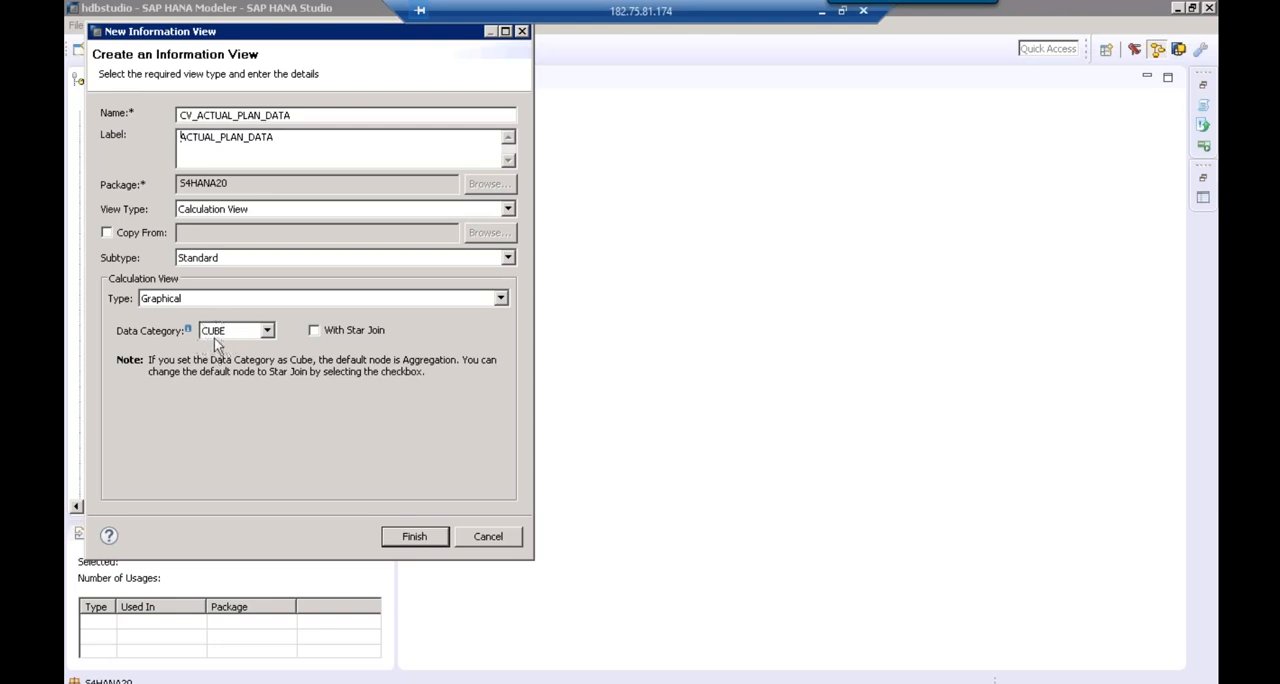
left_click(432, 538)
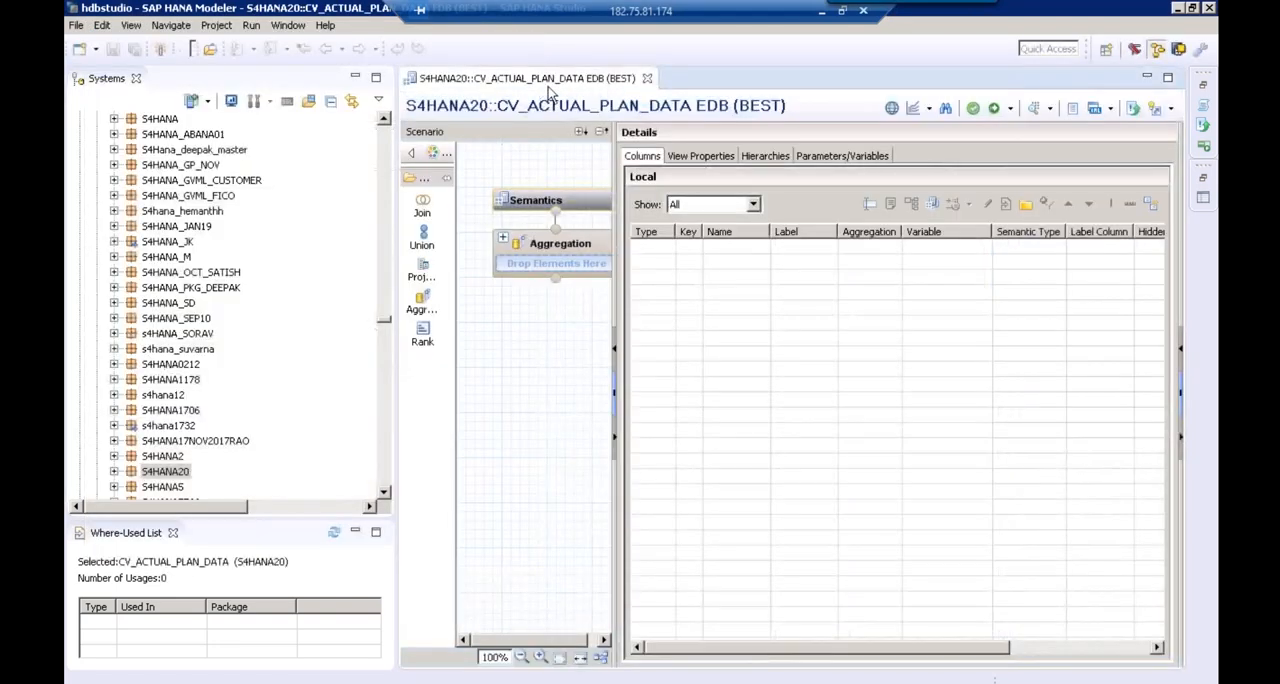
Start a new analytic view in the S4HANA20 package and name it AN_ACTUAL
left_click(114, 471)
left_click(151, 475)
right_click(150, 480)
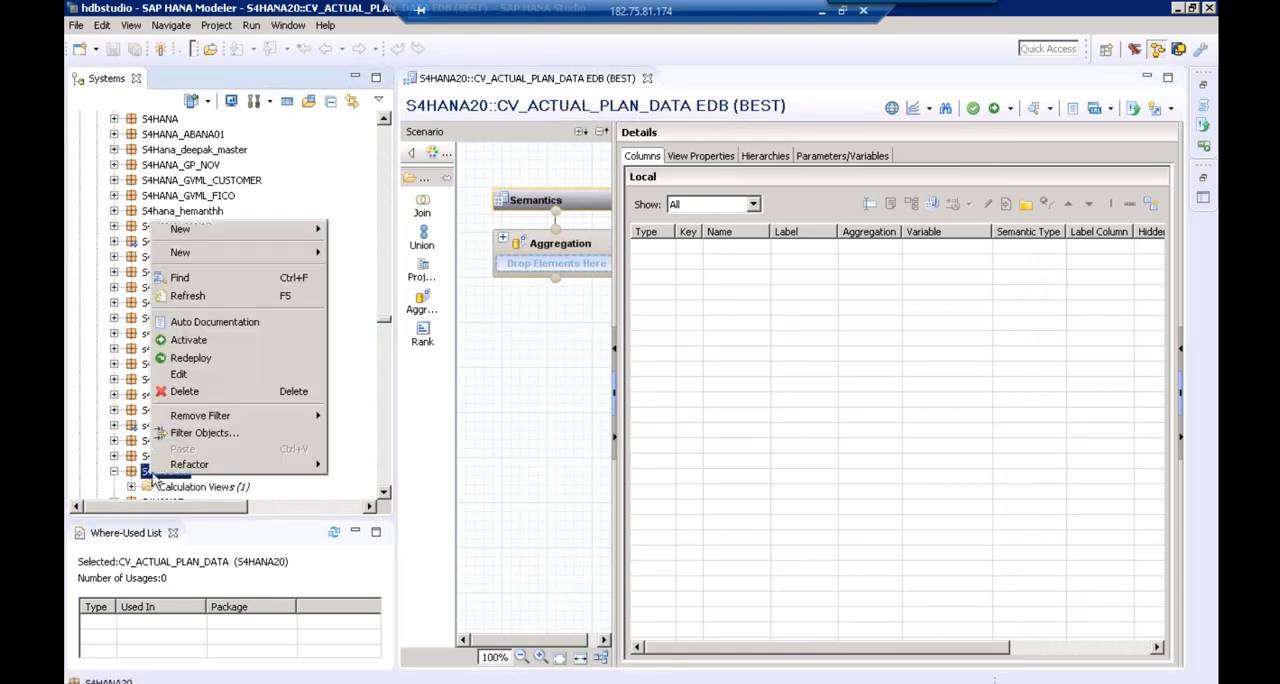
mouse_move(316, 257)
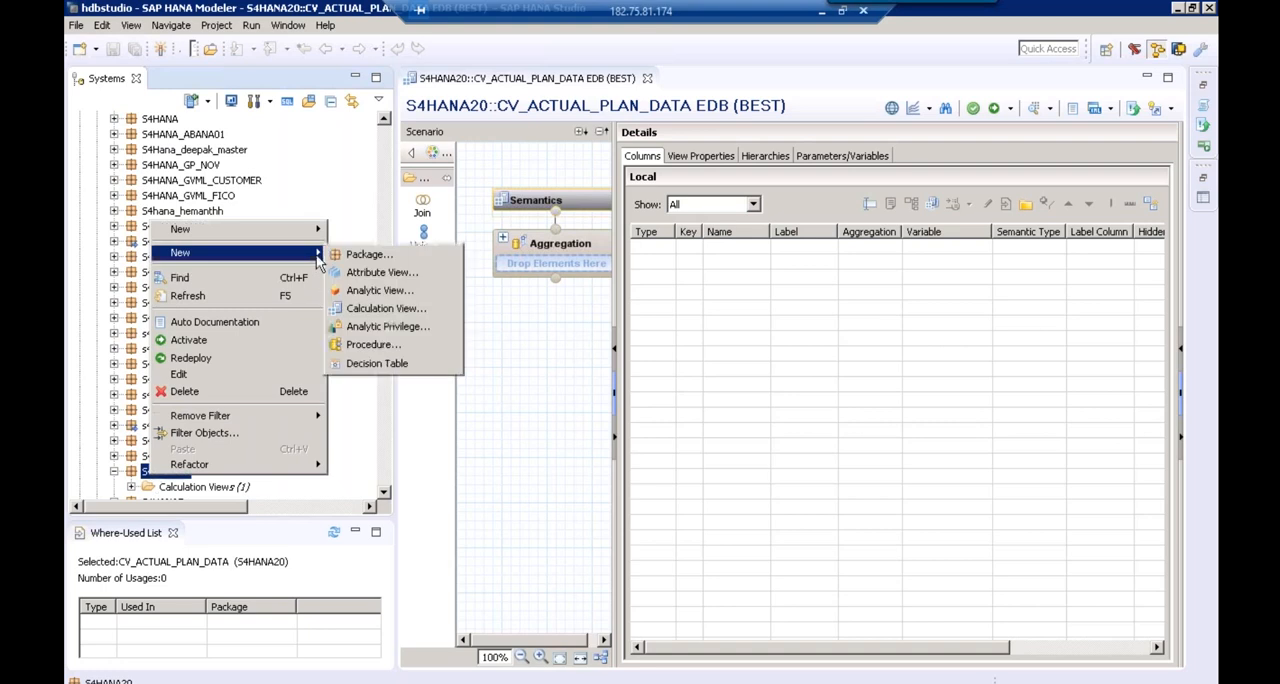
left_click(379, 297)
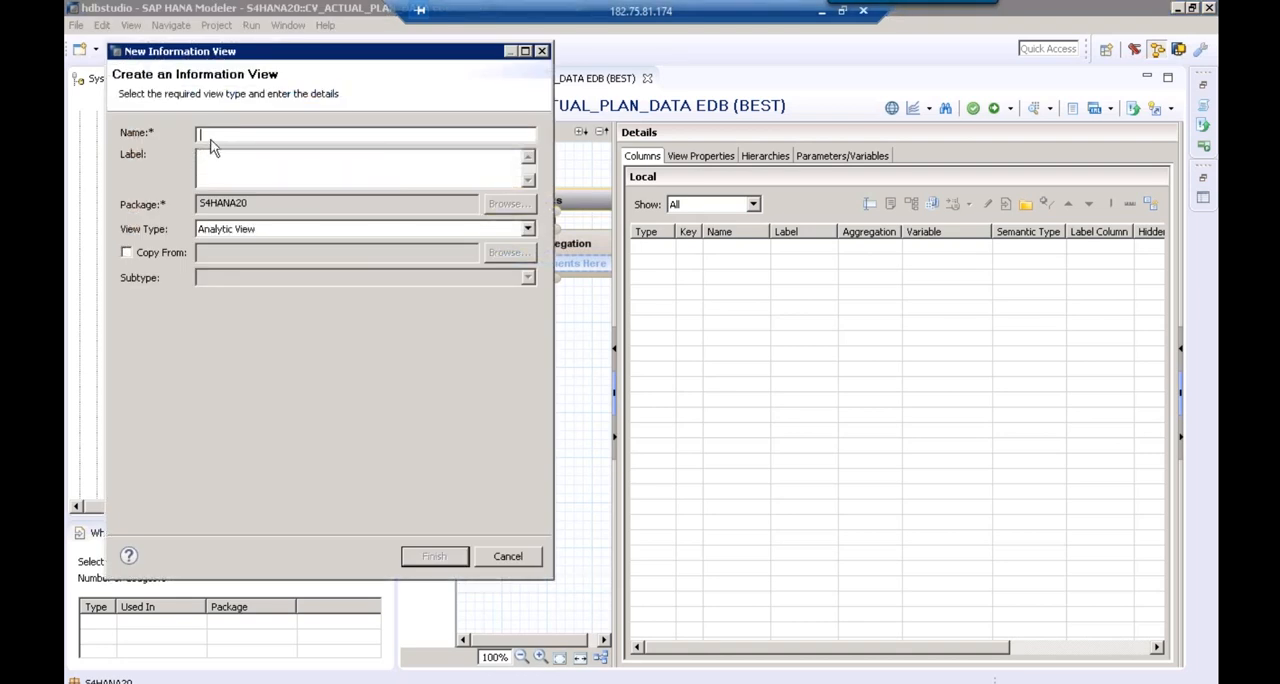
type("AN")
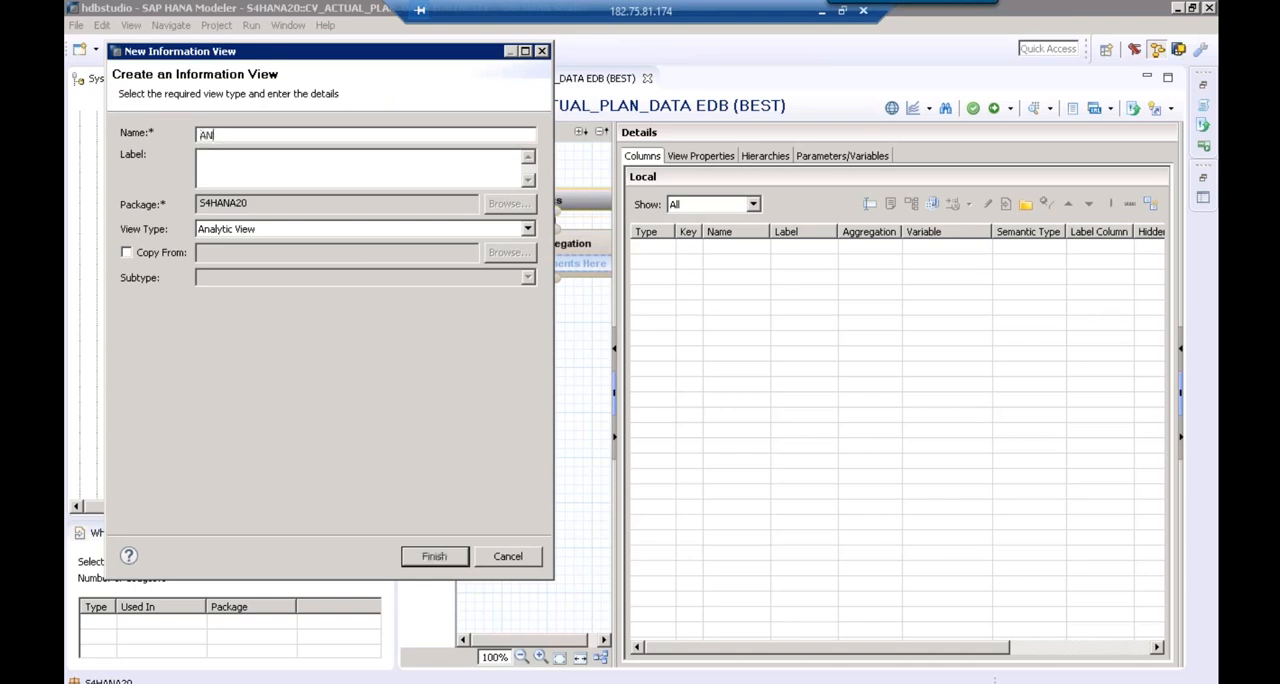
type("_ACTUAL")
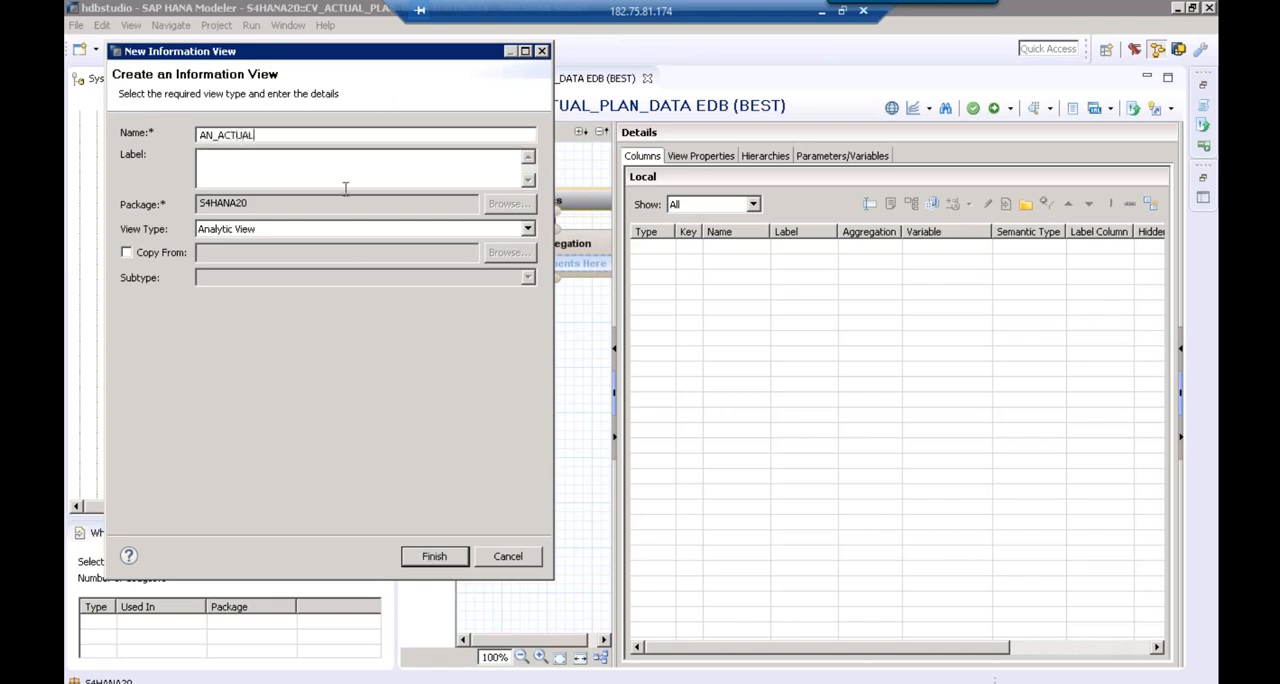
Set the label of the analytic view to ACTUAL DATA and create the view
left_click(219, 158)
key("BackSpace")
key("BackSpace")
key("BackSpace")
left_click(287, 160)
type("DATA")
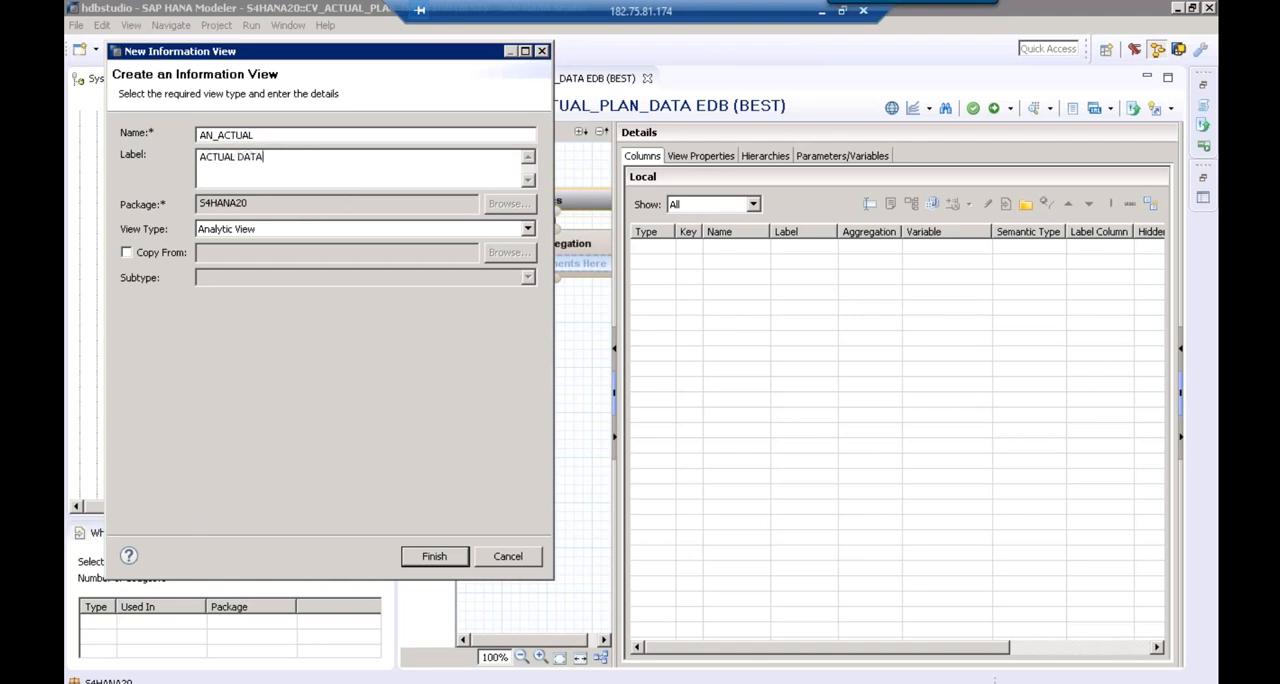
left_click(451, 568)
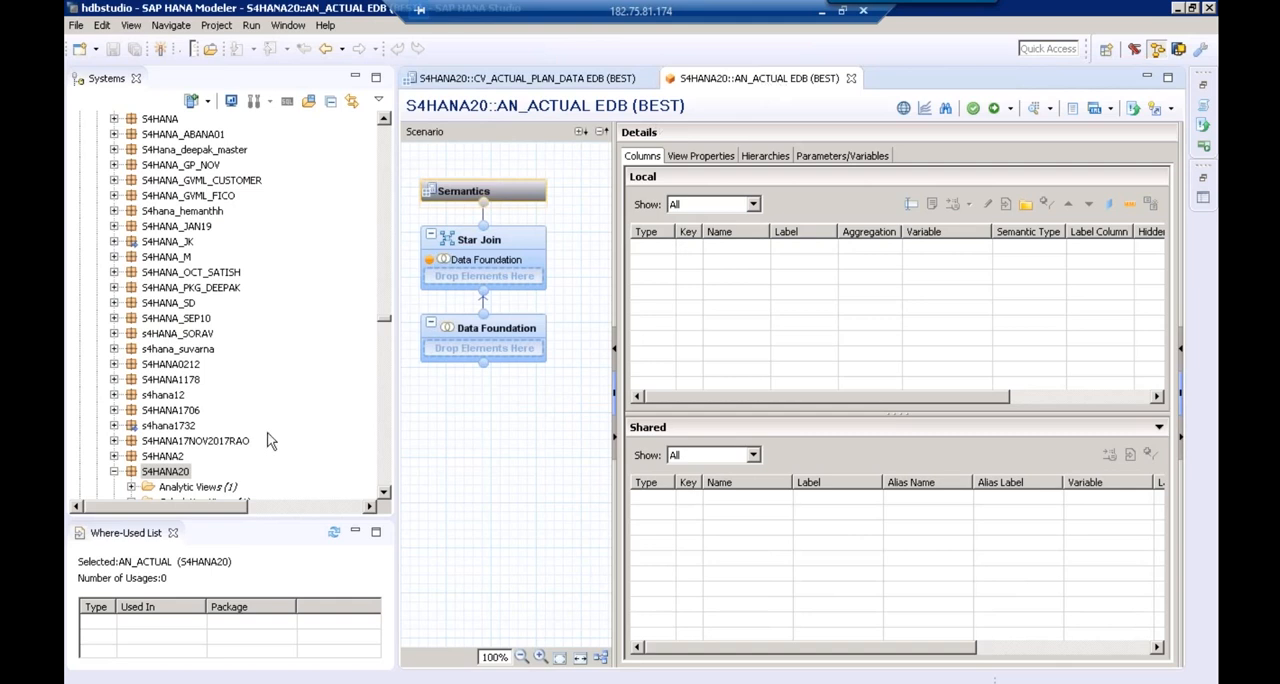
Start a second analytic view in the S4HANA20 package and name it AN_PLAN
left_click(383, 495)
left_click(383, 495)
right_click(176, 443)
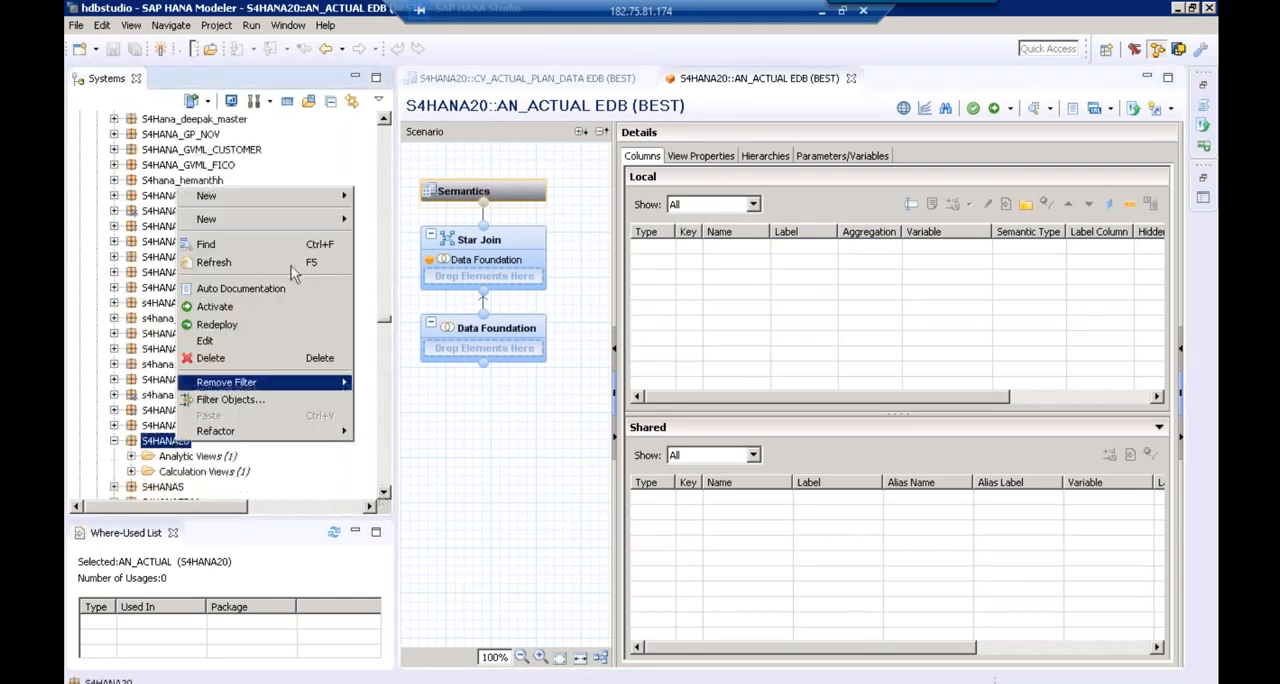
mouse_move(324, 224)
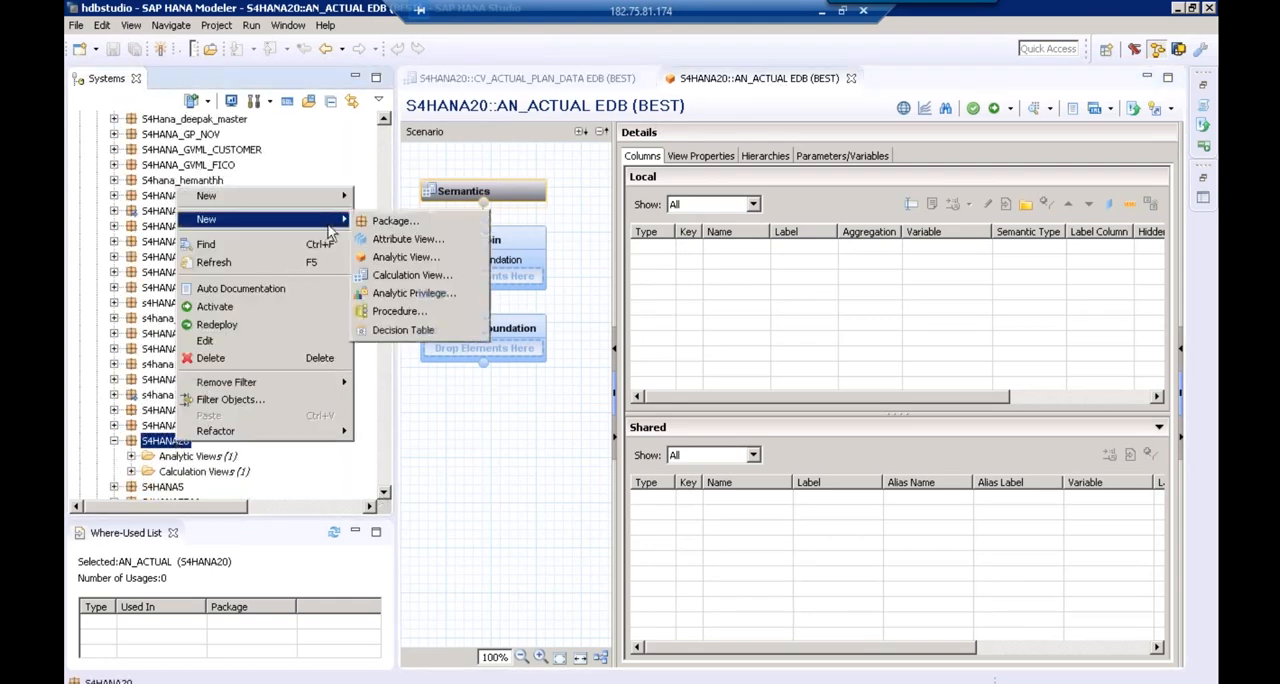
left_click(414, 260)
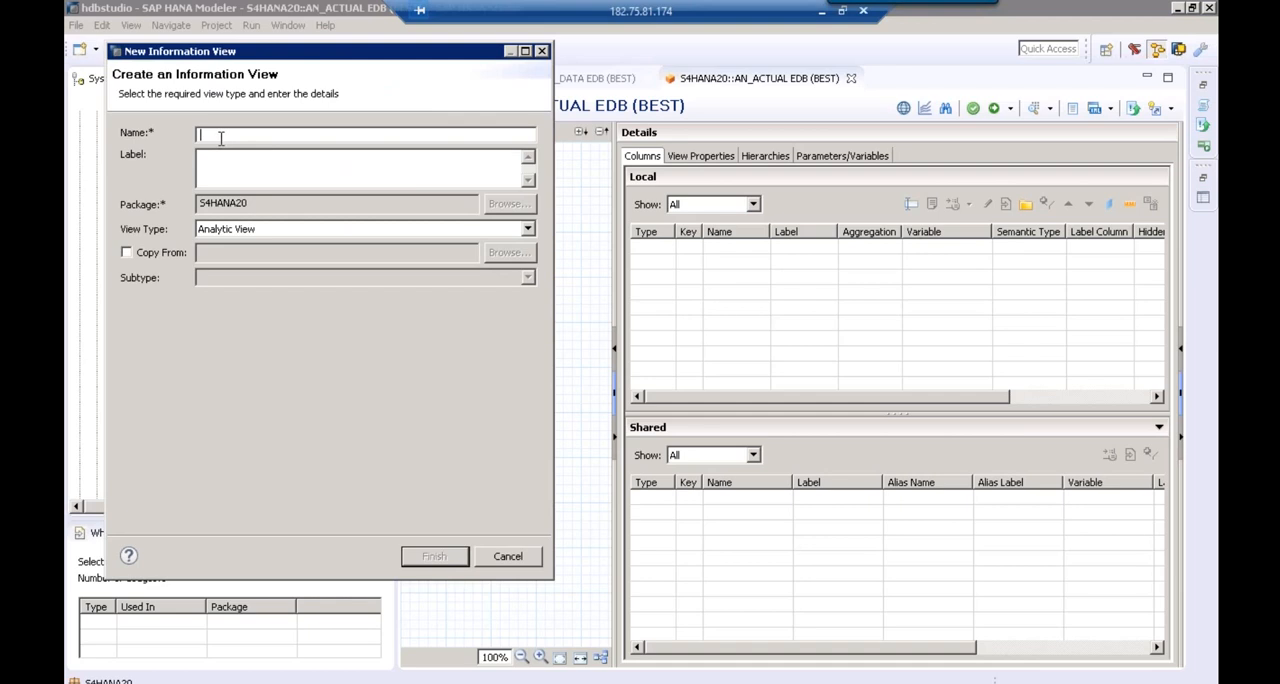
type("AN_PLAN")
Create the AN_PLAN view with the AN_ prefix removed from its label, and look over the AN_ACTUAL and AN_PLAN editors
left_click(255, 167)
left_click(220, 163)
key("BackSpace")
key("BackSpace")
key("BackSpace")
left_click(433, 557)
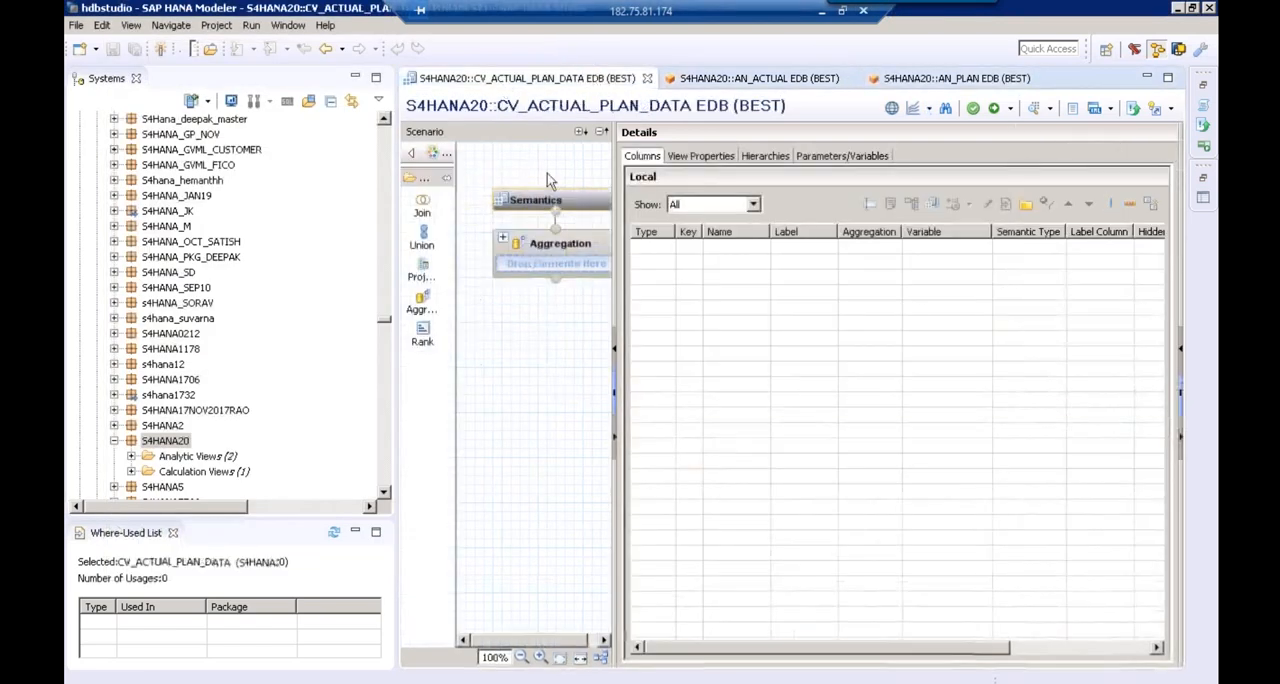
left_click(766, 80)
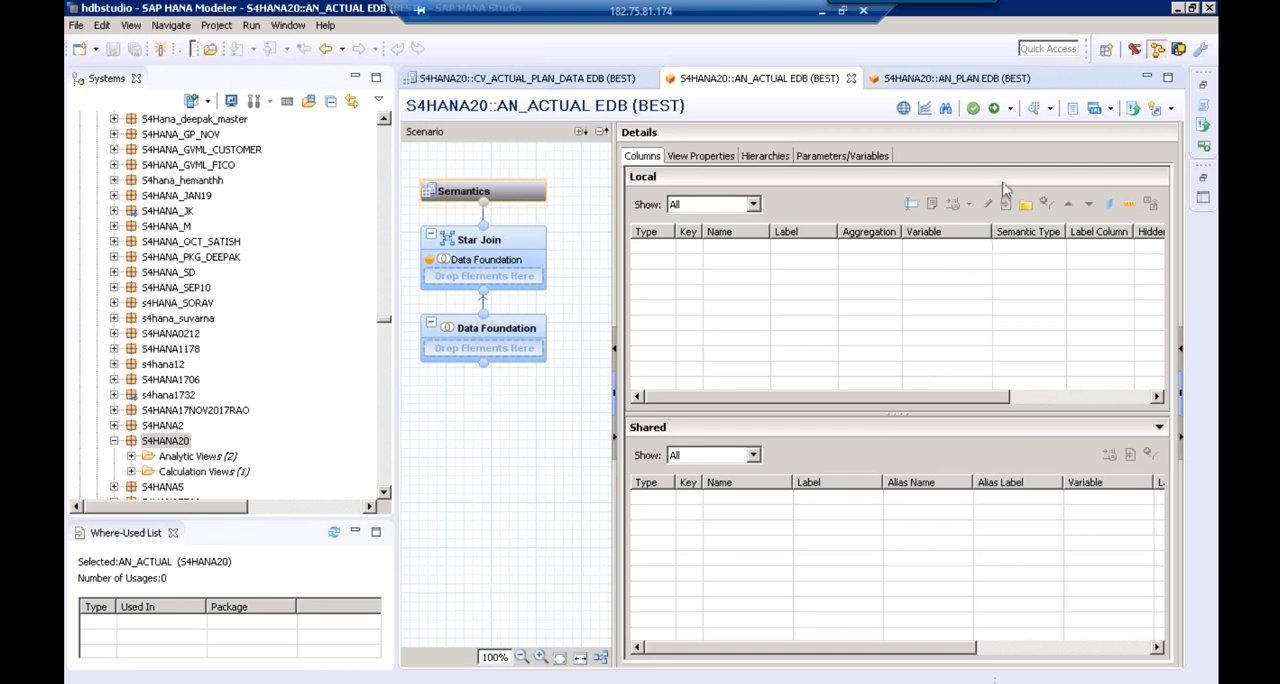
left_click(1000, 80)
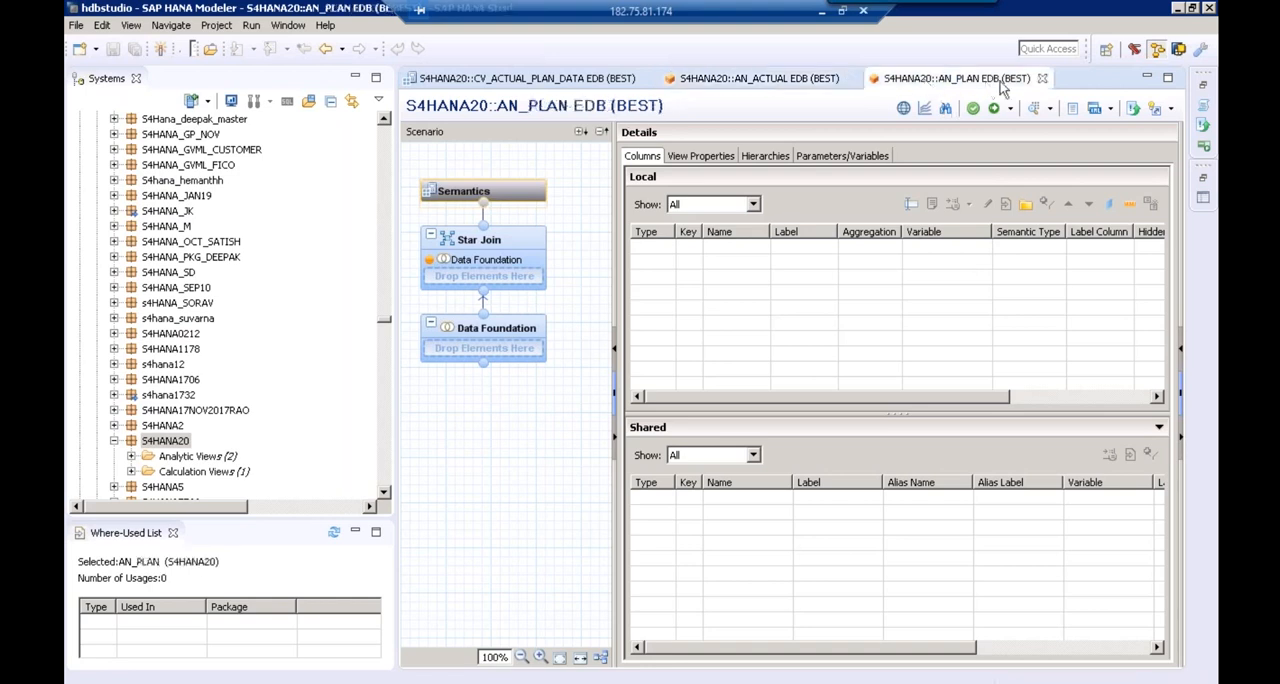
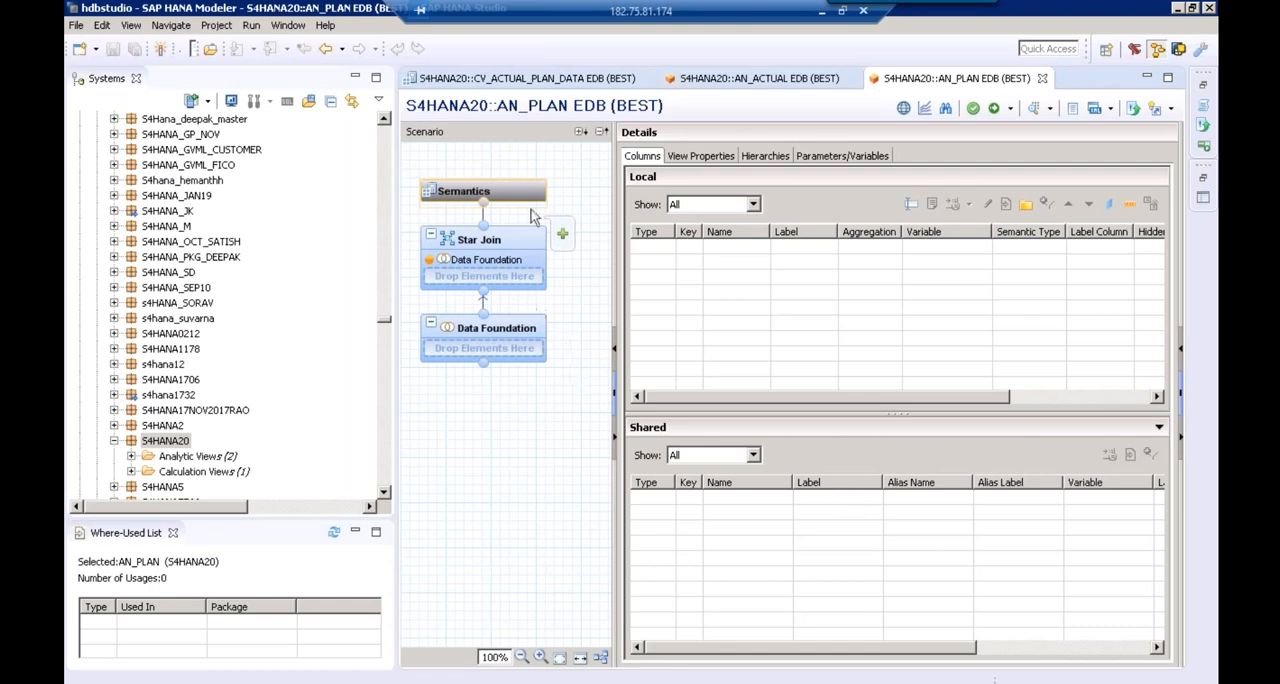
Look through the packages listed above S4HANA20 and their subpackages for an existing customer view to reuse
left_click(114, 430)
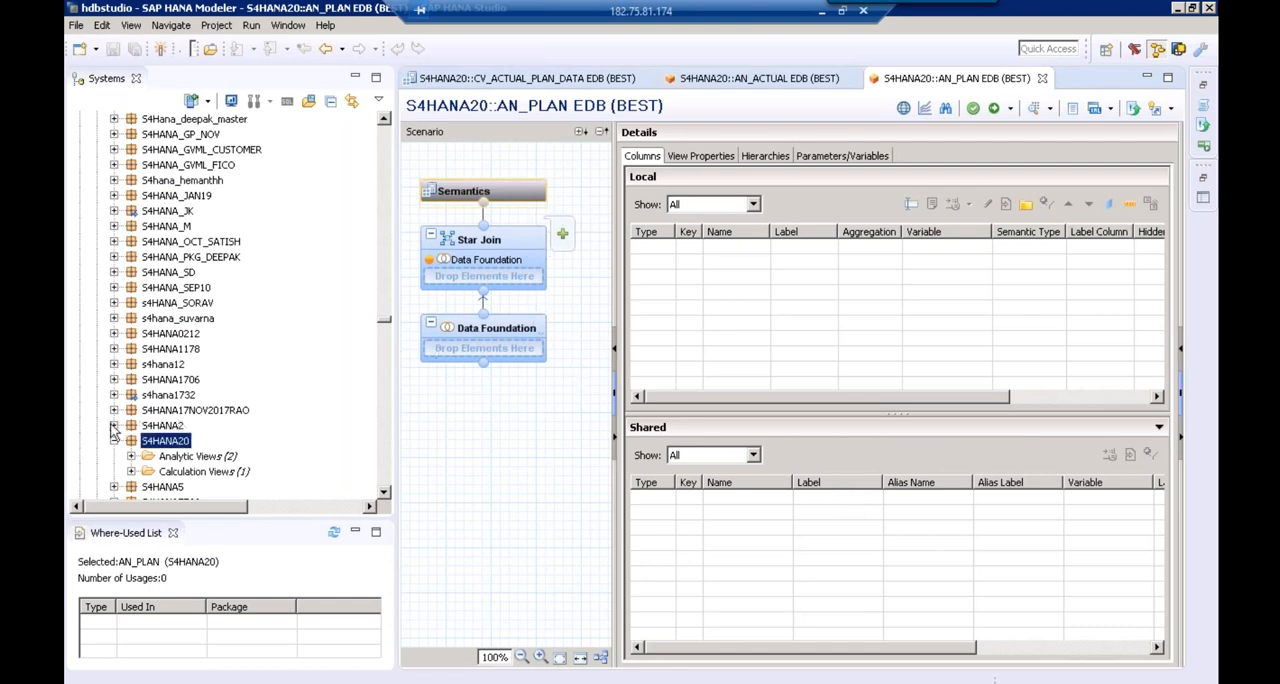
left_click(114, 425)
left_click(114, 410)
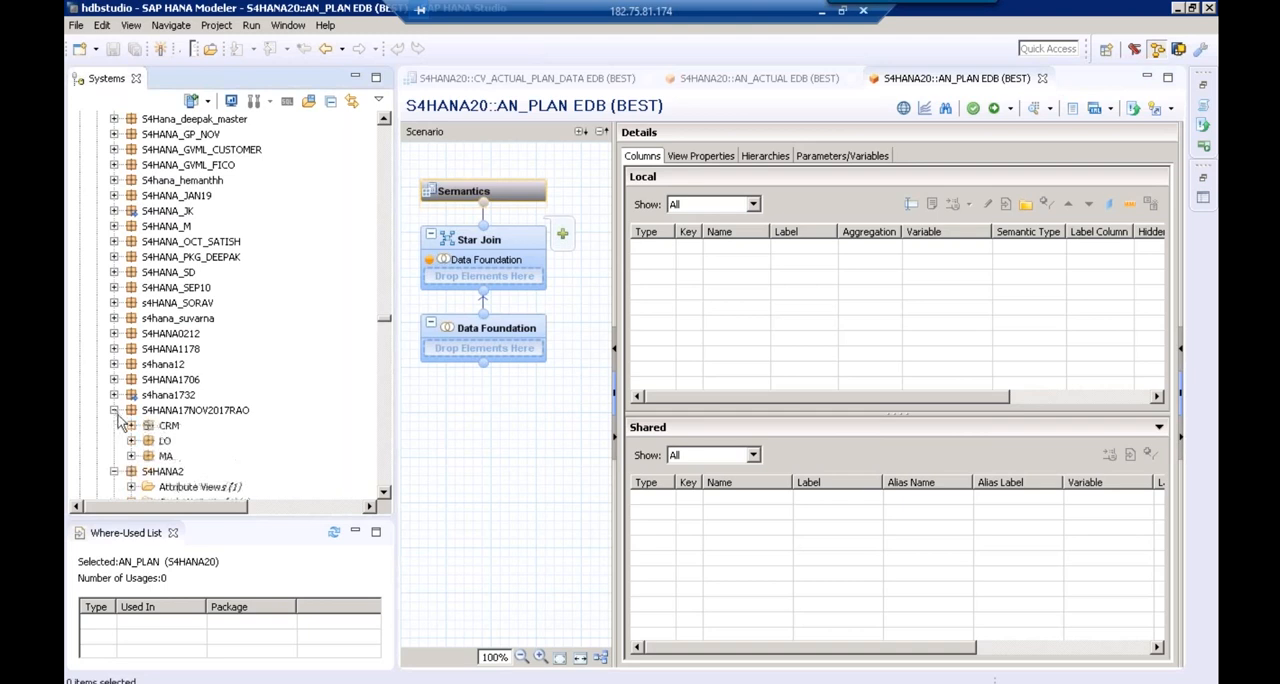
left_click(132, 441)
left_click(131, 426)
left_click(114, 364)
left_click(131, 379)
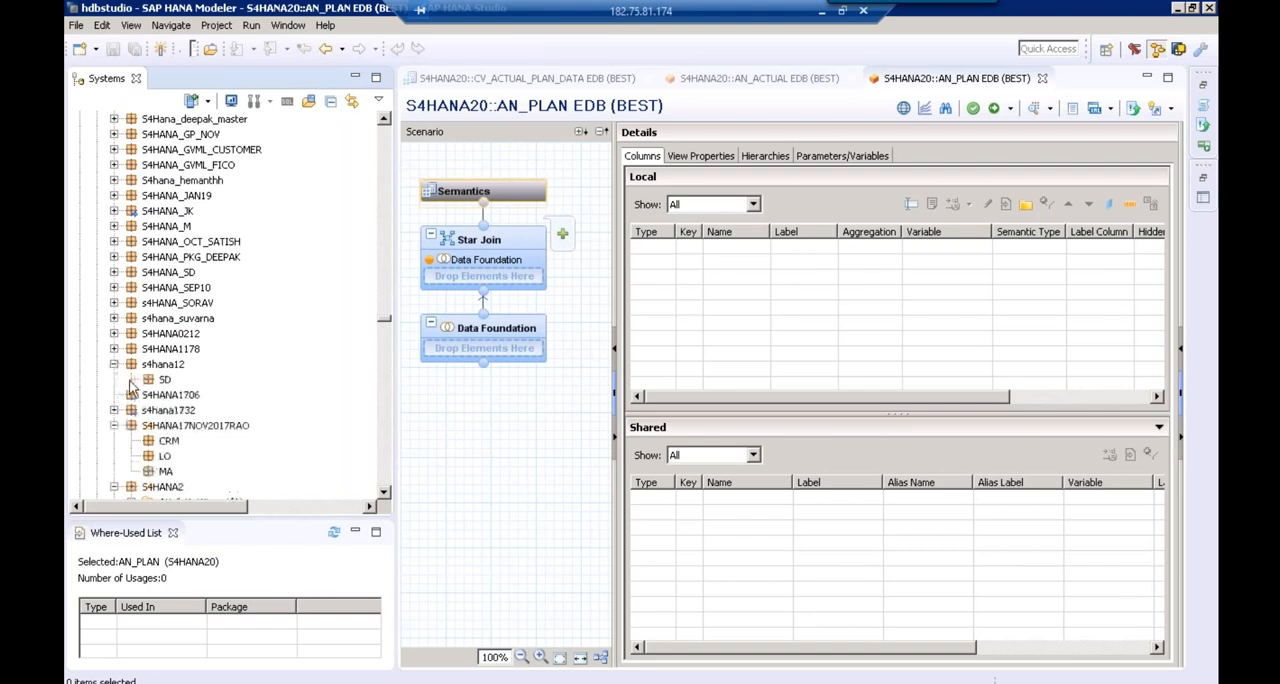
left_click(114, 348)
left_click(131, 394)
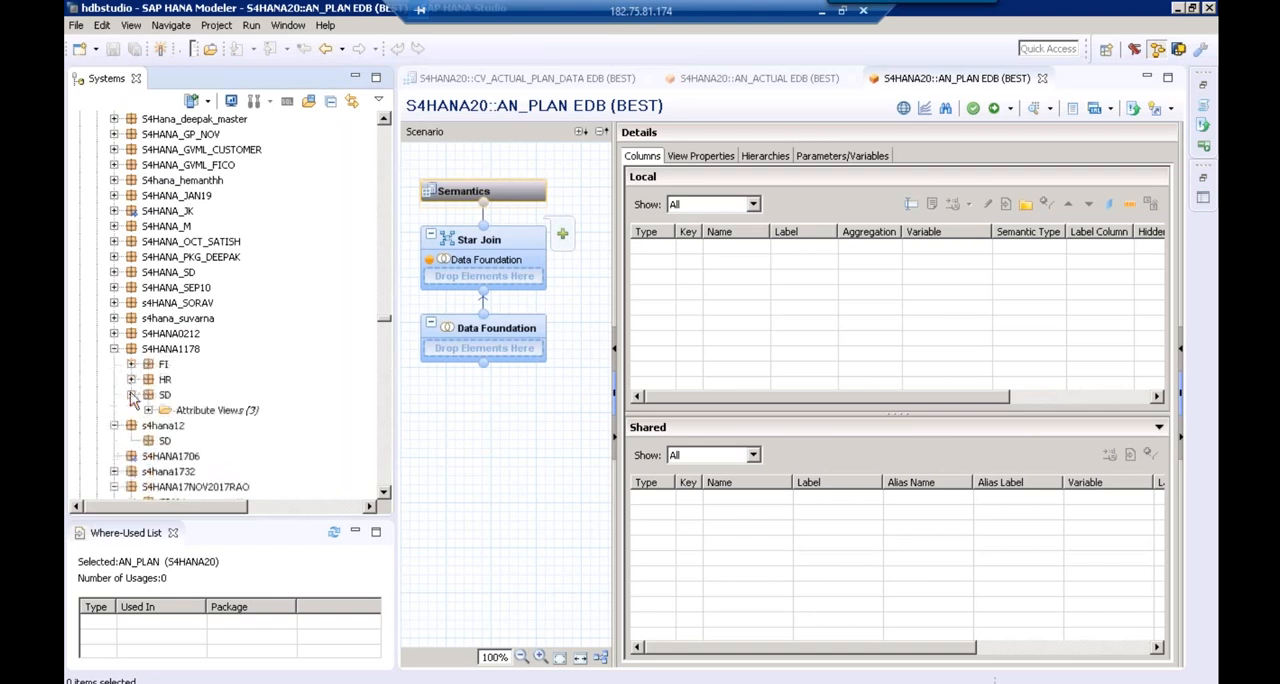
left_click(114, 333)
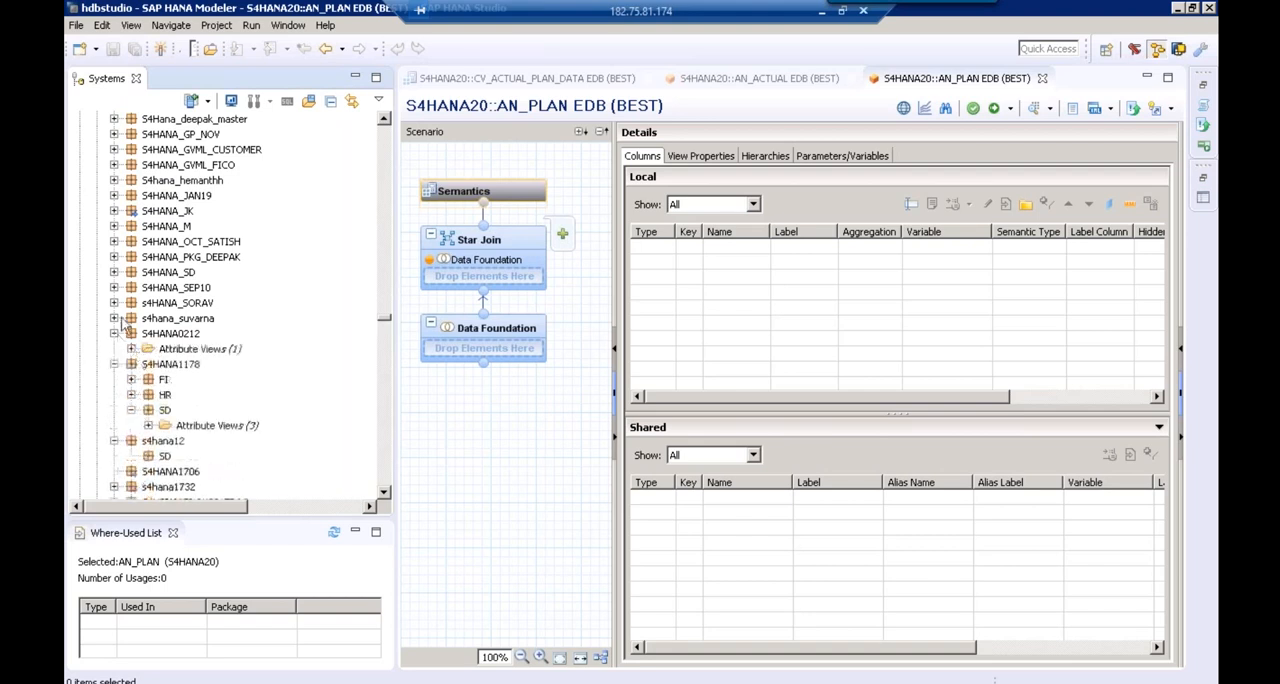
left_click(114, 318)
left_click(131, 364)
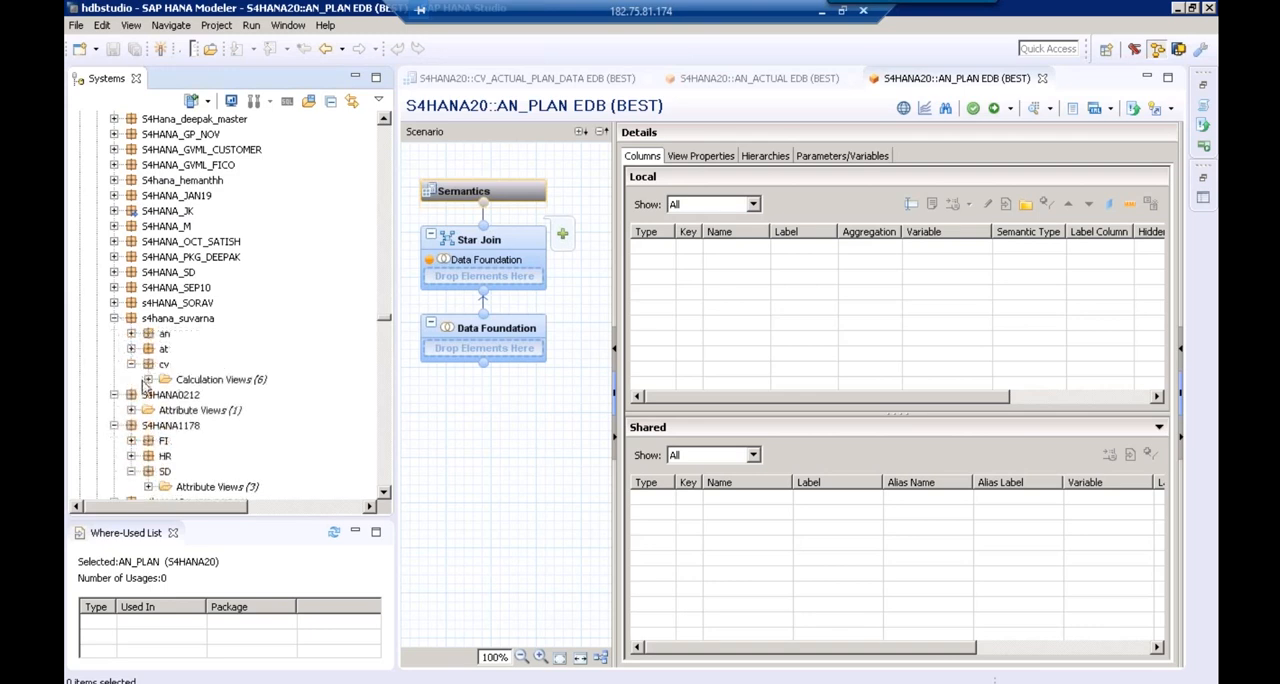
left_click(148, 379)
Try to add the existing CV_CUSTOMER calculation view to the Star Join of AN_PLAN
left_click(220, 412)
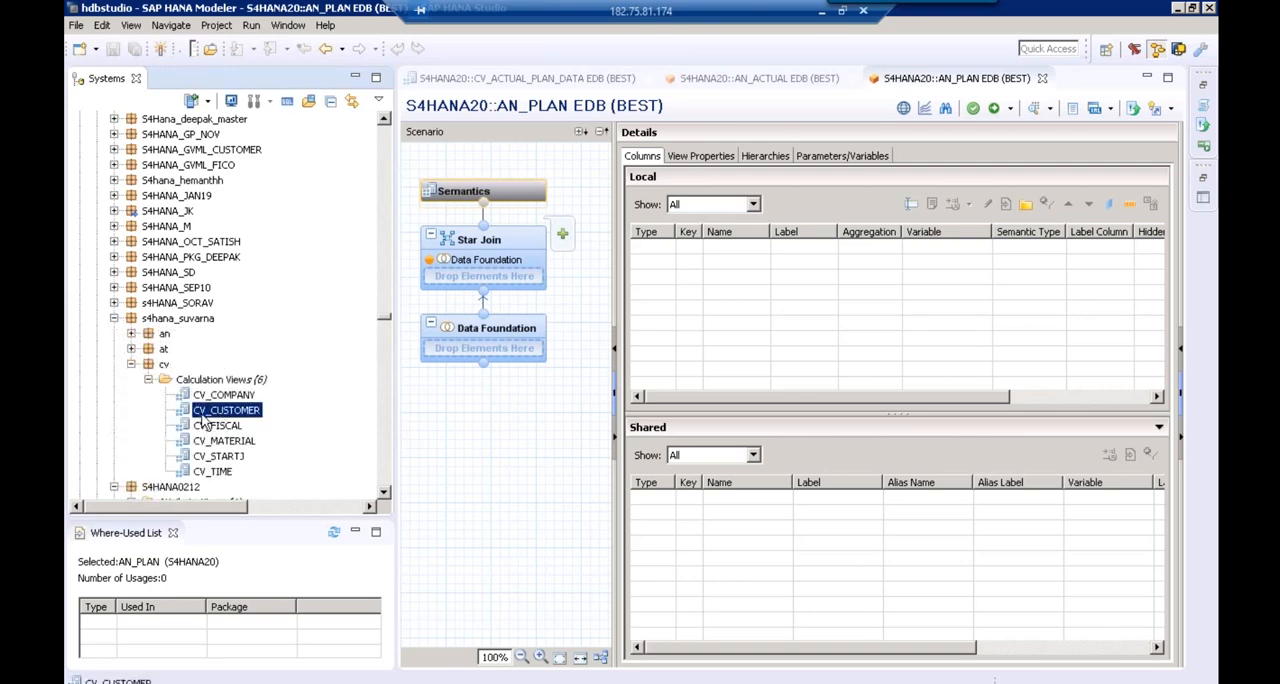
left_click_drag(203, 419, 527, 276)
left_click(525, 268)
left_click(247, 413)
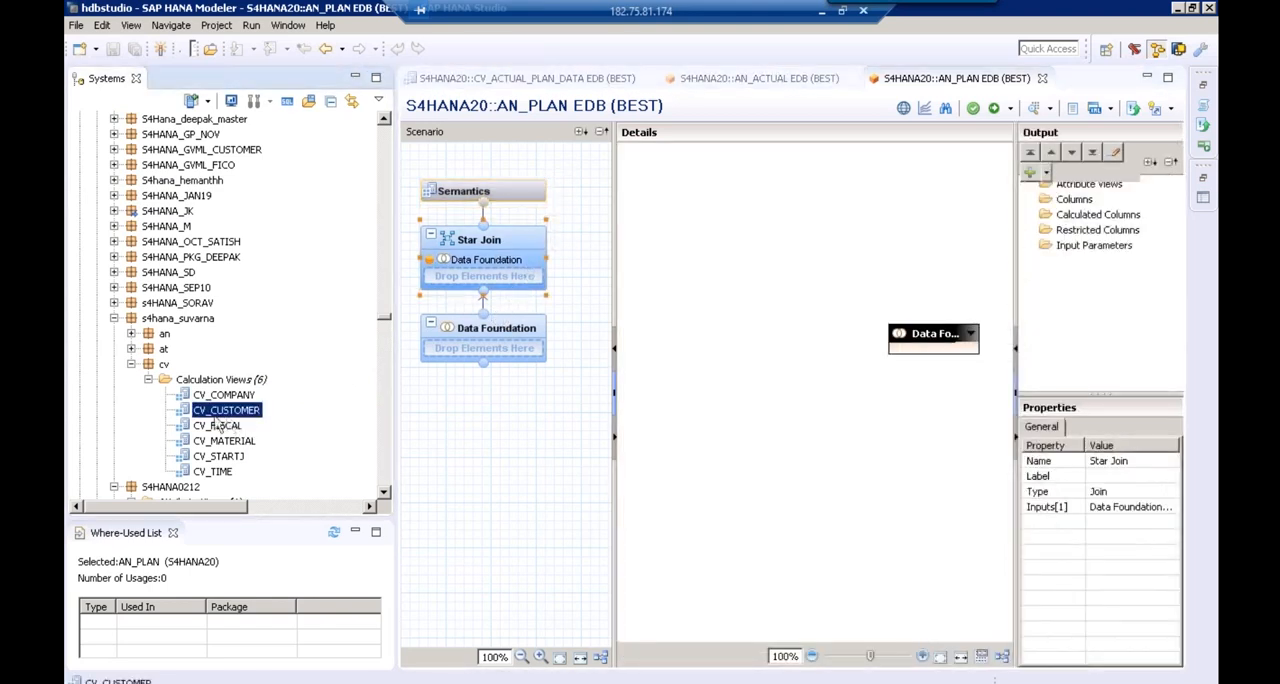
left_click_drag(240, 418, 480, 328)
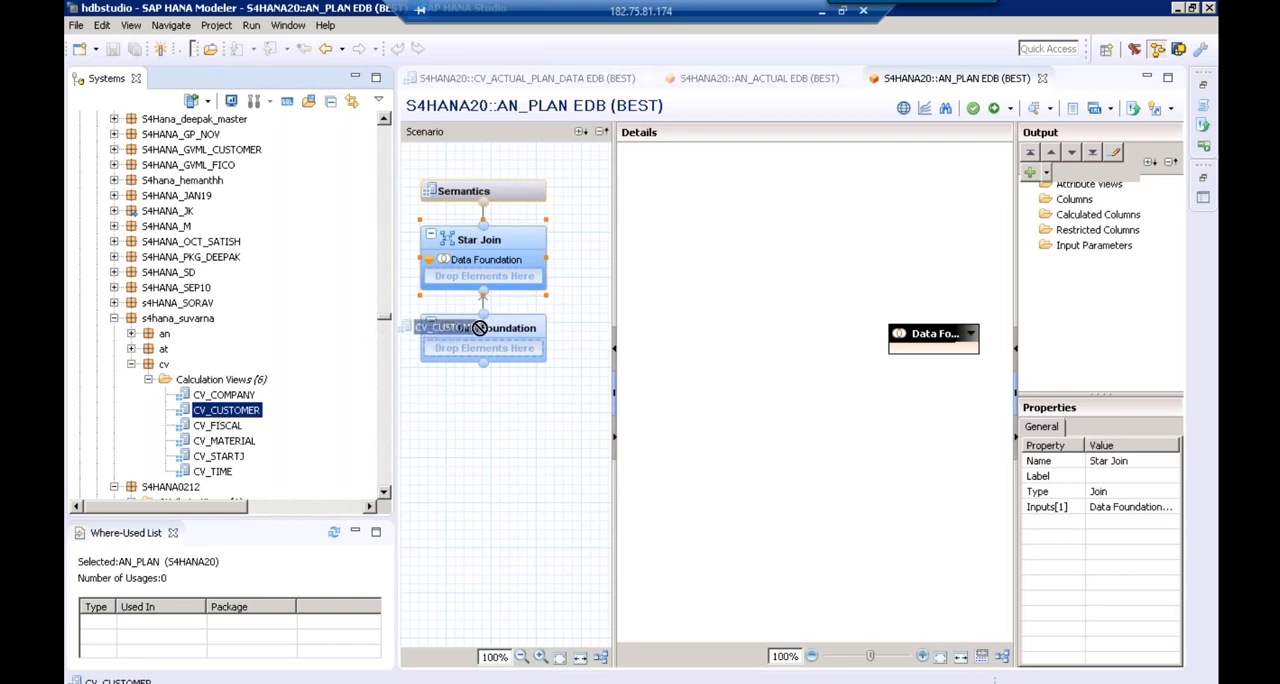
left_click_drag(480, 328, 465, 278)
left_click(131, 364)
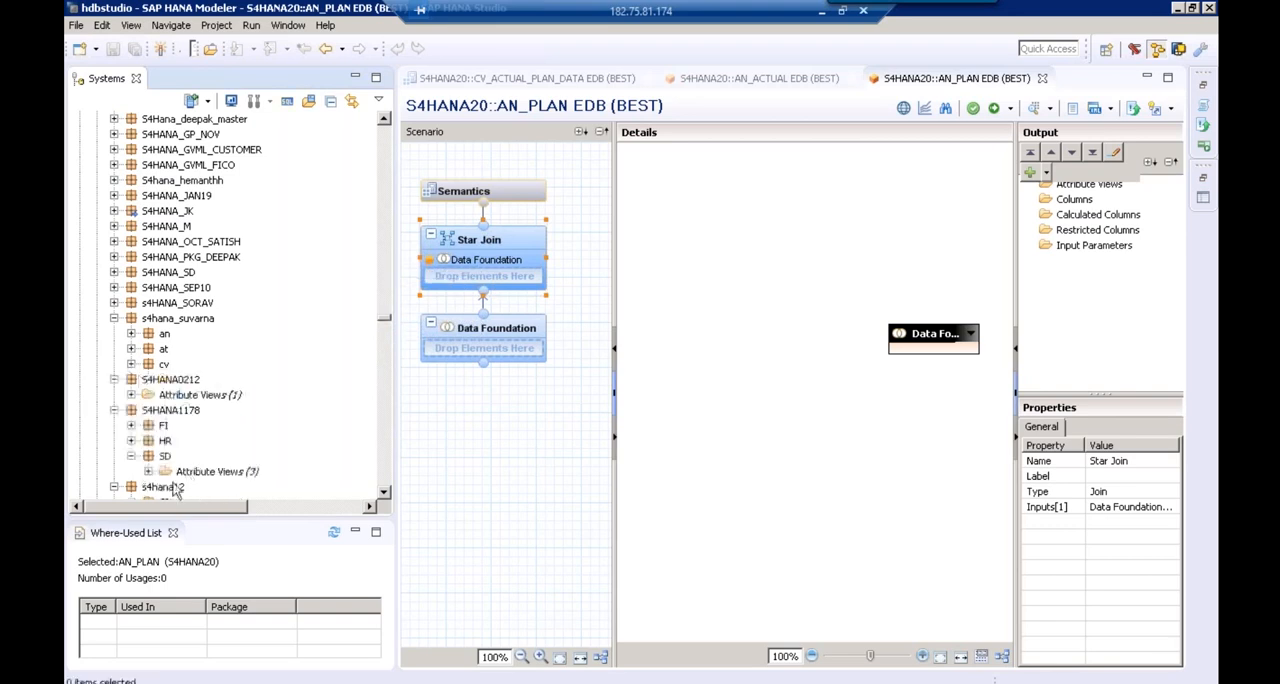
Start a new attribute view in the S4HANA20 package and name it AT_CUSTOMER
left_click(384, 493)
left_click(384, 493)
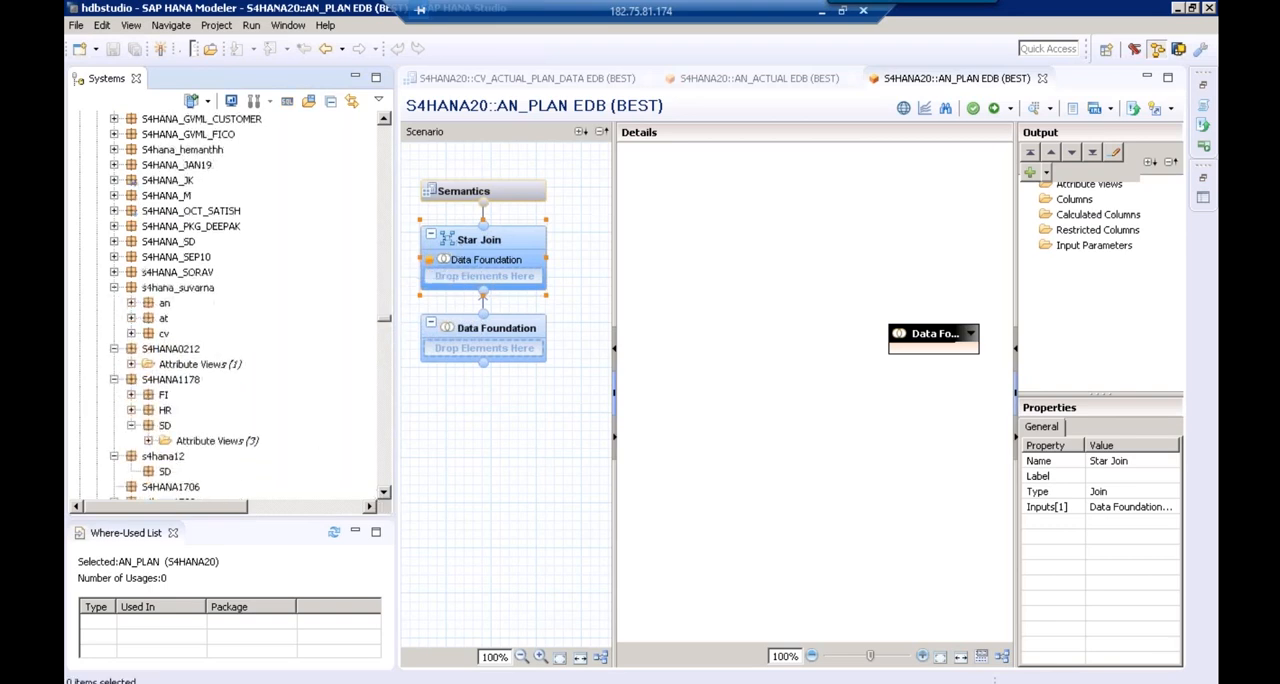
mouse_move(499, 234)
left_click(385, 494)
scroll(386, 496, "down", 4)
scroll(386, 496, "down", 2)
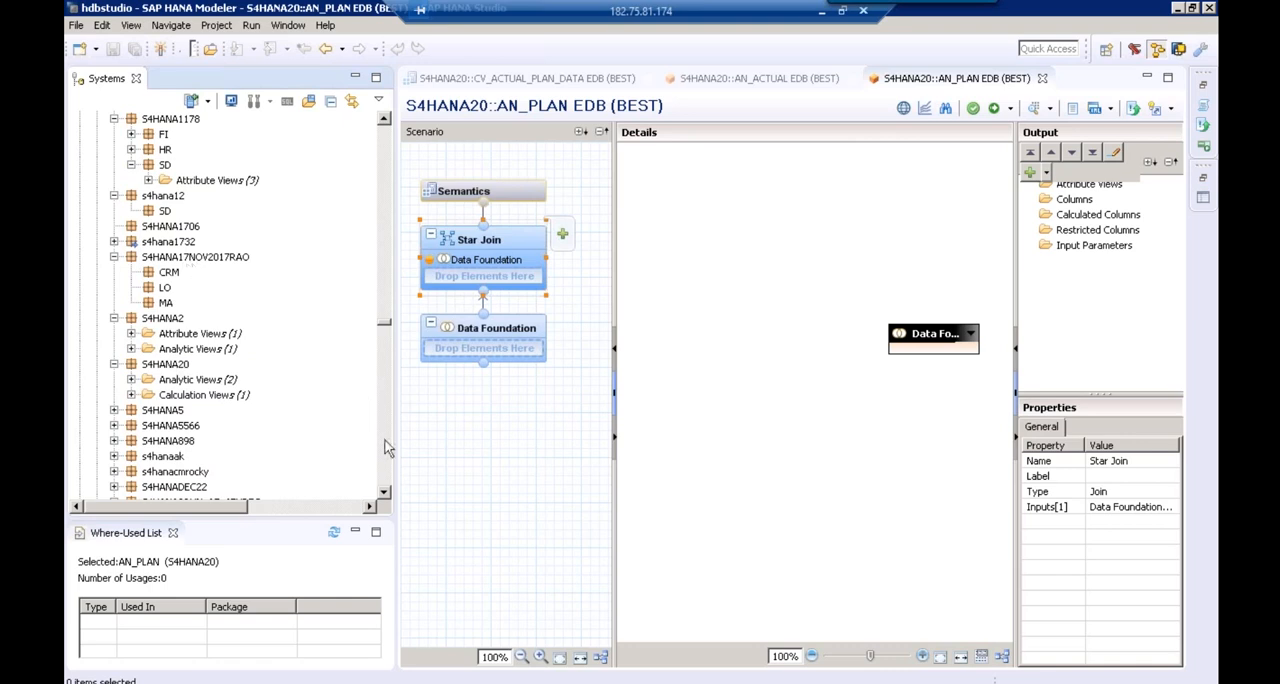
left_click(148, 367)
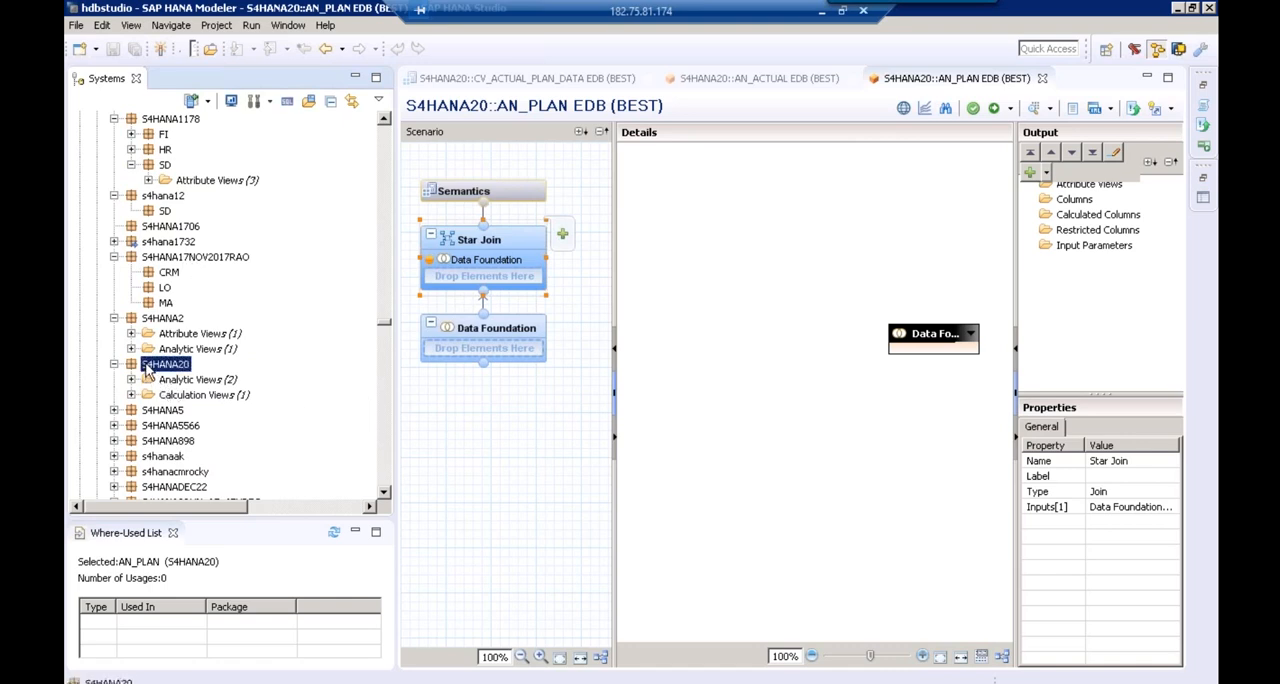
right_click(148, 368)
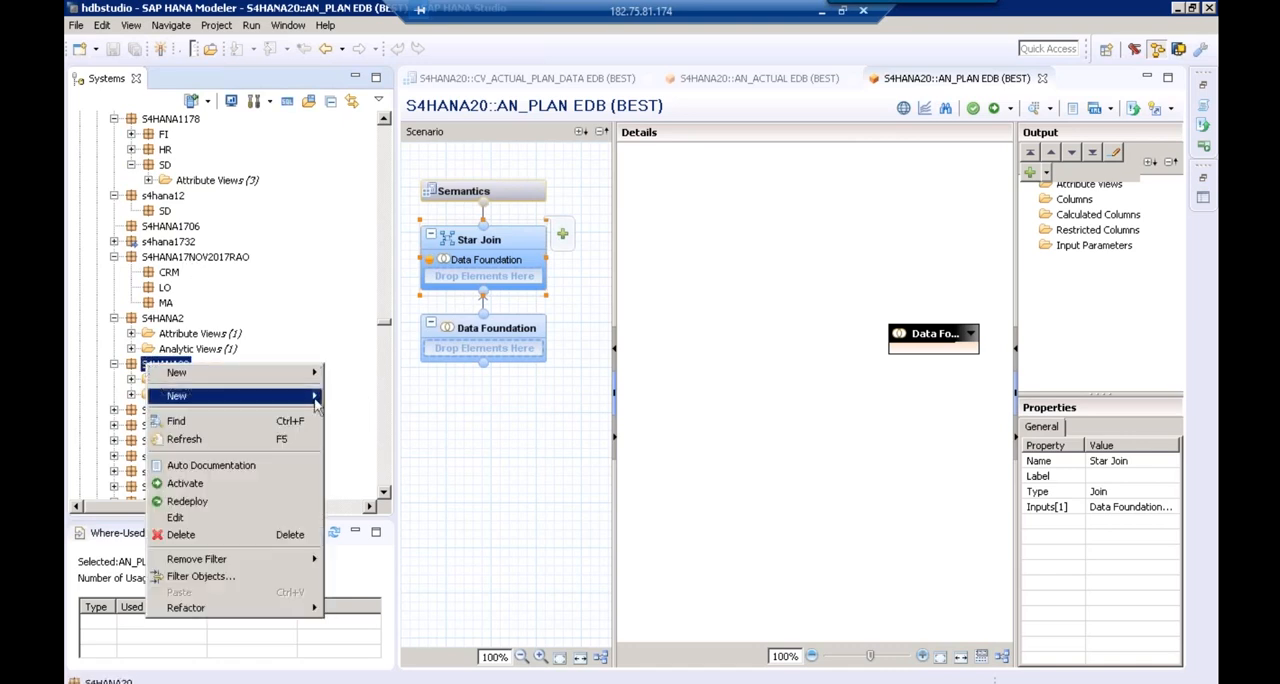
mouse_move(312, 396)
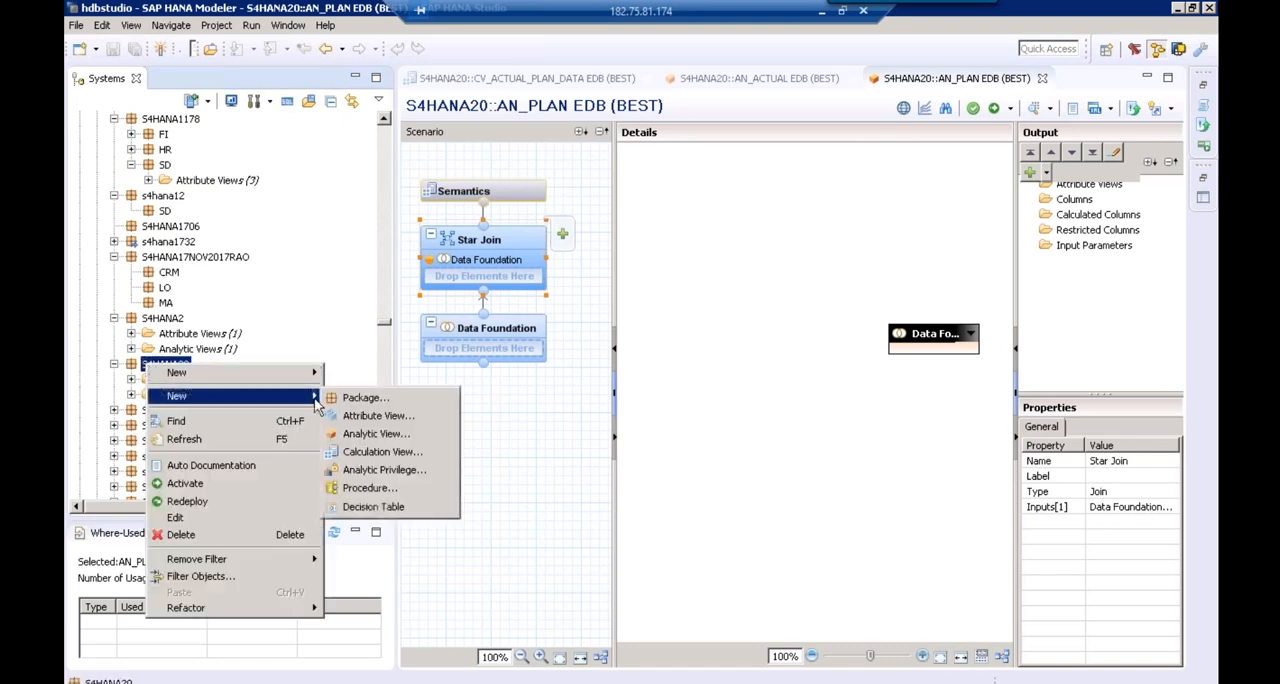
left_click(386, 420)
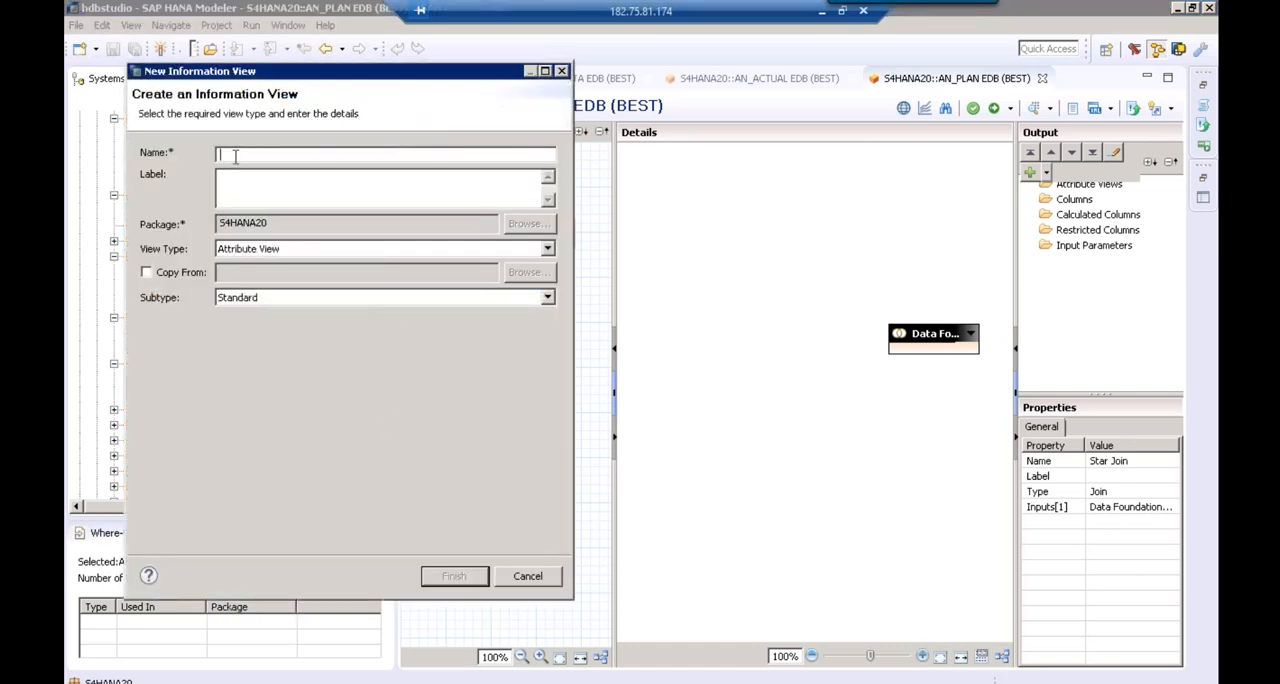
type("AT_CUSTOMER")
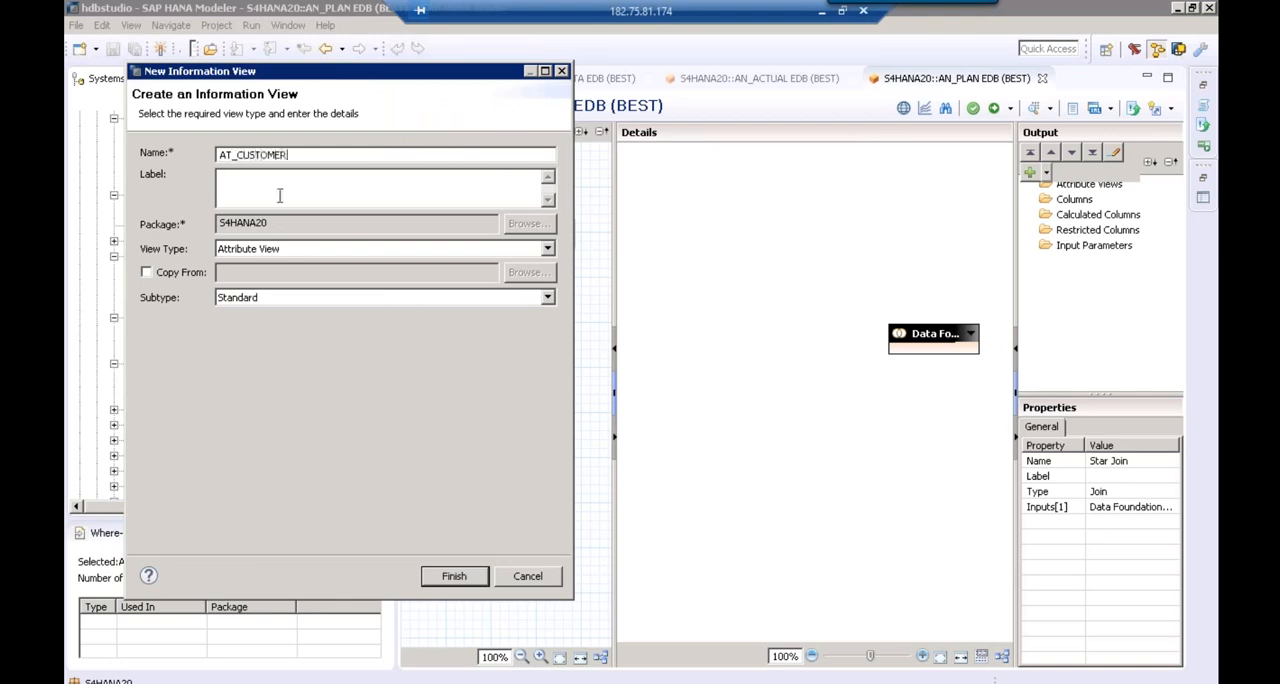
Set the attribute view's label to CUSTOMER by removing the AT_ prefix, and create the view
key("Tab")
left_click(241, 183)
key("BackSpace")
key("BackSpace")
key("BackSpace")
left_click(456, 578)
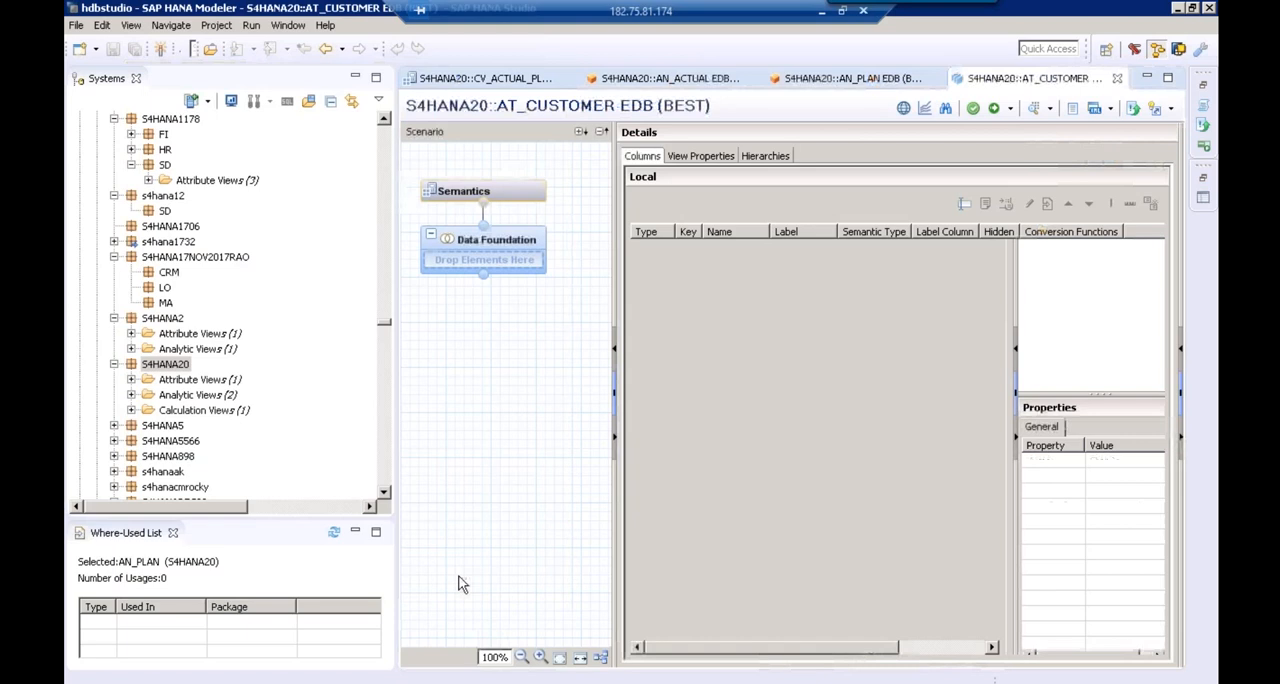
Find the KNA1 table of the BEST schema and add it to the Data Foundation of AT_CUSTOMER
left_click_drag(381, 362, 317, 349)
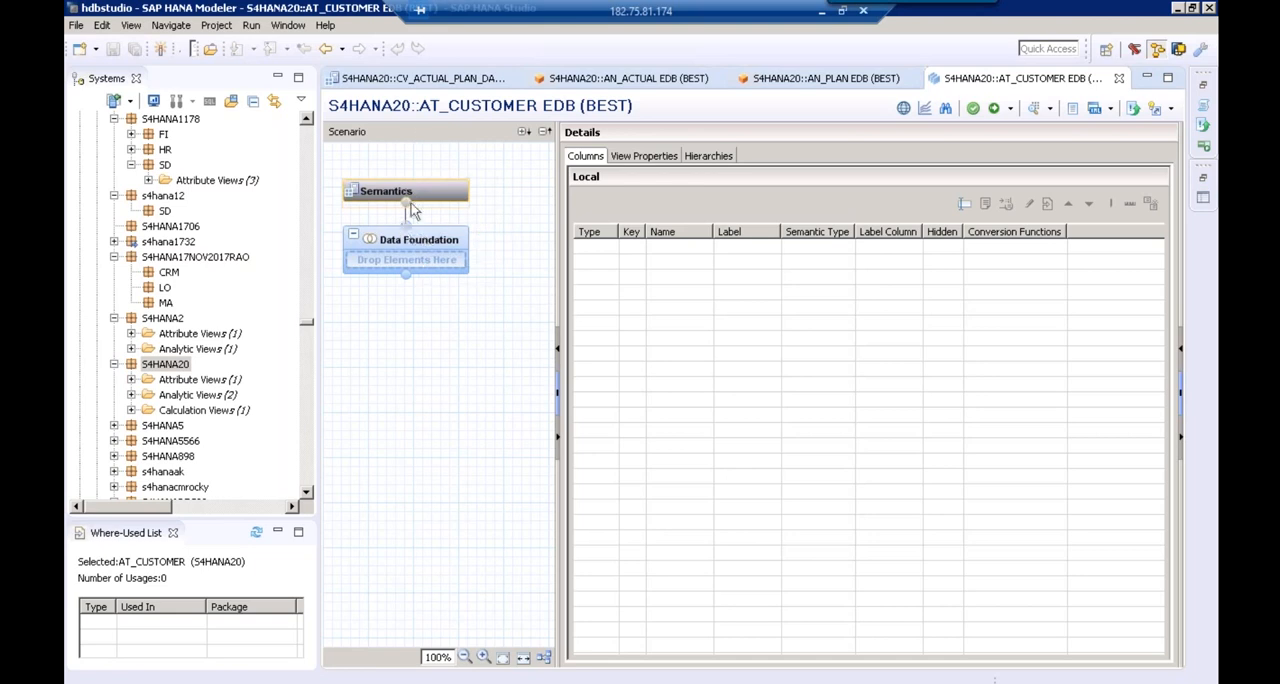
mouse_move(415, 240)
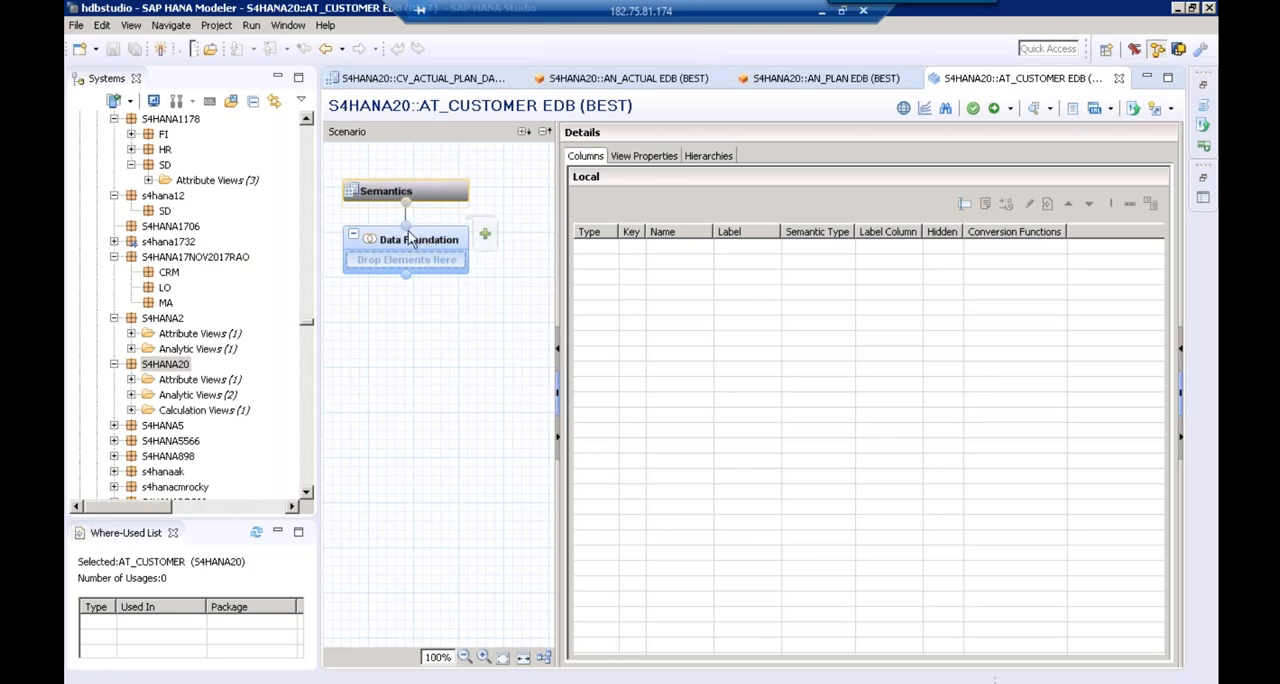
left_click(485, 236)
type("KNA1")
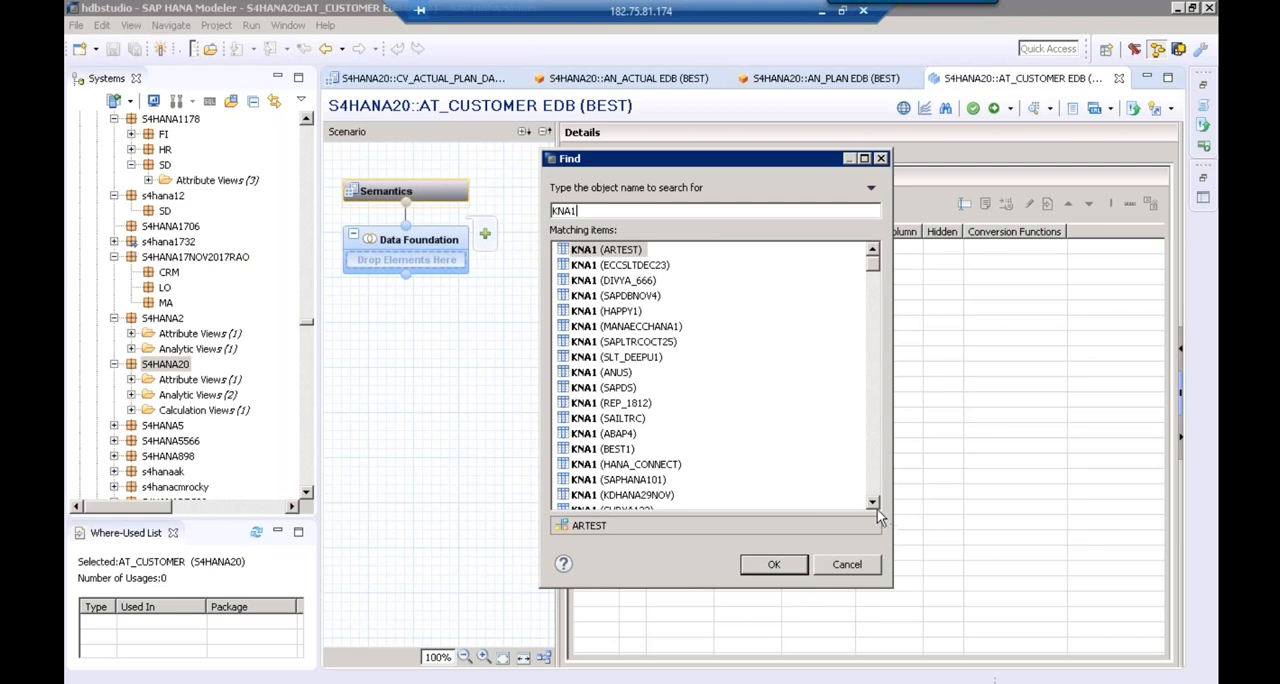
scroll(877, 509, "down", 4)
scroll(877, 509, "down", 3)
scroll(877, 509, "down", 2)
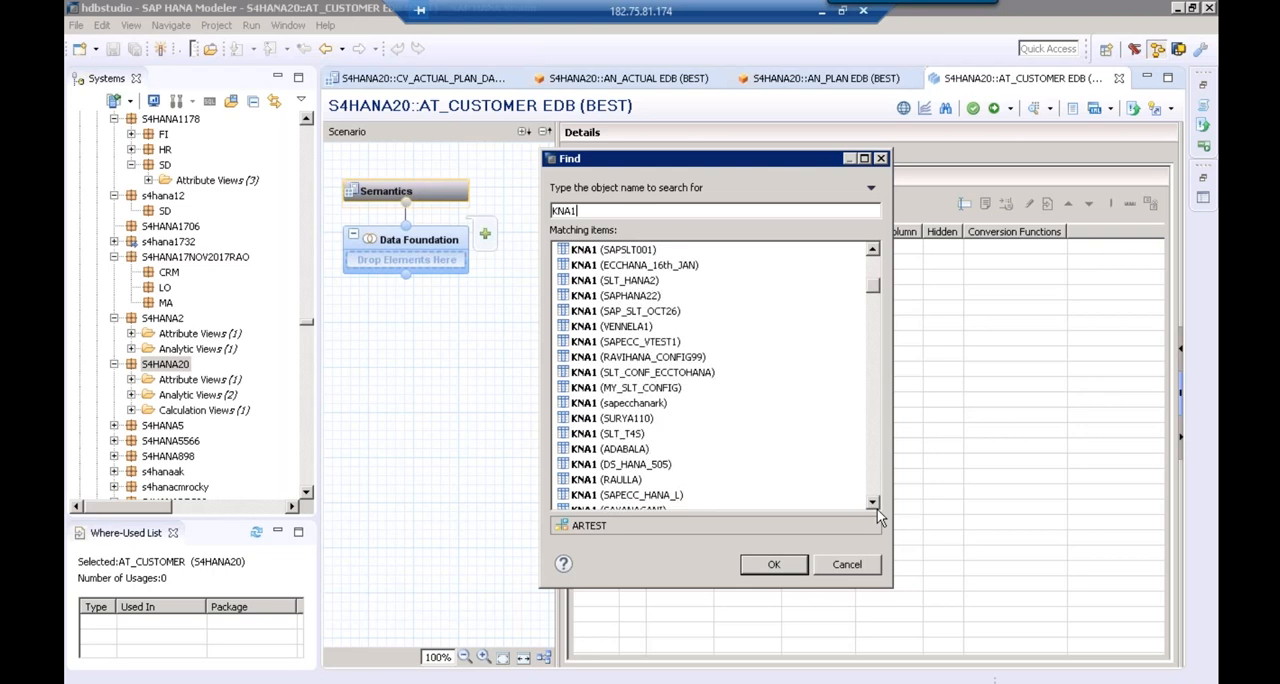
scroll(877, 509, "down", 3)
scroll(877, 509, "down", 4)
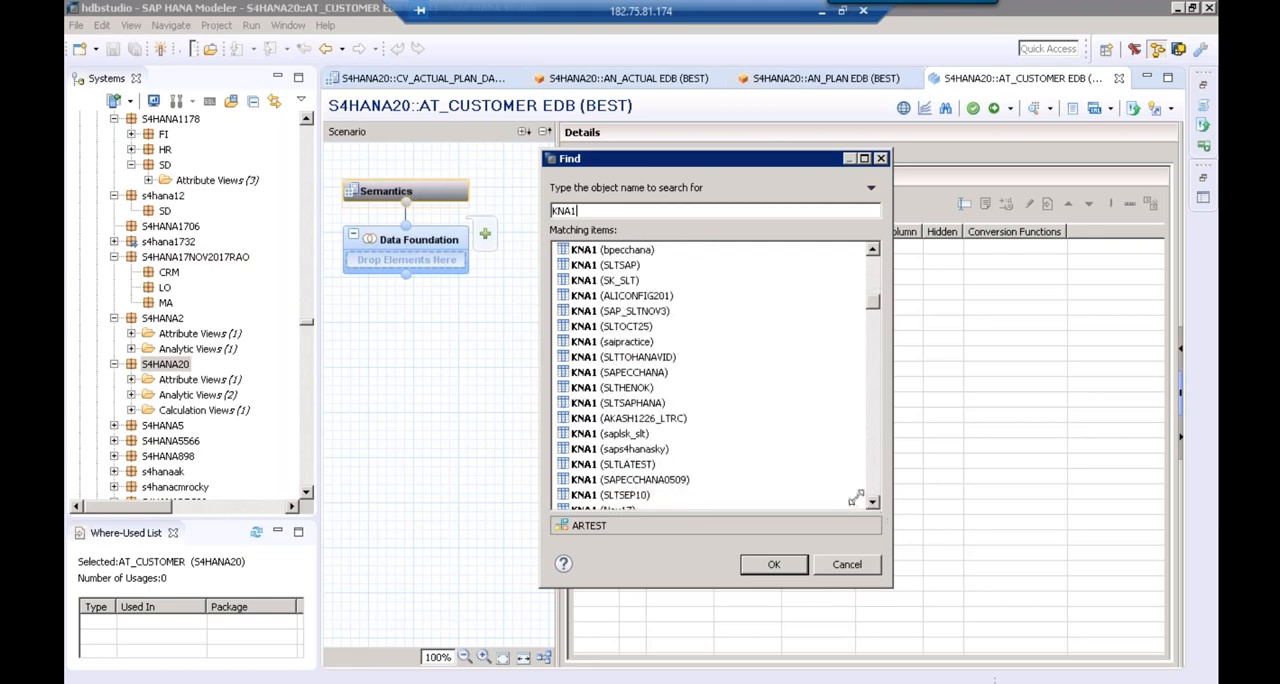
left_click(872, 278)
left_click(872, 278)
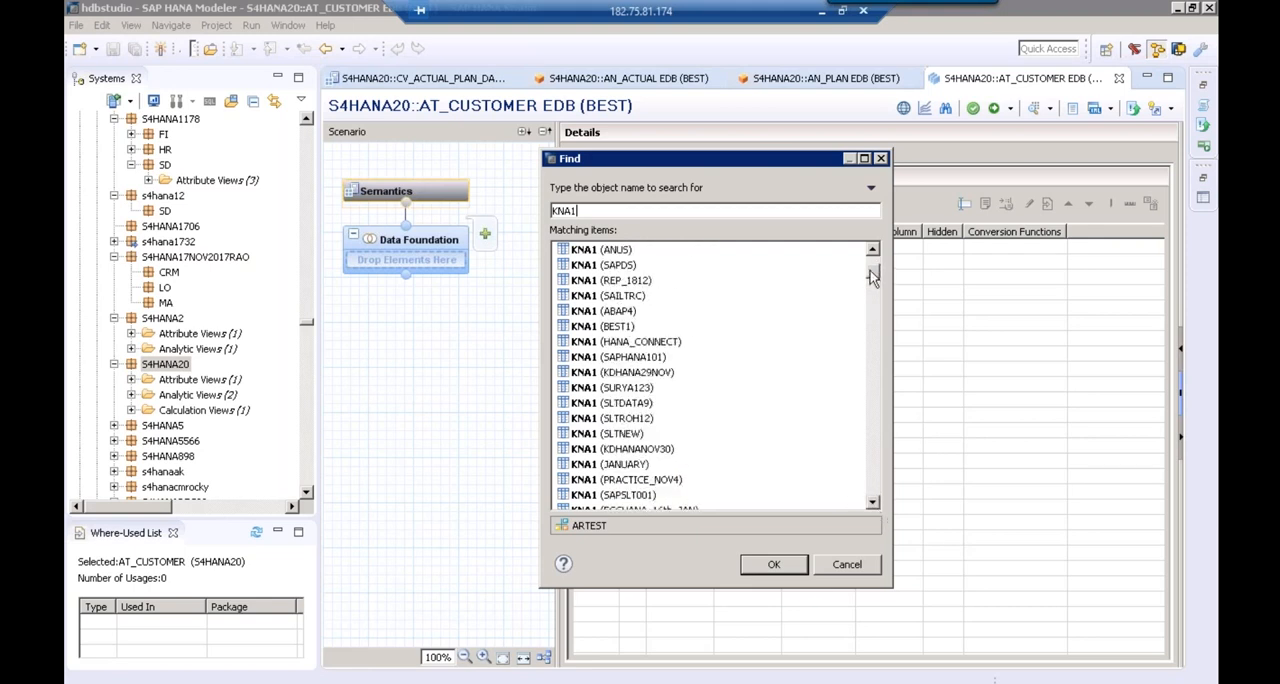
left_click(872, 278)
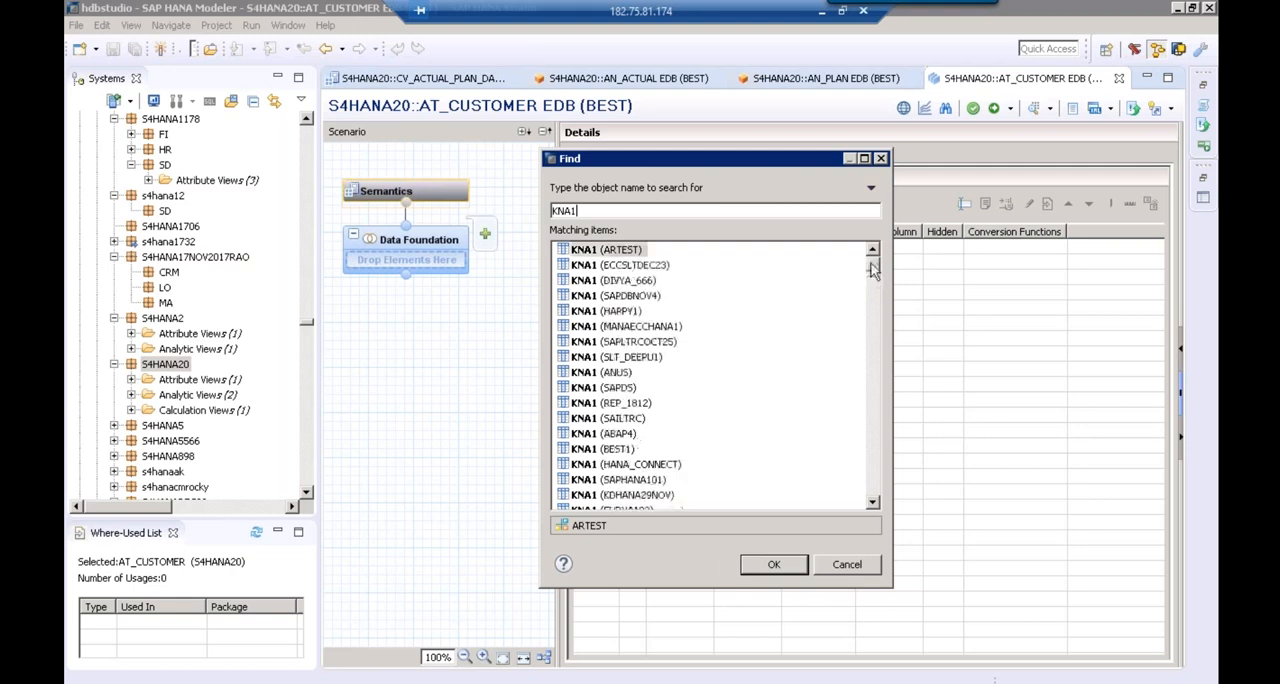
left_click(873, 498)
left_click(873, 498)
left_click(873, 498)
left_click(873, 498)
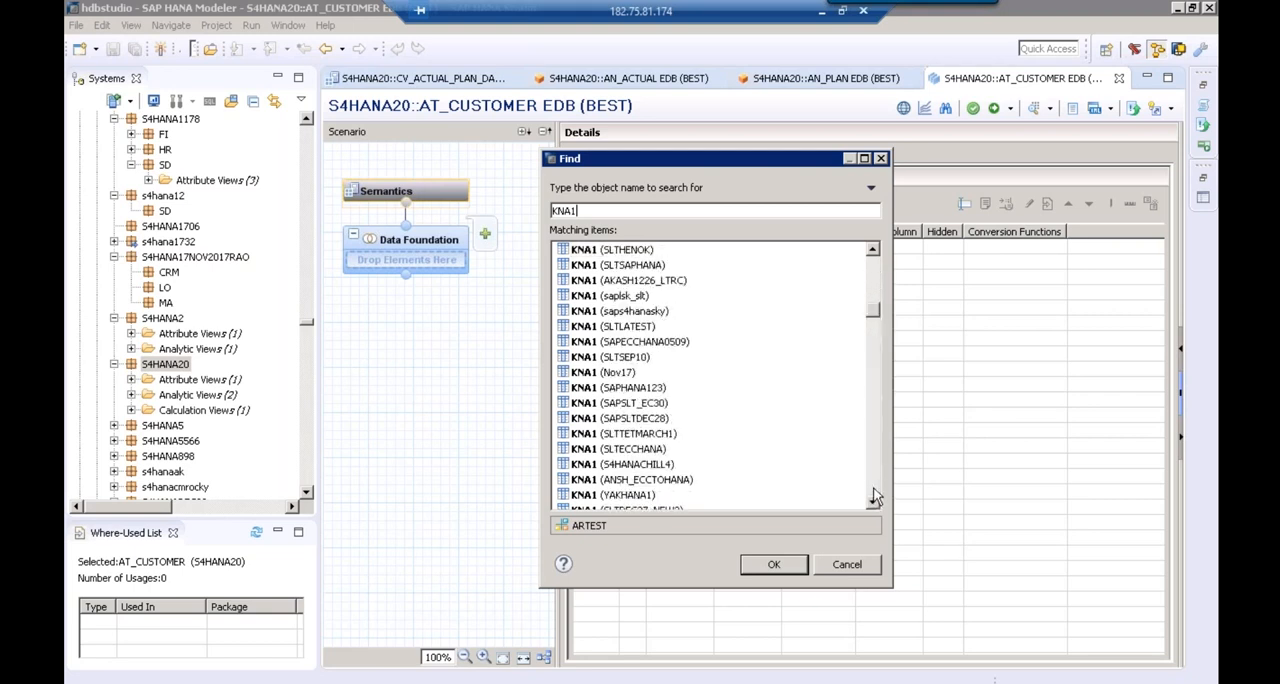
left_click(873, 498)
left_click(873, 498)
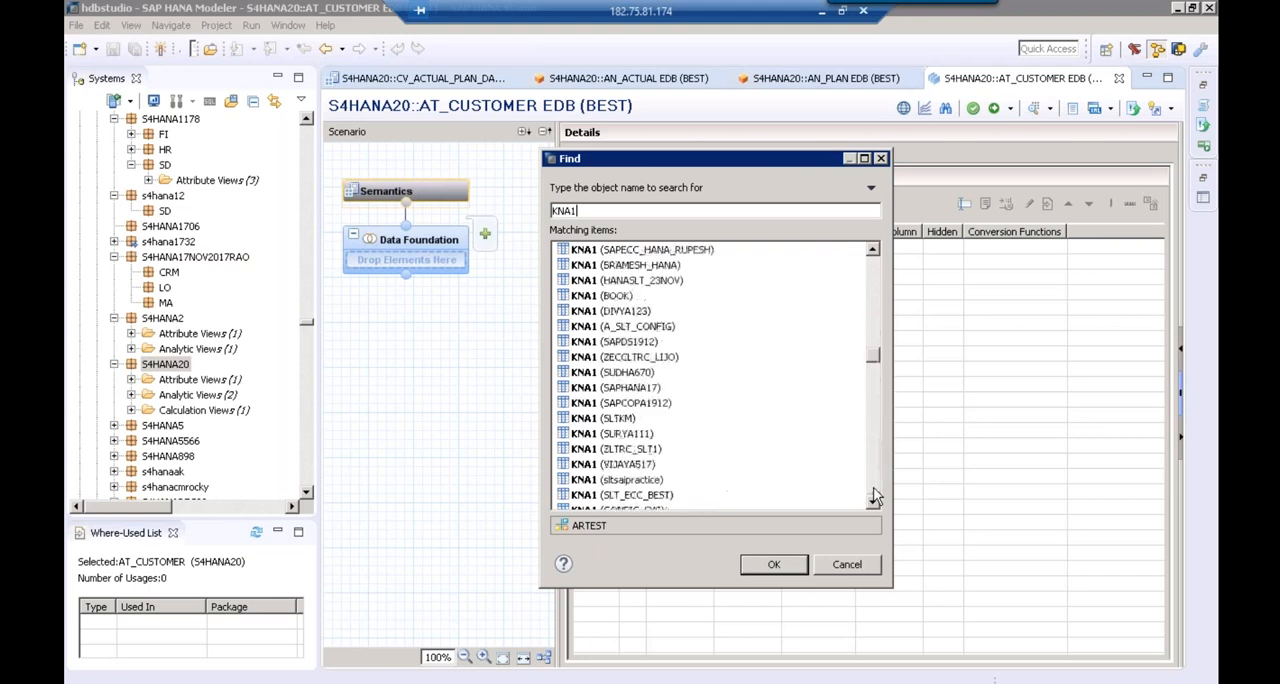
left_click(873, 498)
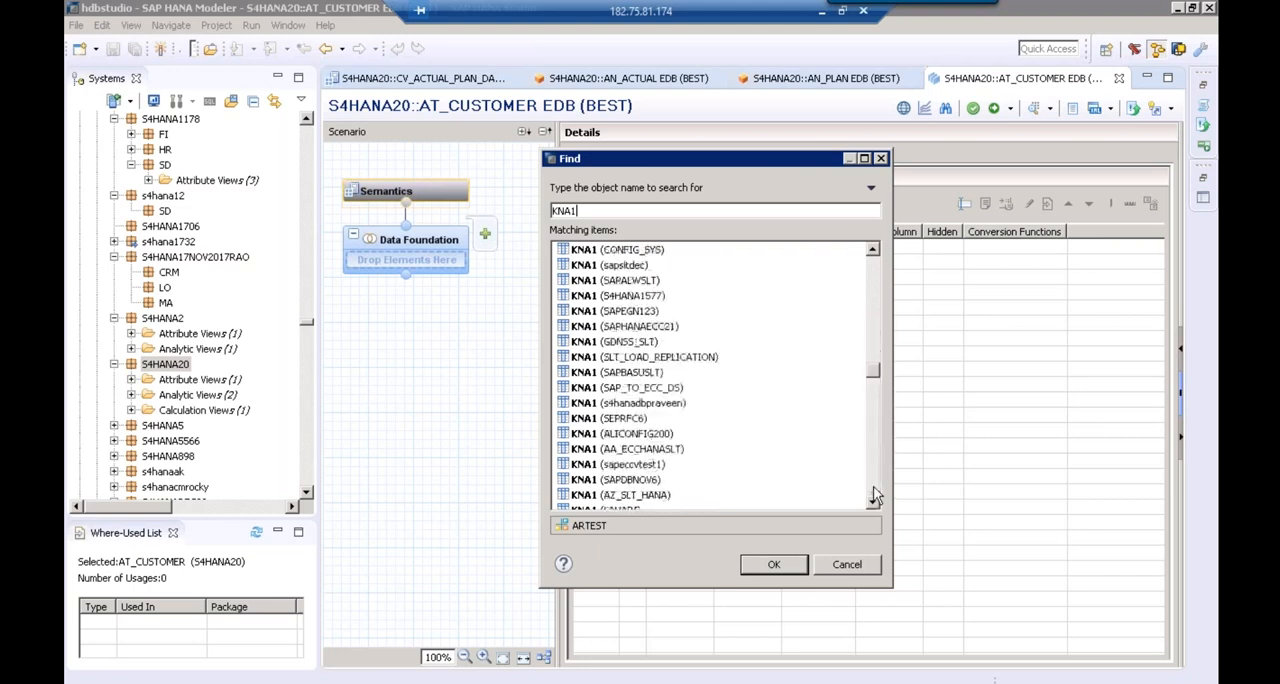
left_click(873, 498)
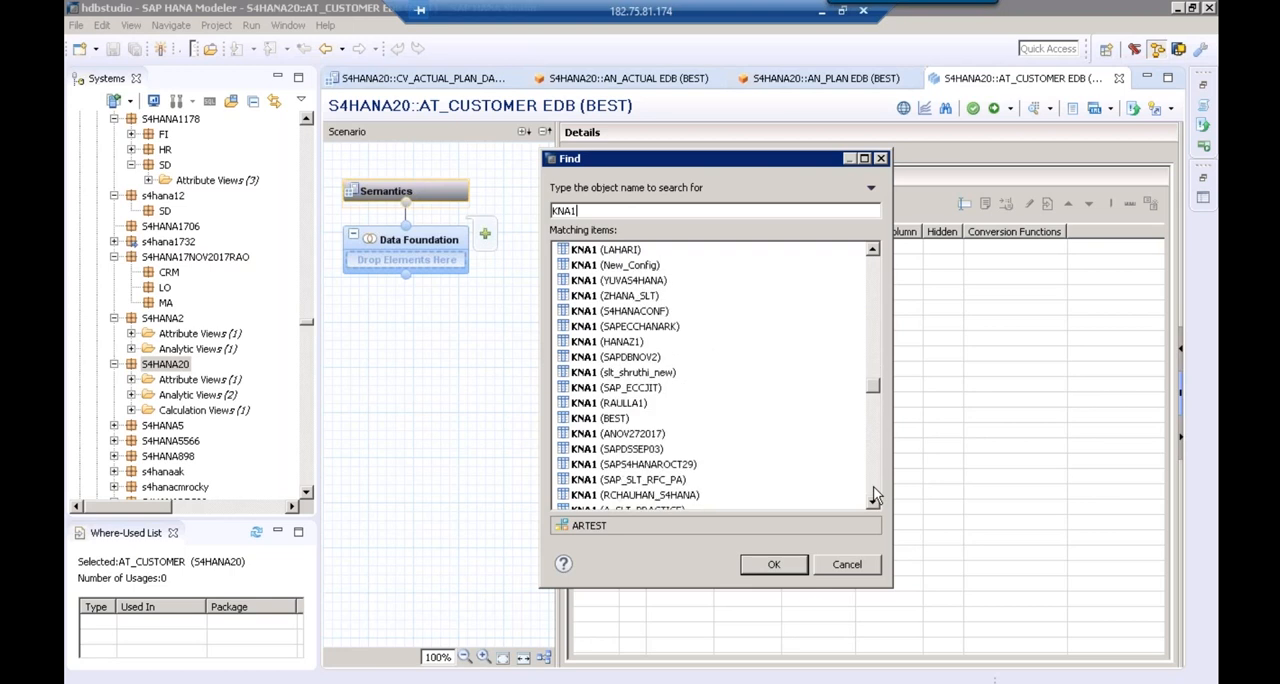
left_click(605, 420)
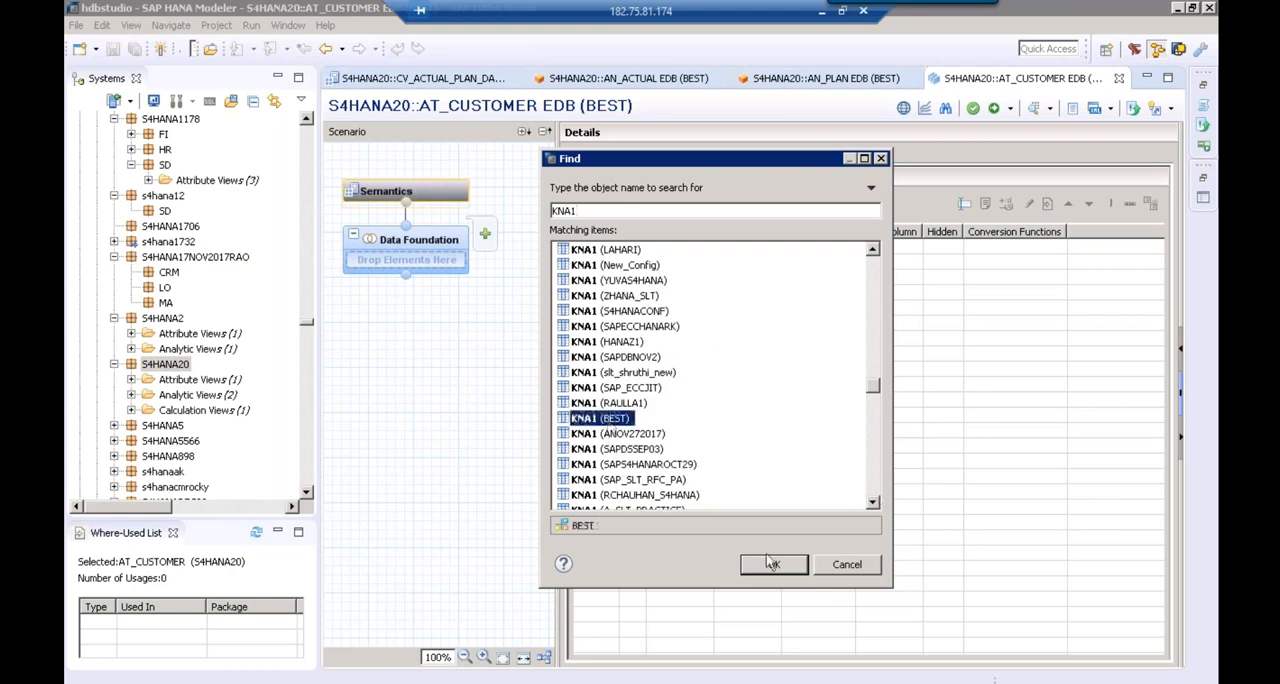
left_click(774, 565)
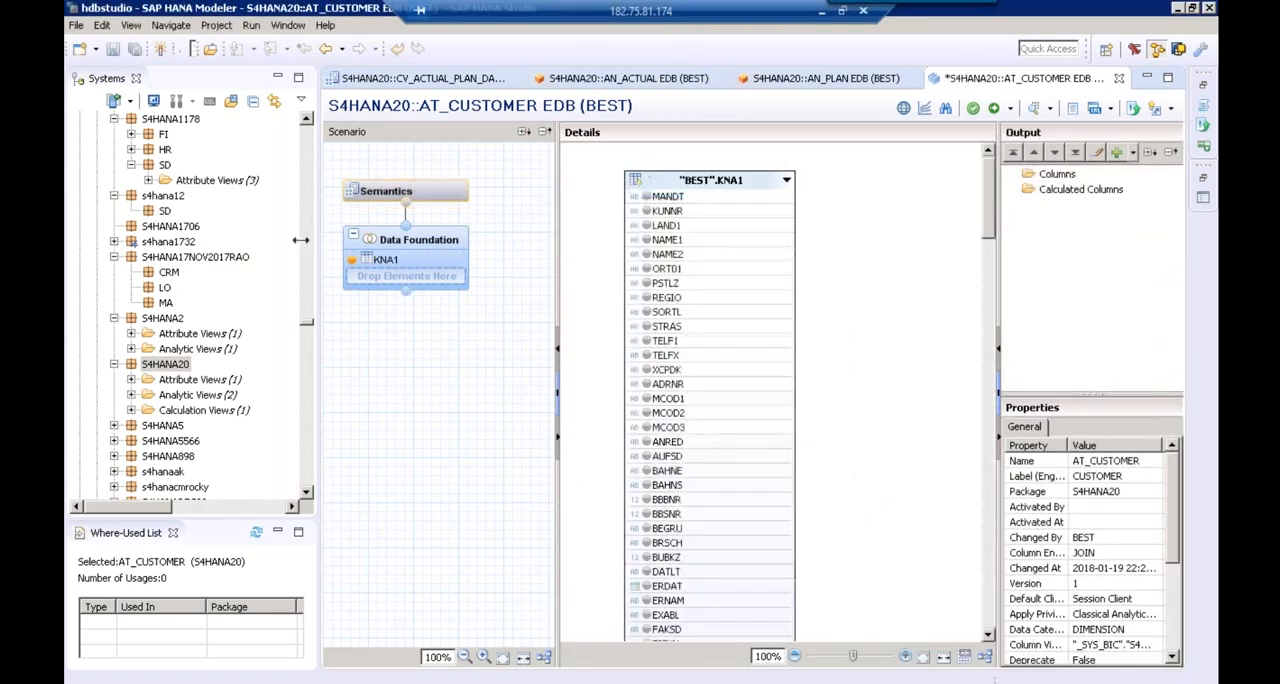
Add the KNA1 columns KUNNR, LAND1, NAME1 and REGIO to the output of the Data Foundation
left_click_drag(300, 240, 237, 229)
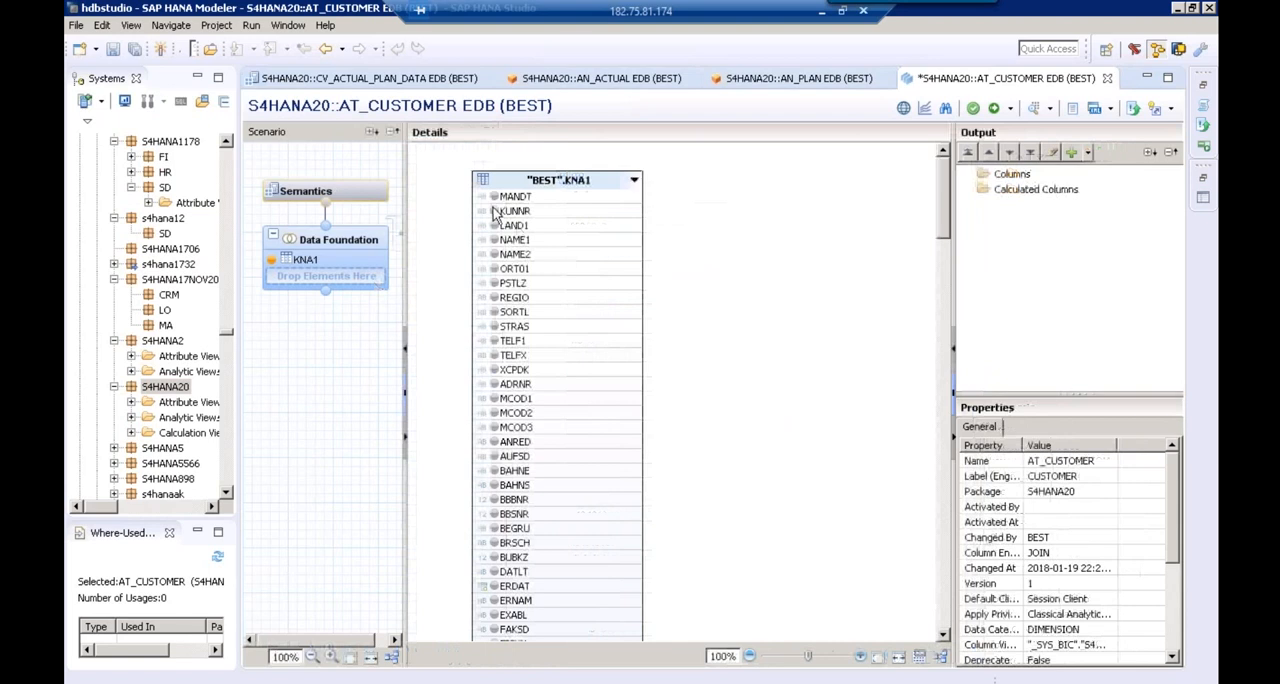
left_click(493, 211)
left_click(494, 227)
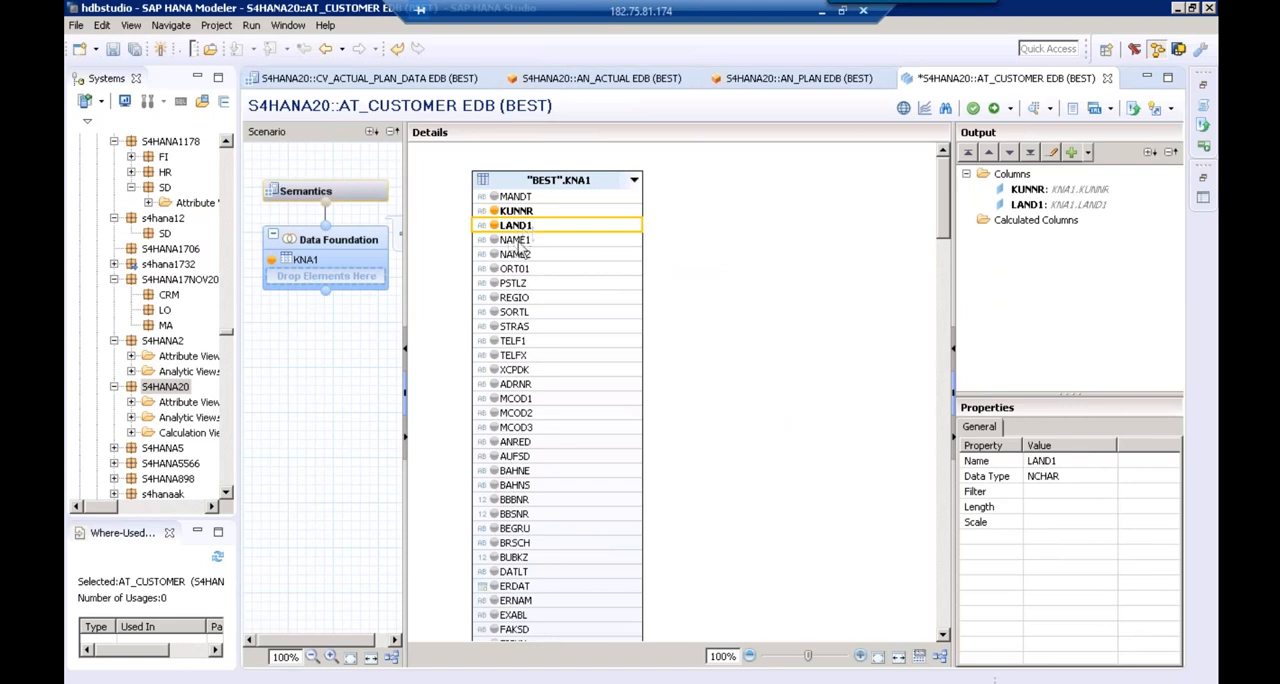
left_click(494, 240)
left_click(494, 298)
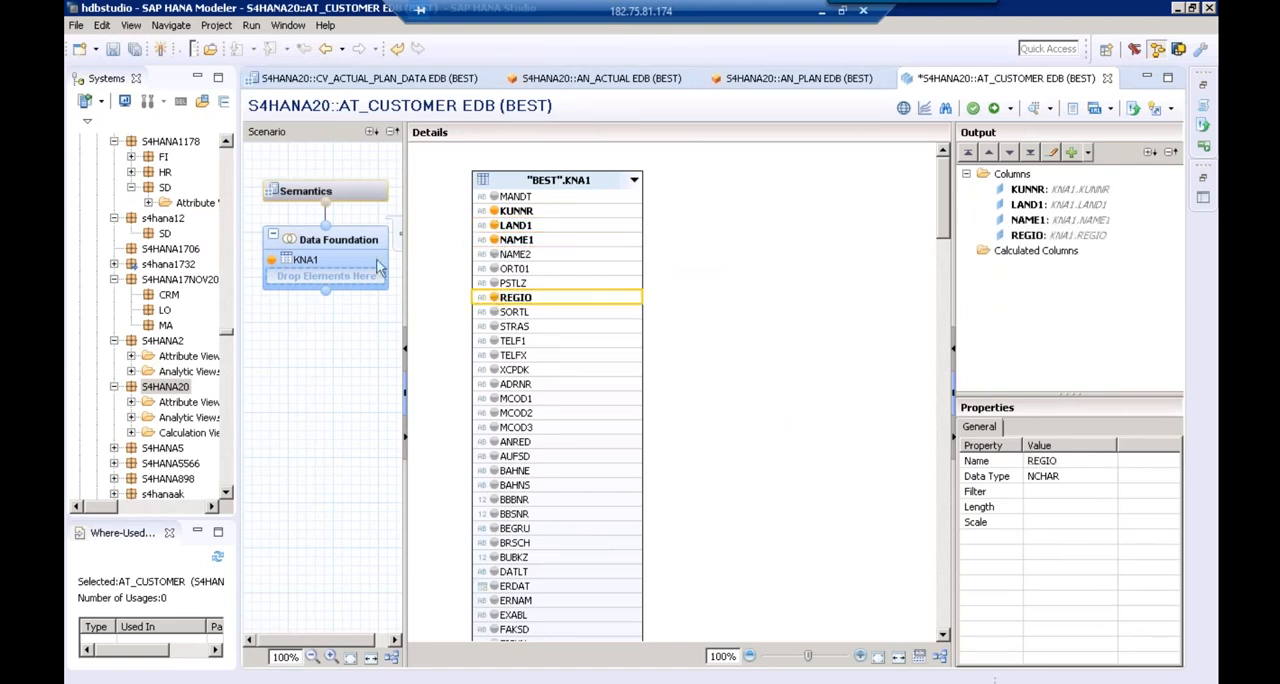
left_click_drag(406, 244, 452, 244)
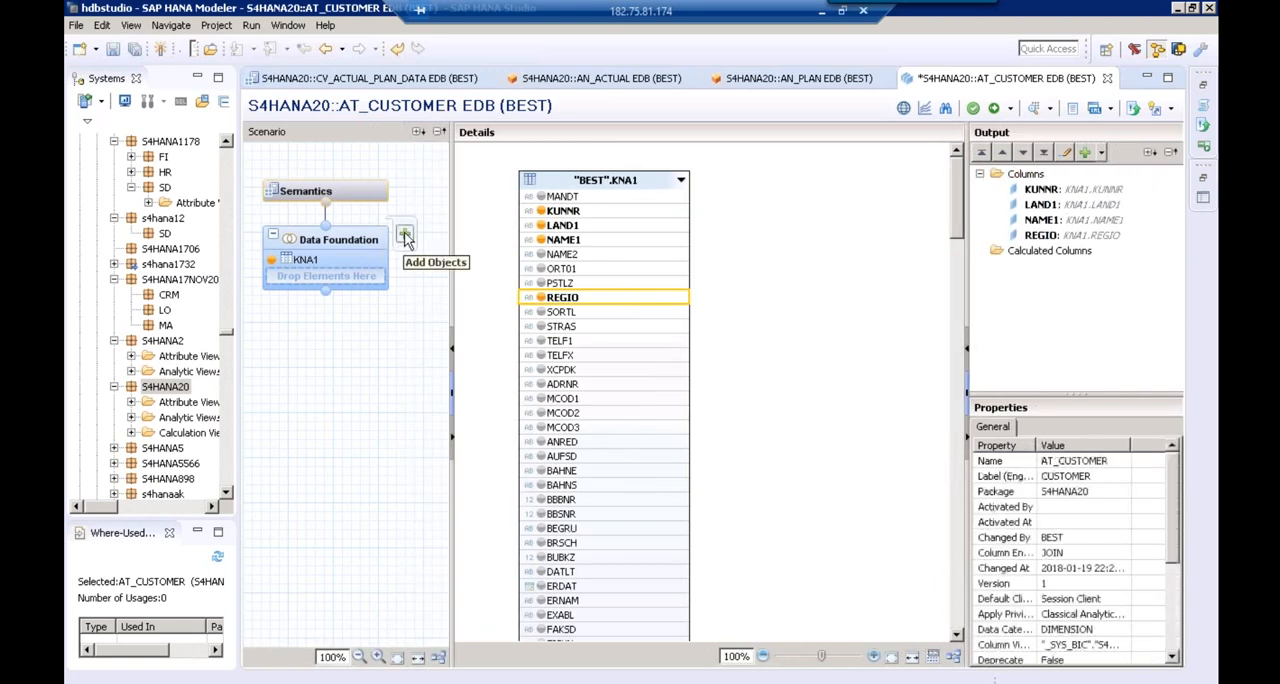
Find the T005T table of the BEST schema and add it to the Data Foundation of AT_CUSTOMER
left_click(405, 236)
type("T005T")
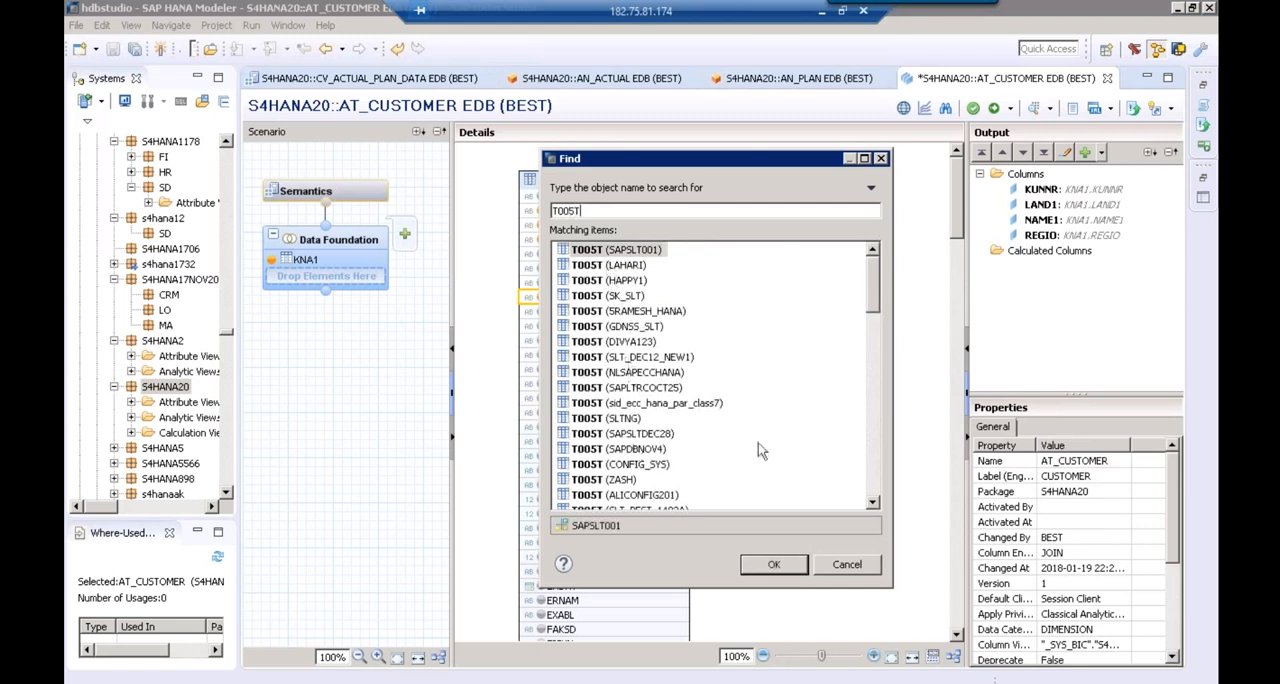
left_click(872, 476)
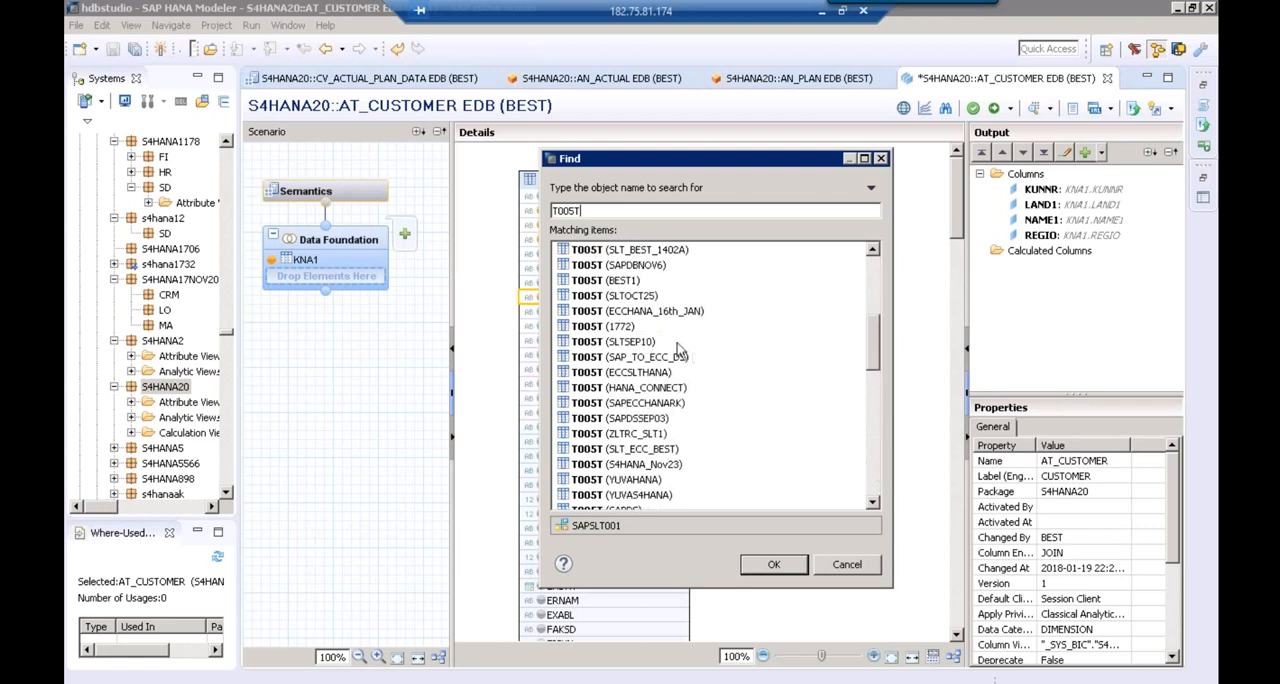
left_click(872, 481)
left_click(873, 480)
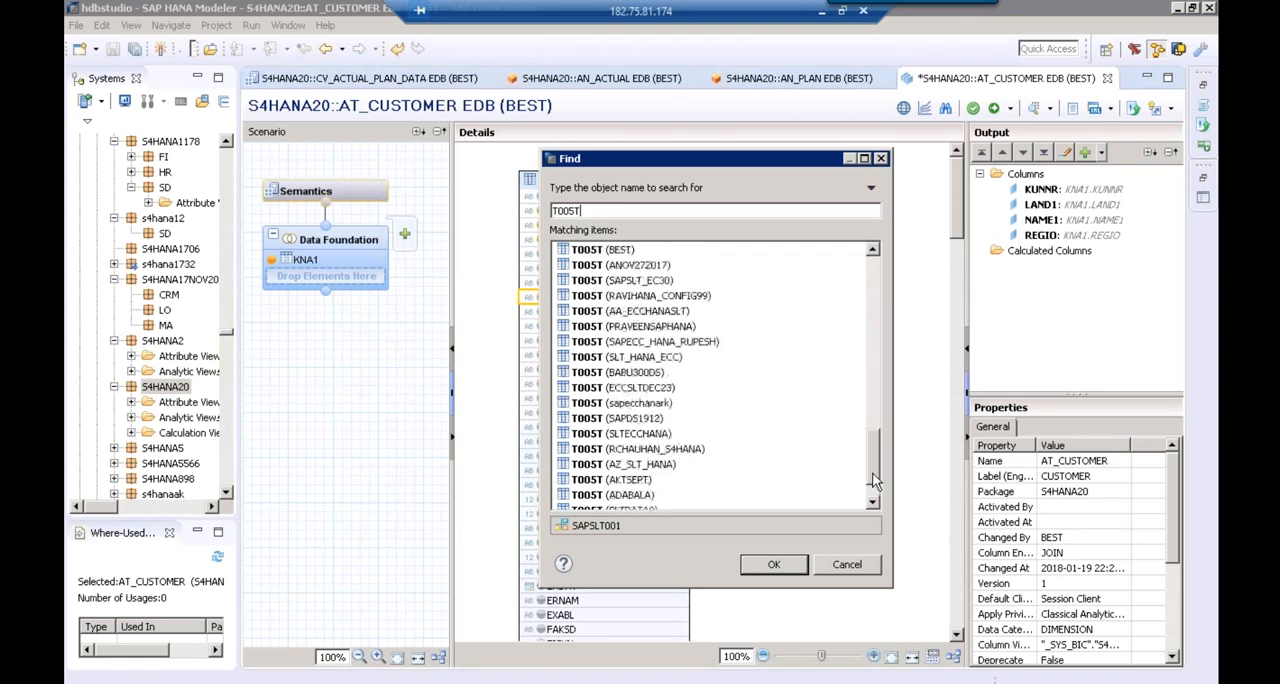
left_click(618, 250)
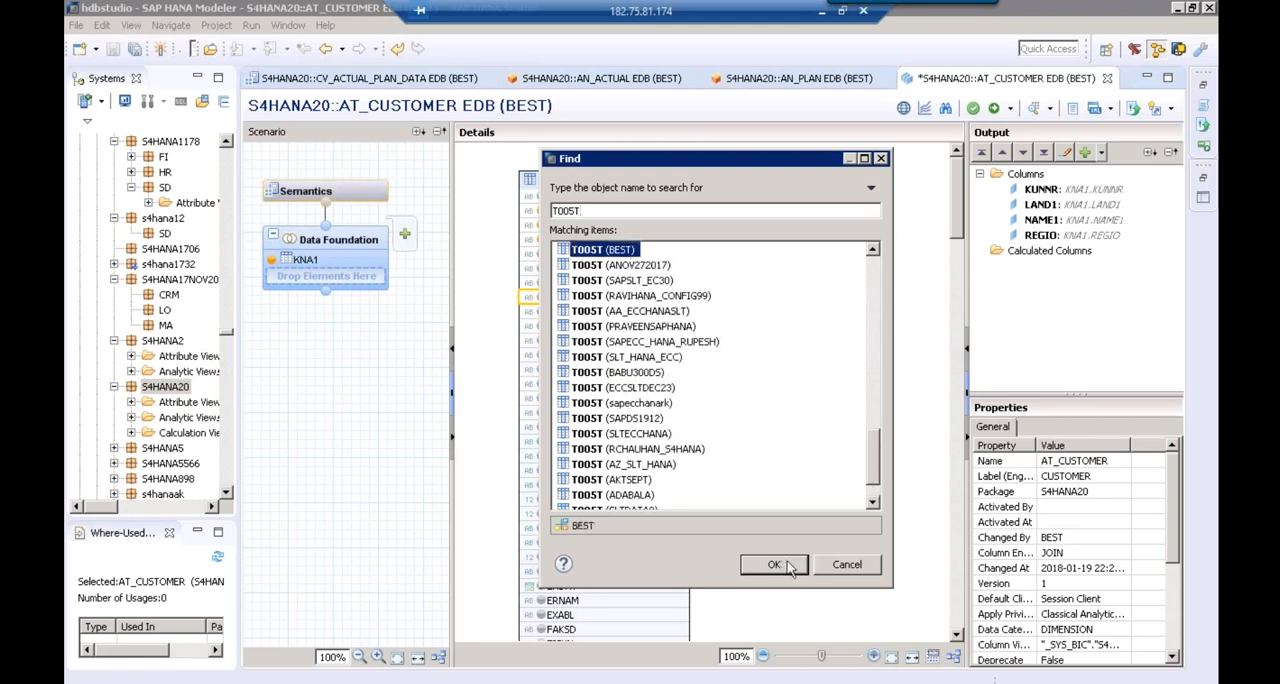
left_click(789, 566)
Join KNA1 to T005T on LAND1 and add the T005T column LANDX to the output
left_click(650, 225)
left_click_drag(684, 230, 758, 230)
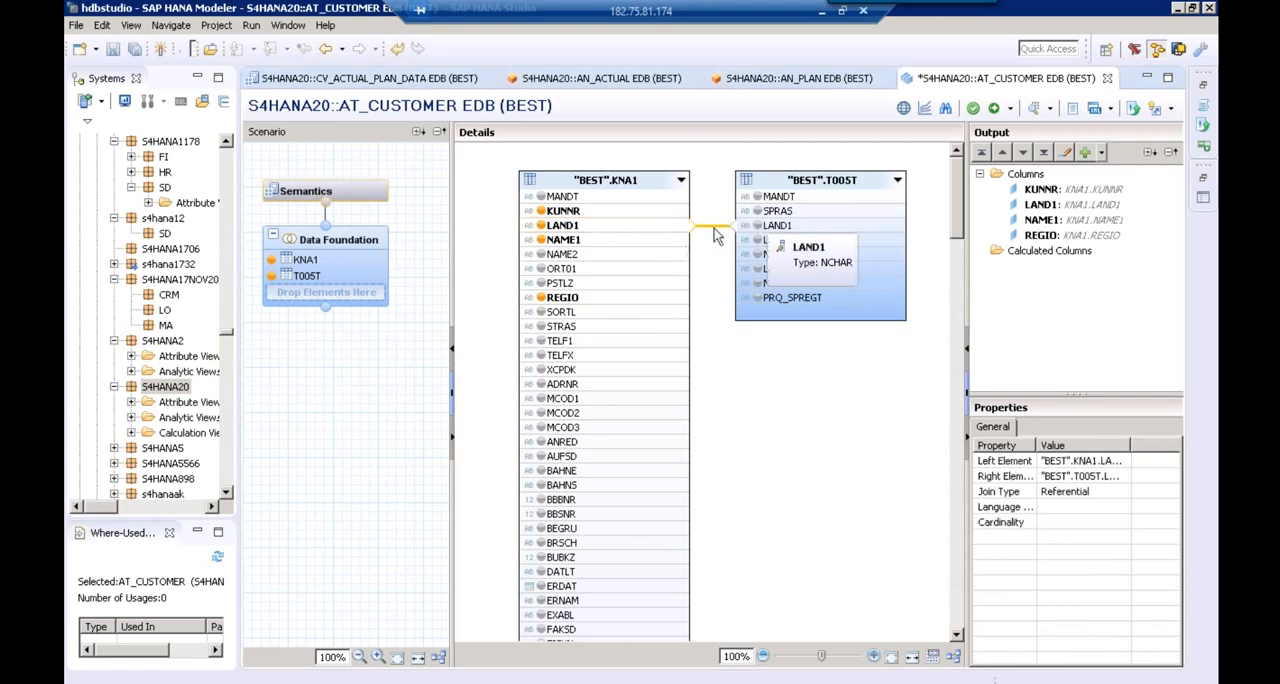
left_click(780, 240)
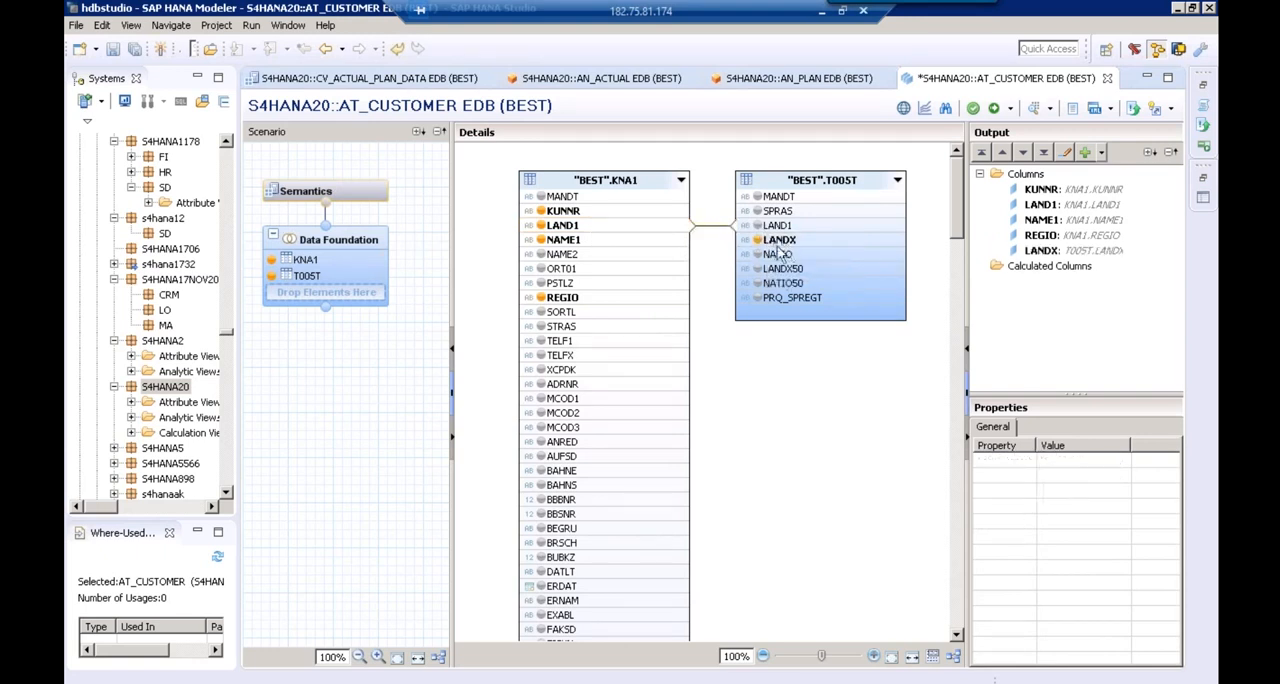
Set the LAND1 join between KNA1 and T005T to Text Join with SPRAS as the language column
left_click(716, 228)
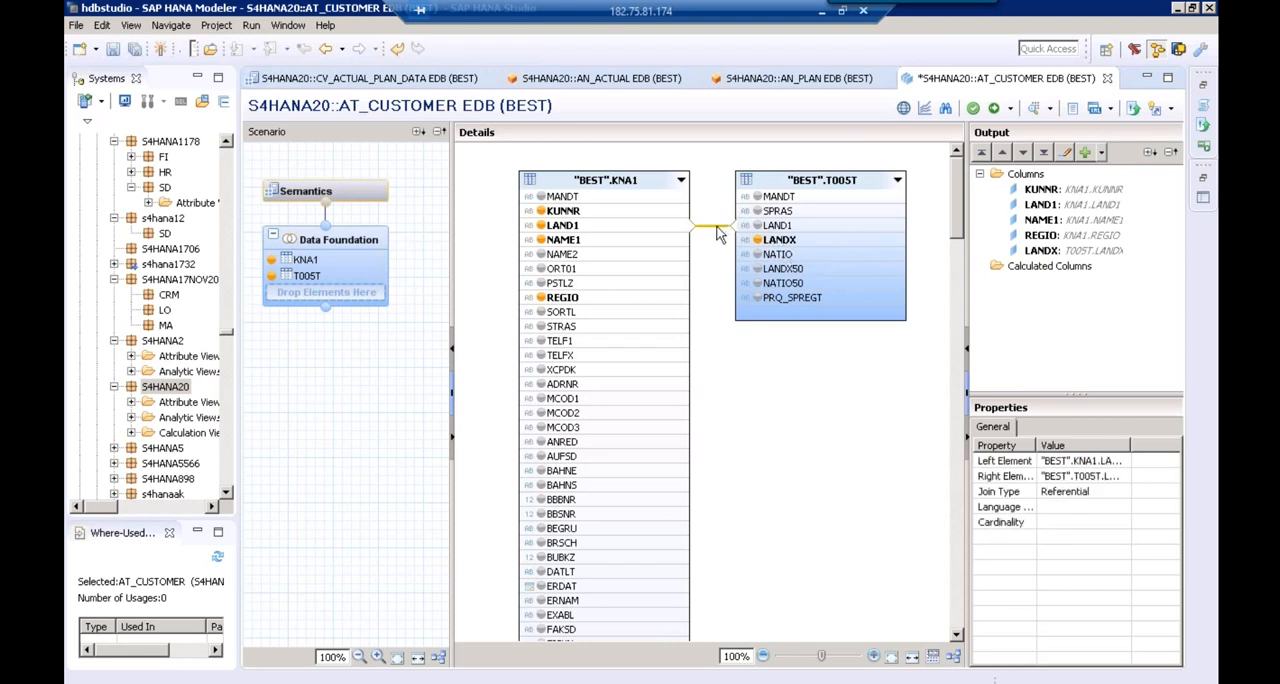
left_click(1070, 491)
left_click(1123, 491)
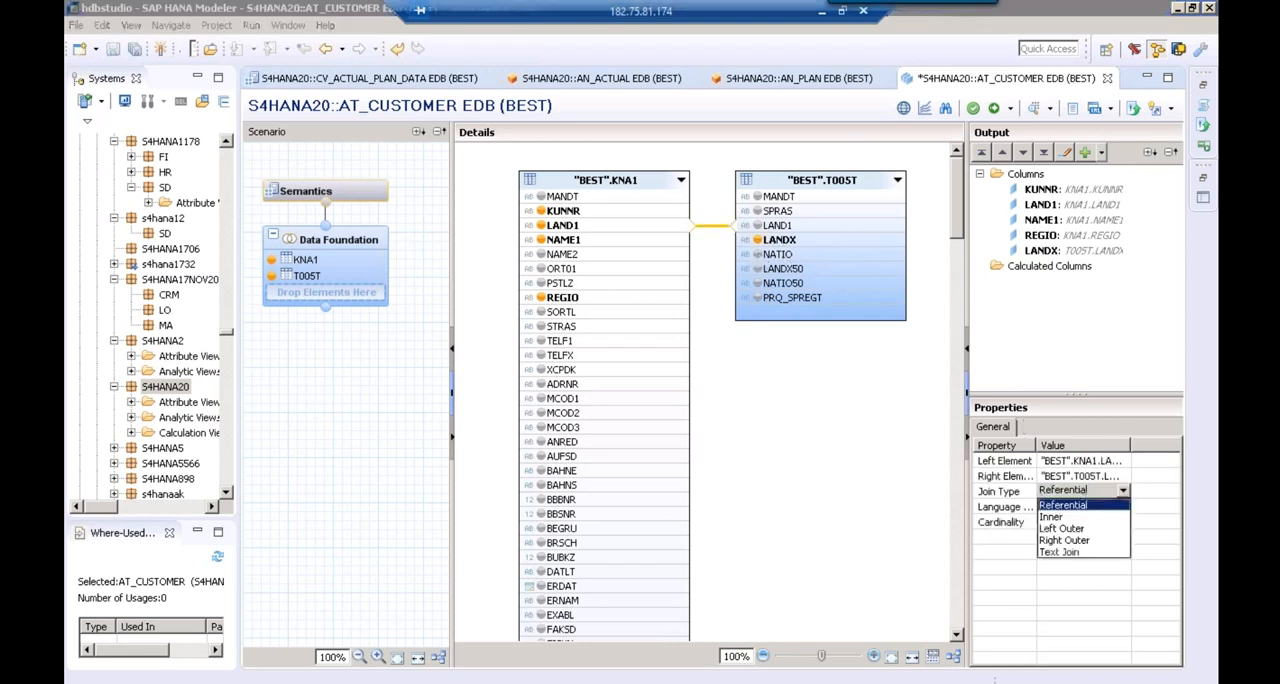
left_click(1060, 552)
left_click(1080, 507)
left_click(1123, 507)
left_click(1058, 543)
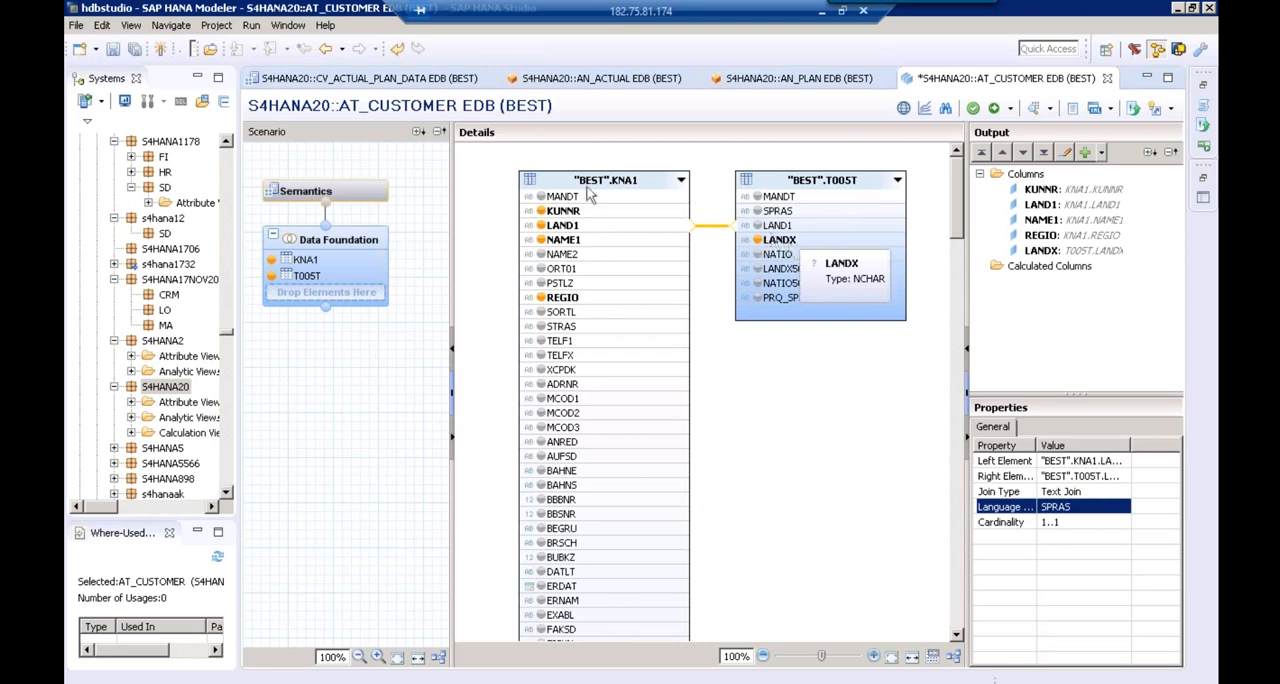
Mark KUNNR as the key column in the semantics of AT_CUSTOMER and activate the view under change EDB//100
left_click(325, 193)
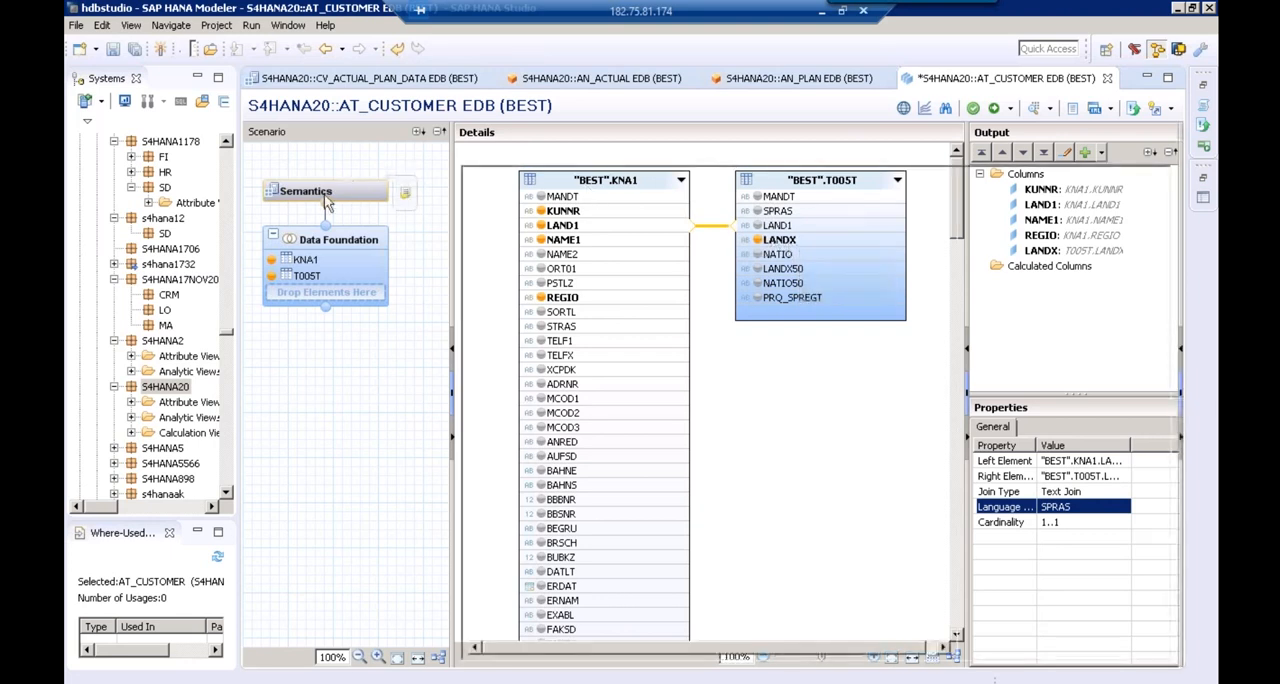
left_click(527, 248)
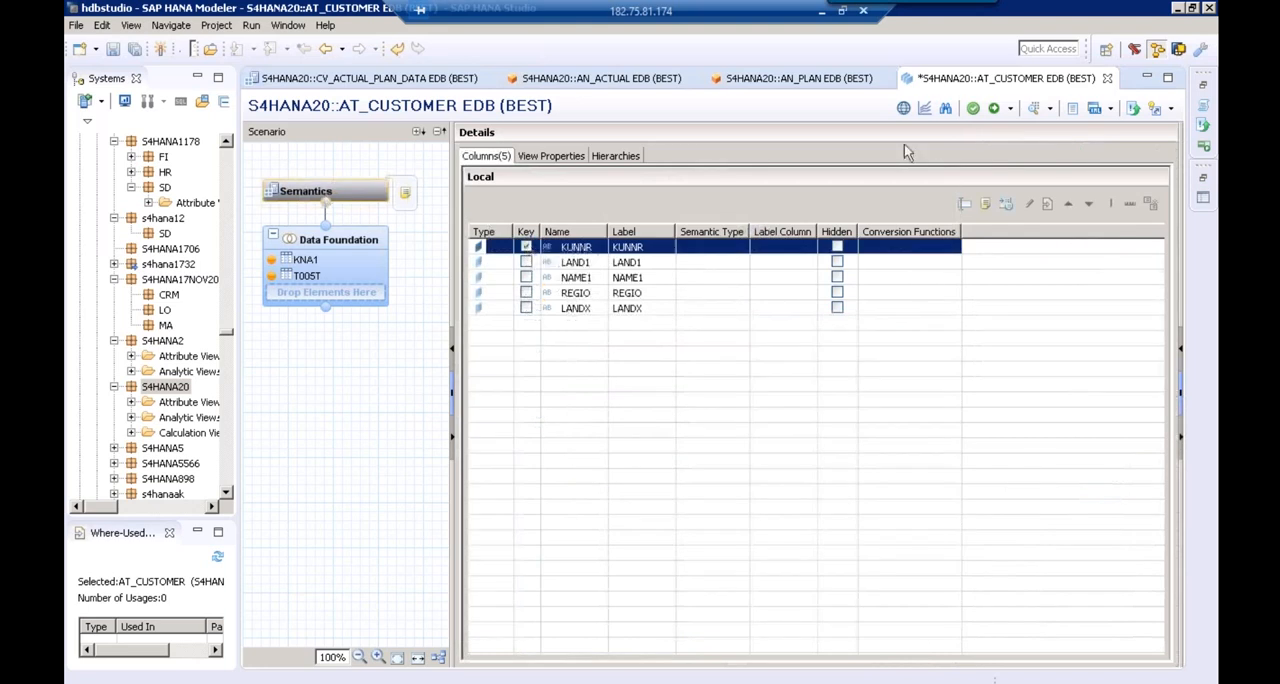
left_click(994, 108)
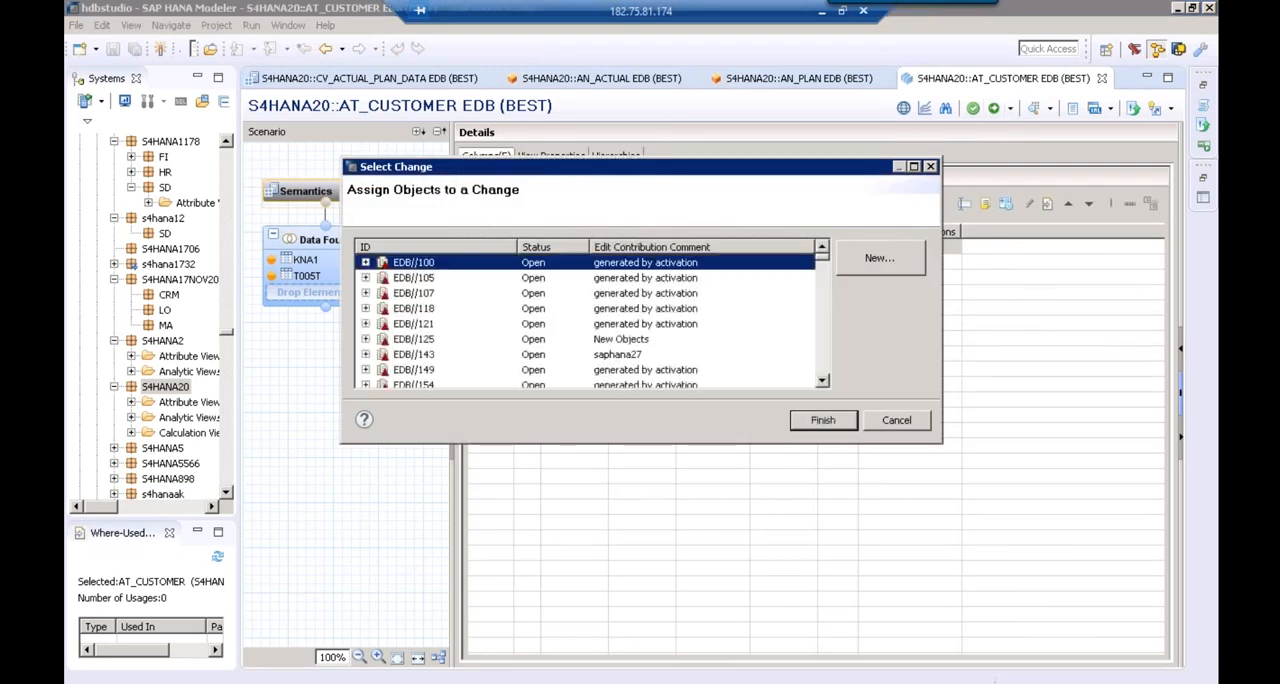
left_click(840, 428)
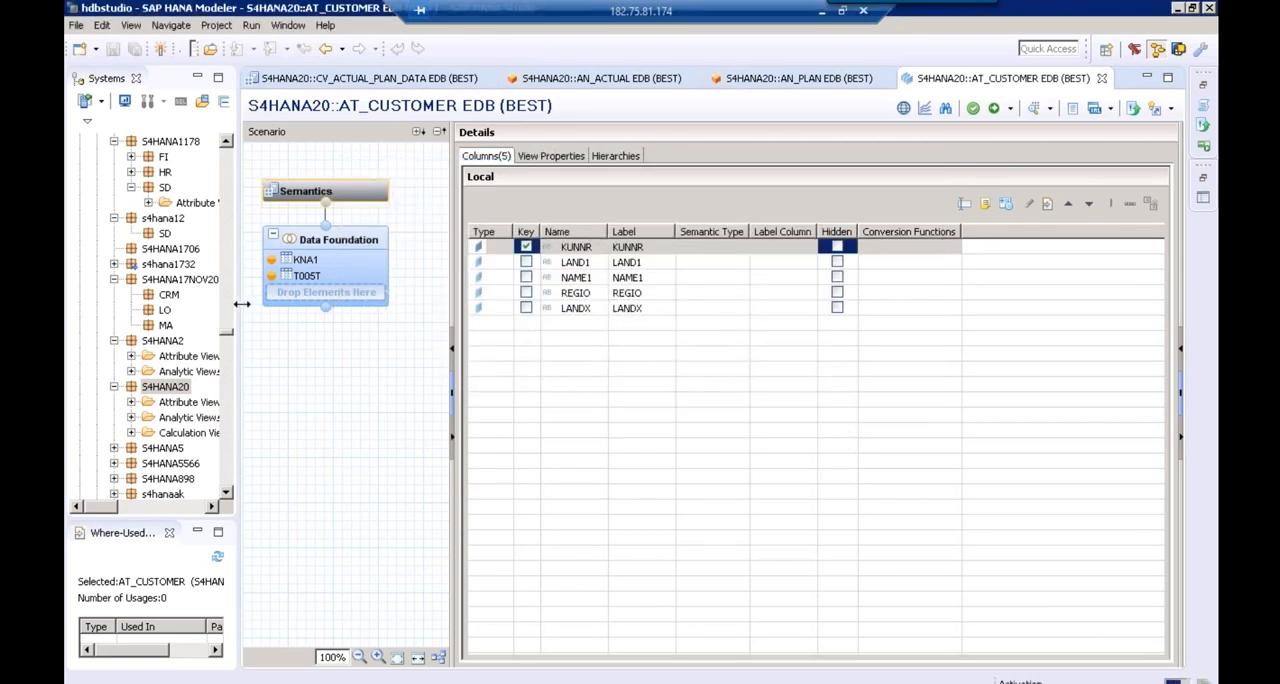
Activate AT_CUSTOMER again under change EDB//100 and preview its raw data
left_click_drag(241, 304, 320, 295)
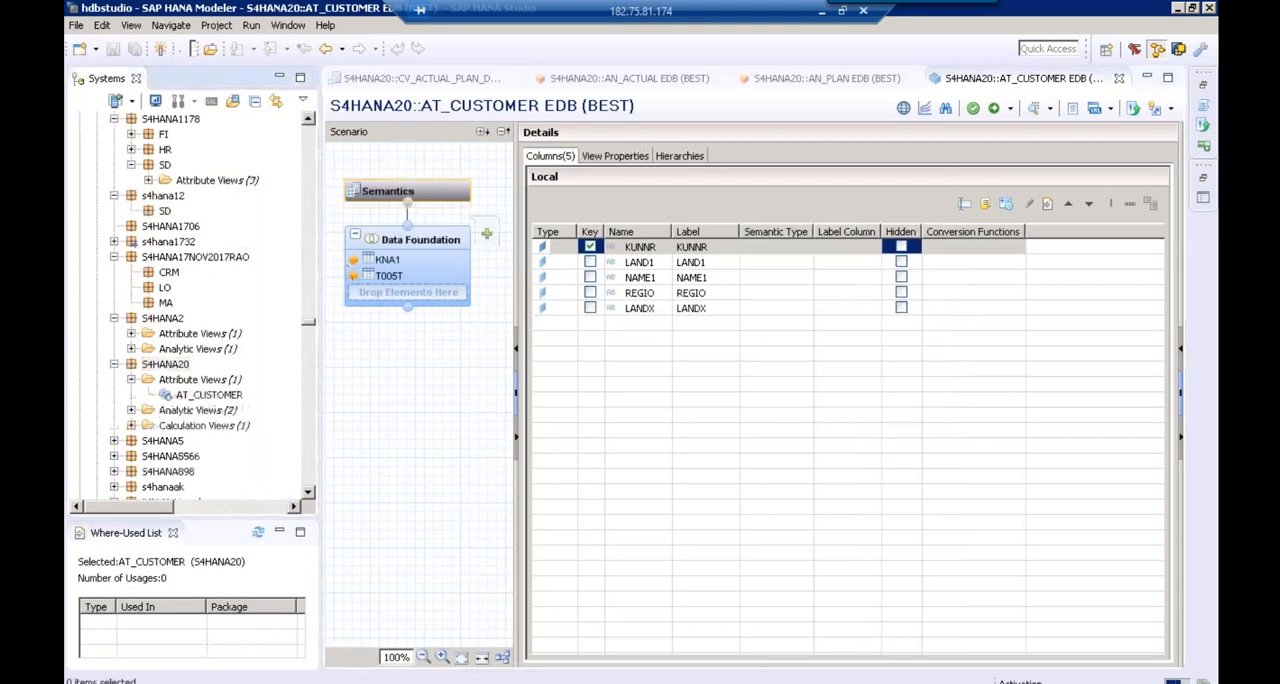
left_click(993, 108)
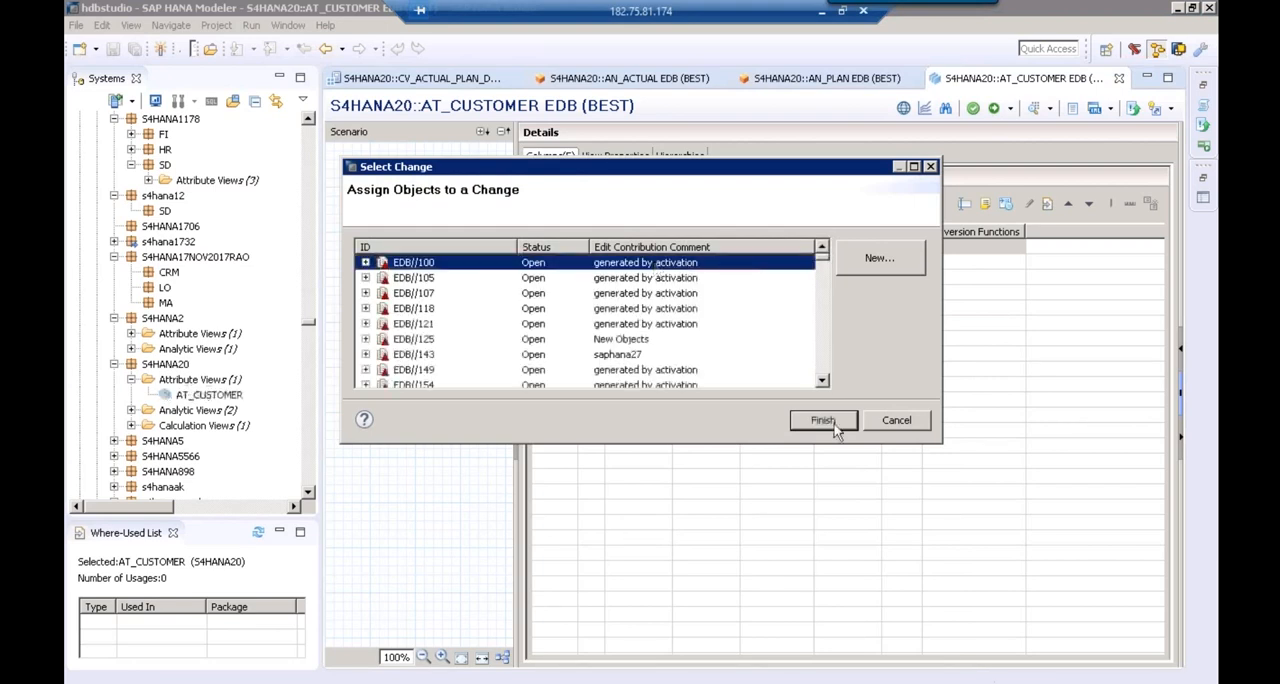
left_click(822, 421)
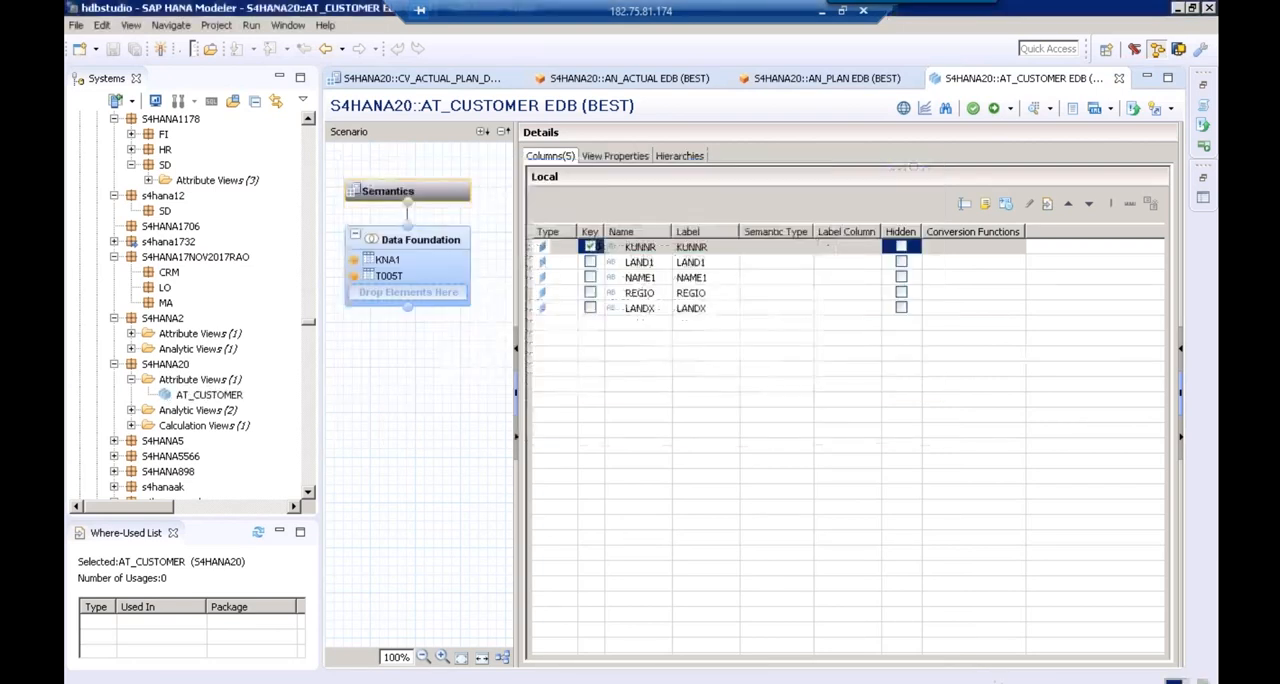
left_click(420, 248)
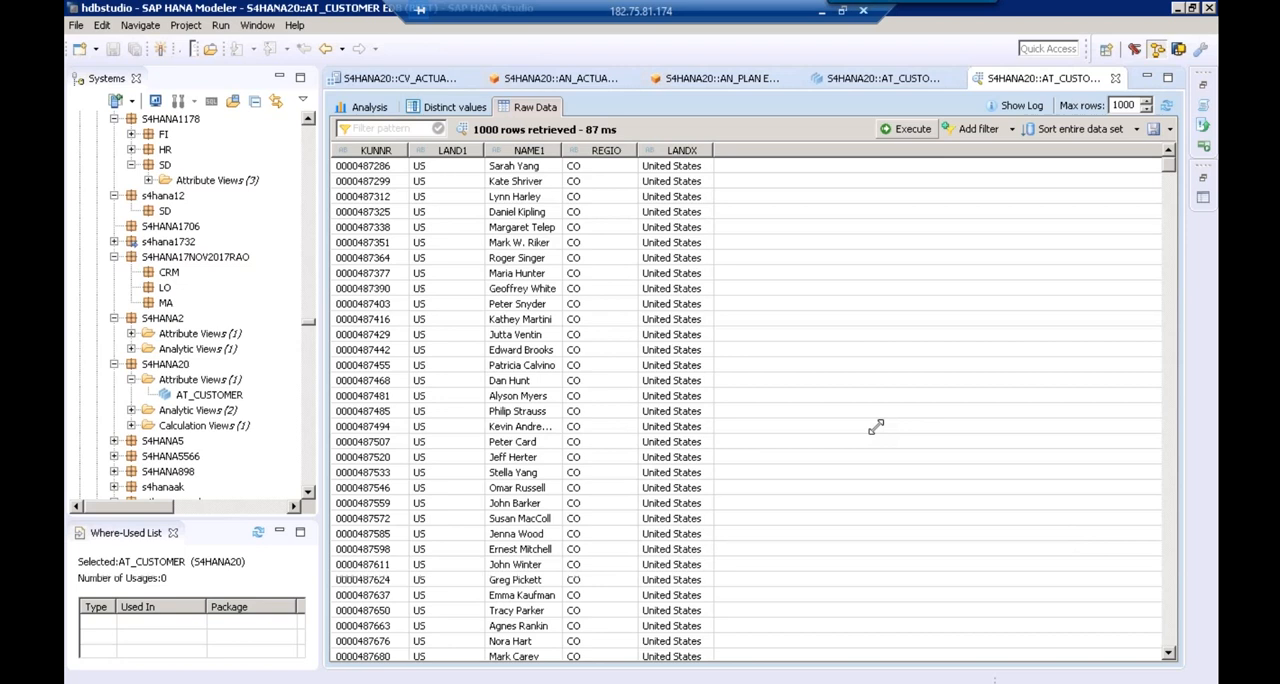
Start a new attribute view in the S4HANA20 package and name it AT_COMPANYCODE
left_click(173, 383)
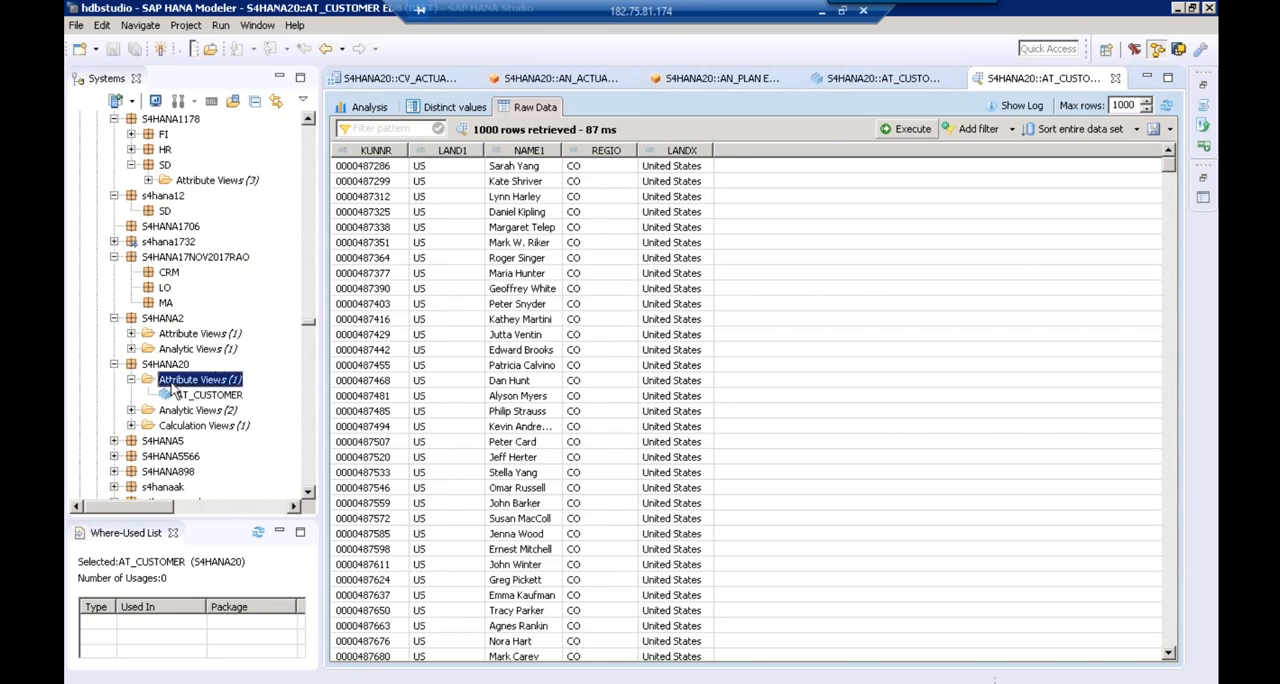
left_click(172, 368)
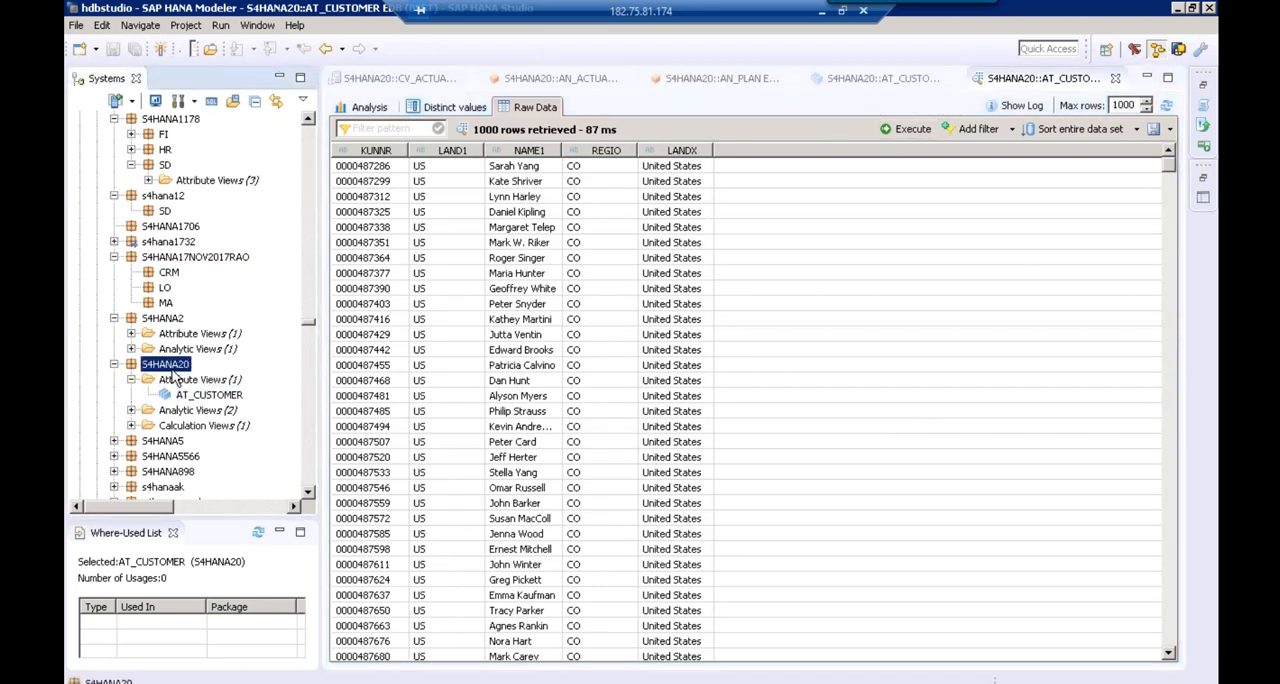
right_click(172, 370)
mouse_move(277, 401)
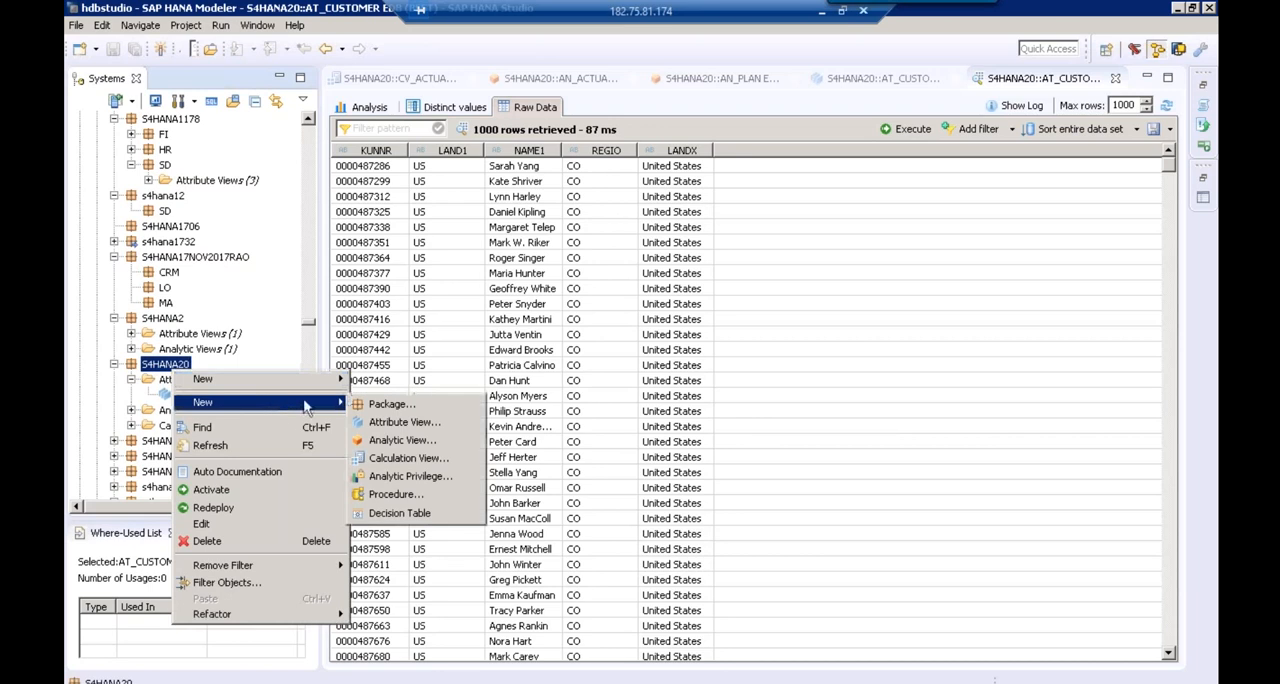
left_click(404, 423)
type("AT_COMPANYCODE")
Shorten the new attribute view's label to COMPANYCODE by removing the AT_ prefix, and create the view
left_click(367, 158)
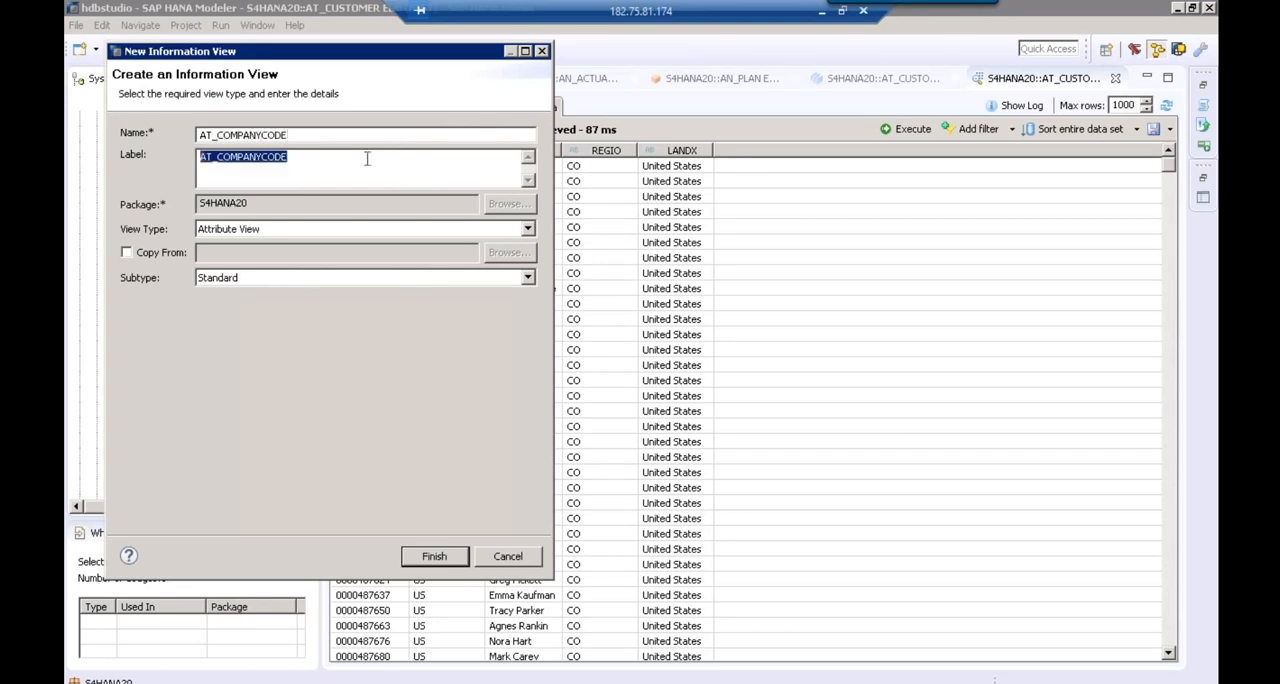
left_click(218, 162)
key("BackSpace")
key("BackSpace")
key("BackSpace")
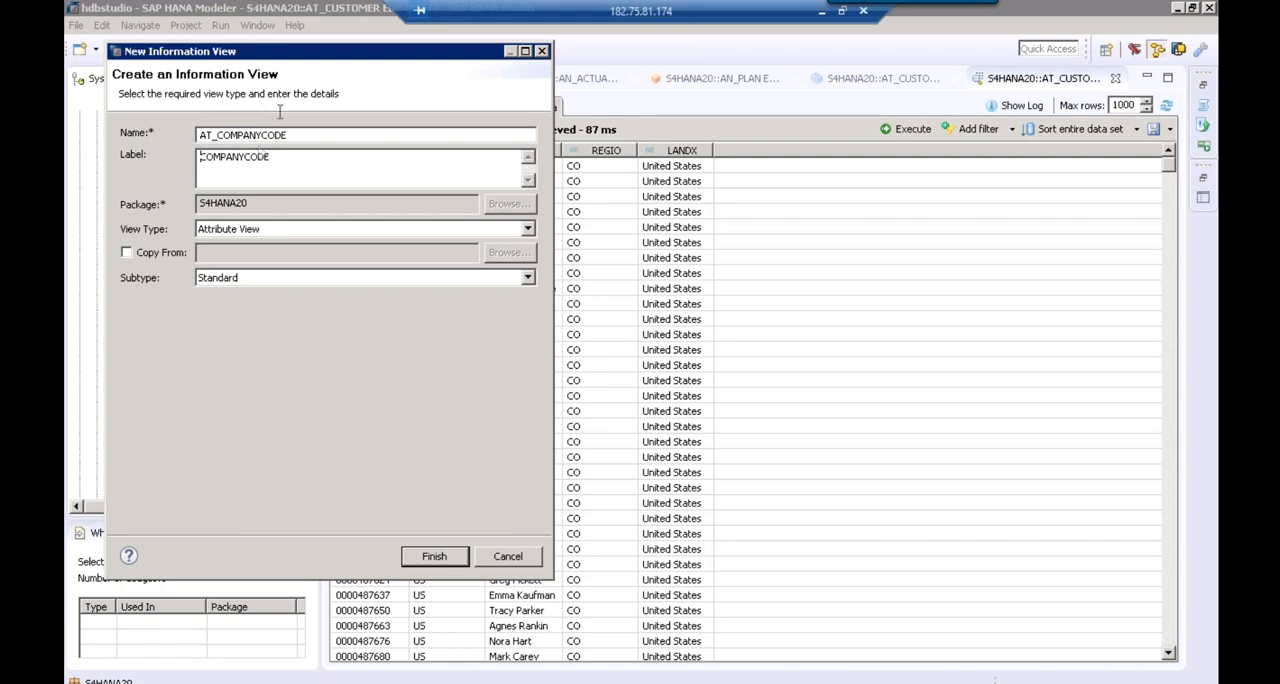
left_click(436, 560)
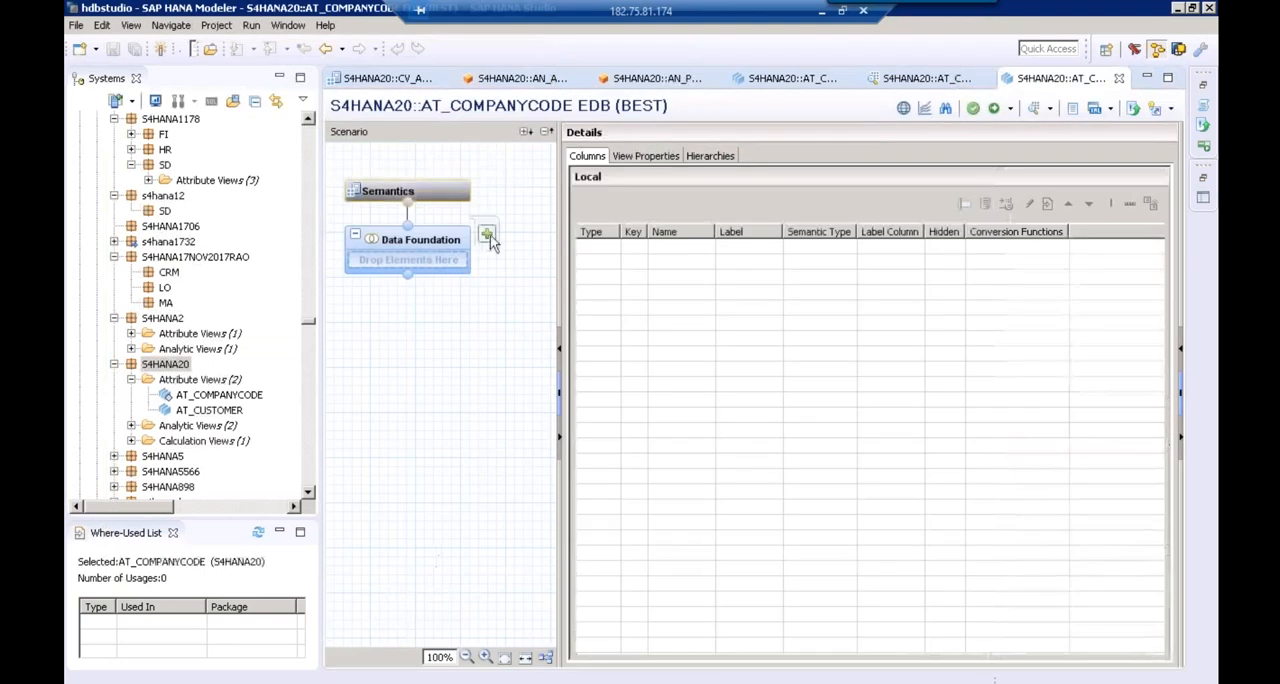
Find the T001 table of the BEST schema and add it to the Data Foundation of AT_COMPANYCODE
left_click(487, 235)
type("T0")
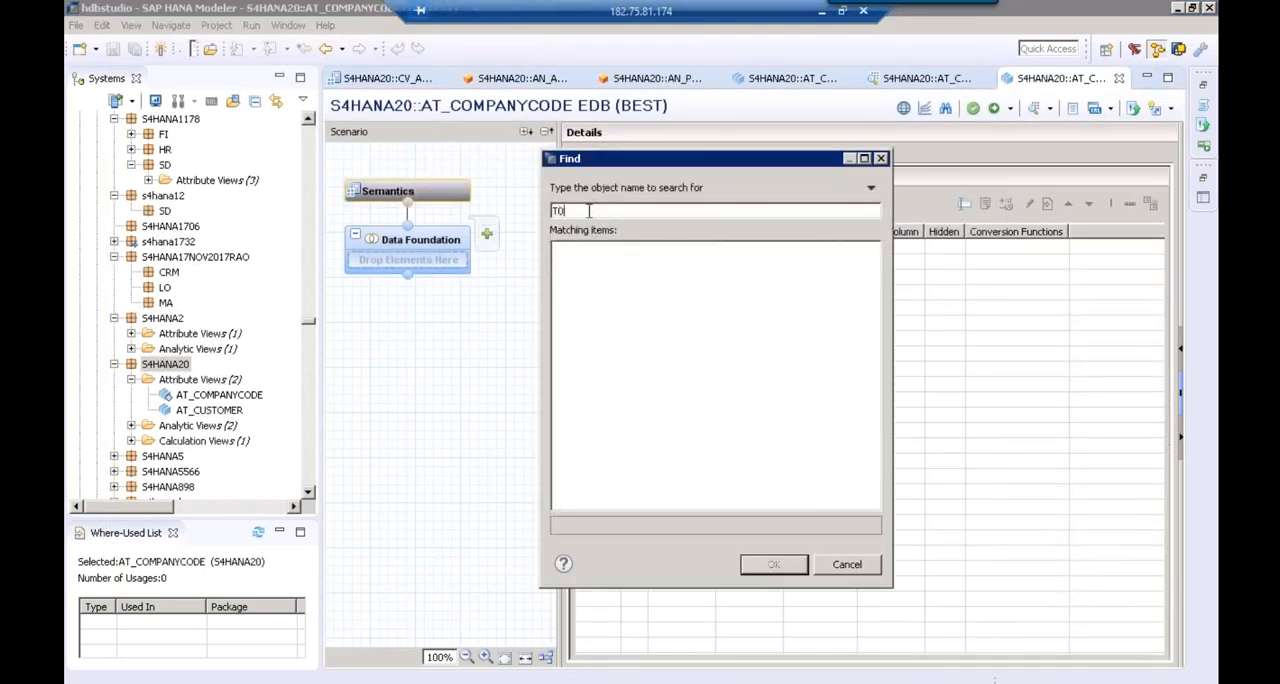
type("01")
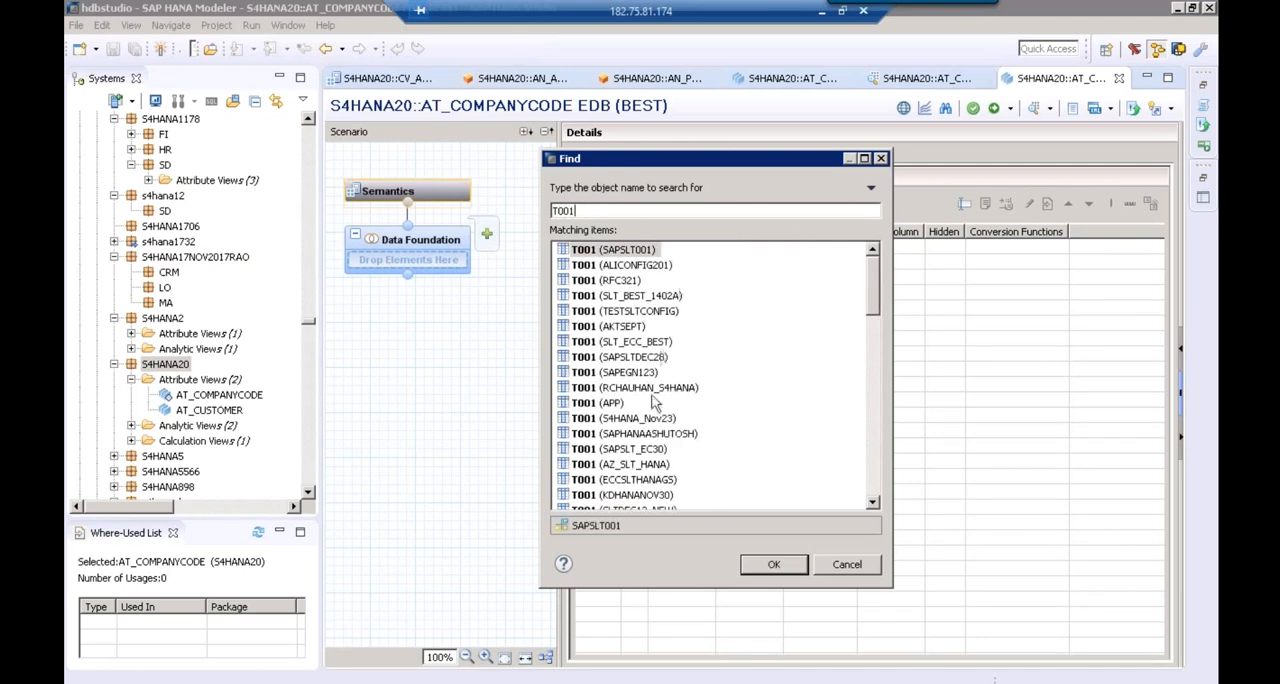
left_click(874, 470)
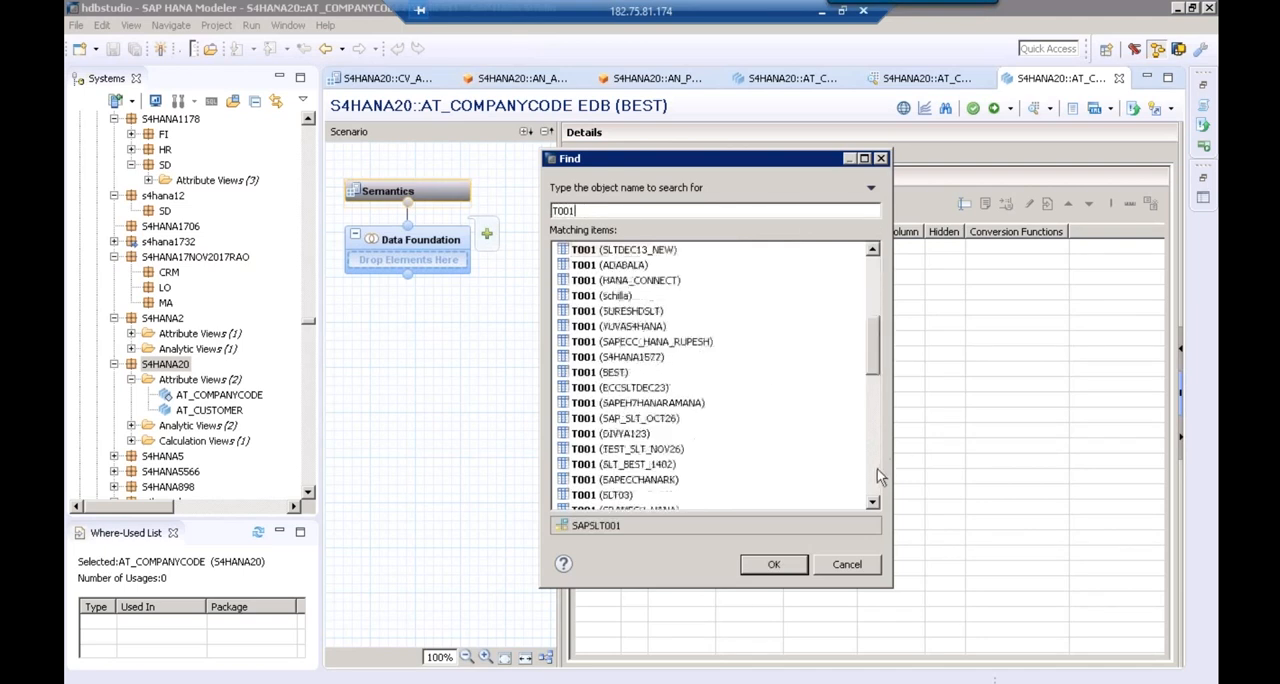
left_click(620, 374)
left_click(775, 565)
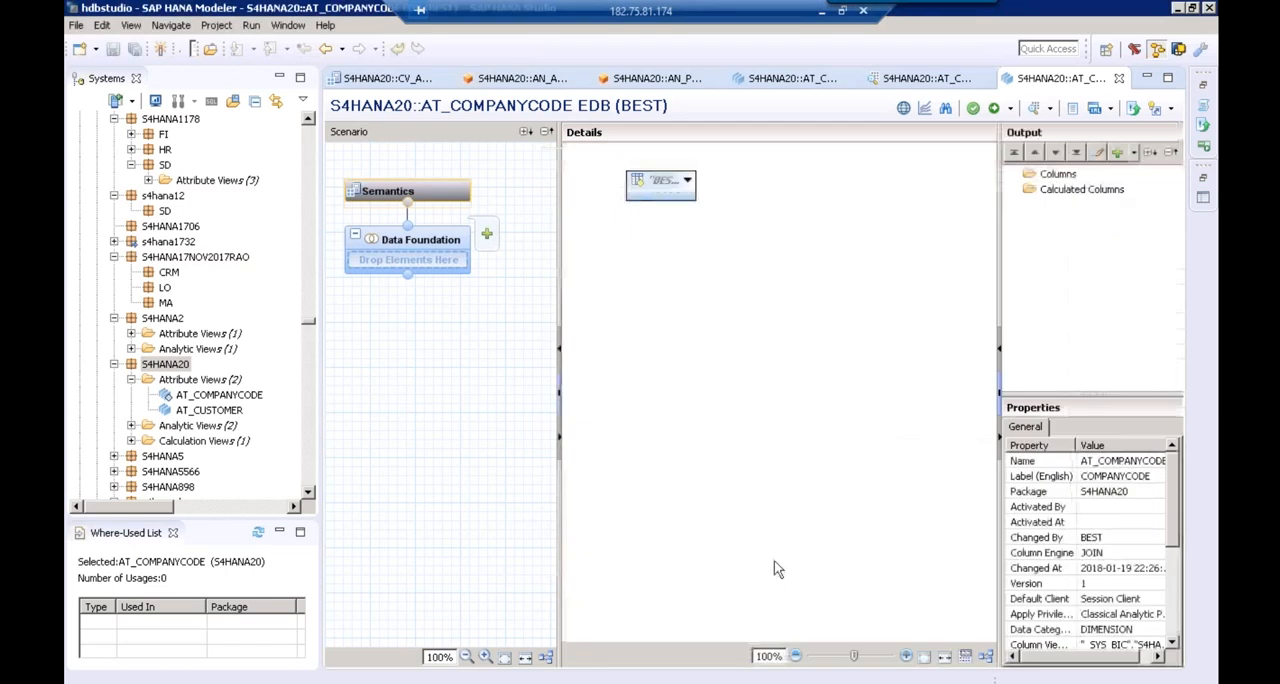
Find the TVKO table of the BEST schema and add it to the Data Foundation beside T001
left_click(487, 236)
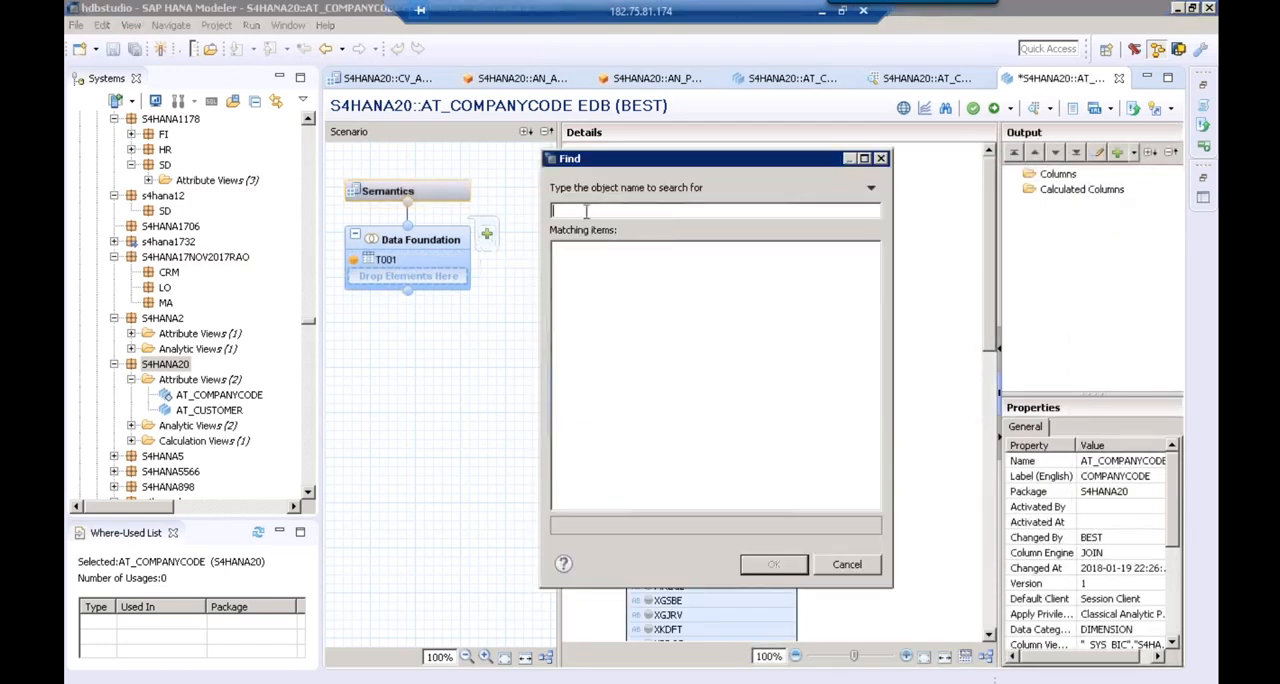
type("TVKO")
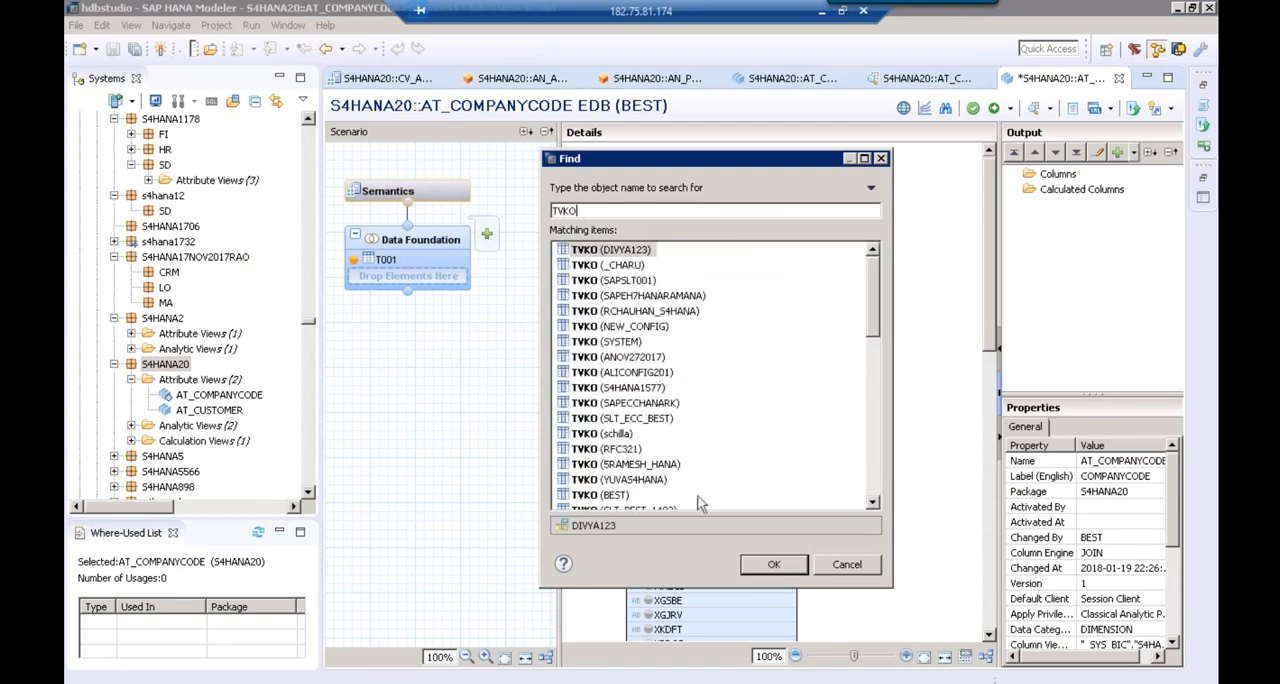
left_click(612, 496)
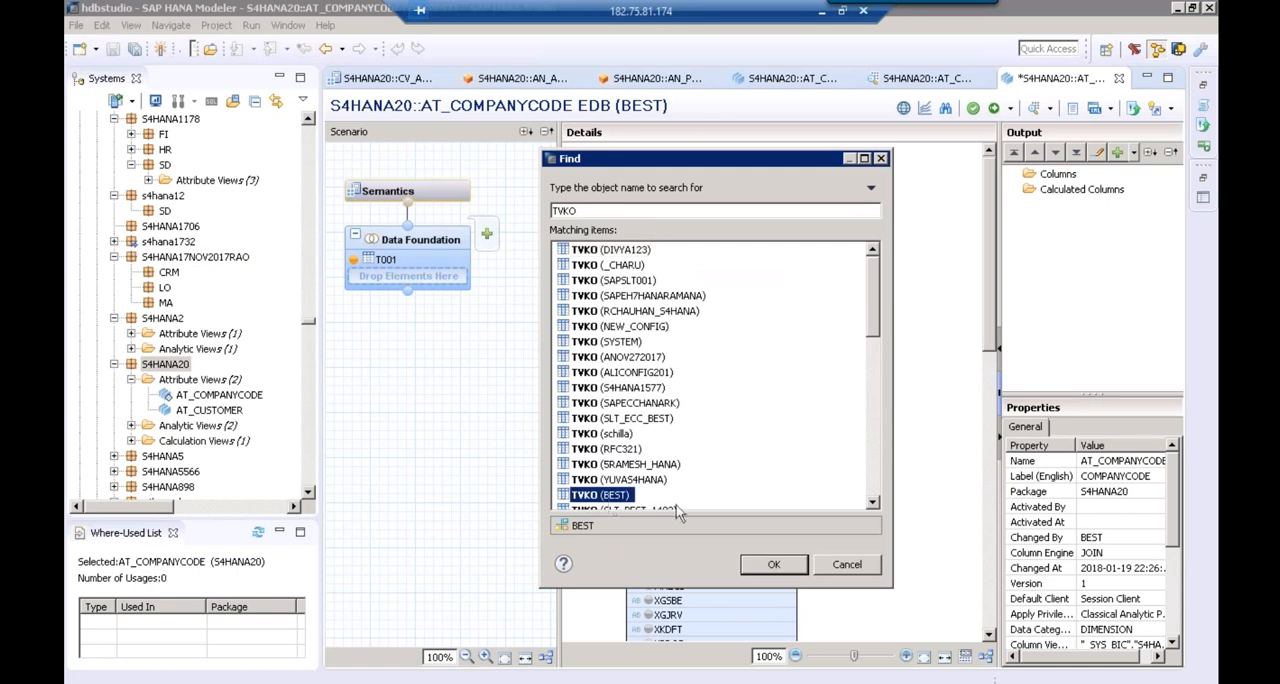
left_click(772, 566)
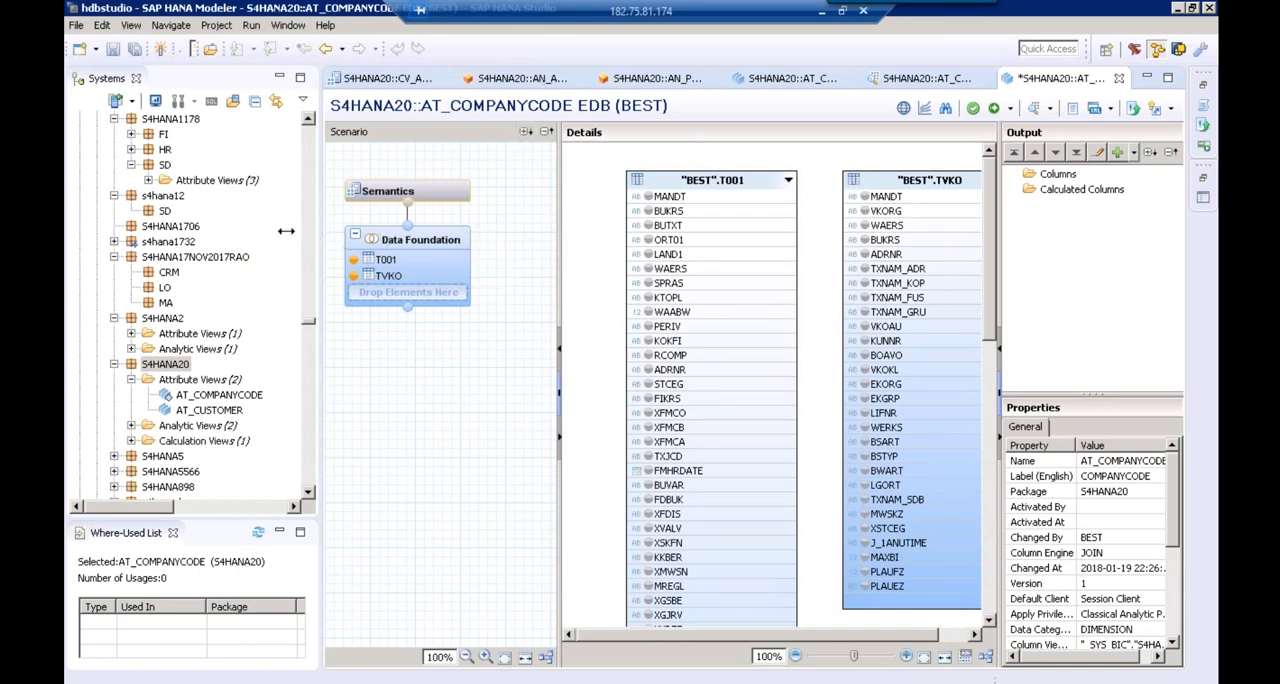
Add the T001 columns BUKRS, BUTXT and WAERS and the TVKO column VKORG to the output
left_click_drag(286, 231, 182, 227)
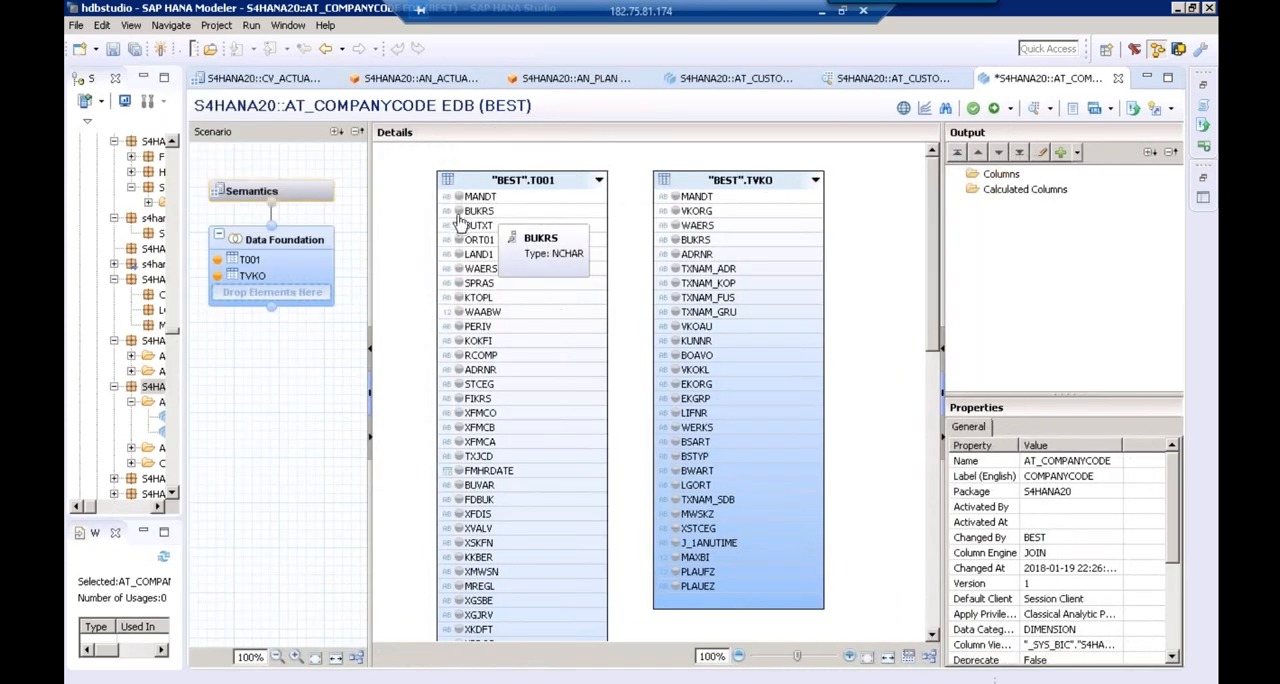
left_click(457, 213)
left_click(458, 212)
left_click(458, 226)
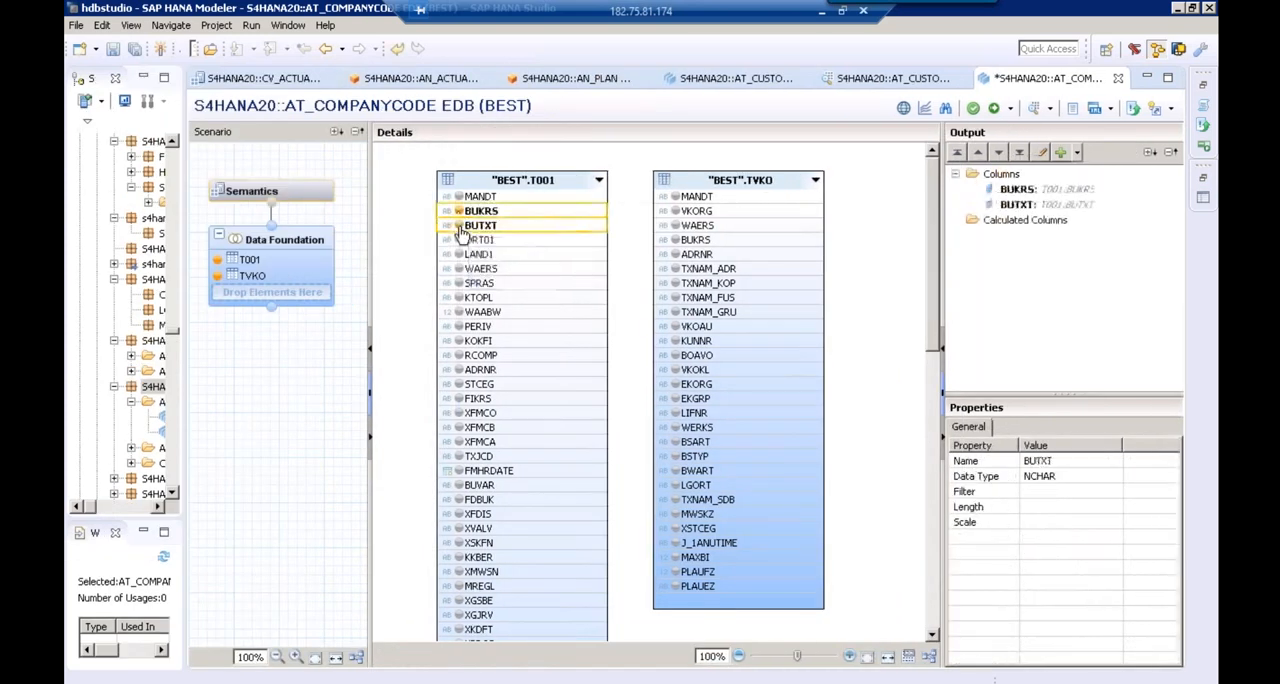
left_click(458, 269)
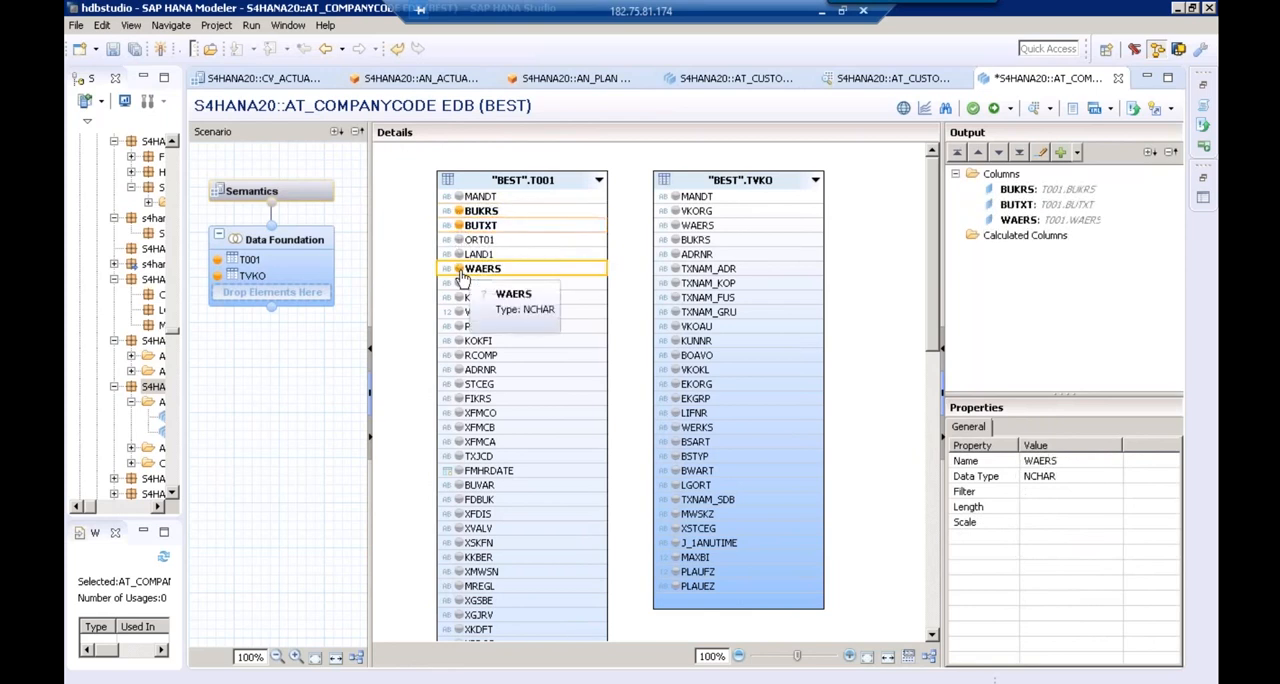
left_click(676, 212)
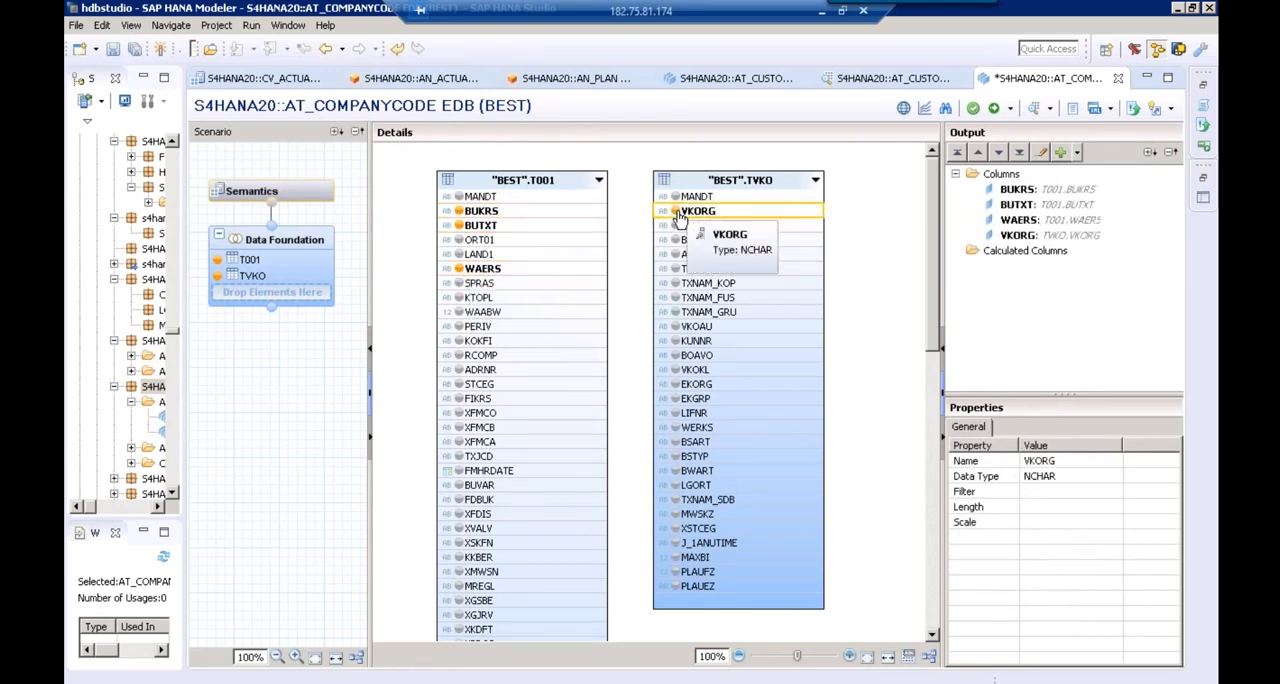
Join T001 to TVKO on BUKRS in the Data Foundation of AT_COMPANYCODE, keeping the Referential join type
left_click(599, 213)
left_click_drag(600, 214, 660, 245)
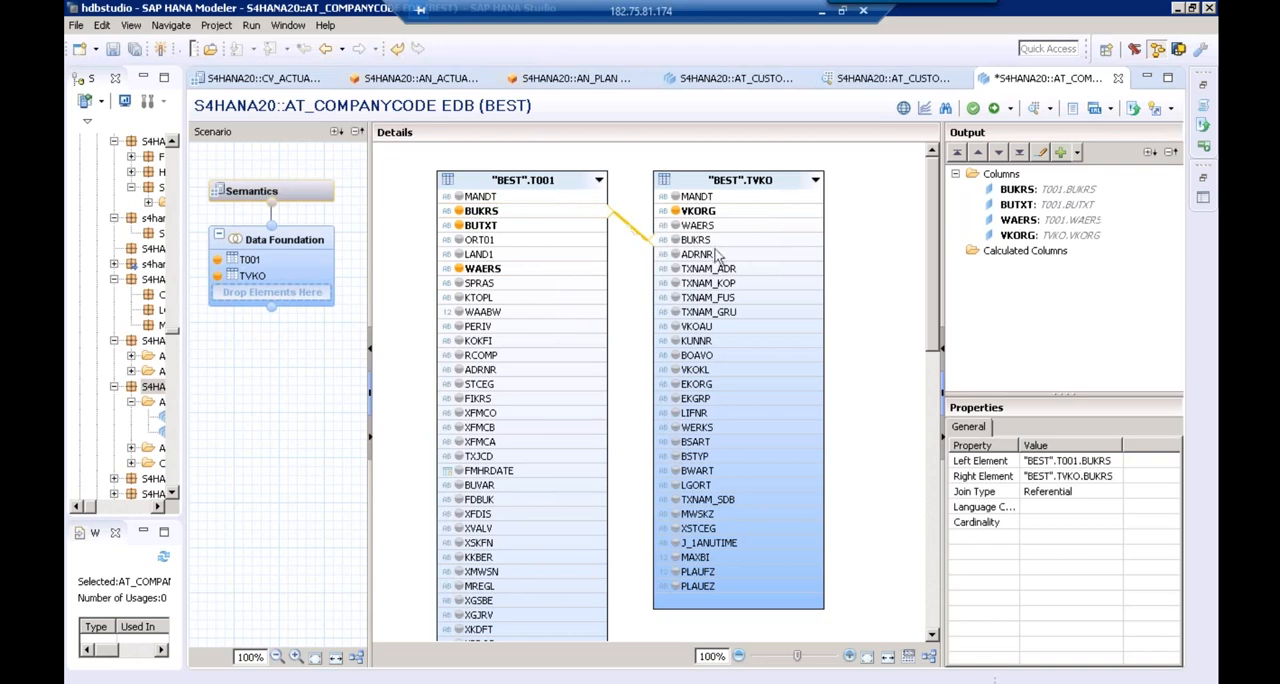
left_click(1072, 492)
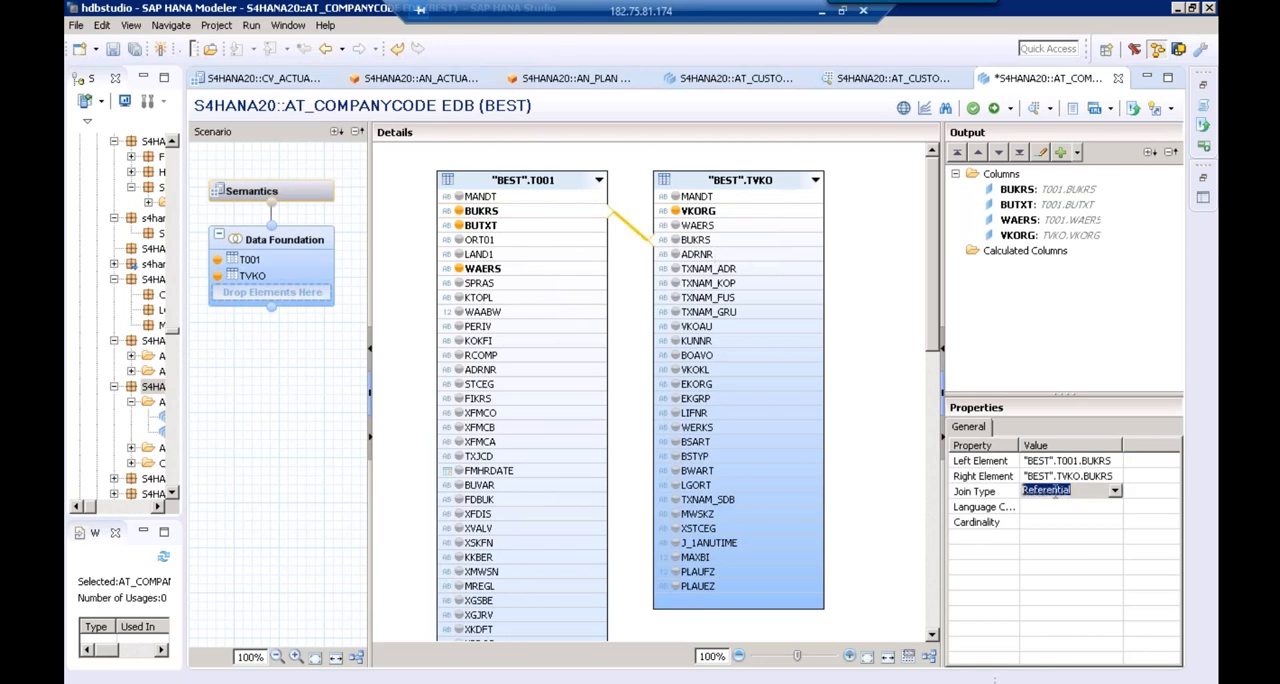
left_click(568, 180)
left_click(706, 180)
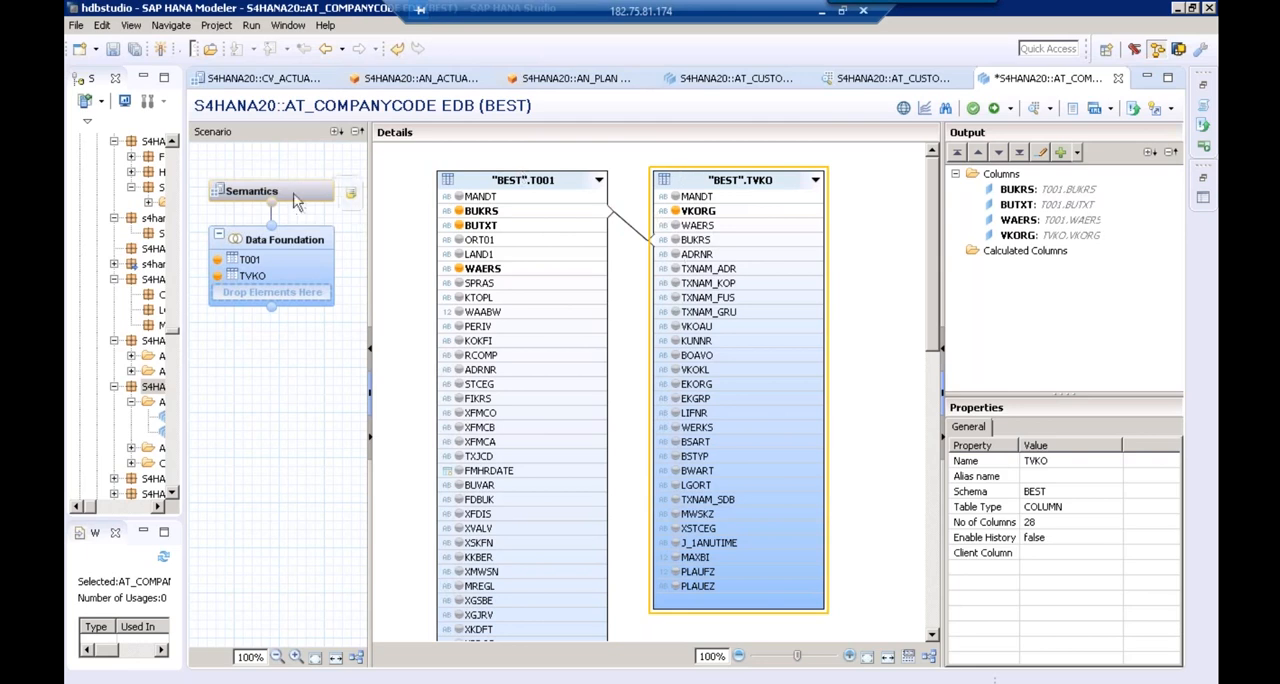
Mark BUKRS as the key column in the semantics of AT_COMPANYCODE and activate the view under the first open change
left_click(298, 201)
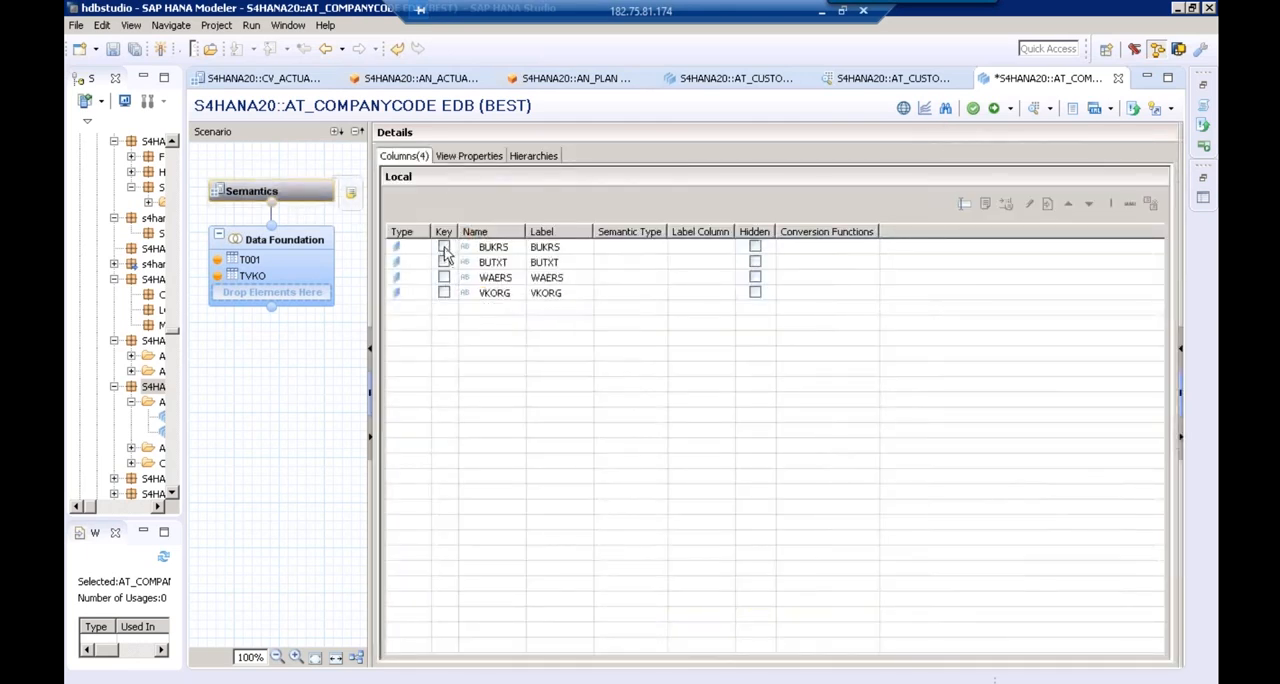
left_click(444, 248)
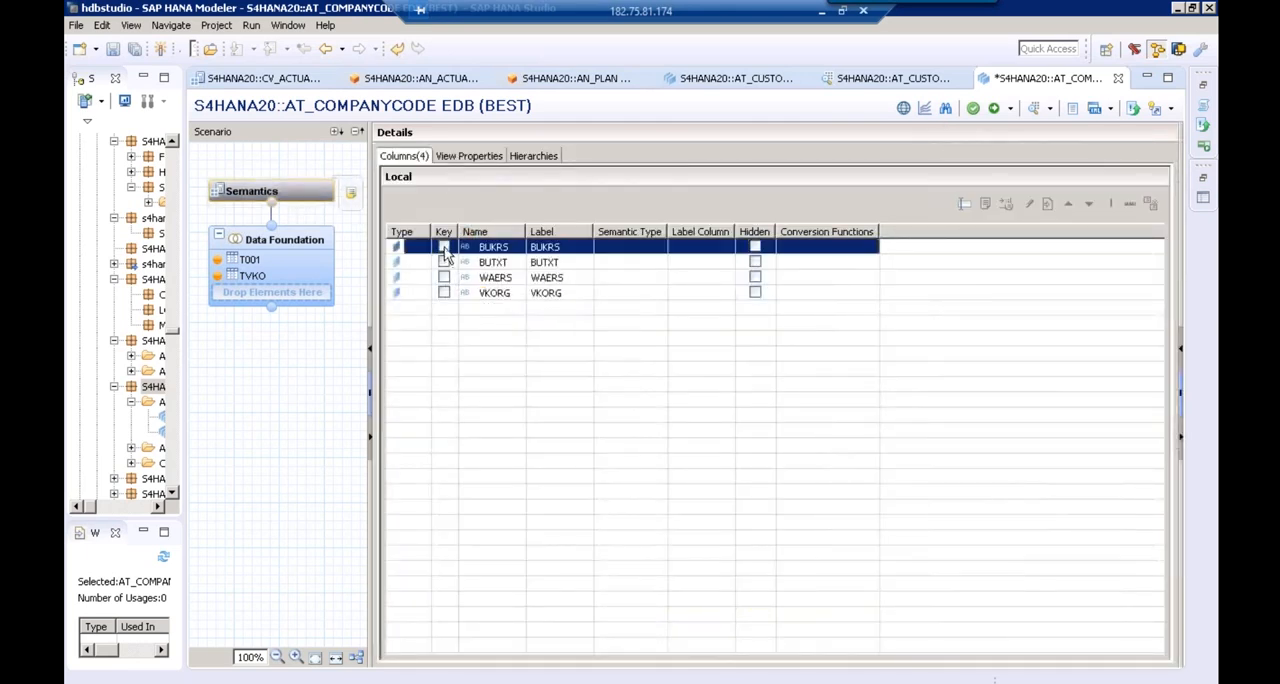
left_click(993, 110)
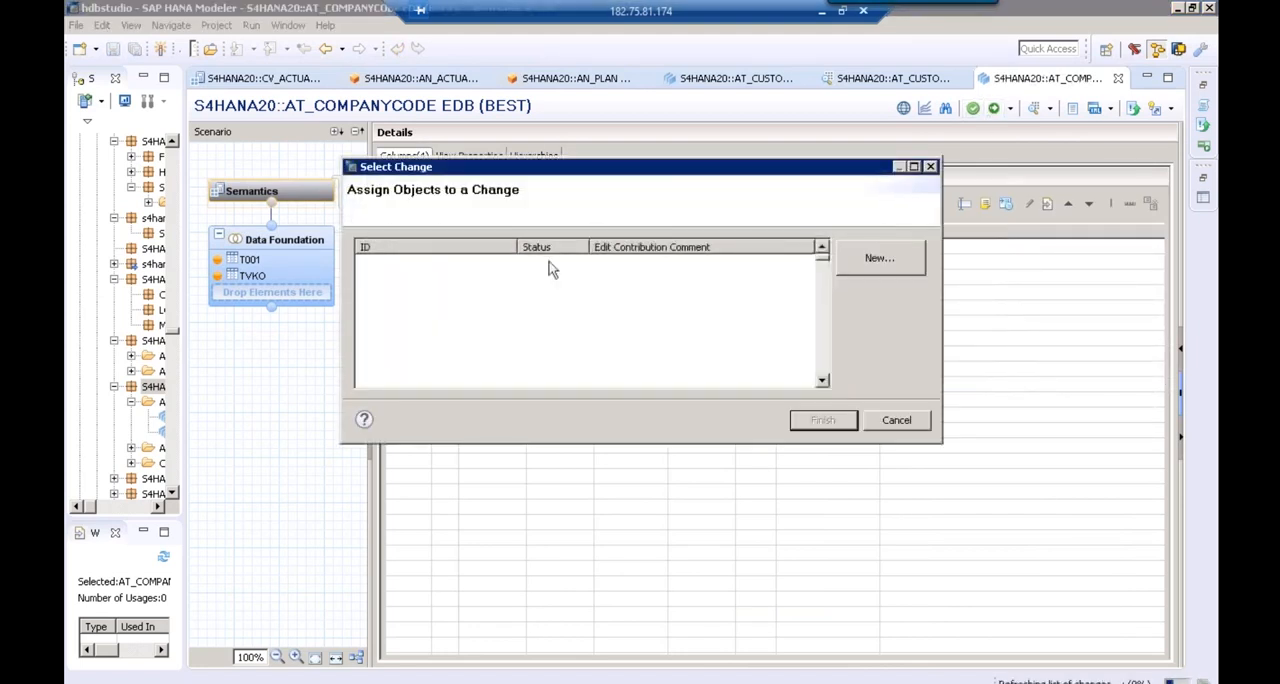
left_click(548, 264)
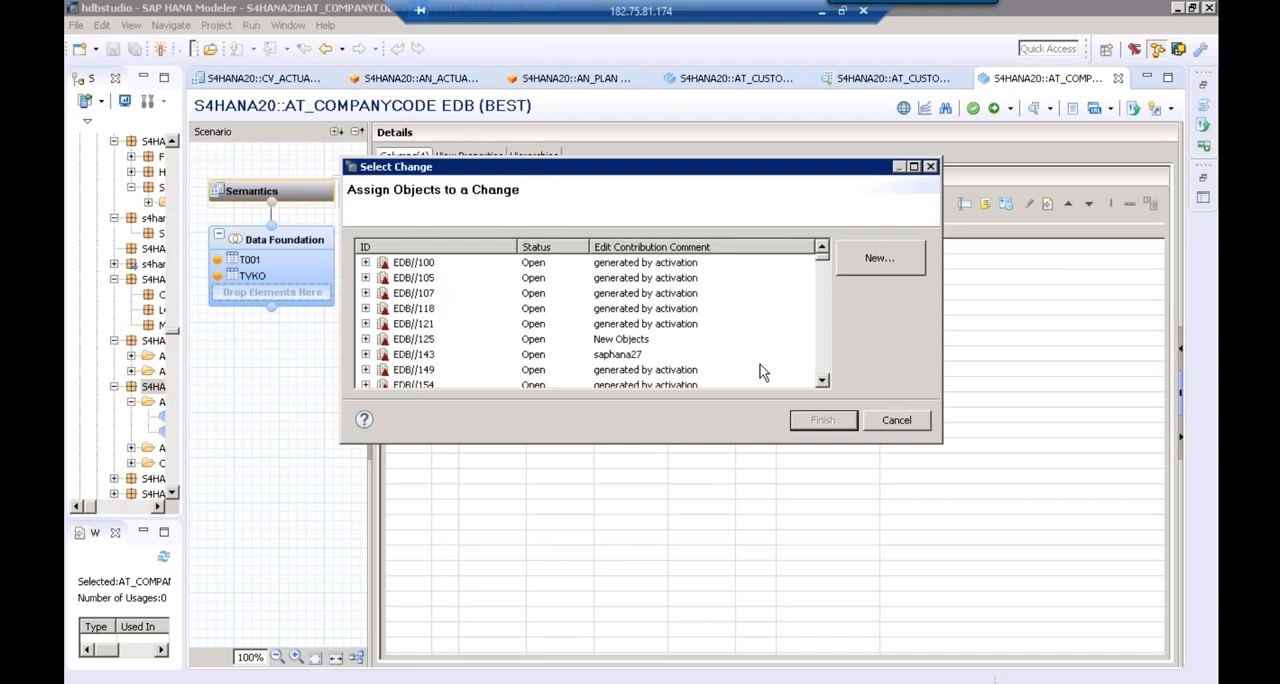
left_click(822, 420)
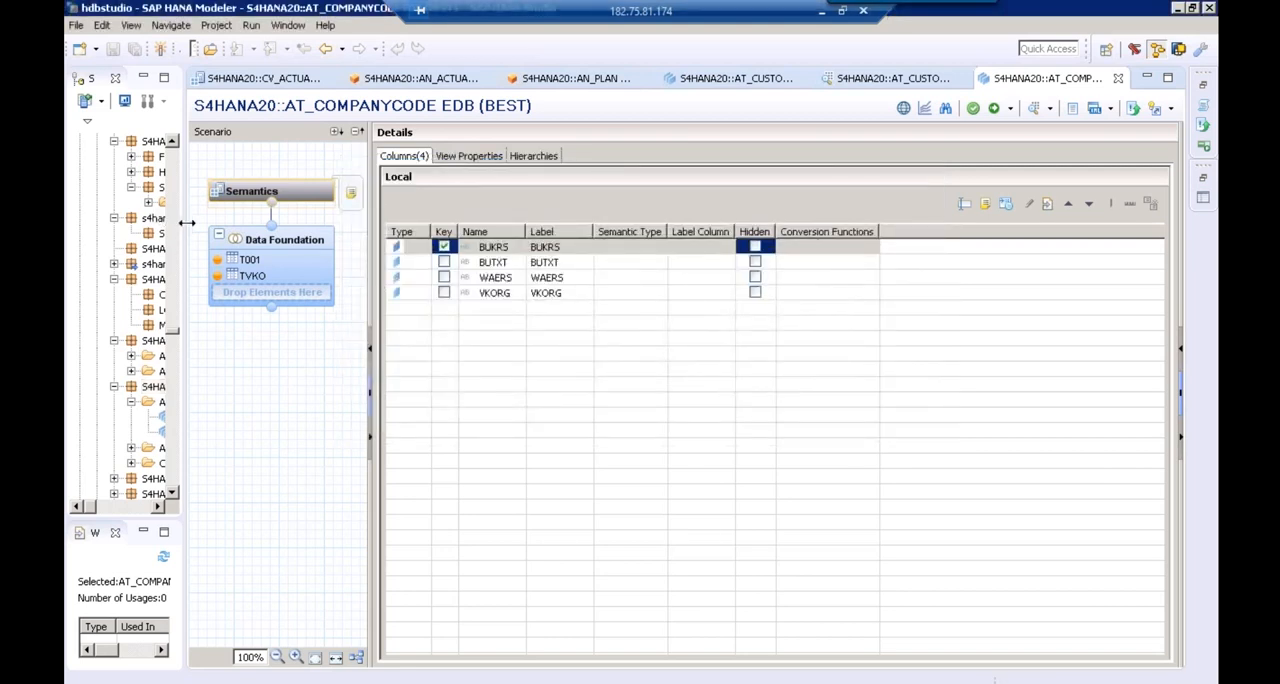
Widen the system tree and start a new attribute view in package S4HANA20 with the name and label TIME
left_click_drag(187, 222, 378, 223)
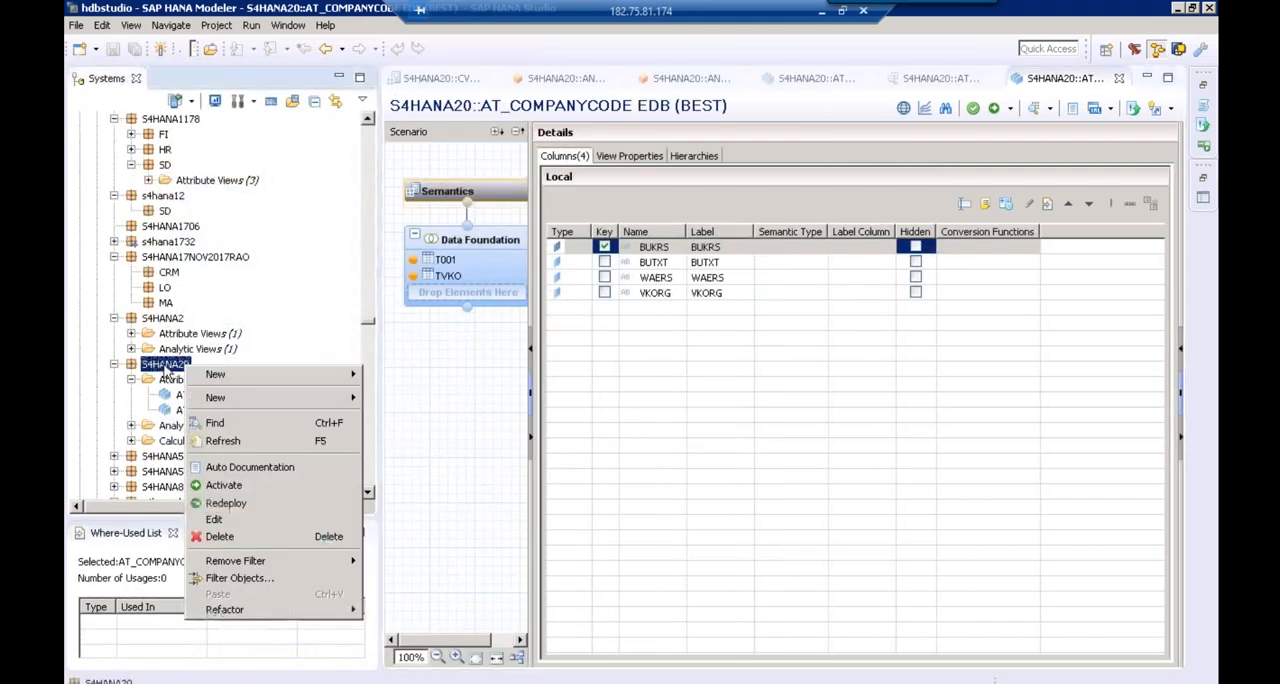
mouse_move(298, 399)
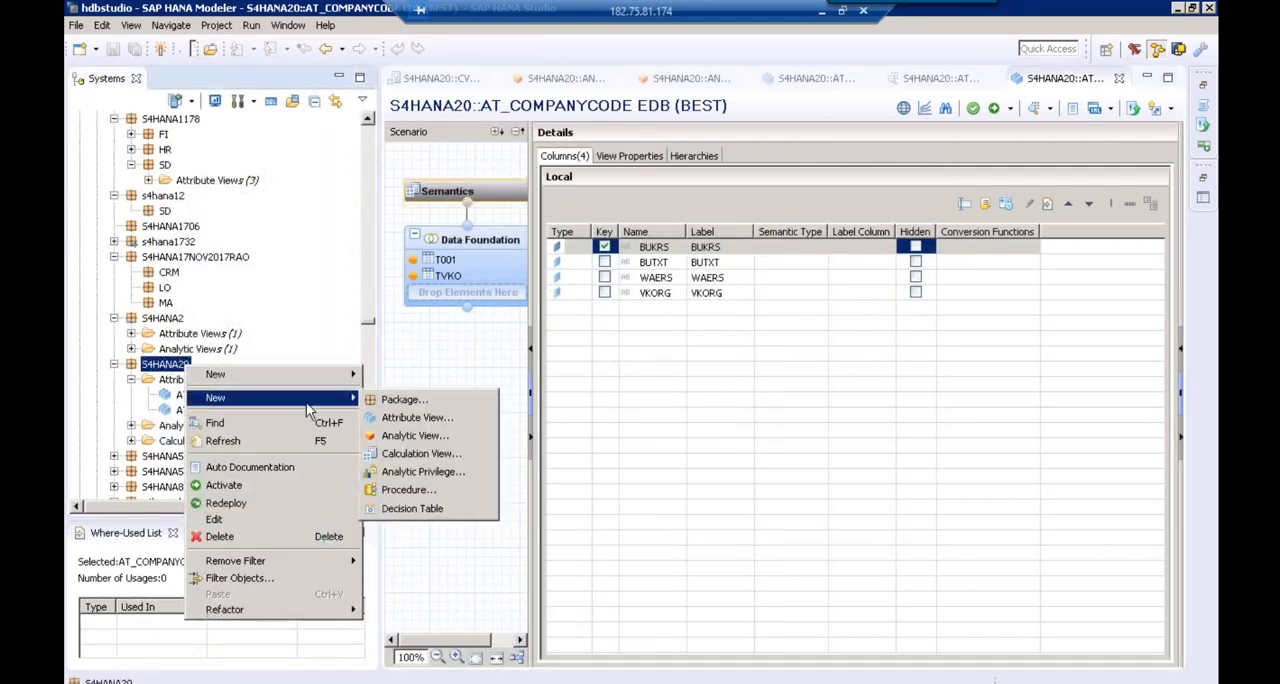
left_click(410, 420)
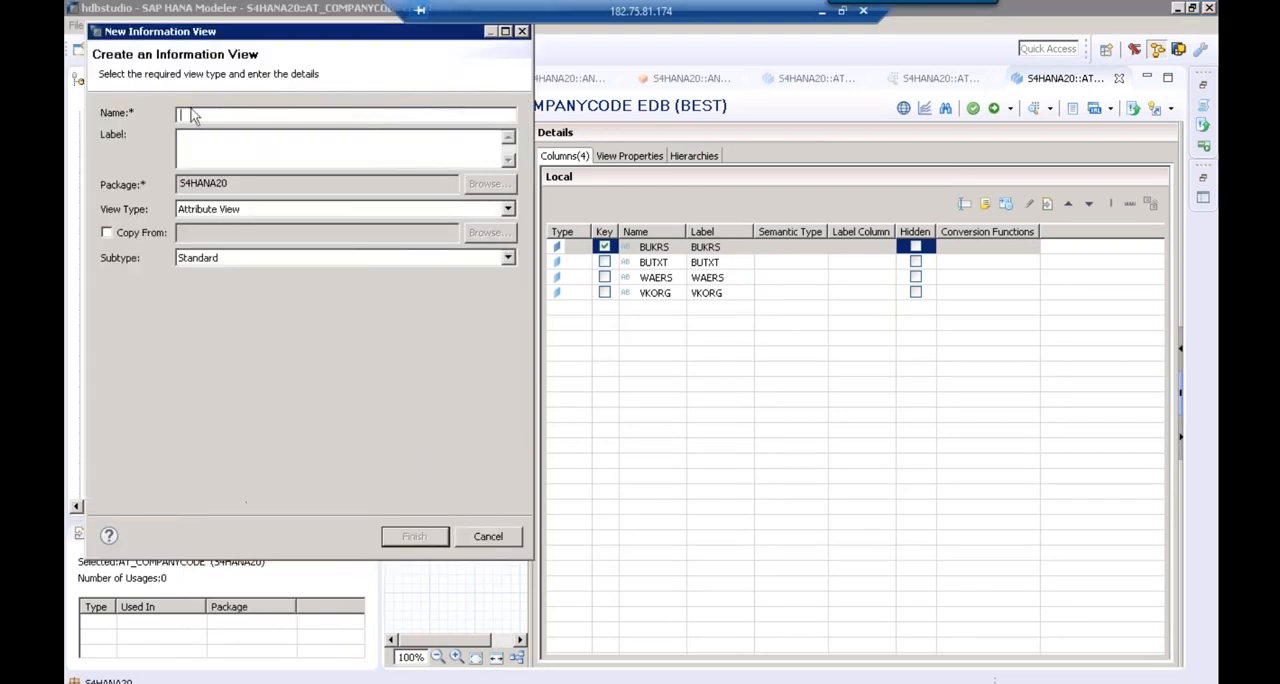
type("TIME")
key("Tab")
Give the TIME view the subtype Time with Gregorian calendar and Date granularity, and create it
left_click(222, 258)
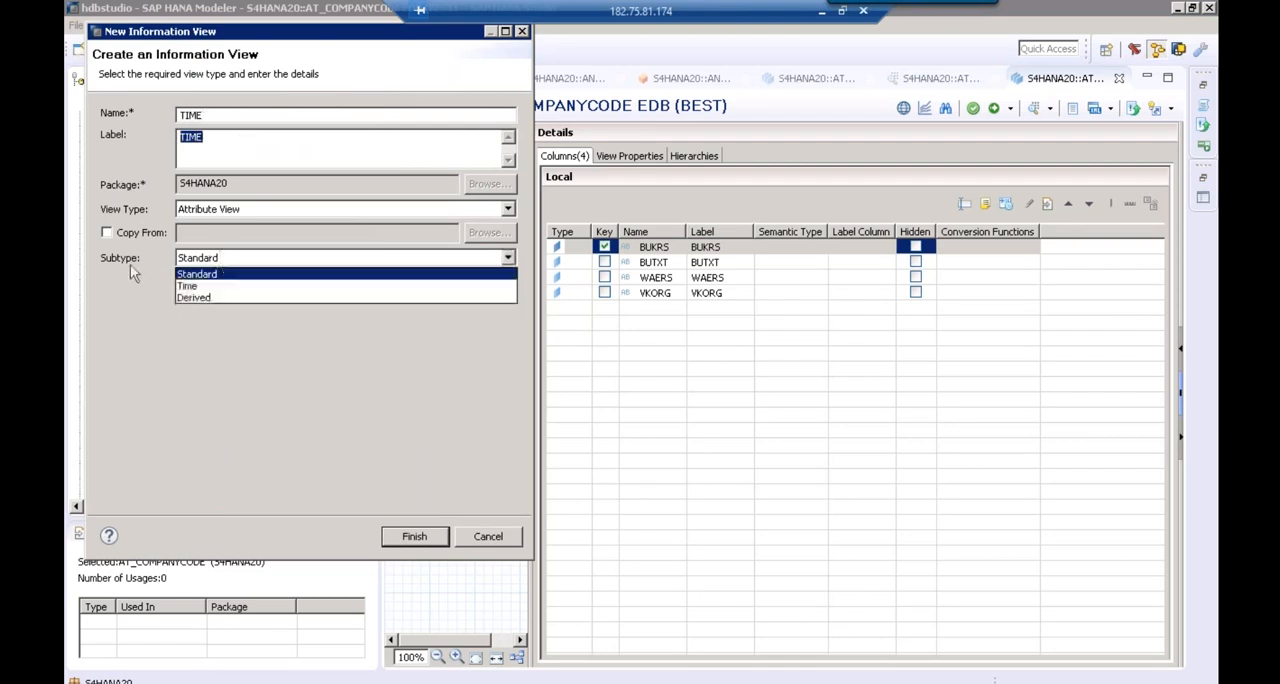
left_click(191, 287)
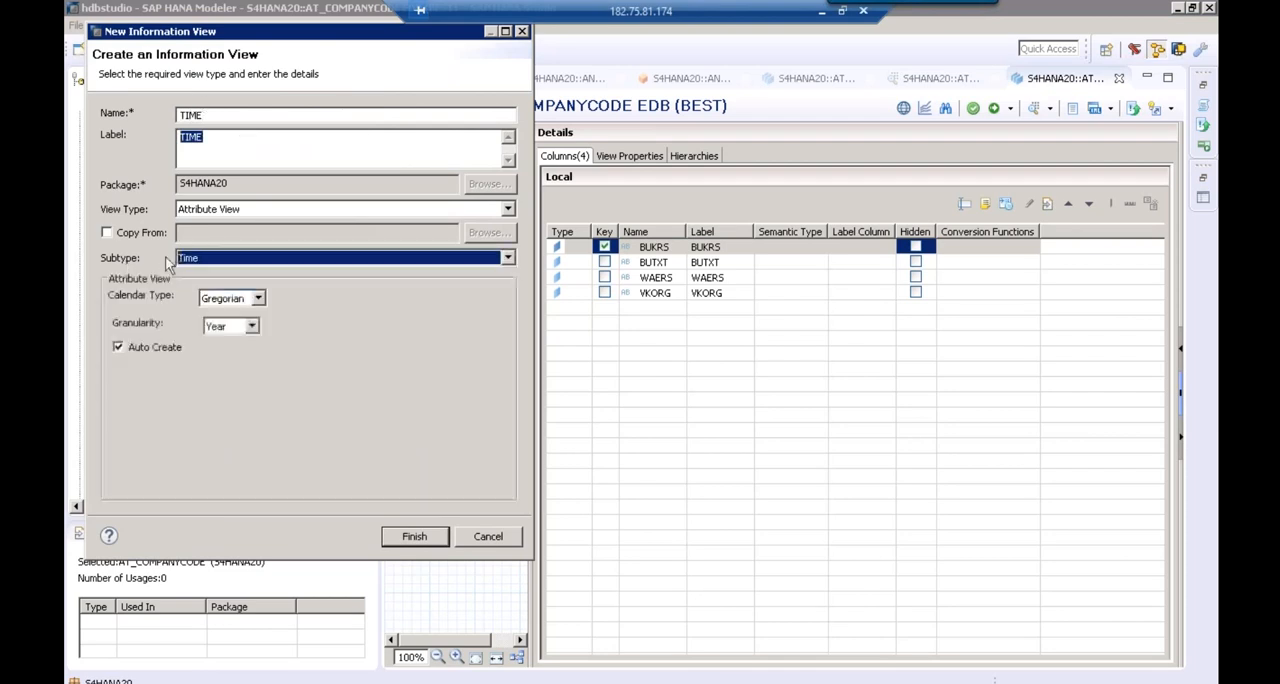
left_click(218, 328)
left_click(220, 373)
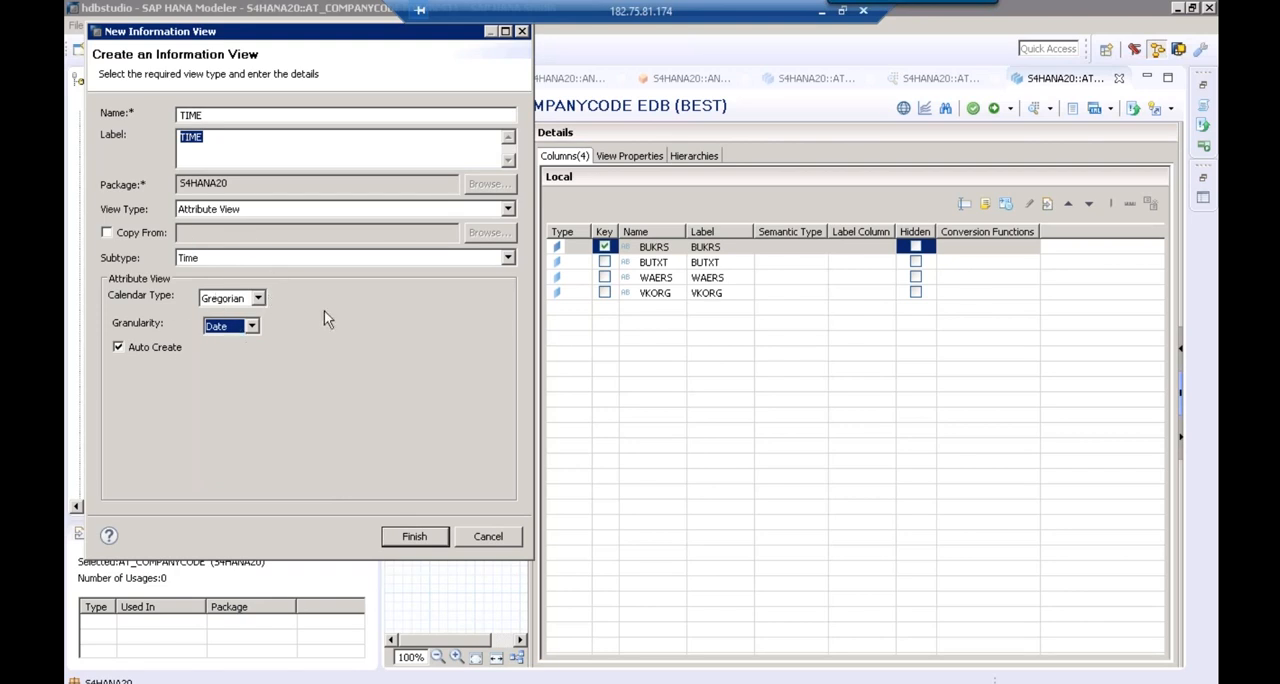
left_click(423, 538)
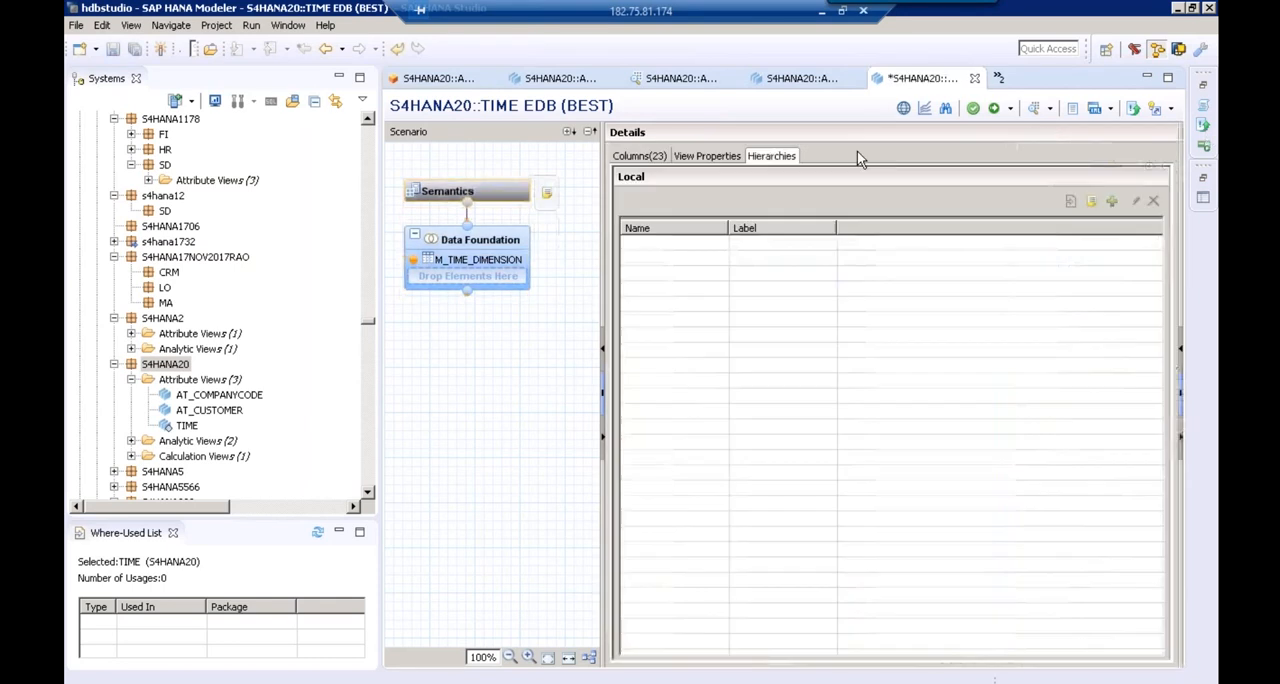
Check the columns of the TIME view and activate it under the first open change
left_click(638, 157)
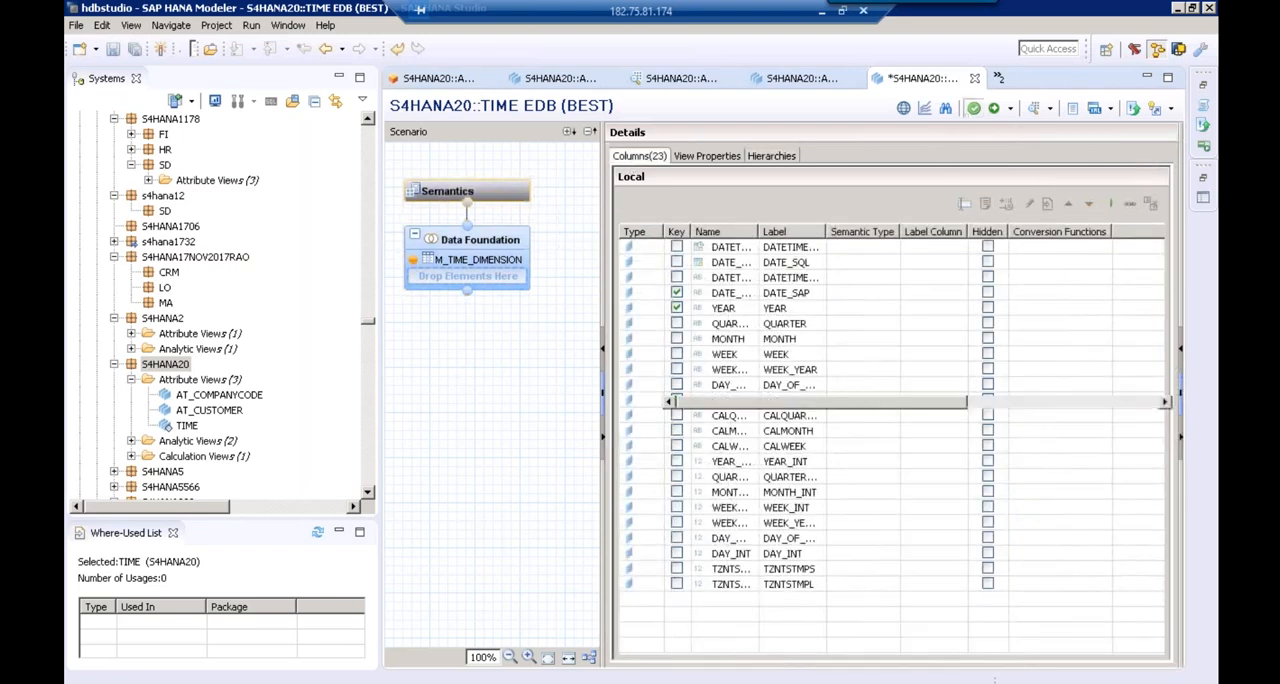
left_click(995, 108)
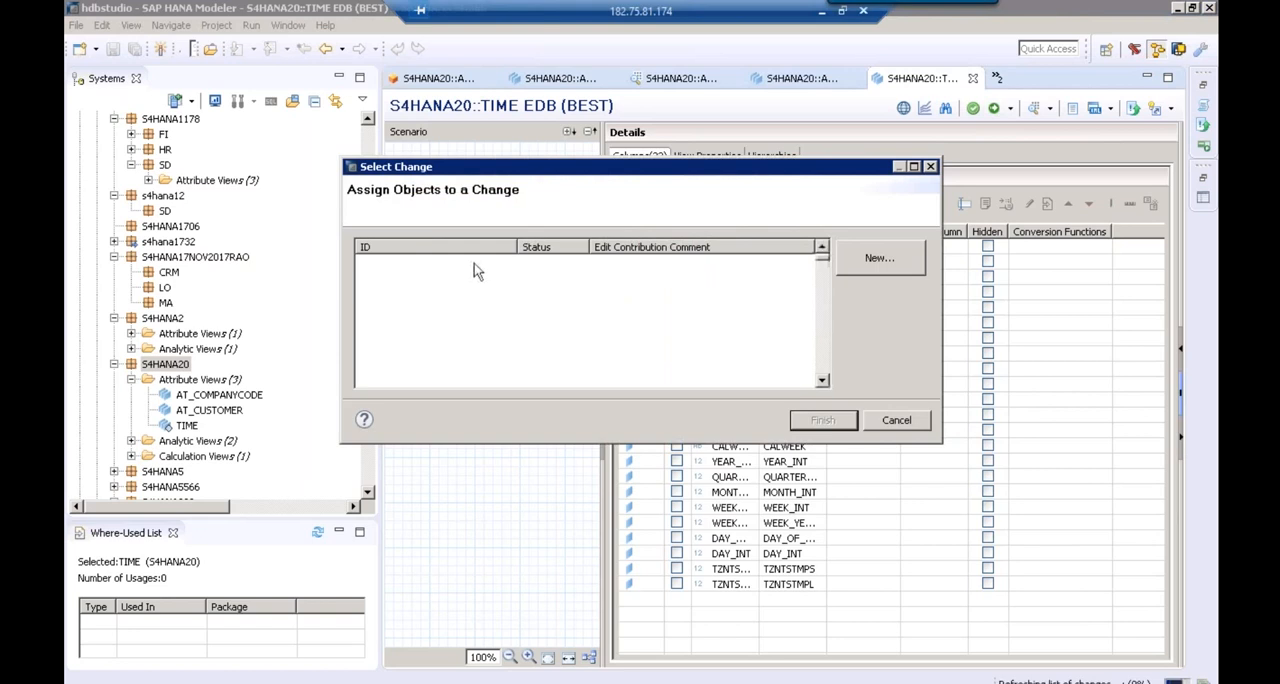
left_click(474, 262)
left_click(822, 420)
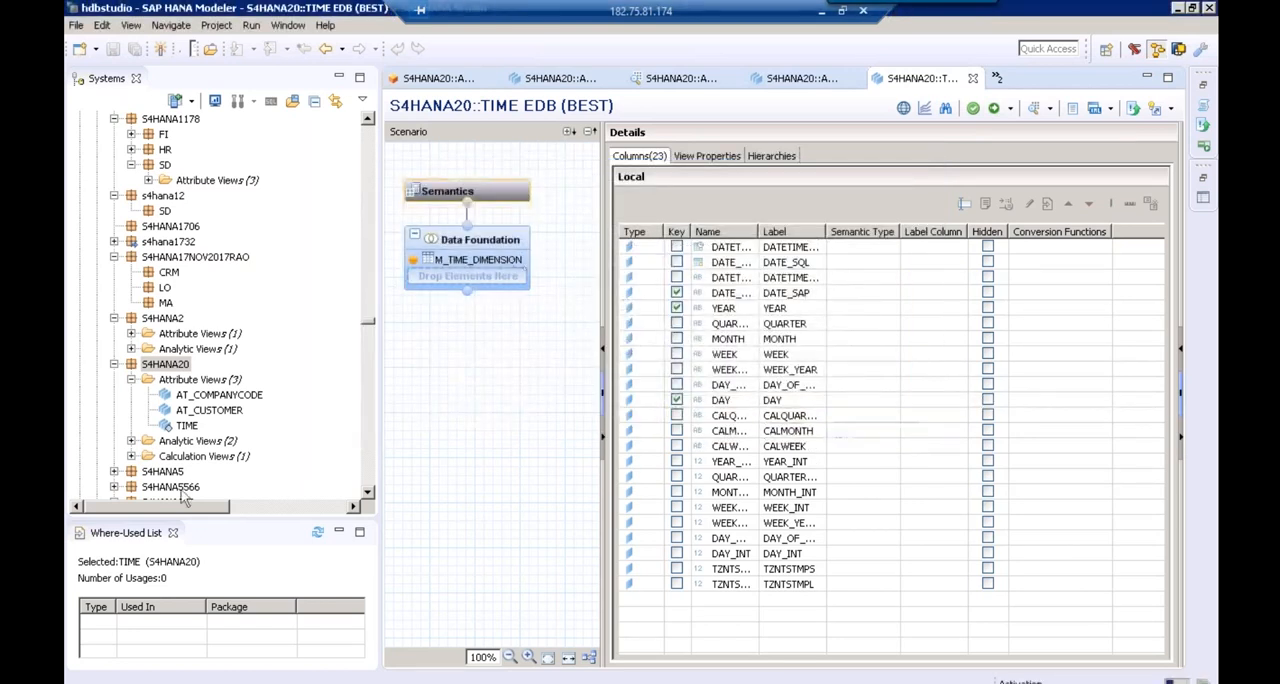
Review the attribute views AT_COMPANYCODE, AT_CUSTOMER and TIME in package S4HANA20 and in their open editors
left_click(195, 400)
left_click(197, 411)
left_click(217, 398)
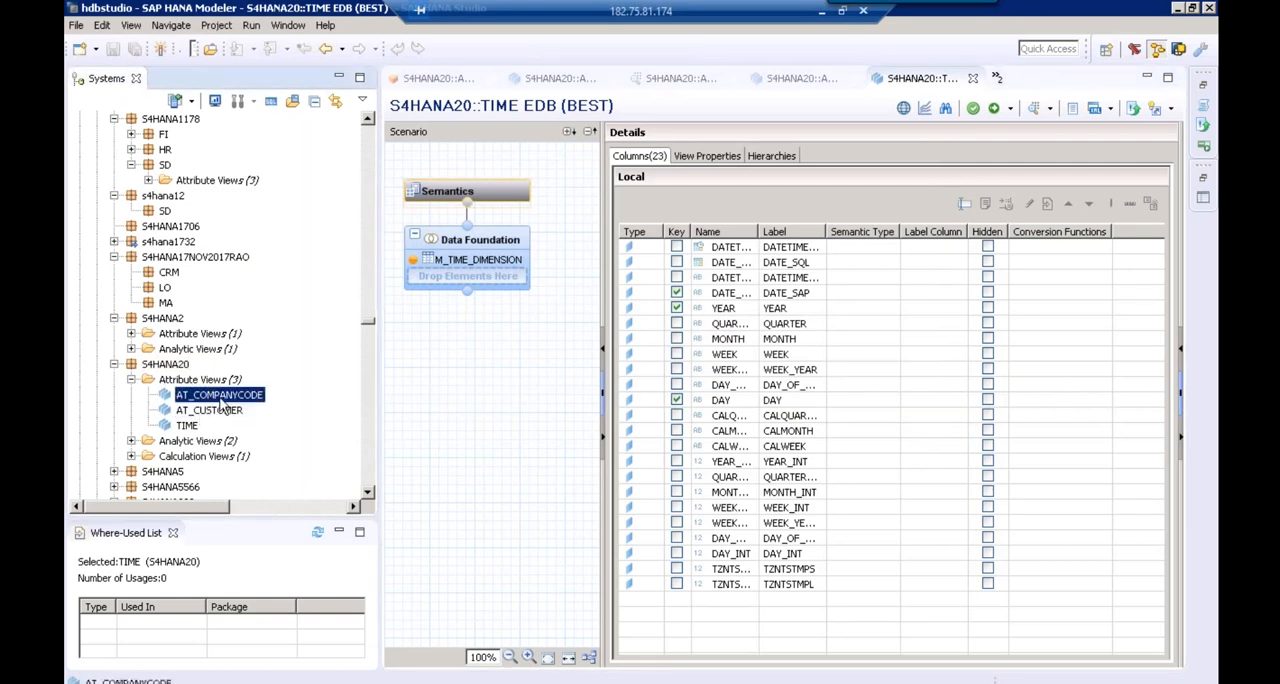
left_click(189, 428)
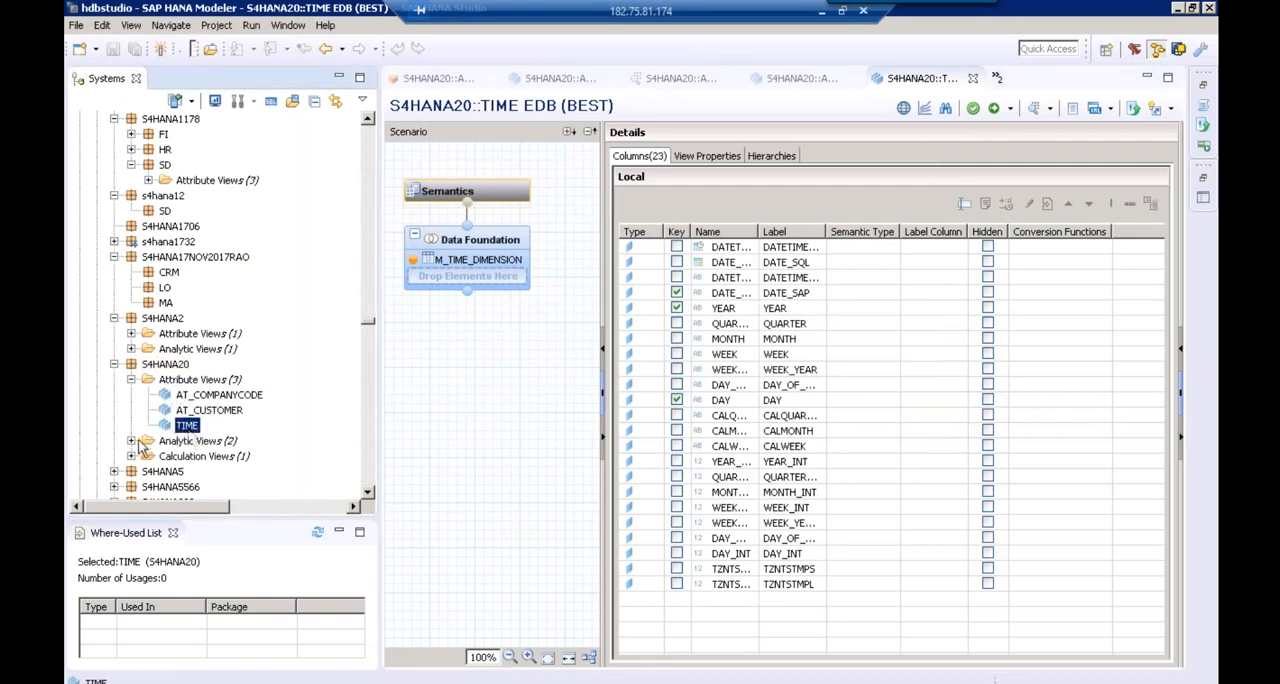
left_click(782, 86)
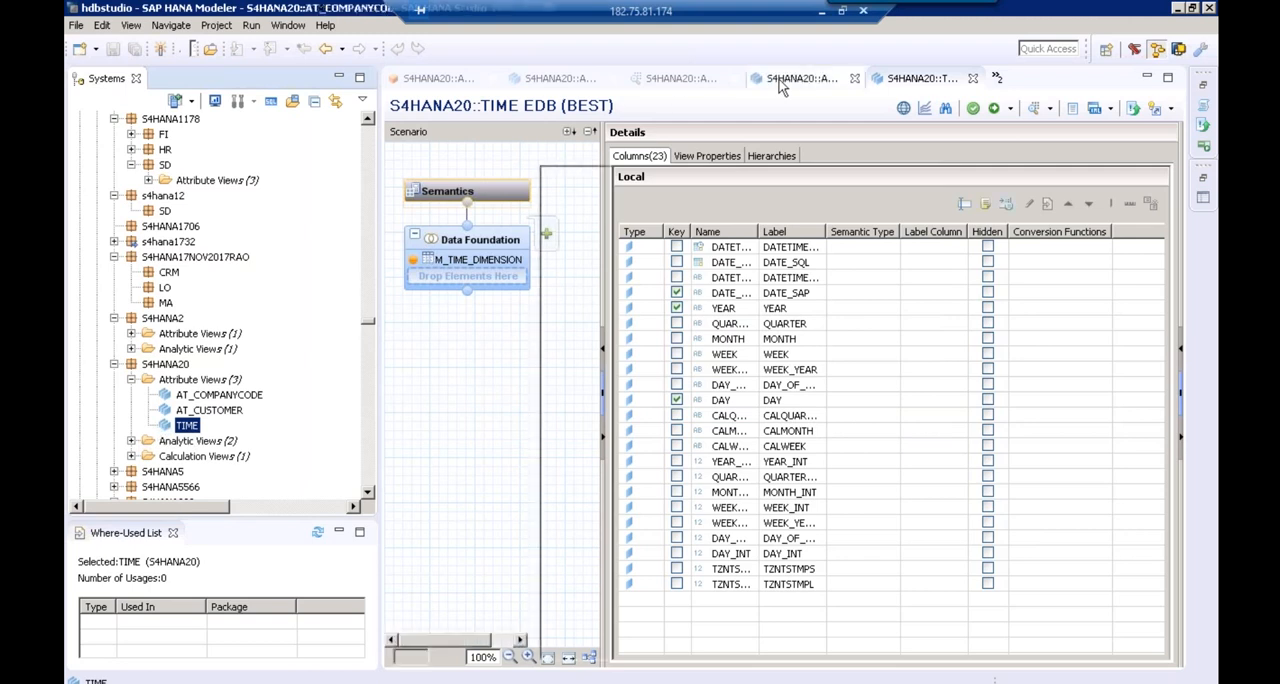
left_click(903, 86)
left_click(803, 86)
left_click(578, 88)
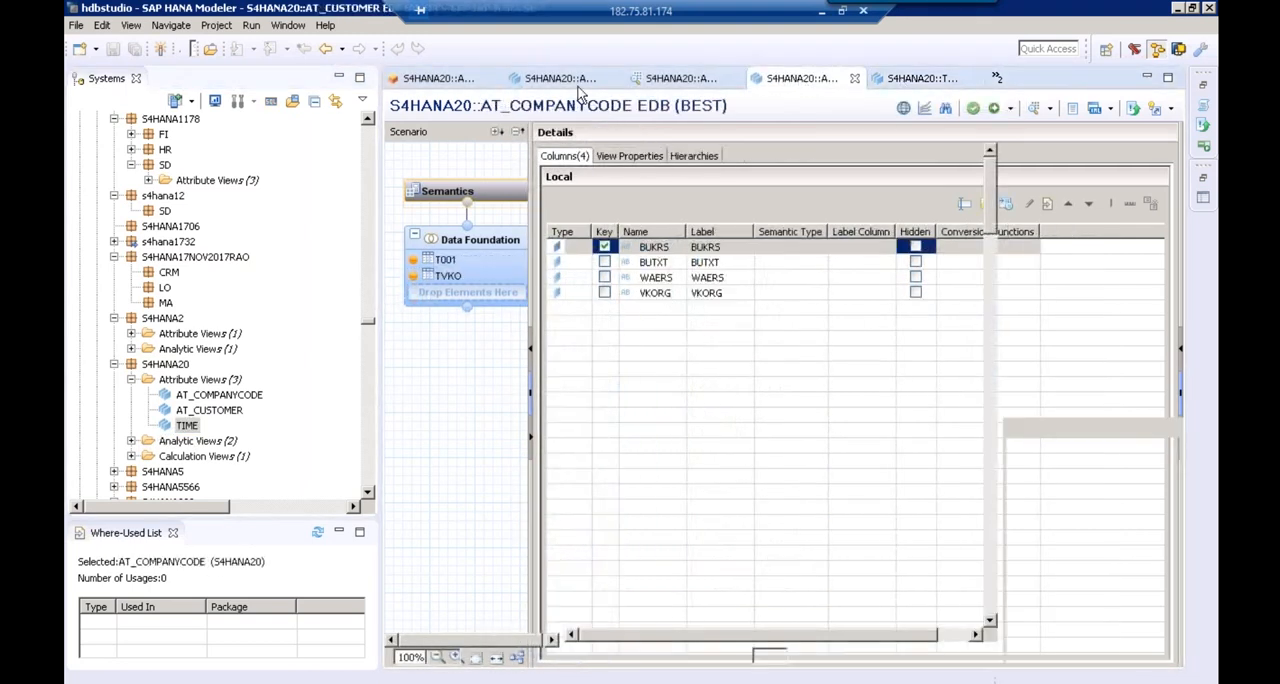
Open the AN_ACTUAL analytic view and add AT_COMPANYCODE, AT_CUSTOMER and TIME to its Star Join
left_click(997, 80)
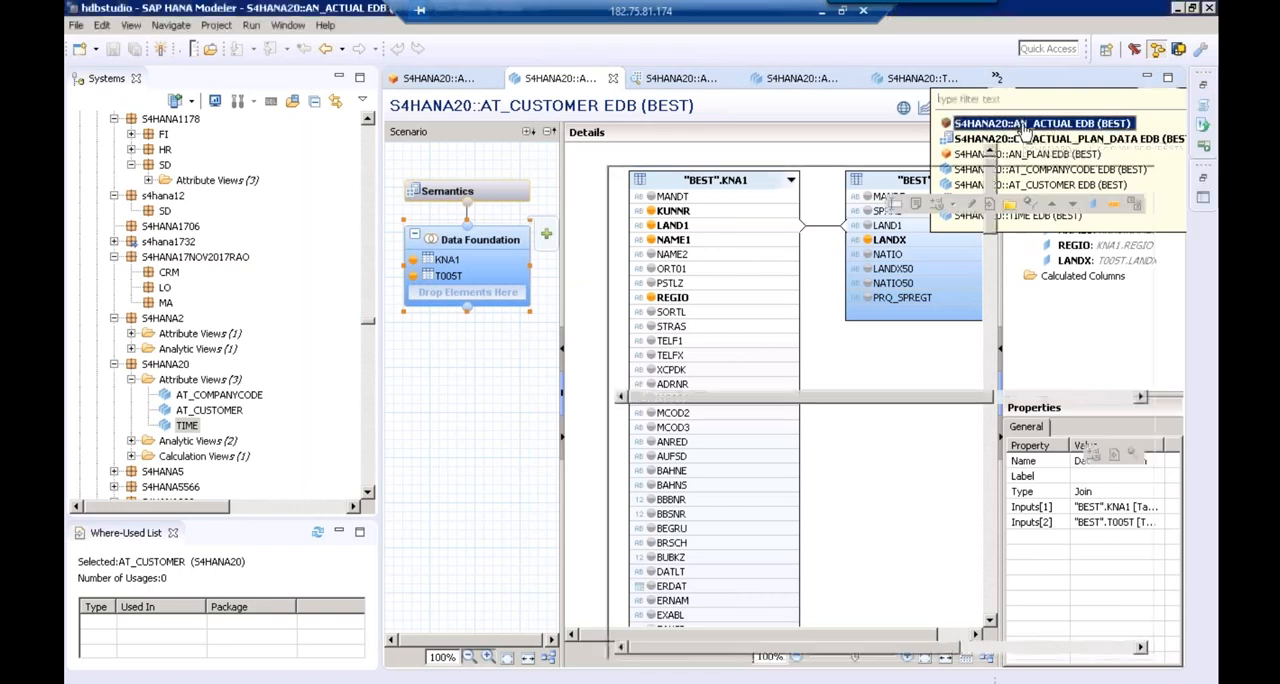
left_click(1025, 125)
left_click(222, 398)
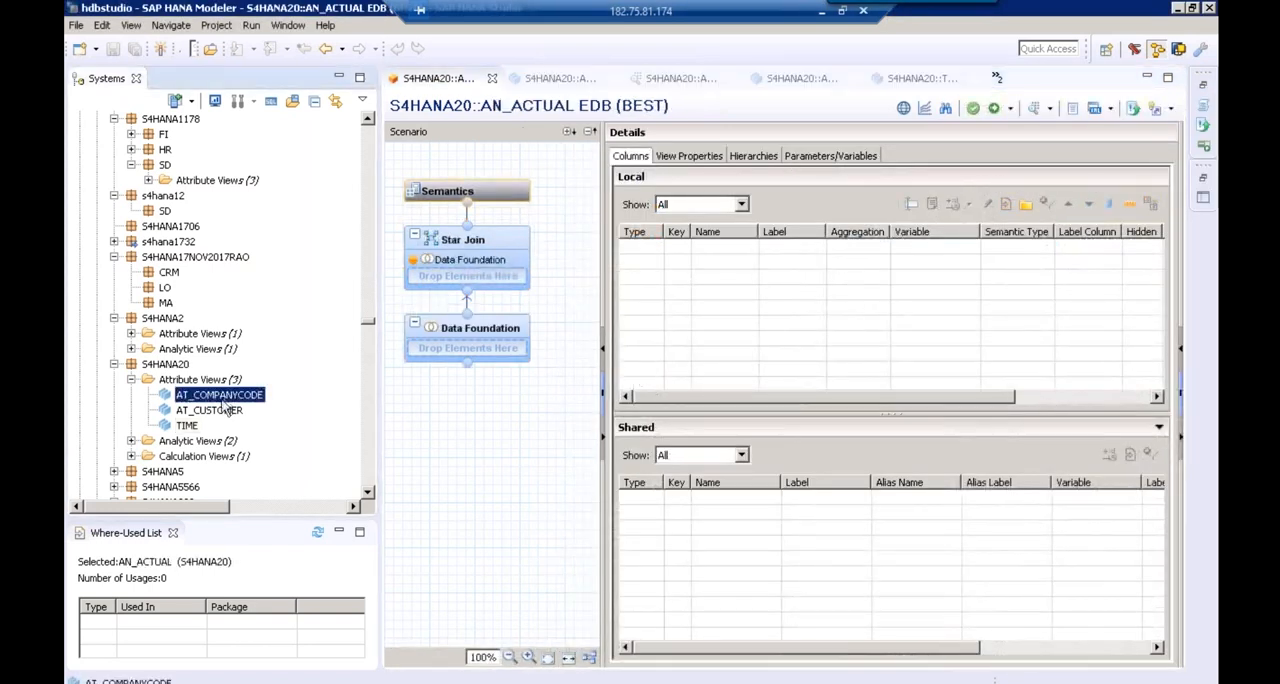
left_click(199, 430)
left_click(214, 397, "shift")
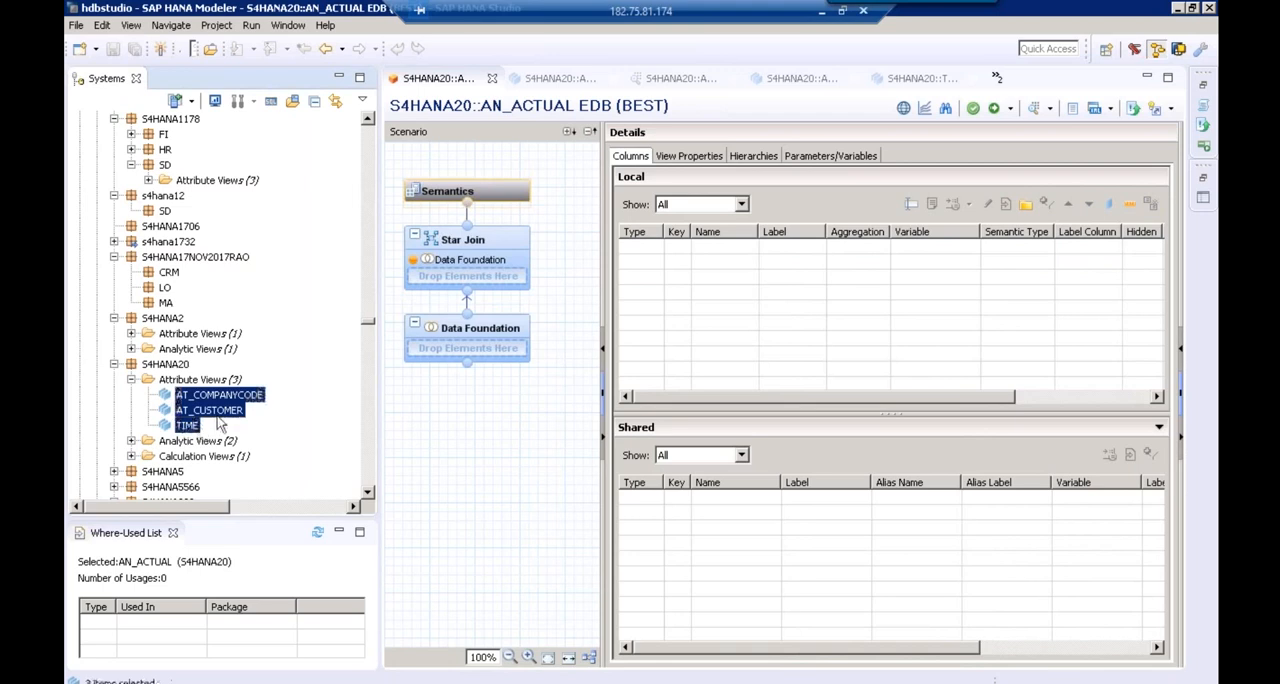
left_click_drag(243, 402, 468, 282)
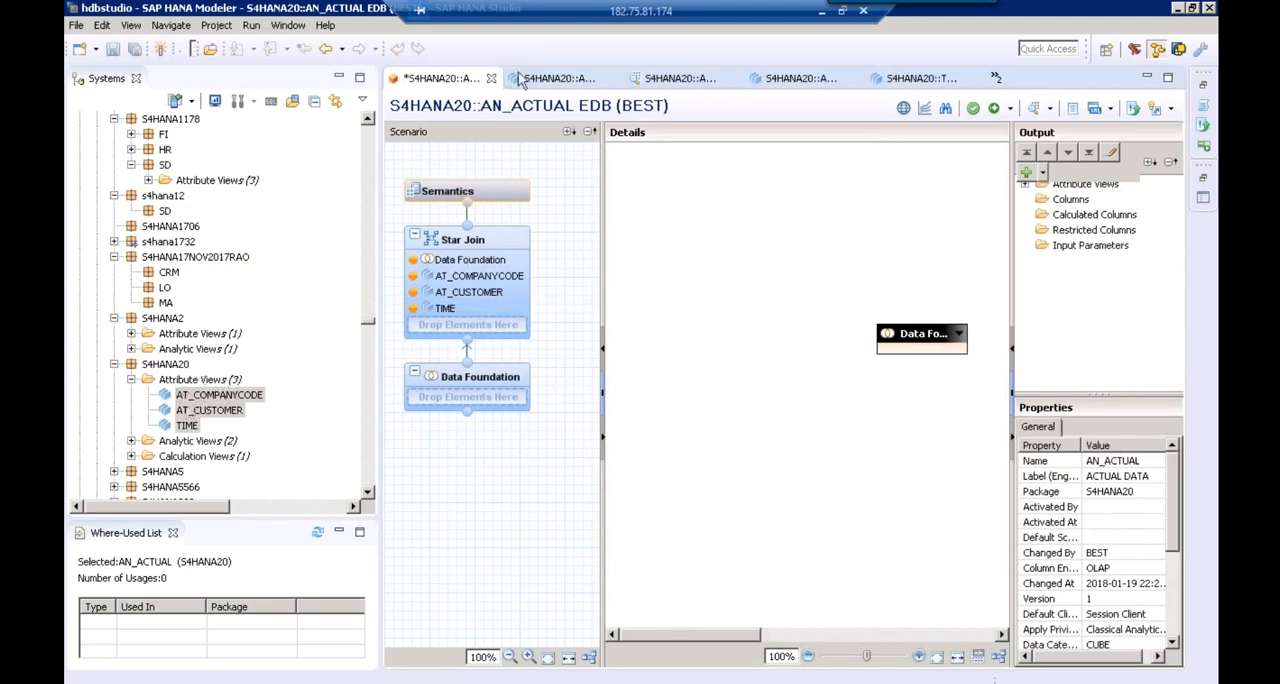
Open the AN_PLAN analytic view and add the same three attribute views to its Star Join
left_click(997, 78)
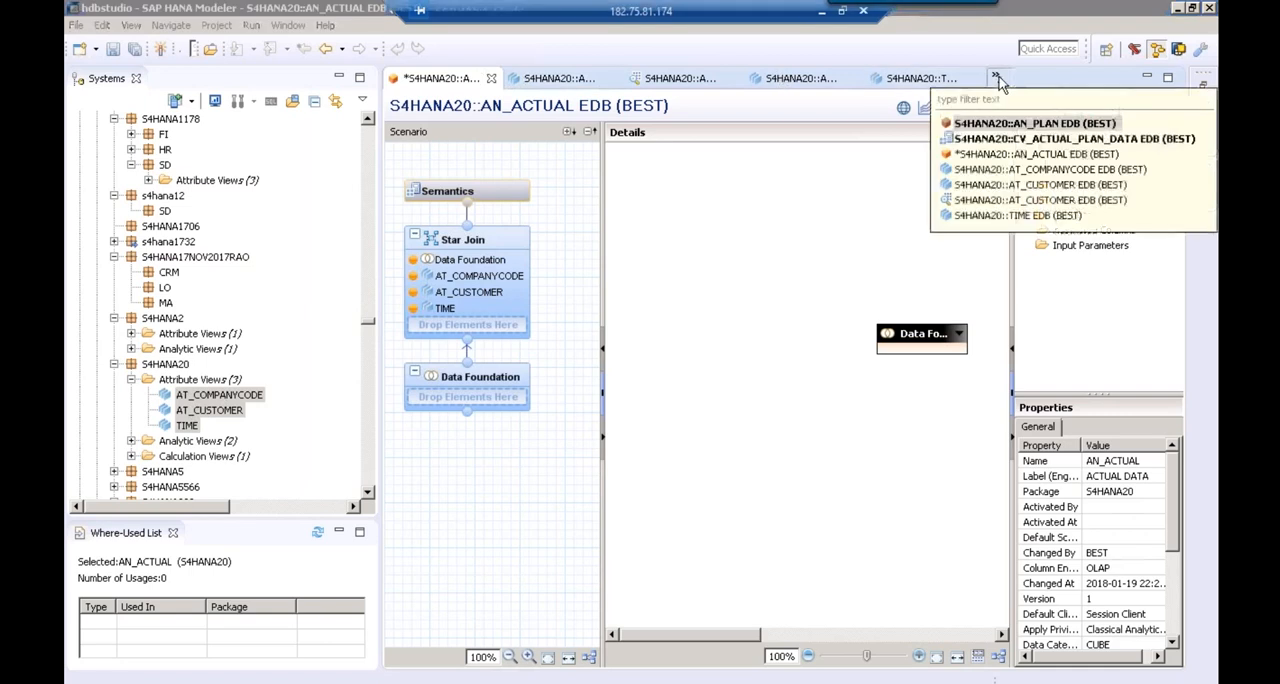
left_click(1050, 124)
left_click(218, 395)
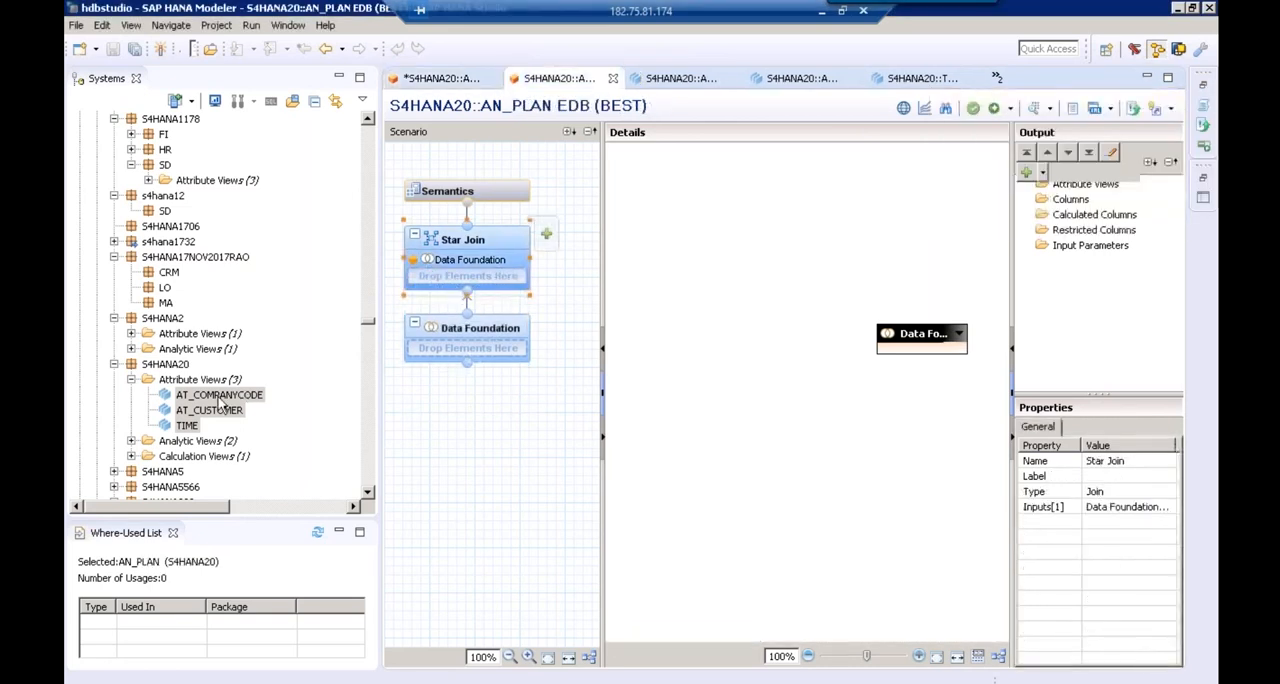
left_click(187, 425, "shift")
left_click_drag(187, 425, 490, 282)
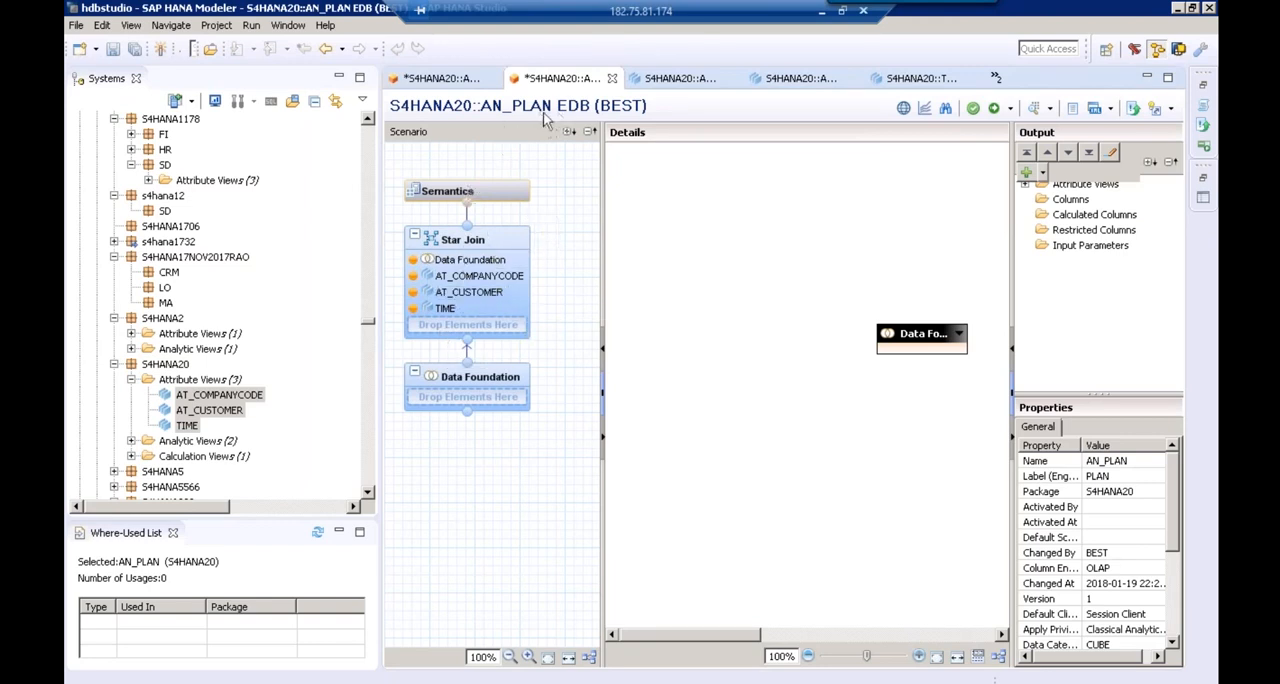
Find the CE2IDEA table of the BEST schema and add it to the Data Foundation of AN_PLAN
mouse_move(545, 376)
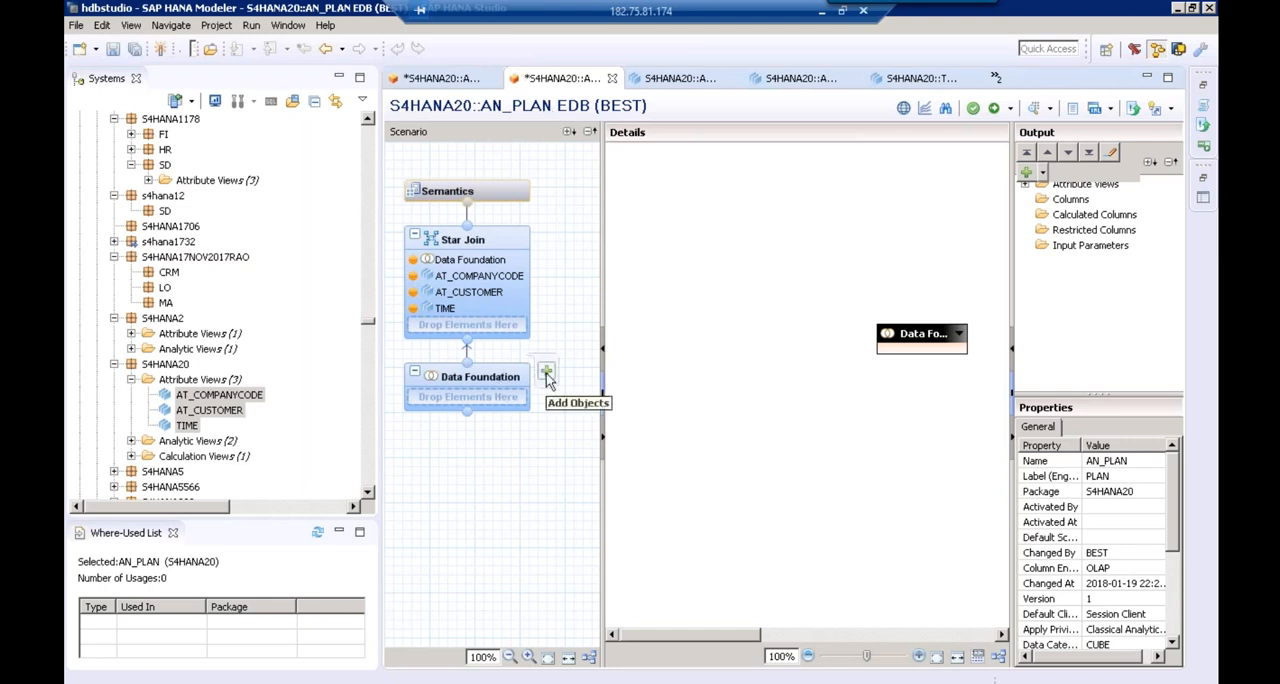
left_click(547, 375)
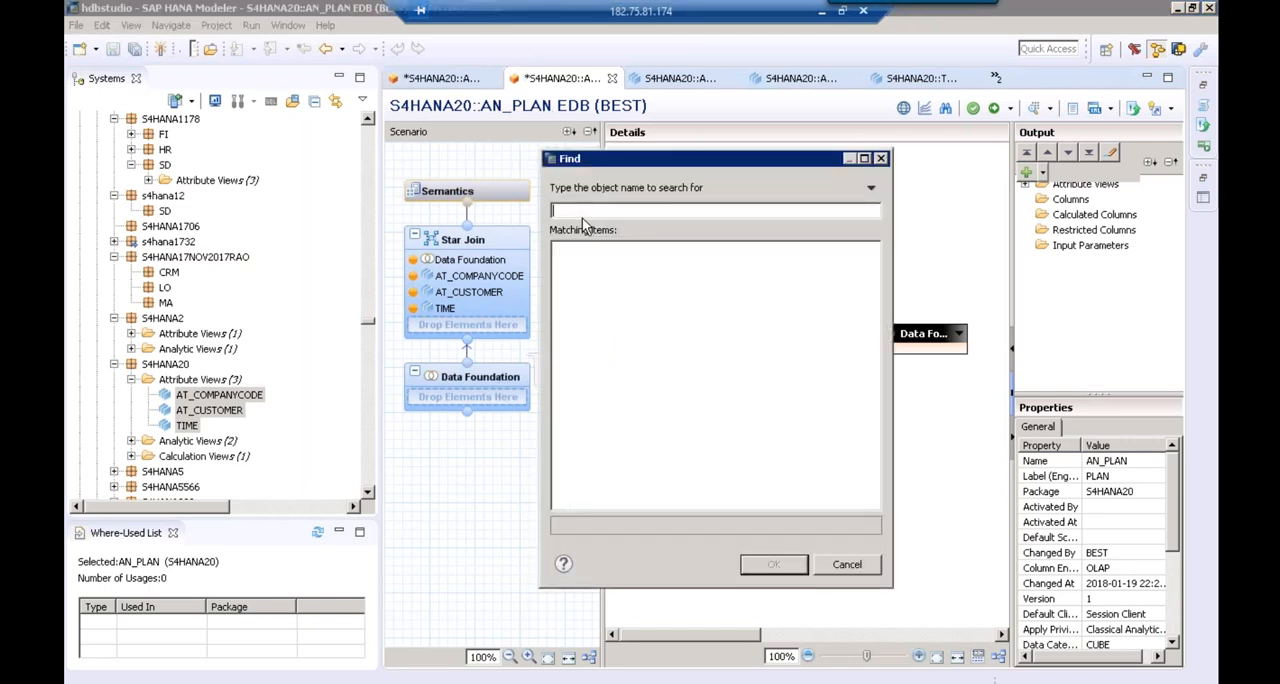
type("CE2IDEA")
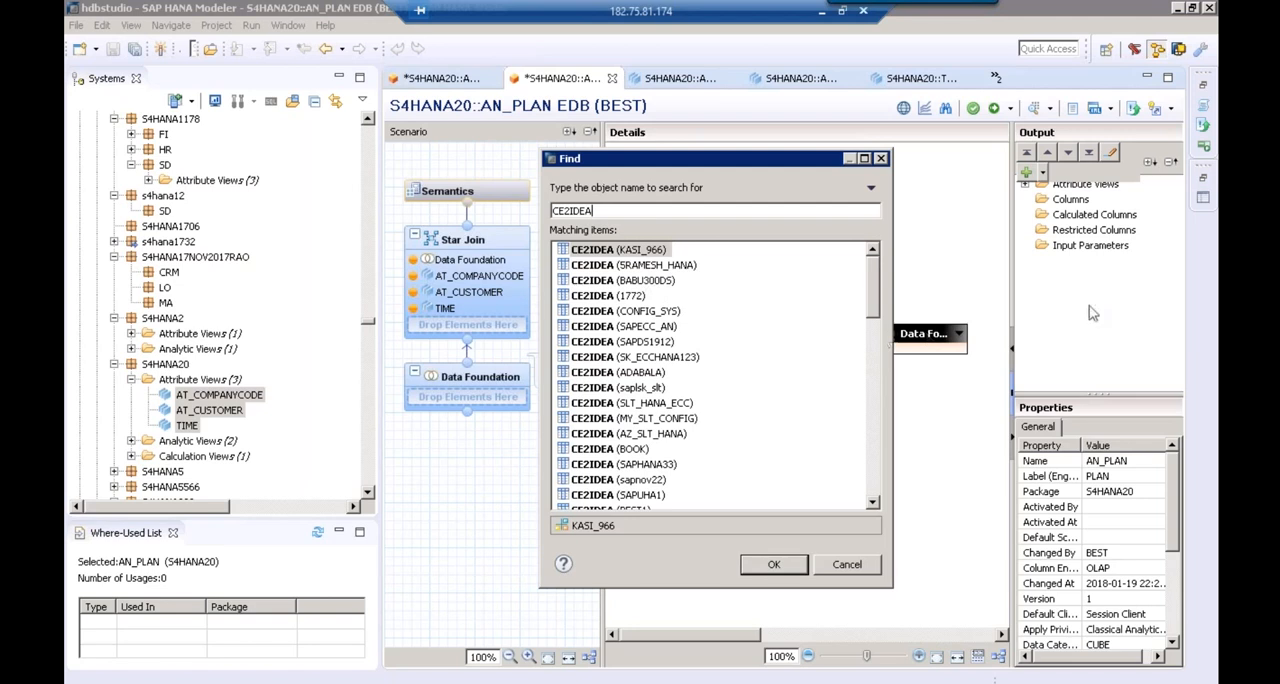
left_click(874, 474)
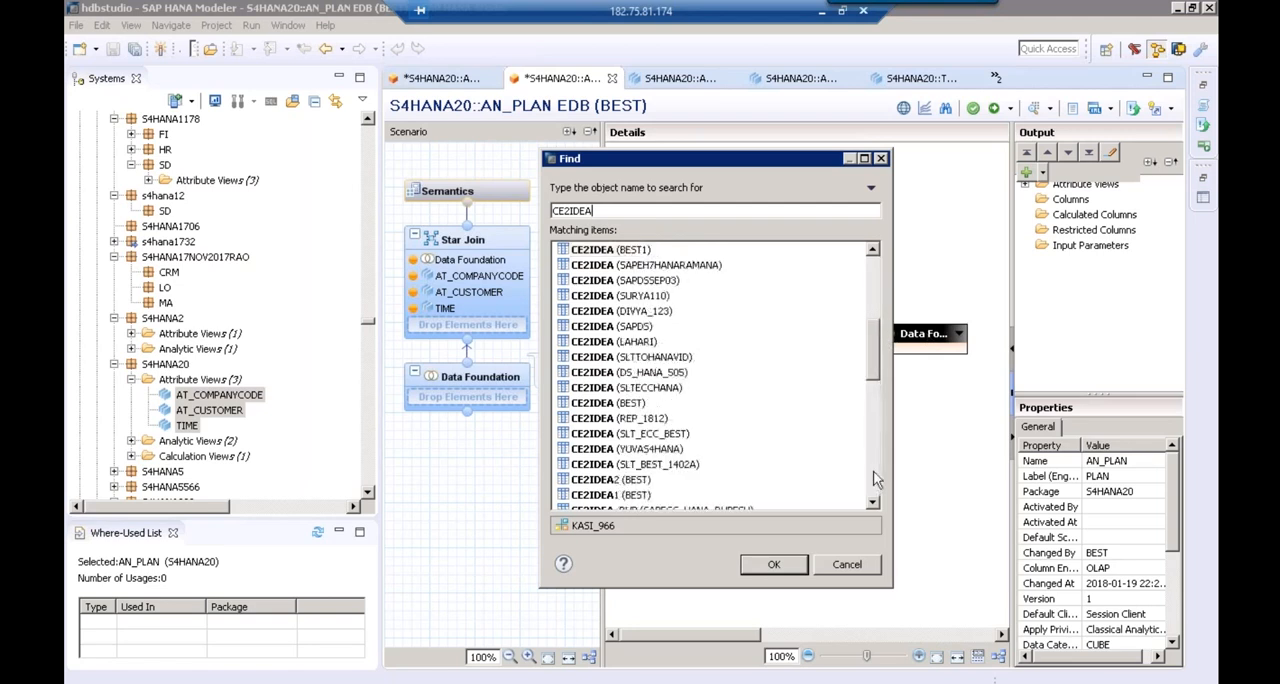
left_click(628, 404)
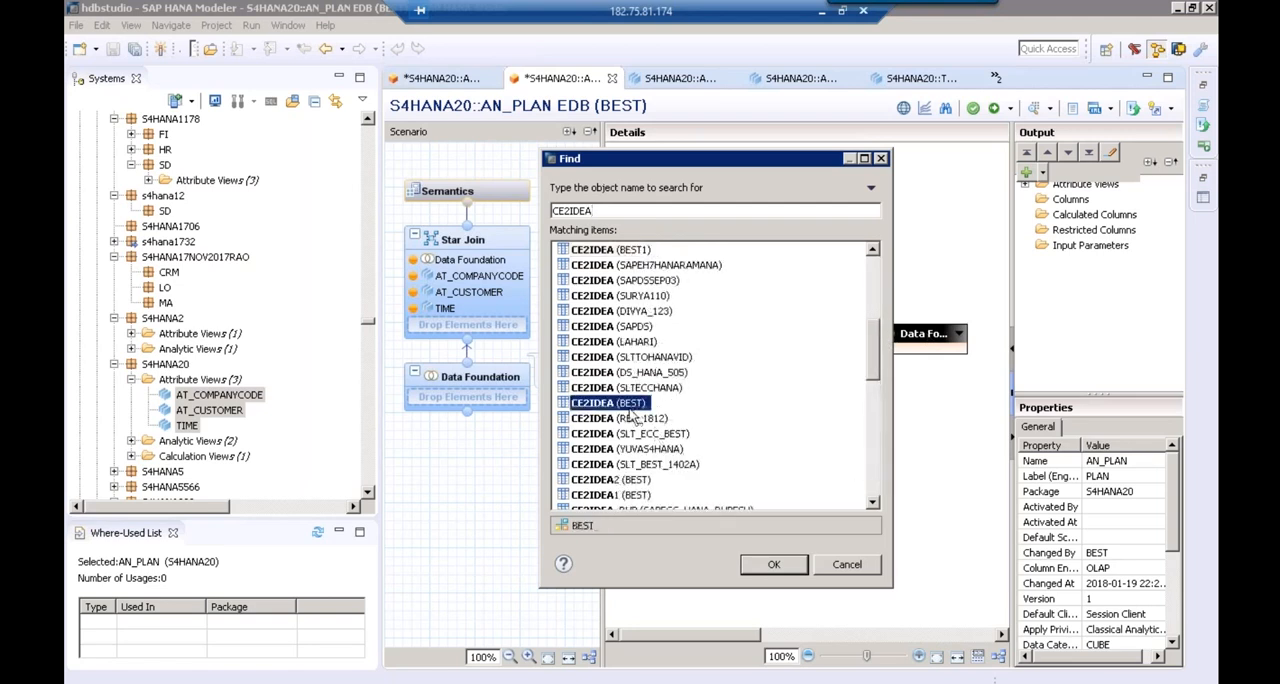
left_click(773, 564)
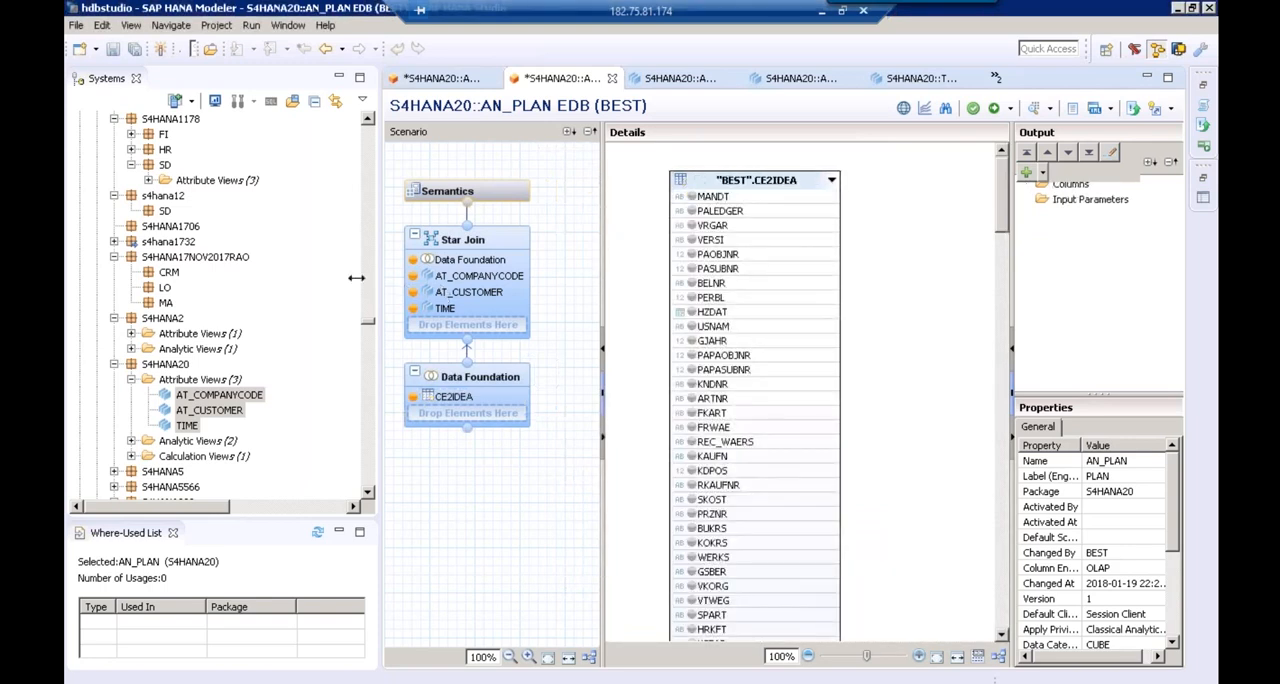
Find the BUKRS and KNDNR fields of CE2IDEA and add both to the Data Foundation output of AN_PLAN
left_click_drag(356, 277, 230, 266)
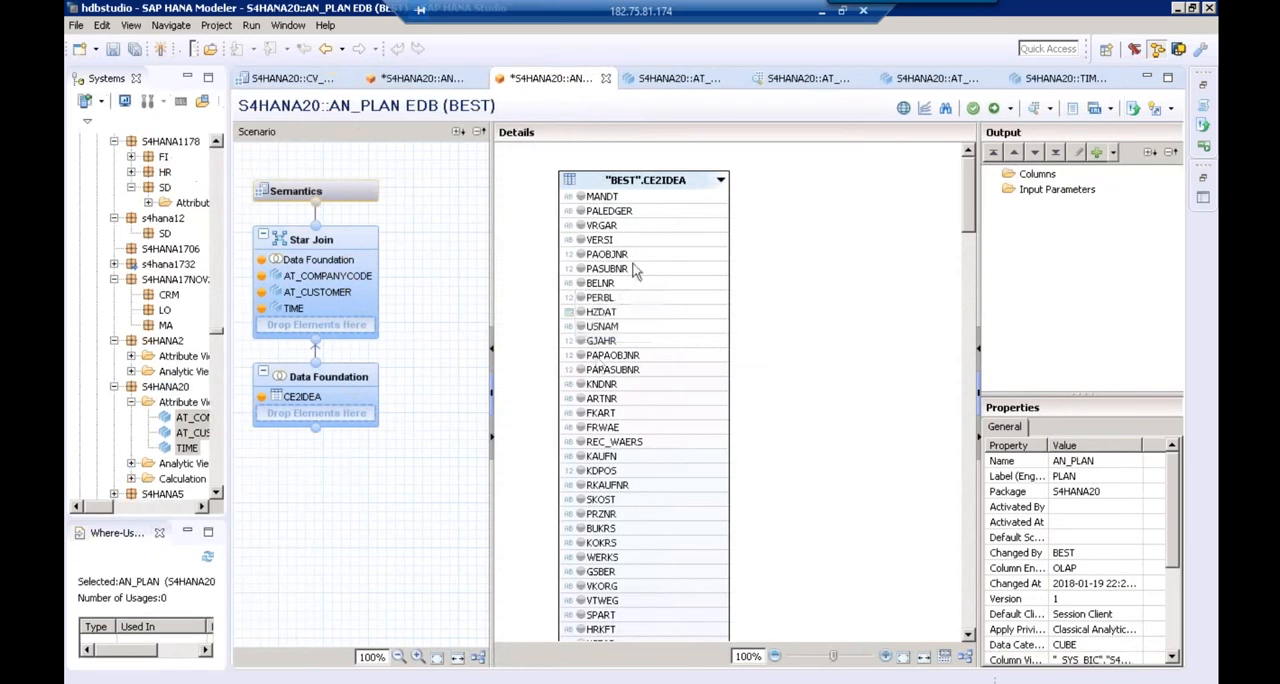
left_click(945, 108)
type("BUKRS")
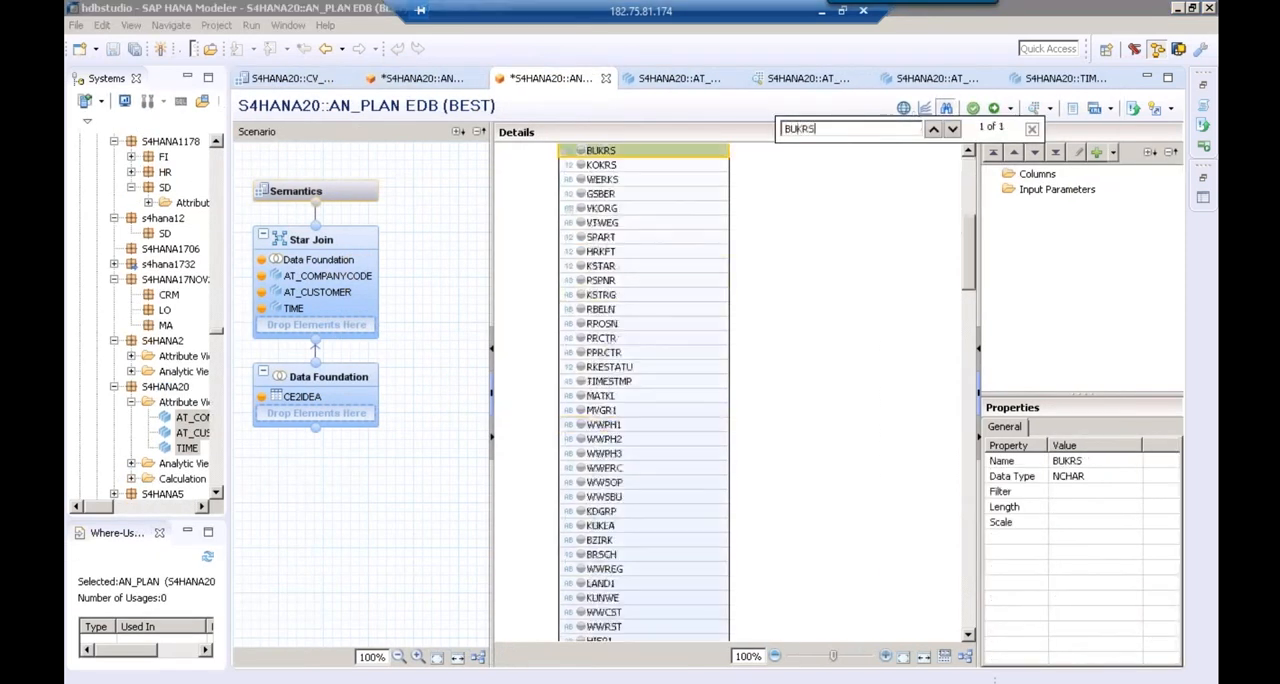
double_click(693, 147)
double_click(864, 128)
key("BackSpace")
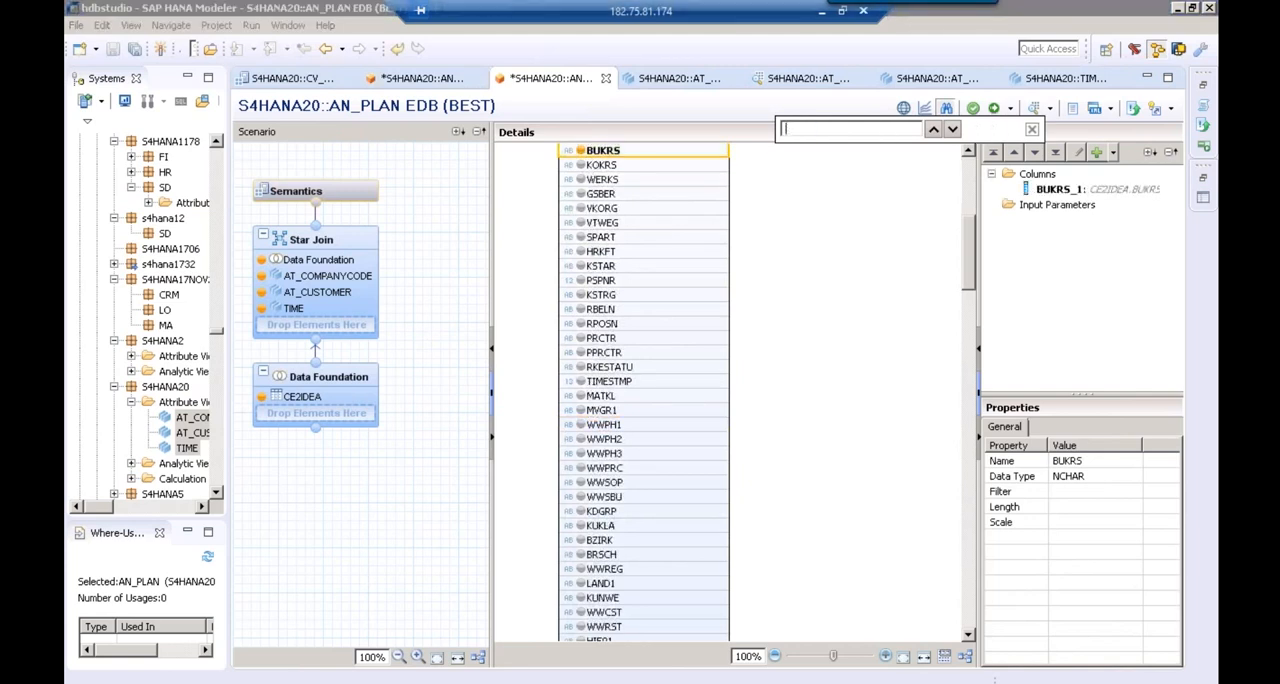
type("KUNNR")
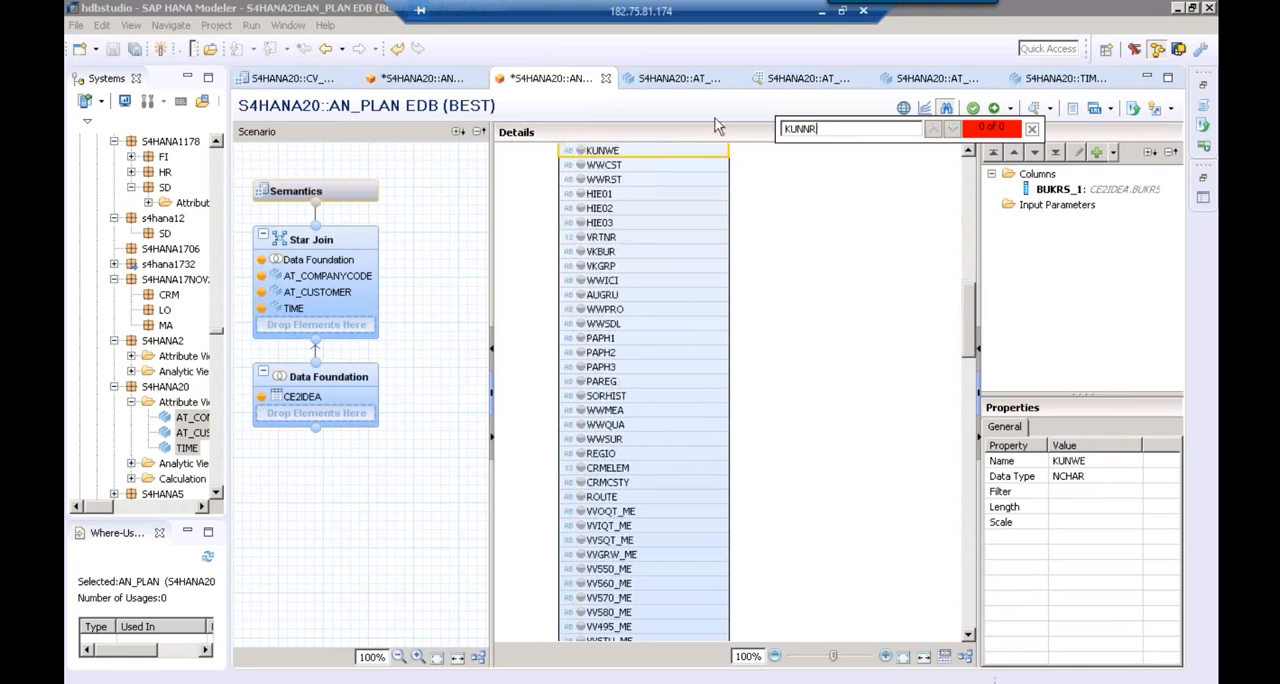
left_click_drag(774, 128, 822, 128)
key("BackSpace")
type("KNDNR")
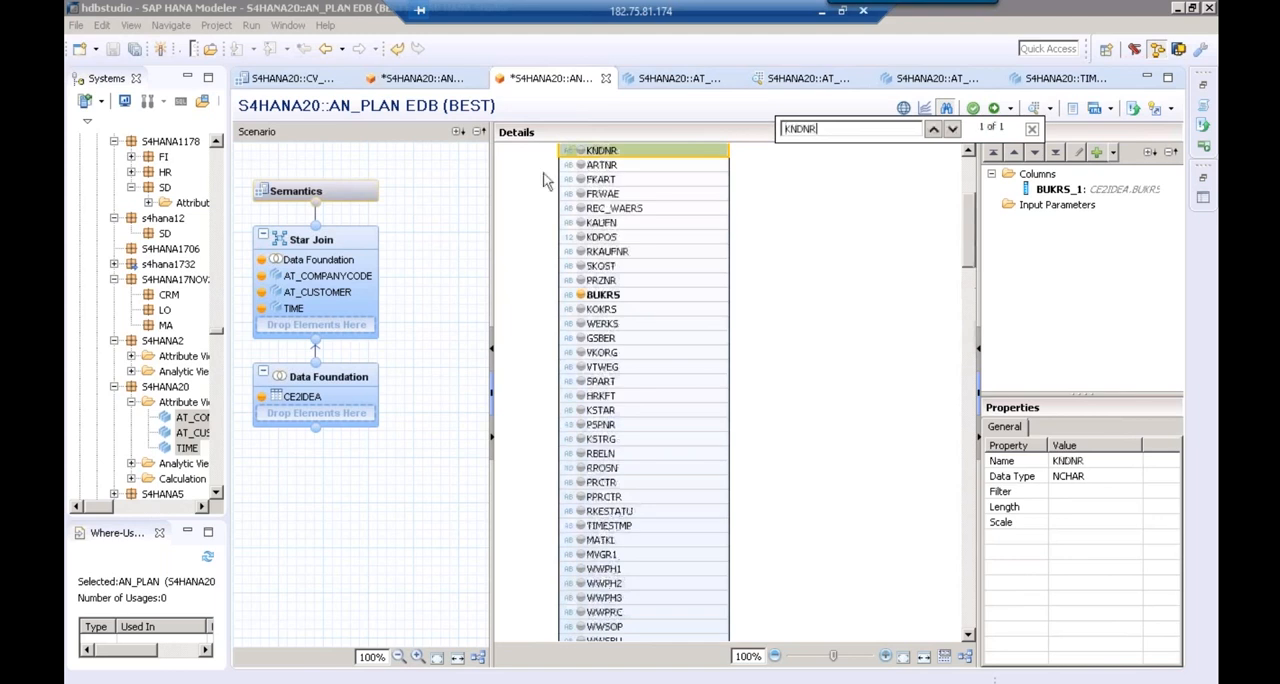
left_click(583, 151)
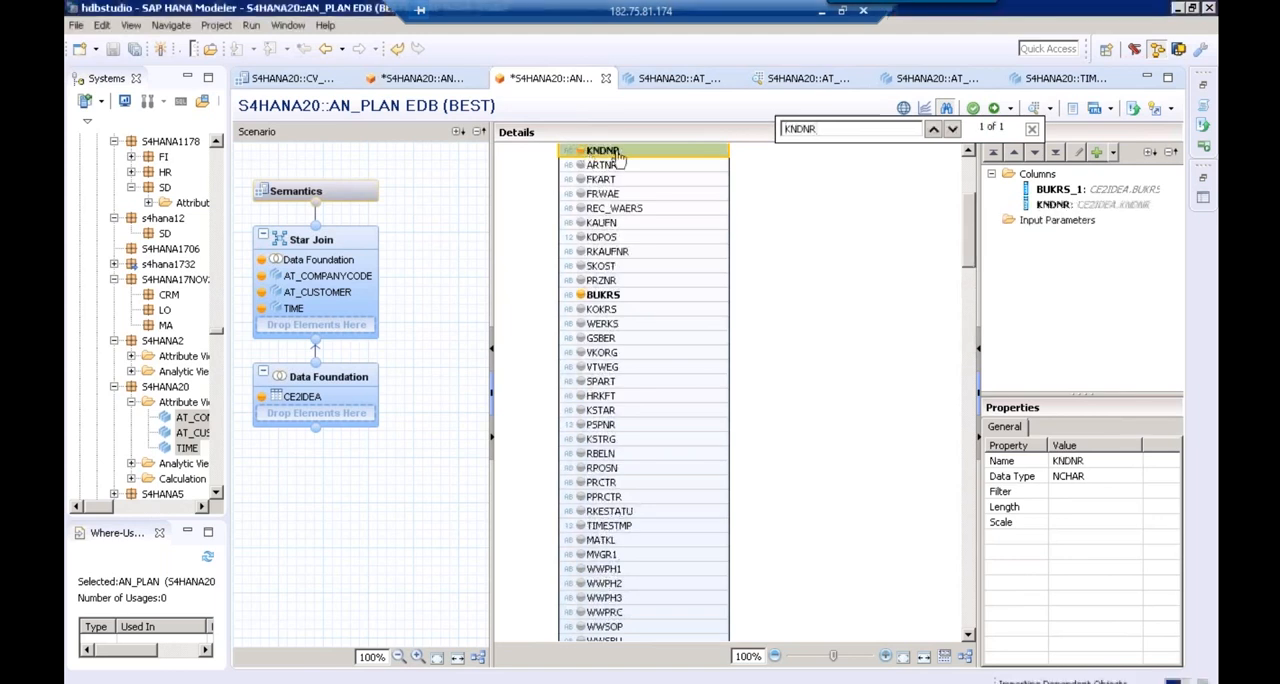
Find the HZDAT and VV010001 fields of CE2IDEA and add both to the Data Foundation output
key("ctrl+a")
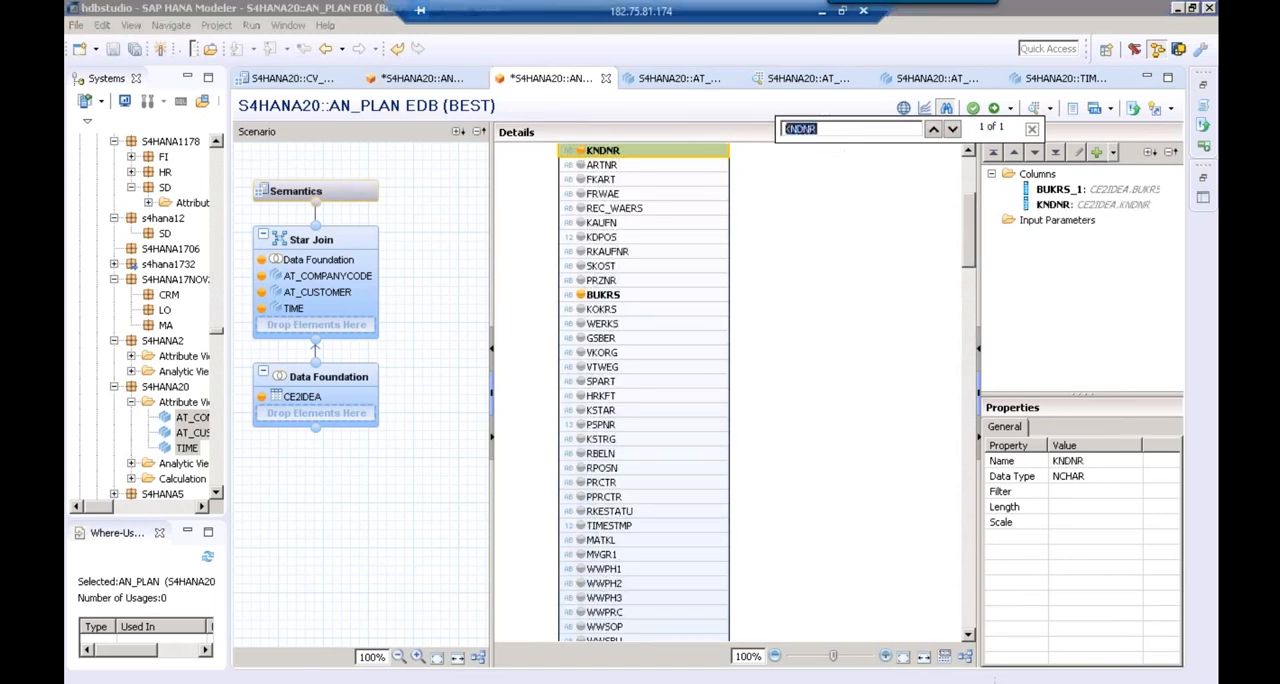
key("BackSpace")
type("HZDAT")
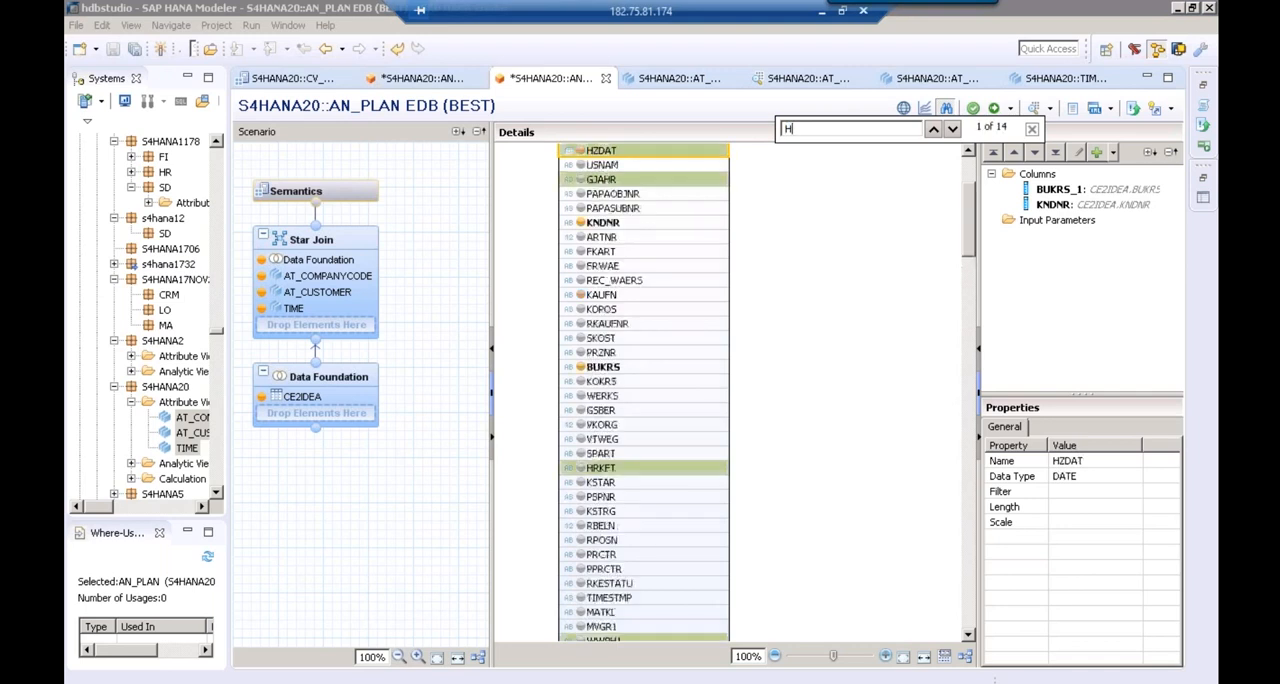
left_click(585, 151)
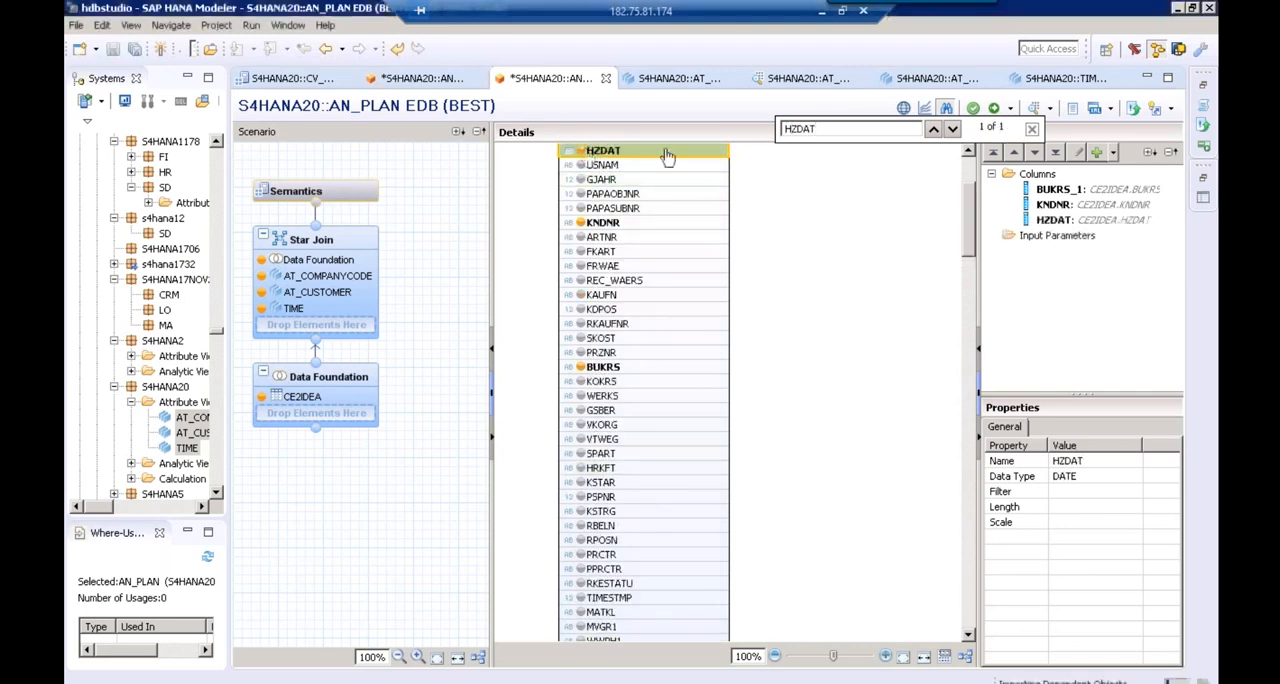
left_click(1032, 129)
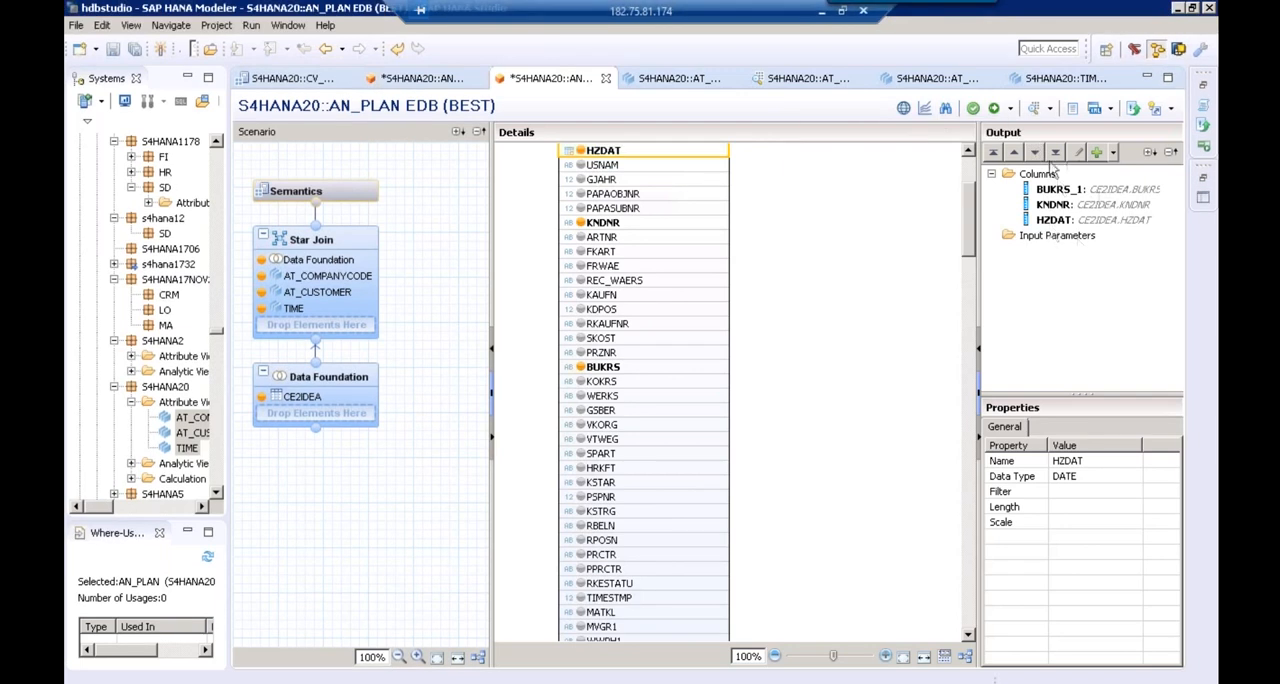
left_click(946, 110)
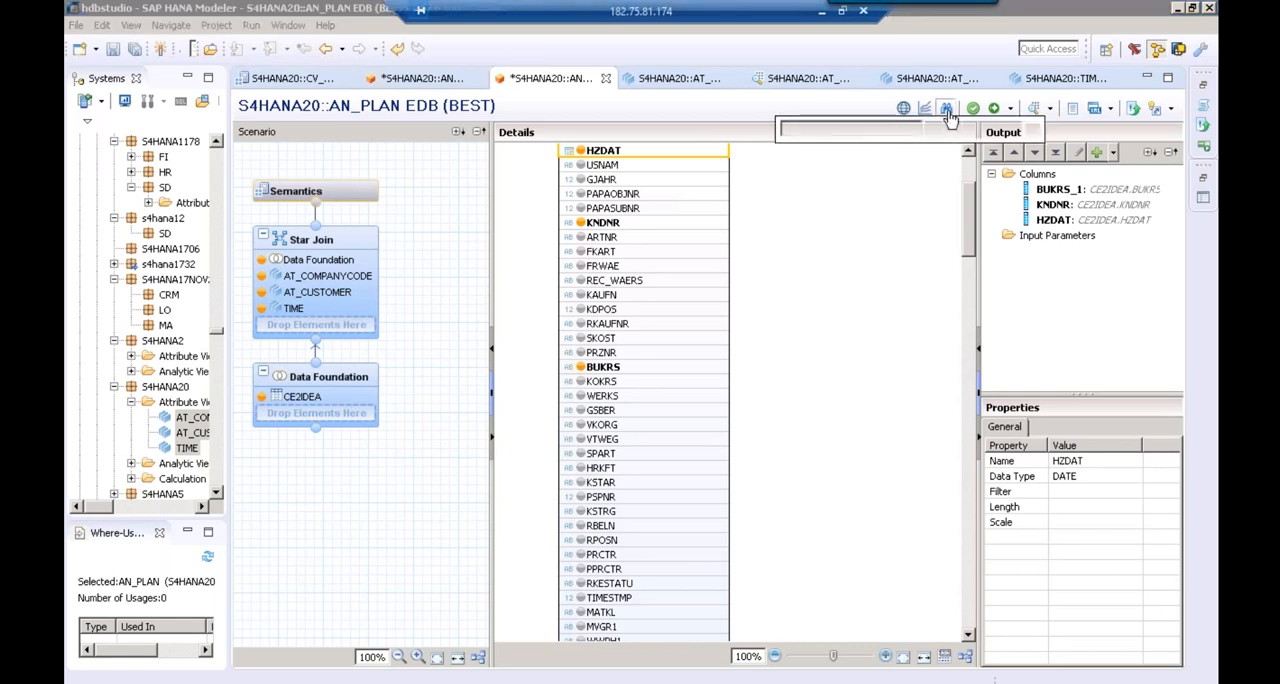
type("VV010")
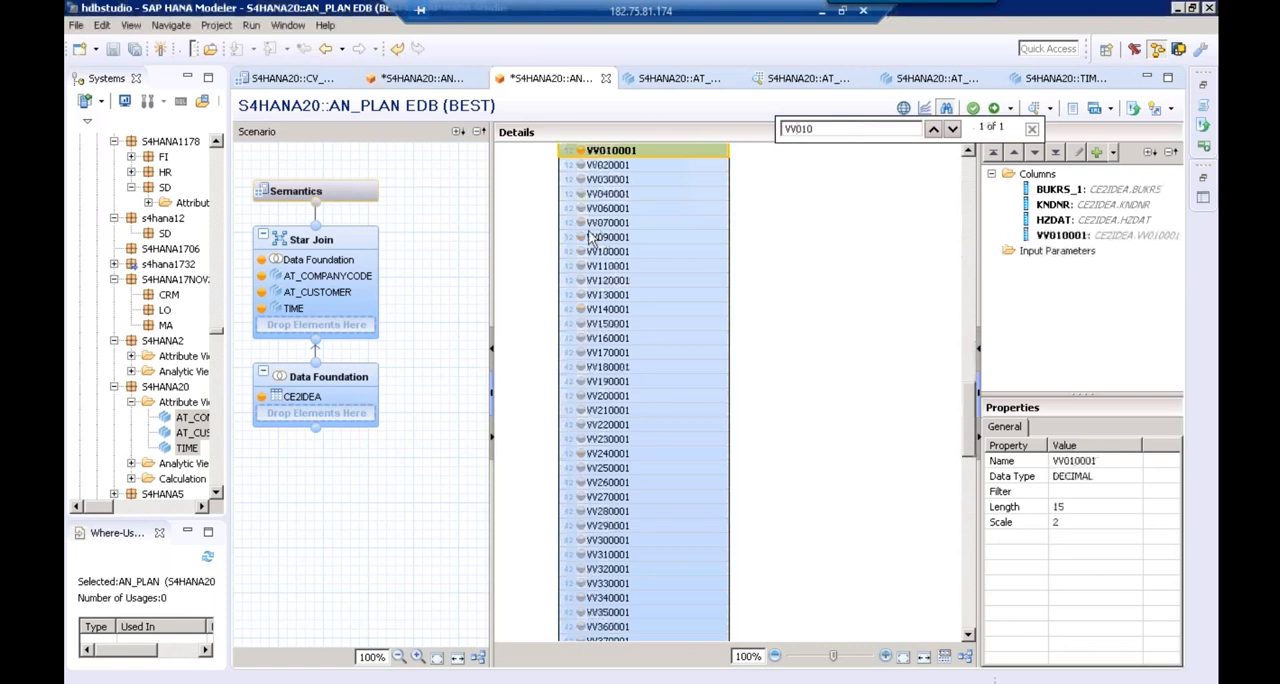
In the AN_PLAN Star Join, join BUKRS to BUKRS_1, KUNNR to KNDNR and TIME's DATE_SQL to HZDAT
left_click(360, 253)
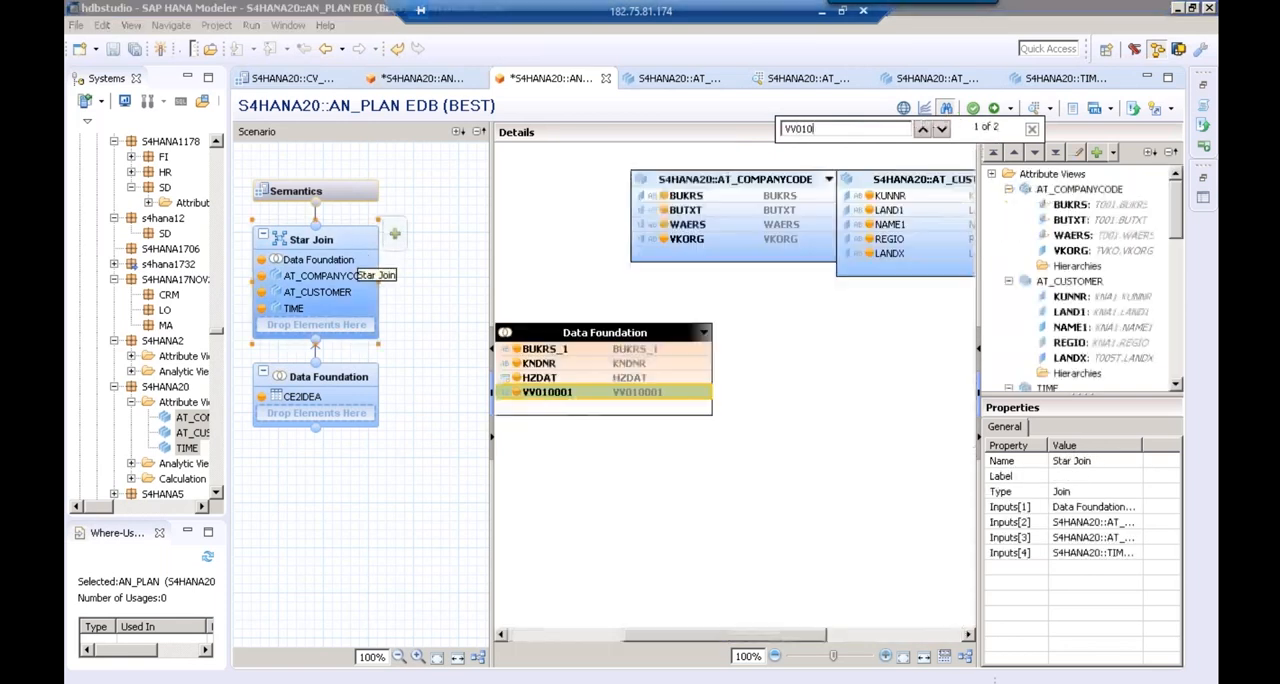
left_click_drag(362, 275, 331, 273)
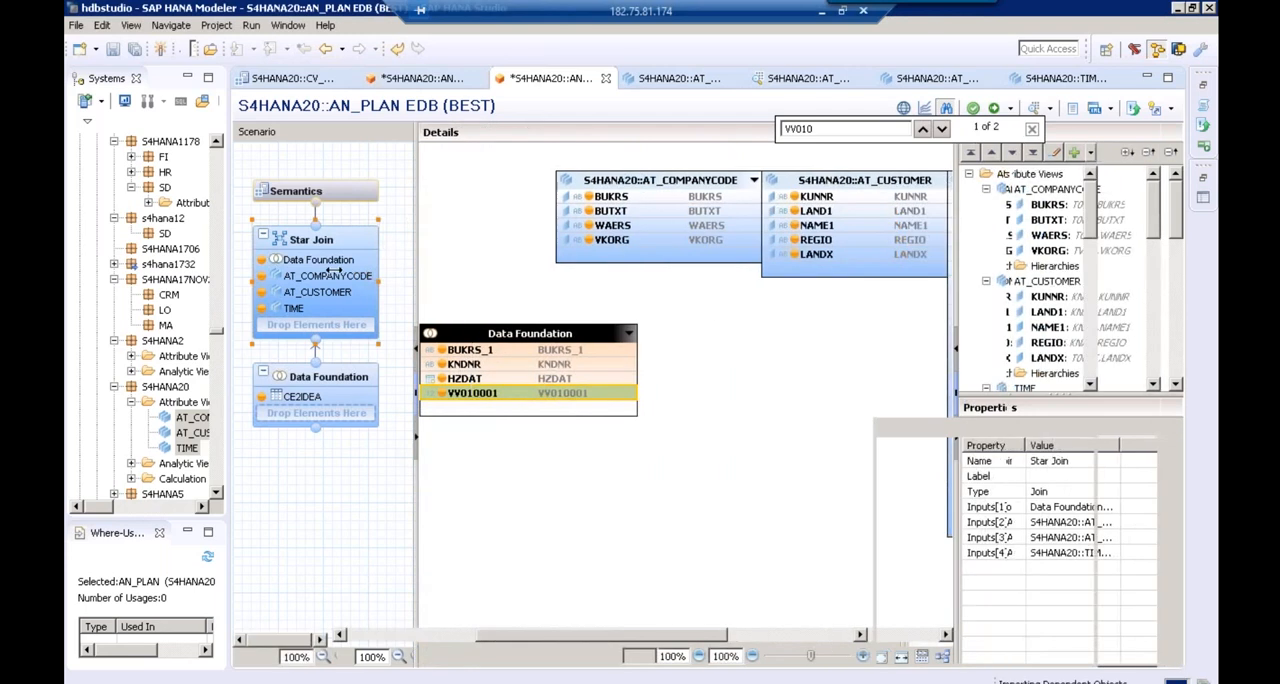
left_click_drag(933, 279, 1141, 233)
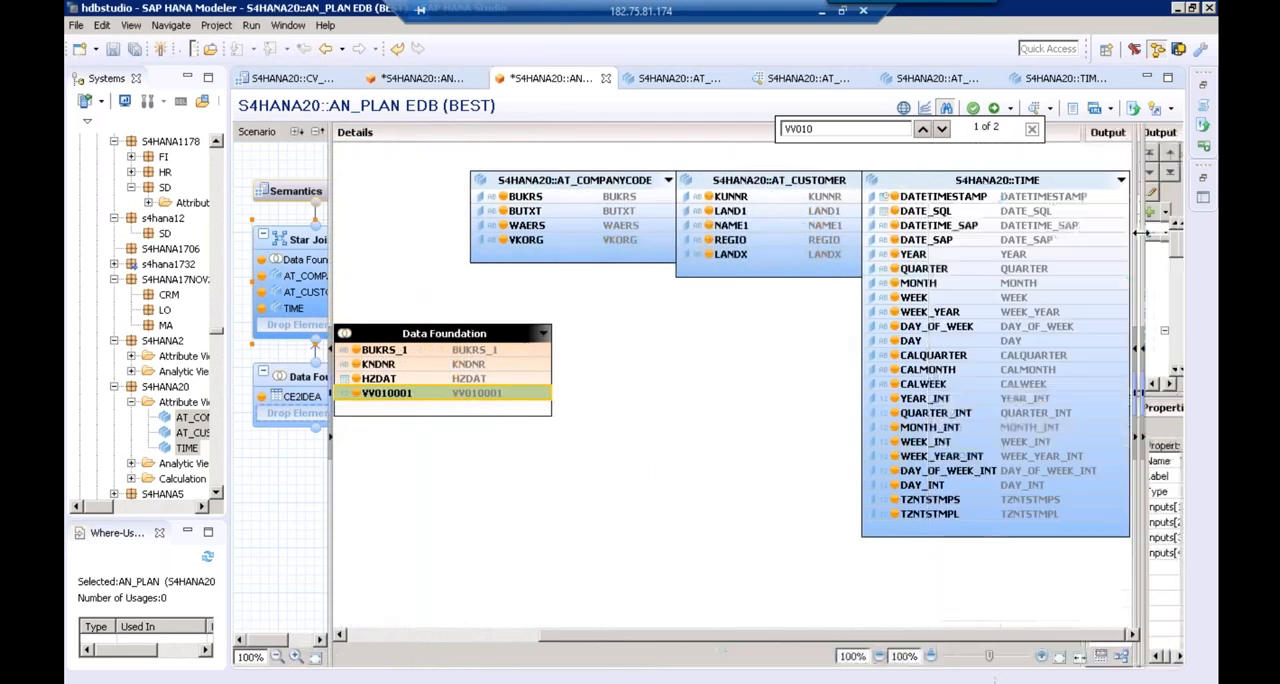
left_click_drag(490, 332, 670, 343)
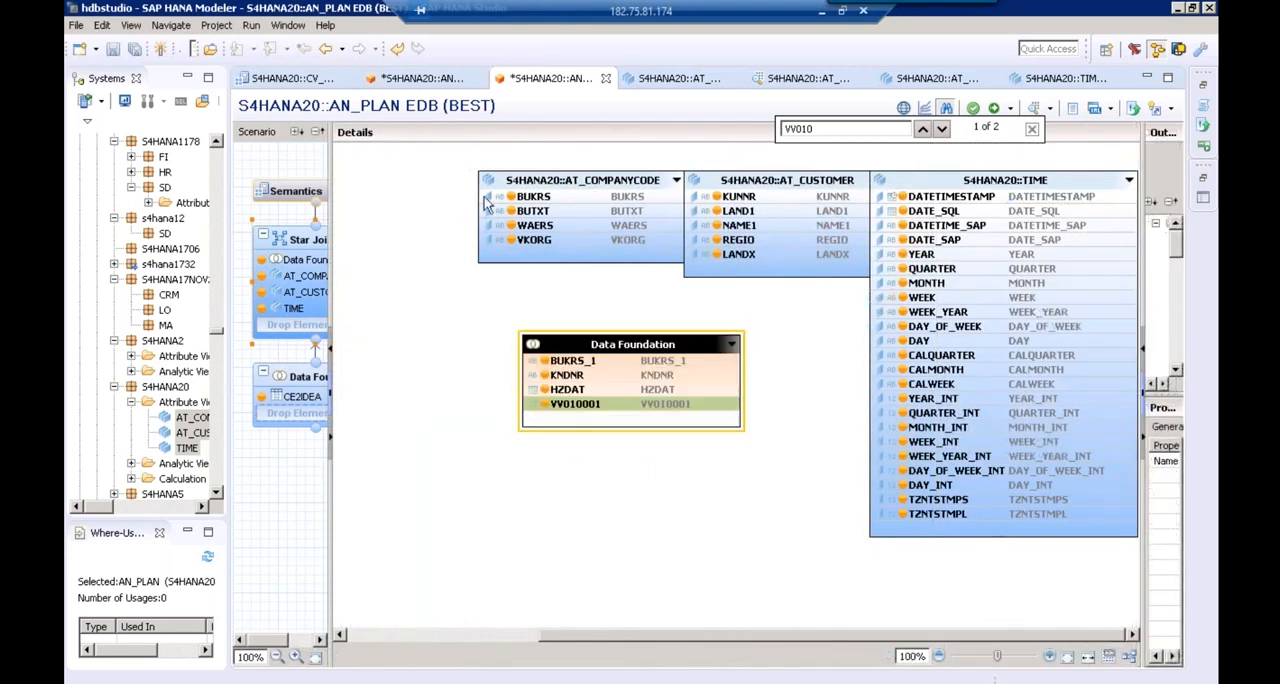
left_click_drag(533, 197, 741, 374)
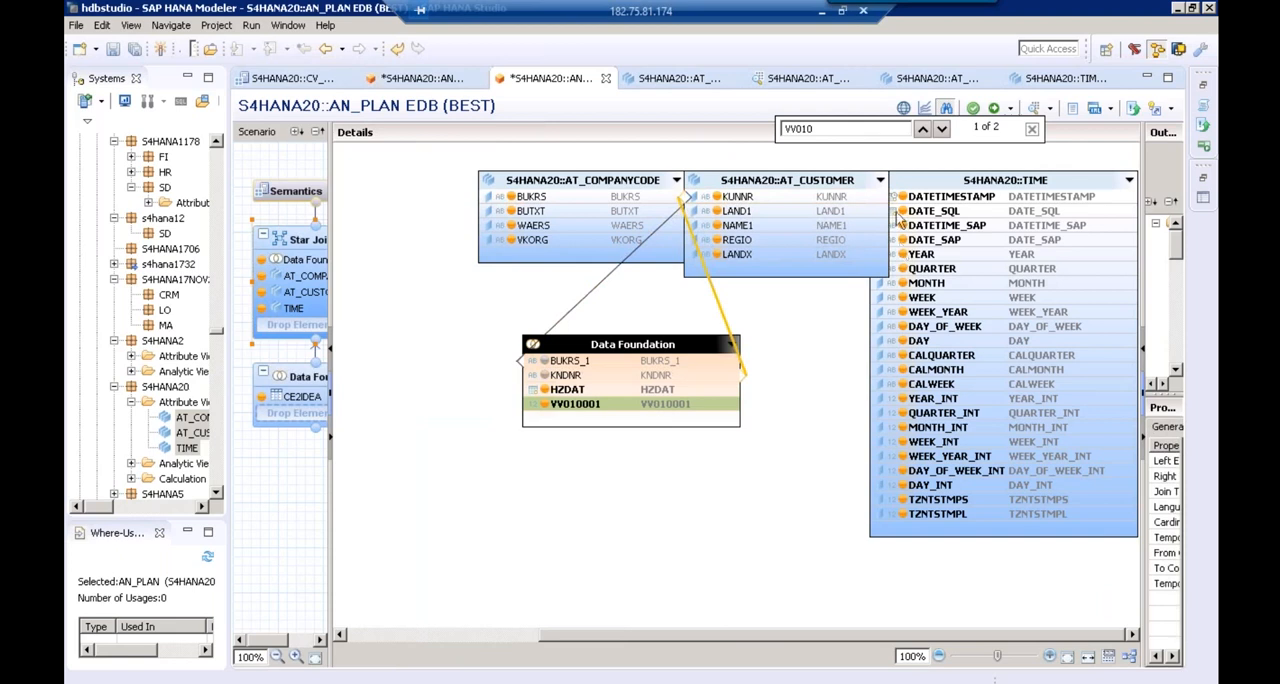
left_click_drag(905, 212, 738, 391)
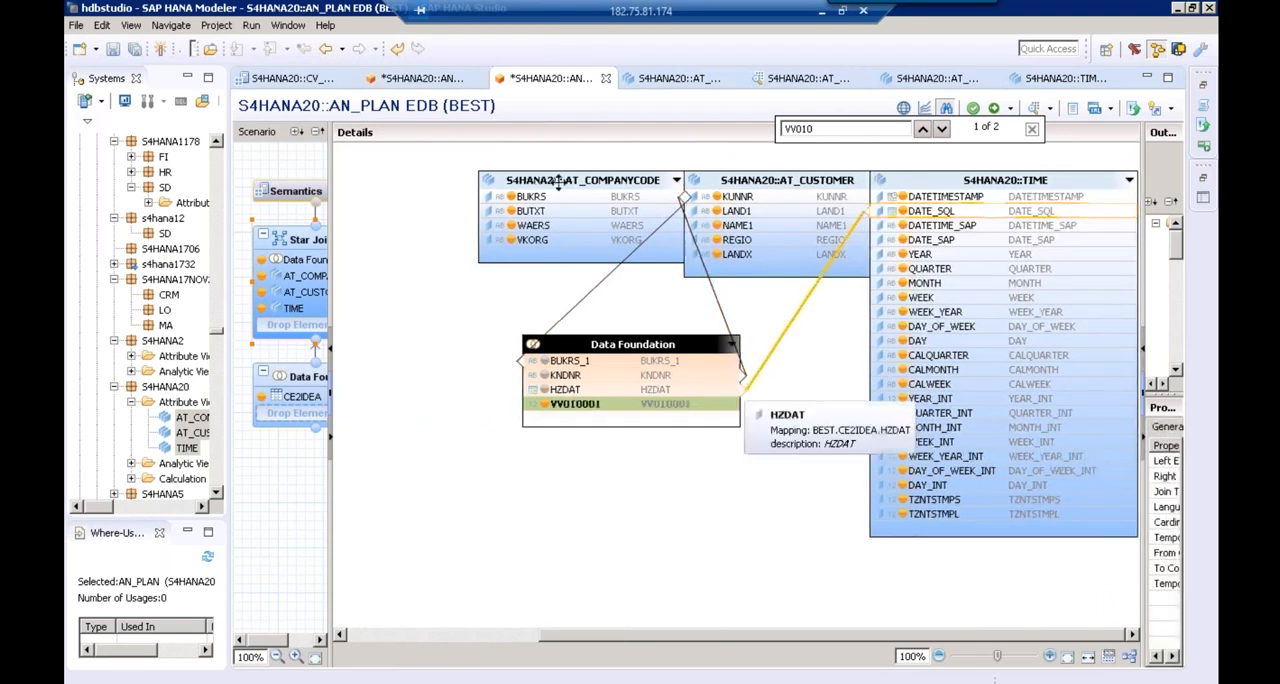
Spread the AT_COMPANYCODE and TIME boxes apart around the Data Foundation in the Star Join and close the search
left_click_drag(559, 182, 423, 186)
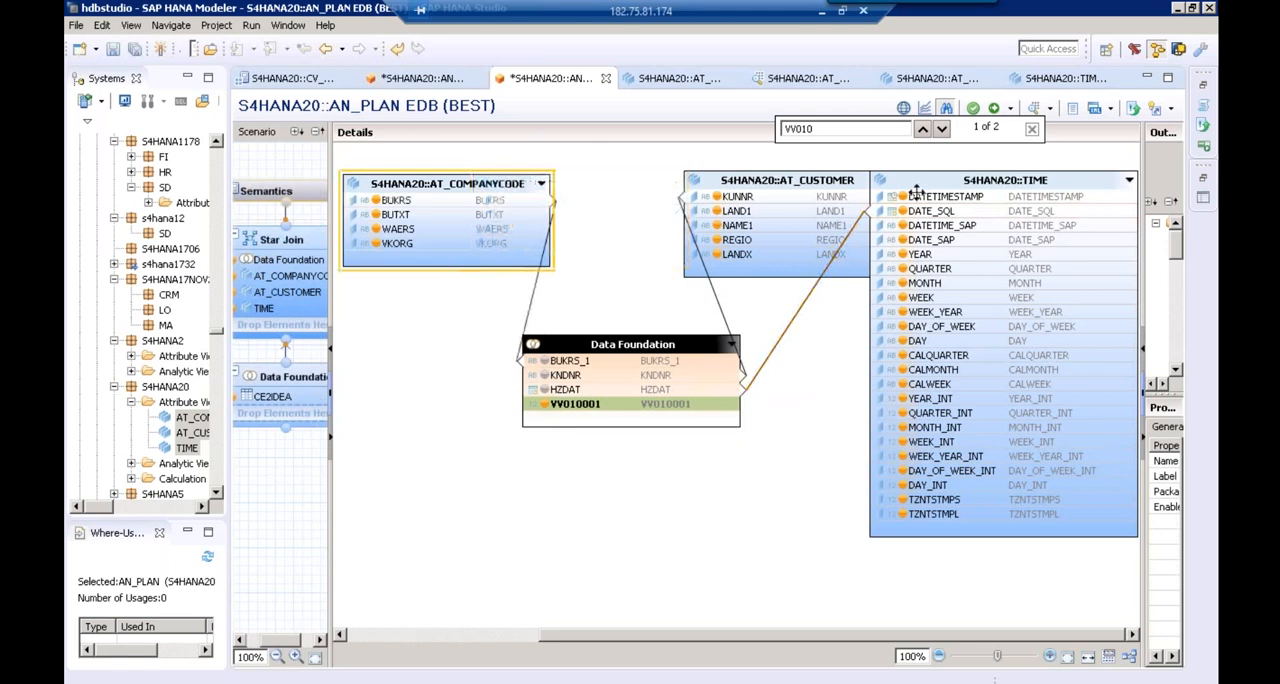
left_click_drag(914, 184, 890, 392)
left_click_drag(1134, 190, 1134, 150)
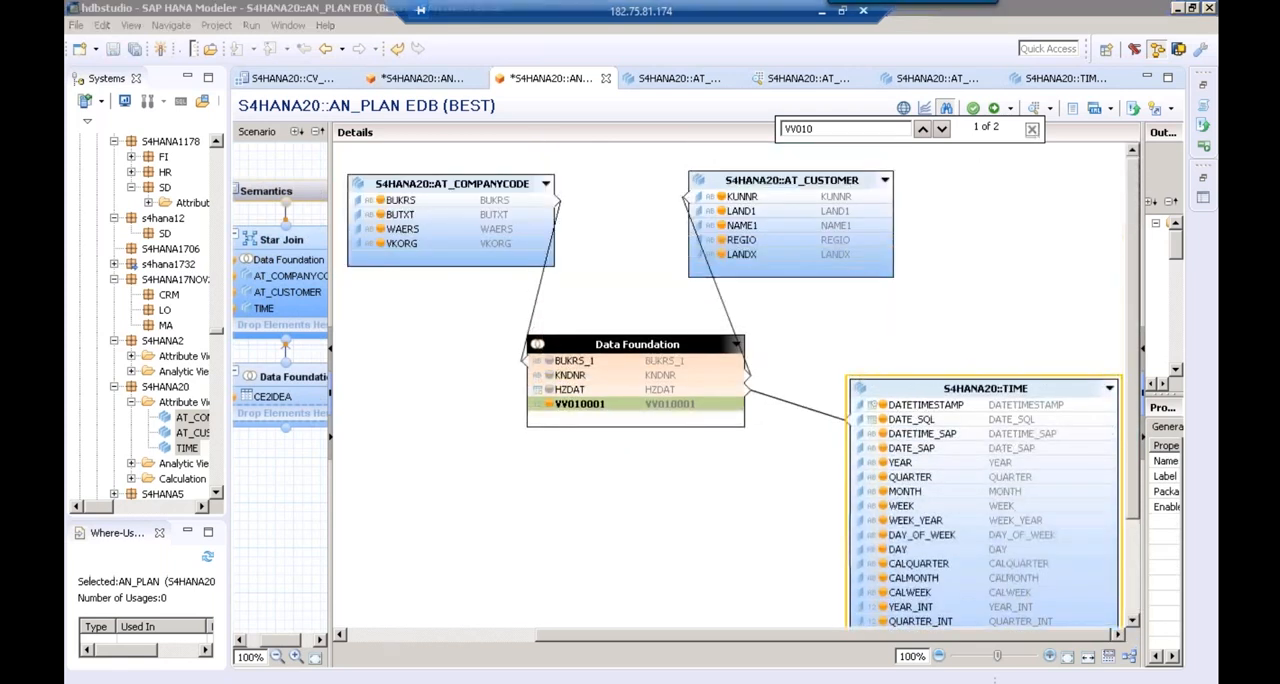
left_click(1032, 129)
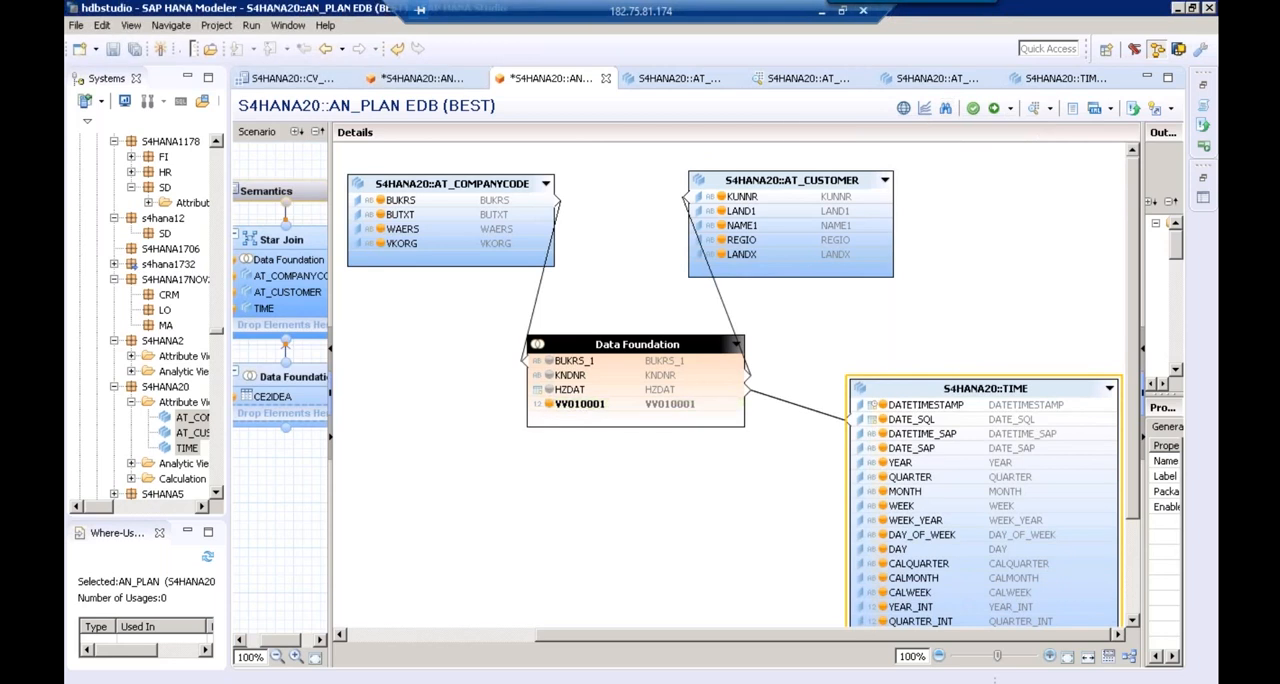
Define VV010001 as a measure with Sum aggregation in the Semantics of AN_PLAN, and save and activate the view
left_click(303, 203)
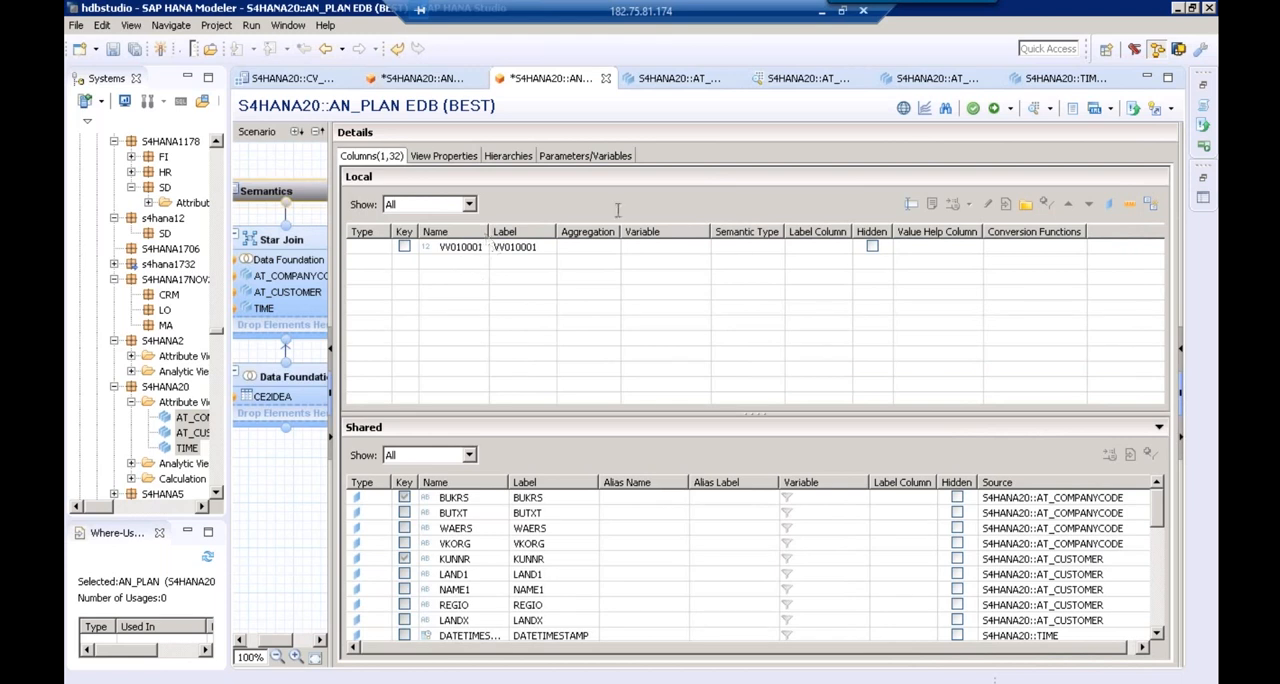
left_click(995, 110)
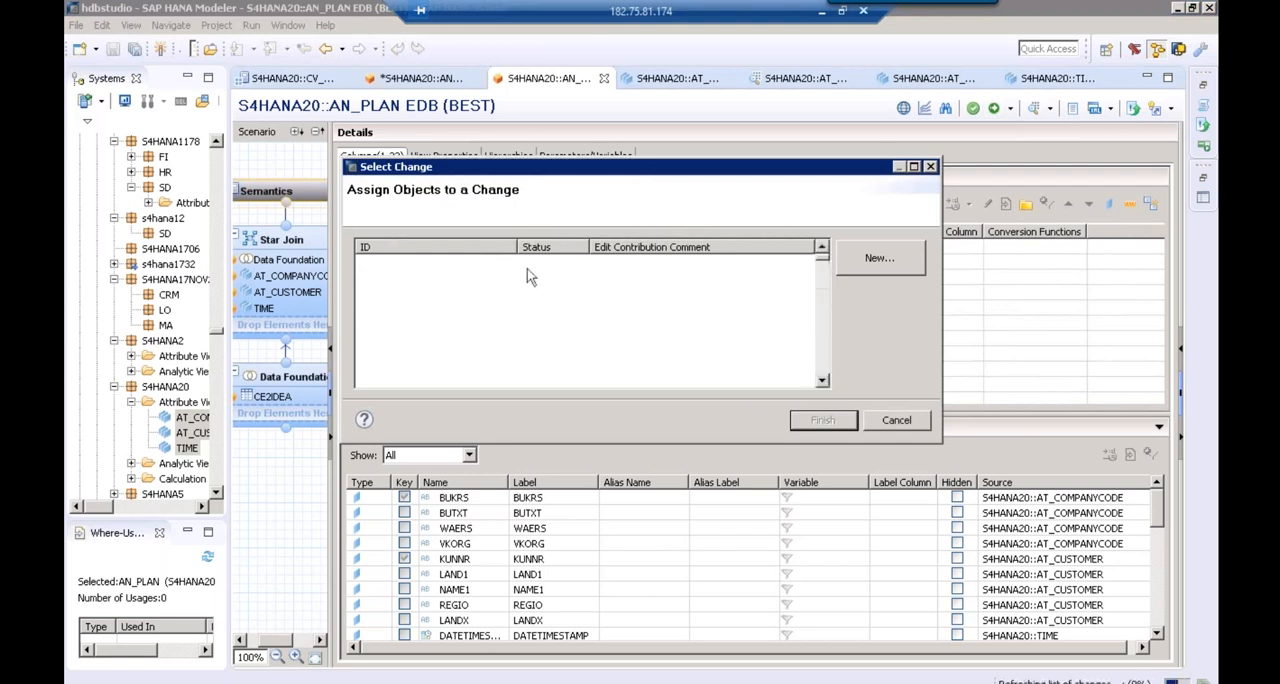
left_click(812, 421)
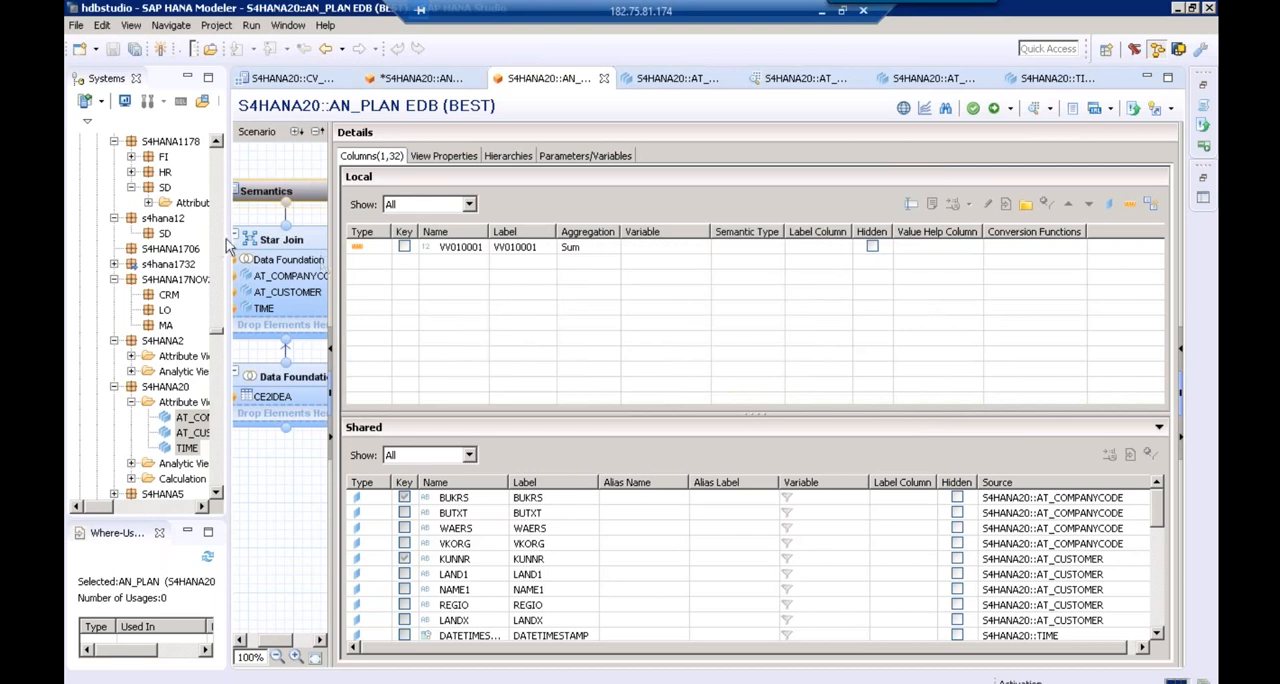
Expand the Analytic Views of package S4HANA20 and open AN_ACTUAL for editing
left_click_drag(230, 243, 420, 211)
left_click(131, 421)
left_click(200, 454)
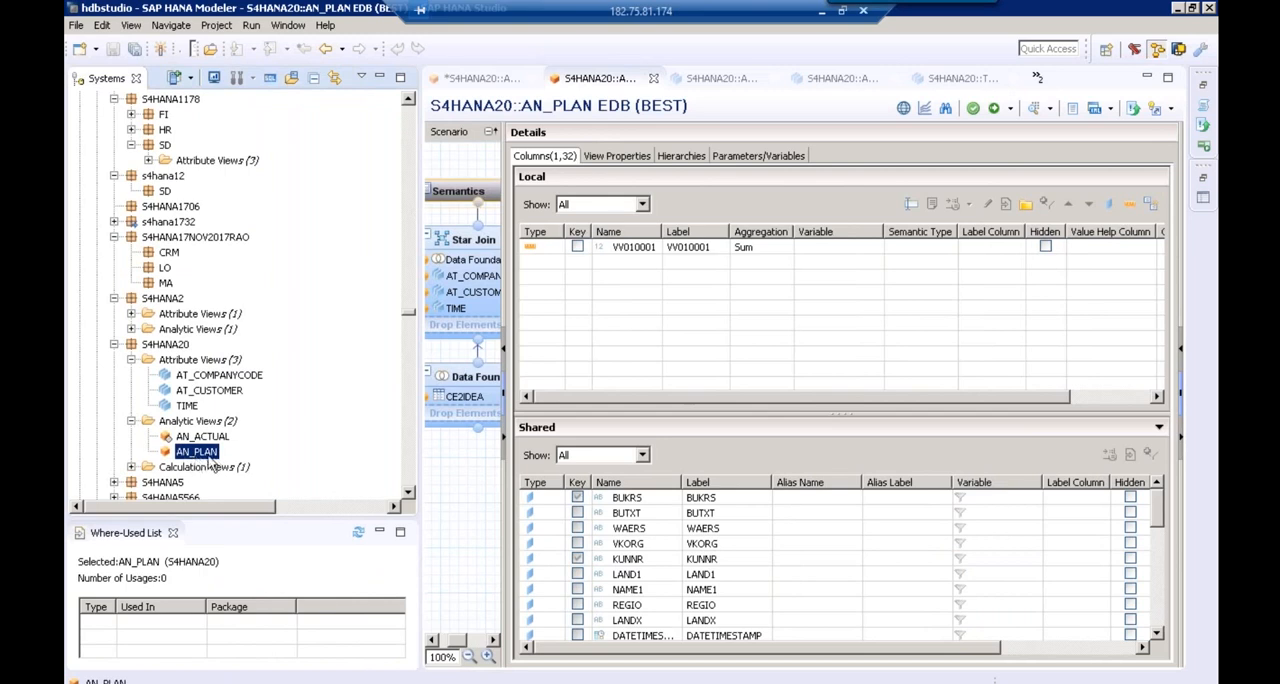
left_click(210, 438)
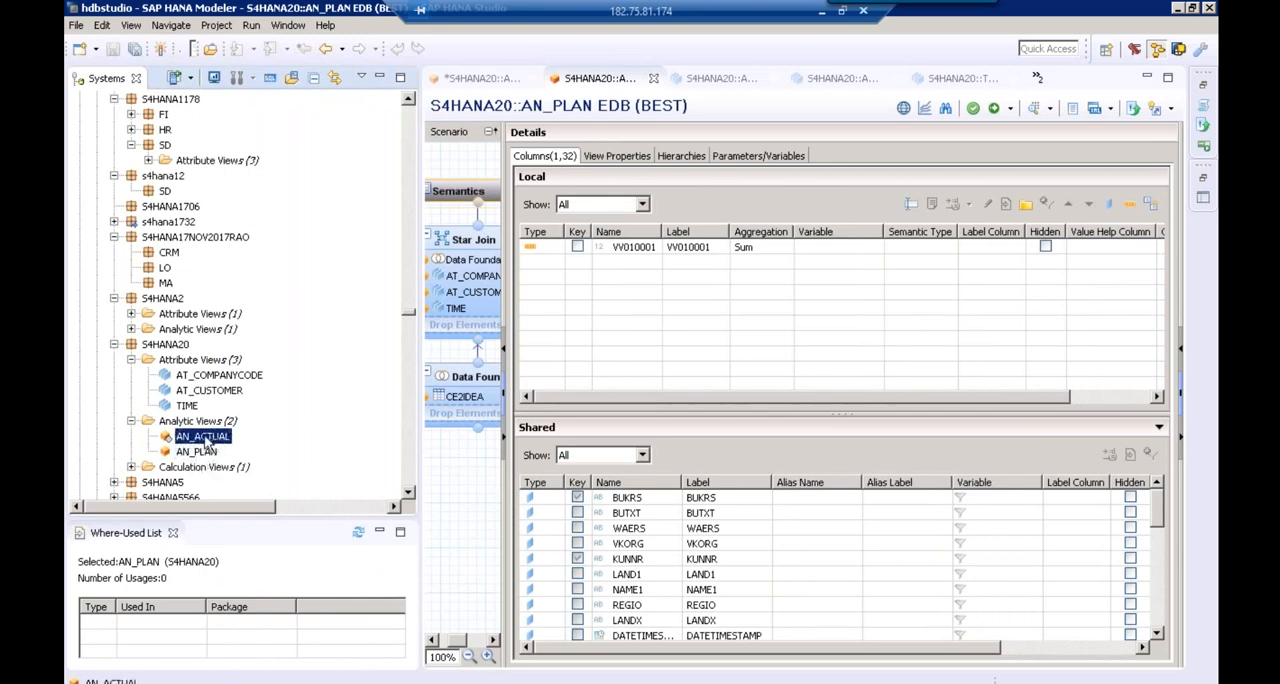
double_click(205, 438)
Find the CE1IDEA table of the BEST schema and add it to the Data Foundation of AN_ACTUAL
mouse_move(531, 379)
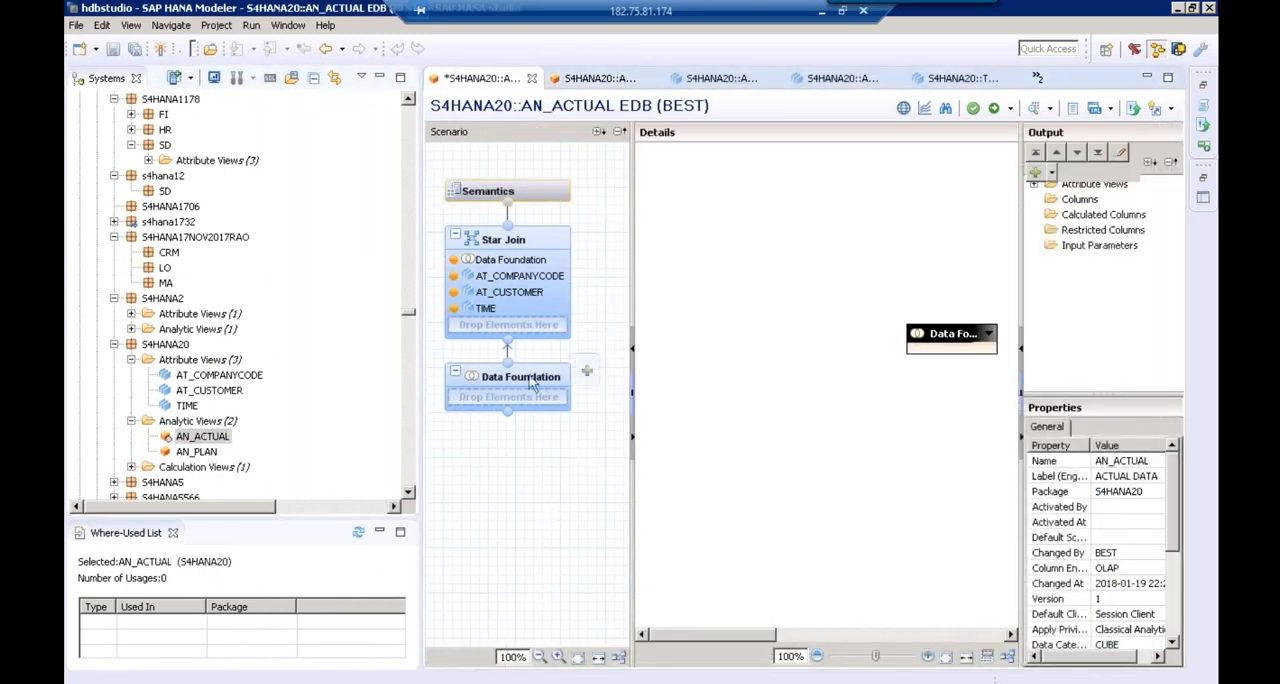
left_click(587, 373)
type("C")
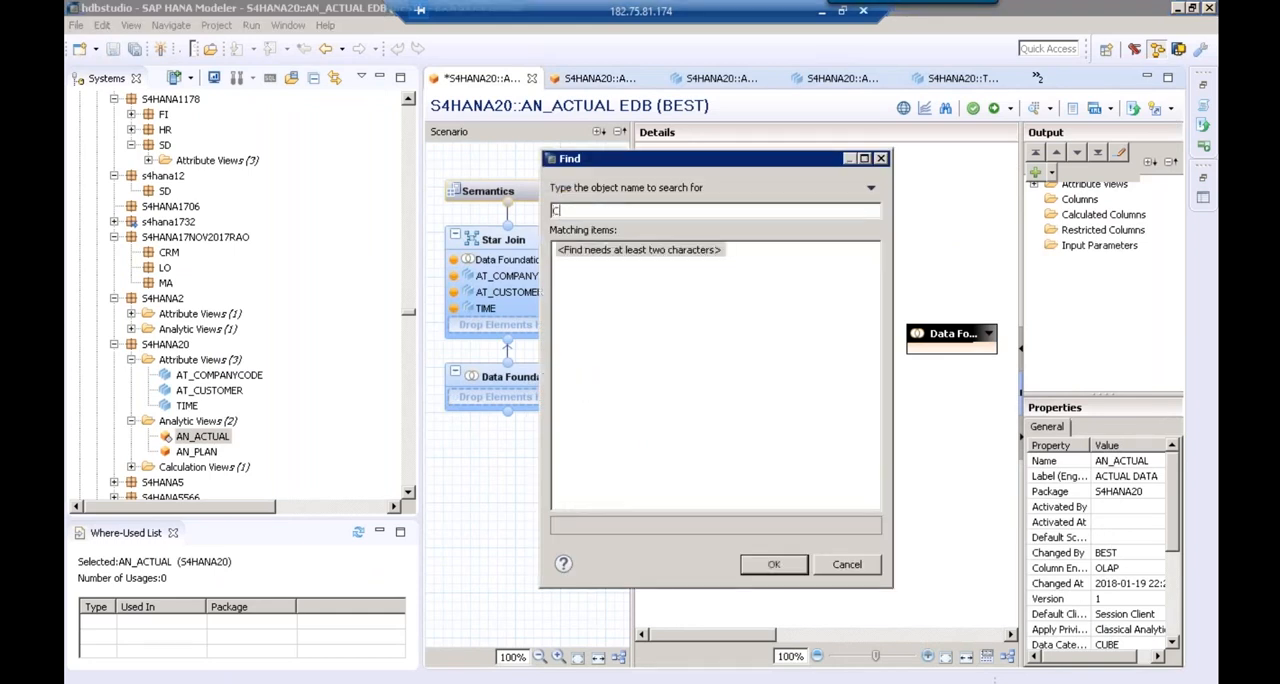
type("E1IDEA")
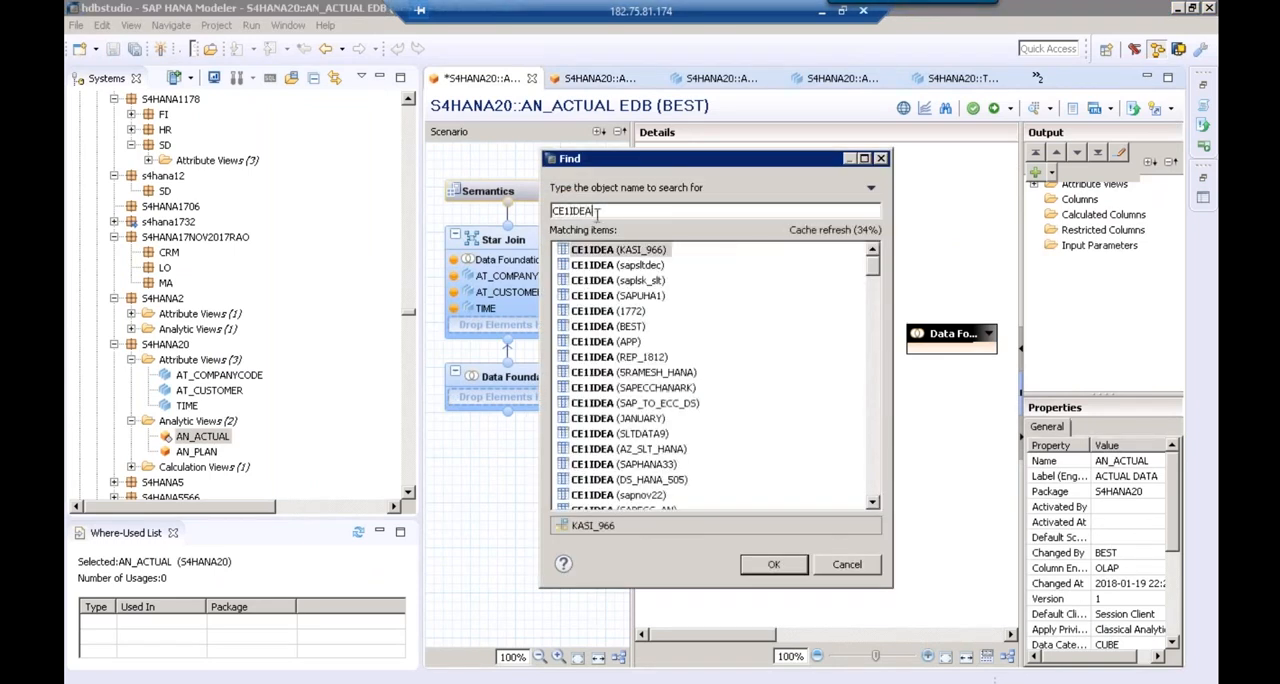
left_click(626, 330)
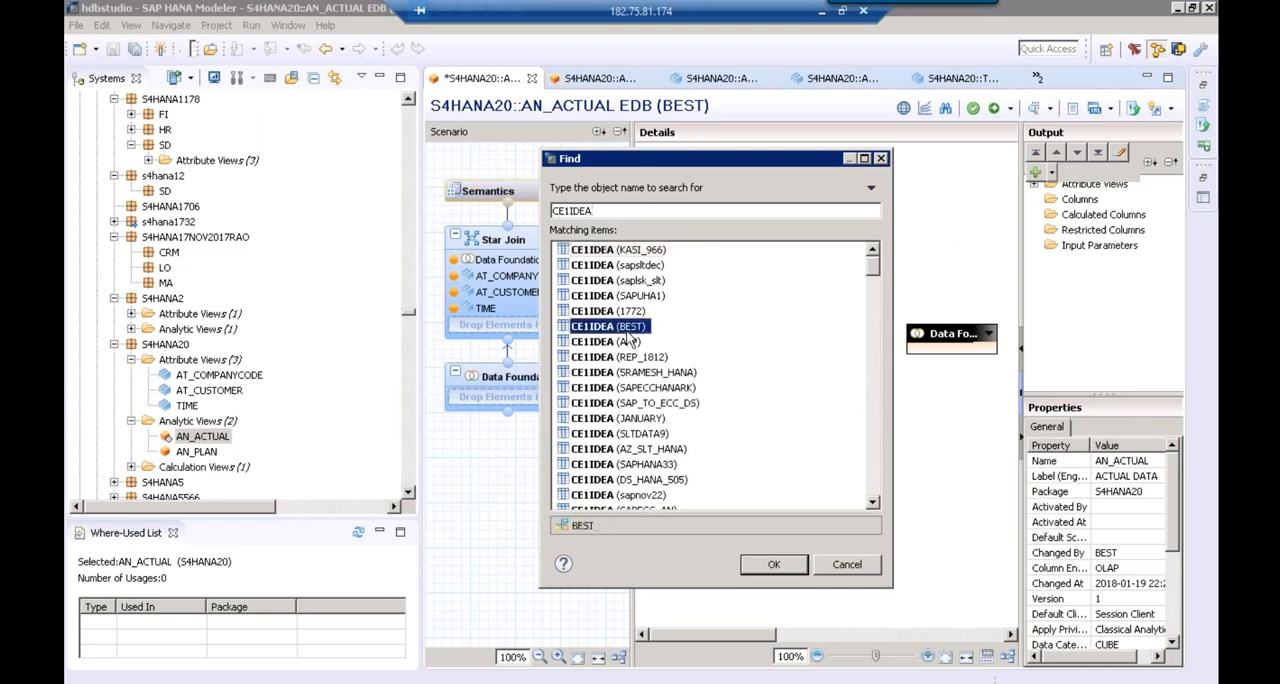
left_click(785, 566)
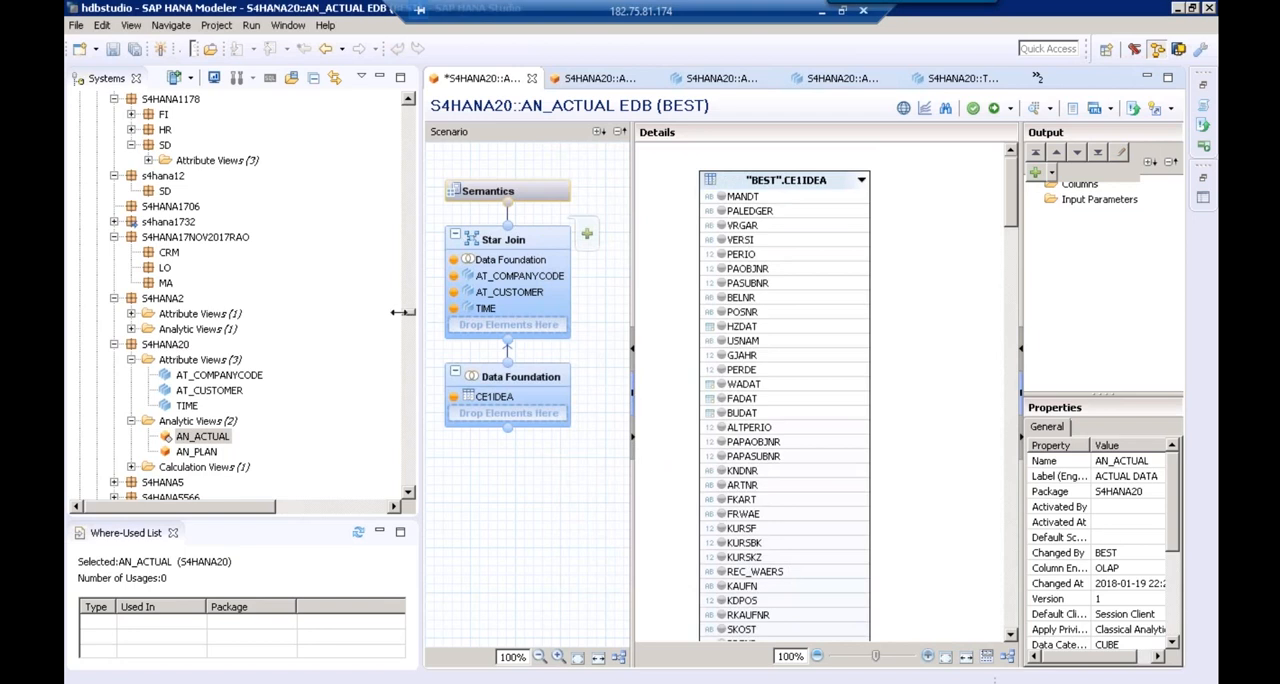
Add the KNDNR, BUKRS and HZDAT columns of CE1IDEA to the Data Foundation output of AN_ACTUAL
left_click_drag(400, 312, 207, 293)
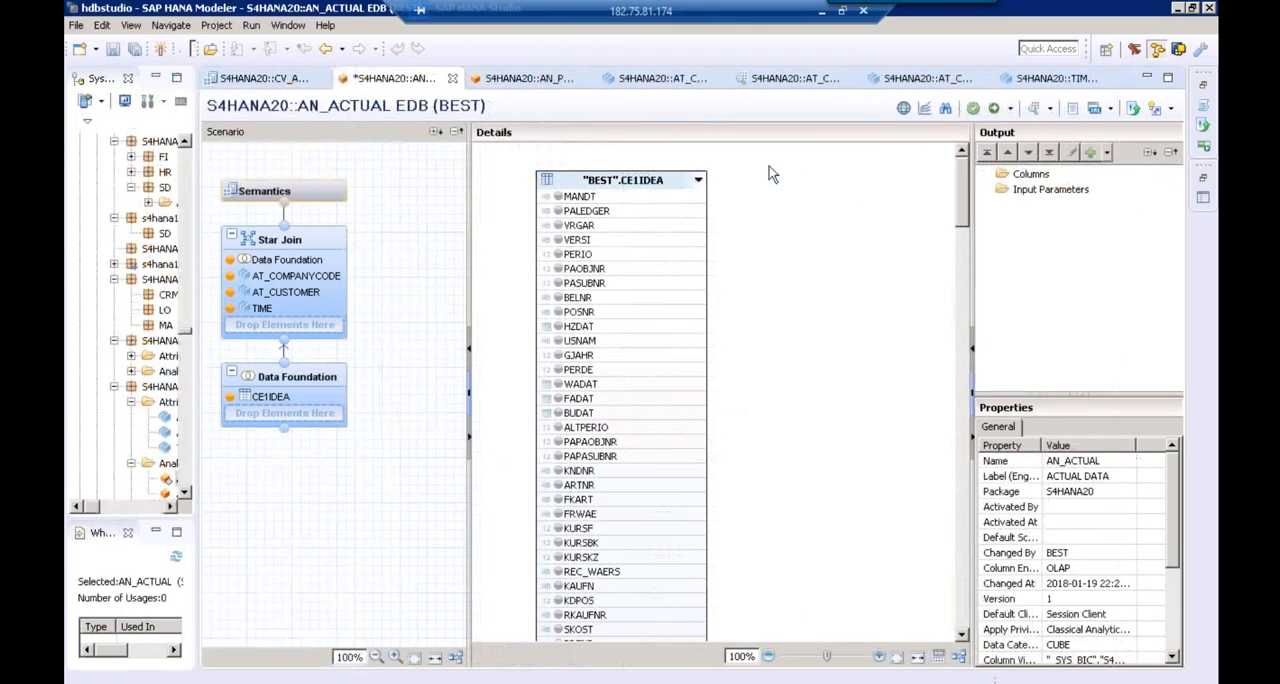
left_click(950, 116)
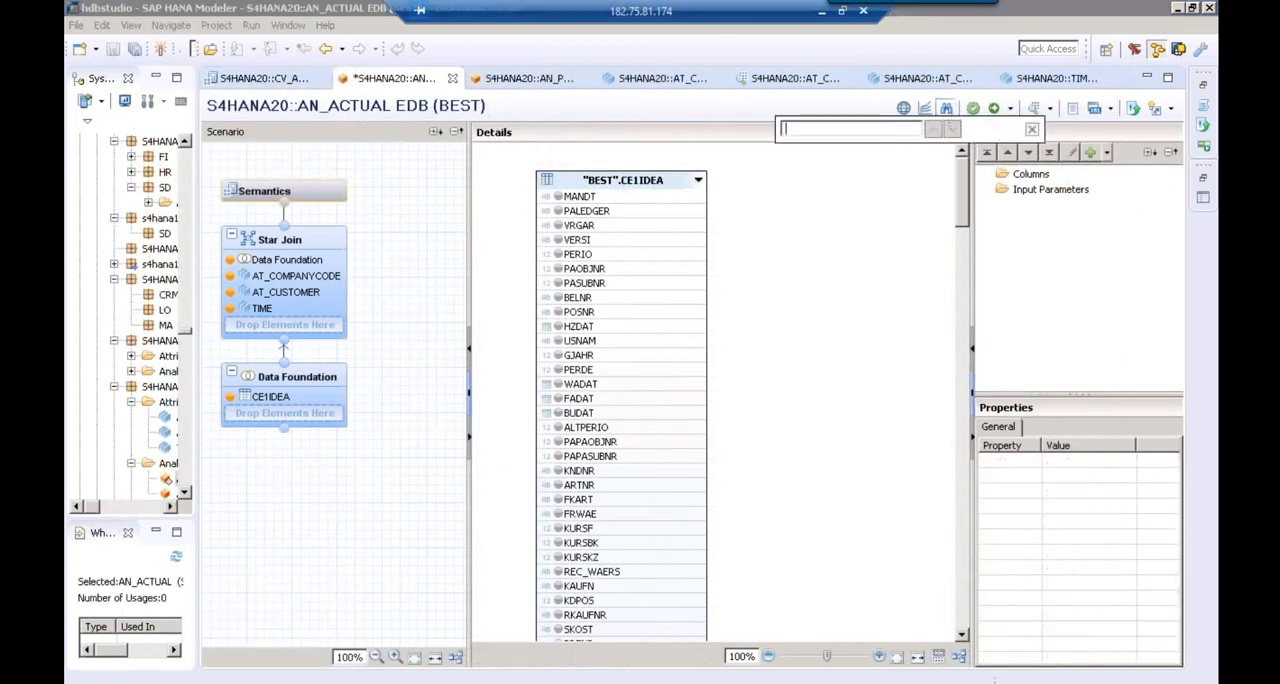
type("KNDN")
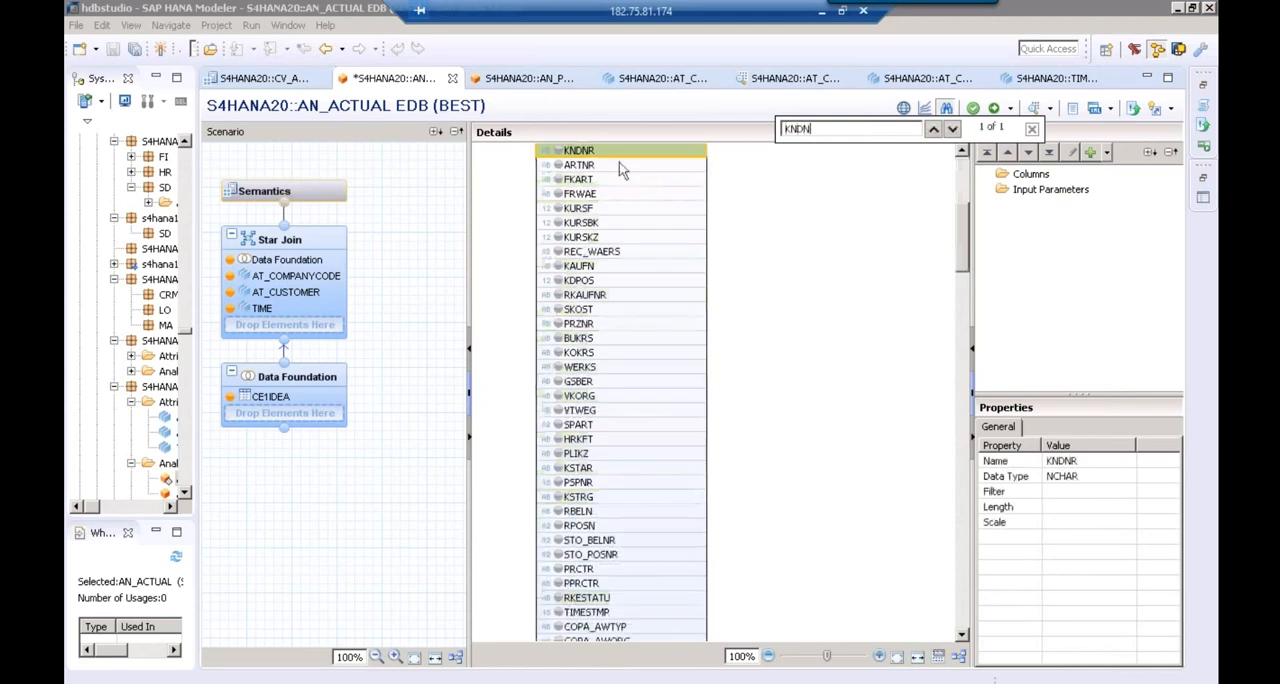
left_click(557, 150)
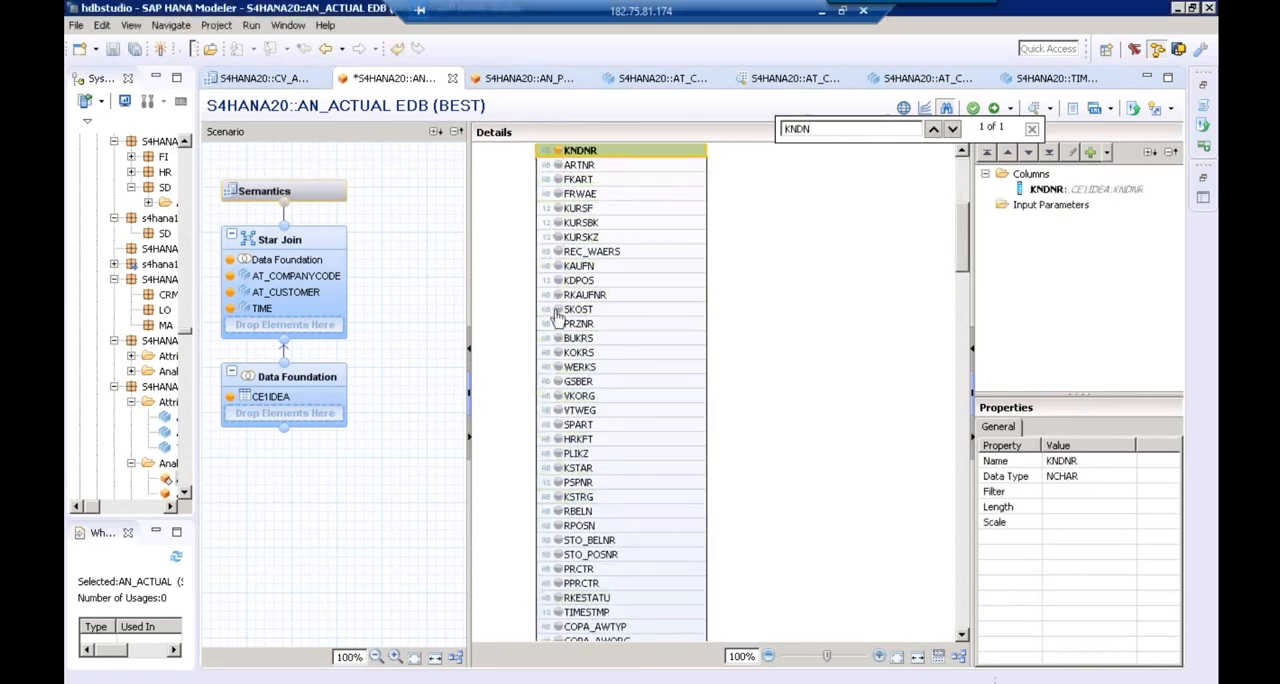
left_click(557, 338)
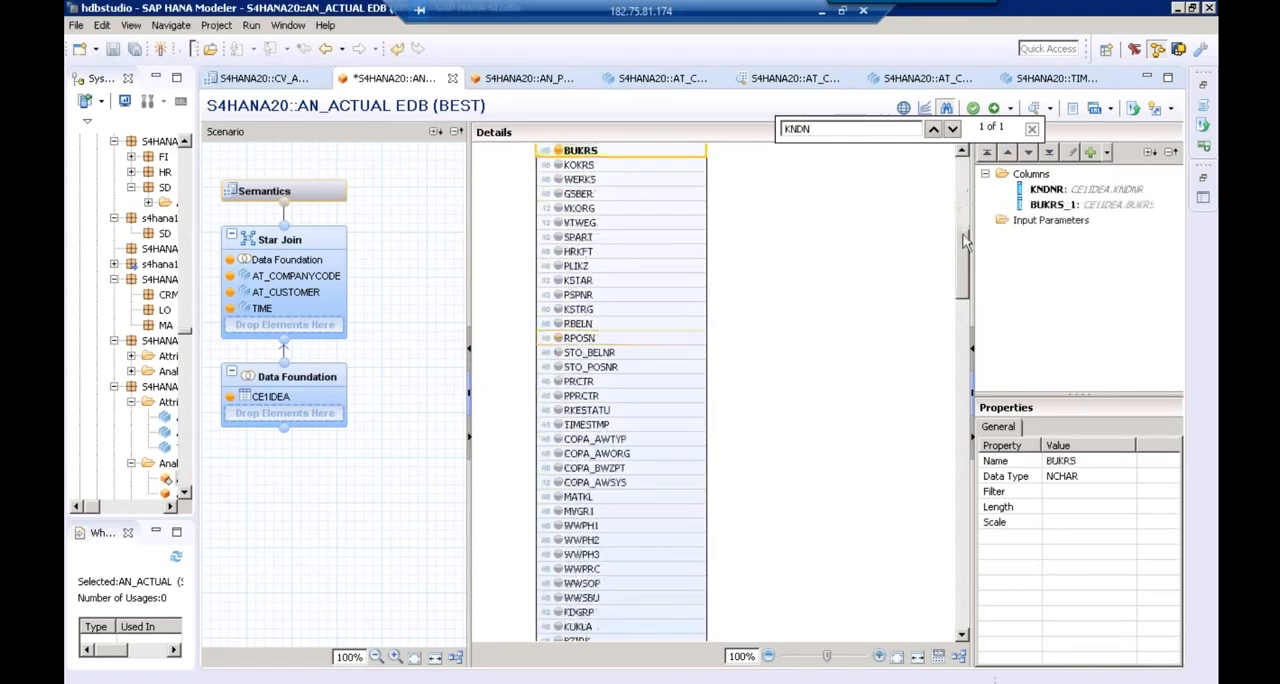
left_click_drag(963, 240, 957, 192)
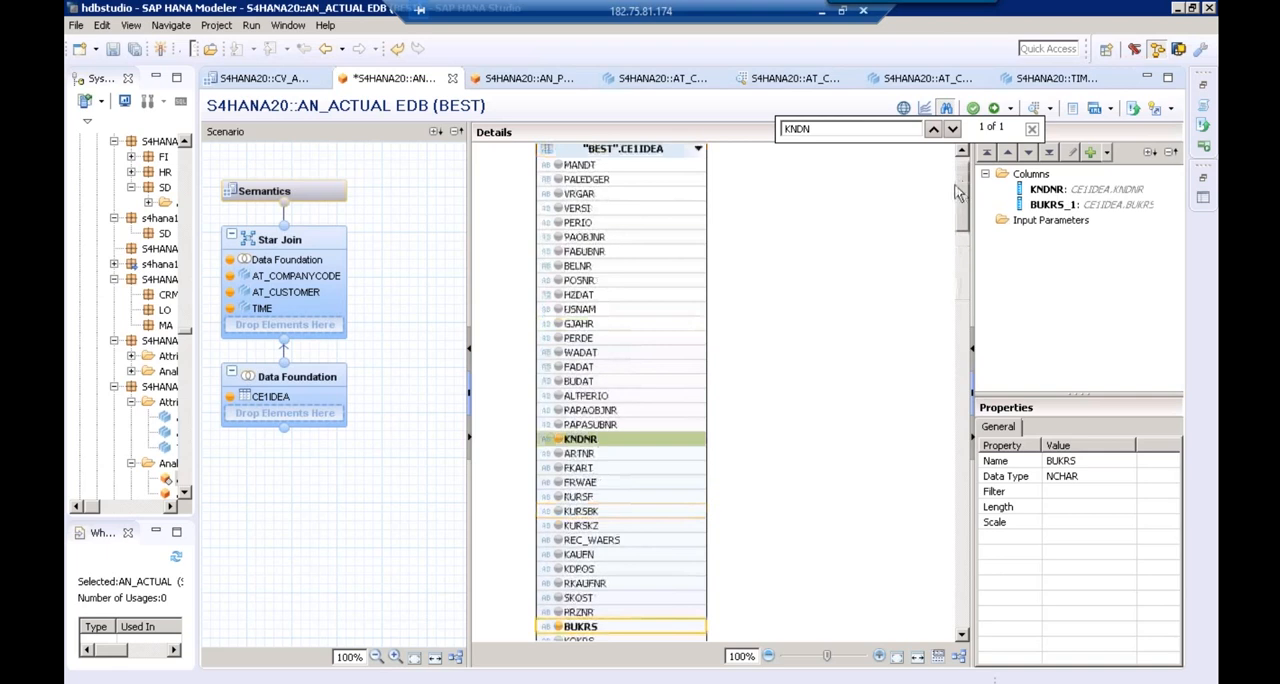
left_click(558, 296)
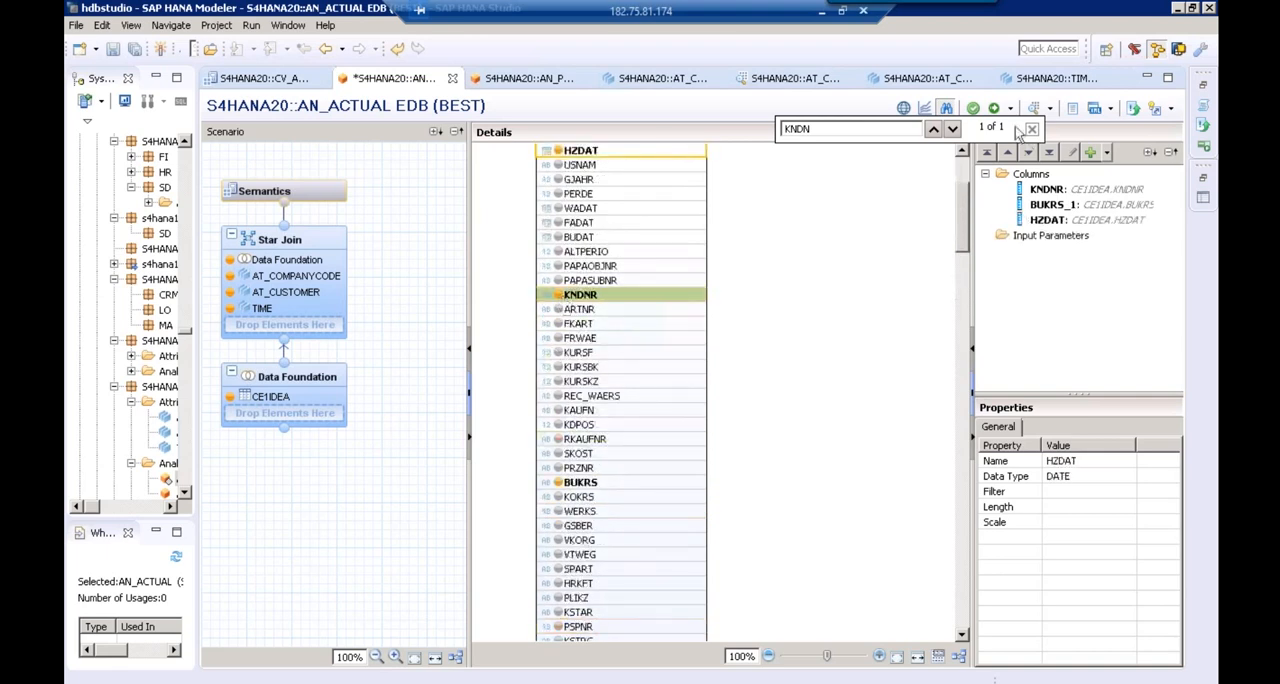
Find the VV010 column of CE1IDEA, add it to the Data Foundation output, and close the search
left_click_drag(815, 129, 724, 128)
key("BackSpace")
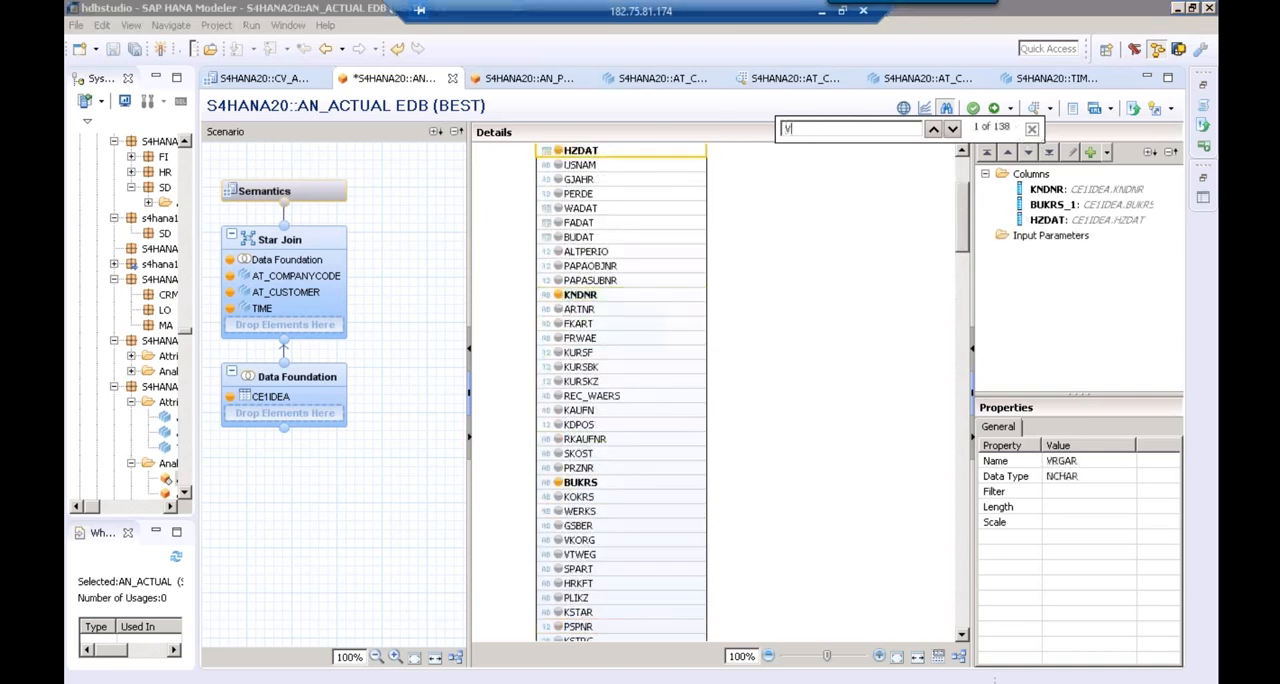
type("VV010")
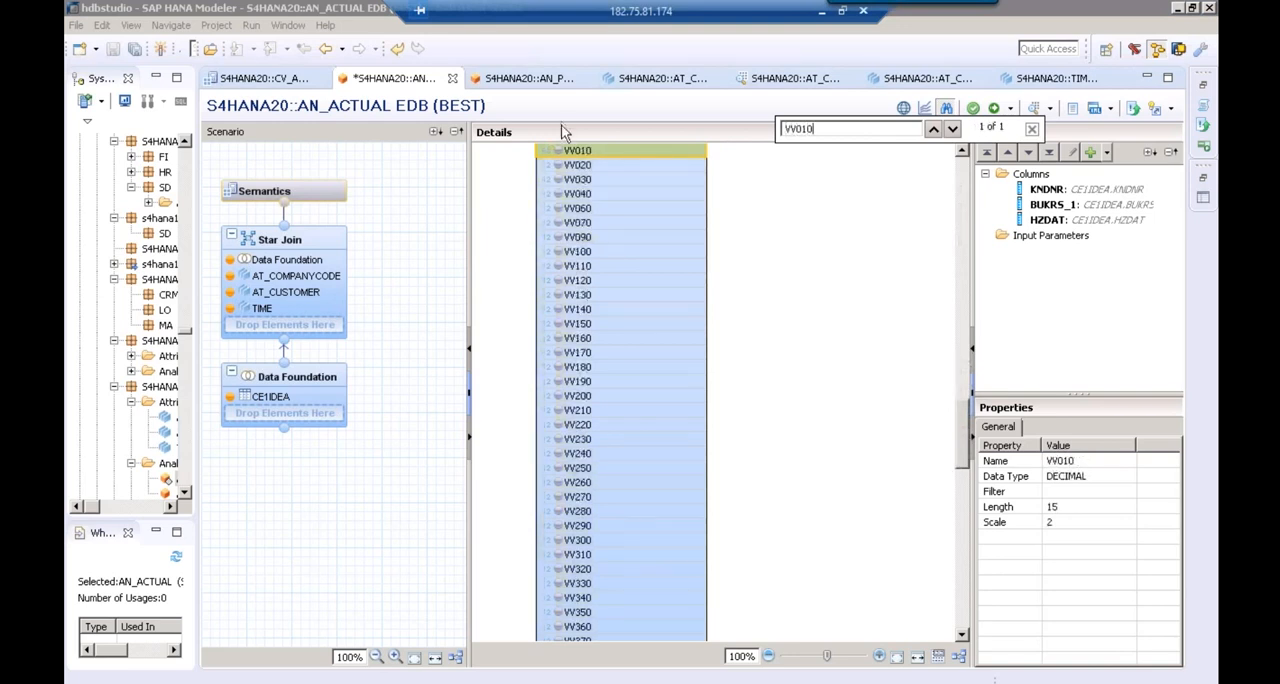
left_click(558, 150)
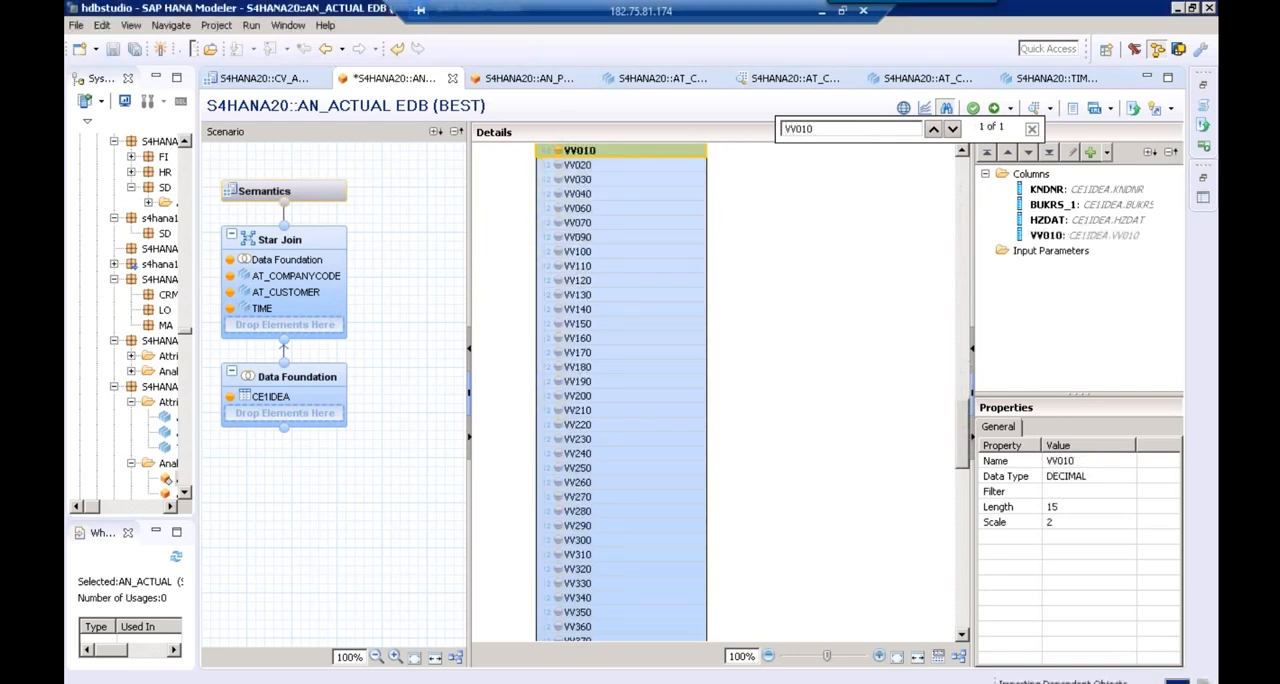
left_click(1032, 129)
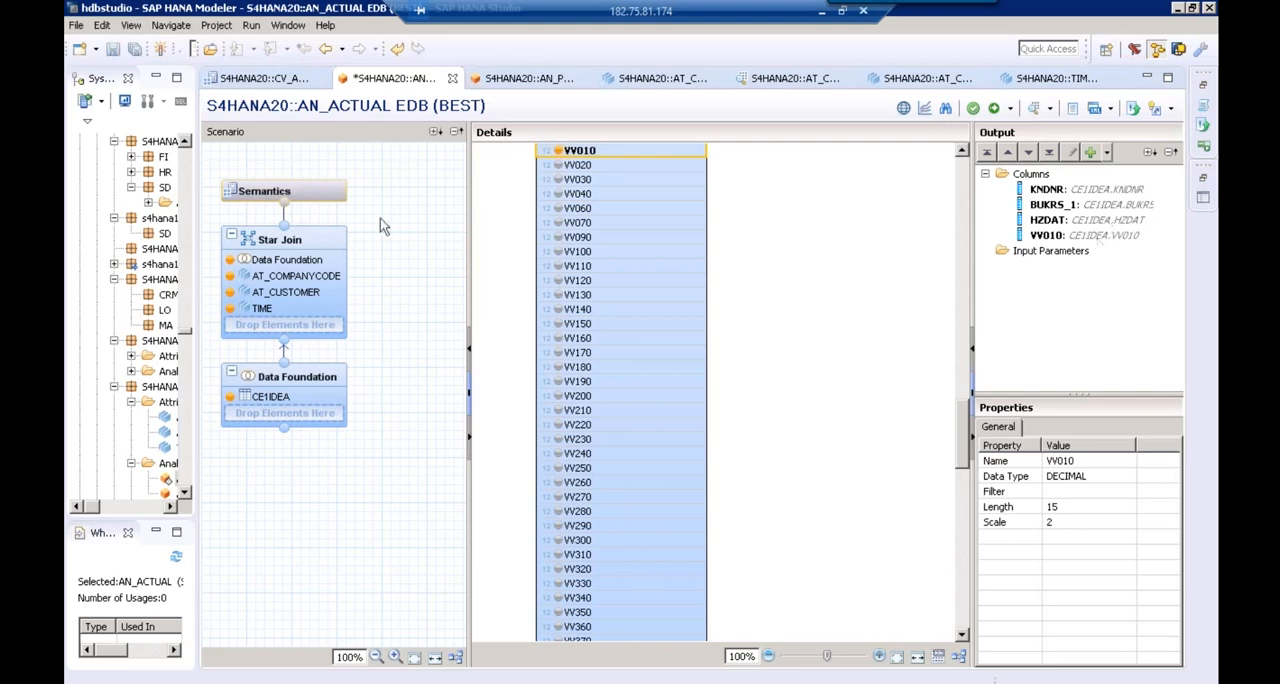
In the Star Join, join BUKRS_1 to AT_COMPANYCODE's BUKRS, KNDNR to AT_CUSTOMER's KUNNR, and HZDAT to TIME's DATE_SQL
left_click(281, 254)
left_click_drag(977, 232, 1176, 229)
left_click_drag(1007, 182, 785, 364)
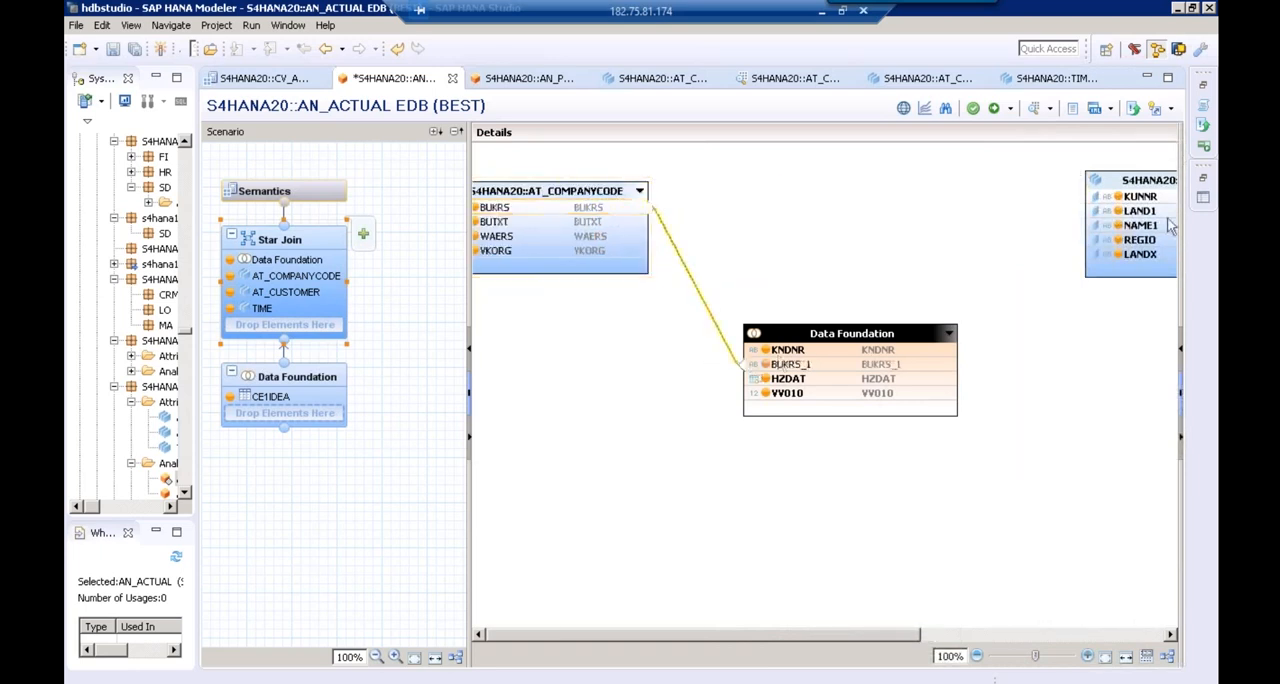
left_click_drag(1091, 203, 962, 352)
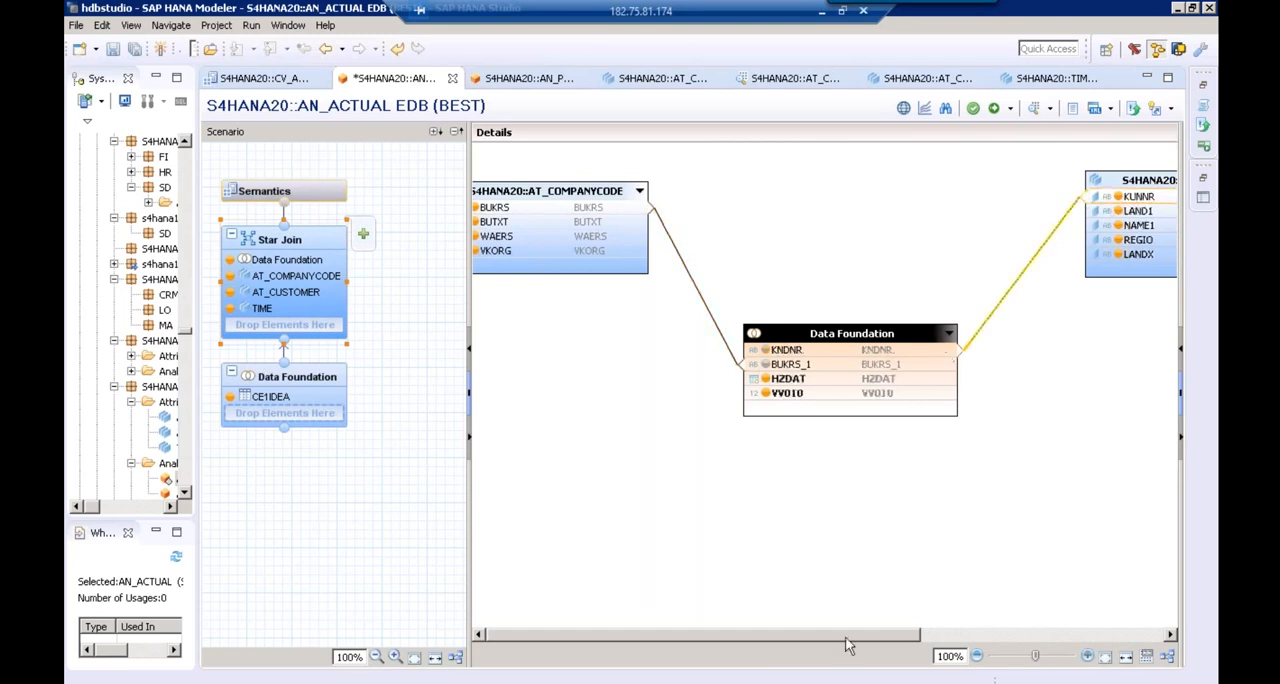
left_click_drag(937, 621, 993, 609)
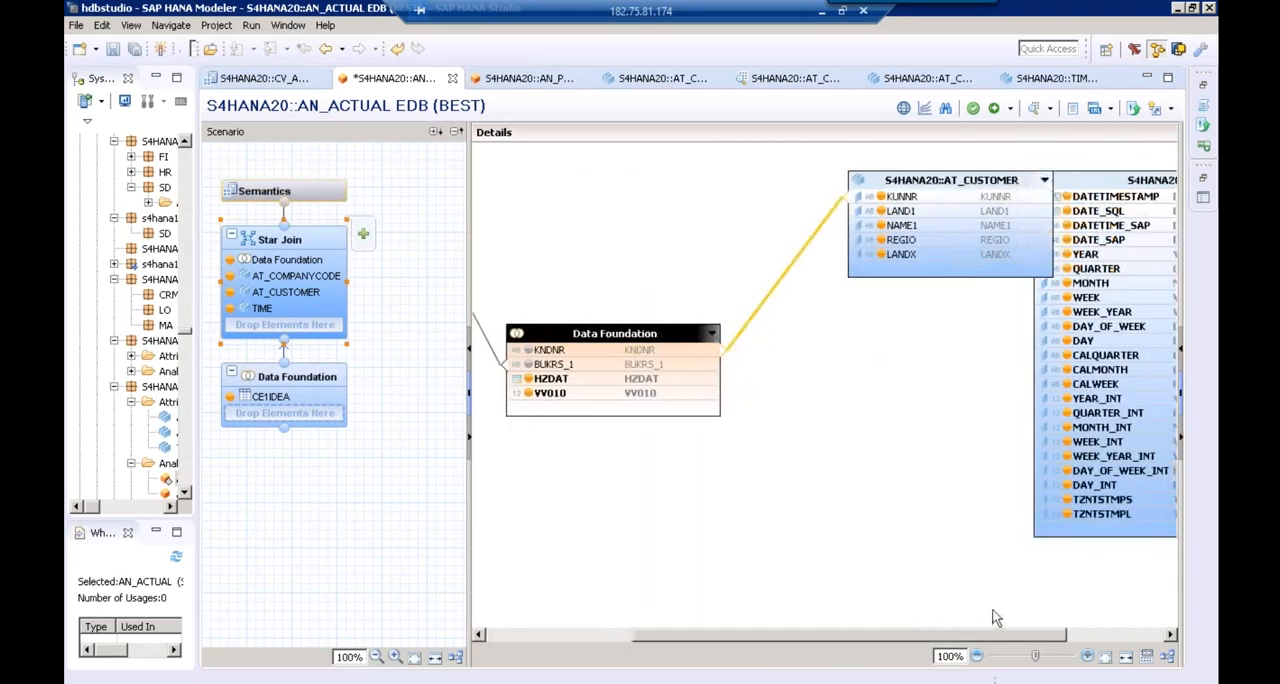
left_click_drag(1090, 181, 712, 379)
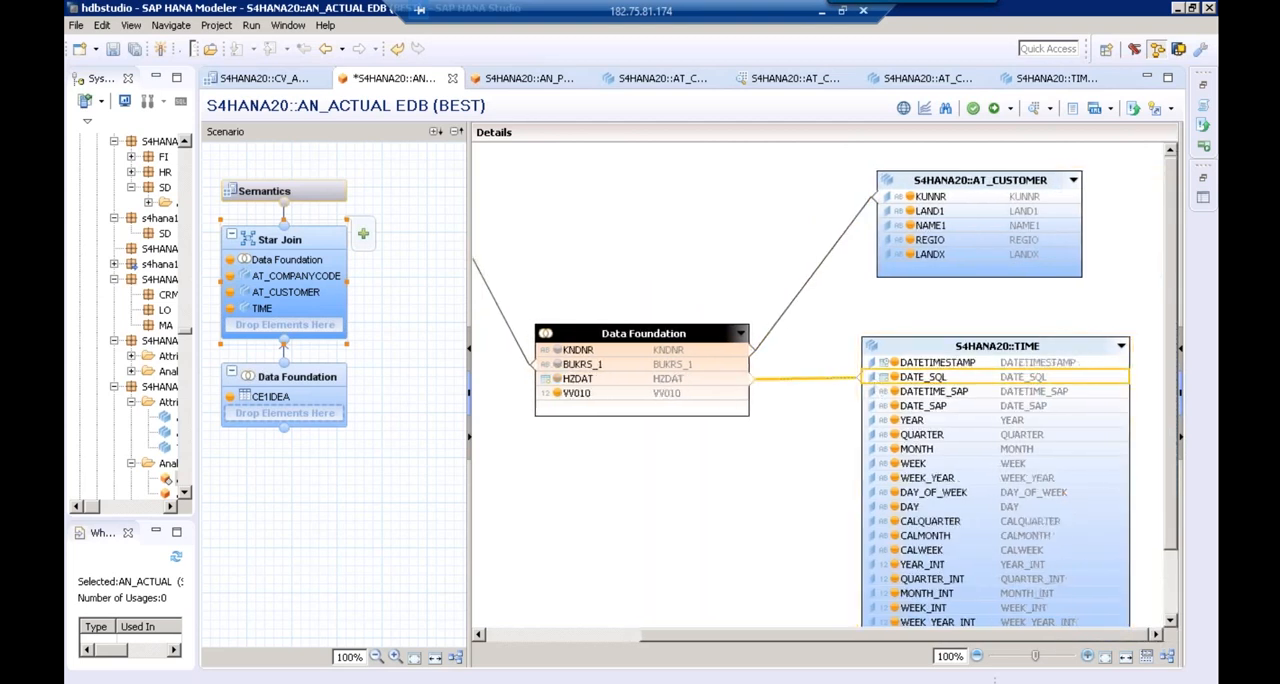
Define VV010 as a measure with Sum aggregation in the Semantics, and save and activate AN_ACTUAL under change EDB//100
left_click(296, 198)
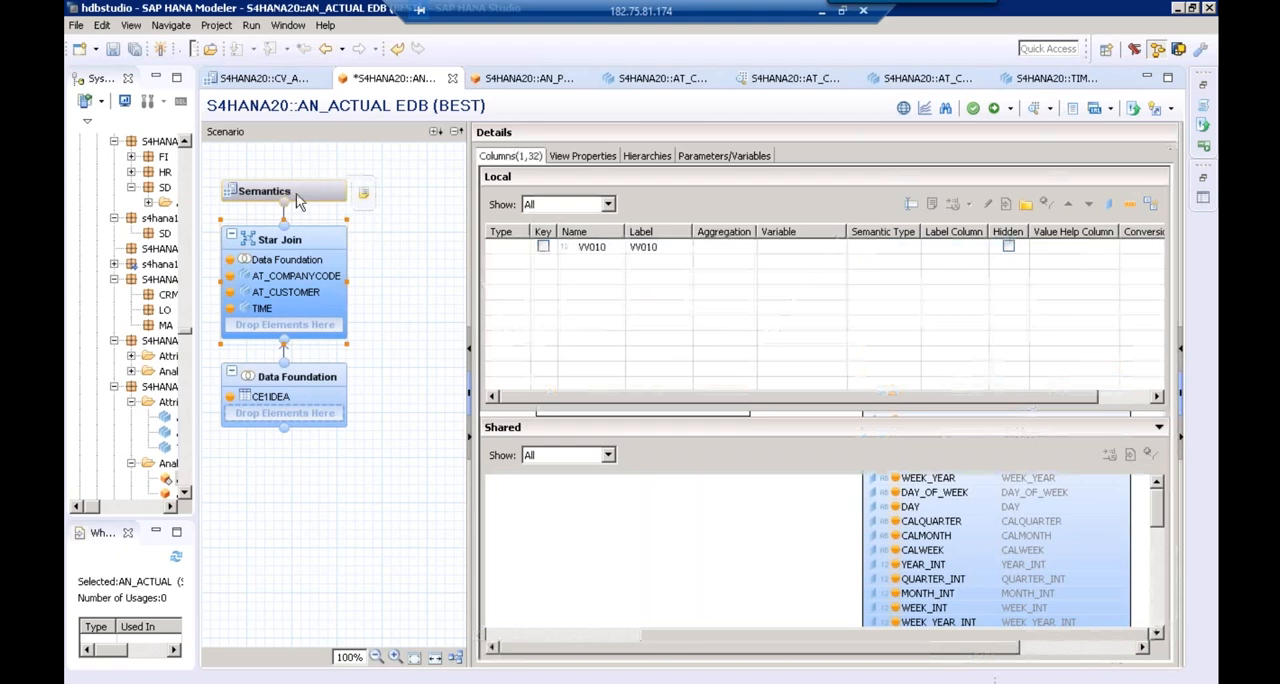
left_click(972, 111)
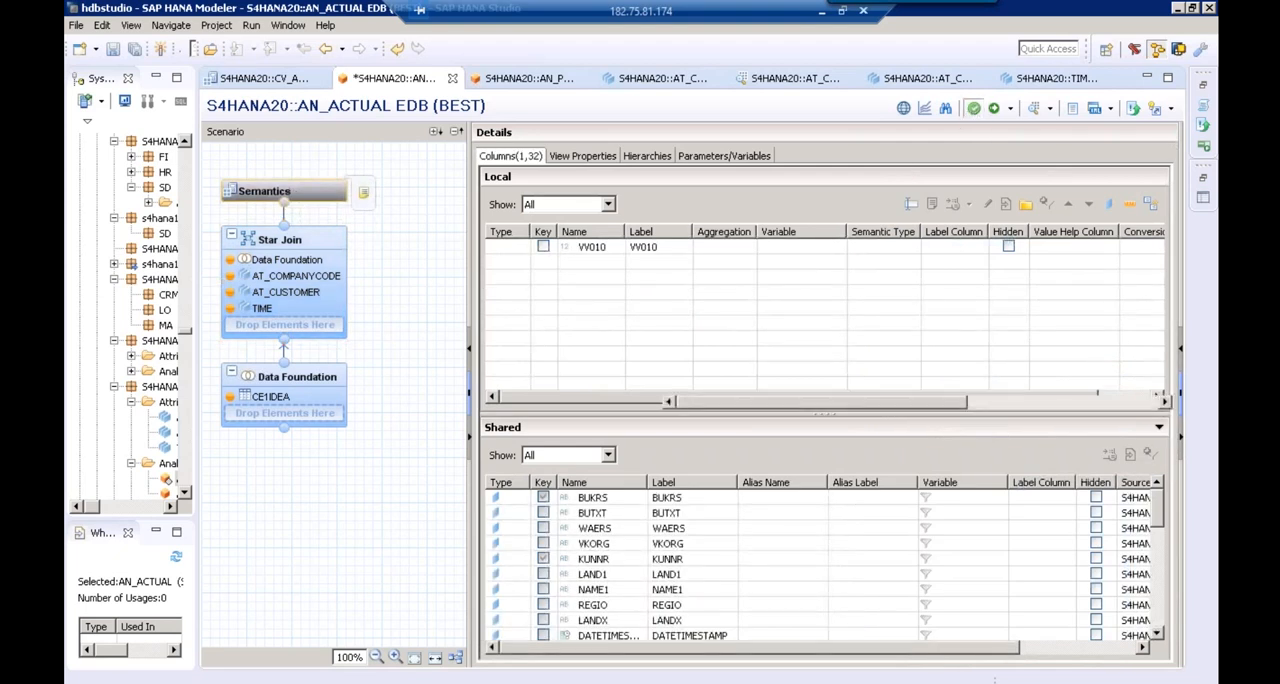
left_click(994, 112)
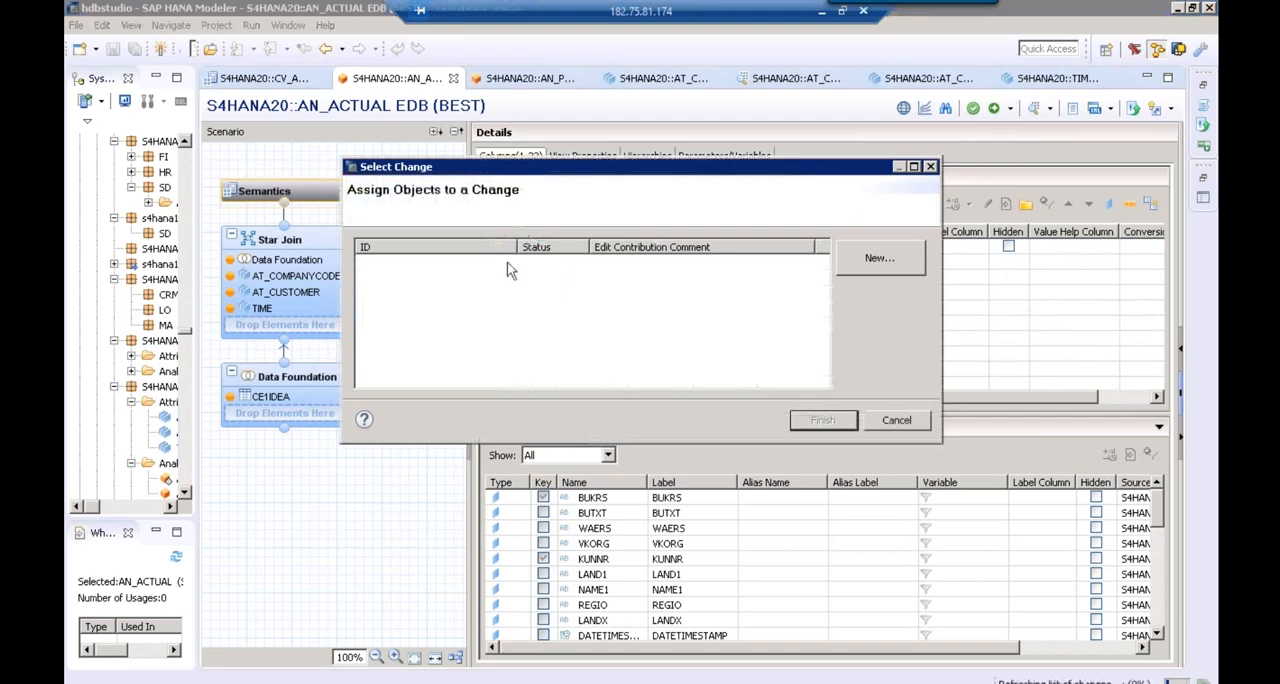
left_click(527, 264)
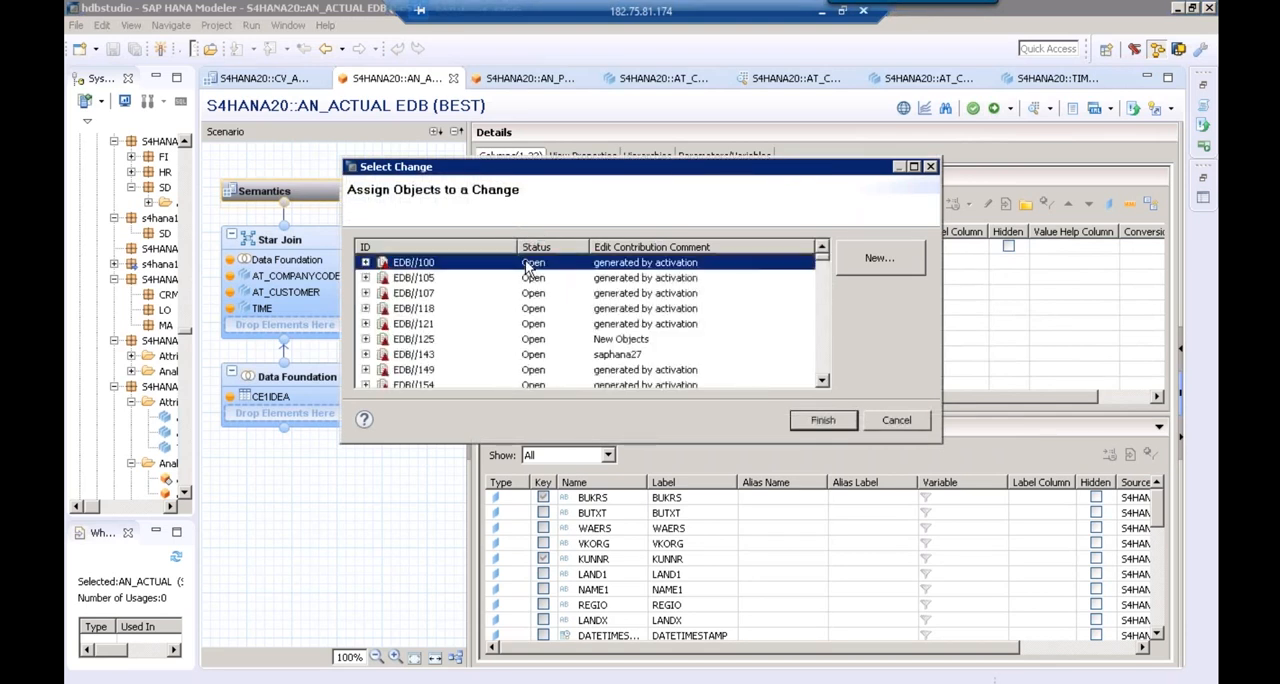
left_click(822, 421)
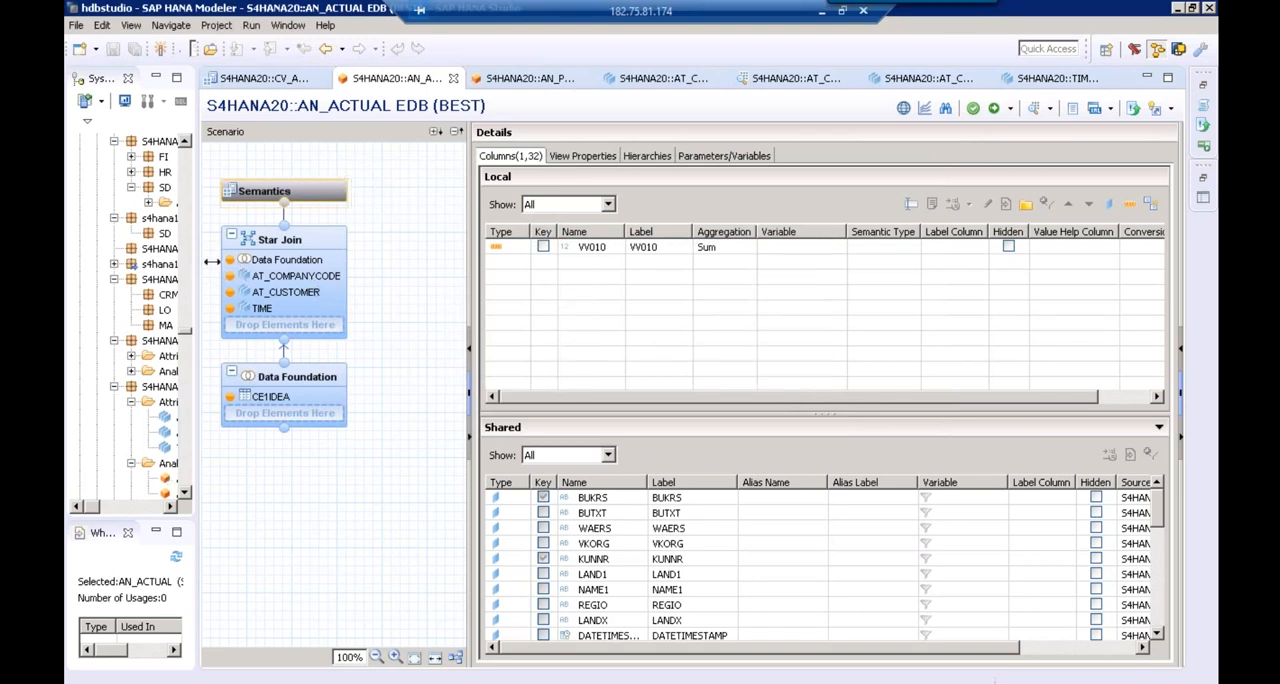
Expand the Calculation Views of package S4HANA20 and switch to the already open CV_ACTUAL_PLAN_DATA view
left_click_drag(211, 261, 433, 237)
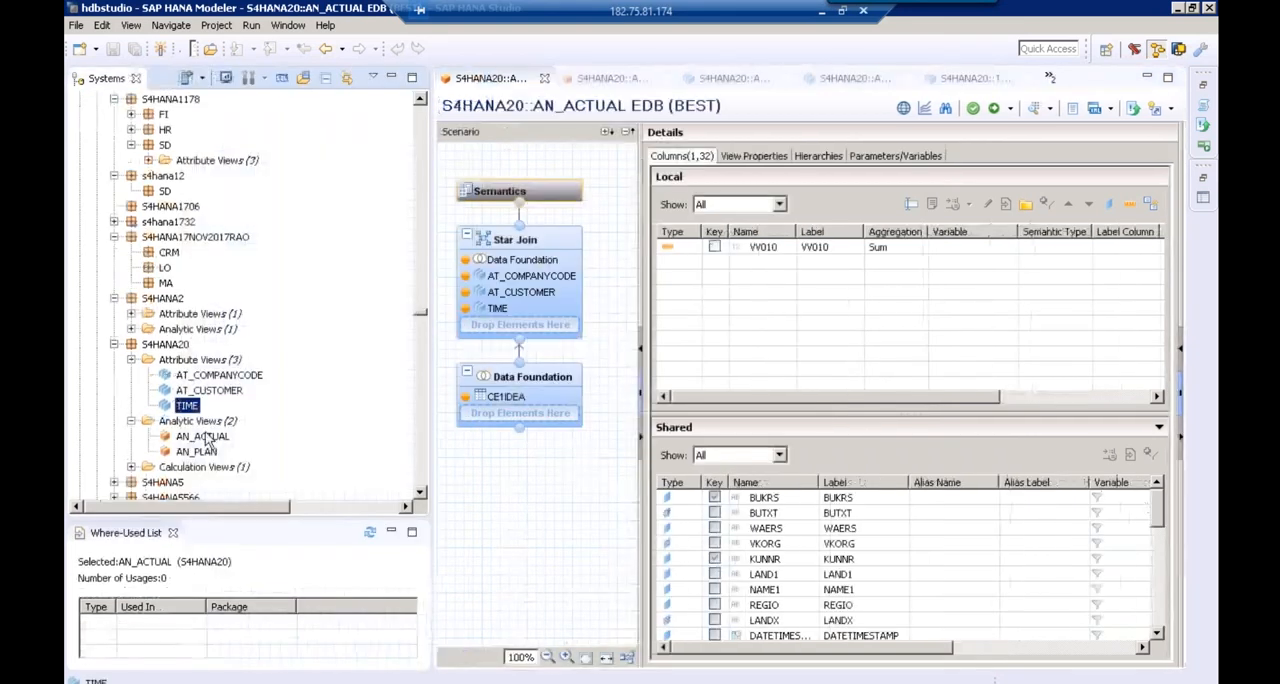
left_click(203, 437)
left_click(205, 454)
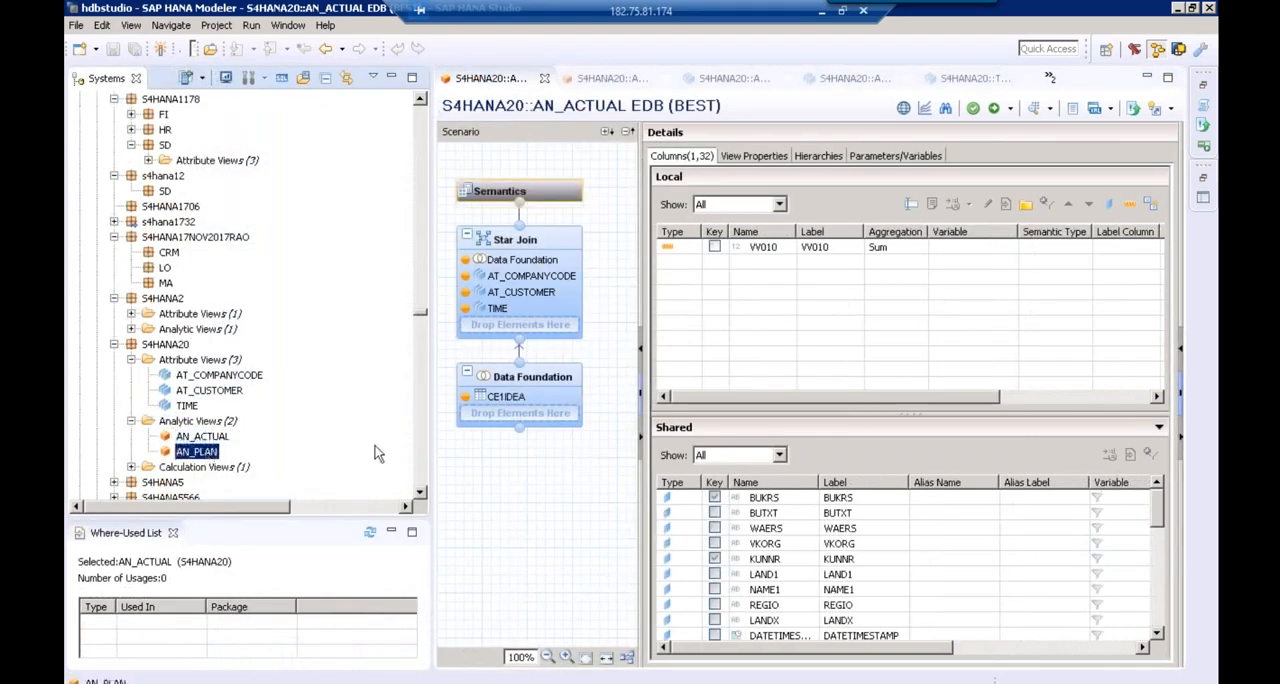
left_click(419, 492)
left_click(419, 493)
left_click(419, 493)
double_click(205, 360)
left_click(203, 376)
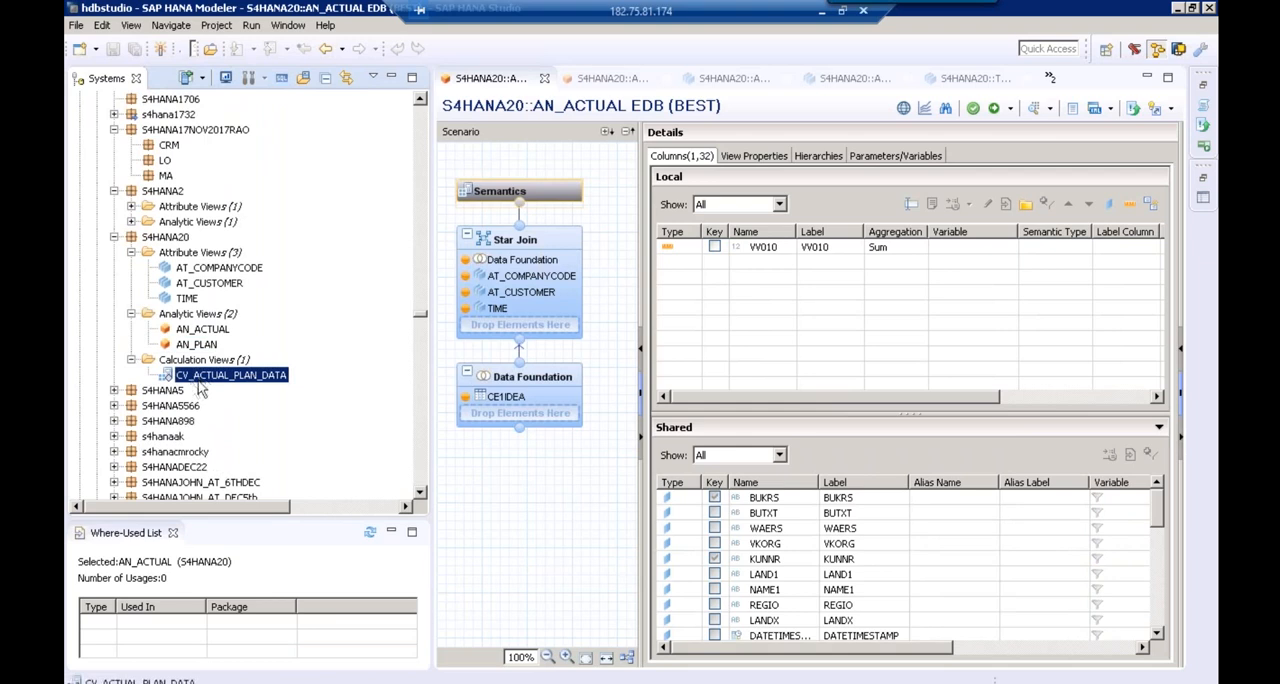
left_click(1050, 80)
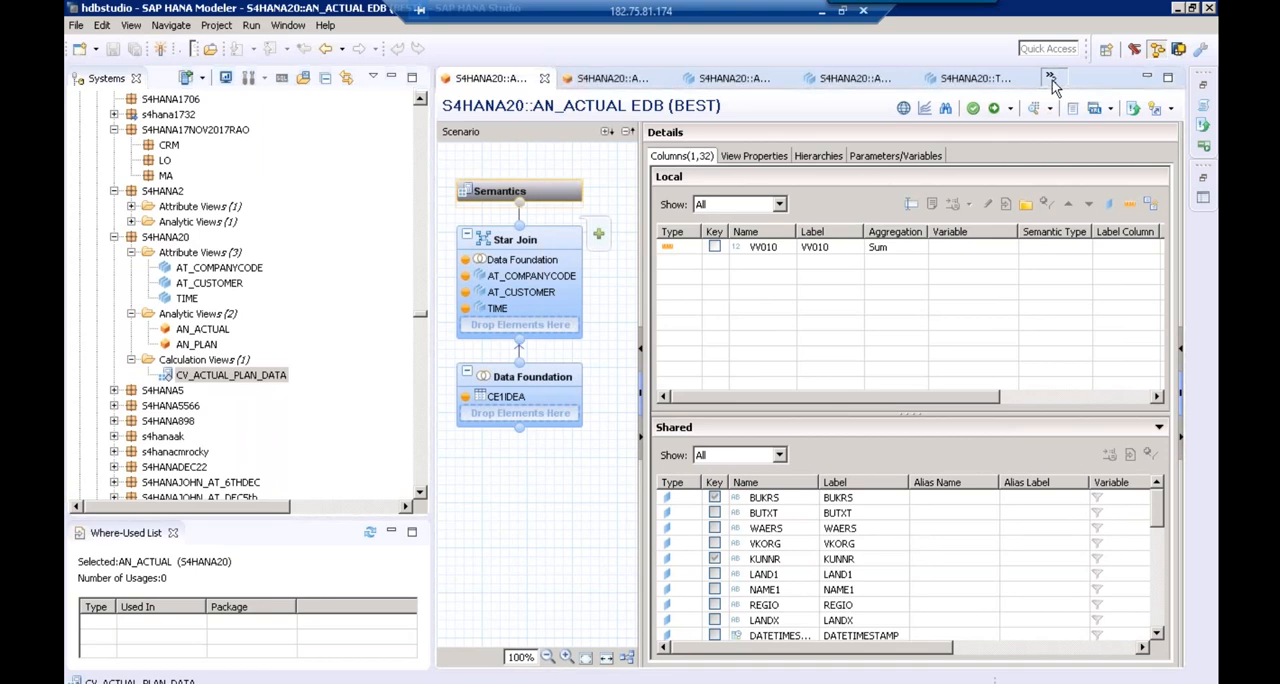
left_click(1040, 140)
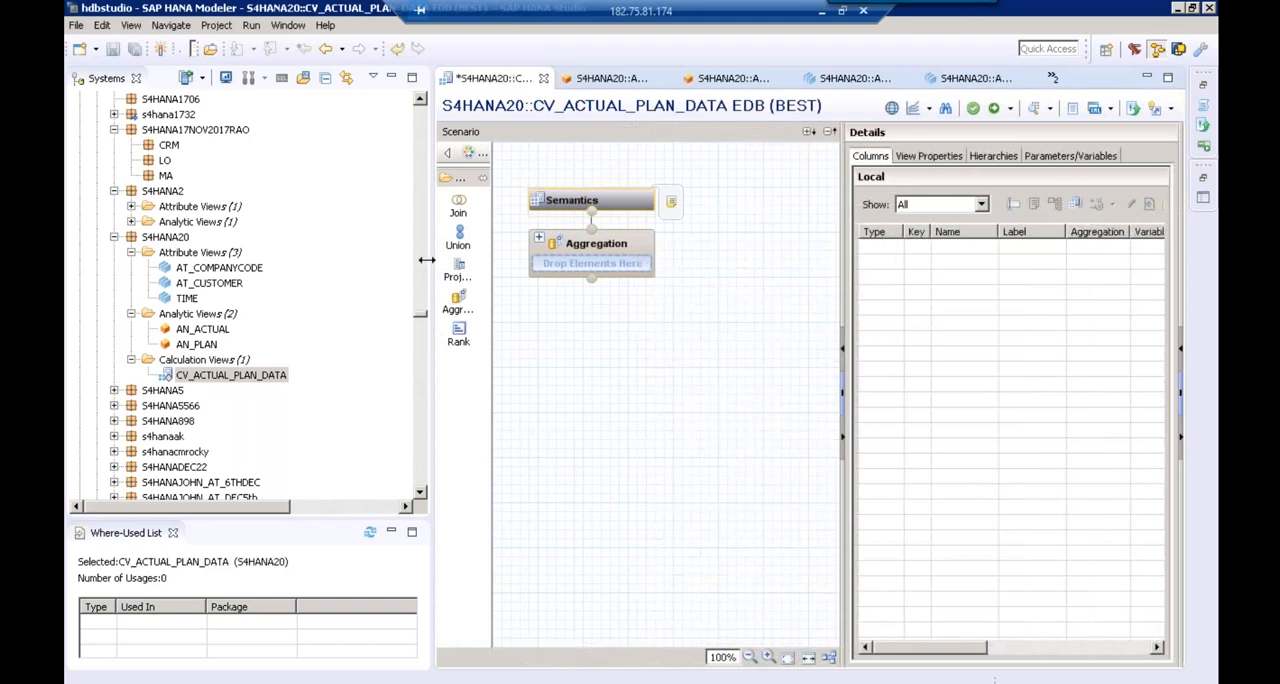
Place a Union node below the Aggregation and add the analytic views AN_ACTUAL and AN_PLAN to it
left_click_drag(427, 260, 340, 249)
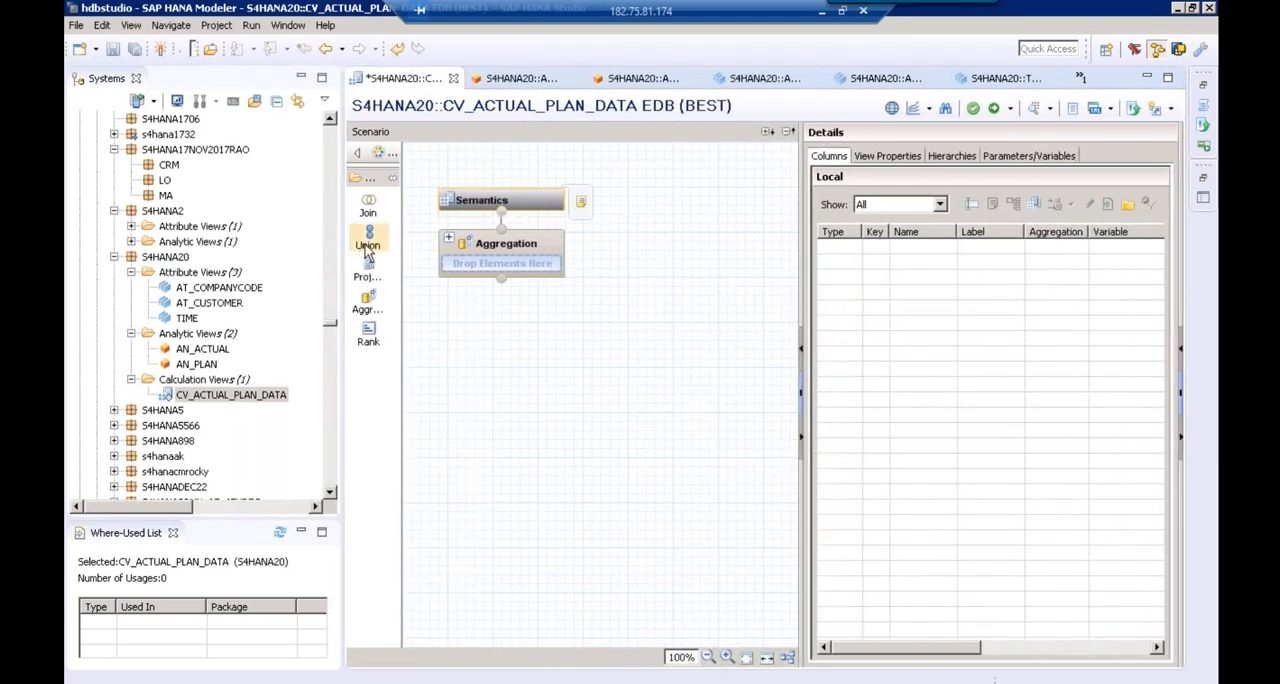
left_click(367, 245)
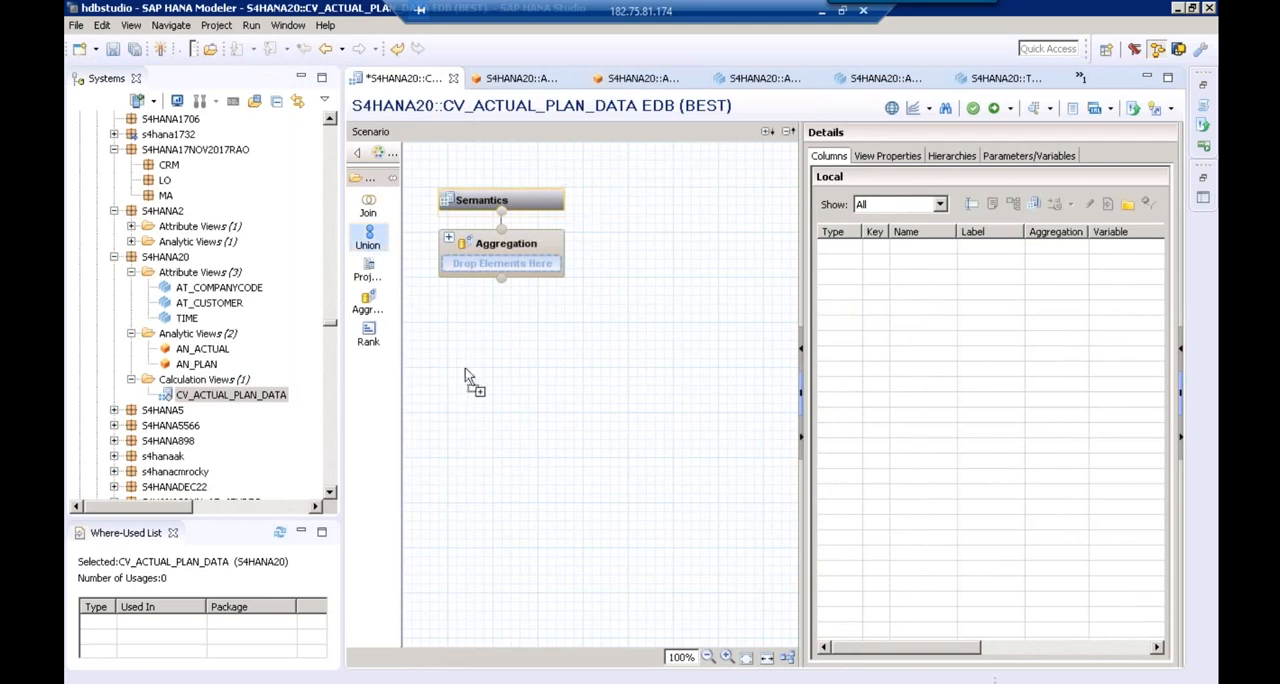
left_click(467, 412)
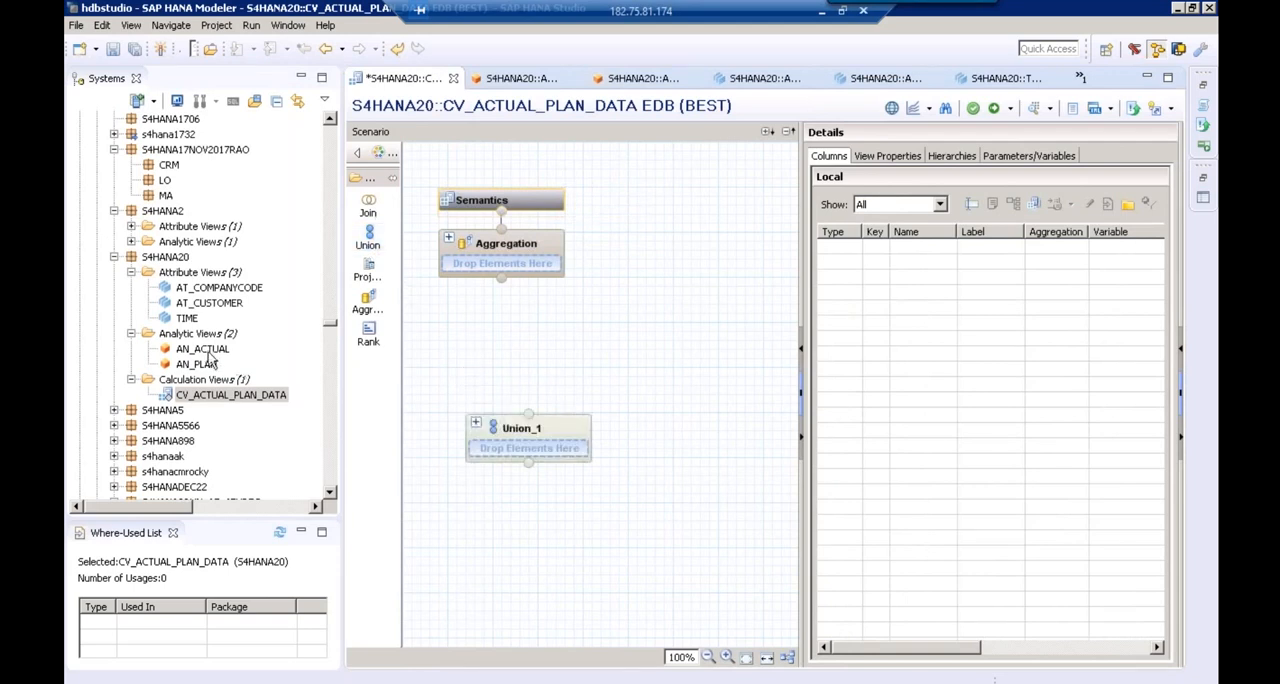
left_click_drag(203, 349, 540, 448)
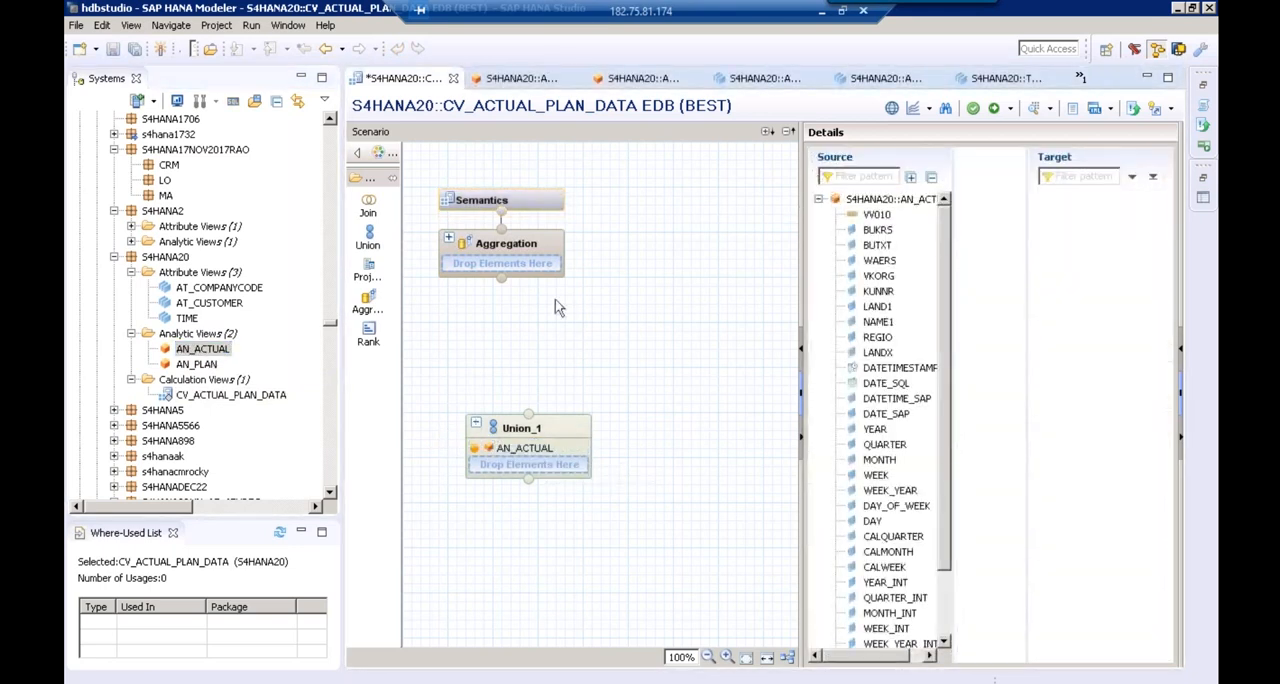
left_click_drag(207, 368, 515, 465)
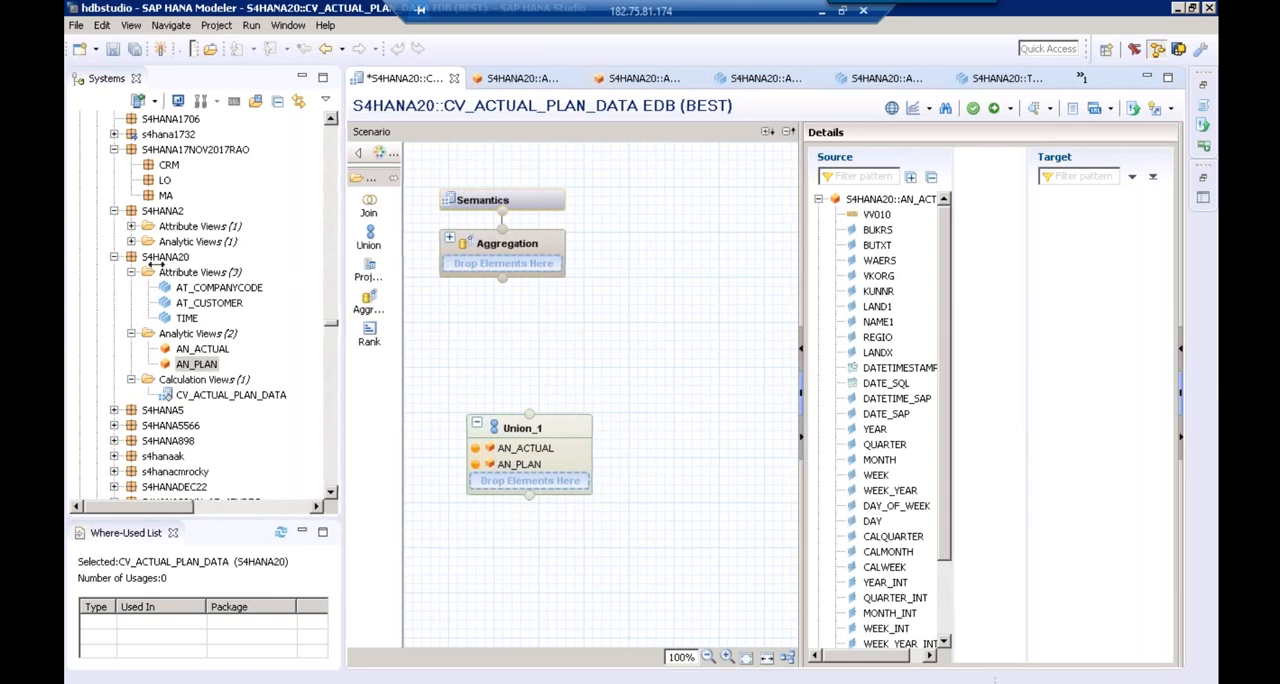
Widen the Union's mapping details and collapse the AN_ACTUAL columns to examine the two source views
left_click_drag(155, 258, 176, 260)
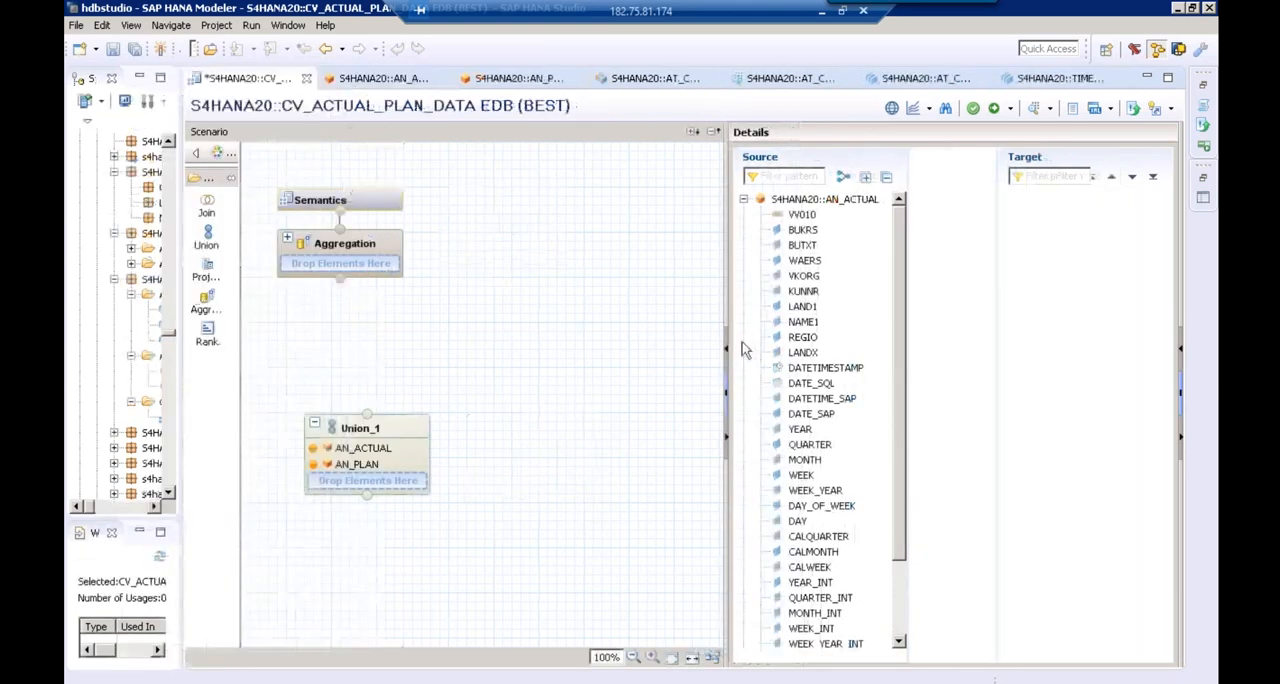
left_click_drag(728, 343, 528, 343)
mouse_move(780, 273)
left_mouse_down()
mouse_move(784, 310)
mouse_move(780, 272)
left_mouse_up()
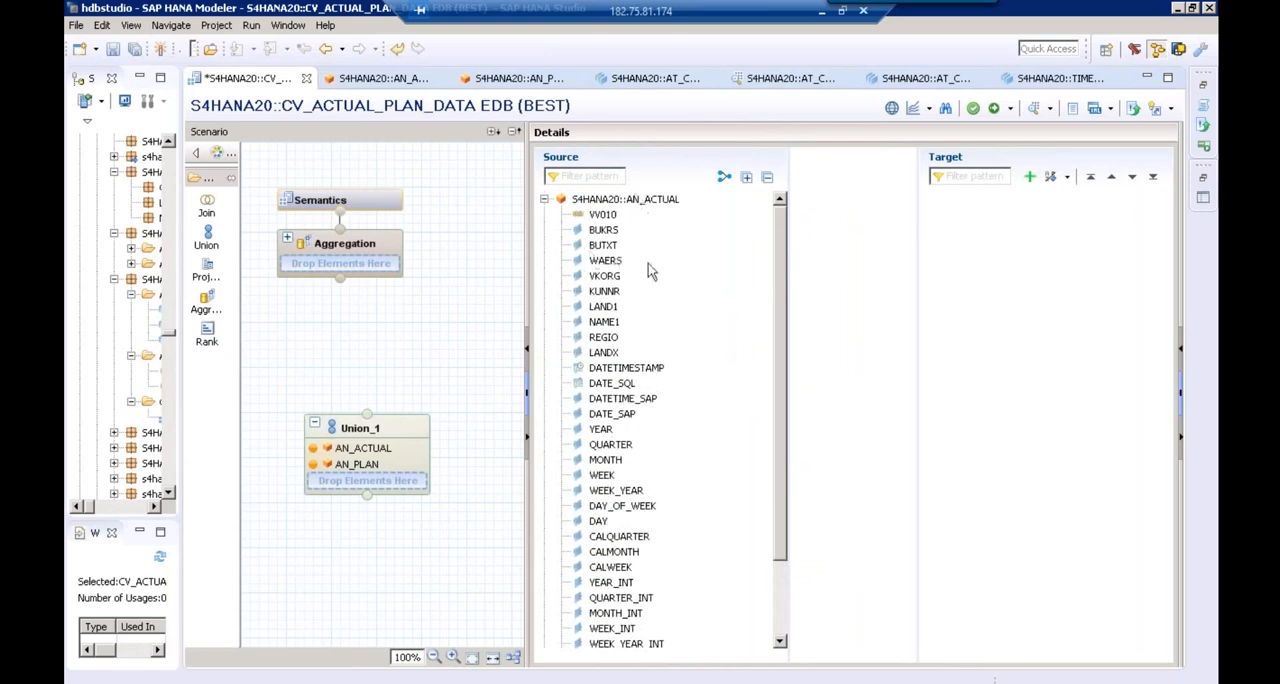
left_click(544, 200)
left_click(653, 204)
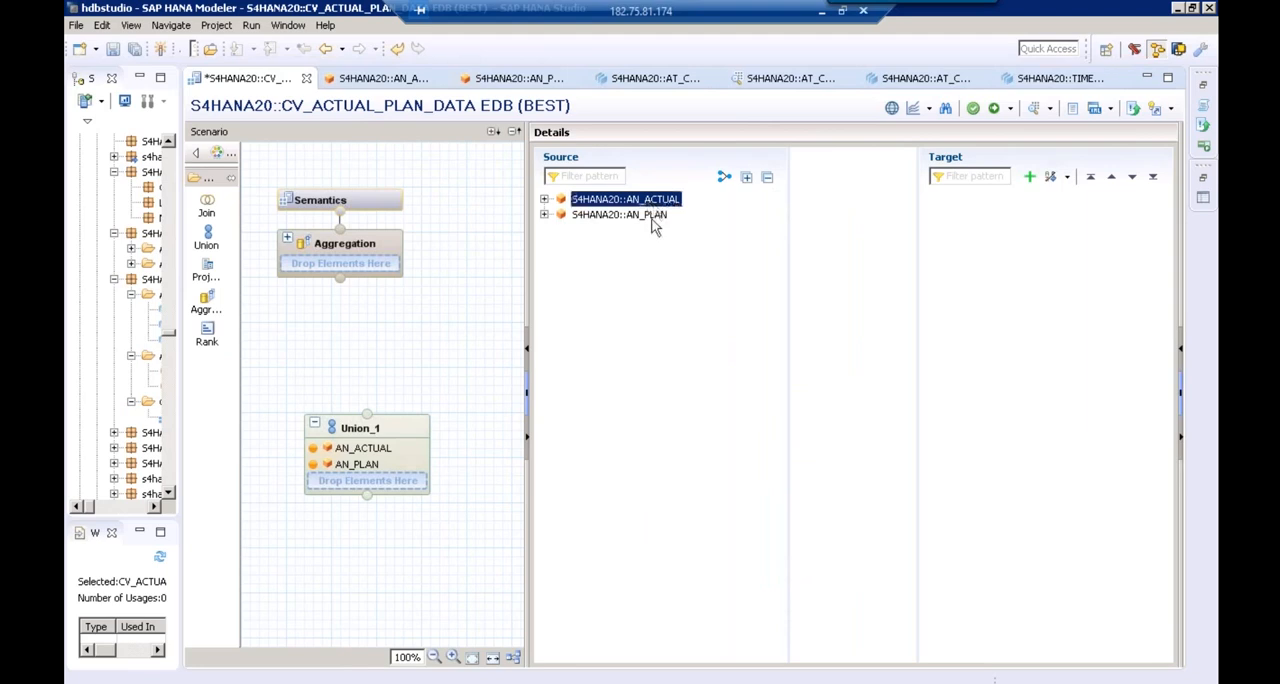
left_click(648, 216)
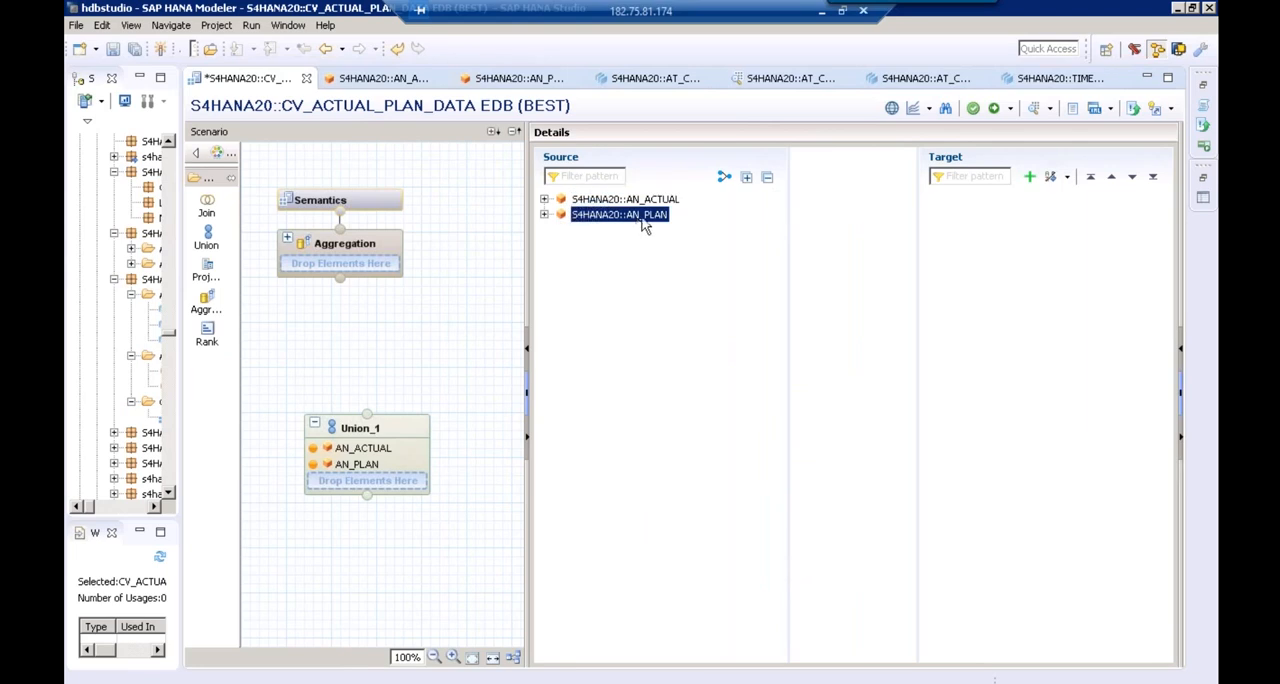
left_click(596, 201)
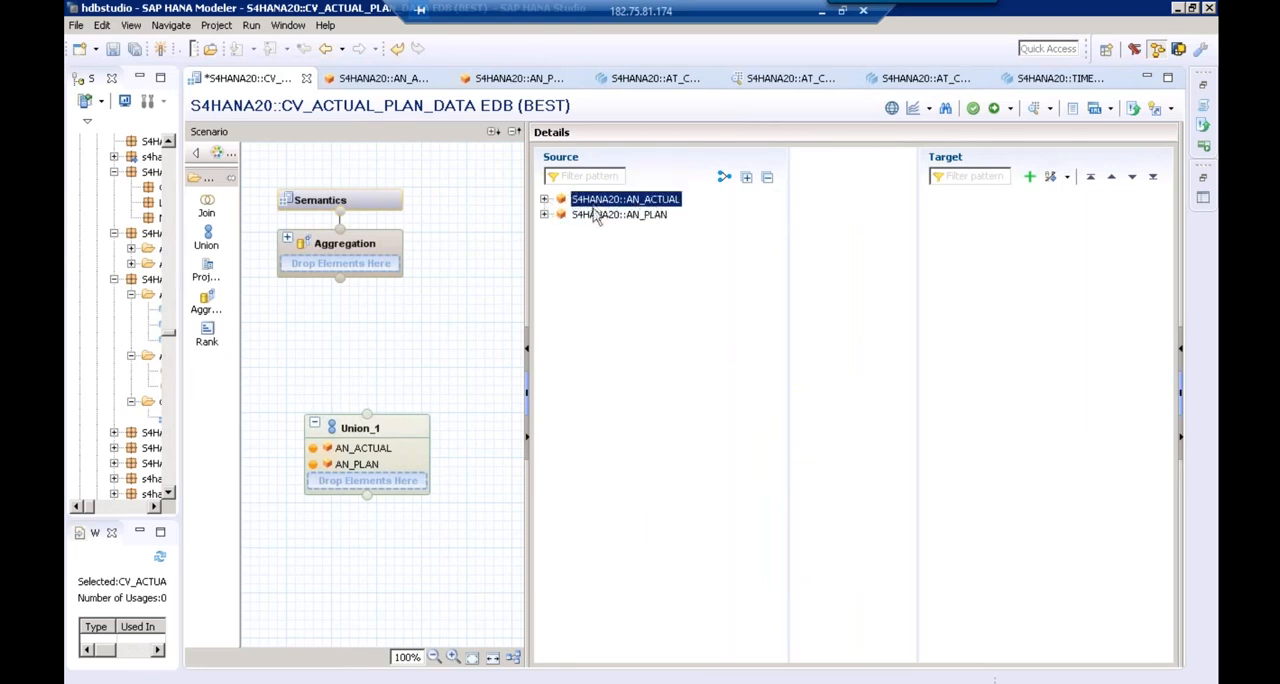
Map the BUKRS columns of AN_ACTUAL and AN_PLAN to one shared BUKRS target column in the Union
left_click(598, 216, "ctrl")
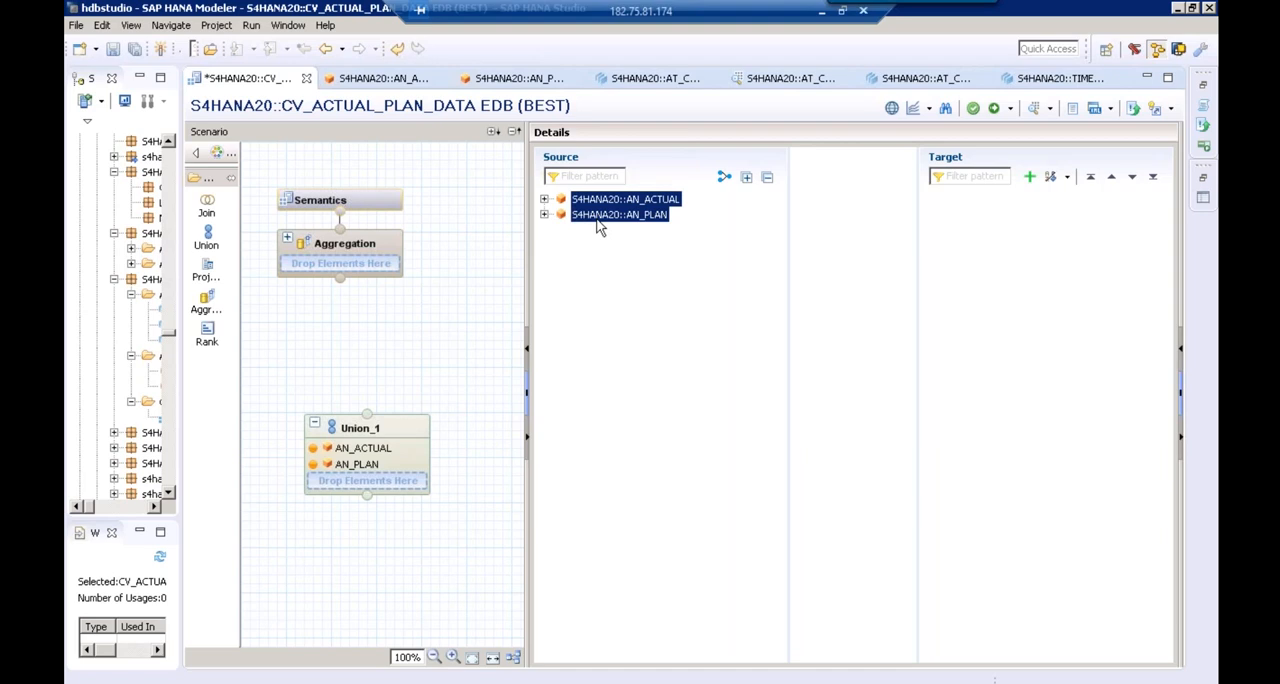
left_click(544, 199)
left_click(598, 230)
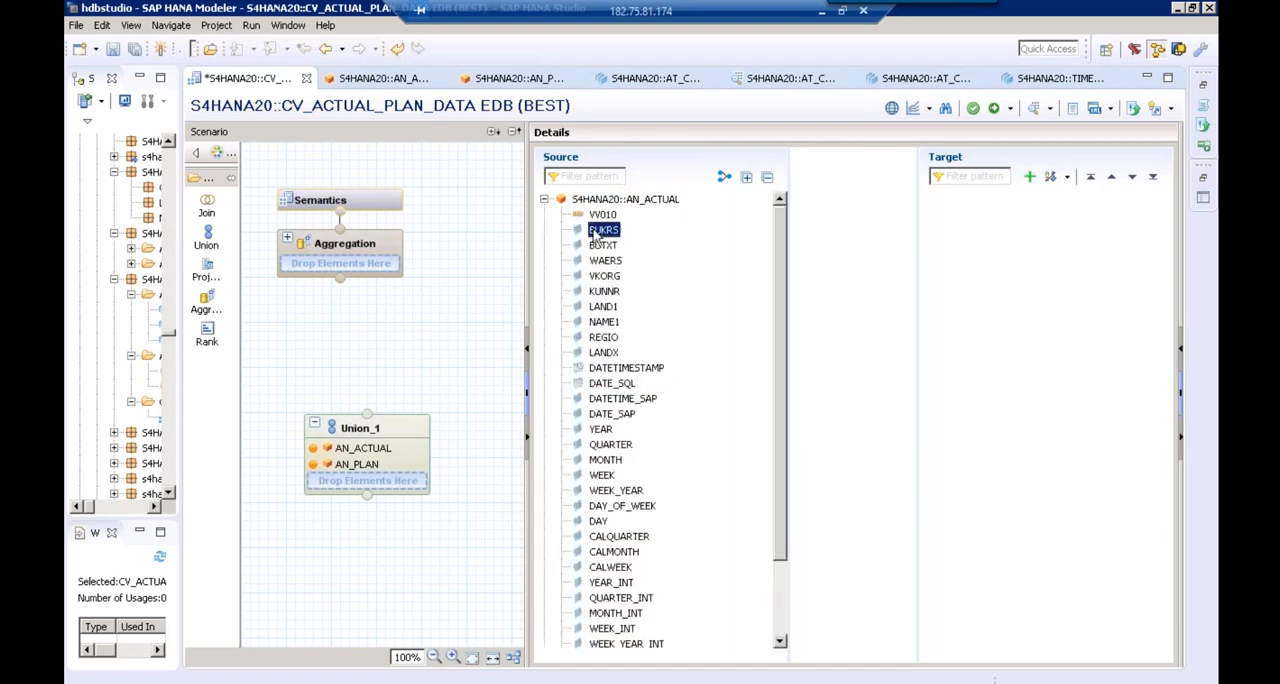
left_click_drag(597, 233, 957, 232)
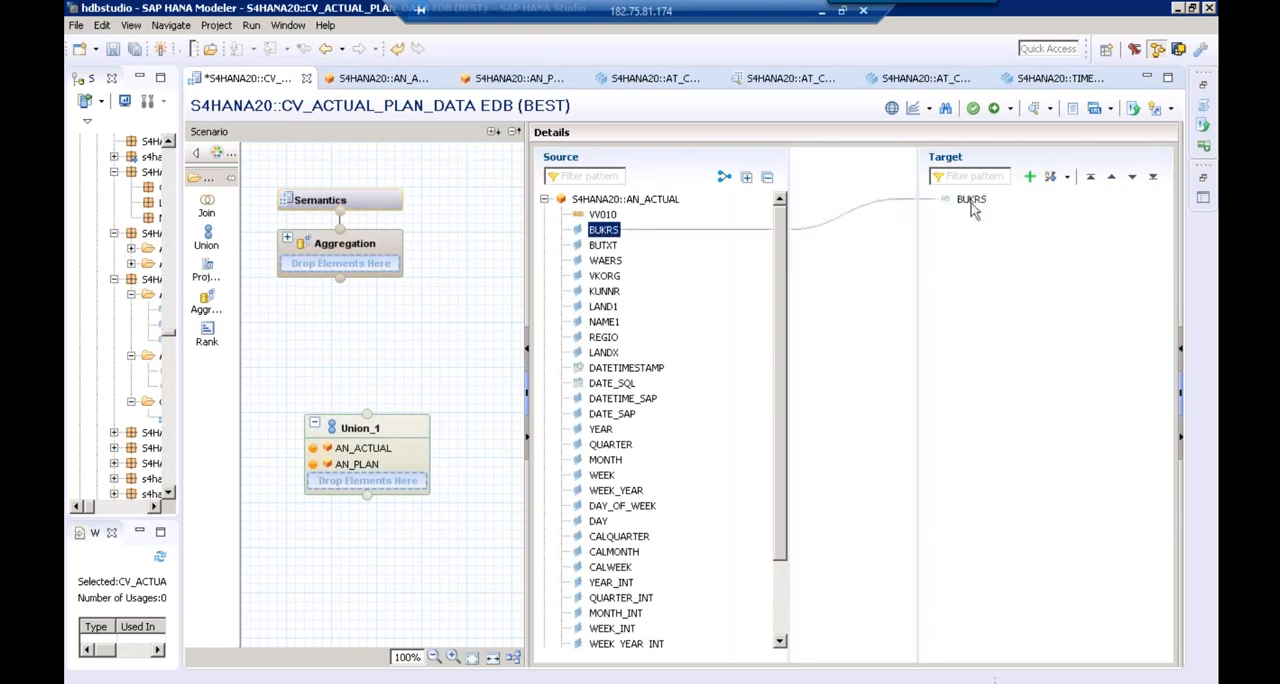
left_click(544, 200)
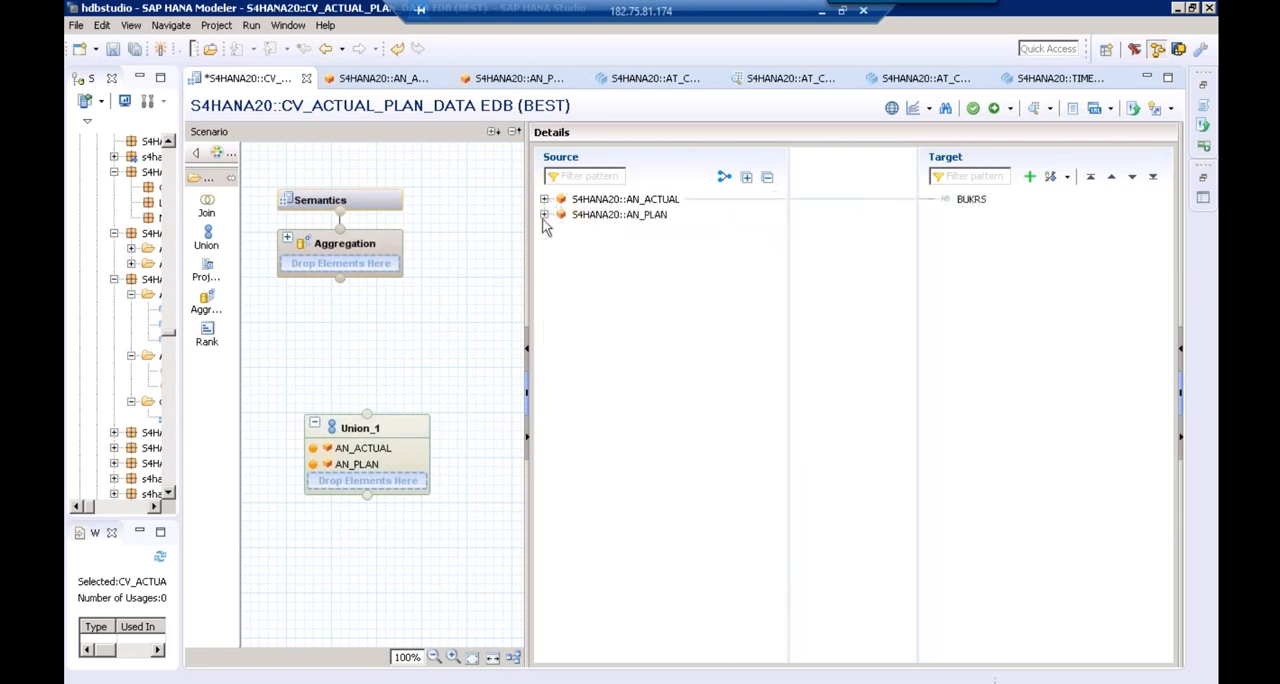
left_click(544, 214)
left_click_drag(603, 230, 960, 200)
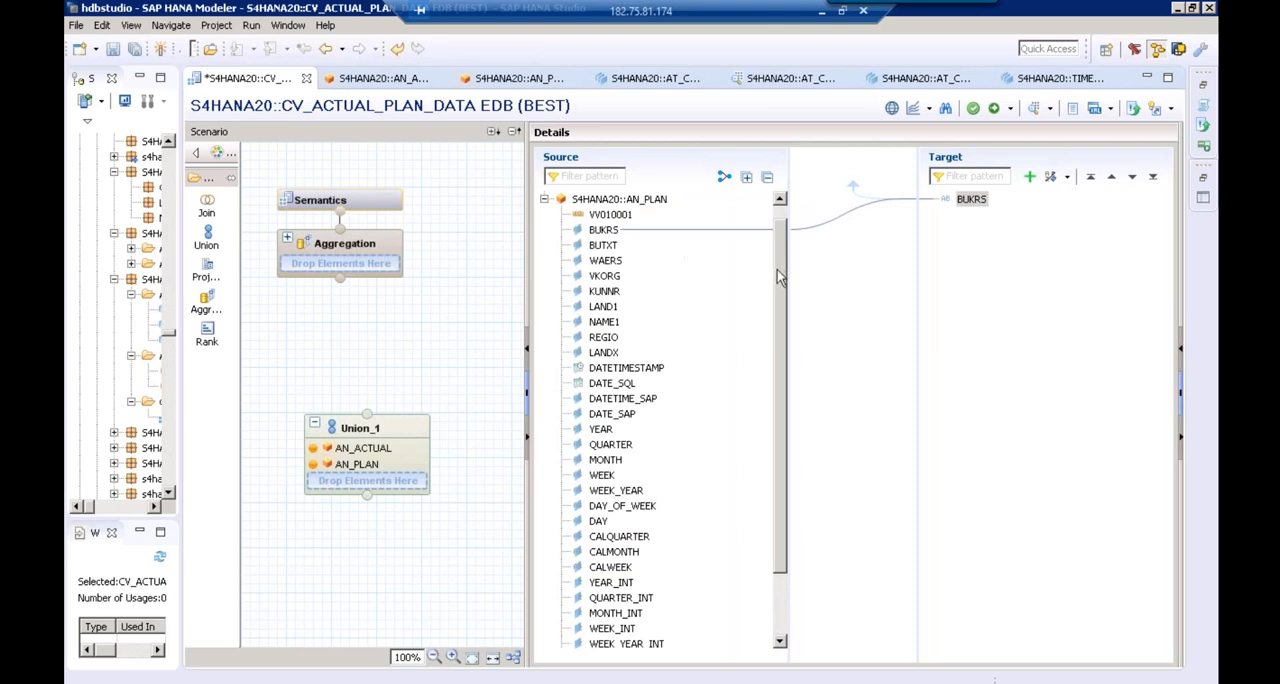
left_click_drag(777, 278, 777, 345)
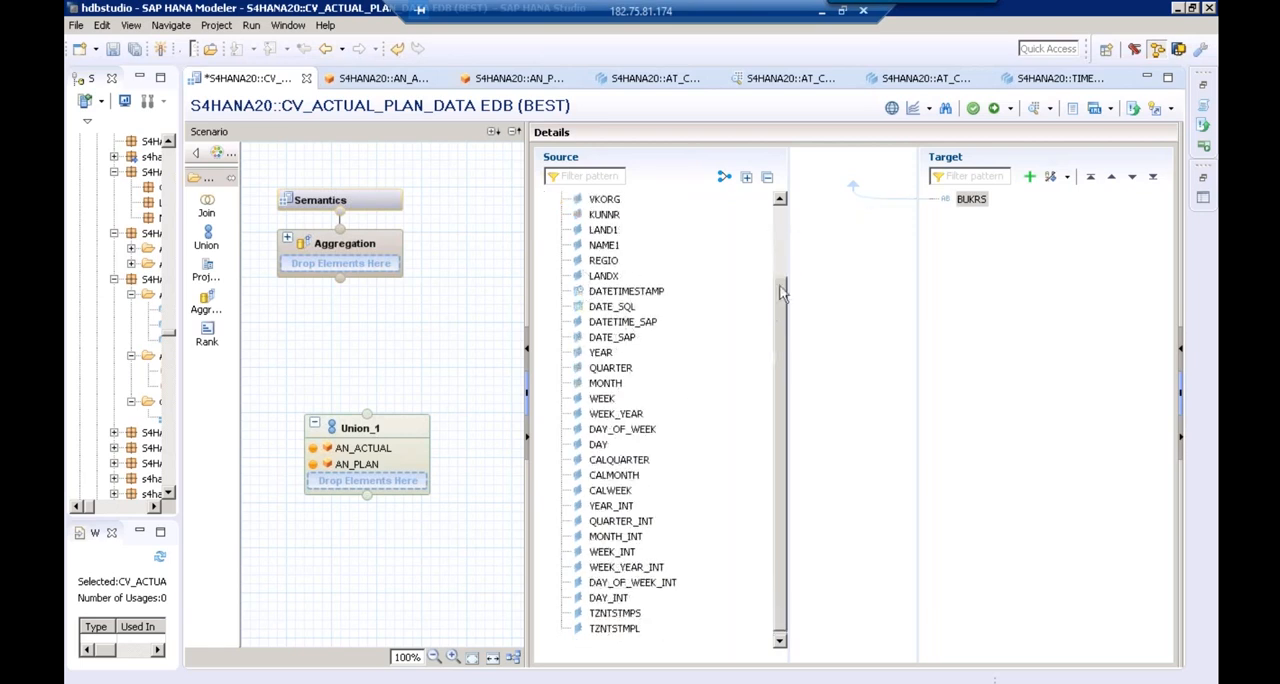
left_click_drag(781, 291, 781, 215)
Remove the BUKRS target column from the Union's mapping
right_click(972, 200)
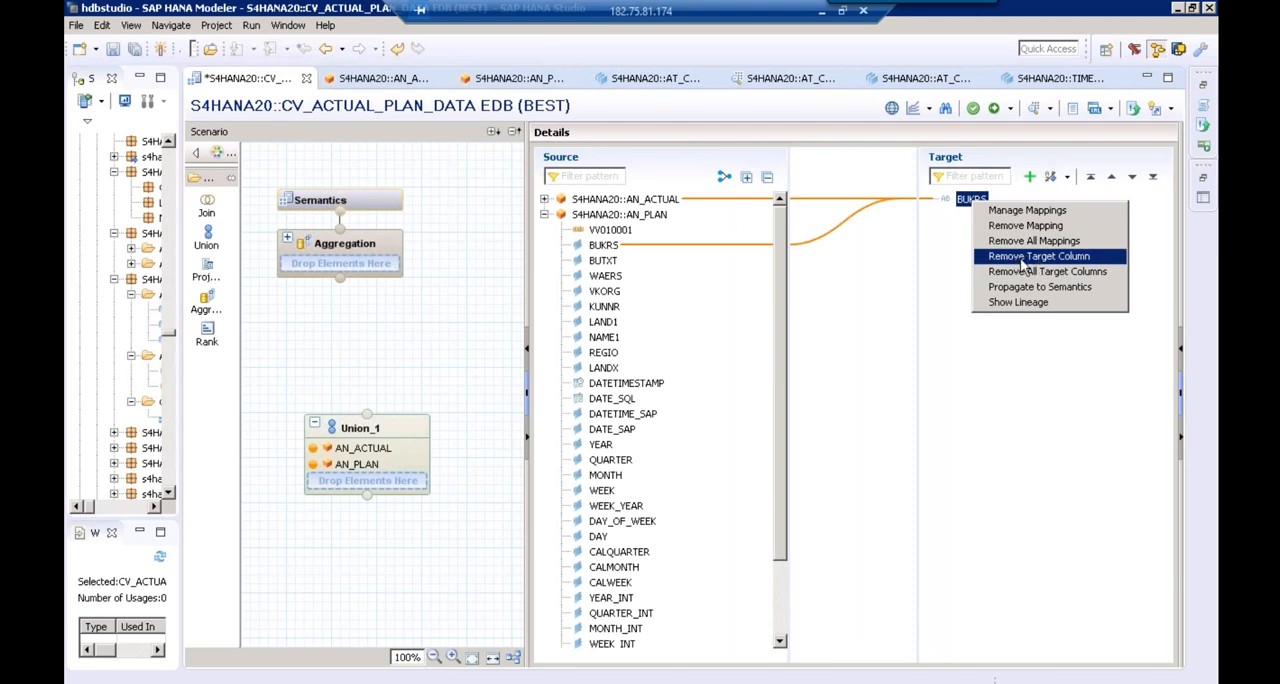
left_click(1022, 256)
left_click(730, 365)
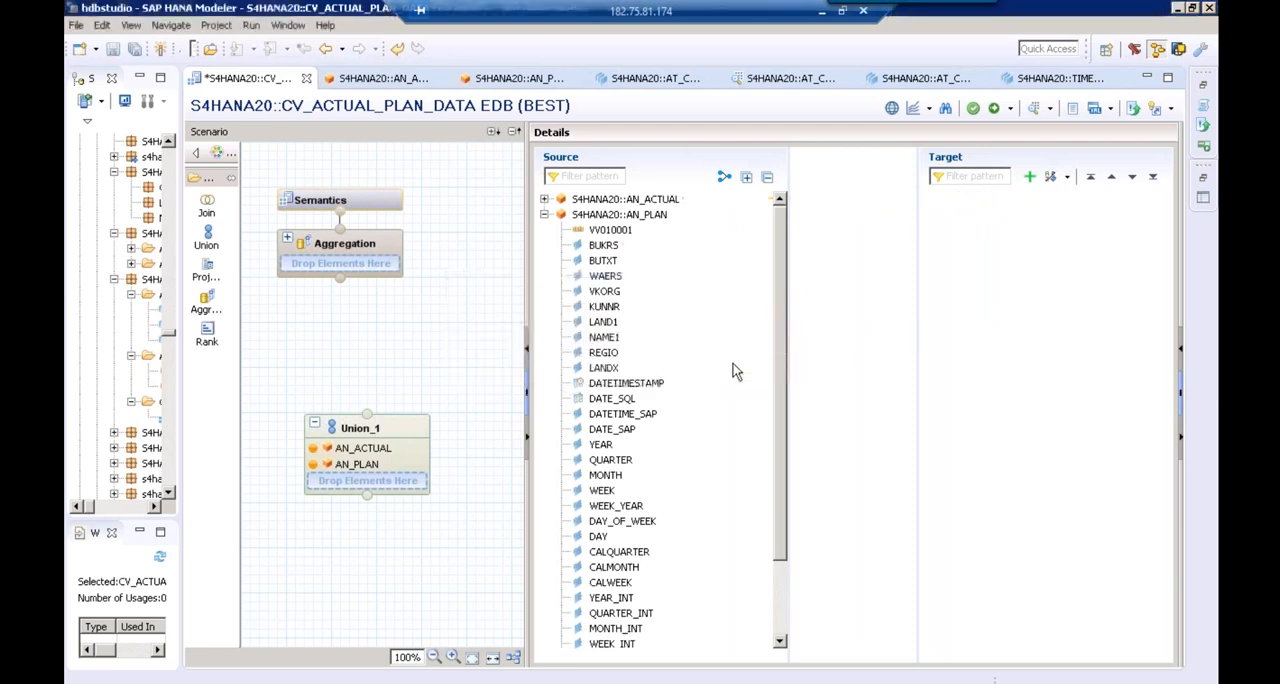
Auto-map all columns of AN_ACTUAL and AN_PLAN by name to the Union's target
left_click(558, 215)
left_click(601, 202)
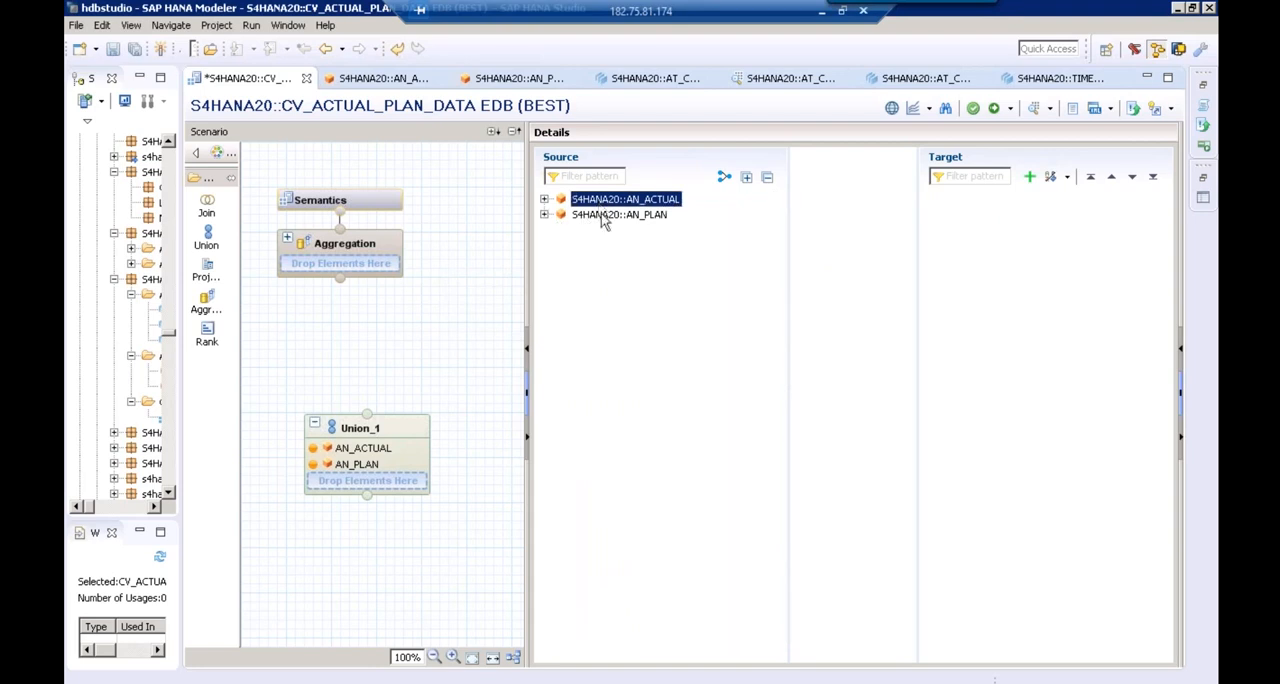
left_click(603, 216, "ctrl")
left_click(728, 182)
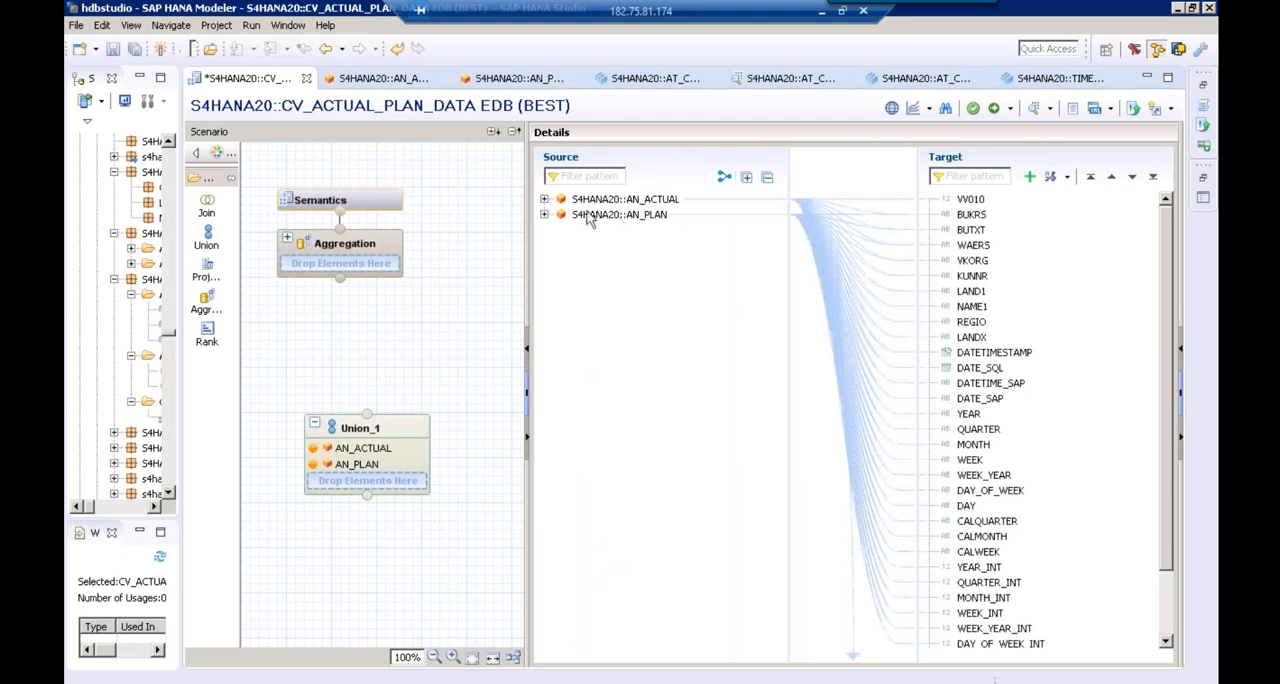
Examine how the Union's target columns, from VV010 downward, are mapped to the AN_ACTUAL and AN_PLAN sources
left_click(545, 199)
left_click(971, 200)
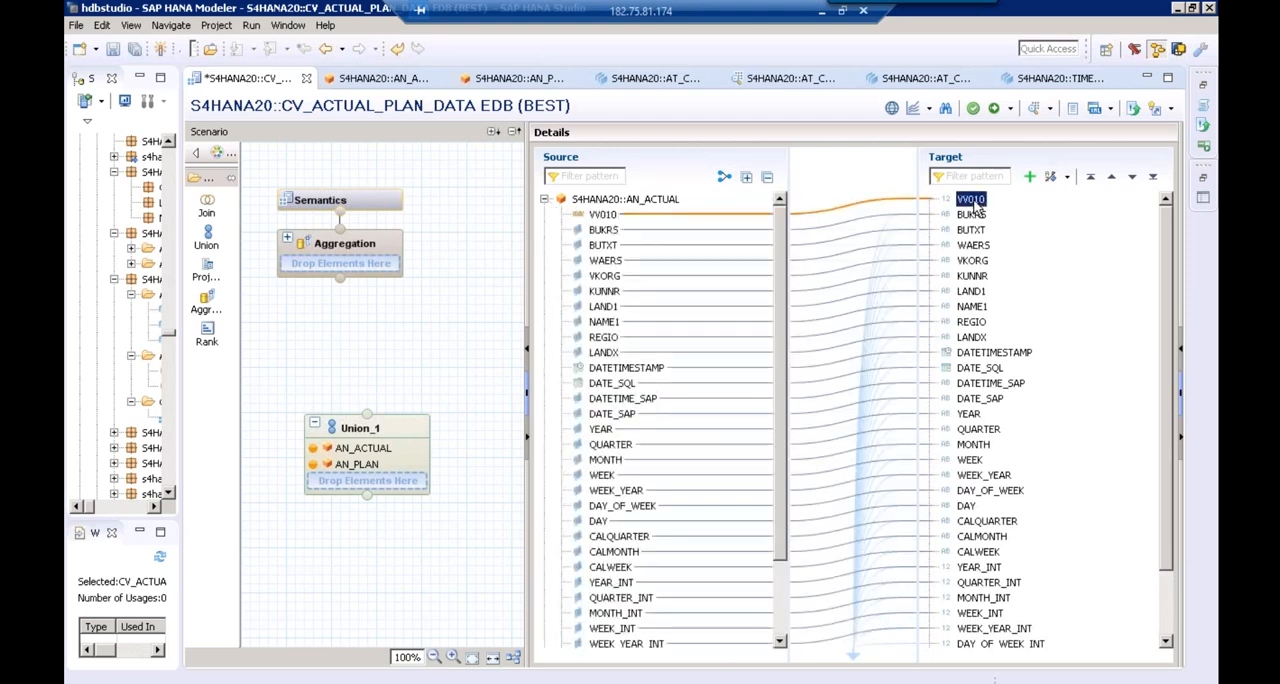
left_click(975, 210)
key("Down")
key("Down")
key("Down")
key("Down")
key("Down")
key("Down")
key("Down")
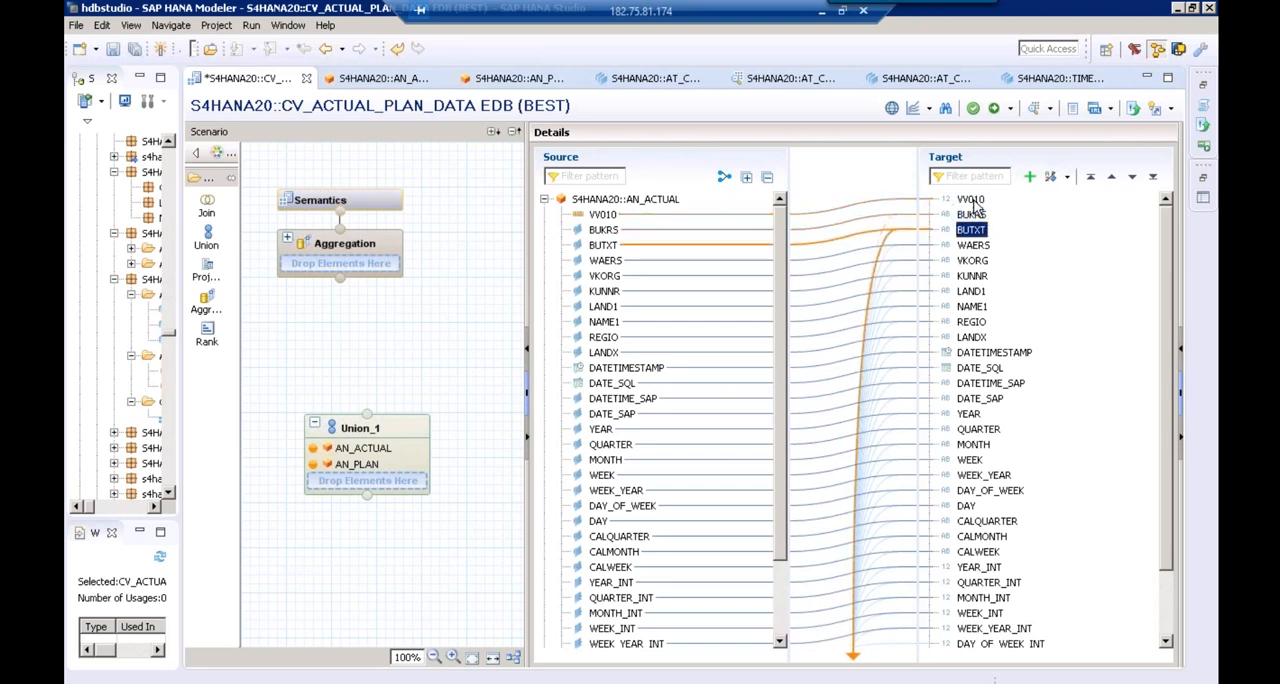
key("Down")
key("Down")
key("Down")
key("Down")
key("Down")
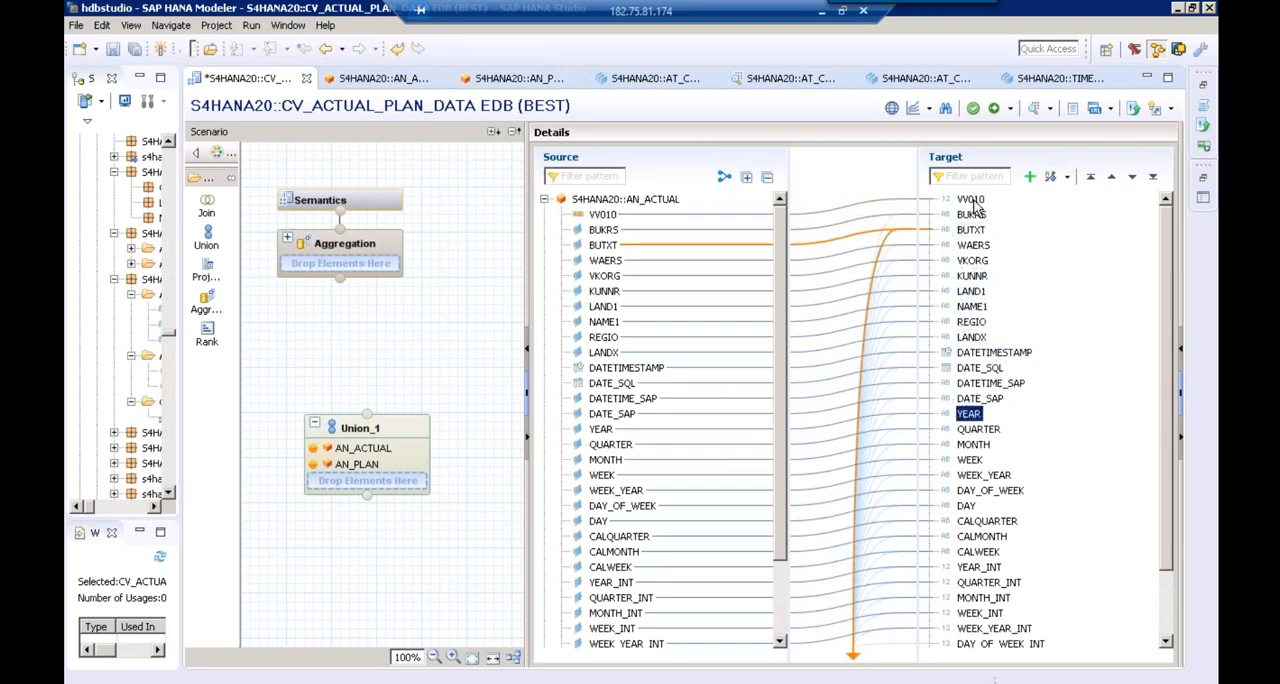
left_click(545, 200)
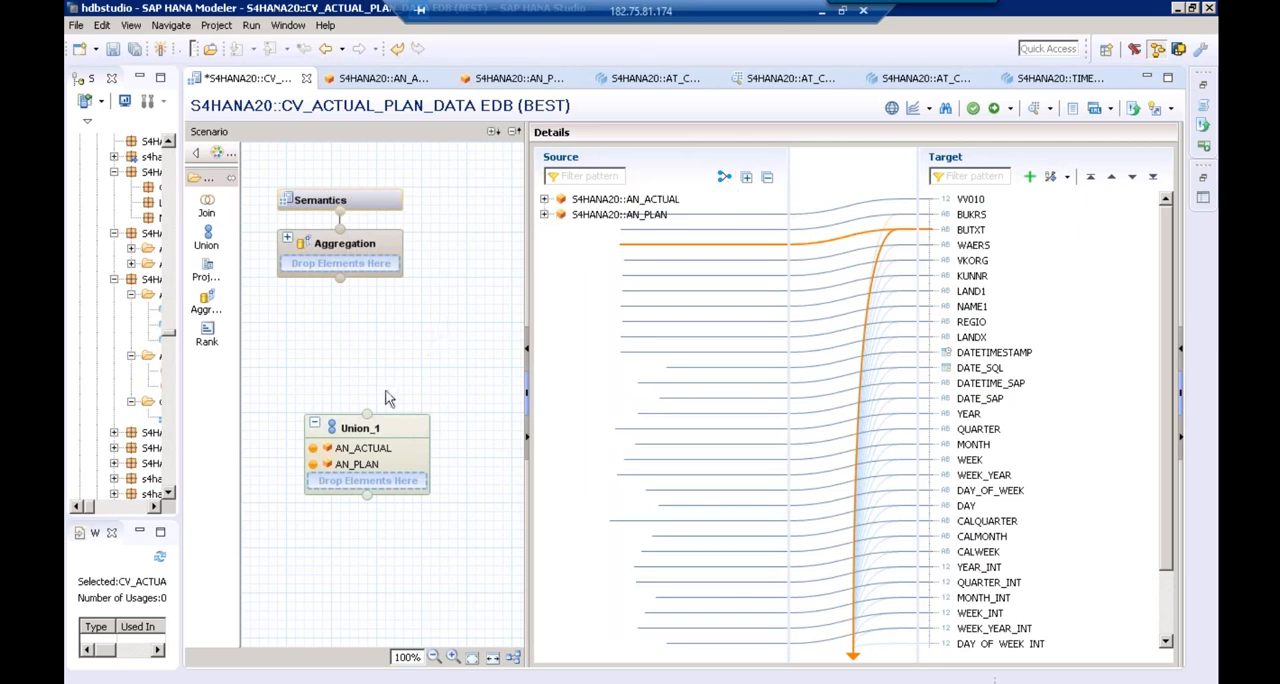
Connect Union_1 to the Aggregation and add BUKRS, BUTXT, KUNNR, NAME1, YEAR and MONTH to its output
left_click_drag(367, 413, 347, 260)
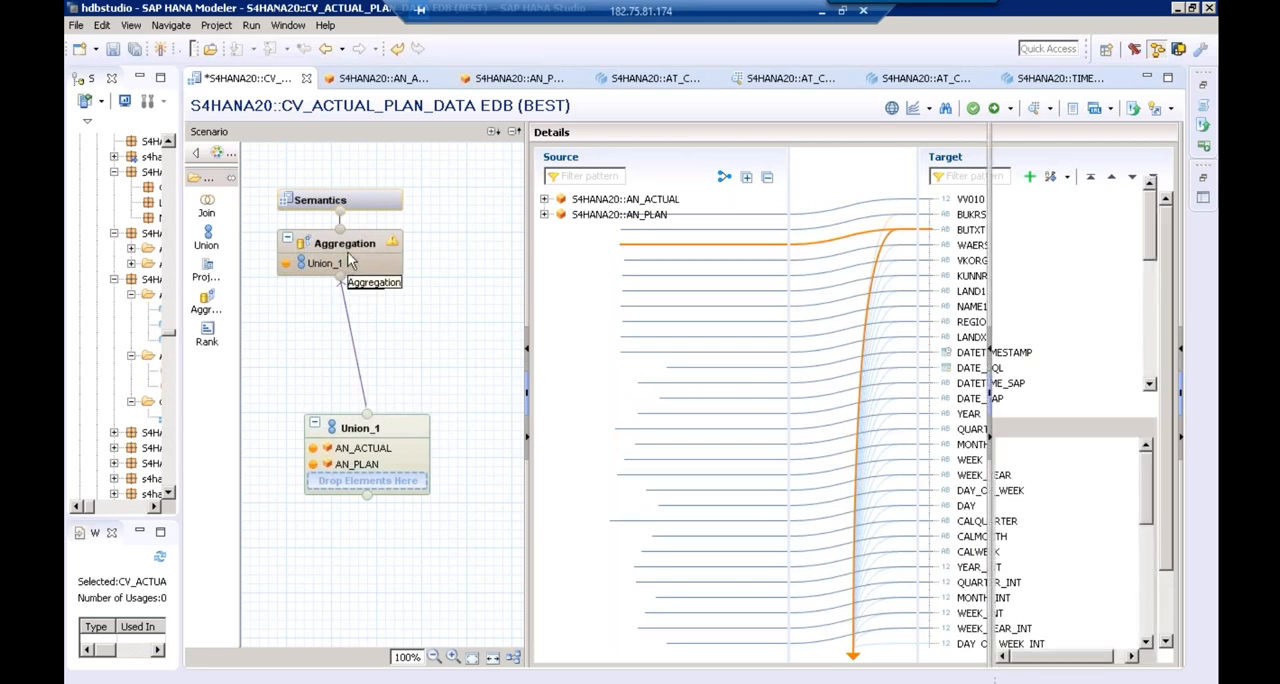
left_click(350, 262)
left_click(630, 211)
left_click(616, 211)
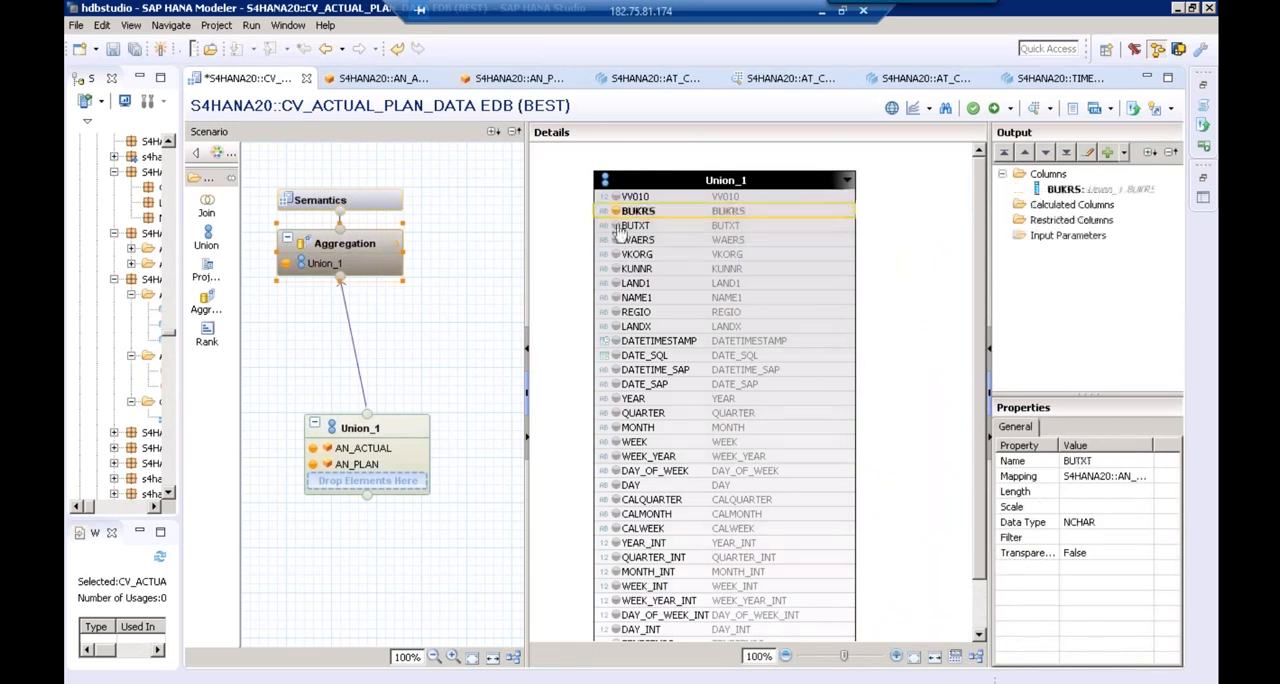
left_click(616, 225)
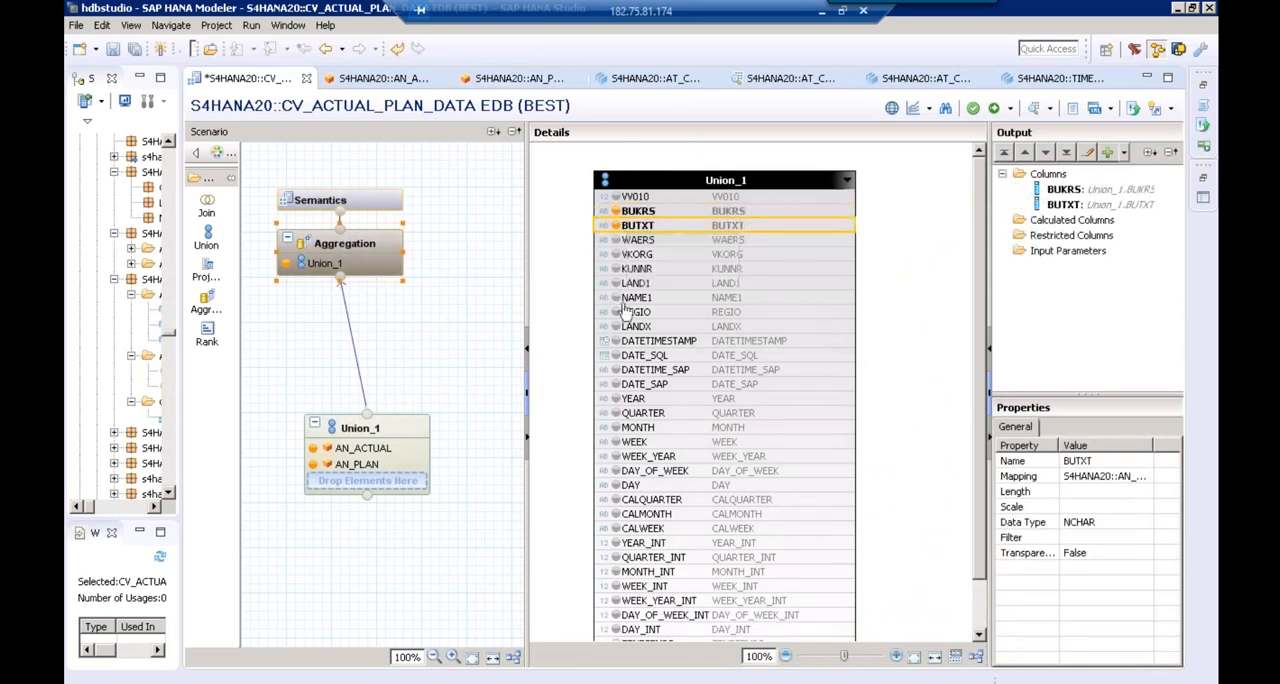
left_click(636, 268)
left_click(616, 268)
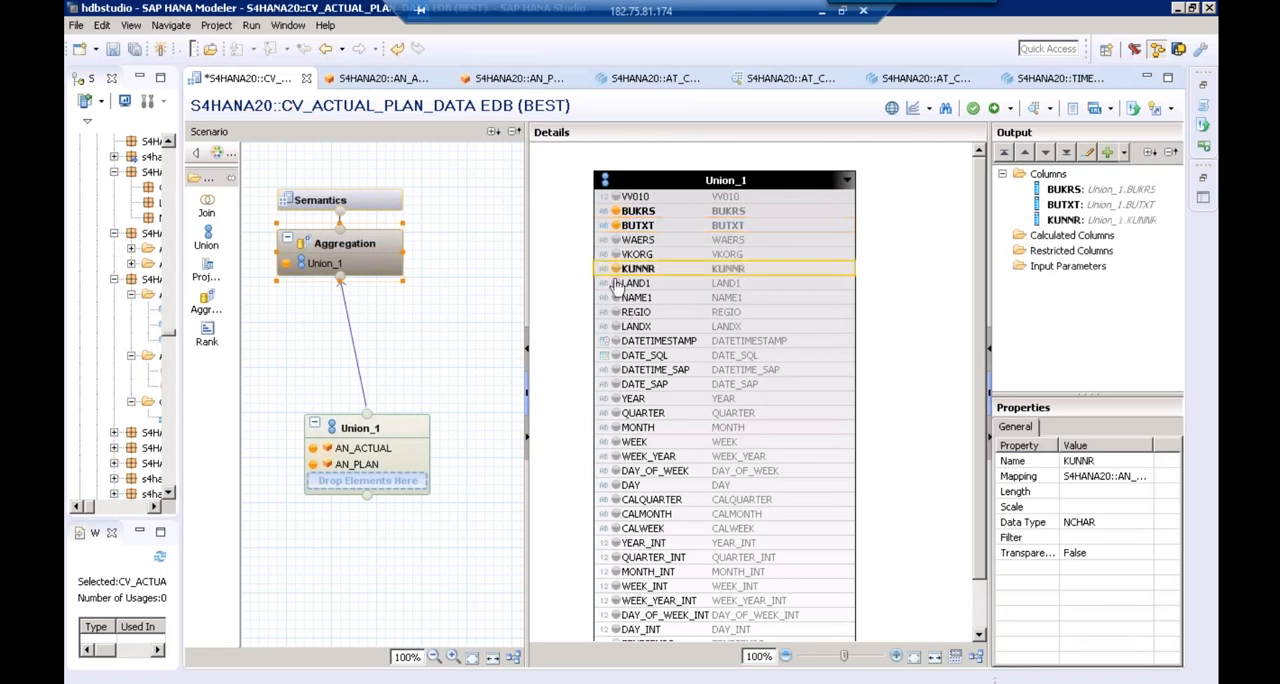
left_click(616, 297)
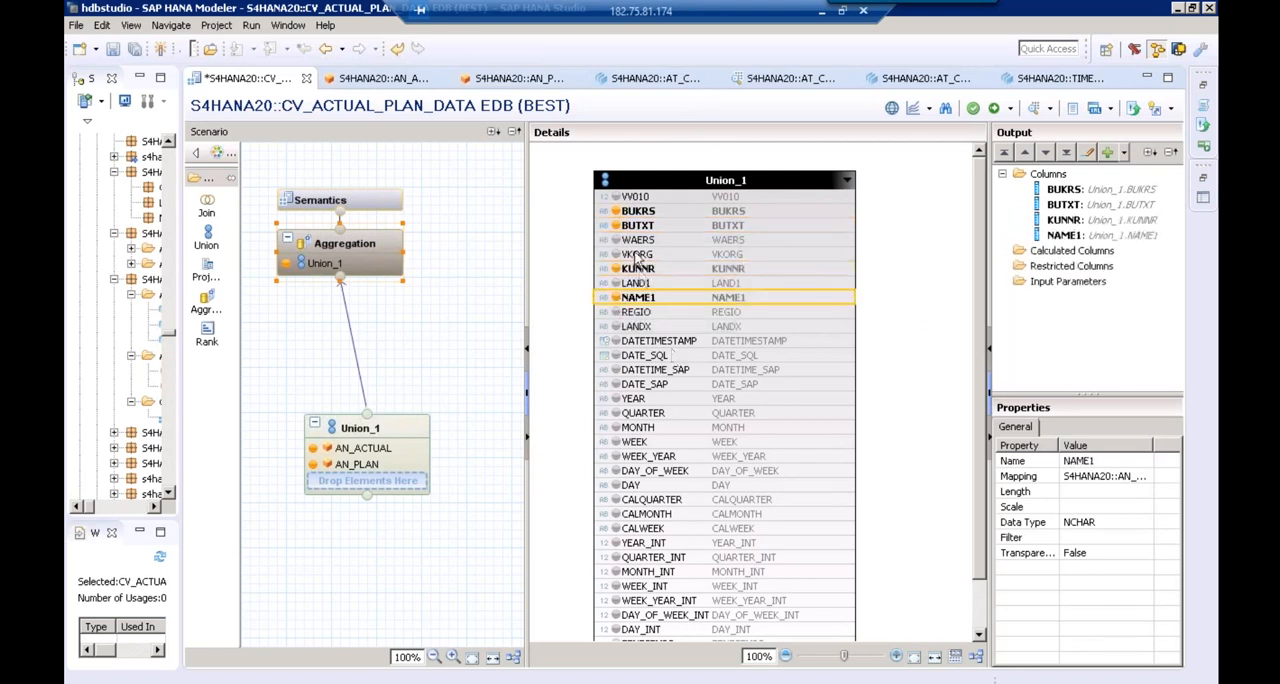
left_click(616, 398)
left_click(617, 428)
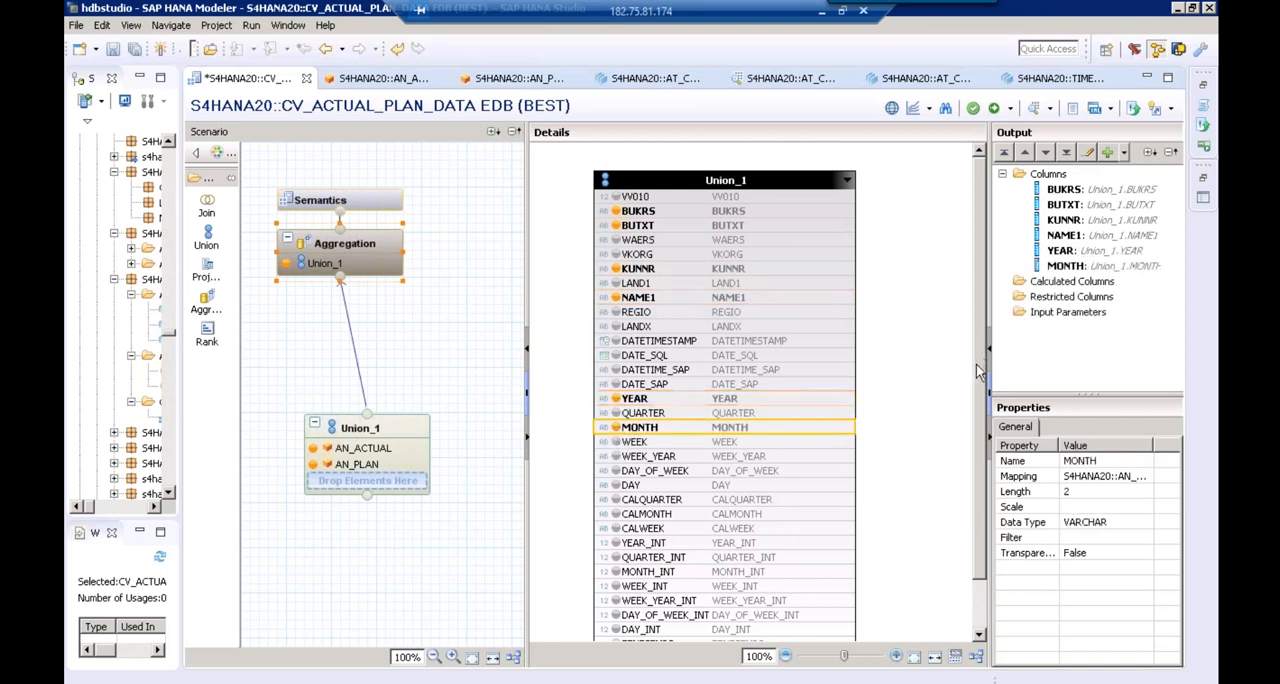
Add the value columns VV010 and VV010001 from Union_1 to the Aggregation's output
left_click_drag(977, 367, 978, 464)
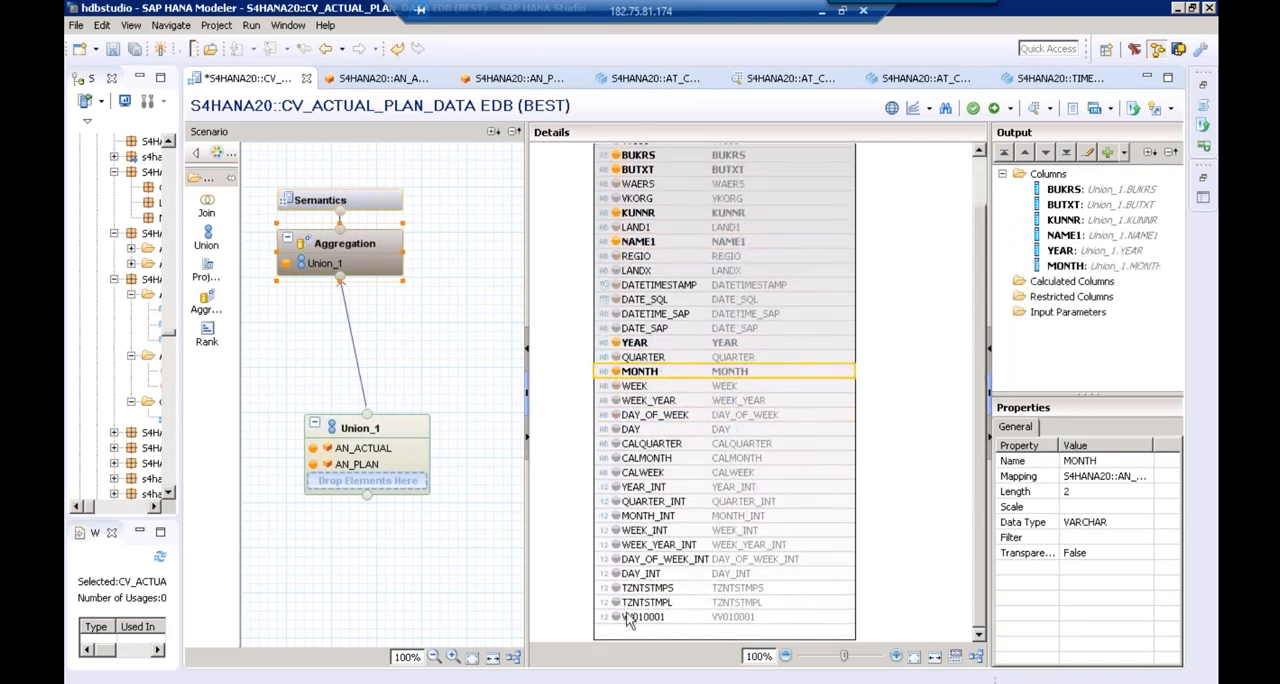
left_click_drag(982, 205, 982, 191)
left_click(616, 197)
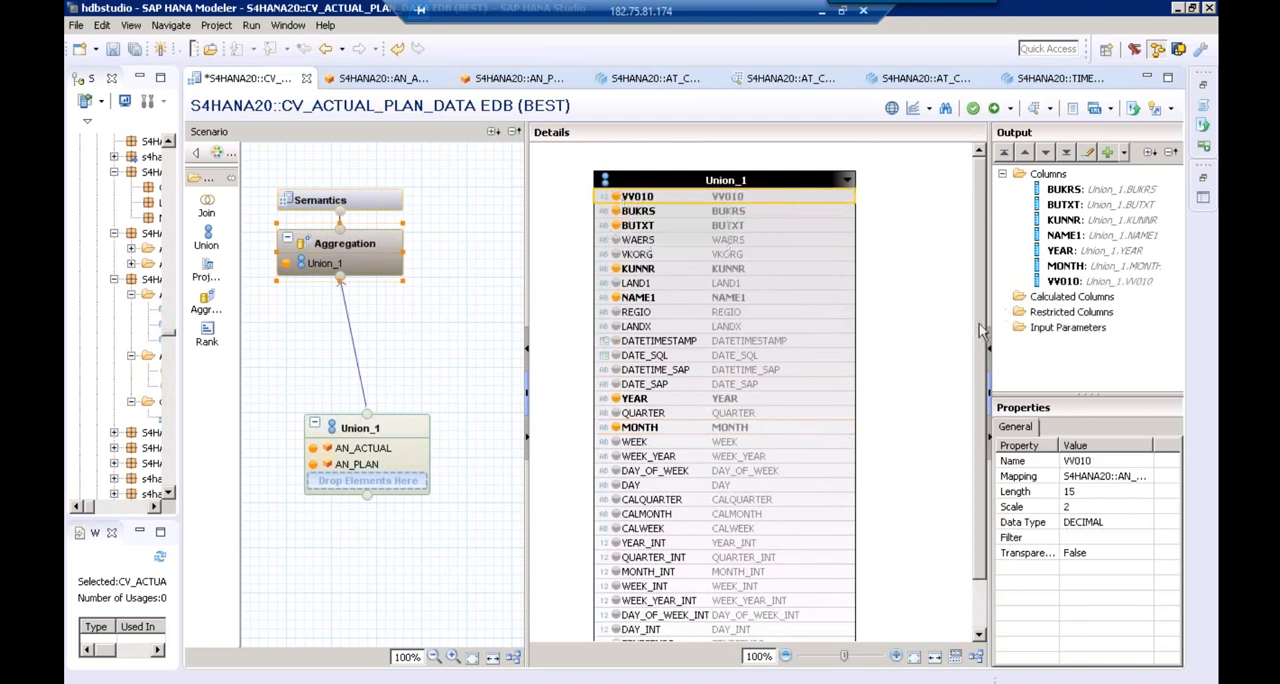
scroll(640, 630, "down", 2)
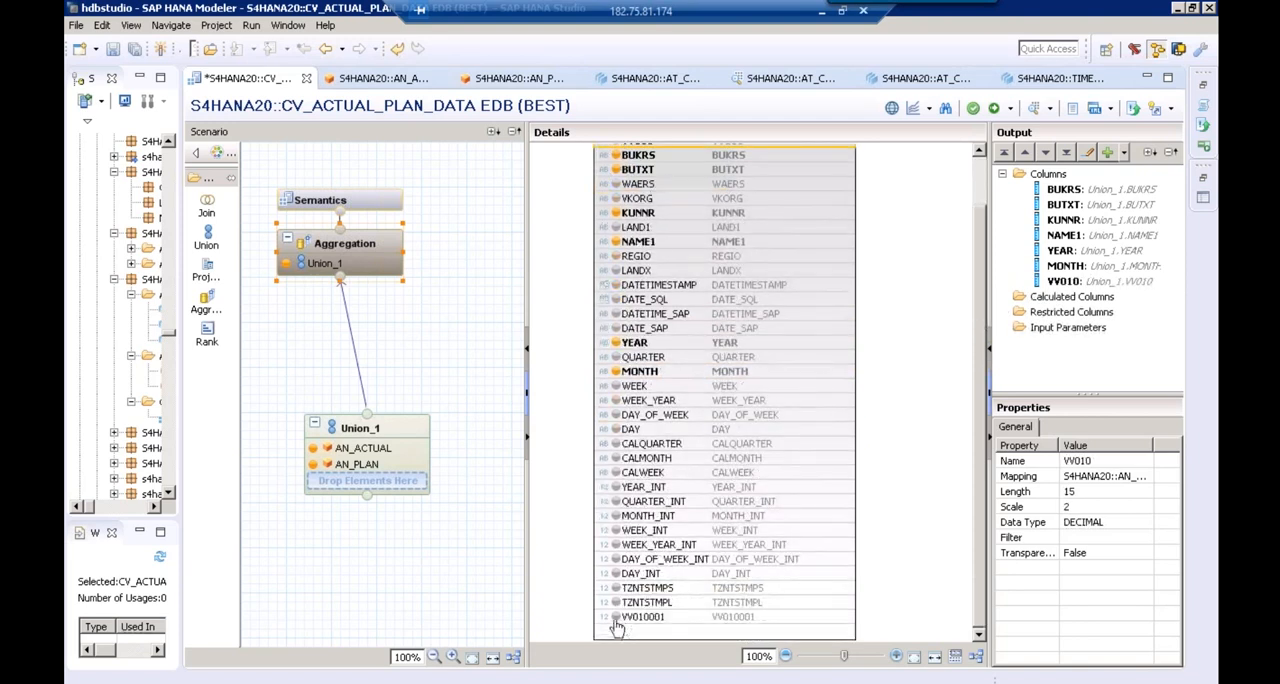
left_click(616, 617)
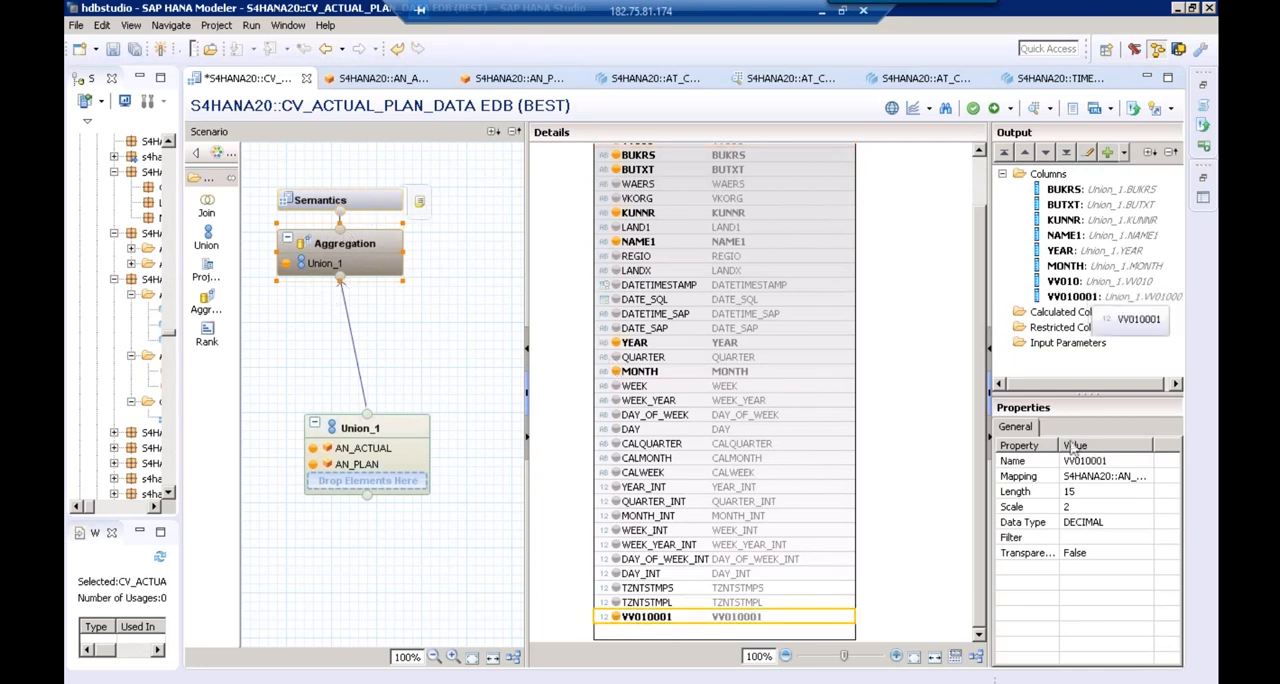
Widen the Aggregation's output area, open the definition of a new restricted column and fit its dialog on the screen
left_click(1050, 327)
left_click_drag(986, 274, 872, 273)
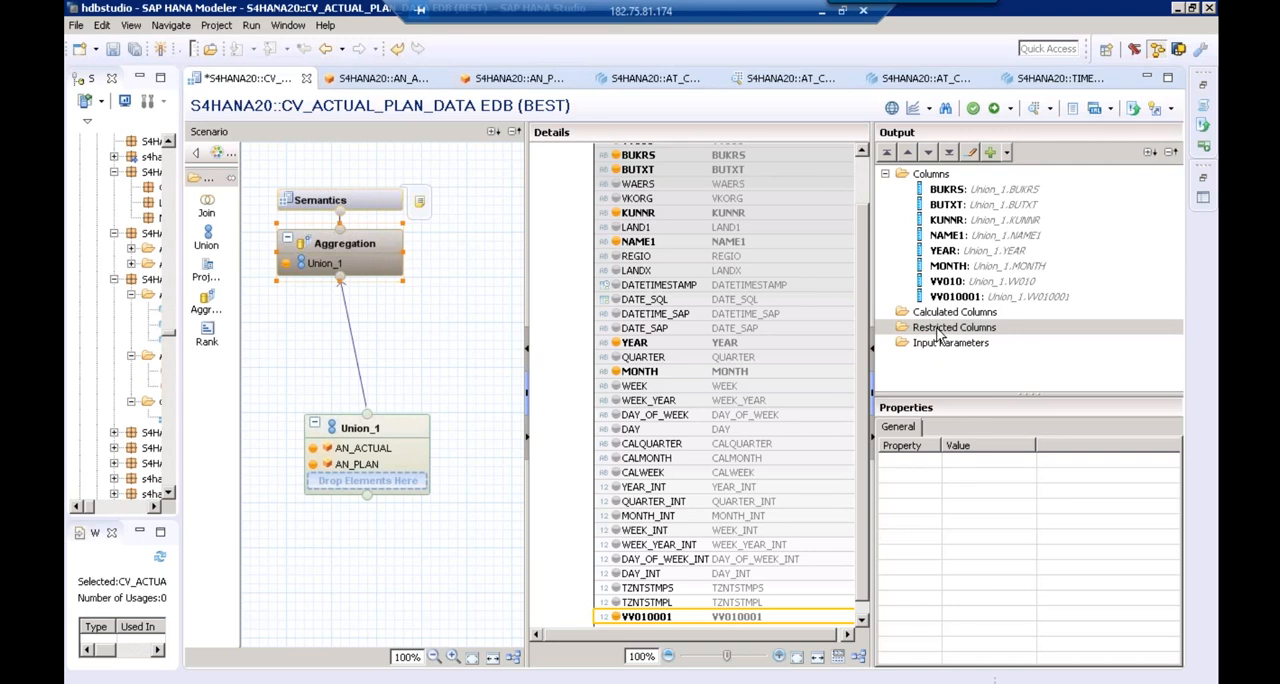
right_click(940, 333)
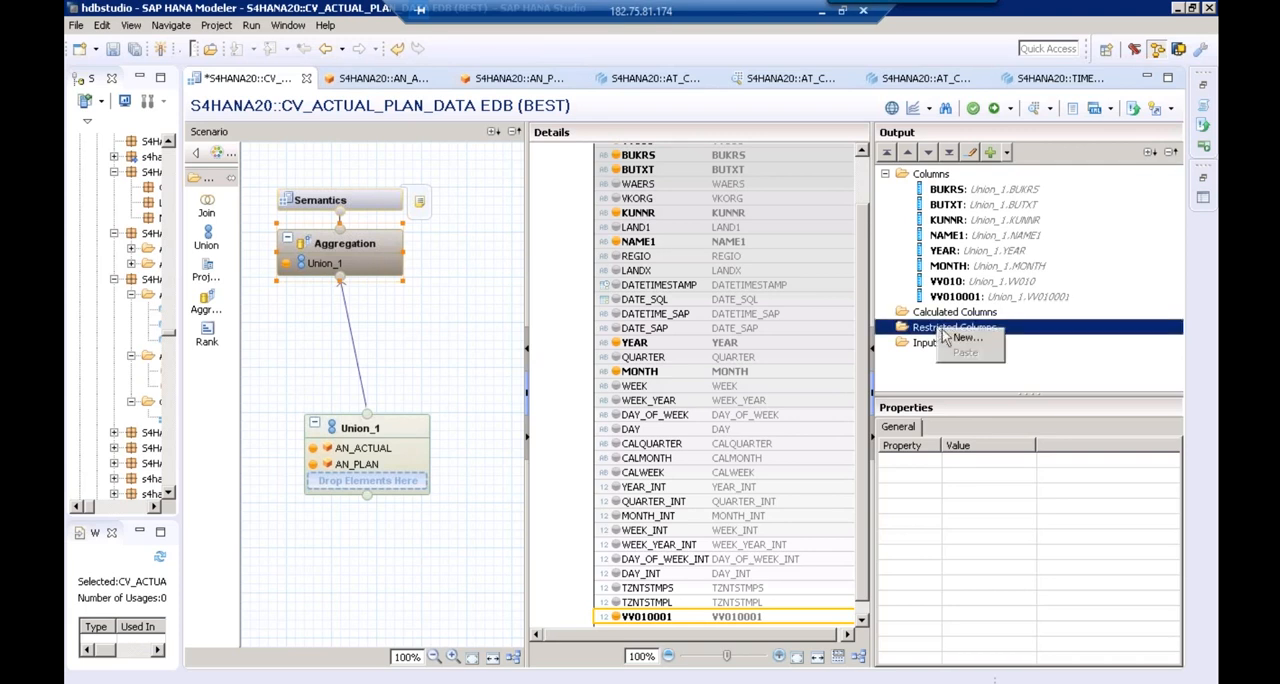
left_click(963, 340)
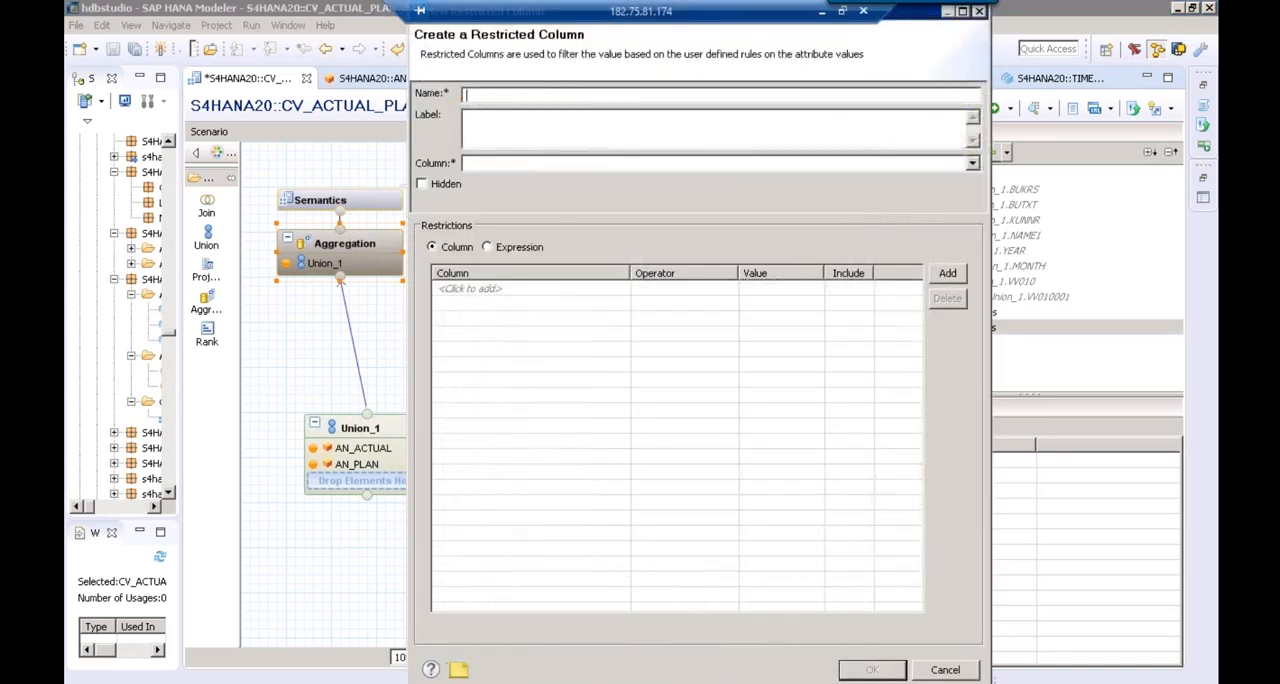
left_click_drag(413, 682, 538, 567)
left_click_drag(811, 122, 818, 148)
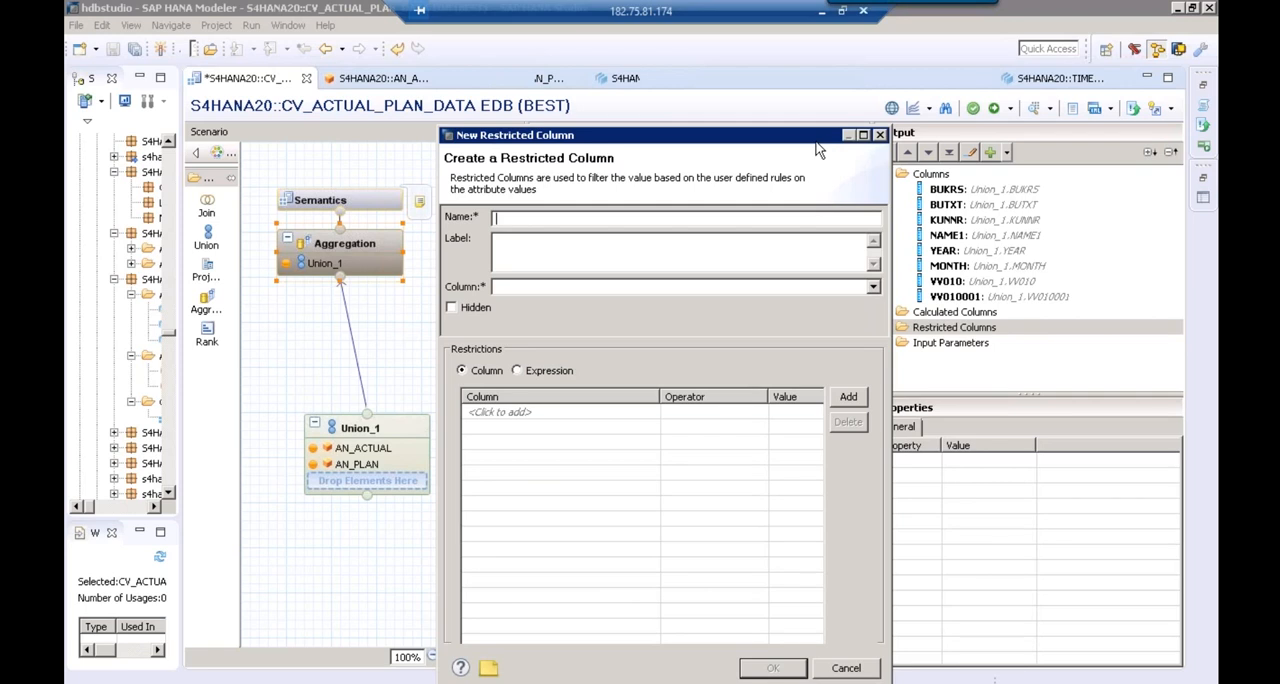
Name and label the restricted column COMPANYCODE1000 and base it on the VV010 column
type("COMPANYCODE1000")
left_click(735, 260)
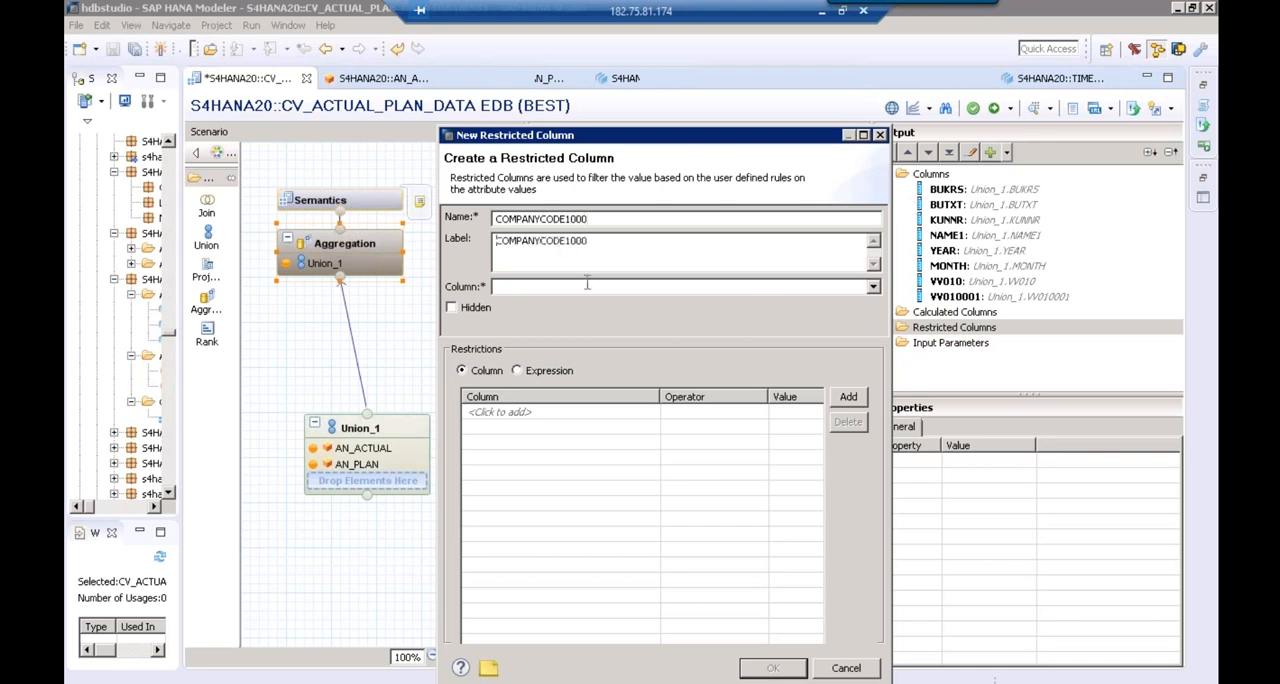
left_click(531, 288)
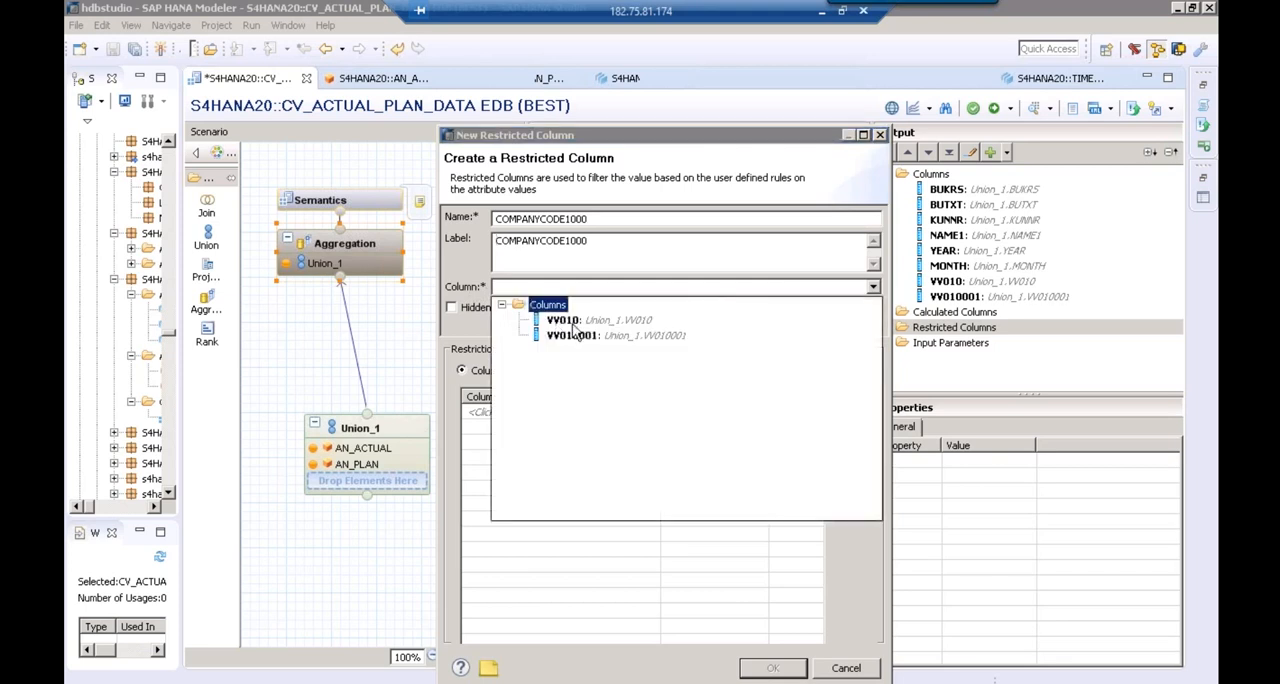
left_click(567, 323)
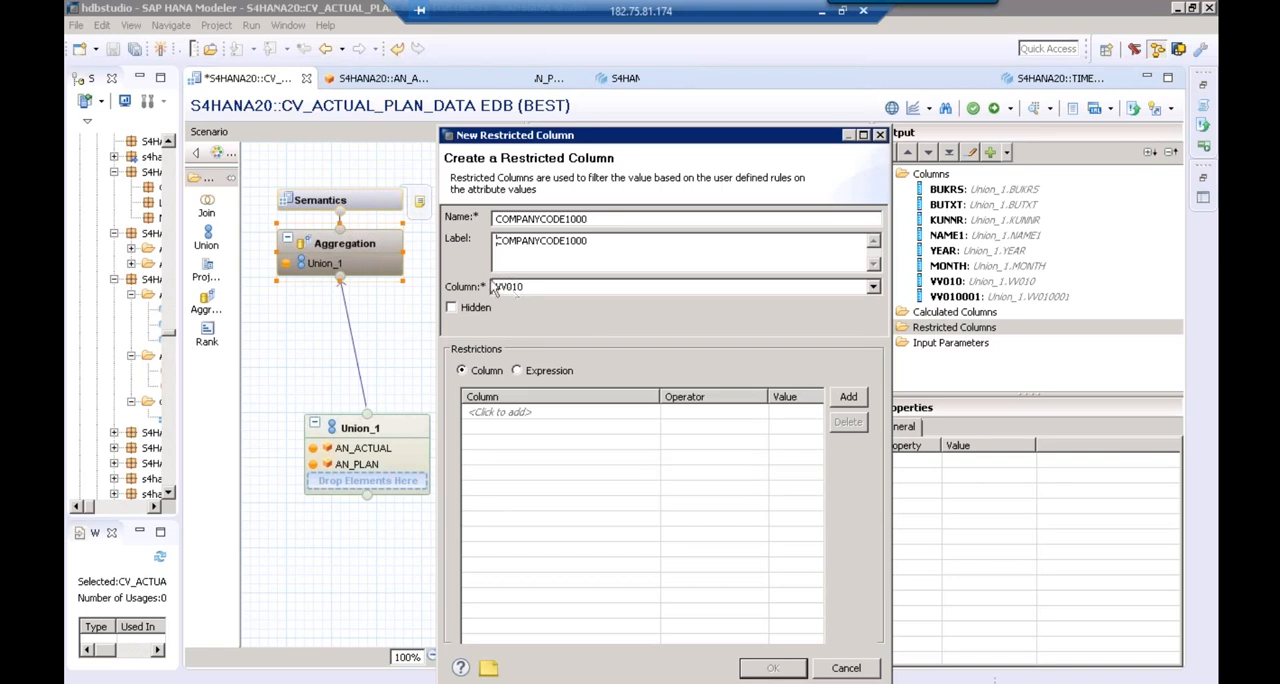
Add a restriction on the BUKRS column with the Equal operator to the restricted column COMPANYCODE1000
left_click(533, 420)
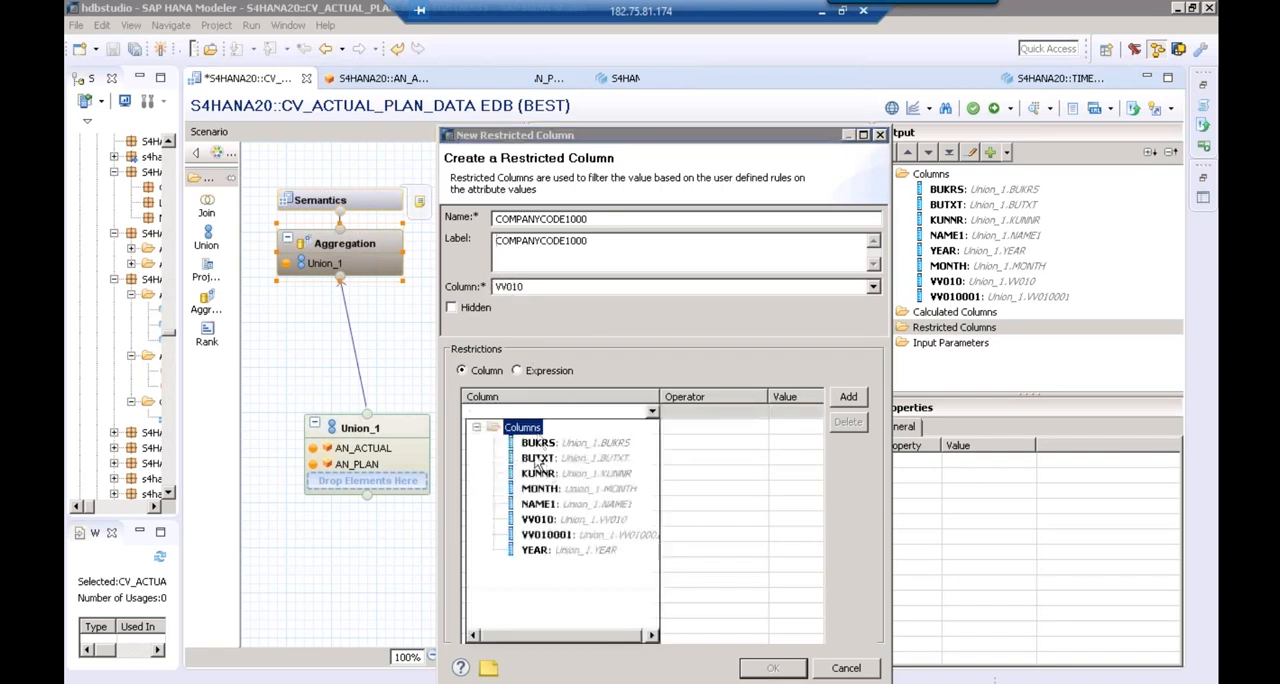
left_click(537, 445)
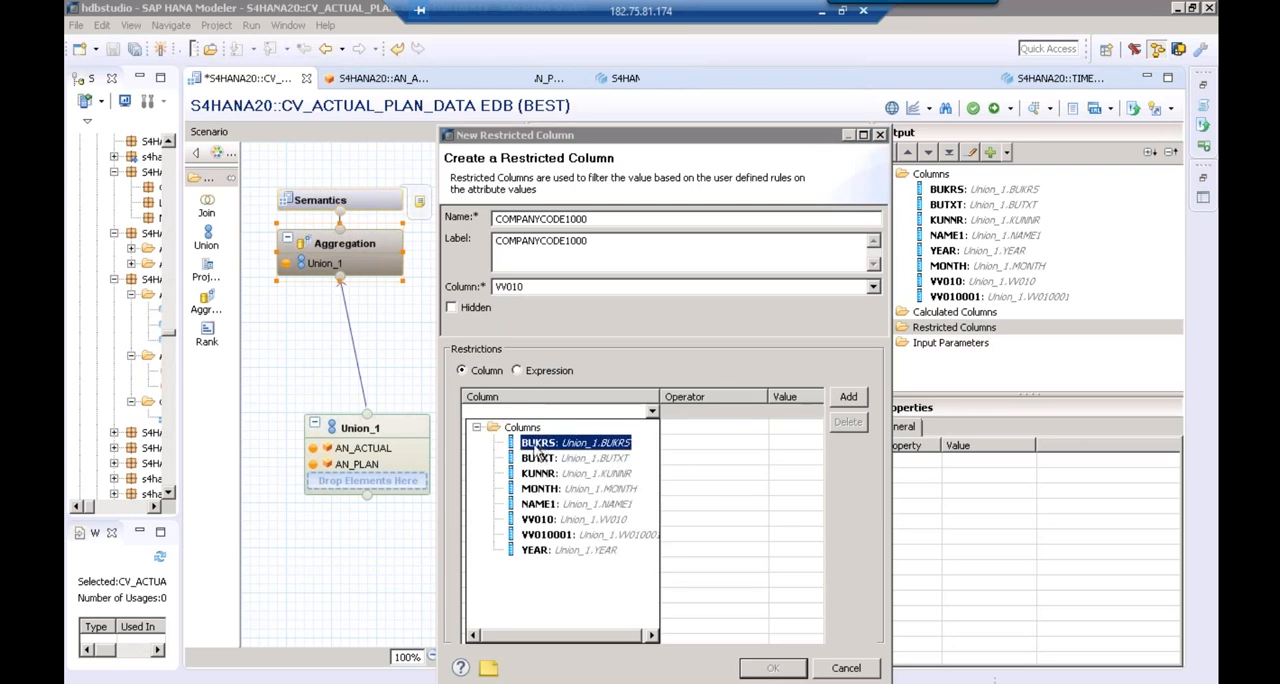
left_click(538, 450)
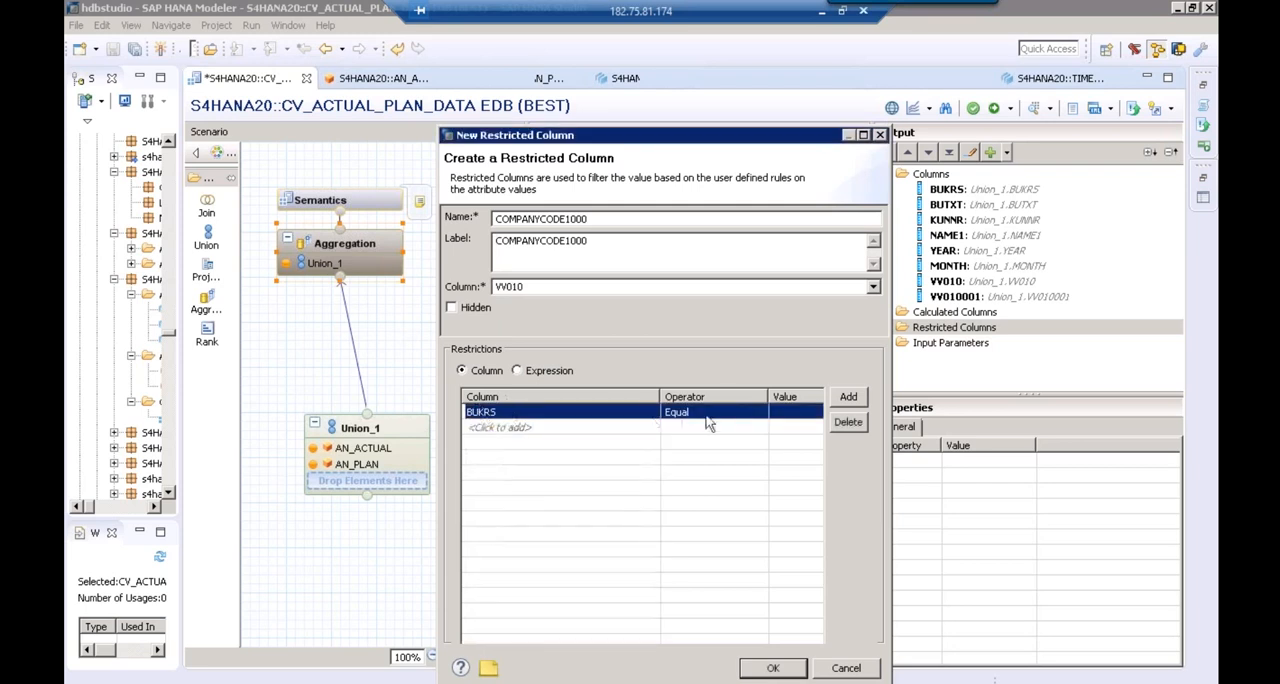
left_click(785, 412)
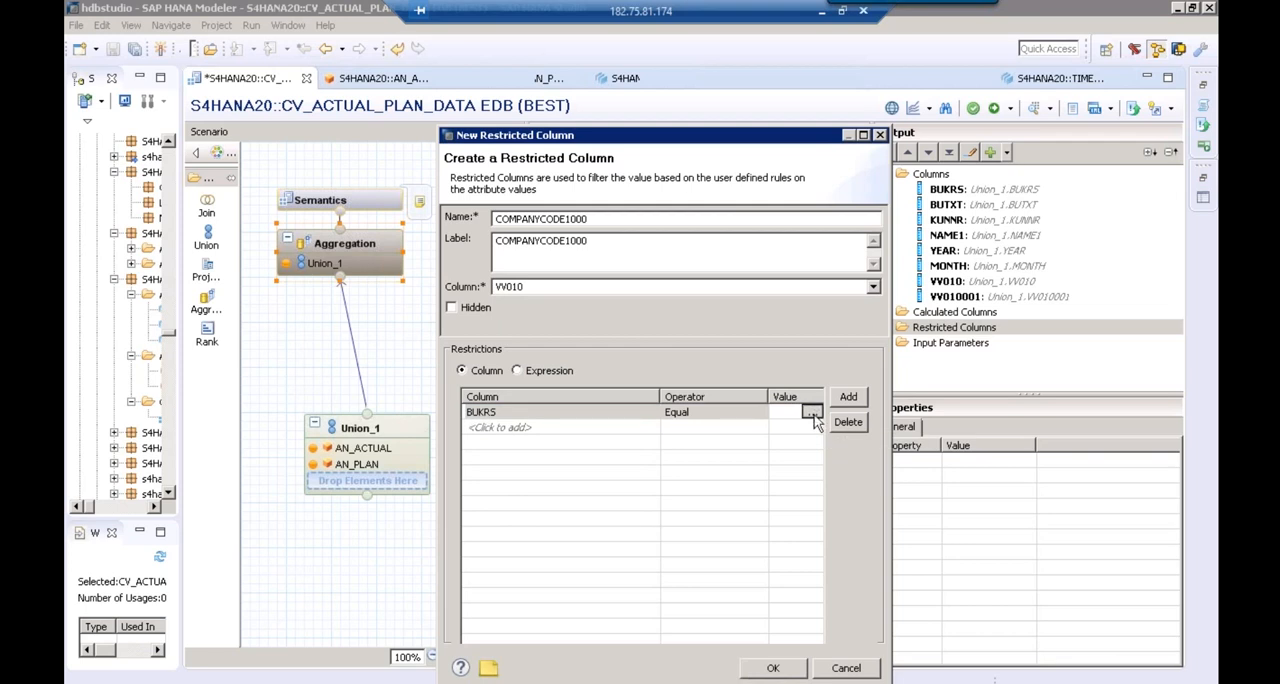
left_click(812, 413)
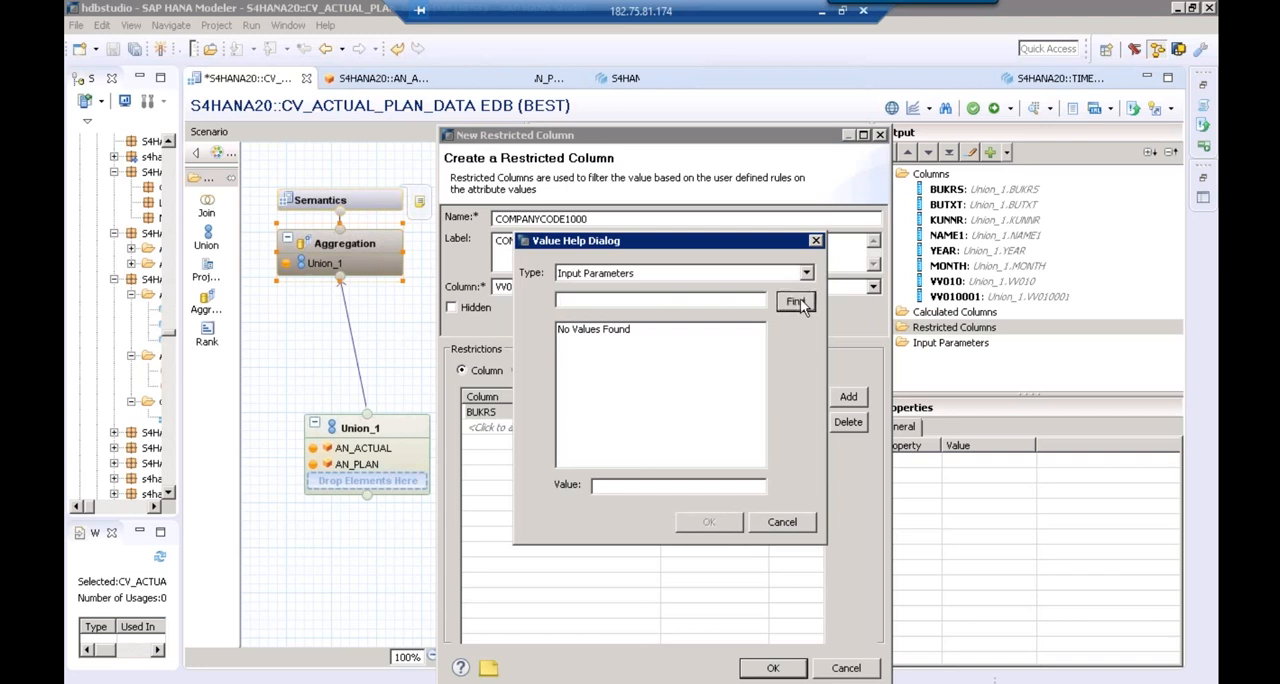
left_click(786, 524)
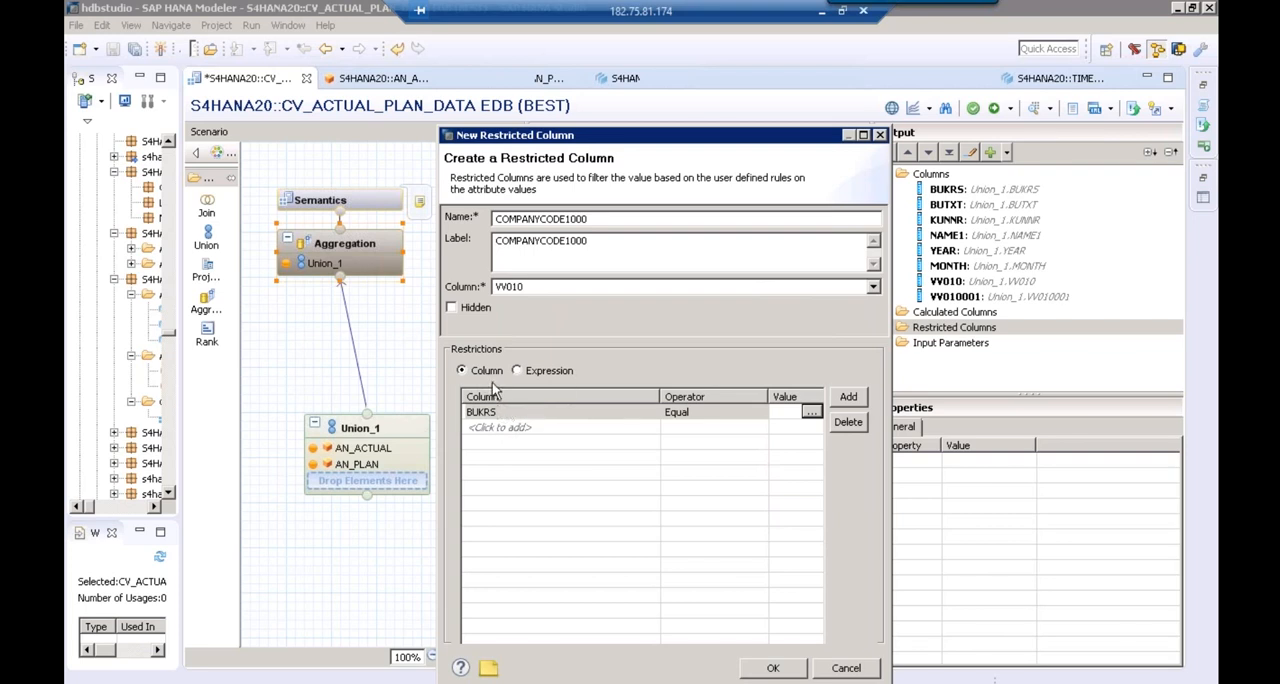
left_click(810, 414)
left_click(777, 528)
Set the BUKRS restriction value to 1000 and create the restricted column
left_click(778, 411)
type("1000")
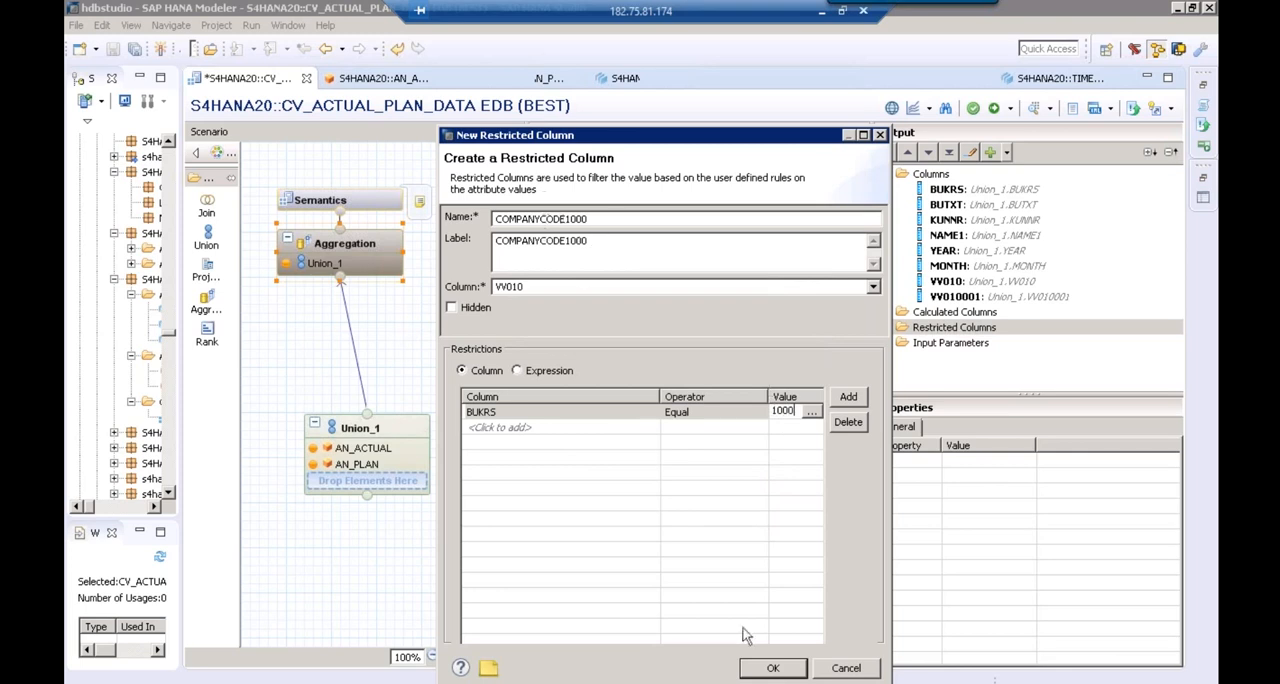
left_click(770, 668)
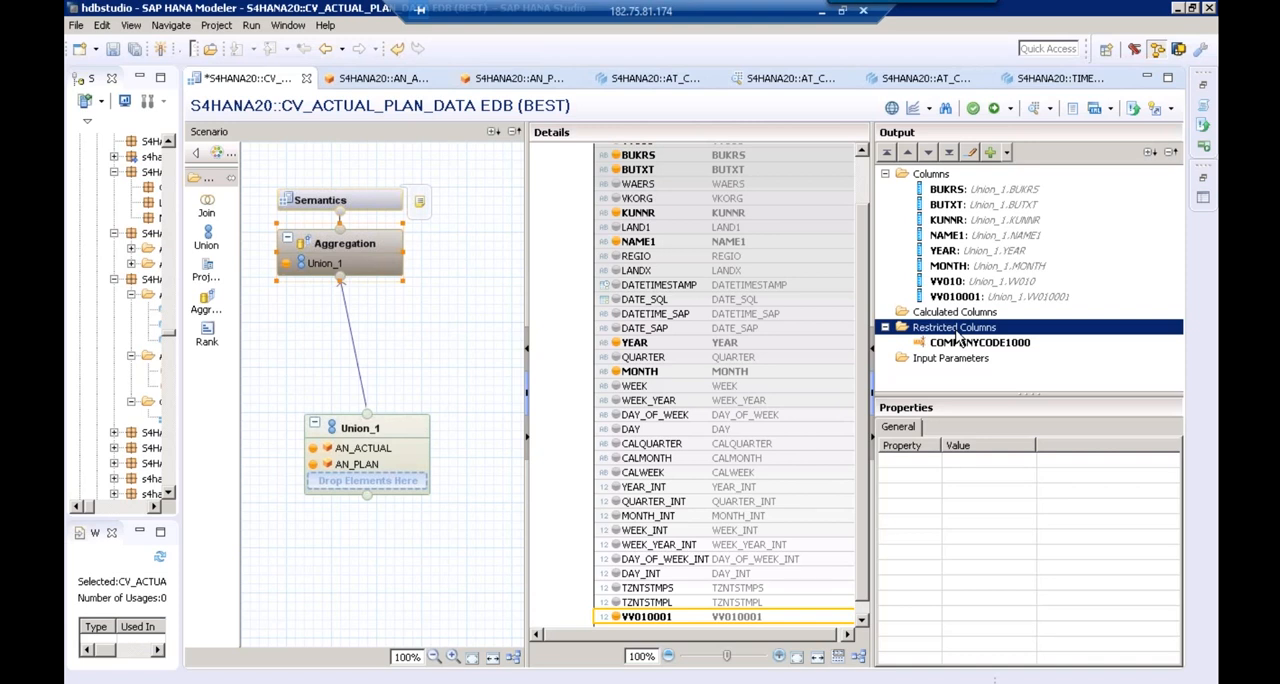
Save and validate CV_ACTUAL_PLAN_DATA from its Semantics node and activate it under the change EDB//100
left_click(377, 209)
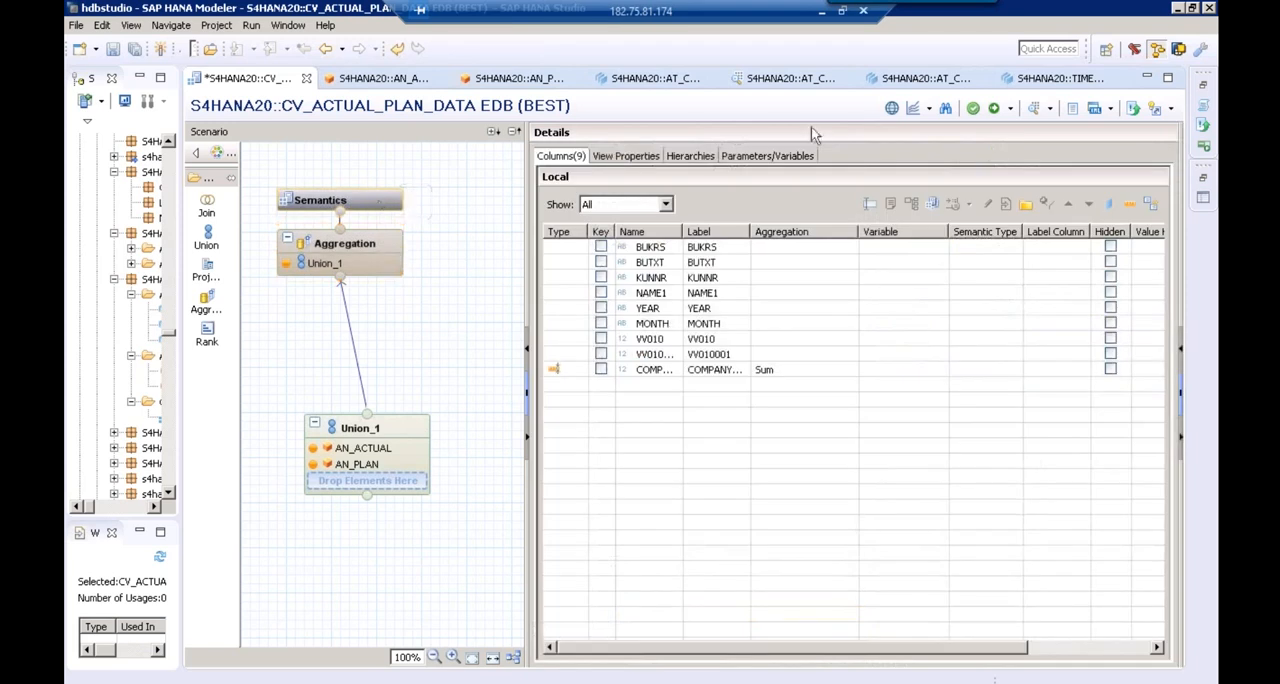
left_click(972, 108)
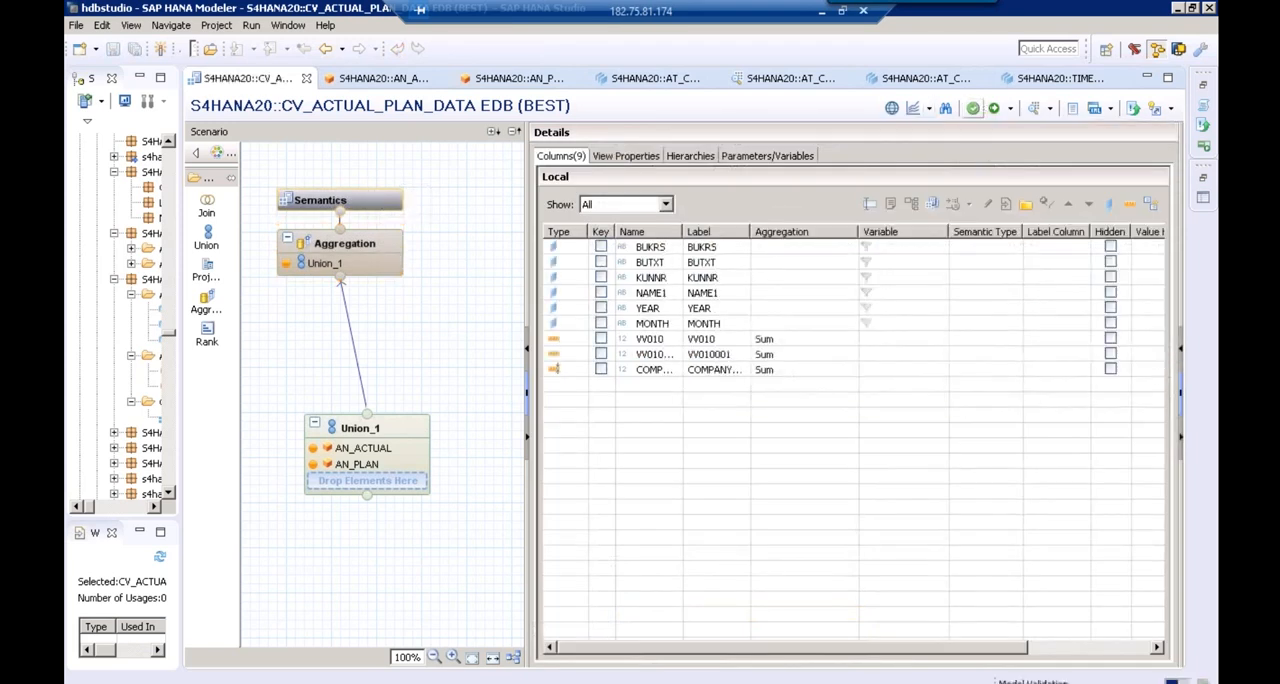
left_click(994, 112)
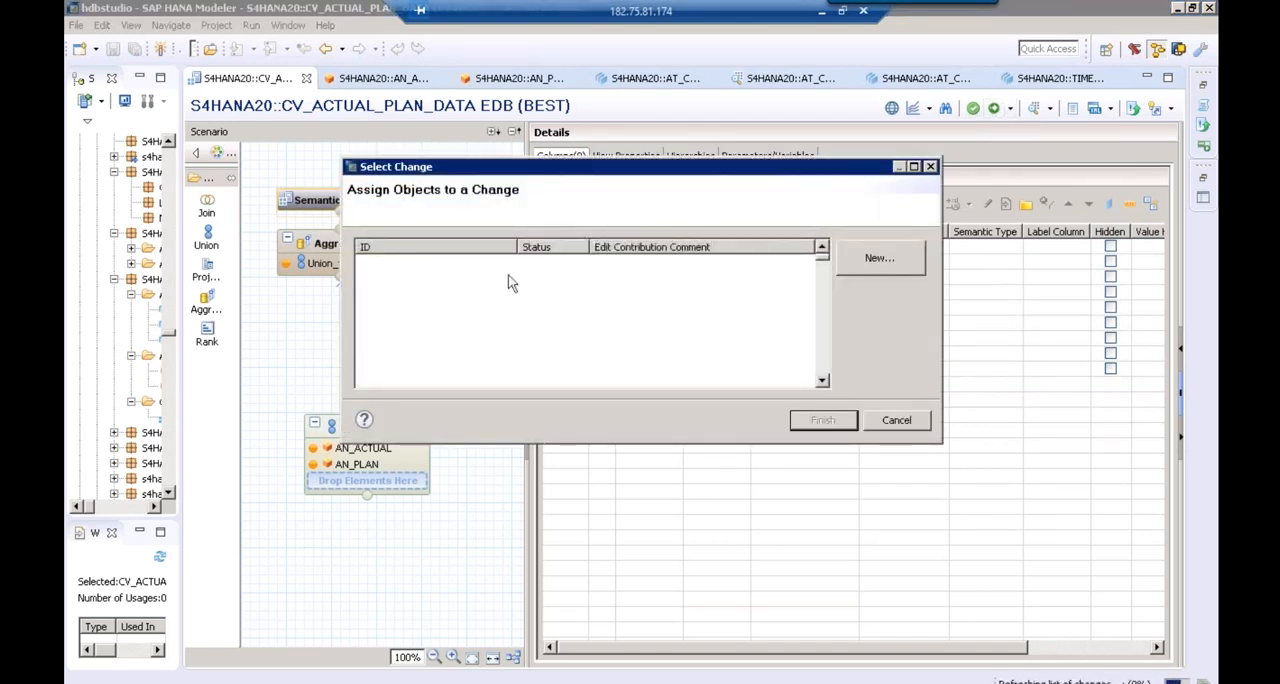
left_click(453, 264)
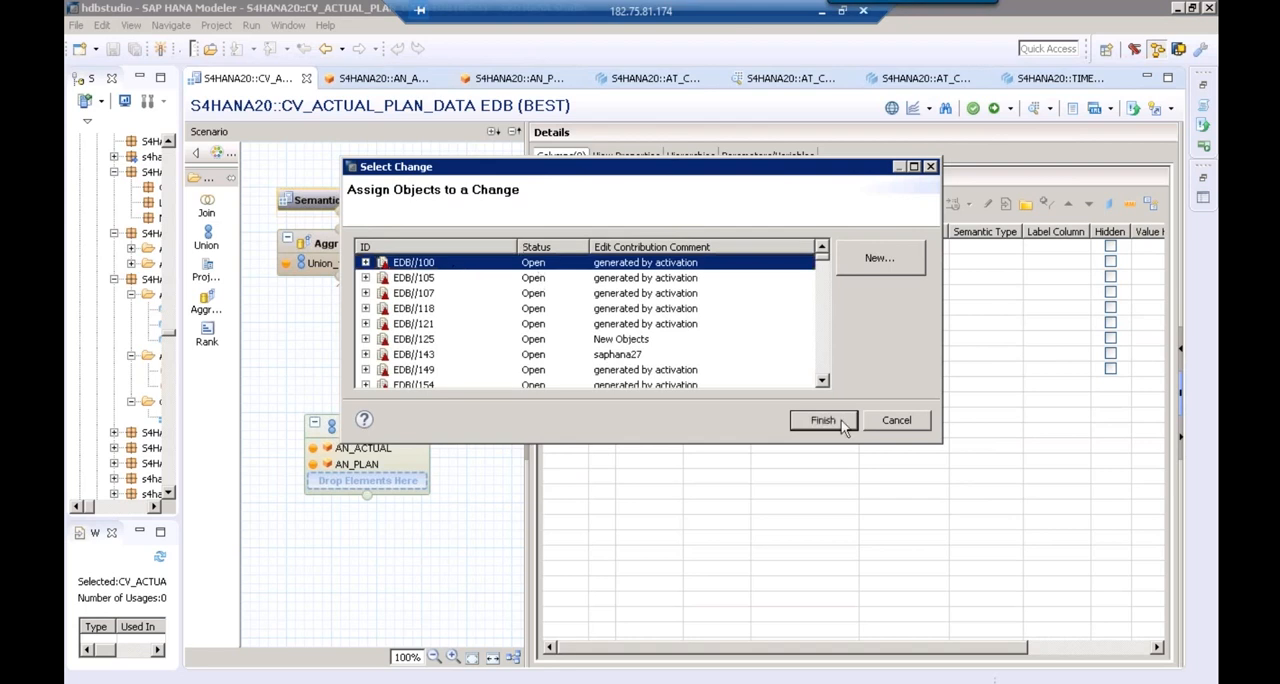
left_click(822, 421)
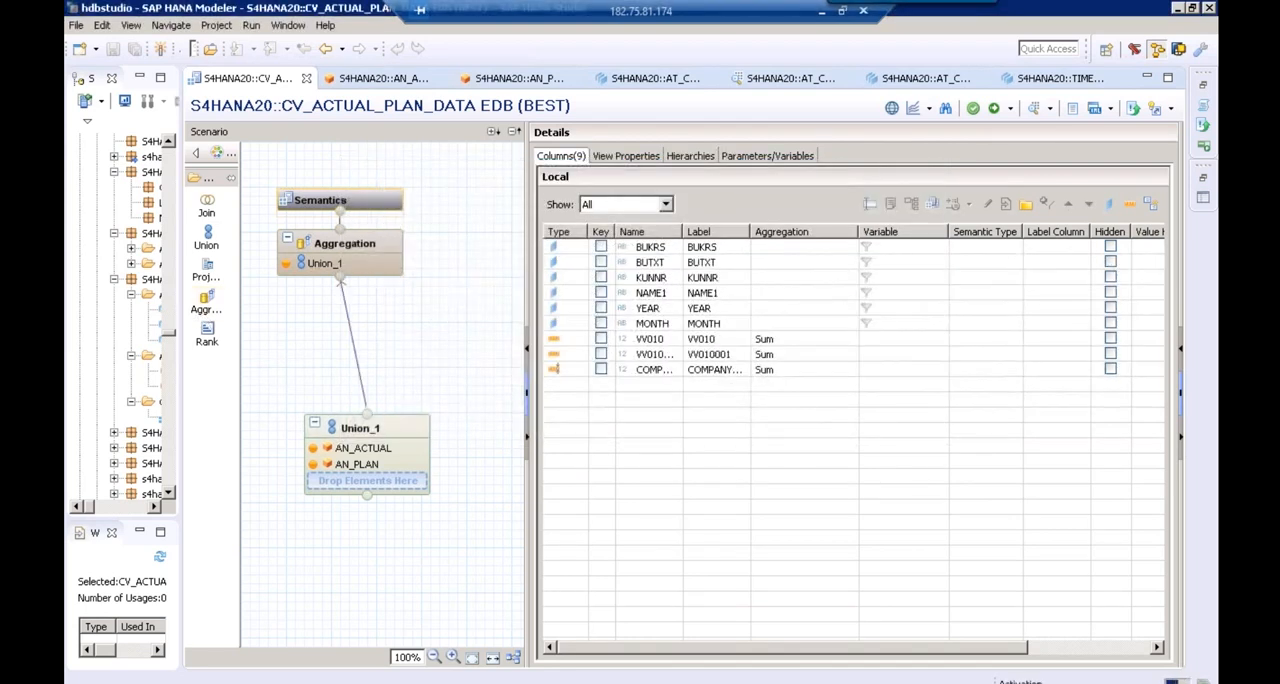
Widen the systems tree and preview the raw data of the attribute view AT_COMPANYCODE
left_click_drag(182, 290, 460, 290)
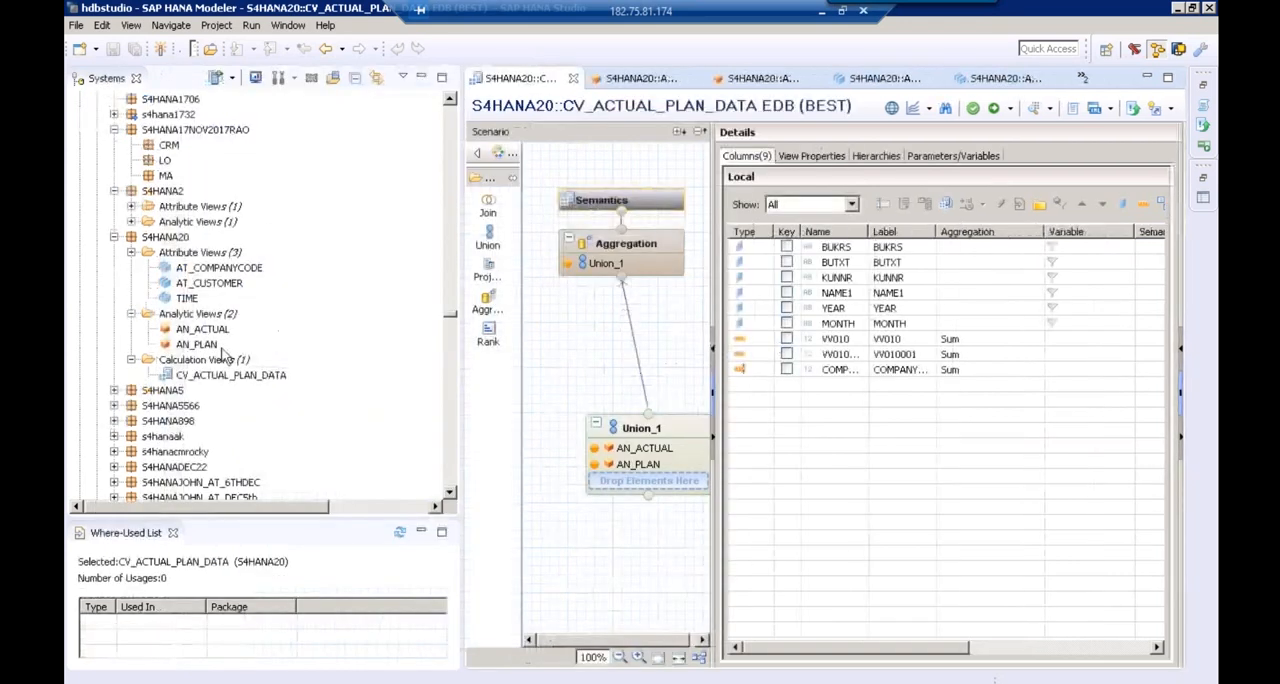
left_click(210, 270)
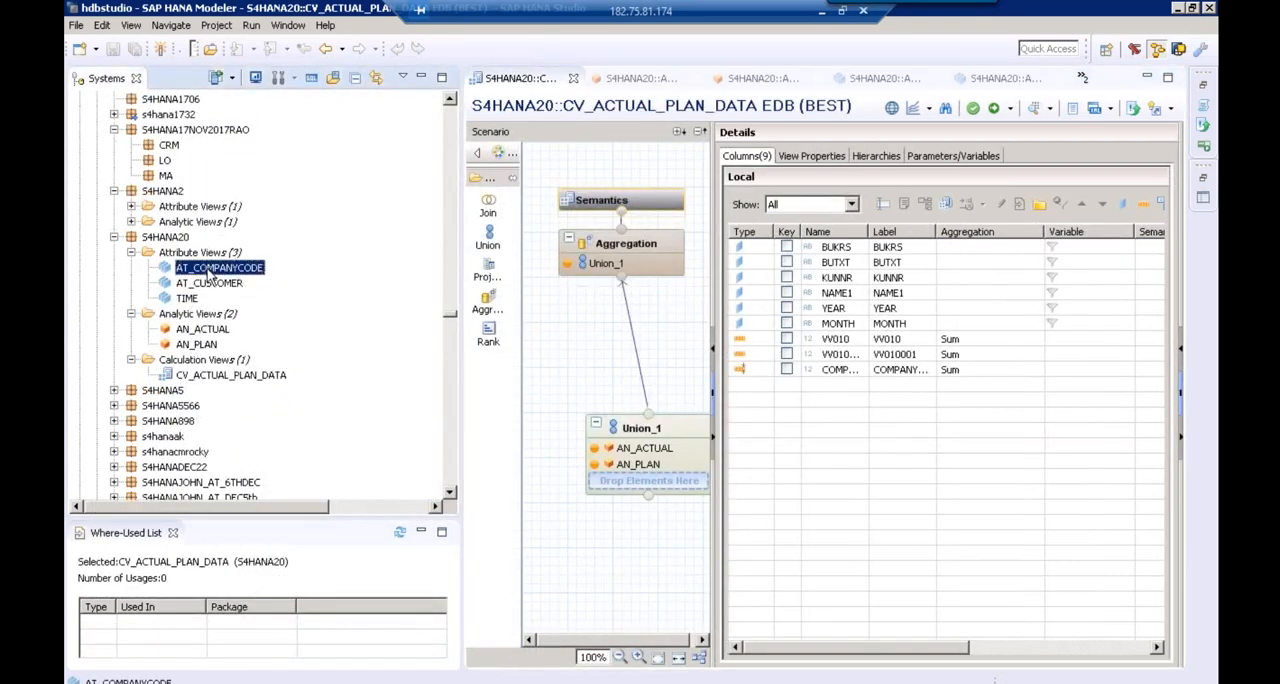
right_click(208, 271)
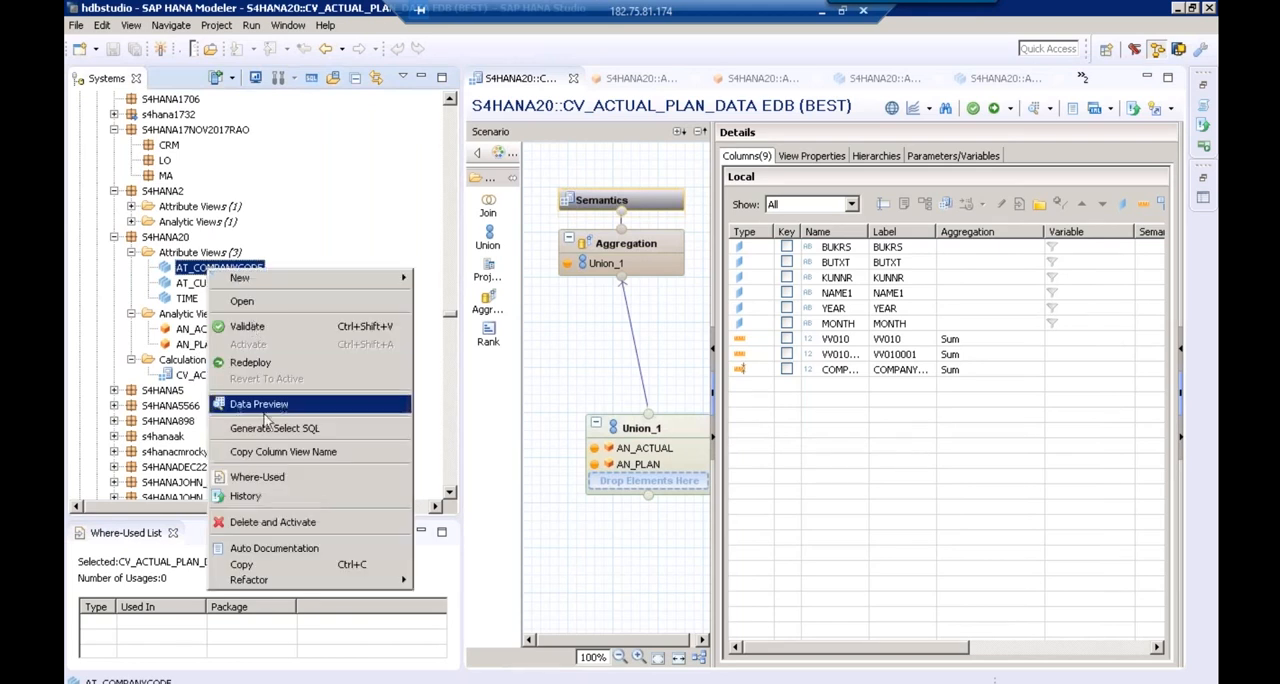
left_click(266, 409)
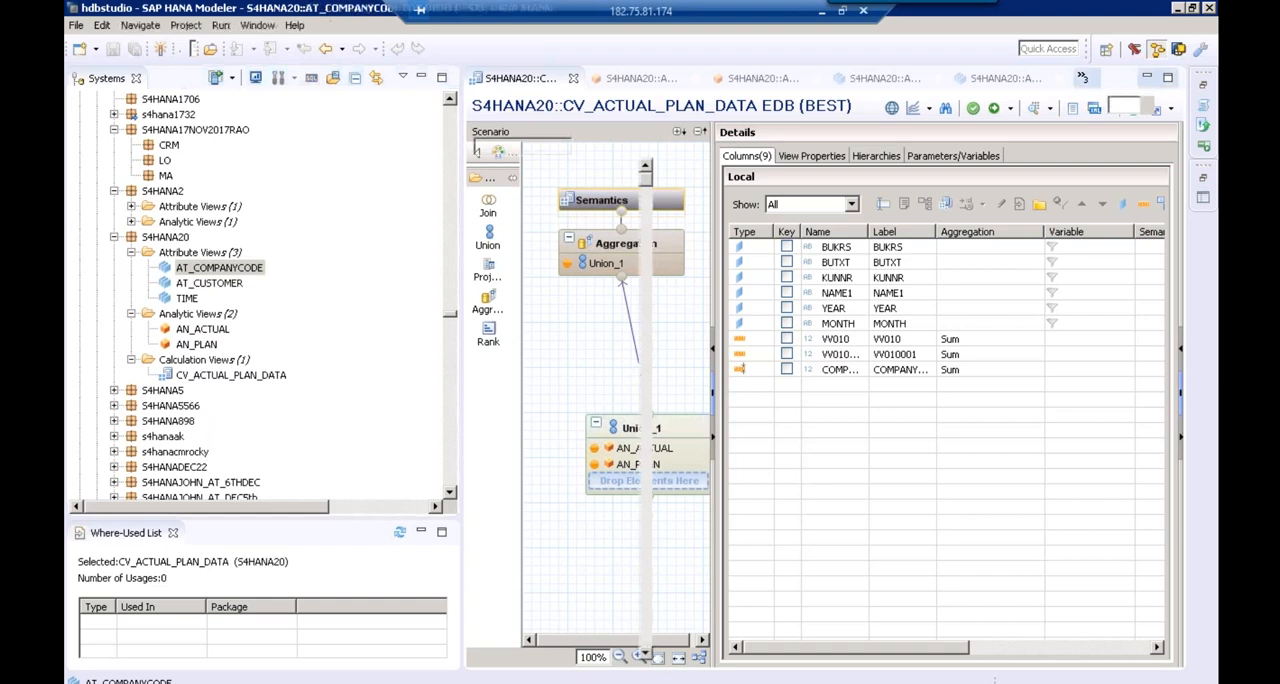
left_click(685, 112)
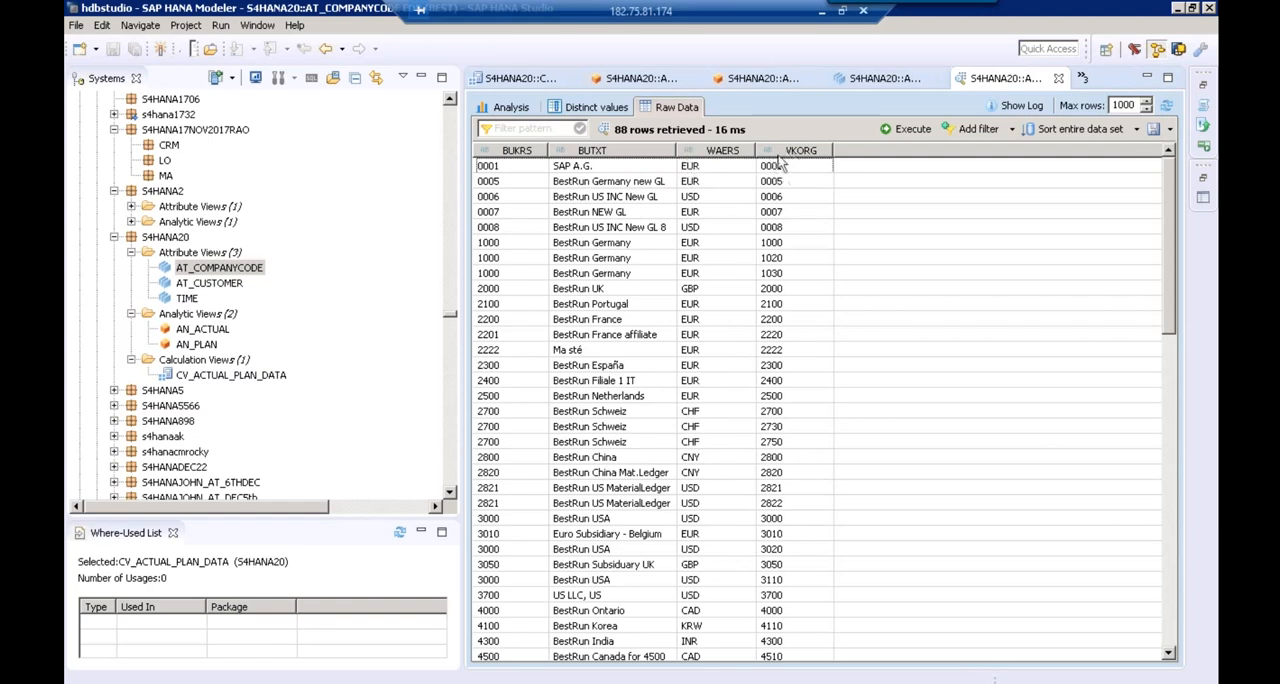
Preview the raw data of the attribute views AT_CUSTOMER and TIME
right_click(212, 287)
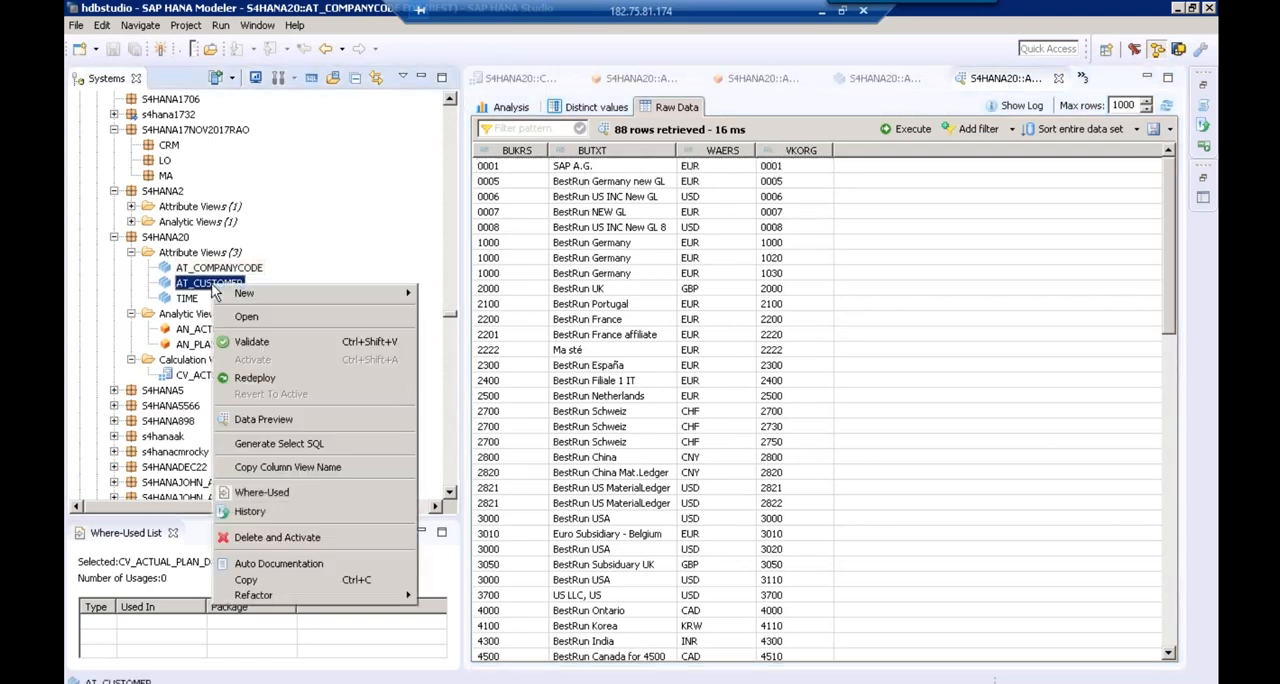
left_click(273, 425)
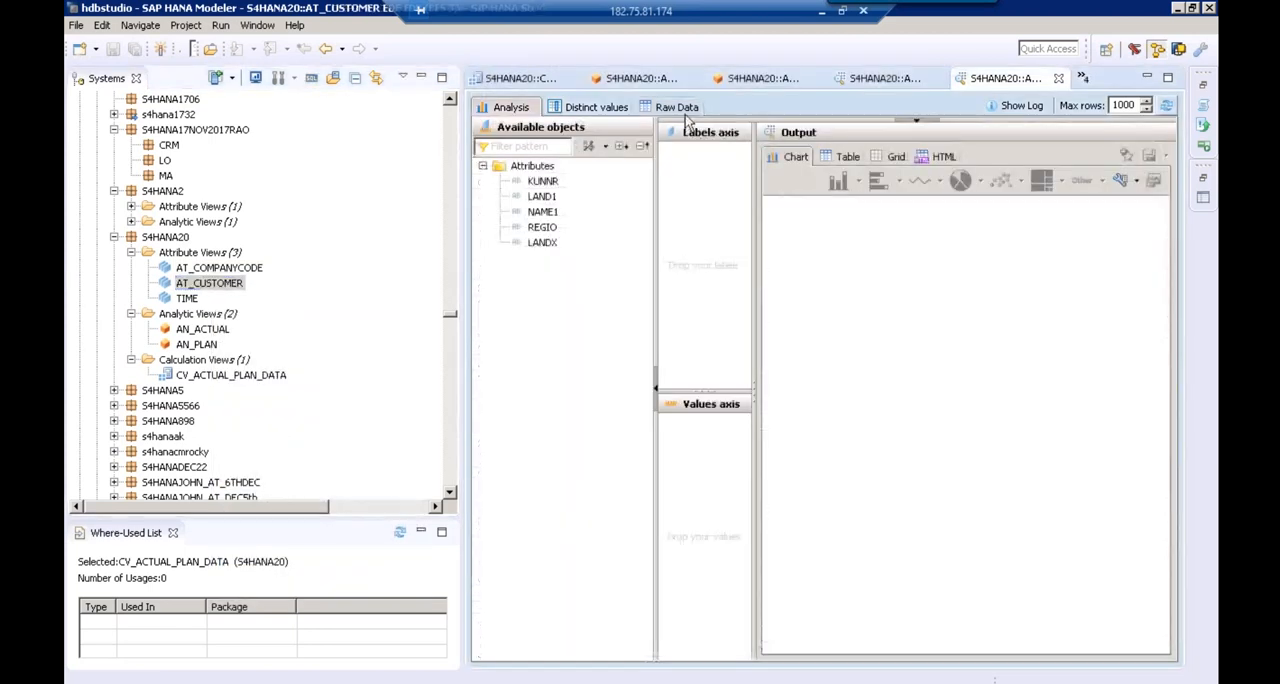
left_click(684, 110)
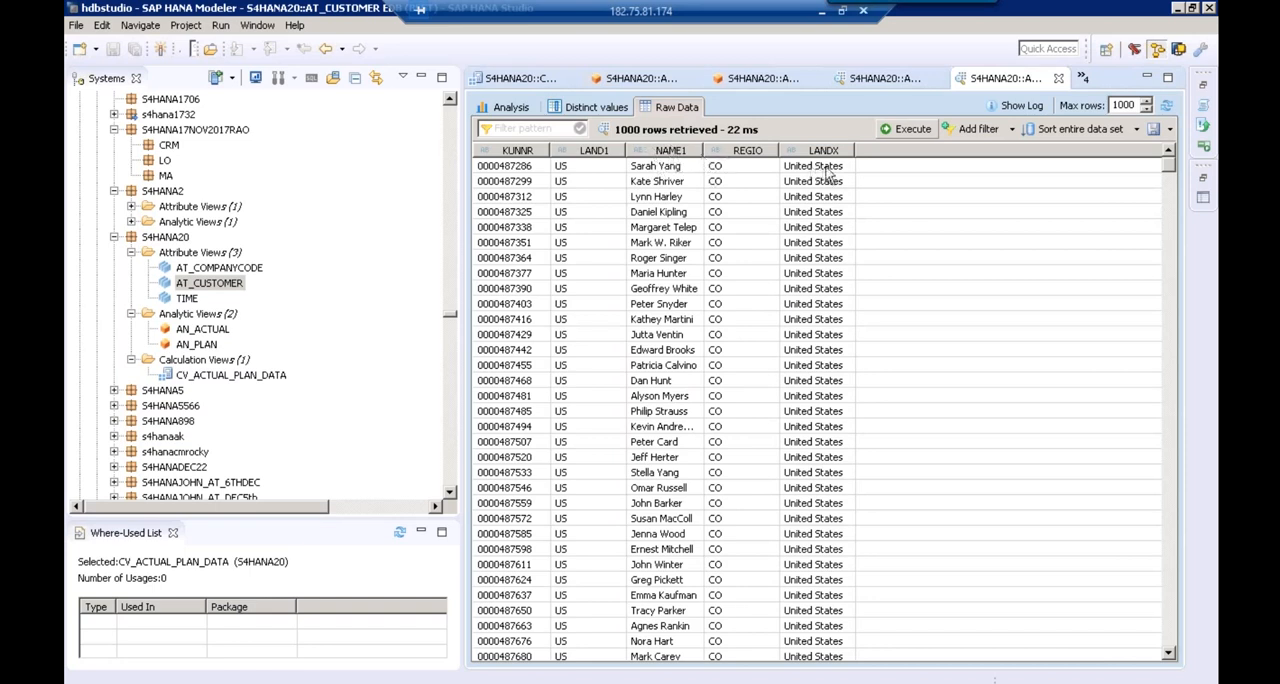
right_click(186, 300)
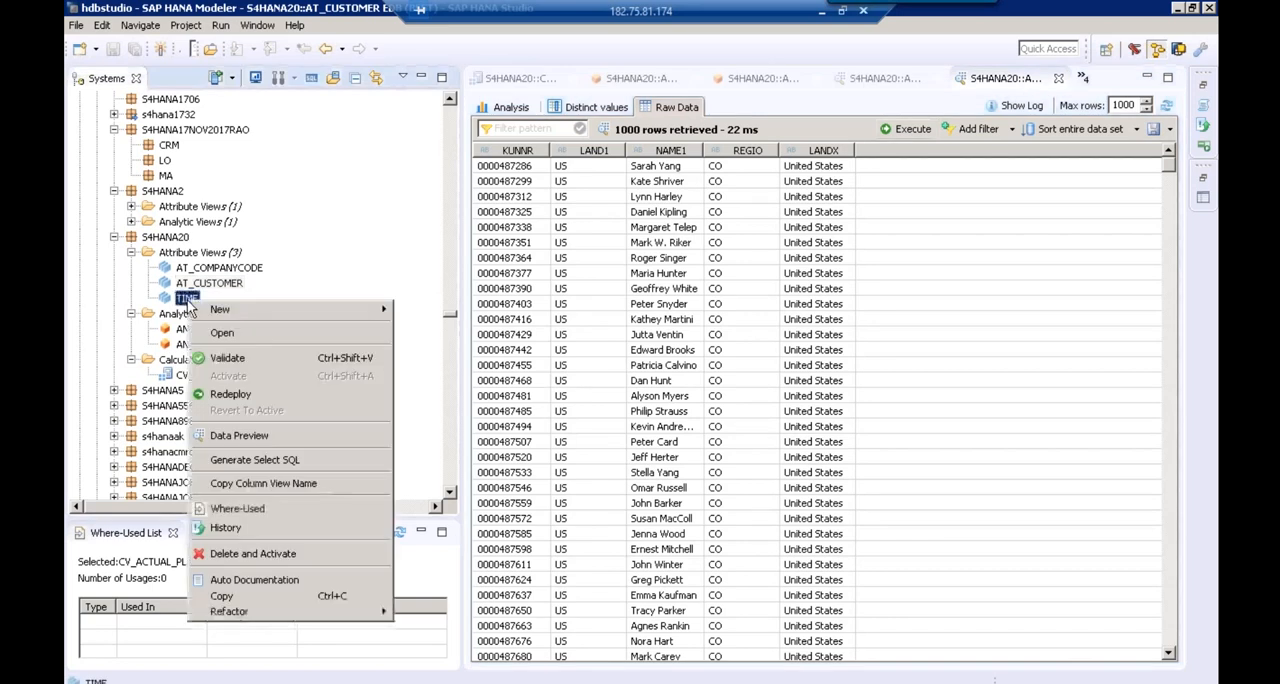
left_click(270, 443)
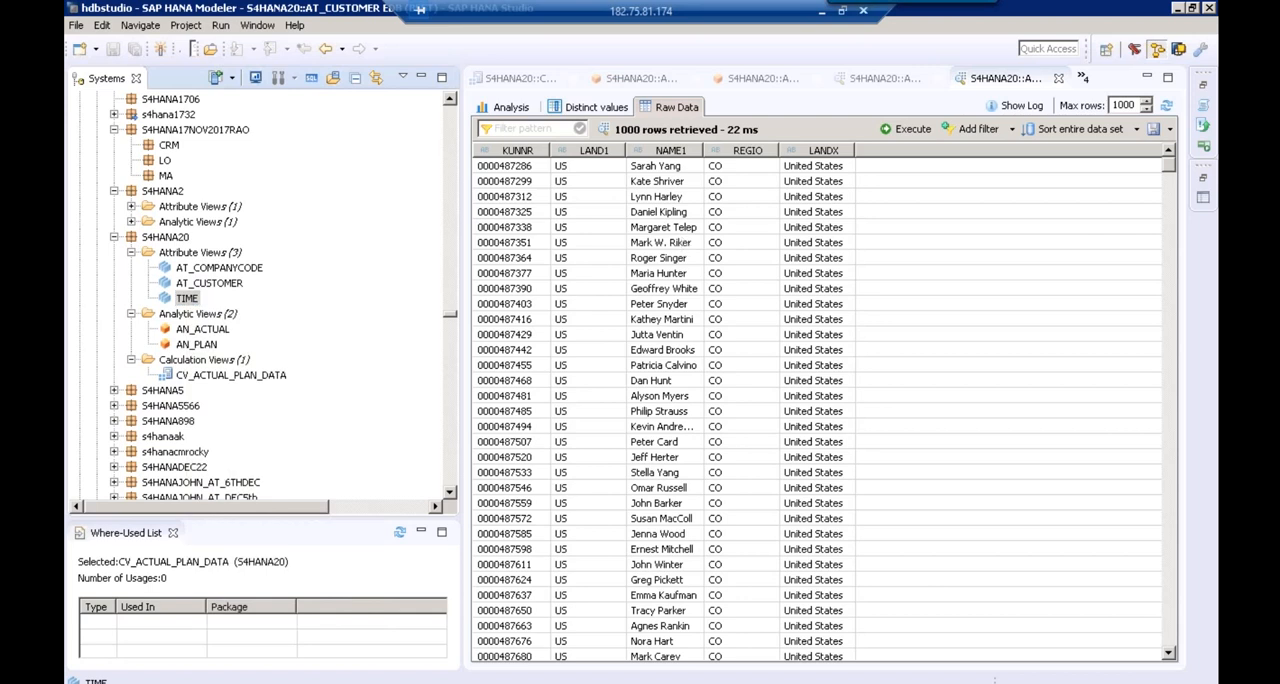
left_click(680, 108)
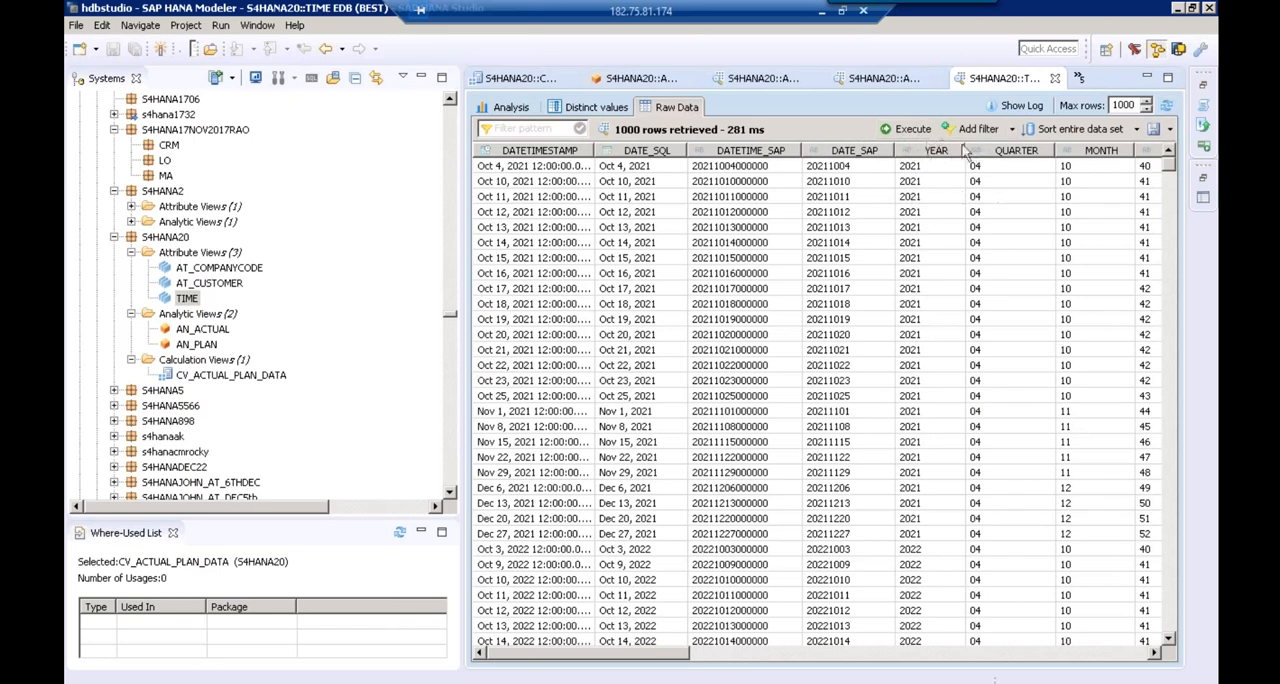
Preview the raw data of the analytic view AN_ACTUAL and look through its columns
left_click(210, 332)
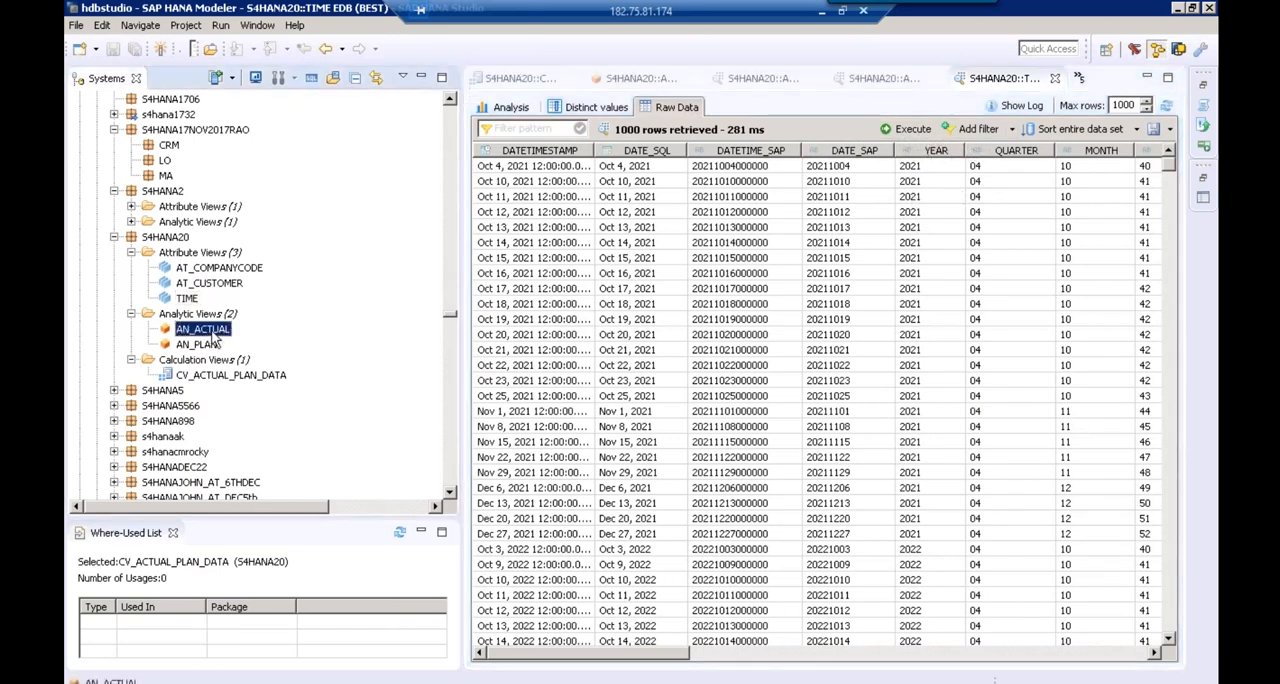
right_click(214, 340)
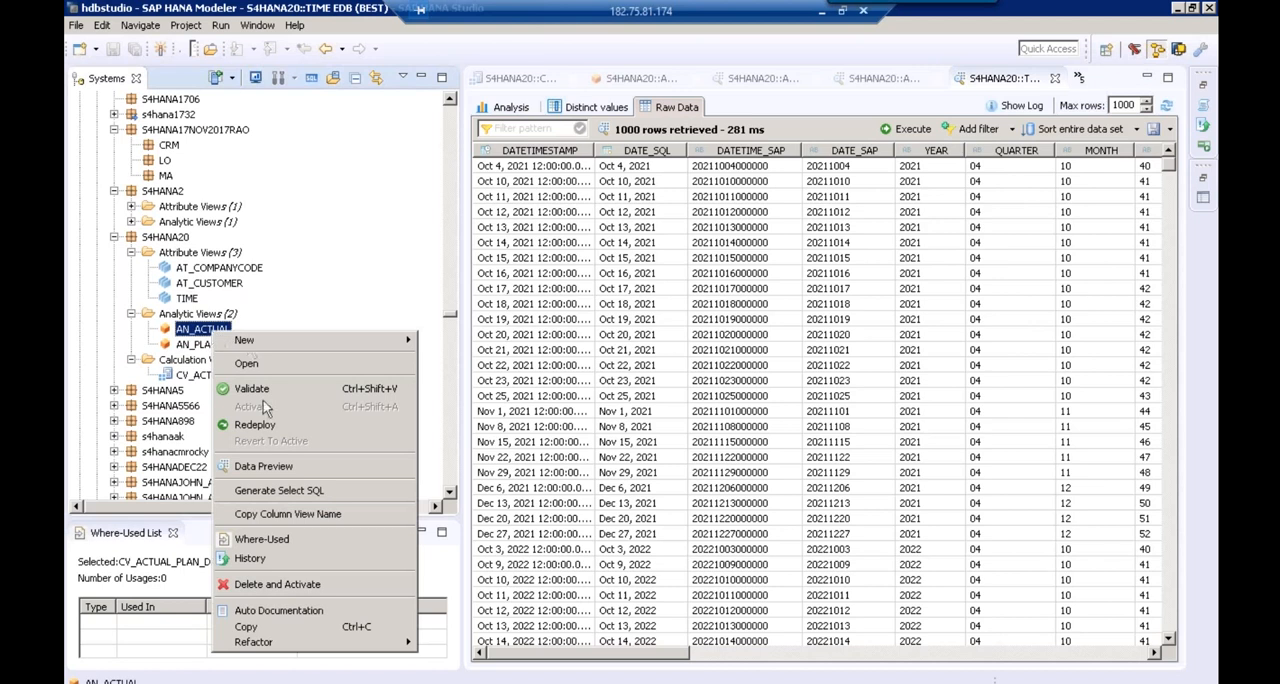
left_click(271, 467)
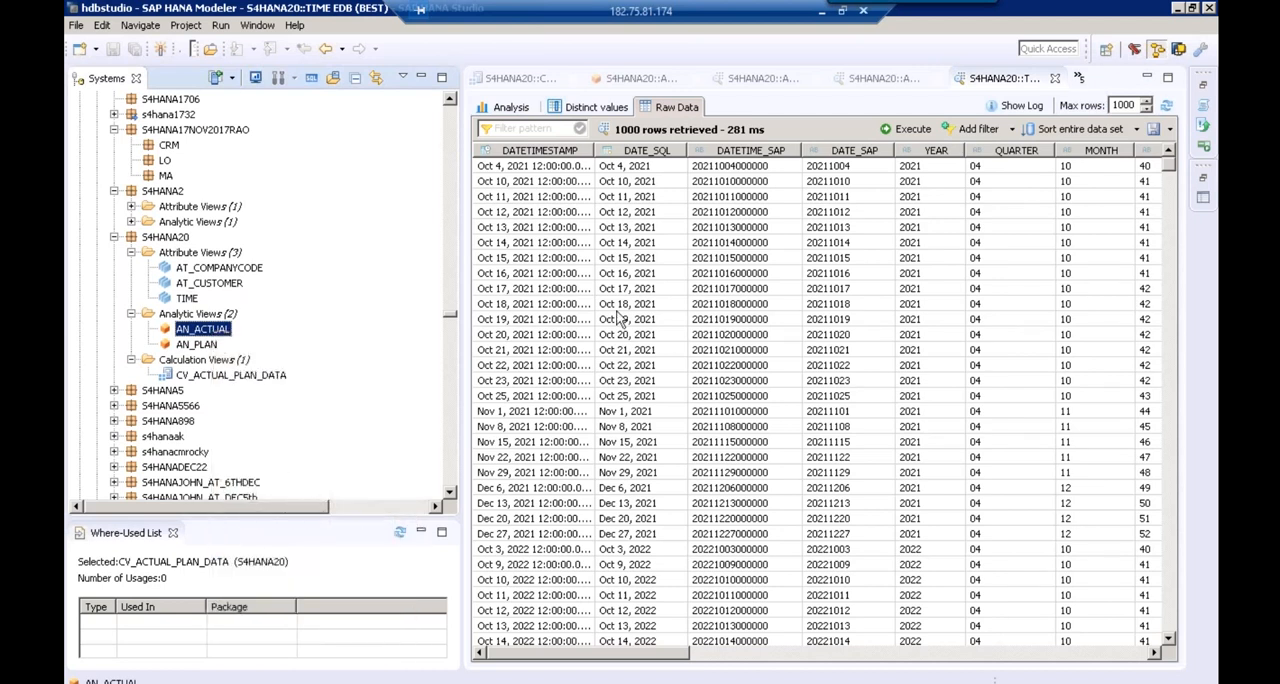
left_click(677, 108)
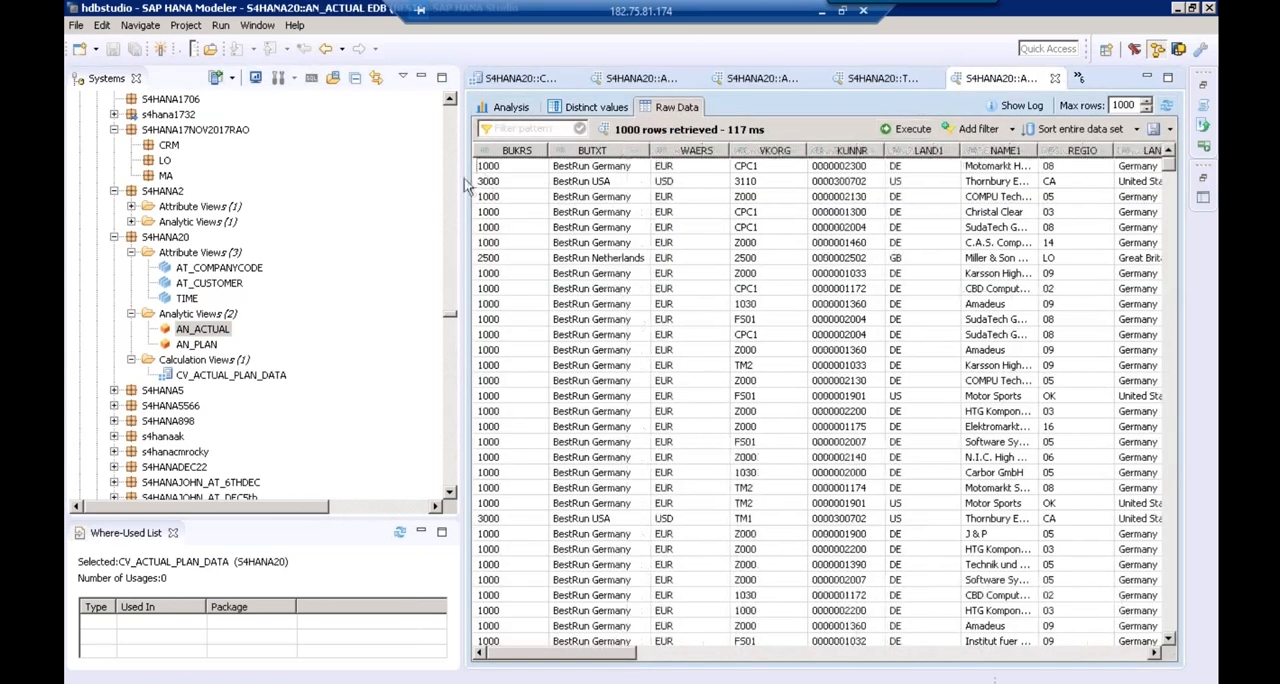
left_click_drag(431, 178, 183, 176)
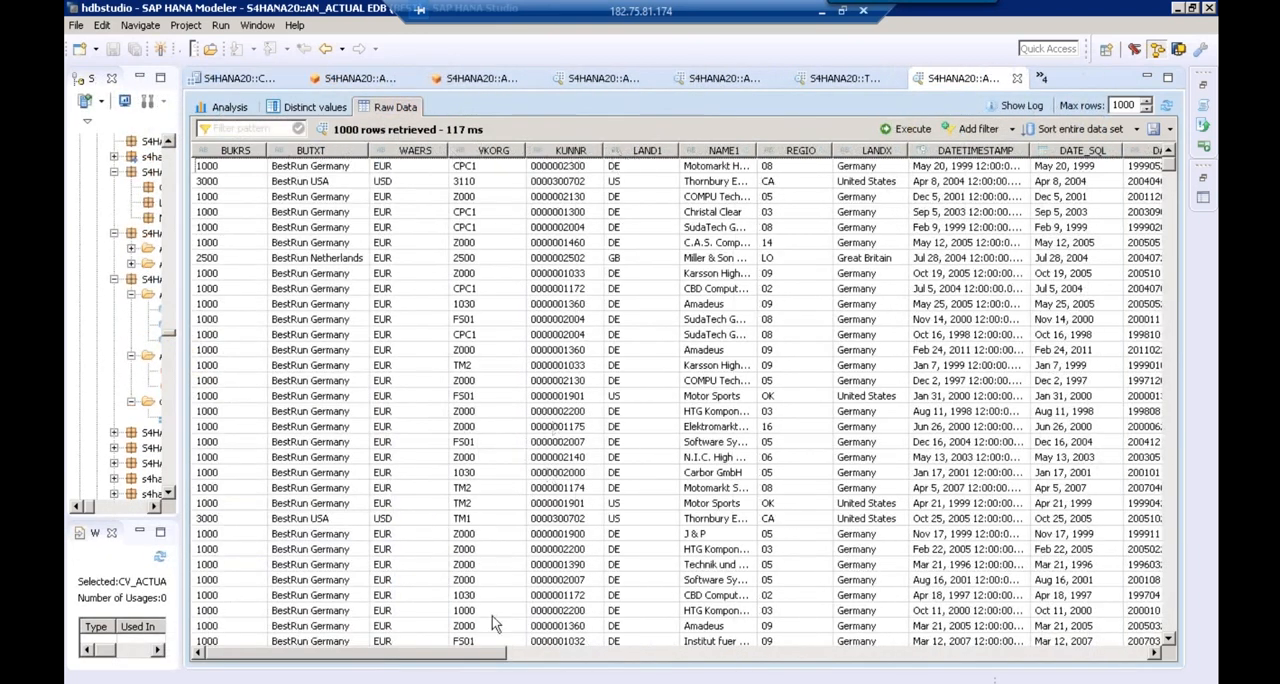
left_click_drag(492, 658, 274, 645)
Preview the raw data of the analytic view AN_PLAN and examine its plan value column VV010001
left_click_drag(185, 247, 333, 230)
left_click(205, 349)
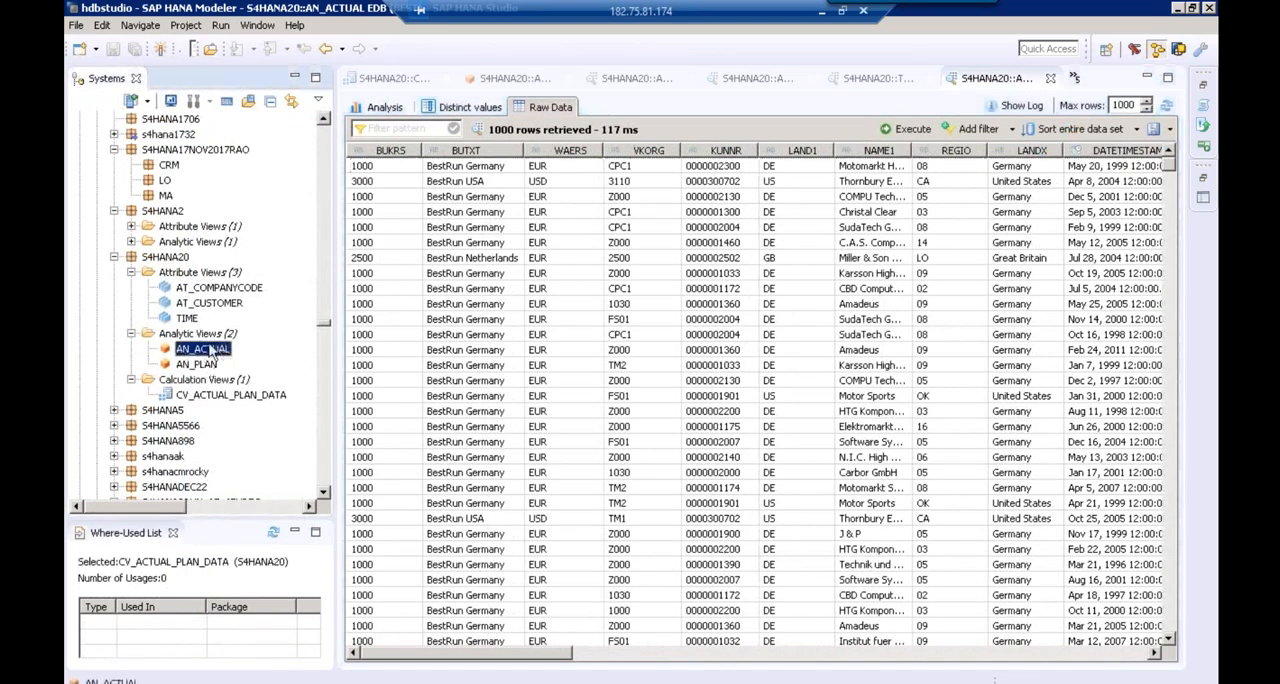
left_click(205, 366)
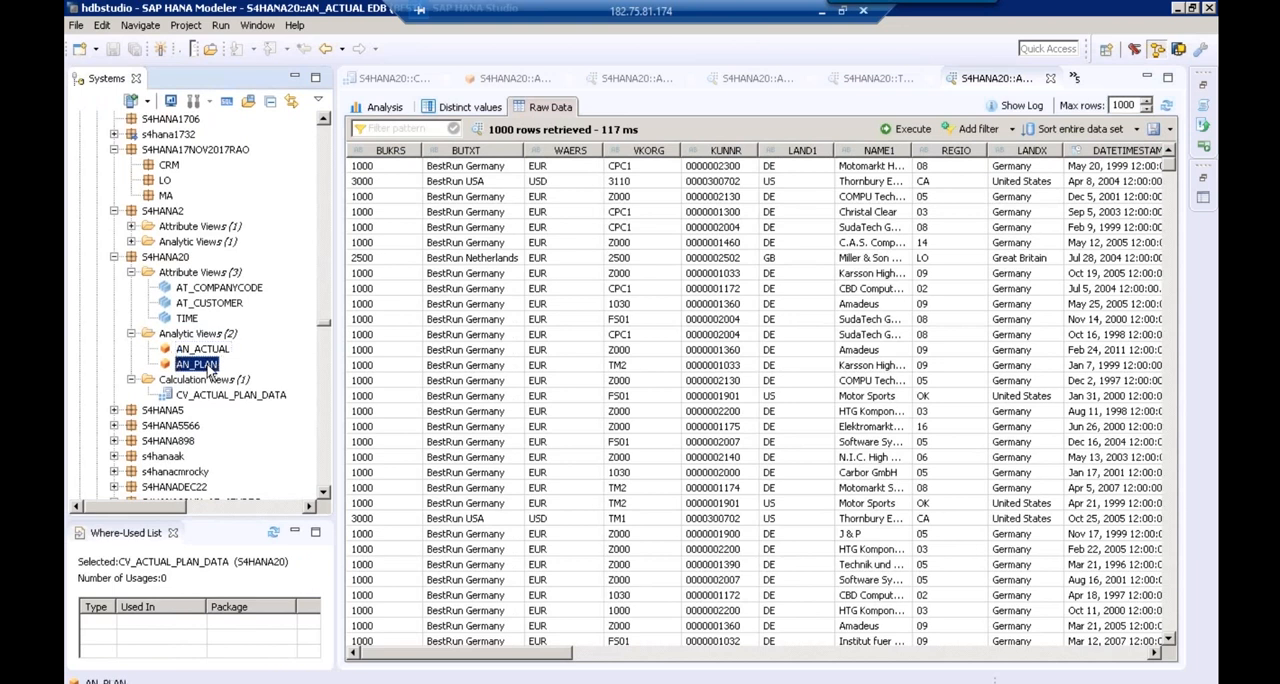
right_click(208, 370)
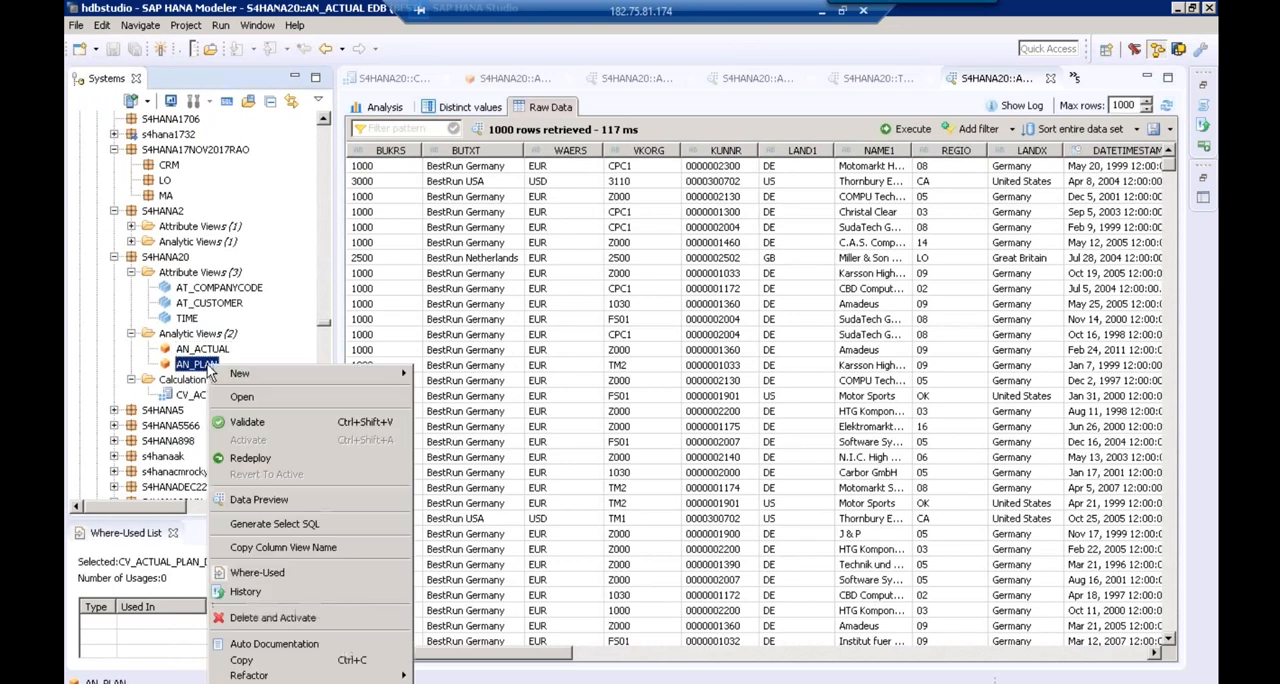
left_click(275, 507)
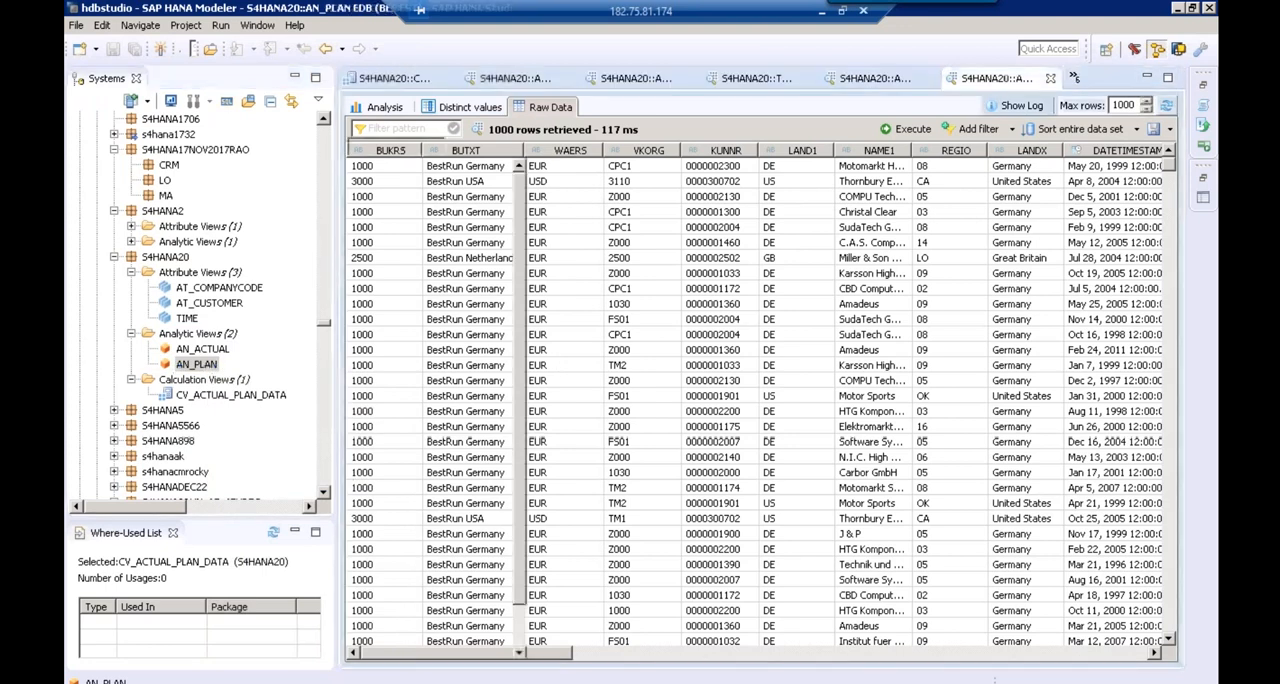
left_click(550, 107)
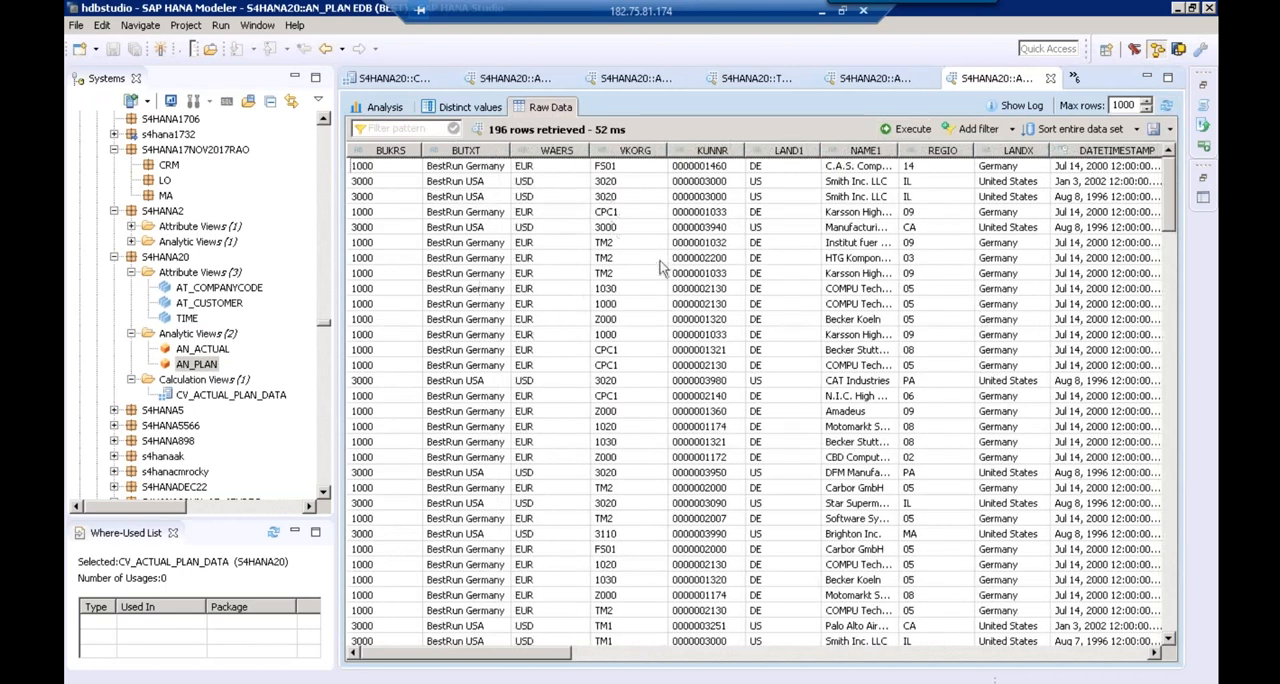
left_click_drag(530, 655, 1183, 680)
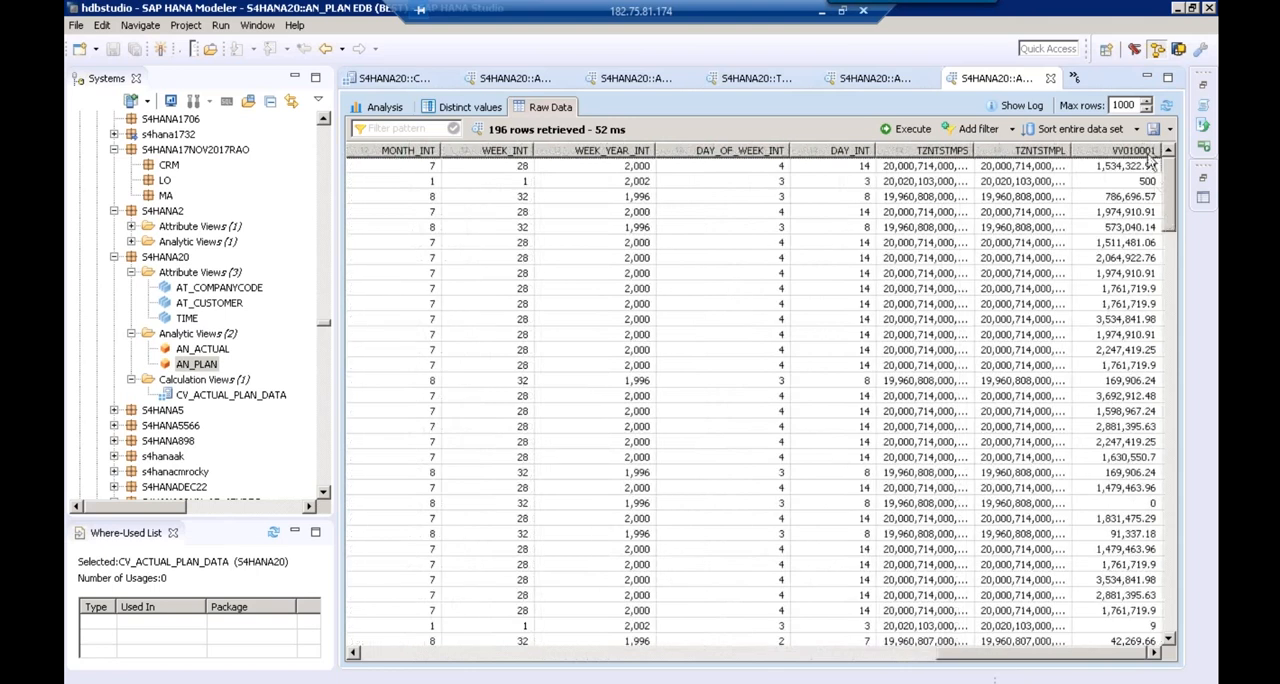
Open the calculation view CV_ACTUAL_PLAN_DATA and start its data preview
double_click(210, 395)
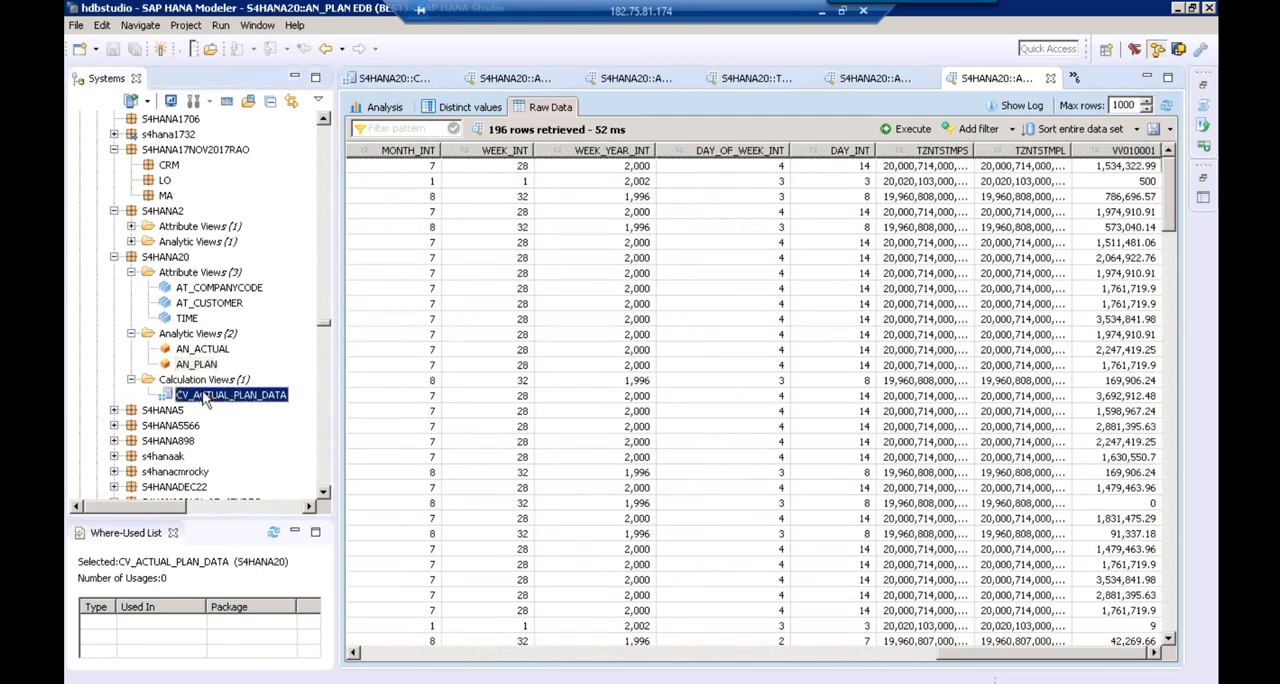
left_click(545, 205)
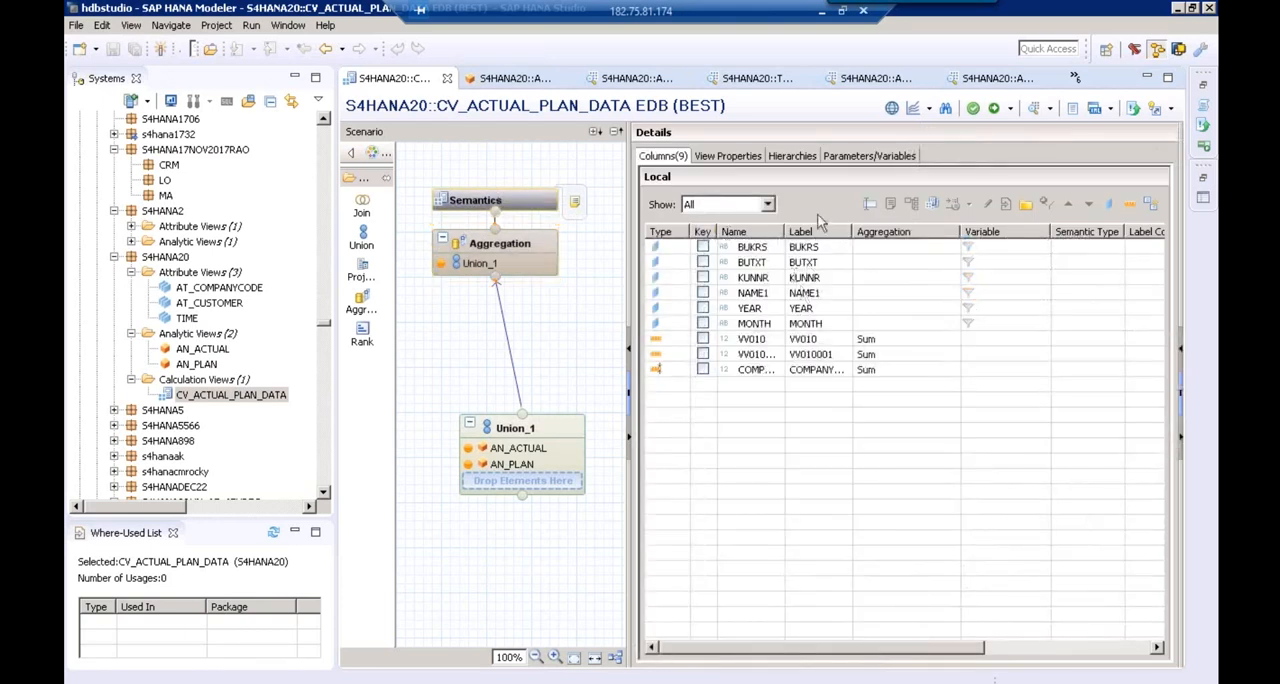
left_click(1033, 112)
Add the attributes BUKRS, BUTXT, KUNNR, NAME1, YEAR and MONTH to the preview's labels axis
left_click(417, 184)
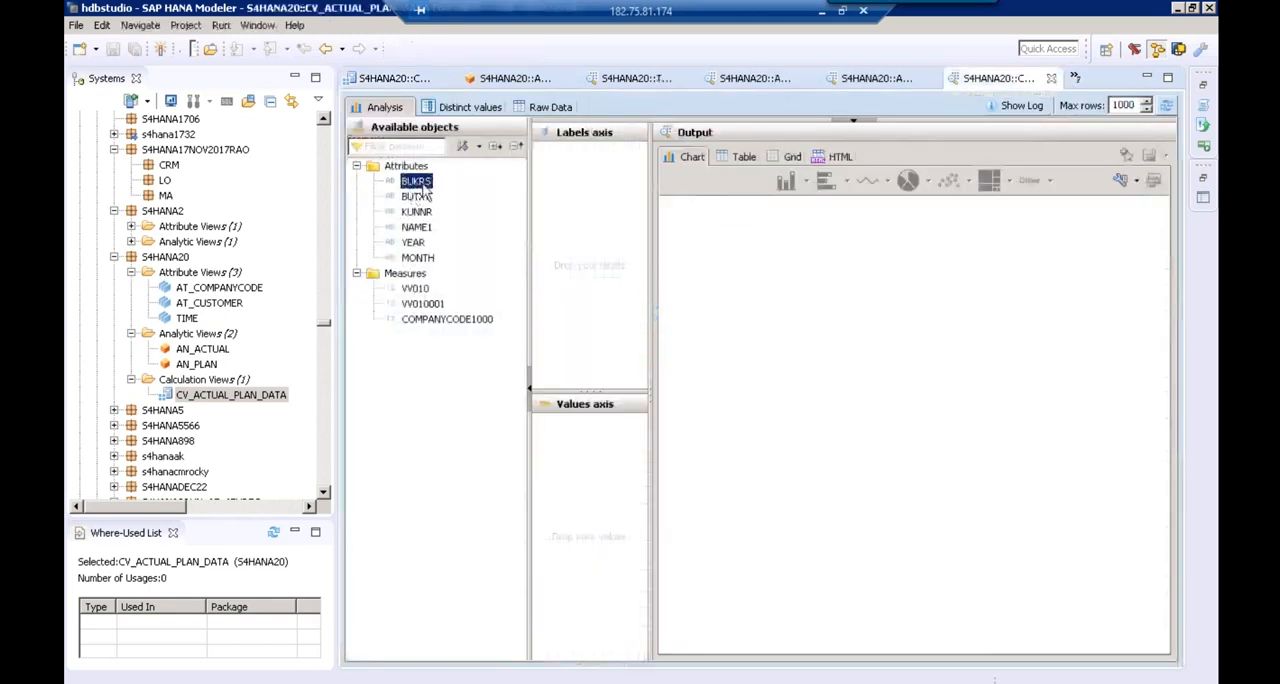
double_click(417, 184)
left_click(416, 197)
double_click(416, 197)
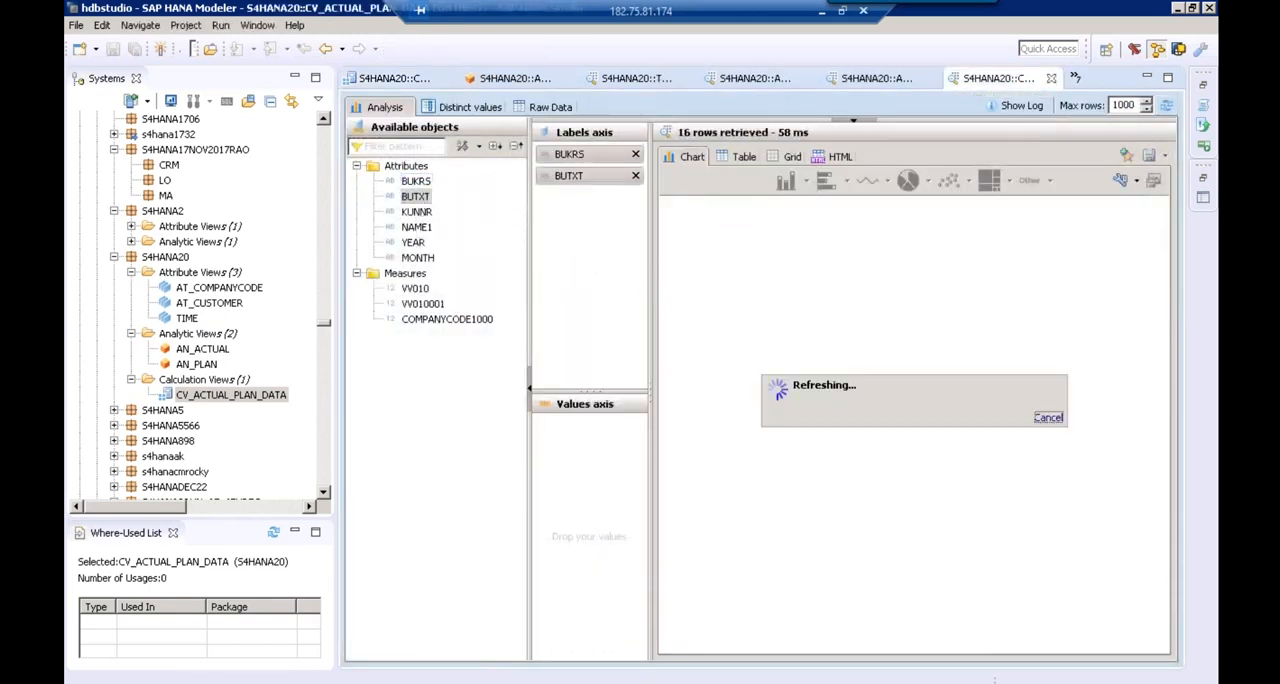
double_click(416, 212)
double_click(417, 227)
left_click(414, 242)
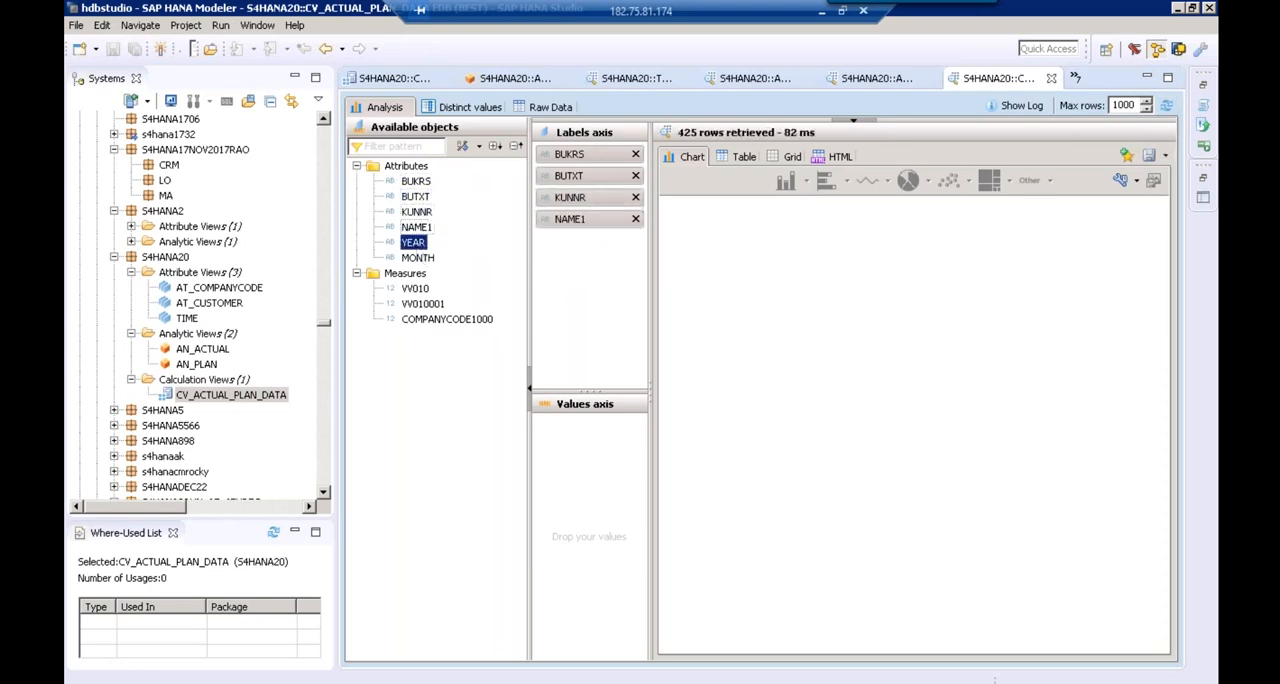
double_click(414, 242)
double_click(417, 257)
Add the measures VV010 and VV010001 to the values axis and select COMPANYCODE1000
left_click_drag(414, 289, 528, 458)
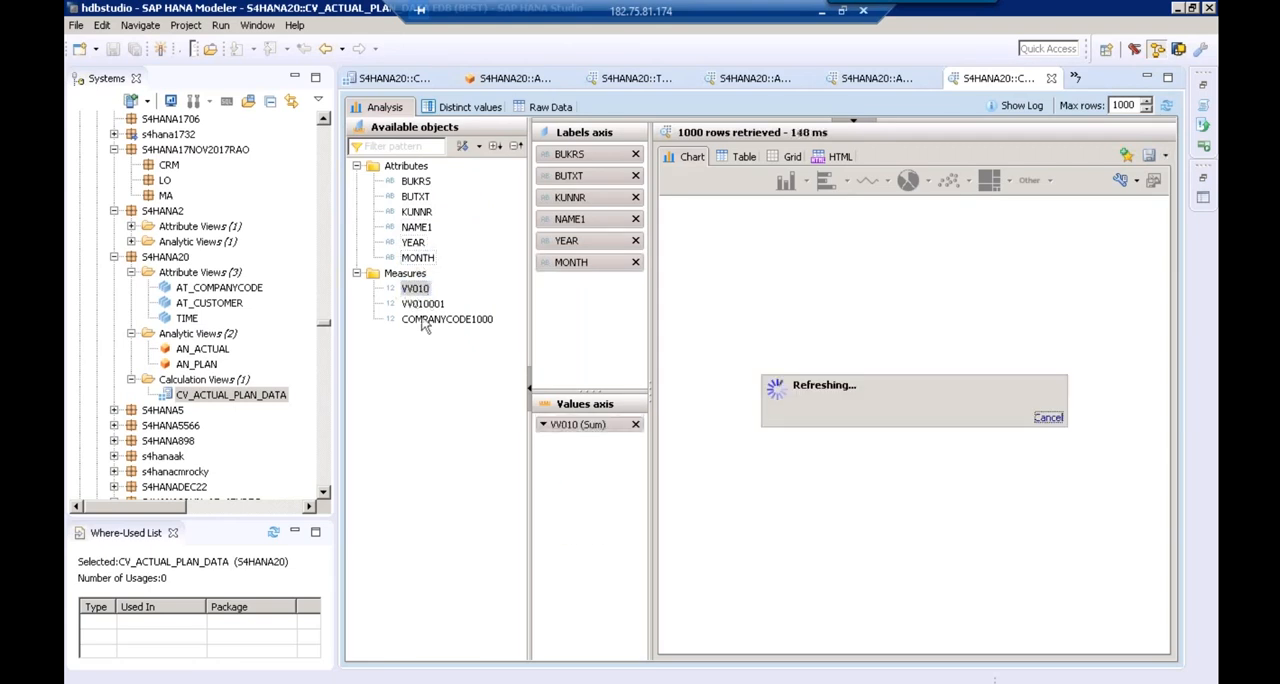
left_click_drag(421, 304, 552, 440)
left_click_drag(435, 319, 436, 320)
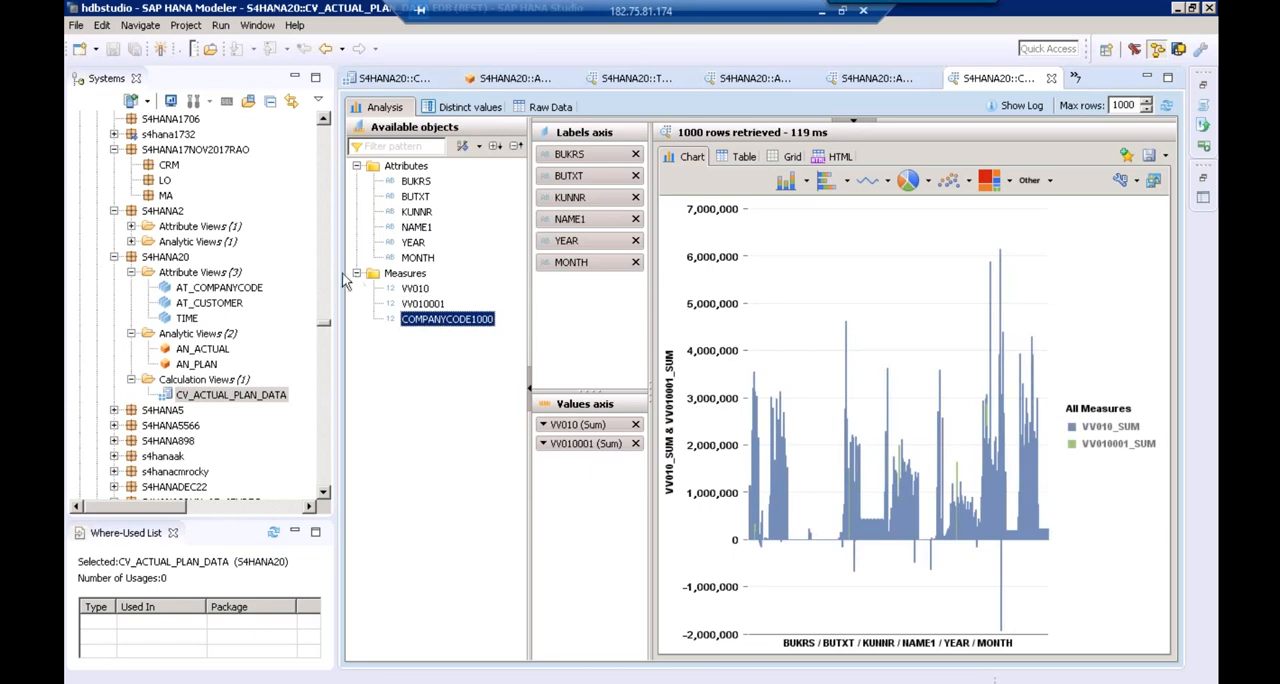
Narrow the systems tree and available objects list, widen the axes area, and show the analysis as a 3D Bar chart
left_click_drag(327, 270, 182, 260)
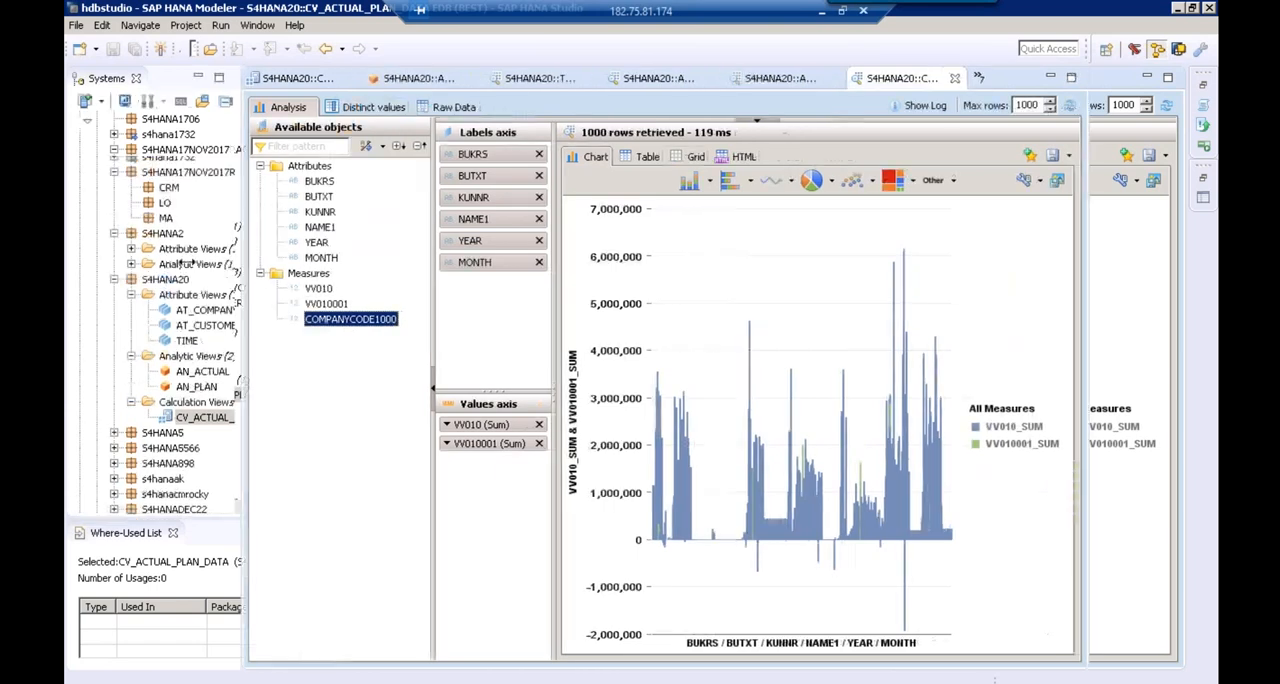
left_click_drag(380, 286, 291, 288)
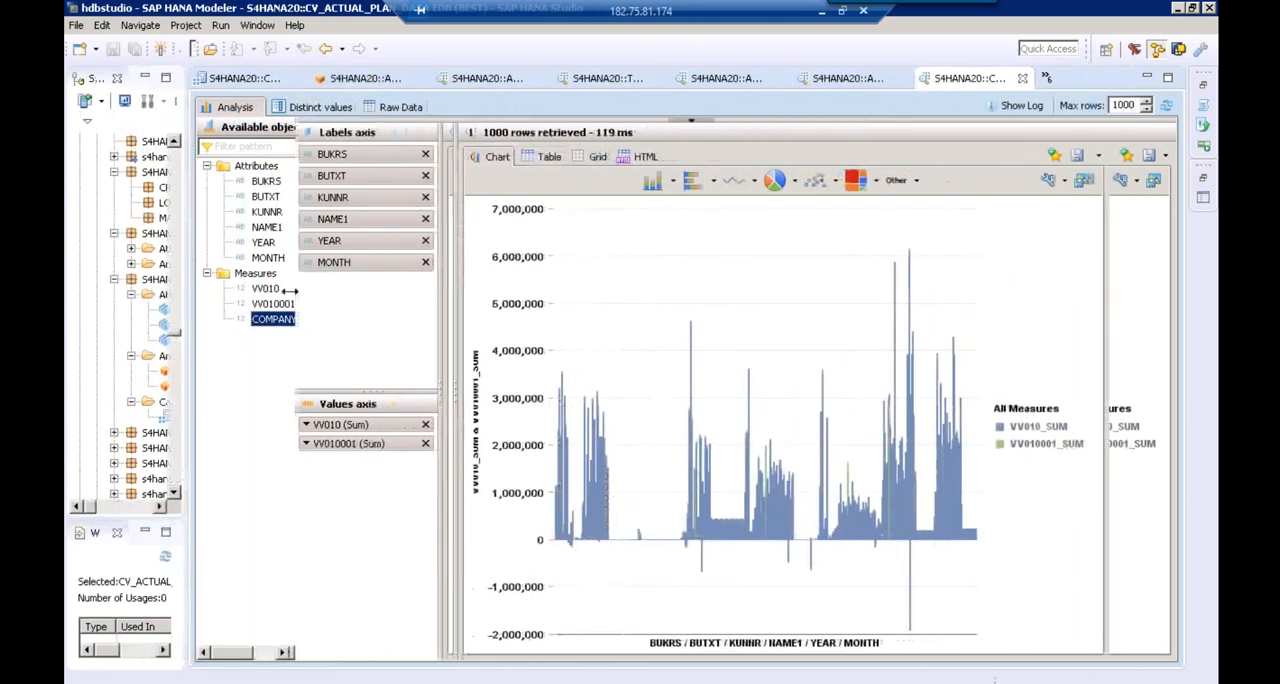
left_click_drag(461, 284, 510, 283)
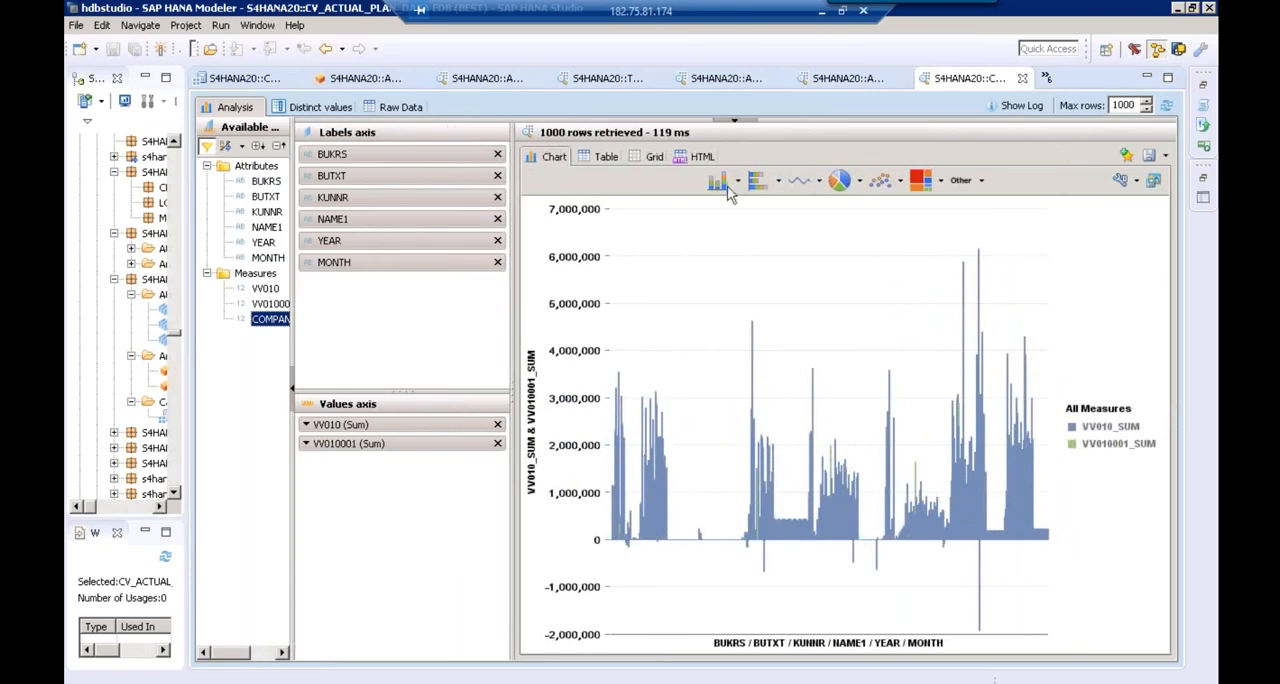
left_click(739, 184)
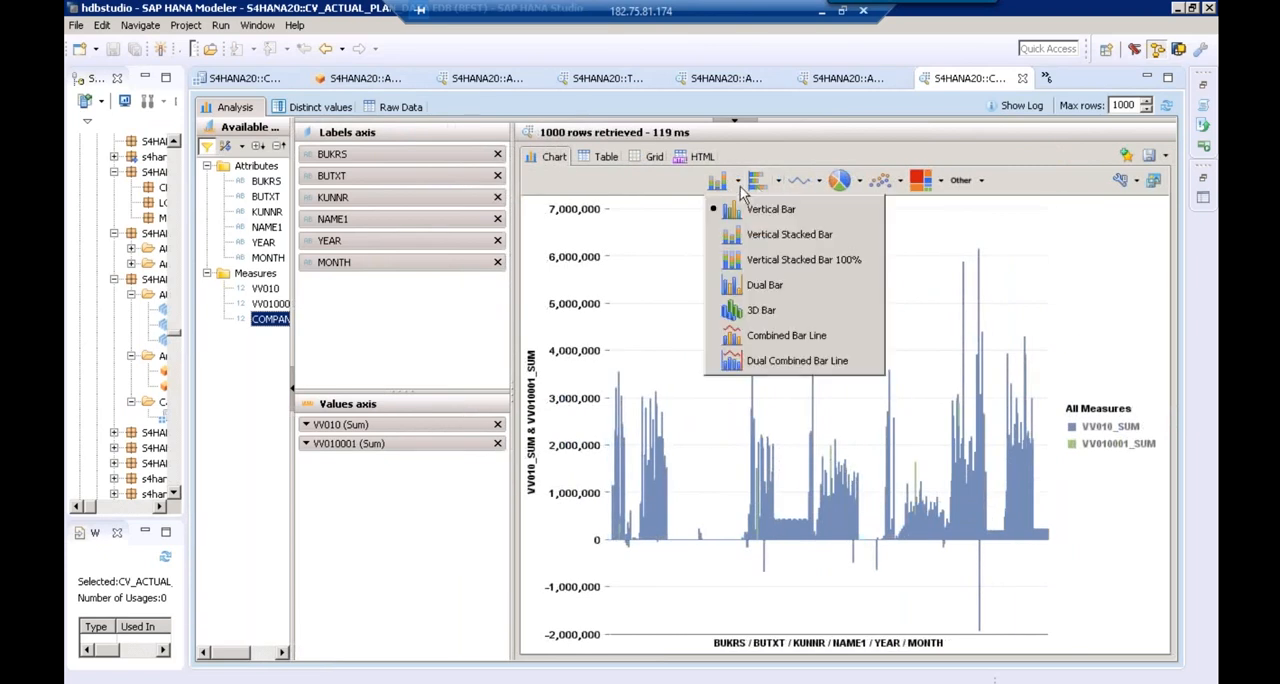
left_click(766, 310)
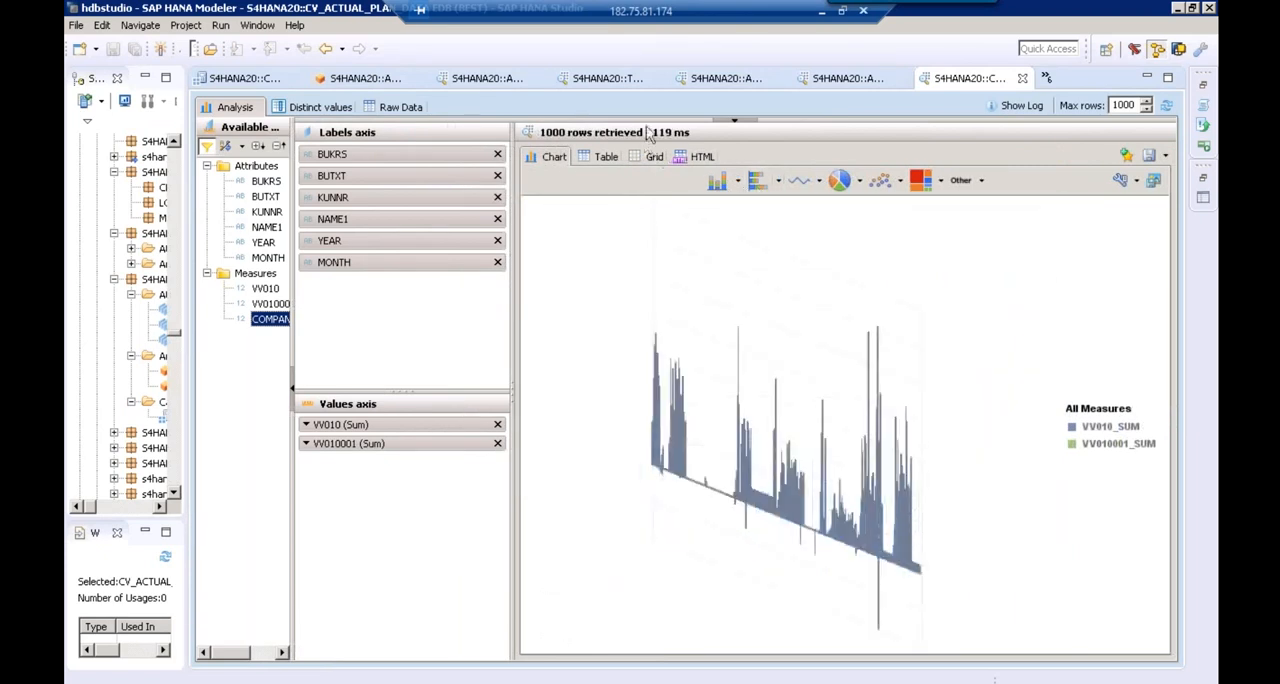
Add a BUKRS filter to the analysis, restrict it to company code 1000, and show the output as a table
left_click_drag(647, 121, 638, 288)
left_click_drag(266, 181, 507, 197)
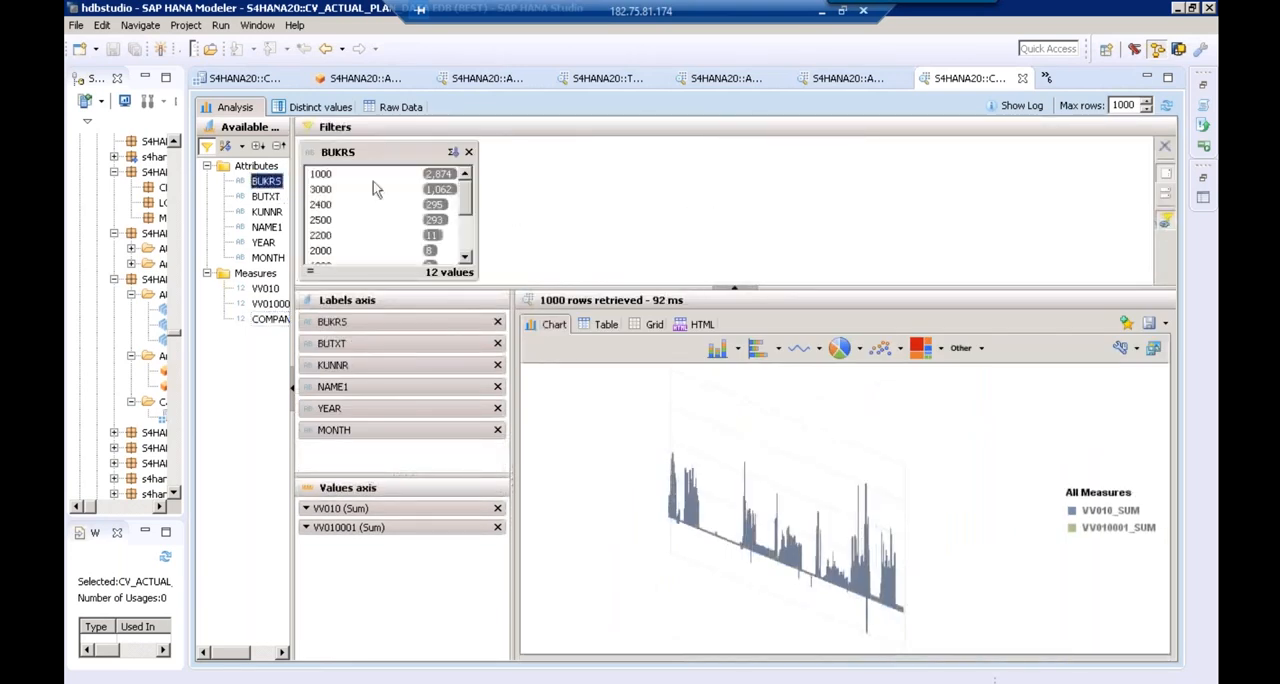
left_click(346, 174)
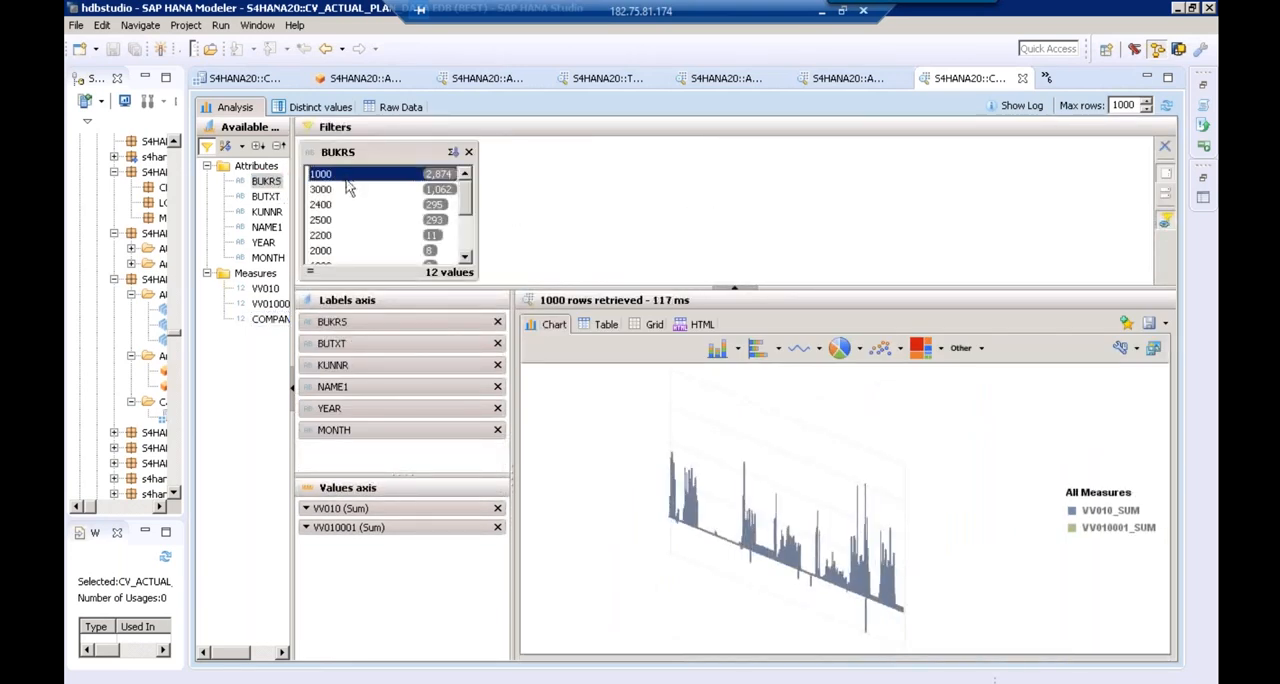
left_click(605, 330)
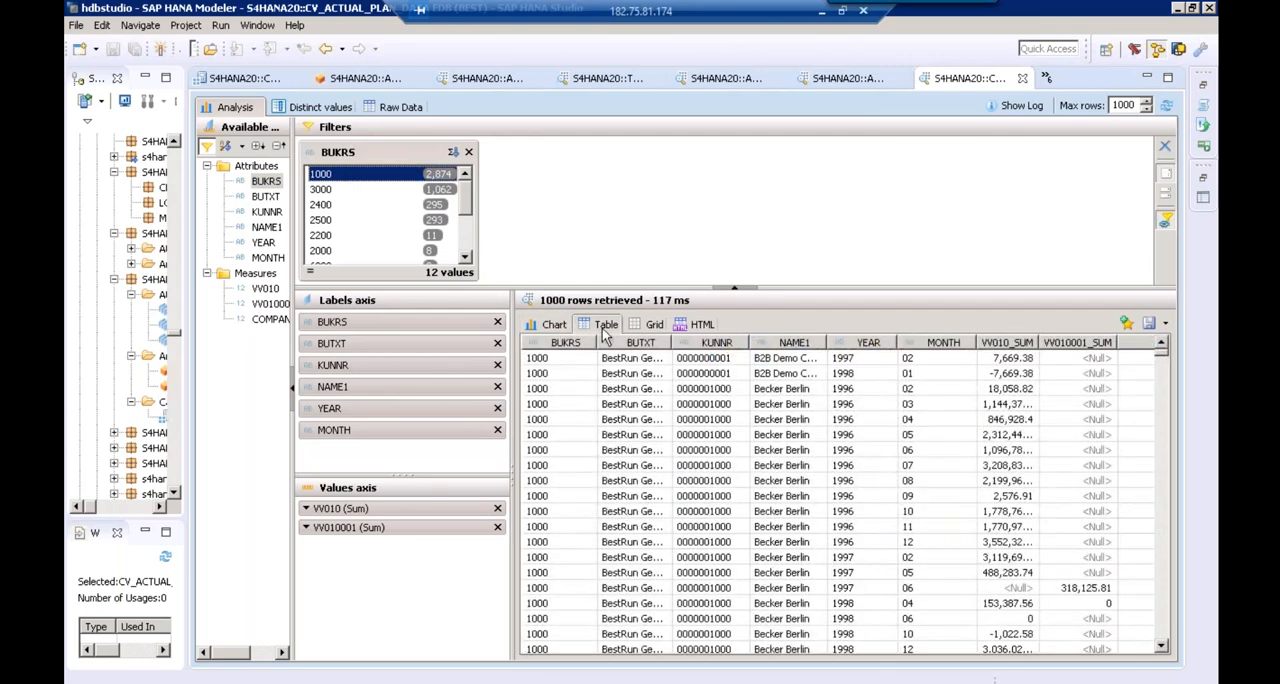
Filter the output by company codes 3000, 2400, 2500 and 2200 in turn, and show the 2200 data as a chart
left_click(357, 191)
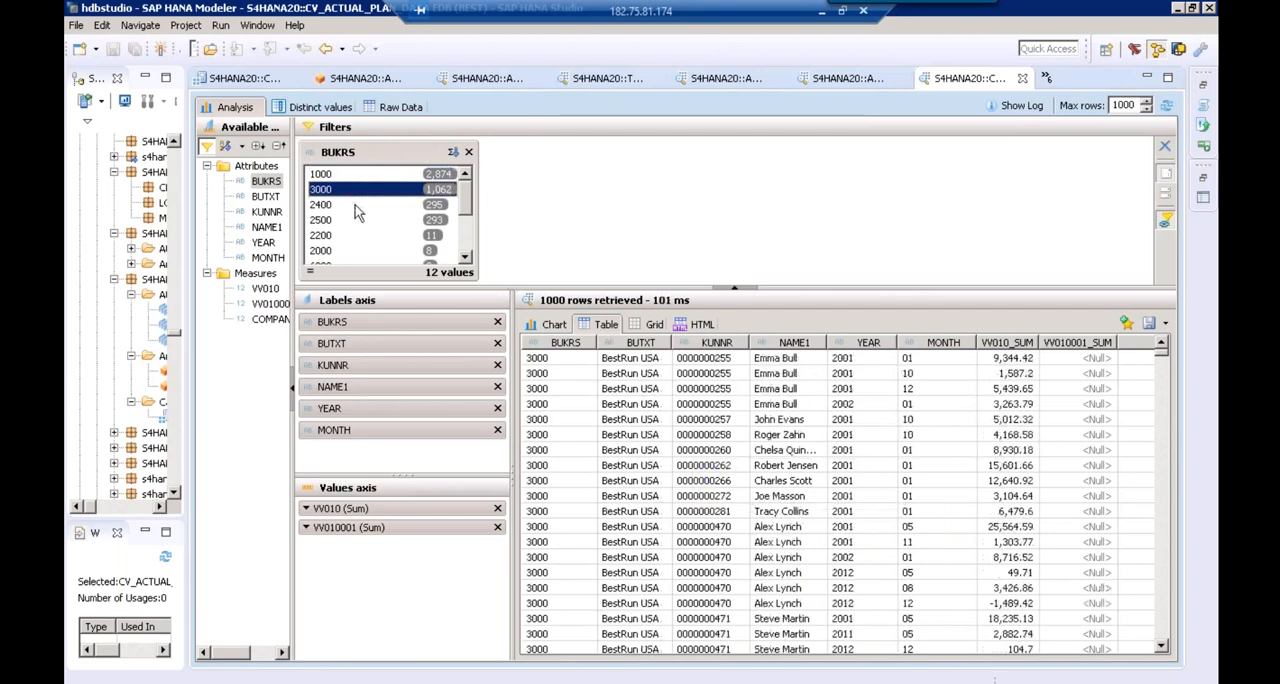
left_click(357, 210)
left_click(355, 219)
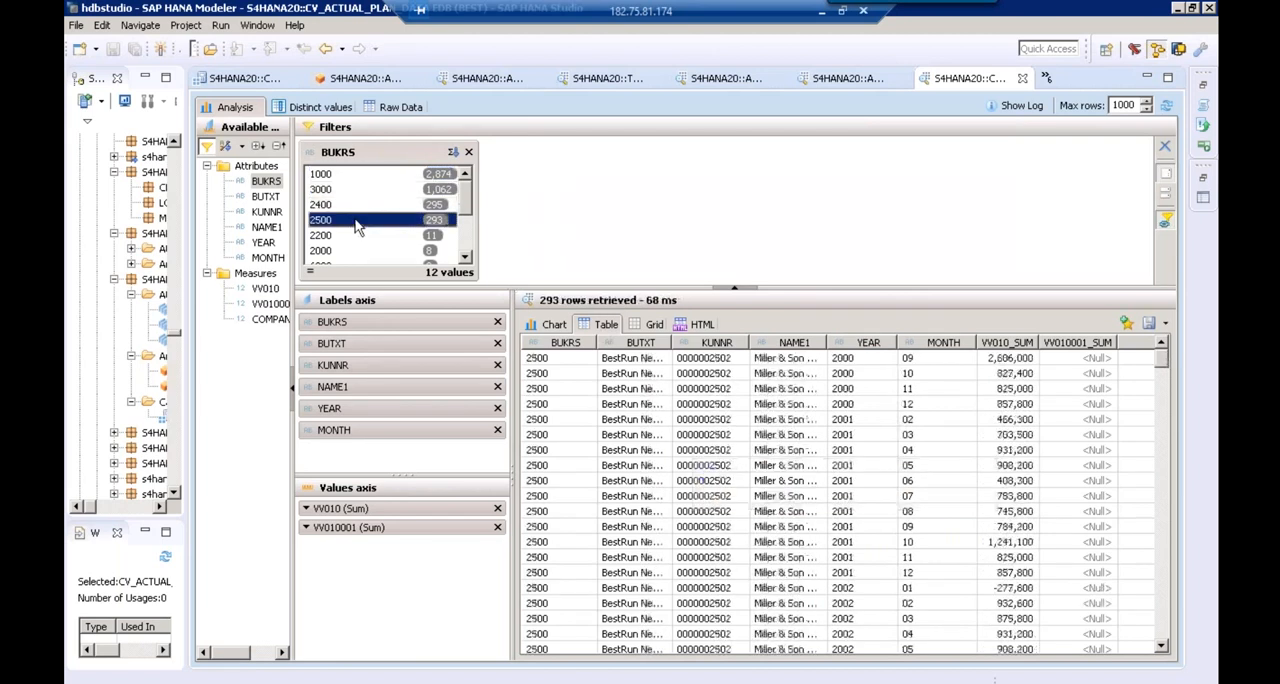
left_click(357, 234)
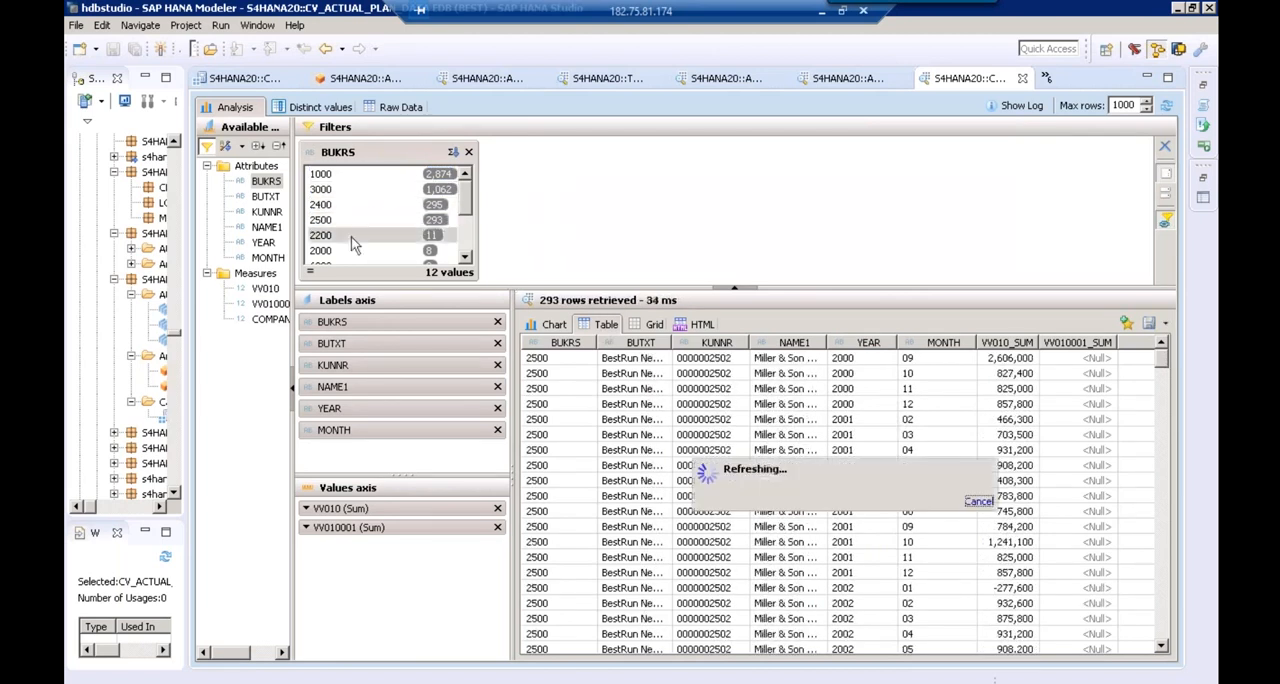
left_click(550, 325)
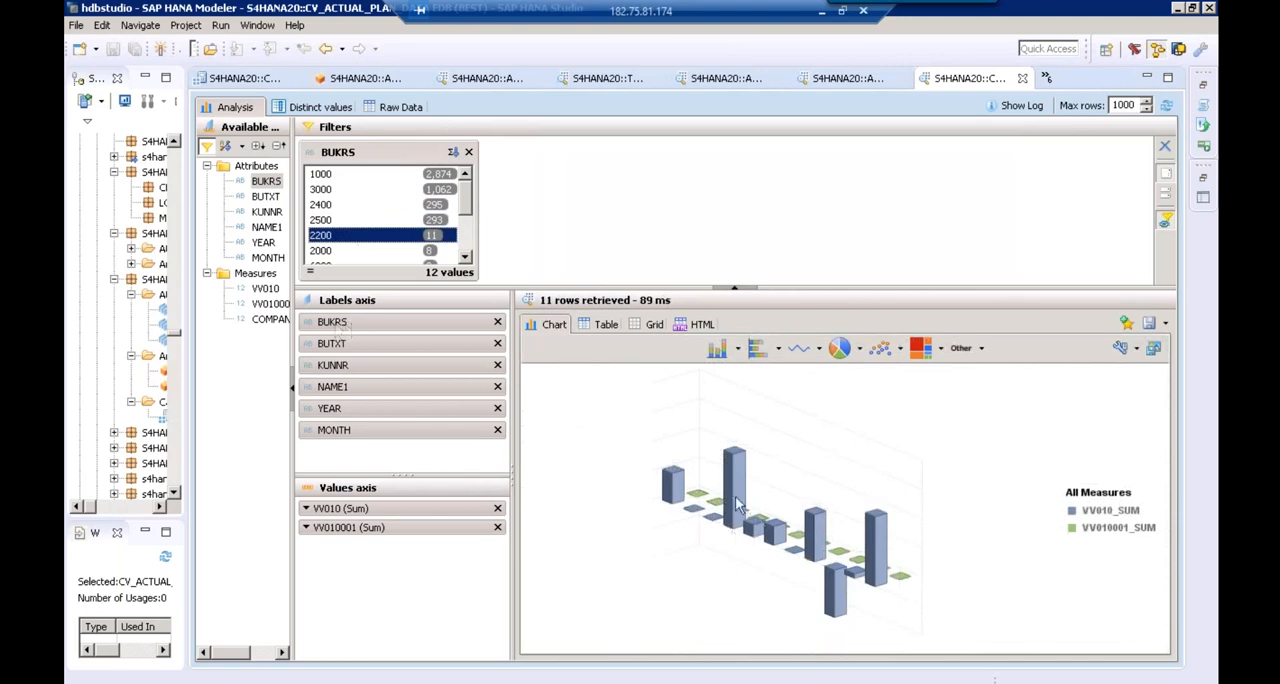
mouse_move(743, 505)
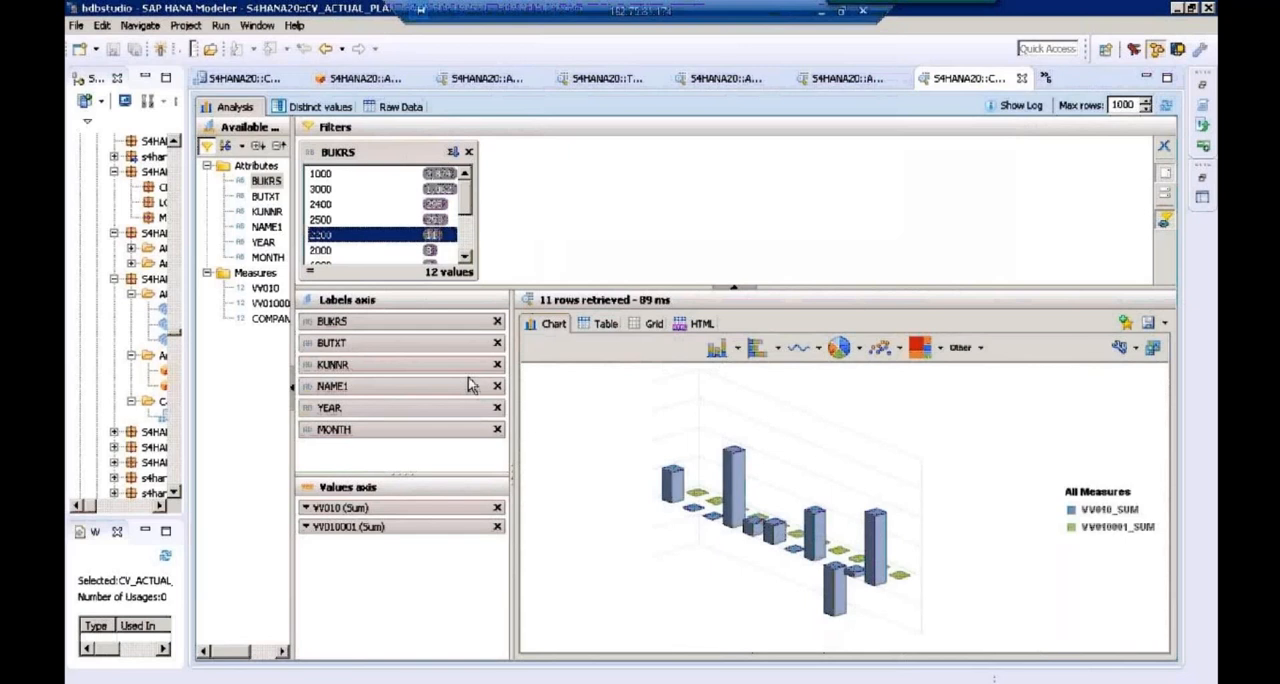
Switch to the 3. Calculation View folder in File Explorer and open the document "1. Implementing Calculation View of Type Dimension with Customer"
key("alt+Tab")
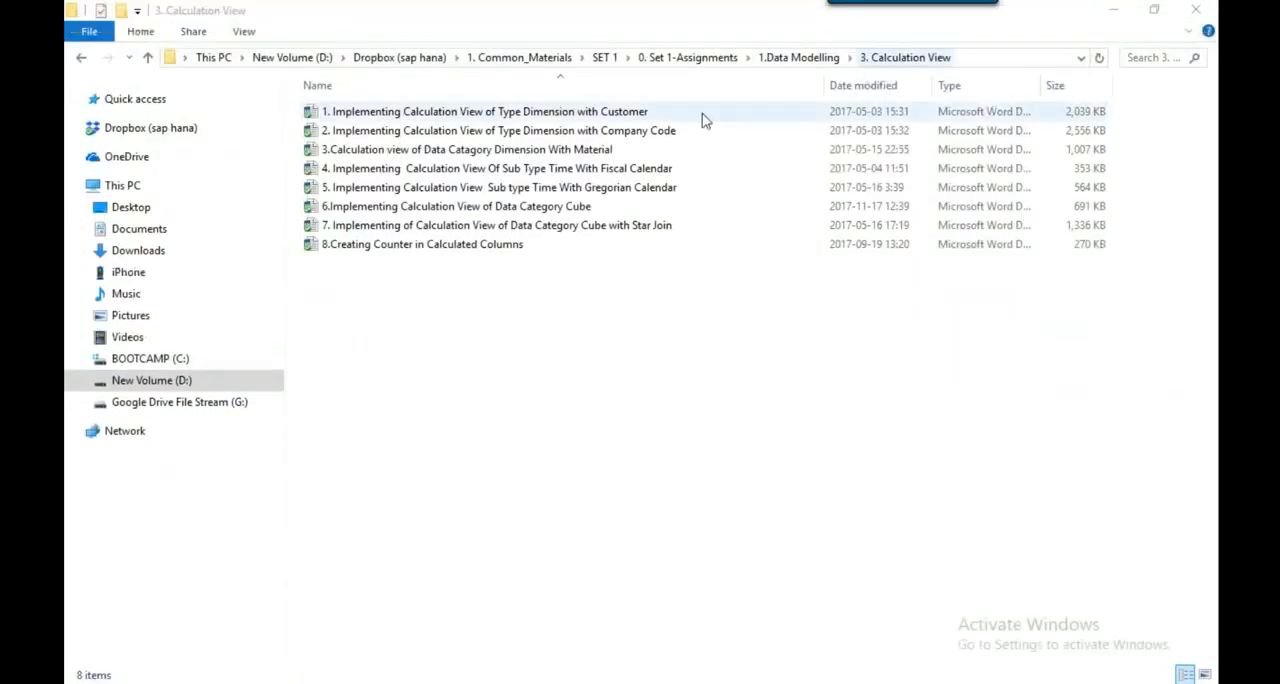
left_click(368, 115)
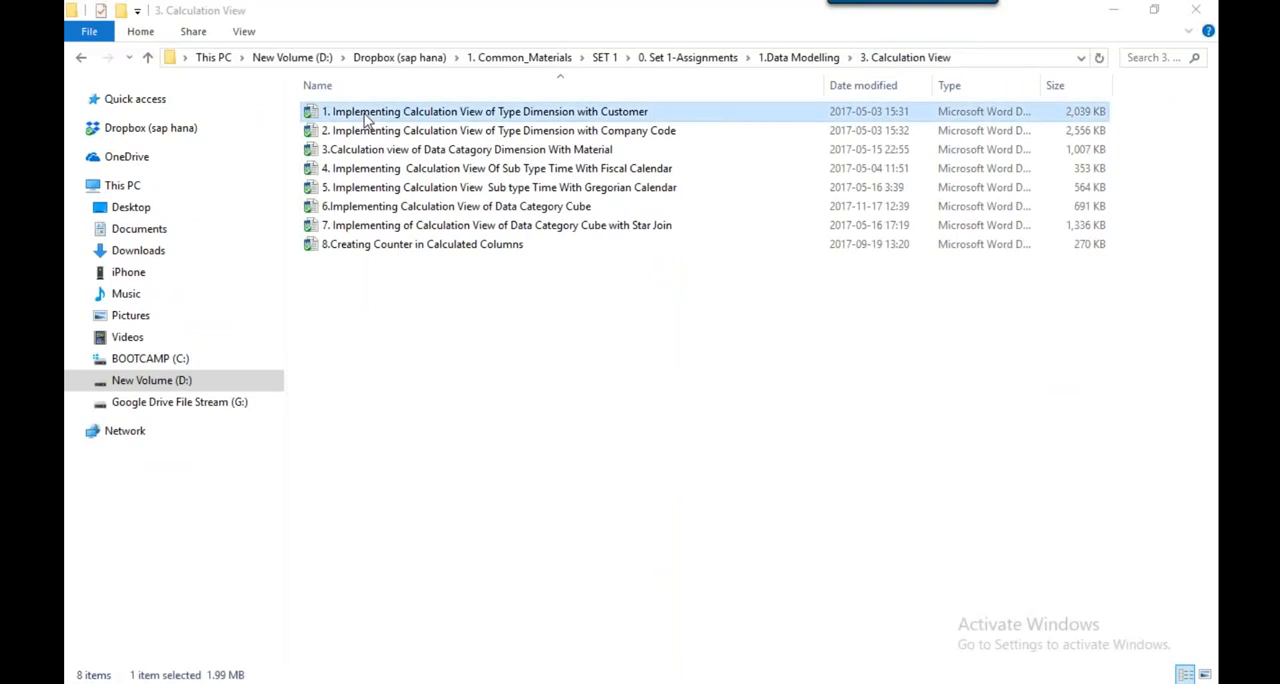
left_click(638, 133)
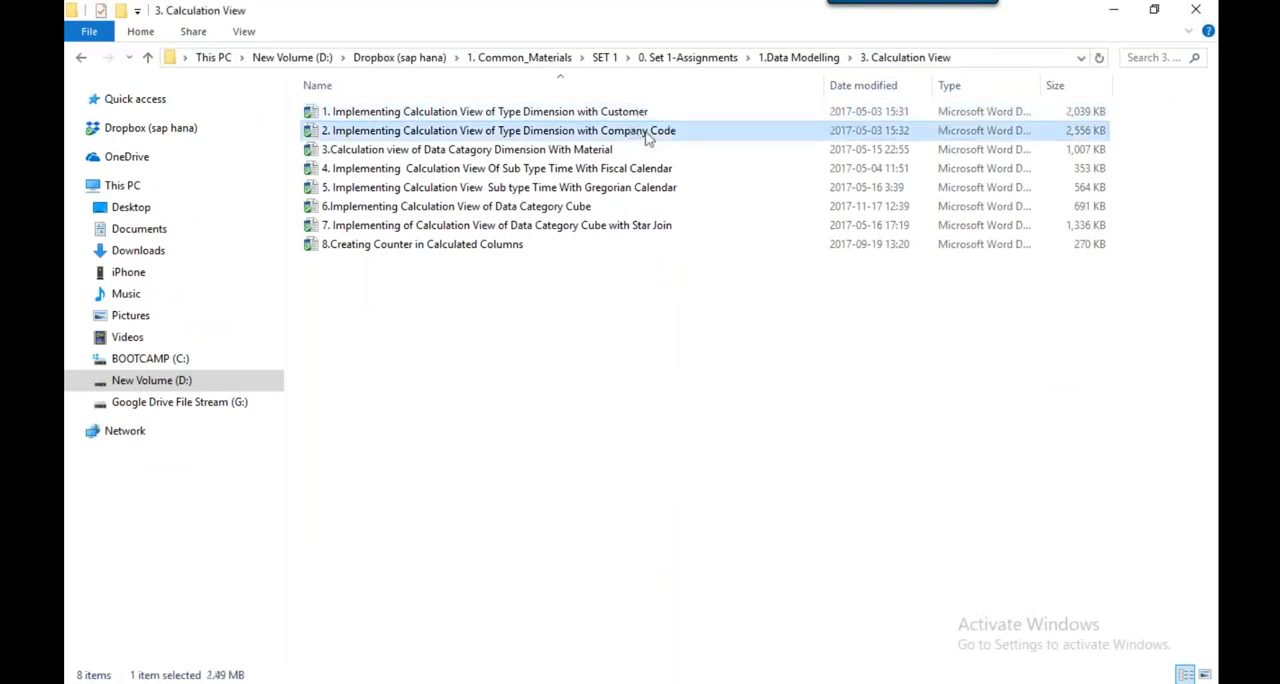
left_click(595, 155)
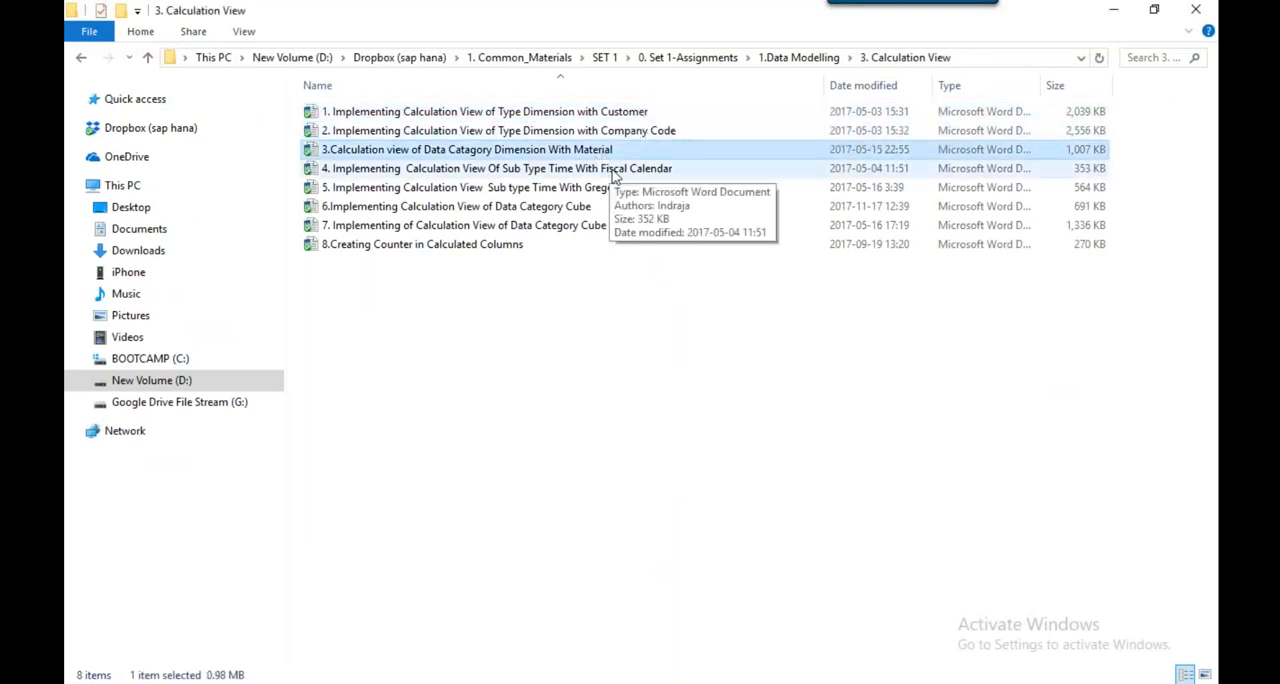
left_click(612, 171)
left_click(618, 229)
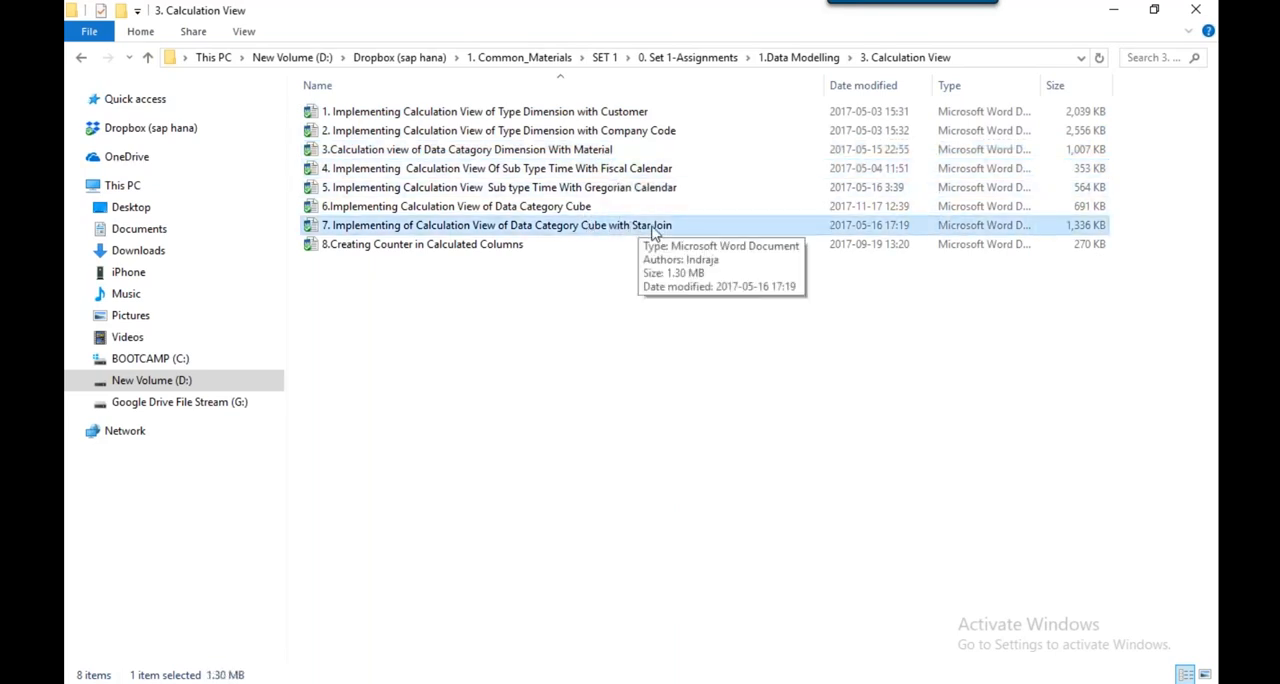
left_click(547, 115)
double_click(547, 115)
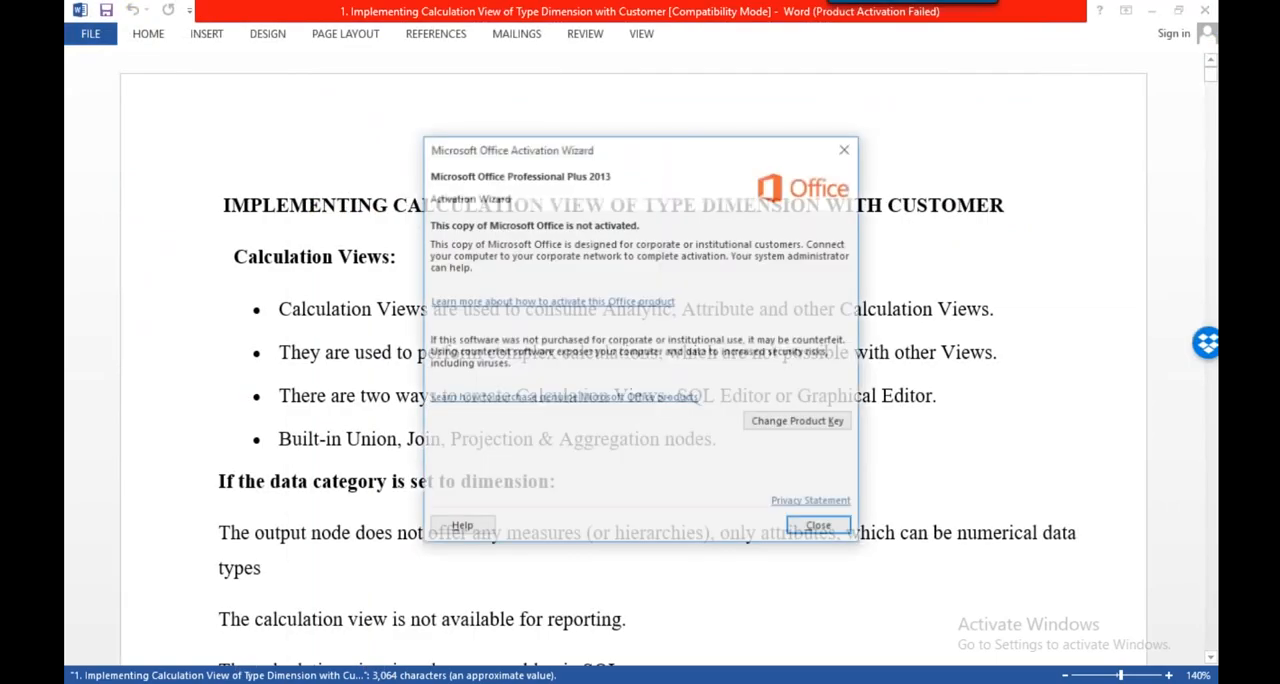
key("Escape")
Examine the document's explanation of dimension calculation views, from creating the view to its projection and join nodes
scroll(543, 326, "down", 10)
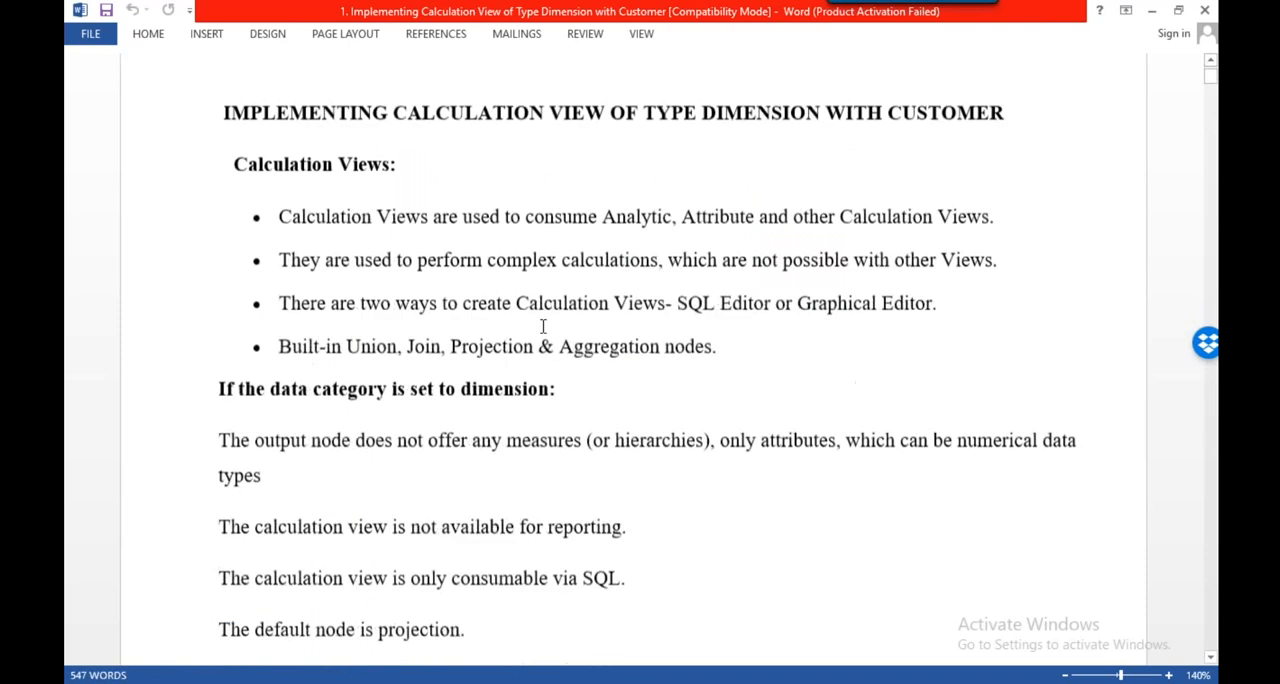
scroll(634, 360, "down", 5)
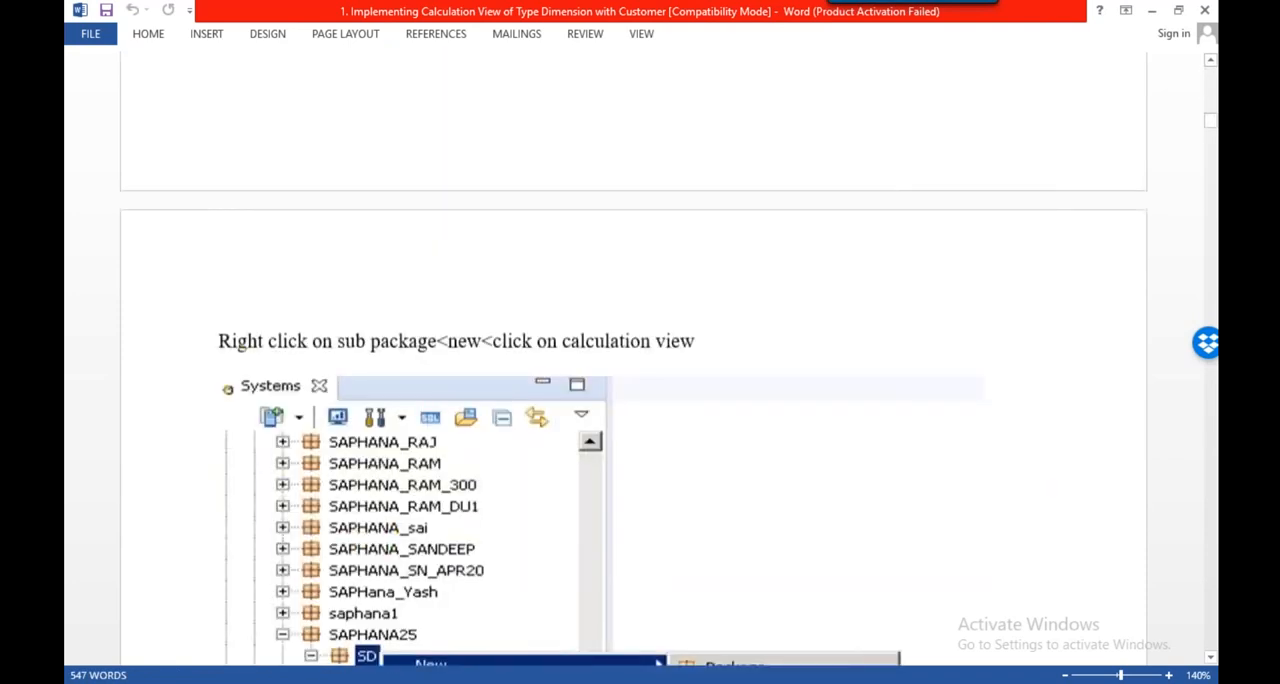
scroll(634, 360, "down", 5)
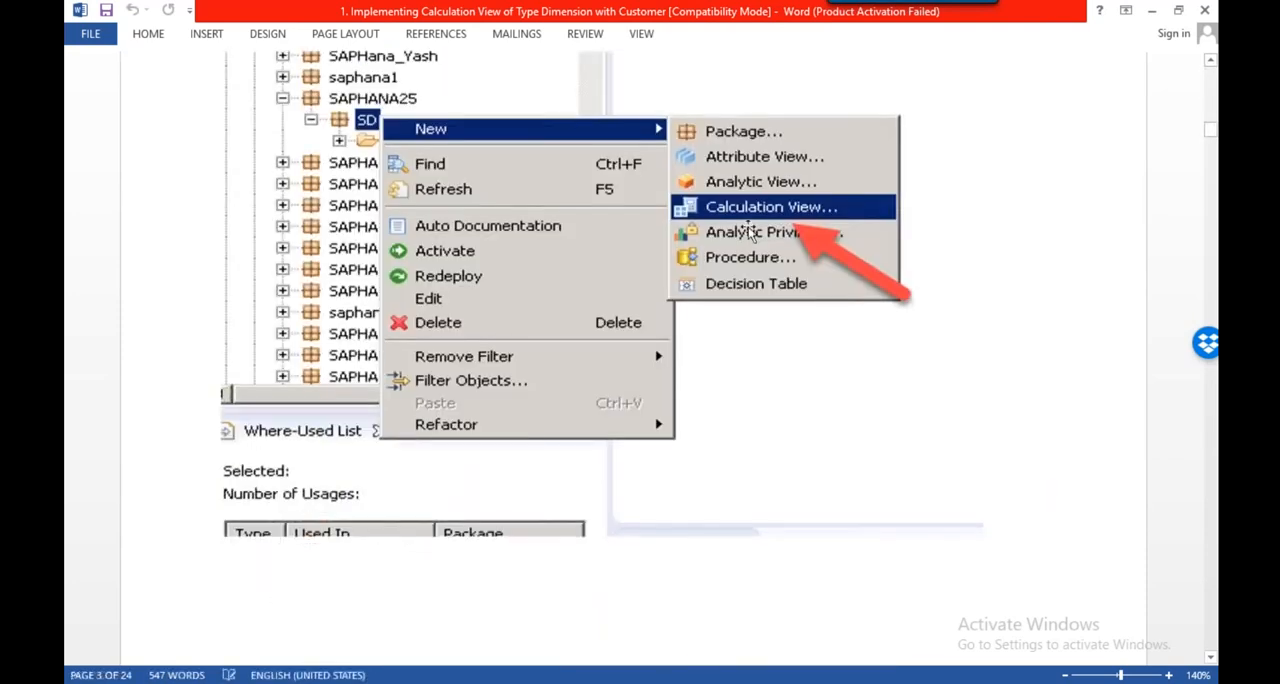
scroll(634, 360, "down", 10)
scroll(634, 360, "down", 1)
scroll(1123, 409, "down", 5)
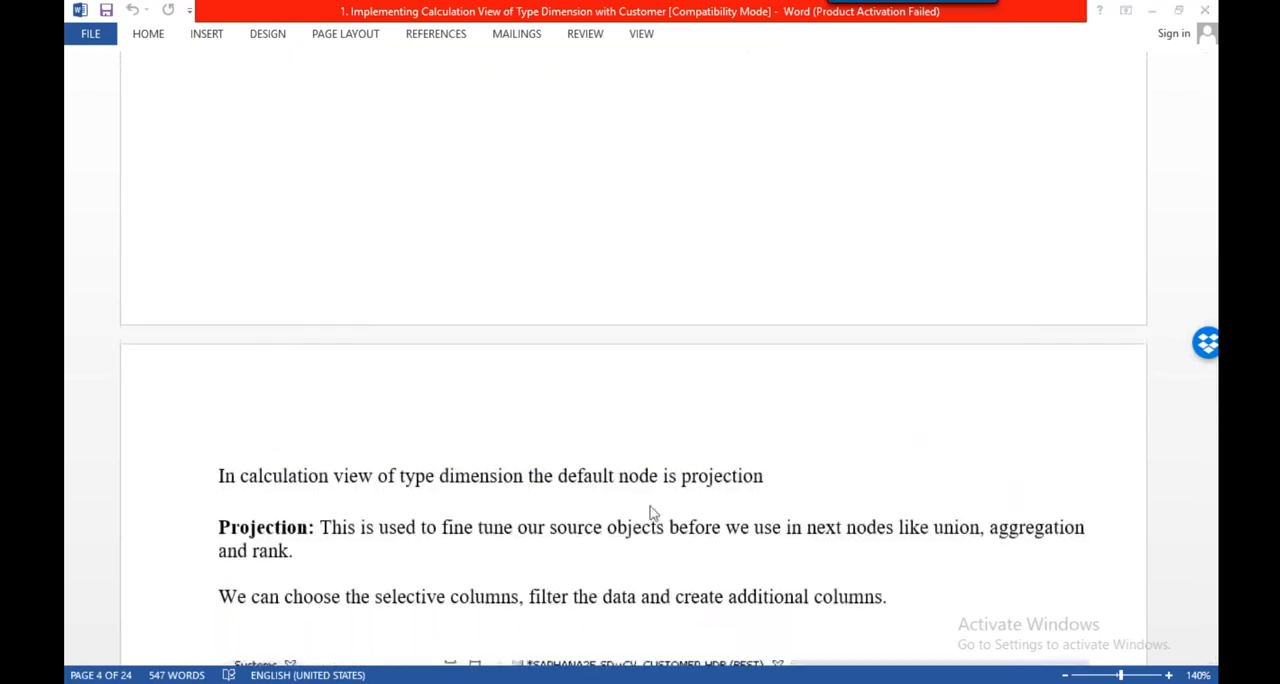
scroll(651, 481, "down", 1)
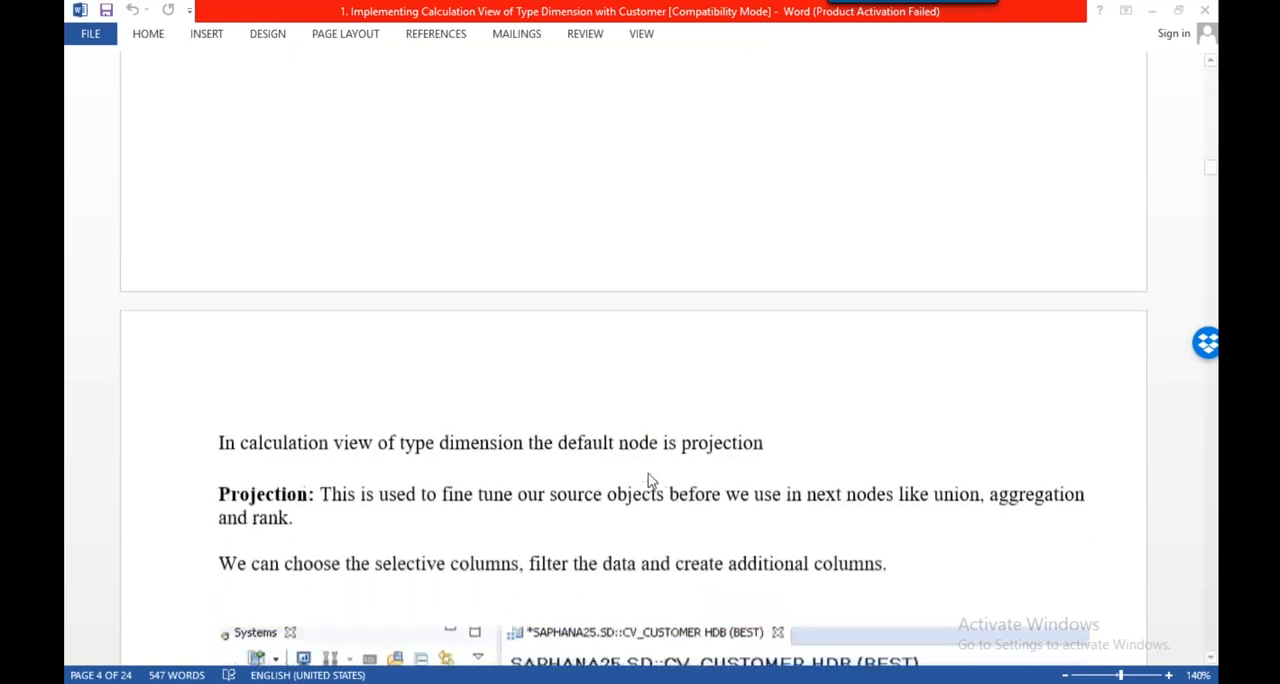
scroll(651, 481, "down", 8)
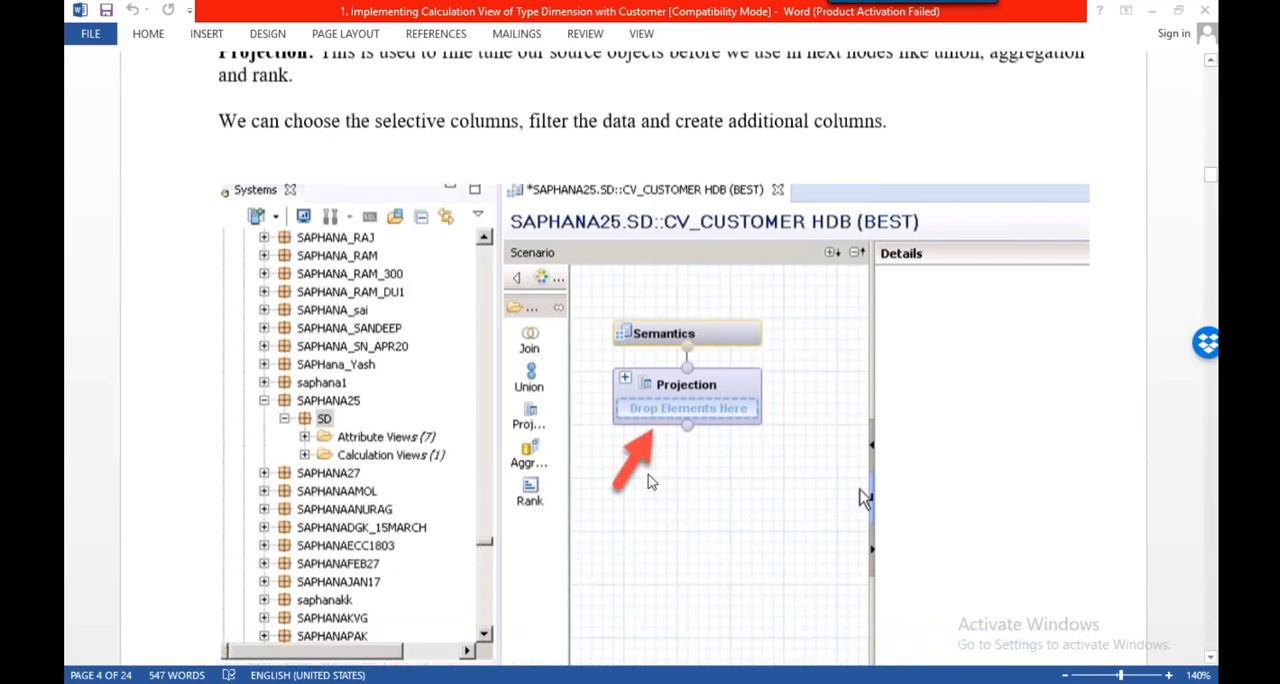
scroll(512, 193, "down", 12)
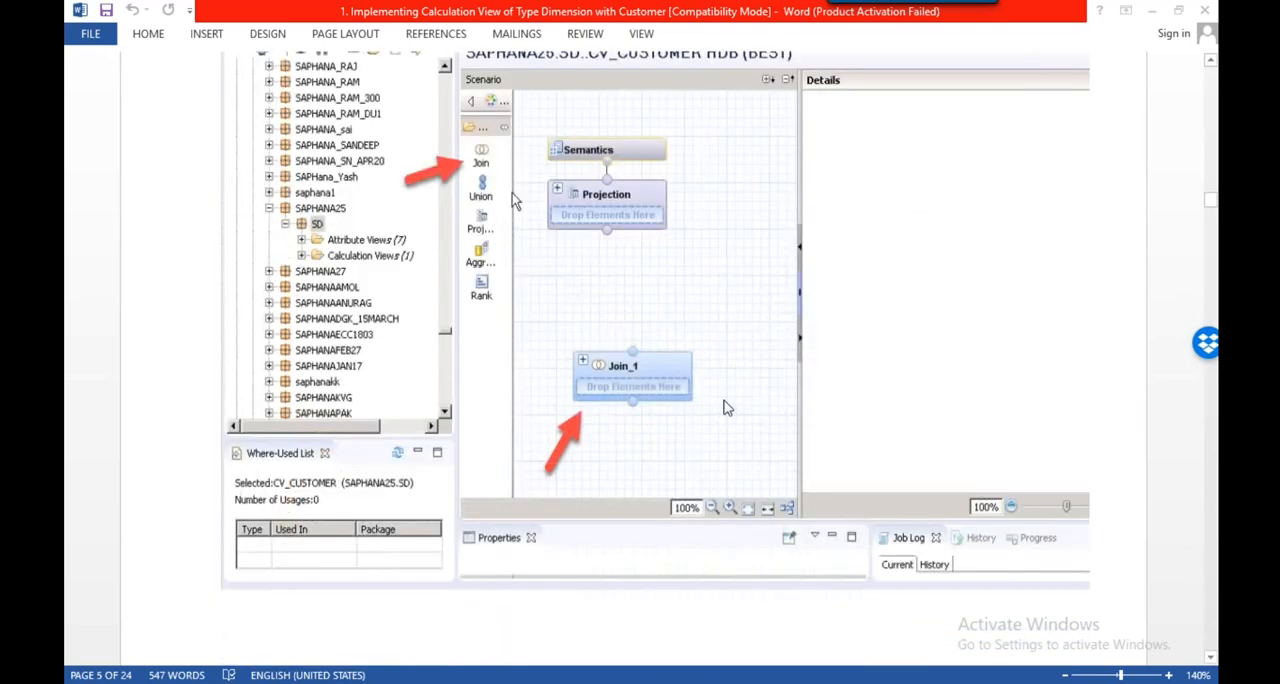
scroll(512, 190, "down", 10)
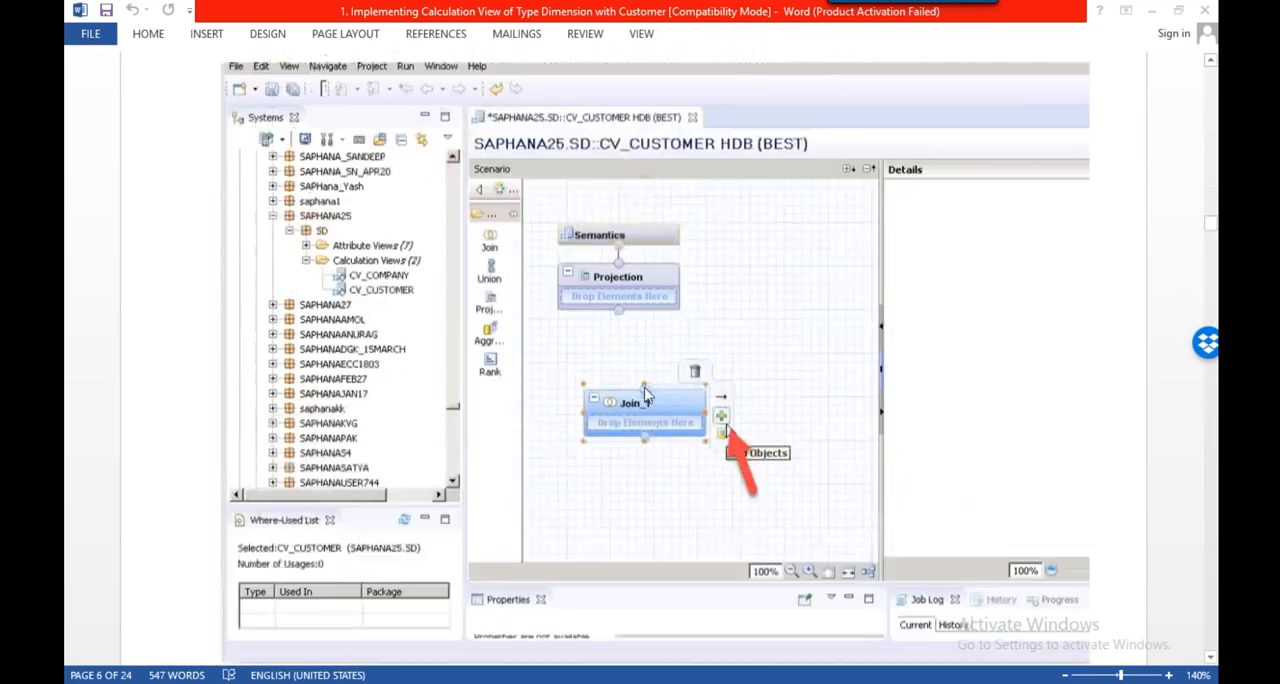
scroll(655, 350, "down", 10)
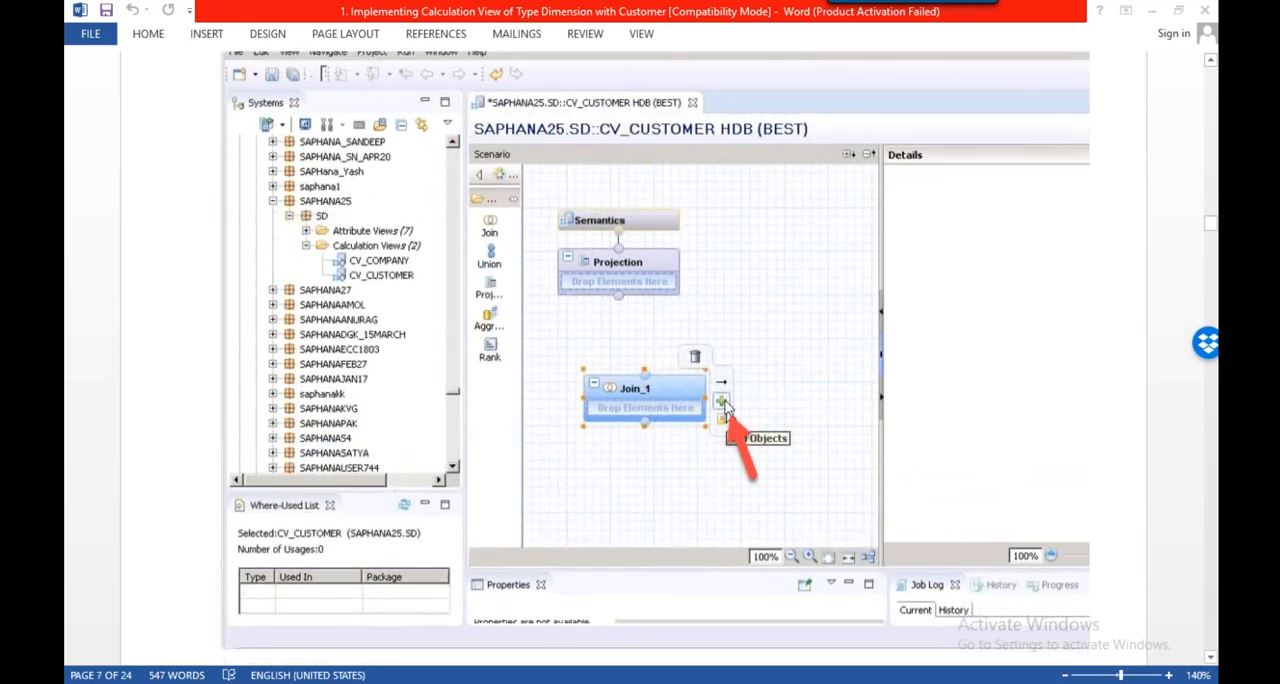
Examine the document's steps for adding KNA1 to the join node and text-joining it to T005T on LAND1 with language column SPRAS
scroll(726, 405, "down", 10)
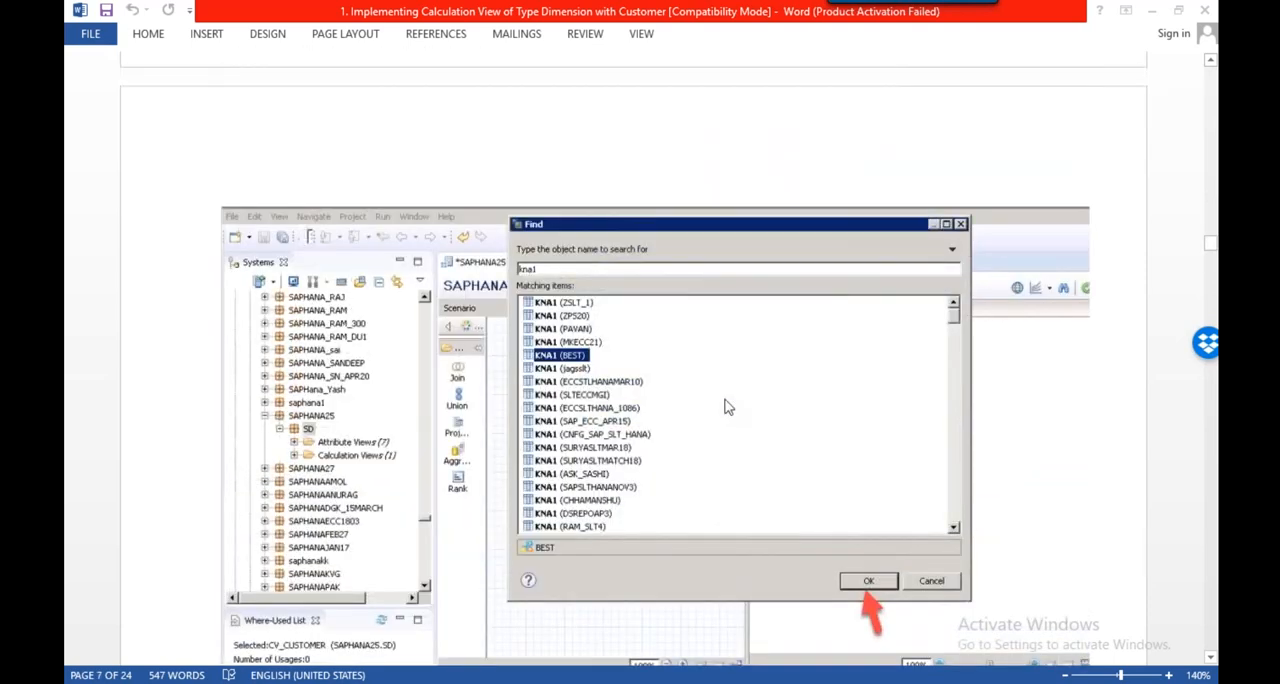
scroll(728, 407, "down", 3)
scroll(565, 208, "down", 10)
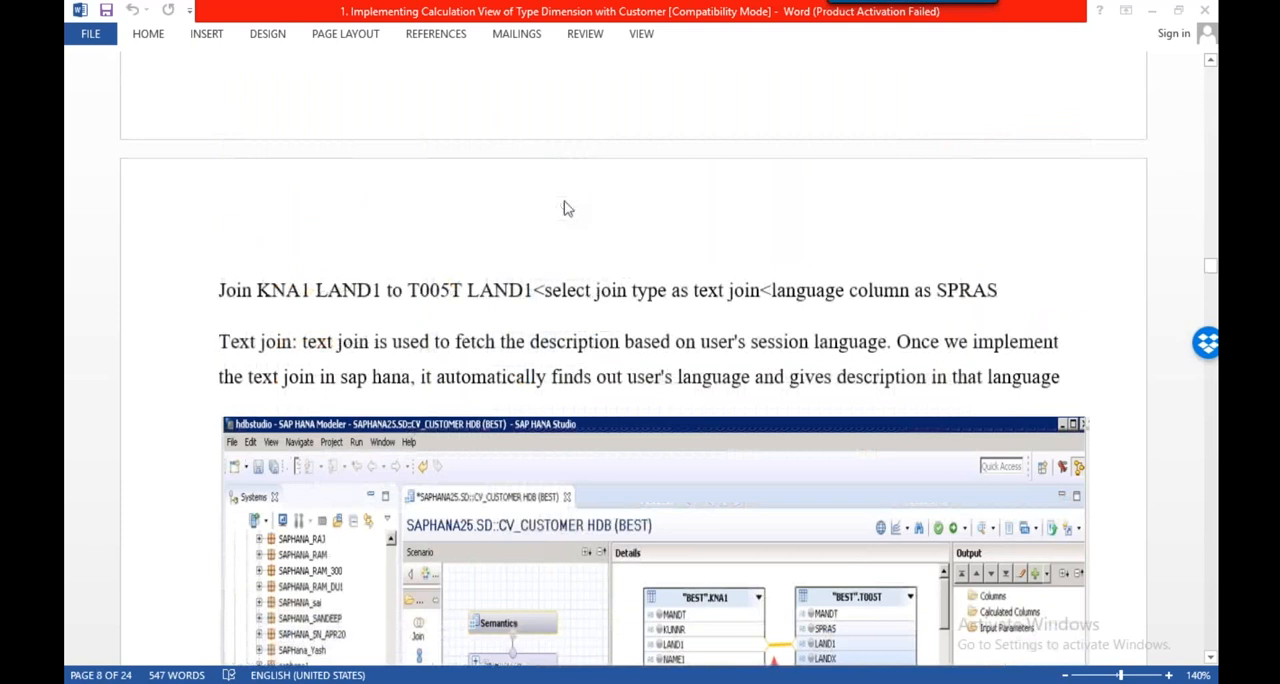
scroll(565, 208, "down", 5)
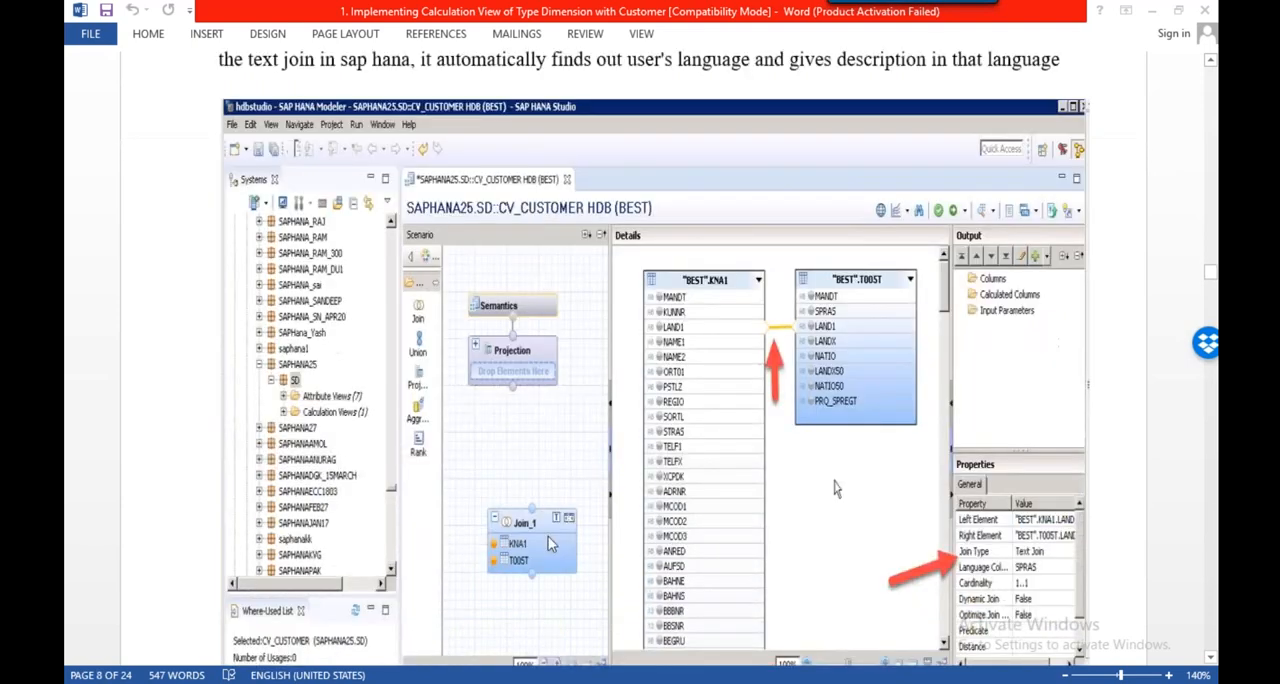
scroll(836, 250, "down", 4)
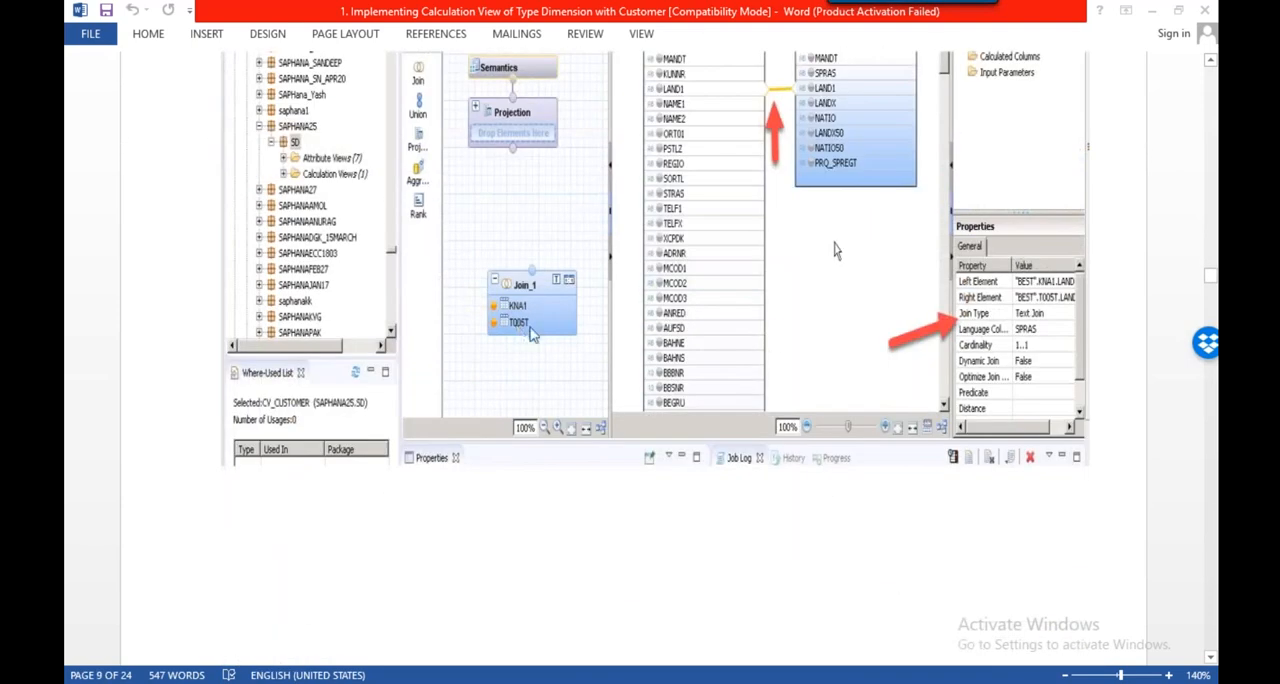
scroll(711, 268, "down", 7)
scroll(736, 266, "down", 7)
Switch to File Explorer and open the 1. Attribute View folder under 1.Data Modelling to review its assignment documents
key("alt+Tab")
left_click(149, 59)
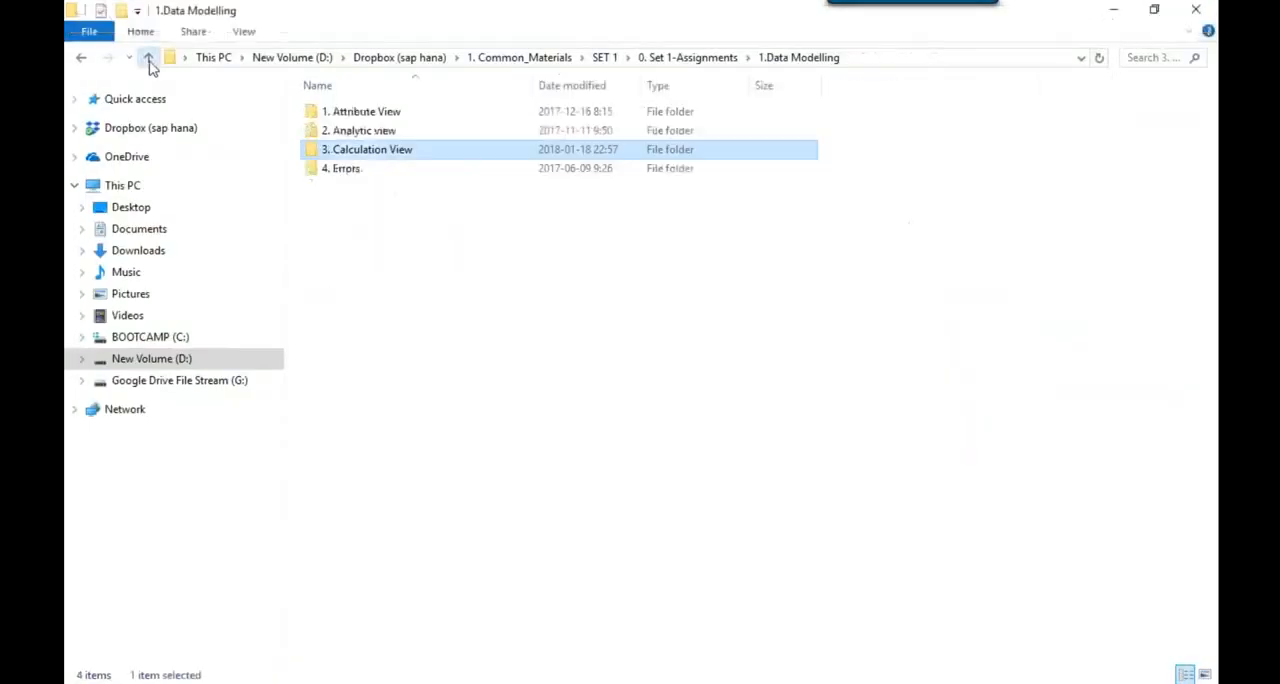
left_click(369, 118)
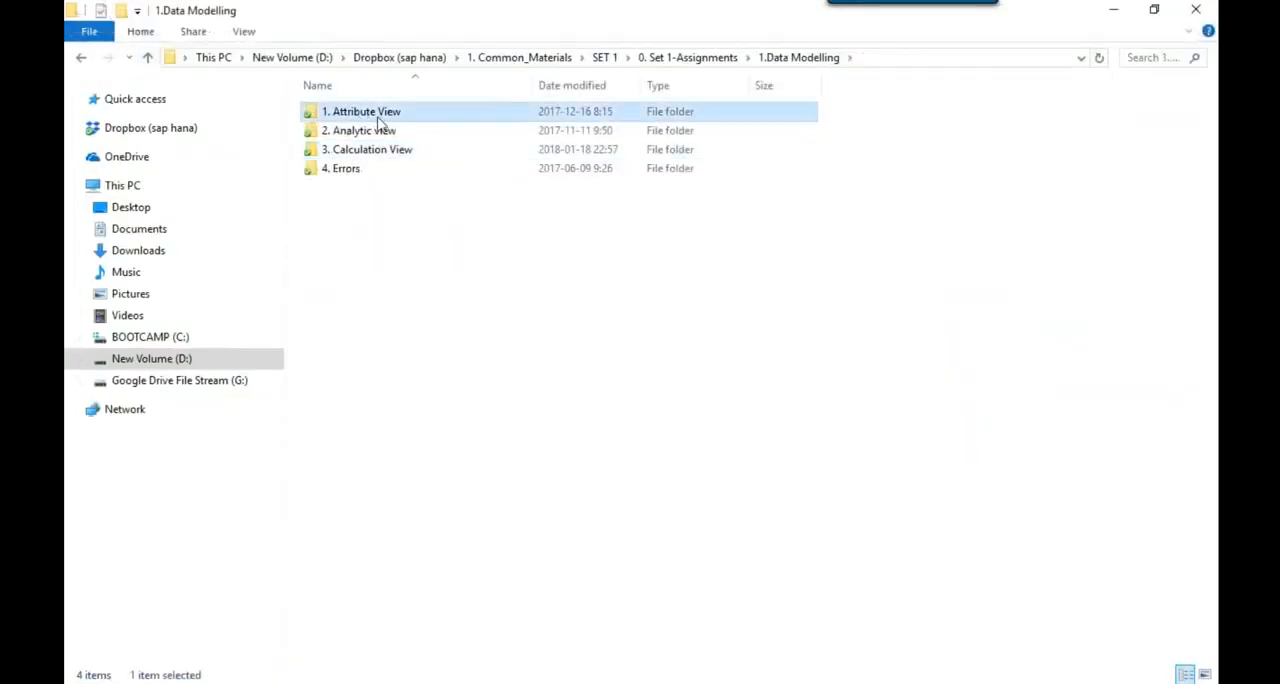
double_click(378, 120)
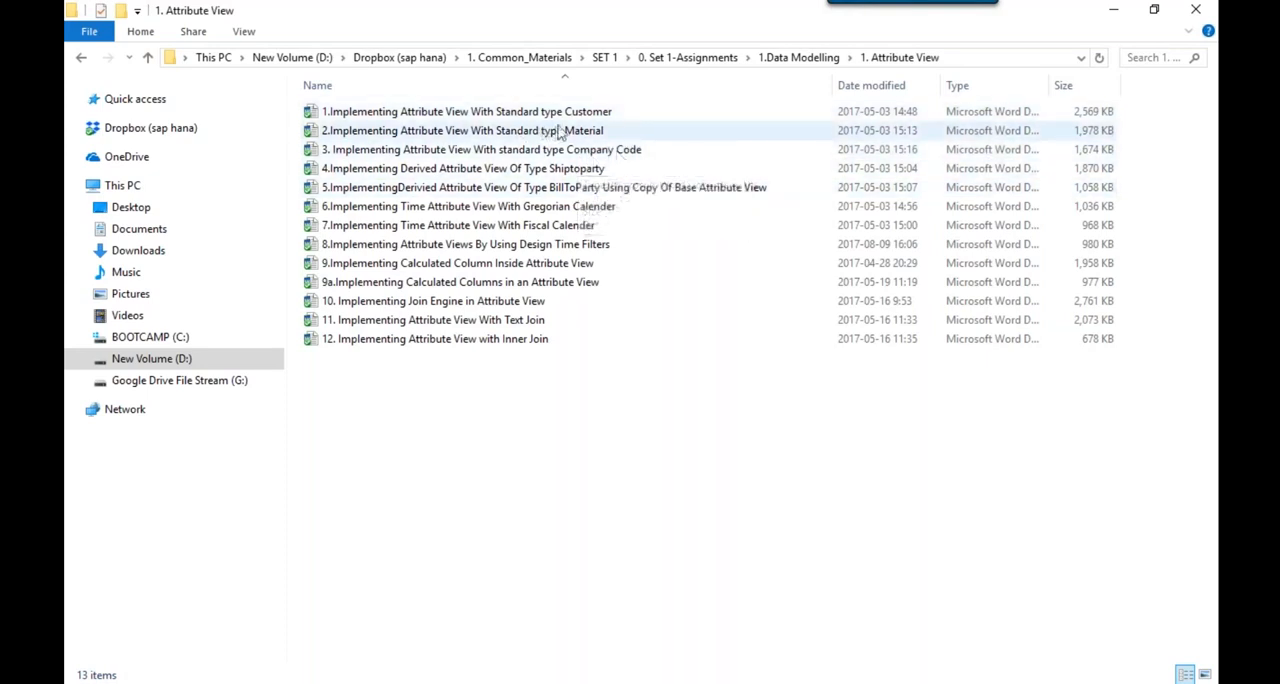
Open the 2. Analytic view folder and look over its documents on actual and plan COPA data and calculated columns
left_click(148, 60)
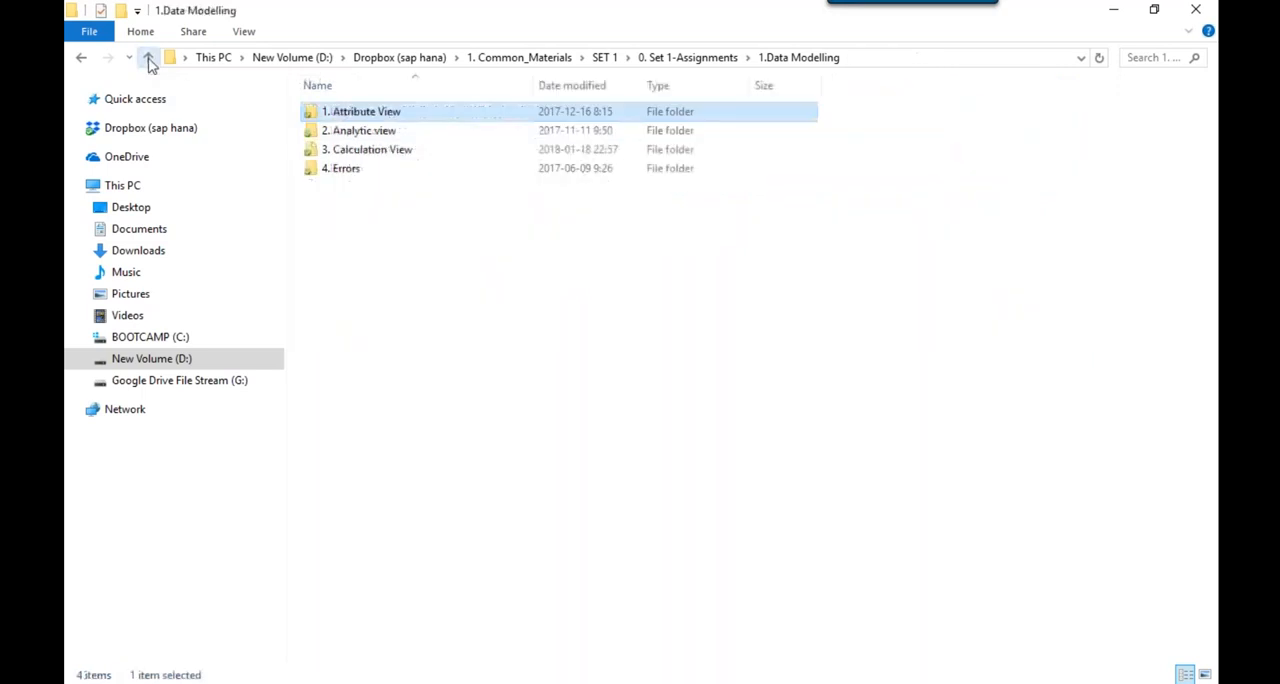
double_click(397, 131)
left_click(517, 136)
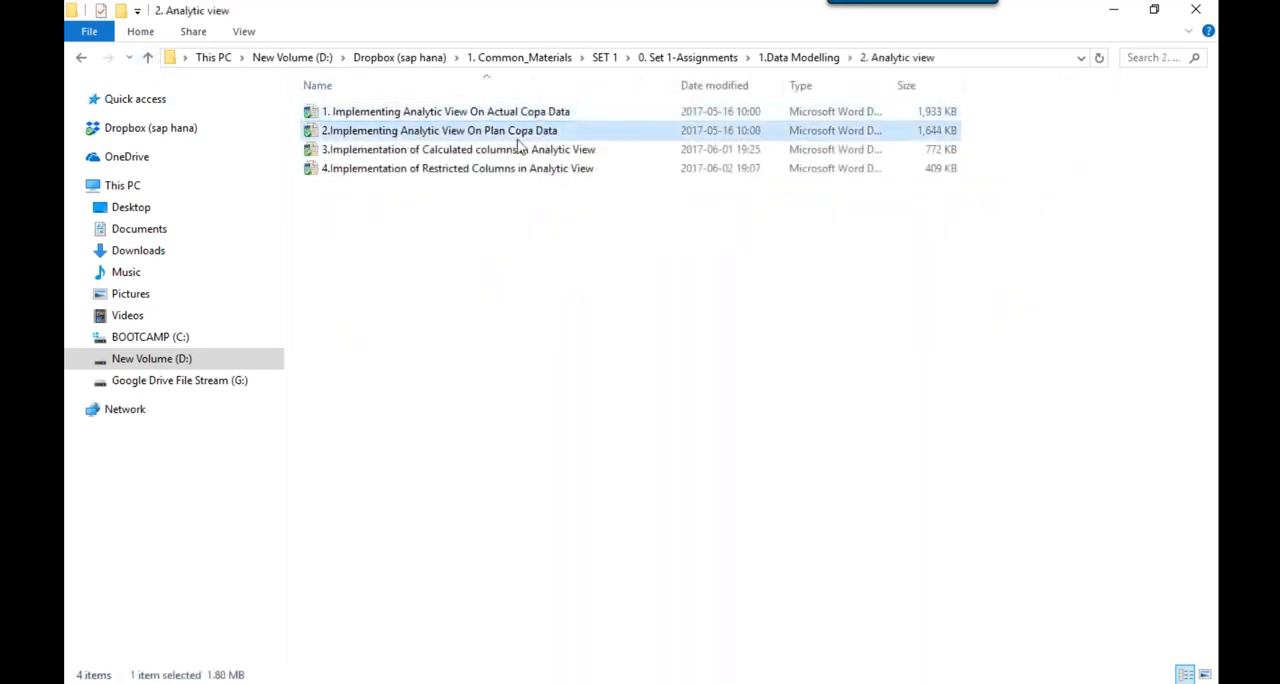
left_click(508, 149)
left_click(490, 134)
left_click(492, 116)
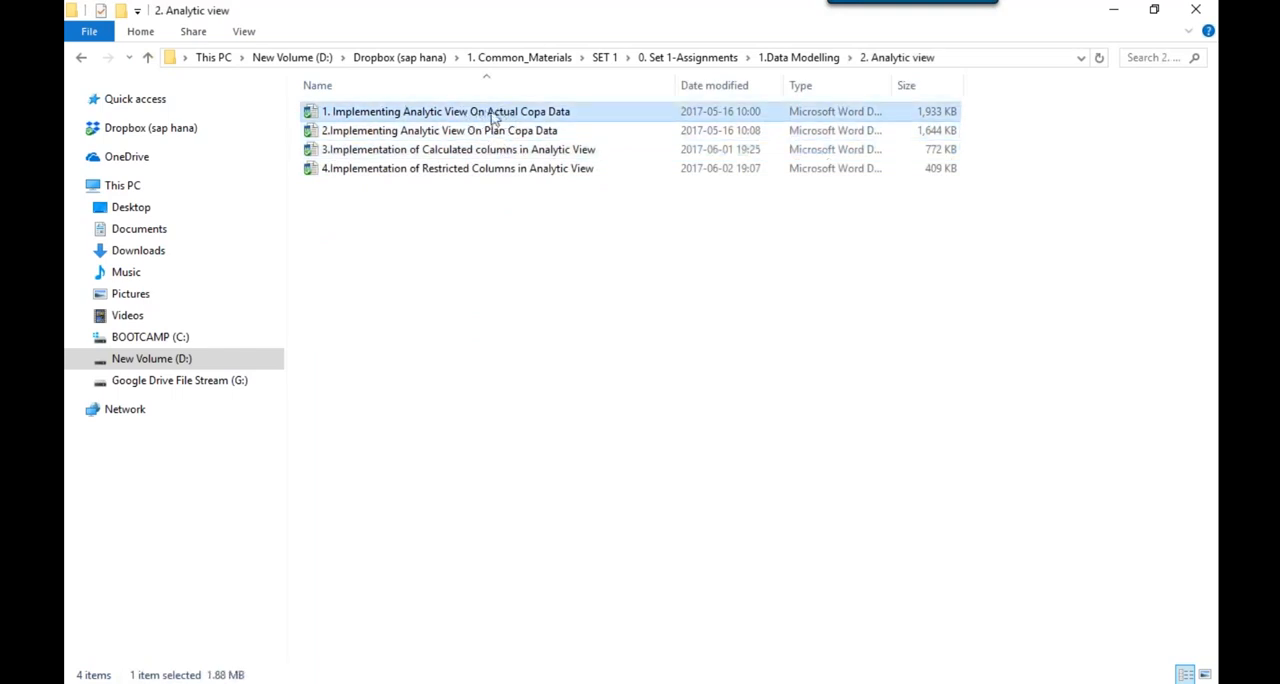
Return to the 3. Calculation View folder and select the document "6.Implementing Calculation View of Data Category Cube"
left_click(148, 58)
left_click(378, 155)
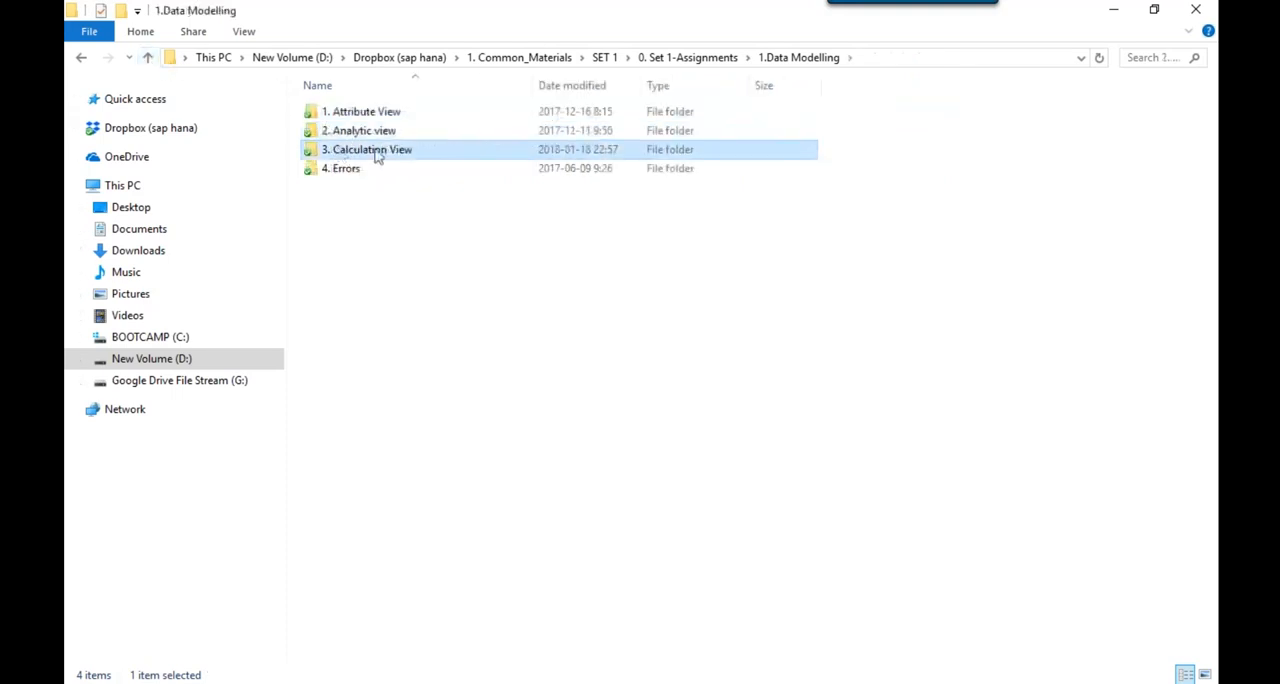
double_click(383, 157)
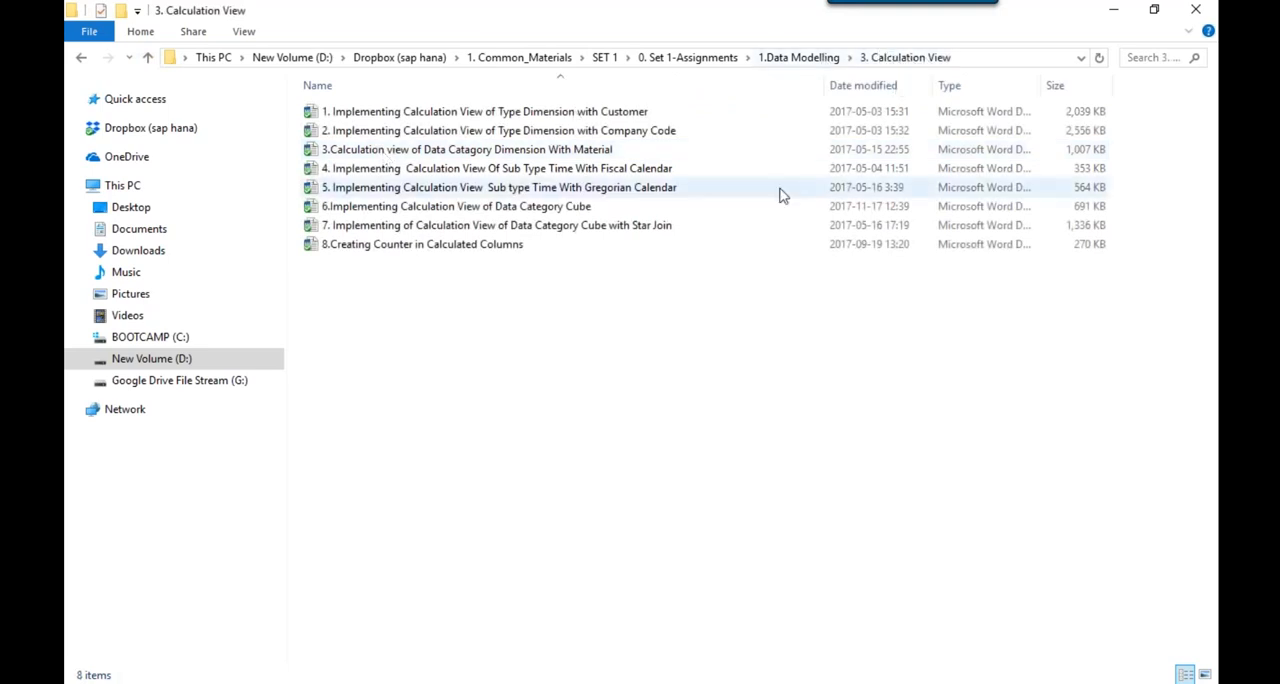
left_click(585, 212)
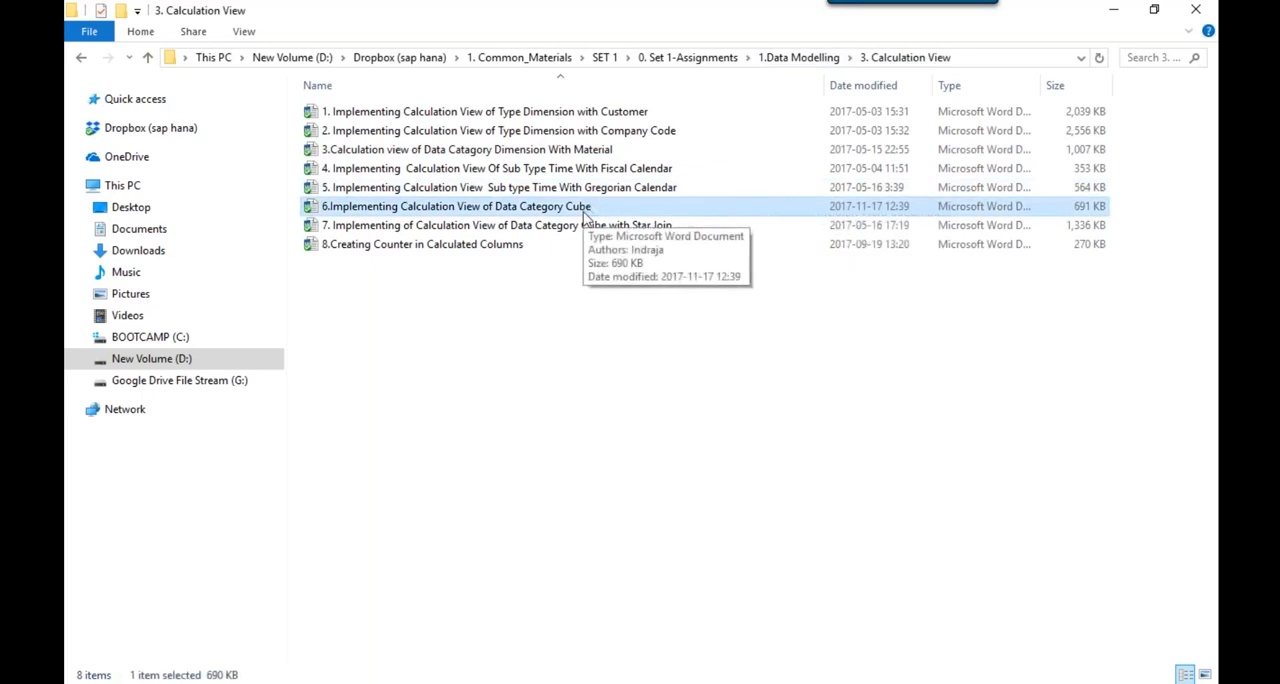